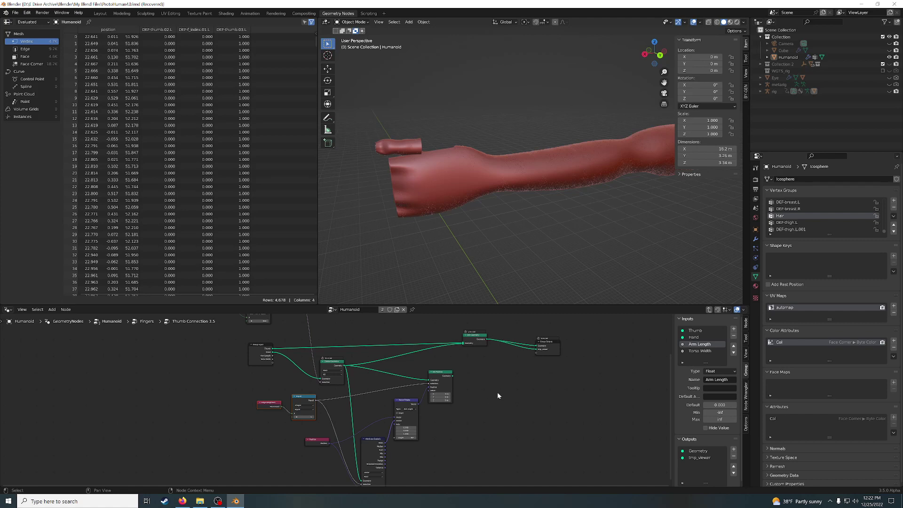
Cut the viewer link and delete the tmp_viewer output from Thumb Connection 3.5
{"action": "left_click", "coordinate": [515, 375]}
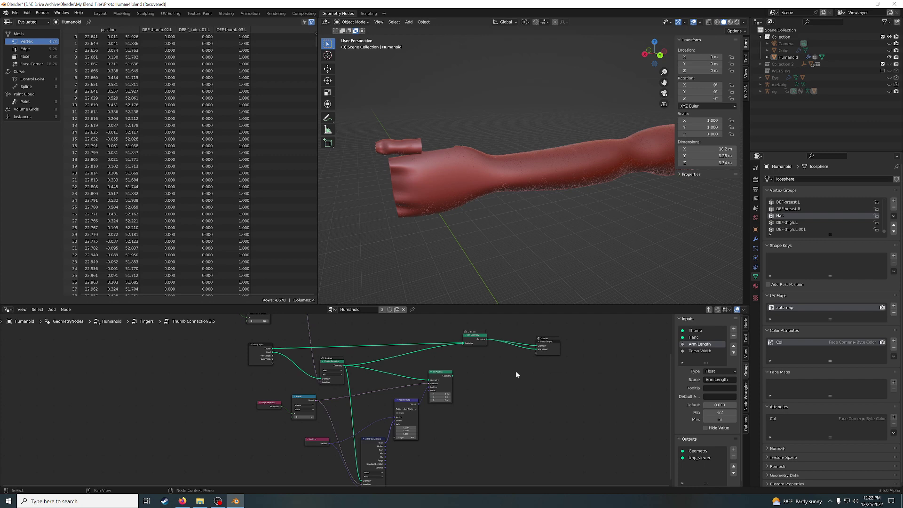
{"action": "key", "text": "ctrl+z"}
{"action": "key", "text": "ctrl+z"}
{"action": "left_click_drag", "start_coordinate": [537, 347], "coordinate": [530, 379]}
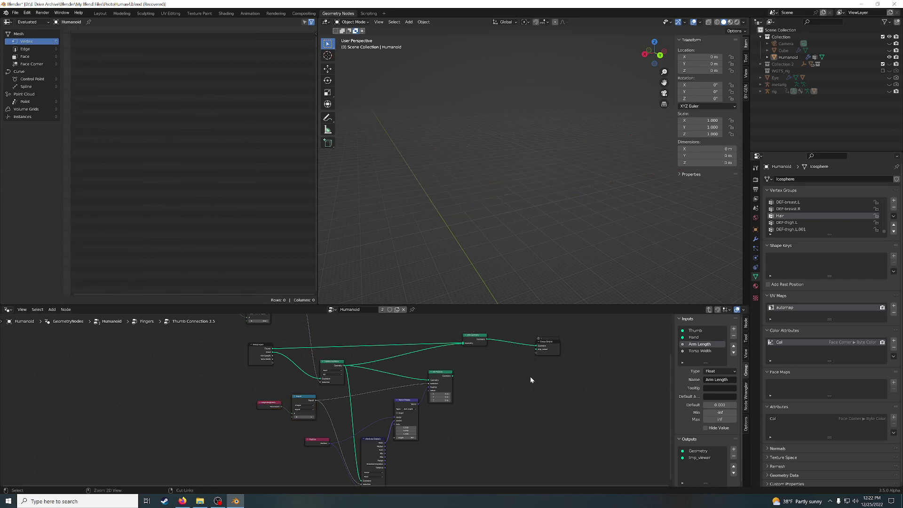
{"action": "left_click", "coordinate": [553, 349]}
{"action": "scroll", "coordinate": [705, 397], "scroll_direction": "down", "scroll_amount": 1}
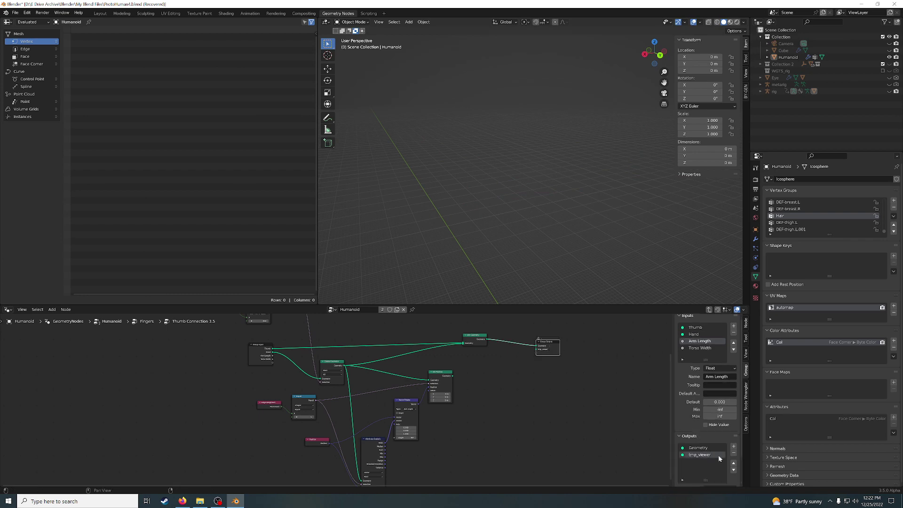
{"action": "left_click", "coordinate": [734, 454]}
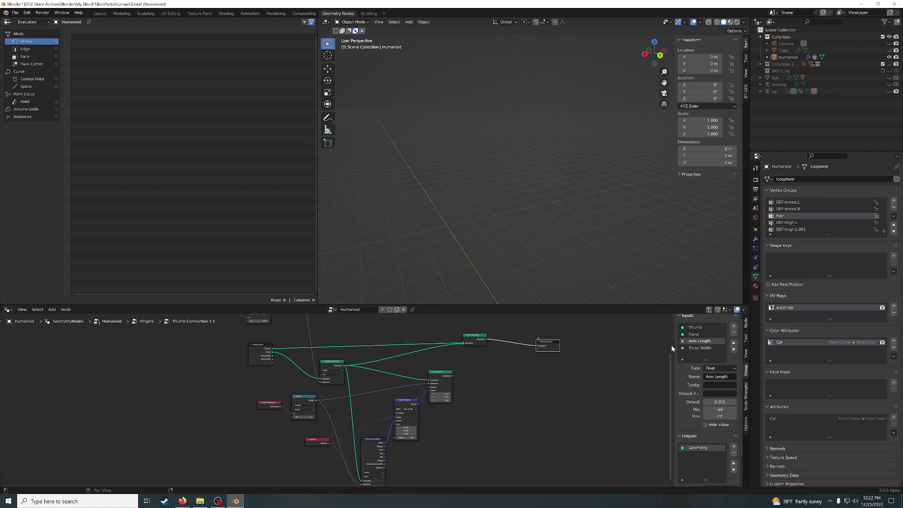
Return to the Humanoid tree and link its final geometry to the Group Output
{"action": "left_click", "coordinate": [708, 310]}
{"action": "key", "text": "Home"}
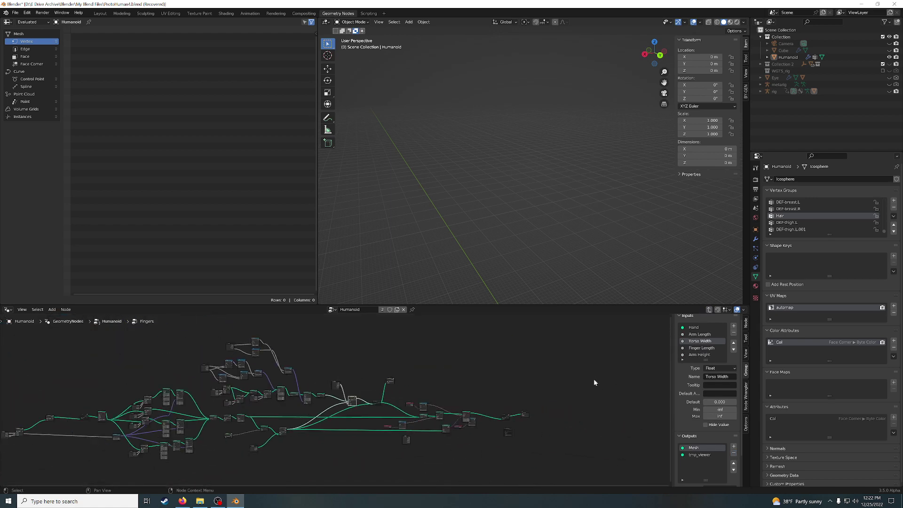
{"action": "left_click", "coordinate": [709, 310]}
{"action": "scroll", "coordinate": [583, 379], "scroll_direction": "up", "scroll_amount": 2}
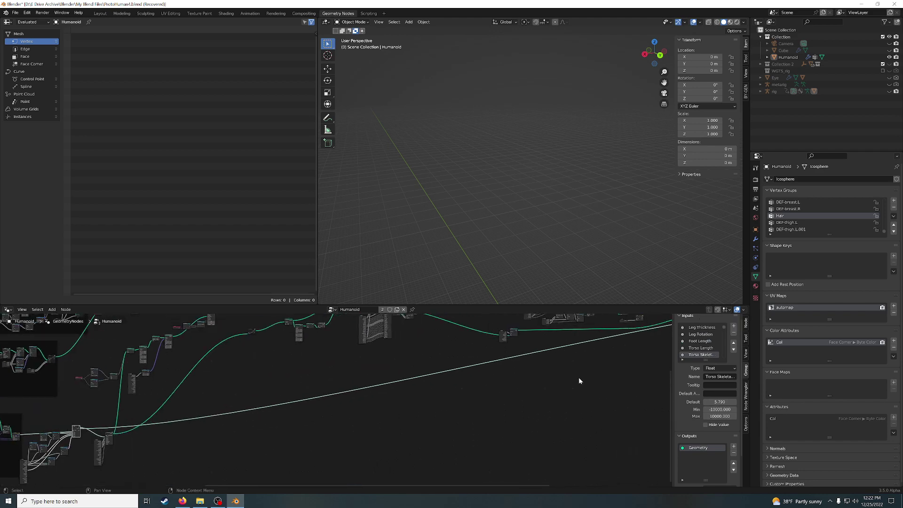
{"action": "scroll", "coordinate": [580, 377], "scroll_direction": "down", "scroll_amount": 3}
{"action": "middle_click_drag", "start_coordinate": [605, 374], "coordinate": [473, 408]}
{"action": "scroll", "coordinate": [475, 408], "scroll_direction": "up", "scroll_amount": 3}
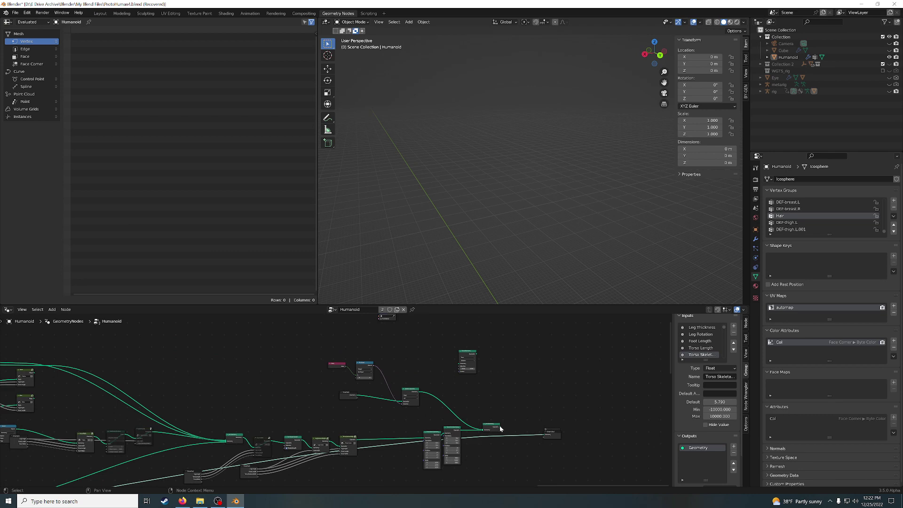
{"action": "left_click_drag", "start_coordinate": [501, 427], "coordinate": [544, 435]}
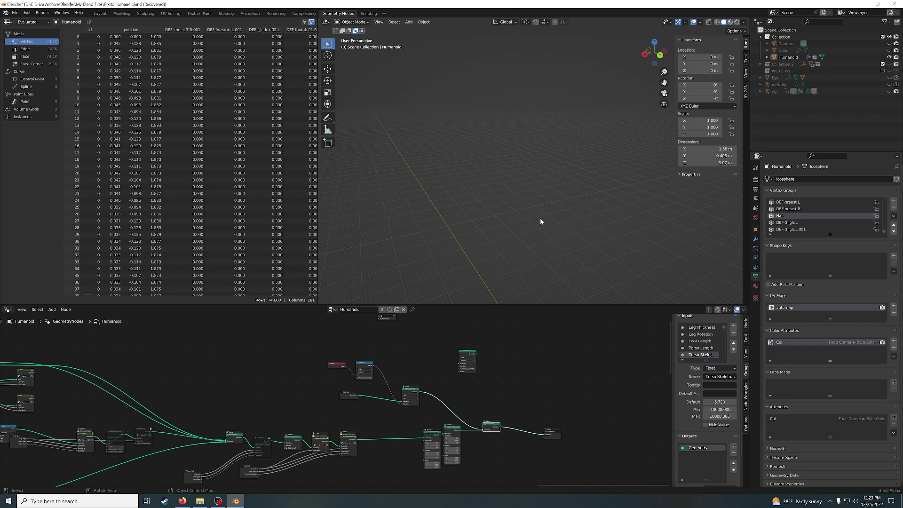
Select and frame the Humanoid, then orbit to a back view showing its extended arm
{"action": "left_click", "coordinate": [788, 57]}
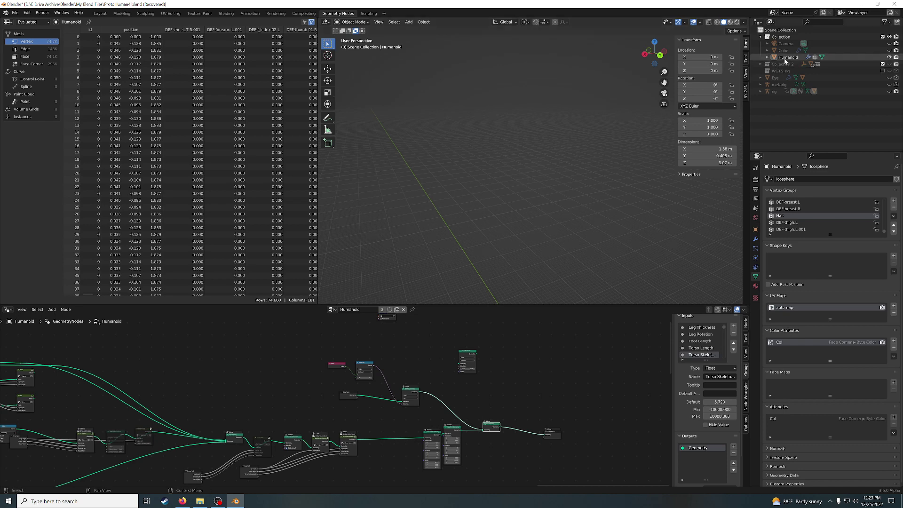
{"action": "key", "text": "KP_Decimal"}
{"action": "scroll", "coordinate": [568, 142], "scroll_direction": "up", "scroll_amount": 5}
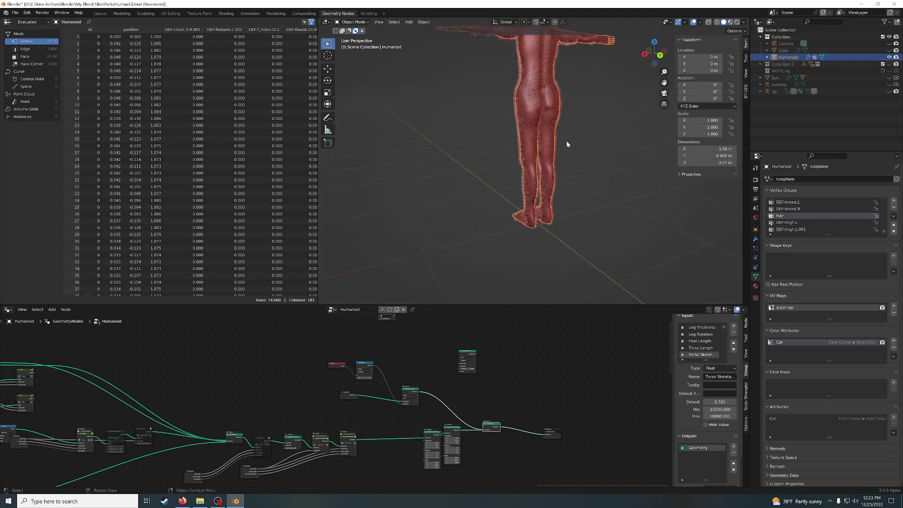
{"action": "middle_click_drag", "start_coordinate": [568, 142], "coordinate": [568, 252]}
{"action": "scroll", "coordinate": [544, 228], "scroll_direction": "up", "scroll_amount": 3}
{"action": "middle_click_drag", "start_coordinate": [470, 218], "coordinate": [533, 216]}
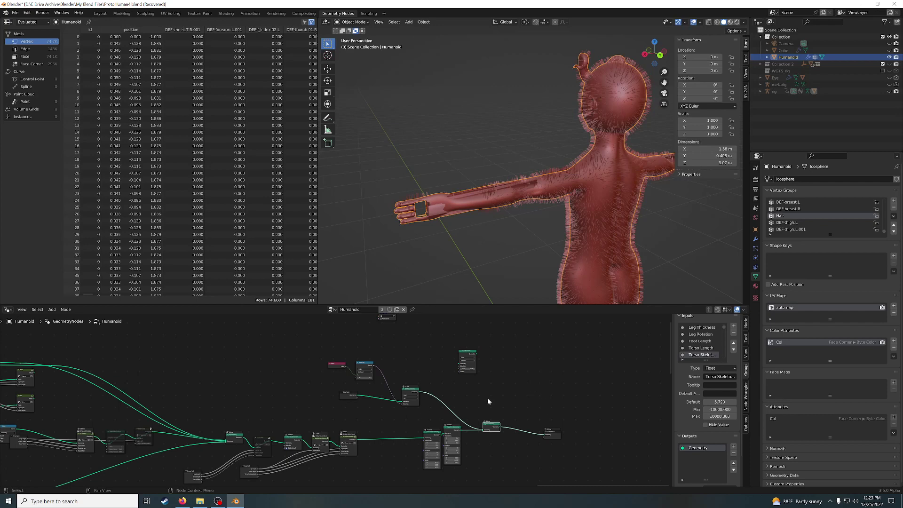
{"action": "middle_click_drag", "start_coordinate": [486, 398], "coordinate": [526, 358]}
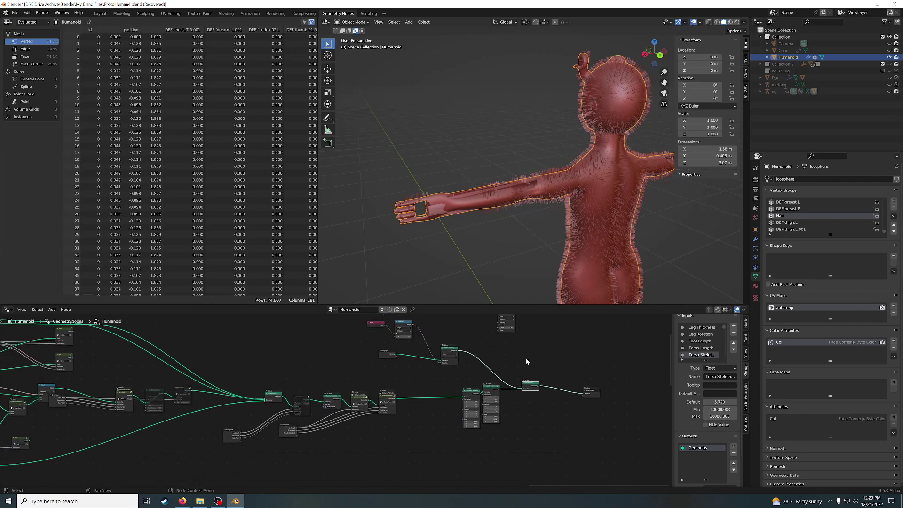
Drop a node onto the Humanoid tree's main geometry link and survey the whole tree
{"action": "left_click_drag", "start_coordinate": [468, 389], "coordinate": [456, 388]}
{"action": "left_click", "coordinate": [456, 388]}
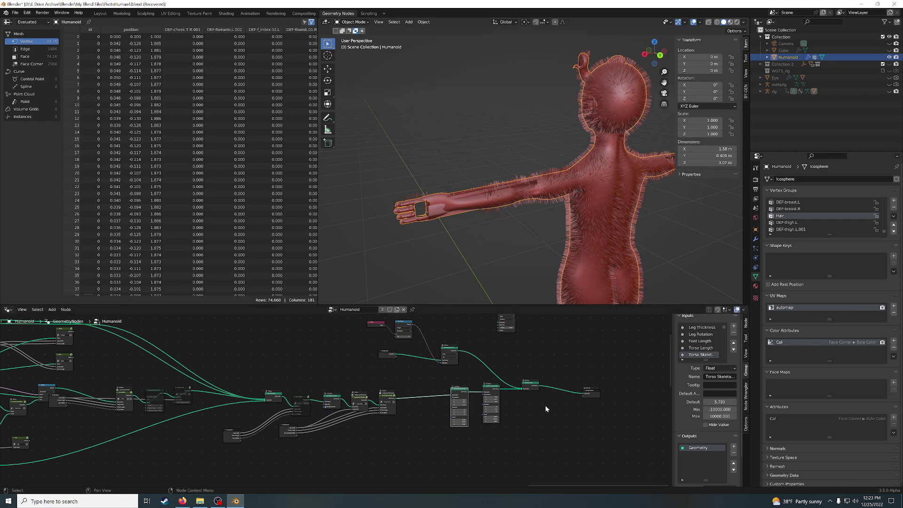
{"action": "middle_click_drag", "start_coordinate": [538, 402], "coordinate": [521, 444]}
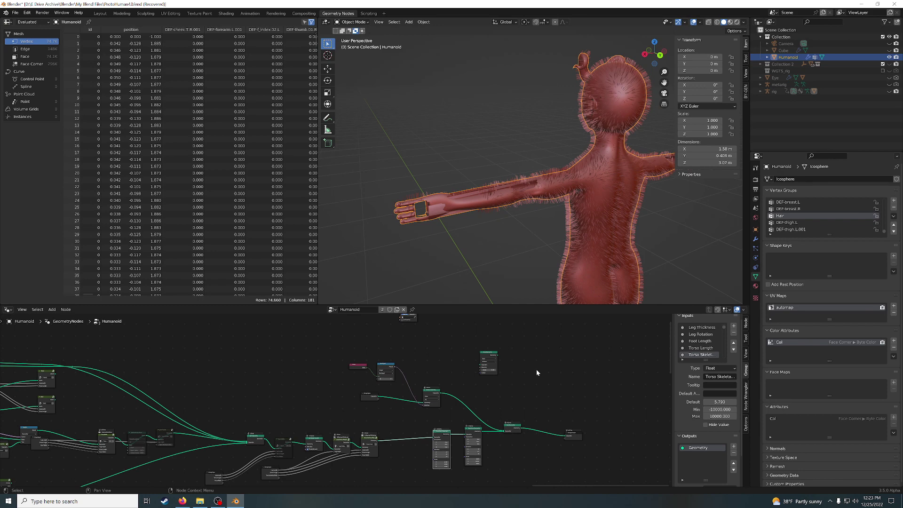
{"action": "scroll", "coordinate": [472, 397], "scroll_direction": "up", "scroll_amount": 1}
{"action": "scroll", "coordinate": [472, 397], "scroll_direction": "up", "scroll_amount": 1}
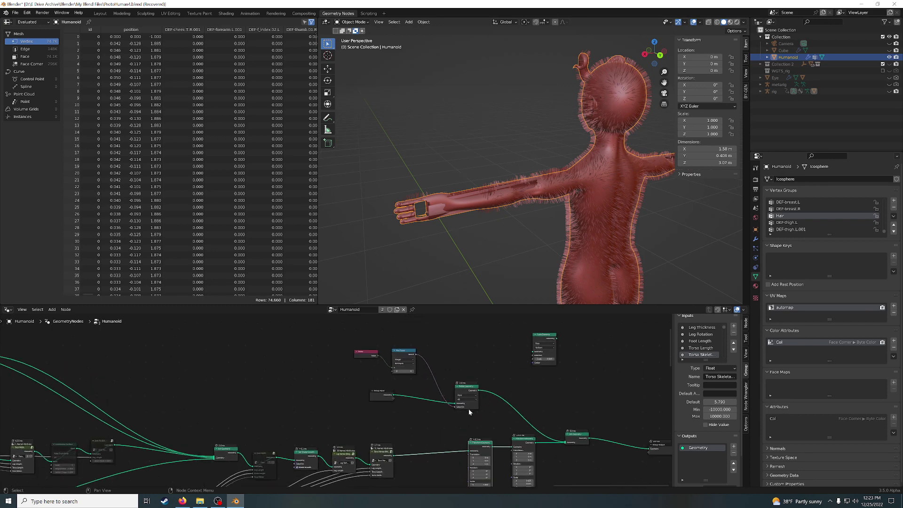
{"action": "scroll", "coordinate": [469, 408], "scroll_direction": "down", "scroll_amount": 3}
{"action": "mouse_move", "coordinate": [343, 394]}
{"action": "middle_mouse_down"}
{"action": "mouse_move", "coordinate": [405, 416]}
{"action": "mouse_move", "coordinate": [323, 417]}
{"action": "mouse_move", "coordinate": [476, 362]}
{"action": "middle_mouse_up"}
Navigate past the Left Arm frame into the Fingers group and shift Group Input aside
{"action": "middle_click_drag", "start_coordinate": [405, 394], "coordinate": [414, 431]}
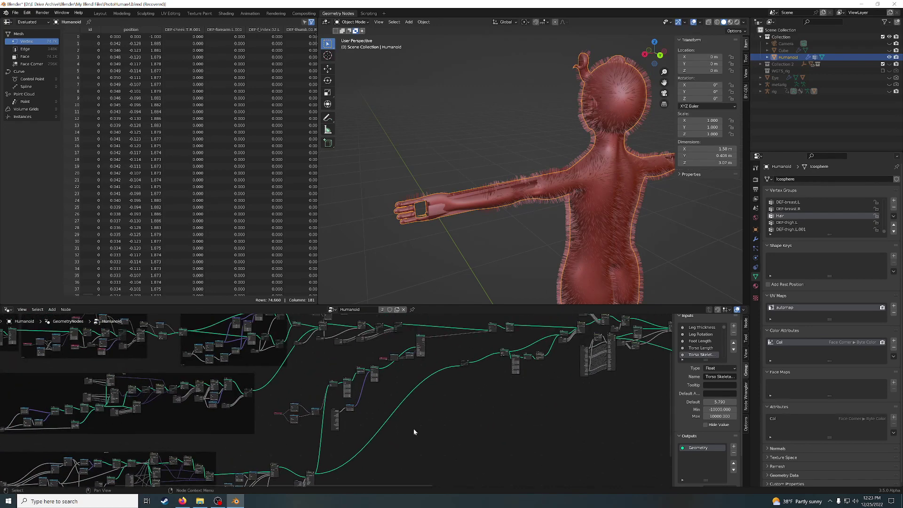
{"action": "mouse_move", "coordinate": [342, 441]}
{"action": "middle_mouse_down"}
{"action": "mouse_move", "coordinate": [376, 403]}
{"action": "mouse_move", "coordinate": [359, 396]}
{"action": "middle_mouse_up"}
{"action": "scroll", "coordinate": [491, 379], "scroll_direction": "up", "scroll_amount": 2}
{"action": "middle_click_drag", "start_coordinate": [492, 380], "coordinate": [559, 377]}
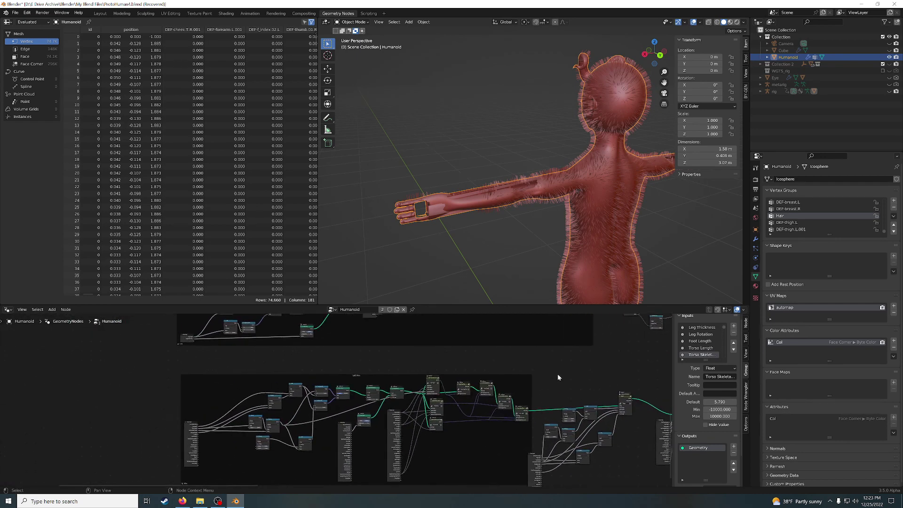
{"action": "scroll", "coordinate": [404, 357], "scroll_direction": "up", "scroll_amount": 3}
{"action": "middle_click_drag", "start_coordinate": [405, 357], "coordinate": [406, 355]}
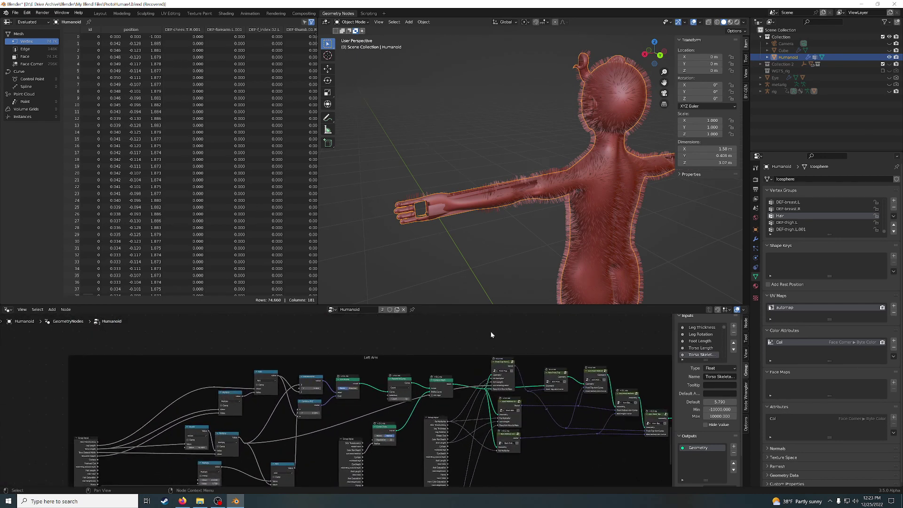
{"action": "middle_click_drag", "start_coordinate": [491, 334], "coordinate": [374, 387]}
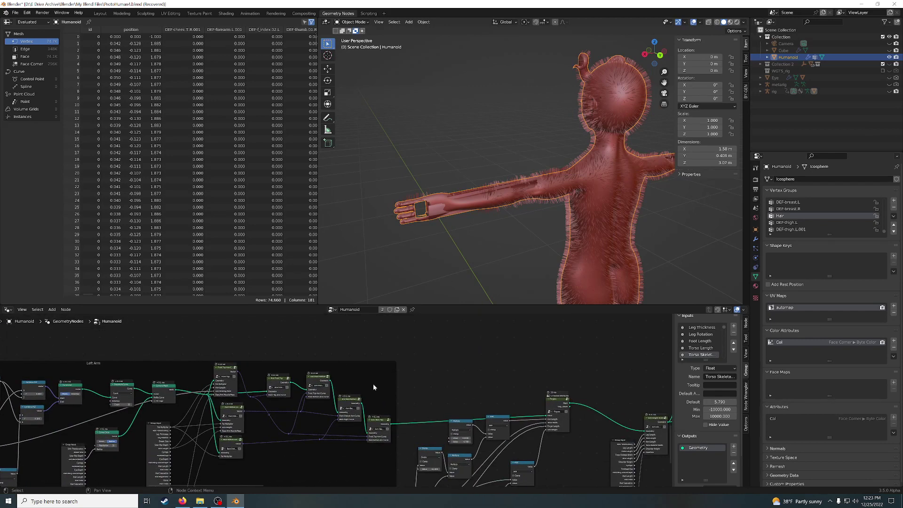
{"action": "middle_click_drag", "start_coordinate": [511, 398], "coordinate": [355, 371]}
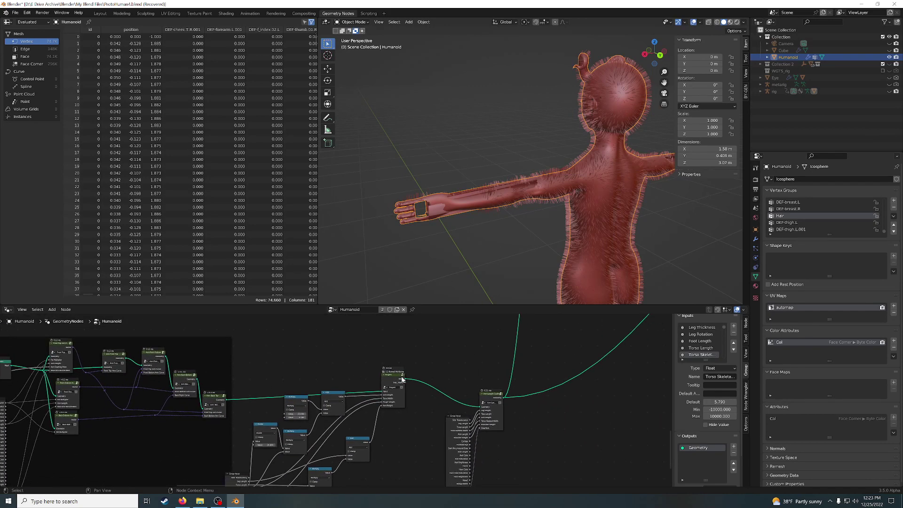
{"action": "key", "text": "Tab"}
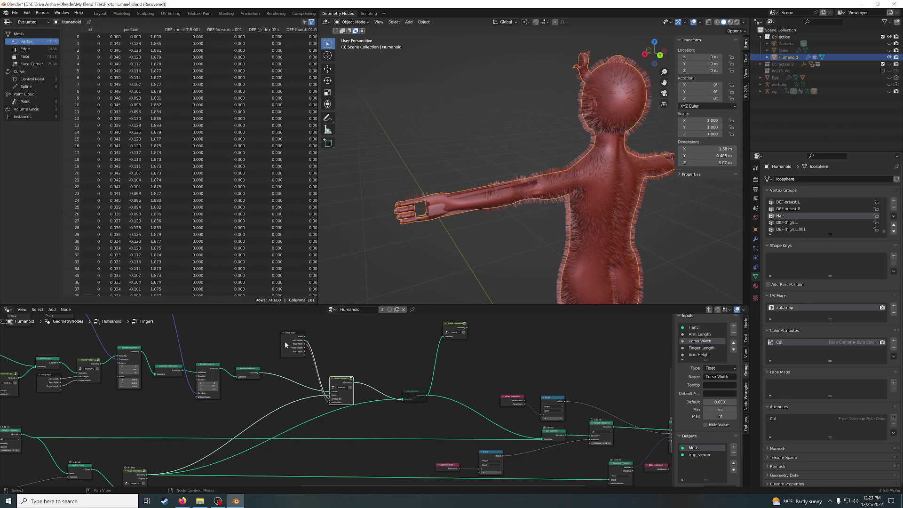
{"action": "left_click_drag", "start_coordinate": [289, 334], "coordinate": [278, 338]}
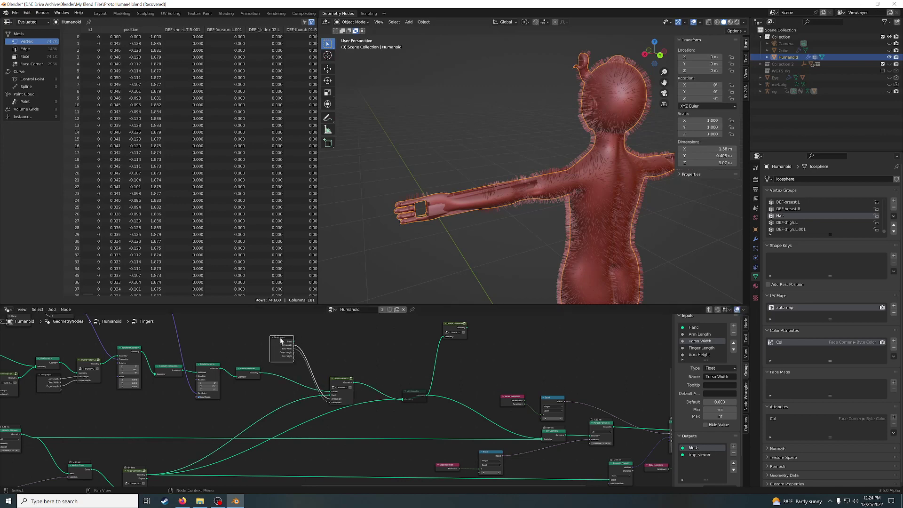
Enter Thumb Connection 3.5 and move its Group Input node to the left
{"action": "left_click", "coordinate": [350, 379]}
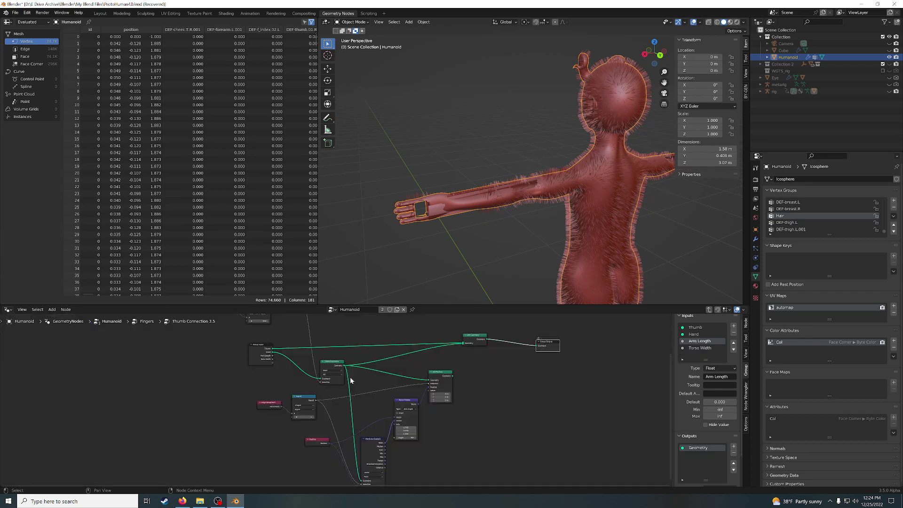
{"action": "mouse_move", "coordinate": [527, 390]}
{"action": "middle_mouse_down"}
{"action": "mouse_move", "coordinate": [491, 431]}
{"action": "mouse_move", "coordinate": [425, 384]}
{"action": "middle_mouse_up"}
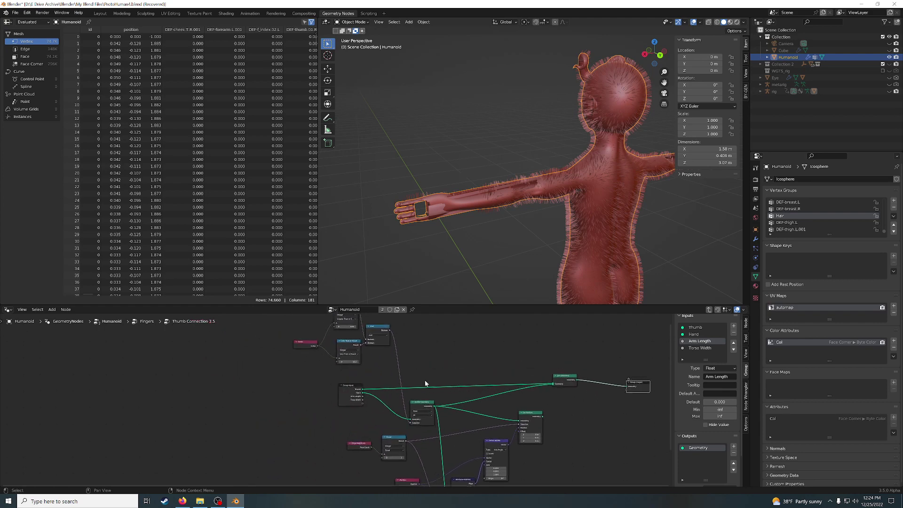
{"action": "scroll", "coordinate": [382, 371], "scroll_direction": "up", "scroll_amount": 1}
{"action": "scroll", "coordinate": [382, 371], "scroll_direction": "up", "scroll_amount": 1}
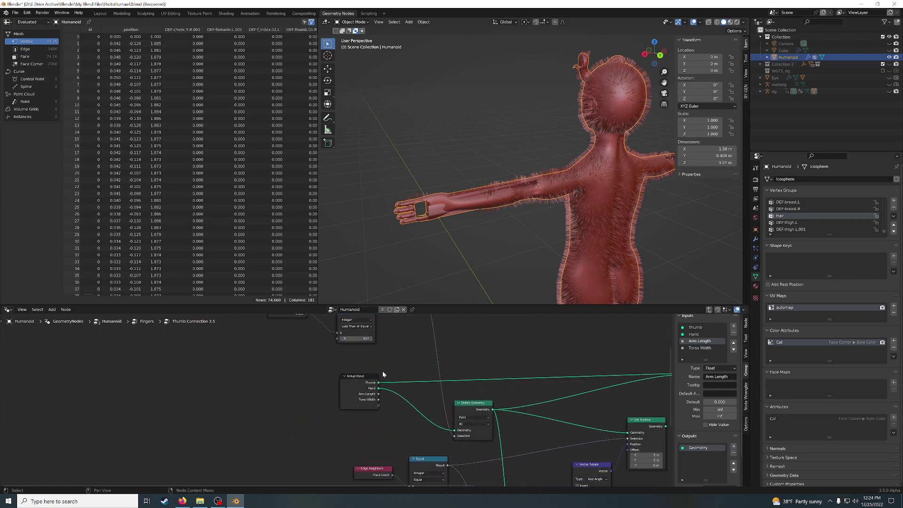
{"action": "scroll", "coordinate": [393, 374], "scroll_direction": "up", "scroll_amount": 1}
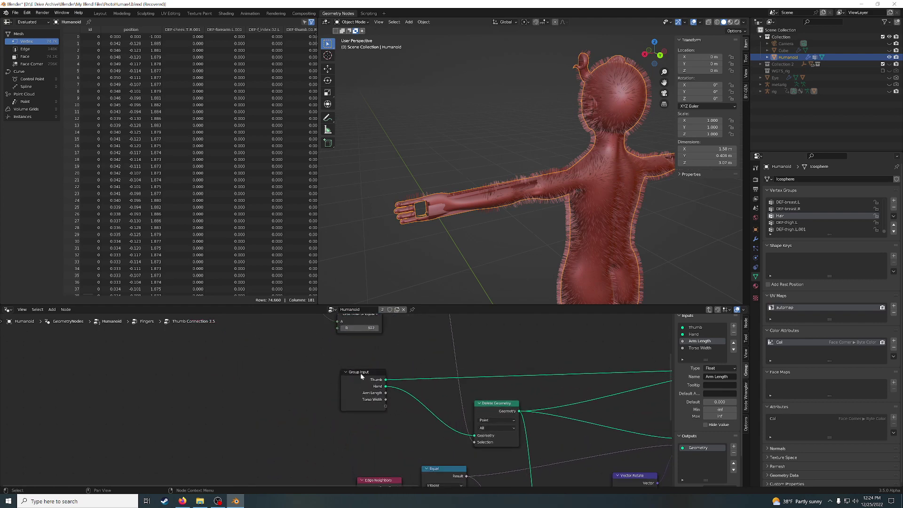
{"action": "left_click_drag", "start_coordinate": [361, 373], "coordinate": [308, 375]}
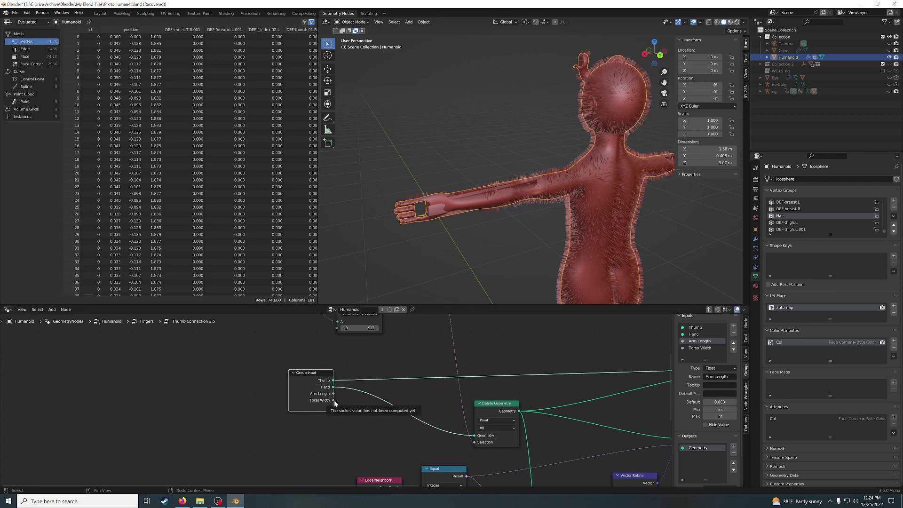
{"action": "middle_click_drag", "start_coordinate": [367, 349], "coordinate": [367, 376]}
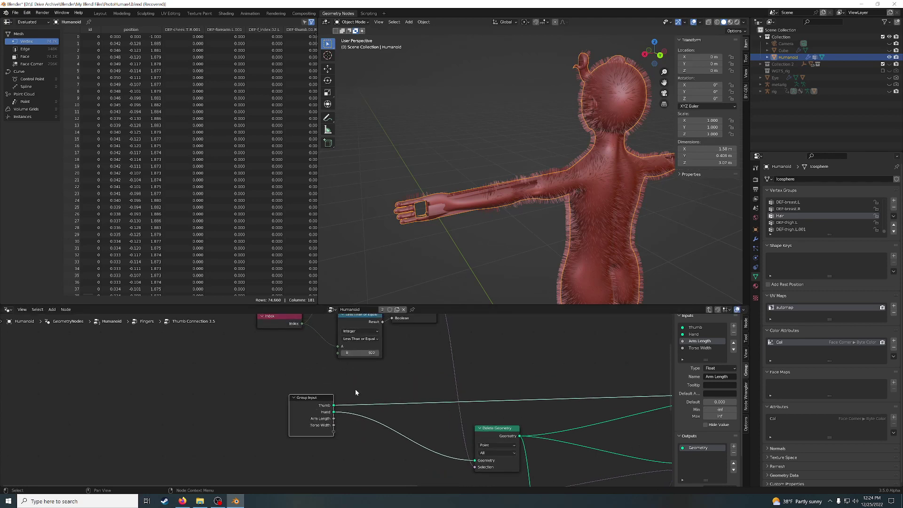
Drag a new link from the Arm Length socket into a node search
{"action": "right_click", "coordinate": [342, 377]}
{"action": "left_click_drag", "start_coordinate": [334, 419], "coordinate": [358, 384]}
{"action": "left_click_drag", "start_coordinate": [357, 380], "coordinate": [360, 377]}
{"action": "left_click_drag", "start_coordinate": [361, 377], "coordinate": [360, 378]}
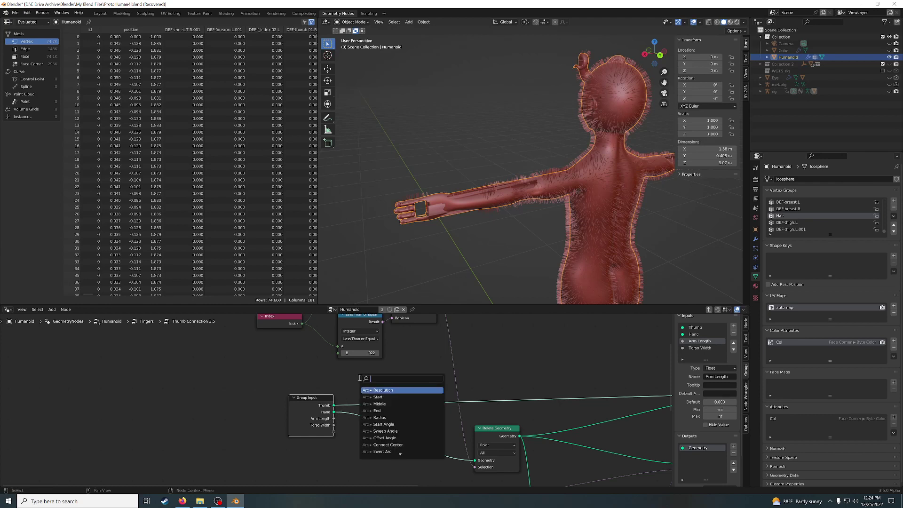
Add a Math Add node from Arm Length and wire Torso Width into its second value
{"action": "type", "text": "a"}
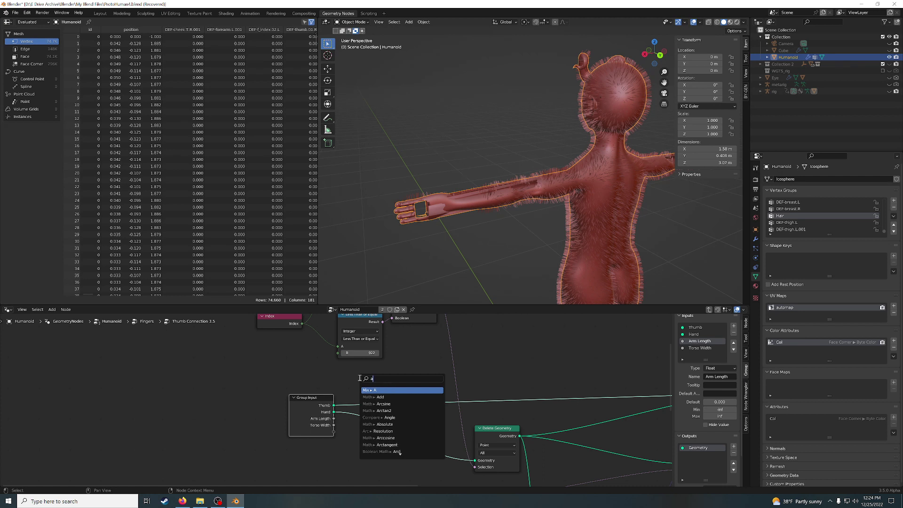
{"action": "key", "text": "Down"}
{"action": "key", "text": "Return"}
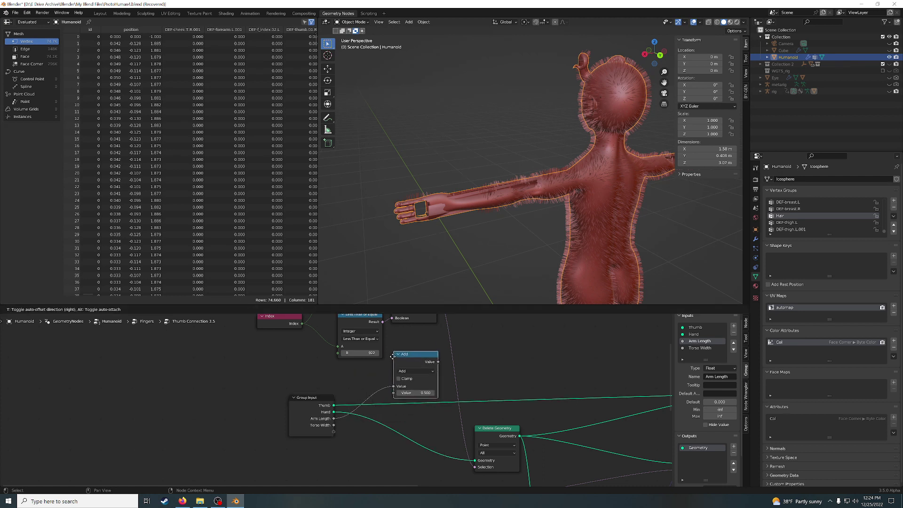
{"action": "left_click", "coordinate": [388, 346]}
{"action": "left_click_drag", "start_coordinate": [337, 427], "coordinate": [386, 382]}
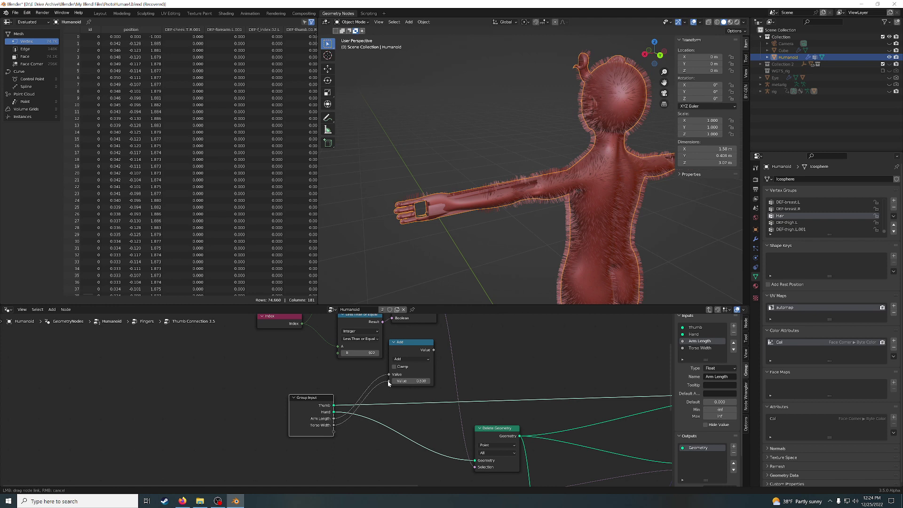
{"action": "left_click_drag", "start_coordinate": [310, 398], "coordinate": [298, 422]}
{"action": "left_click_drag", "start_coordinate": [405, 351], "coordinate": [444, 391]}
{"action": "left_click_drag", "start_coordinate": [436, 444], "coordinate": [328, 438]}
{"action": "left_click_drag", "start_coordinate": [453, 383], "coordinate": [419, 373]}
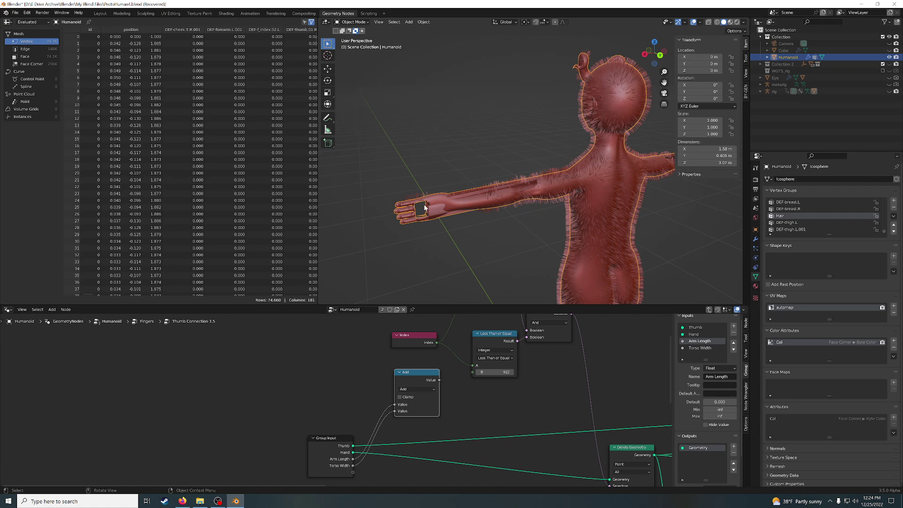
Chain a Math Subtract node after Add that subtracts 5
{"action": "left_click_drag", "start_coordinate": [438, 381], "coordinate": [461, 400]}
{"action": "type", "text": "sub"}
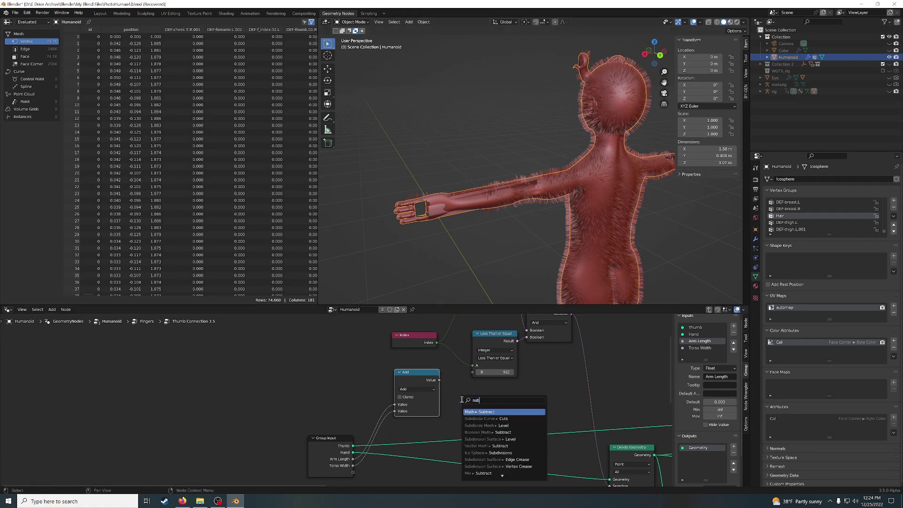
{"action": "key", "text": "Return"}
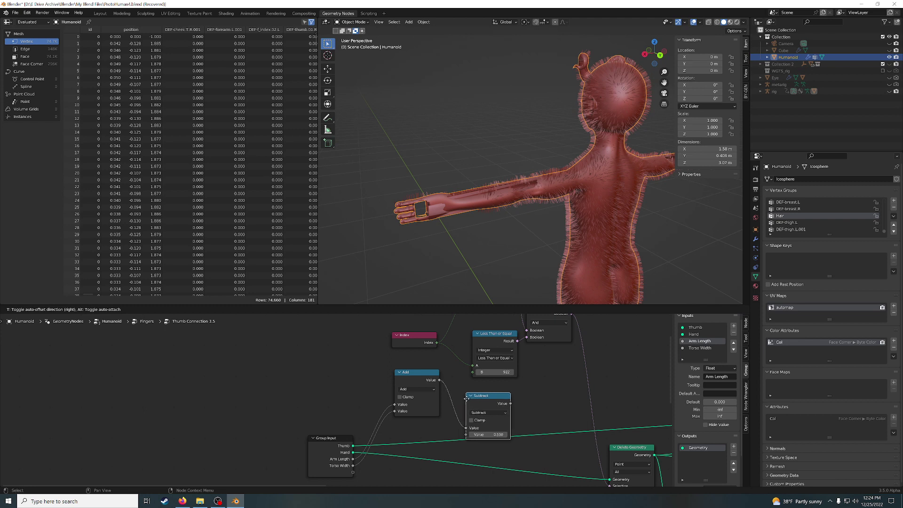
{"action": "left_click", "coordinate": [471, 393]}
{"action": "left_click", "coordinate": [502, 424]}
{"action": "type", "text": "5"}
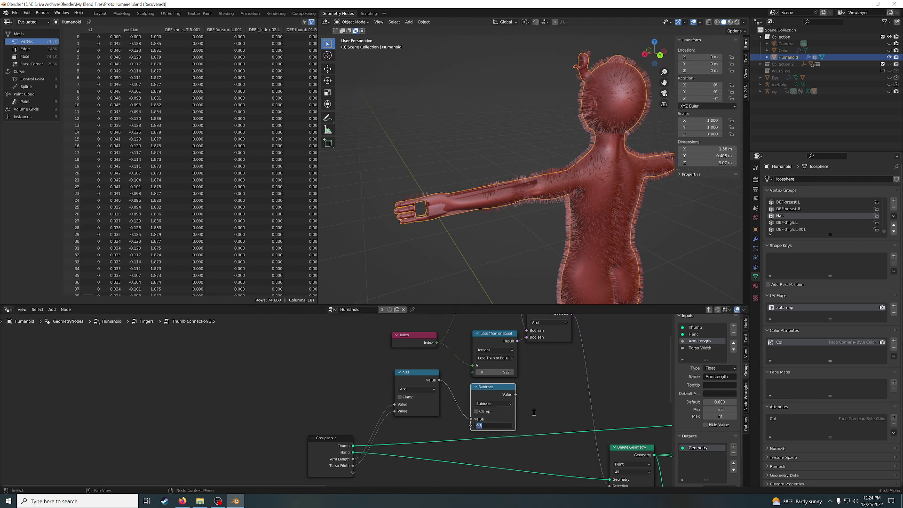
{"action": "key", "text": "Return"}
{"action": "left_click", "coordinate": [547, 411]}
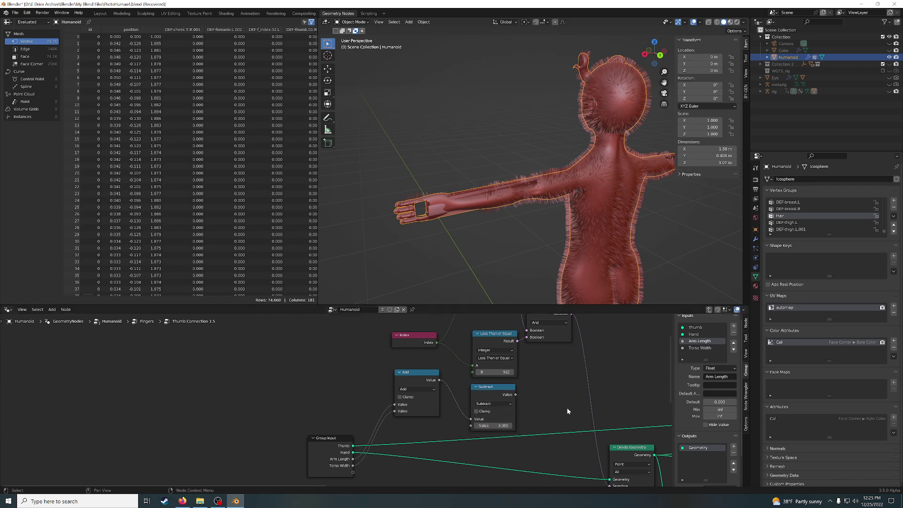
Cut the And node's input links and connect the Subtract result into And's second input
{"action": "middle_click_drag", "start_coordinate": [528, 395], "coordinate": [513, 414]}
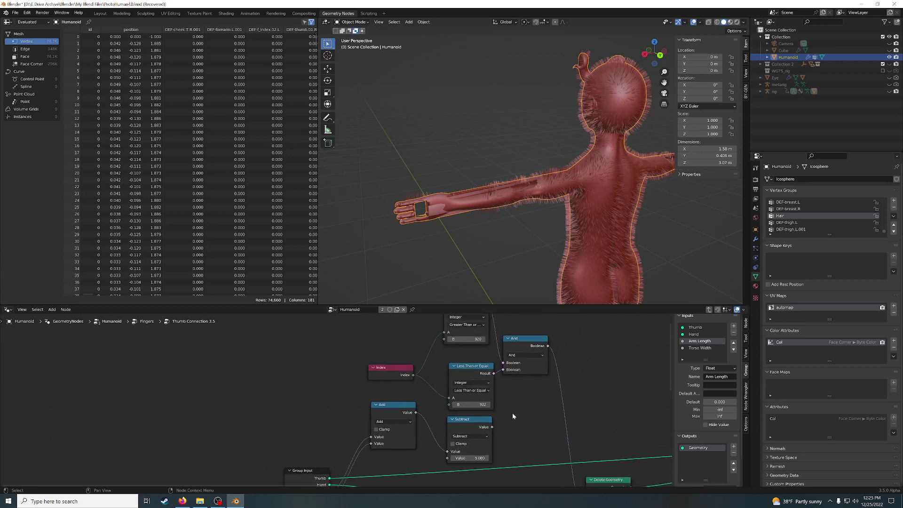
{"action": "middle_click_drag", "start_coordinate": [415, 338], "coordinate": [427, 365]}
{"action": "mouse_move", "coordinate": [396, 340]}
{"action": "left_mouse_down"}
{"action": "mouse_move", "coordinate": [487, 406]}
{"action": "mouse_move", "coordinate": [439, 332]}
{"action": "left_mouse_up"}
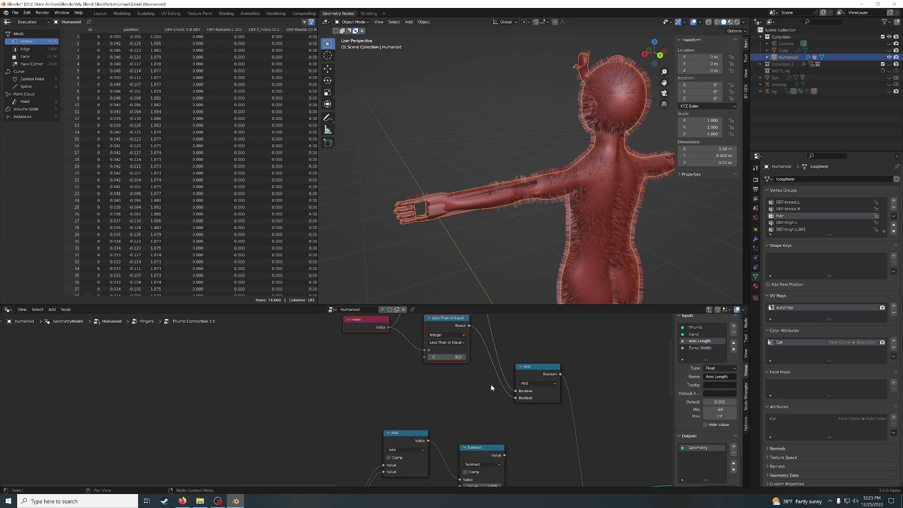
{"action": "right_click_drag", "start_coordinate": [513, 367], "coordinate": [489, 415], "text": "ctrl"}
{"action": "middle_click_drag", "start_coordinate": [481, 412], "coordinate": [490, 383]}
{"action": "left_click_drag", "start_coordinate": [481, 418], "coordinate": [461, 362]}
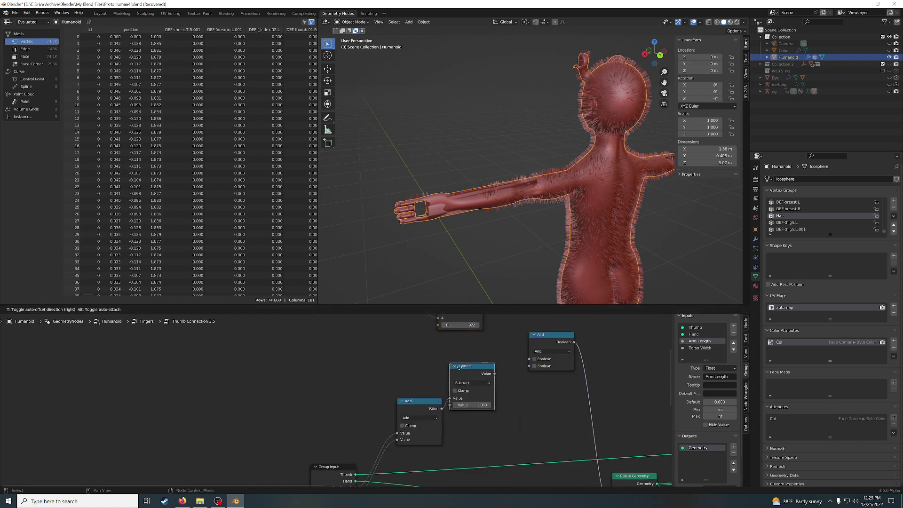
{"action": "left_click_drag", "start_coordinate": [425, 402], "coordinate": [421, 389]}
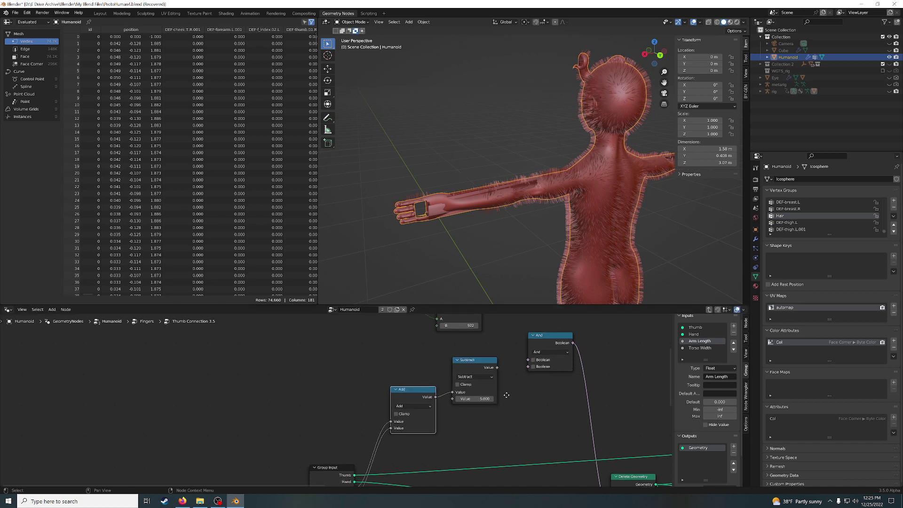
{"action": "middle_click_drag", "start_coordinate": [494, 376], "coordinate": [479, 382]}
{"action": "left_click_drag", "start_coordinate": [483, 373], "coordinate": [506, 380]}
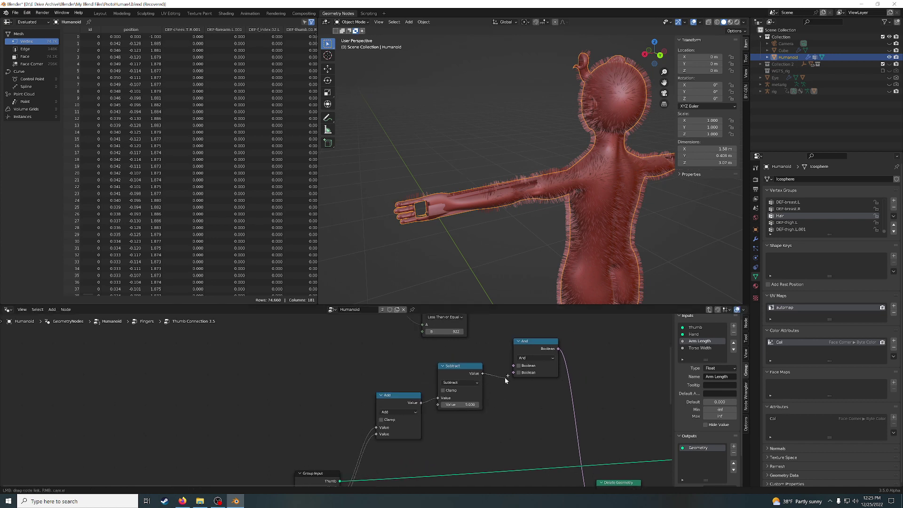
{"action": "left_click_drag", "start_coordinate": [555, 407], "coordinate": [538, 391]}
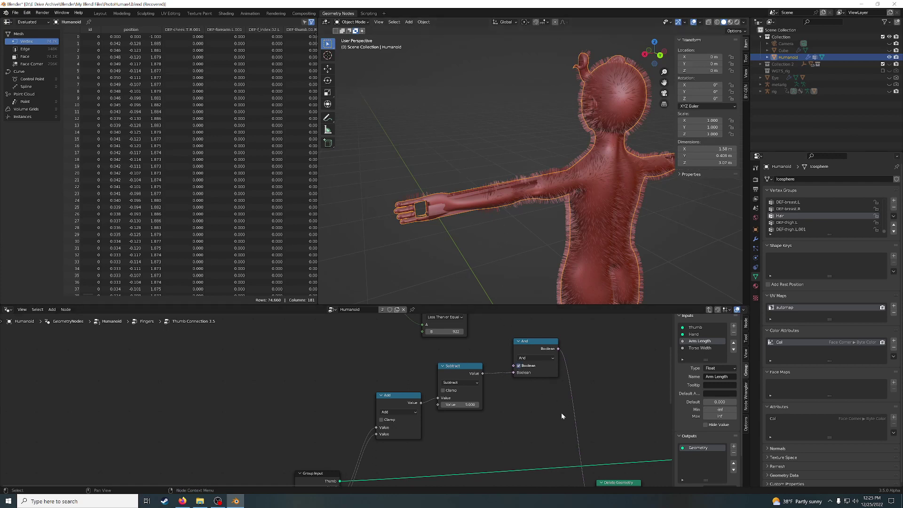
{"action": "scroll", "coordinate": [560, 416], "scroll_direction": "down", "scroll_amount": 1}
{"action": "middle_click_drag", "start_coordinate": [583, 422], "coordinate": [461, 377]}
Preview the Delete Geometry output and view the Humanoid from above
{"action": "left_click", "coordinate": [425, 412], "text": "ctrl+shift"}
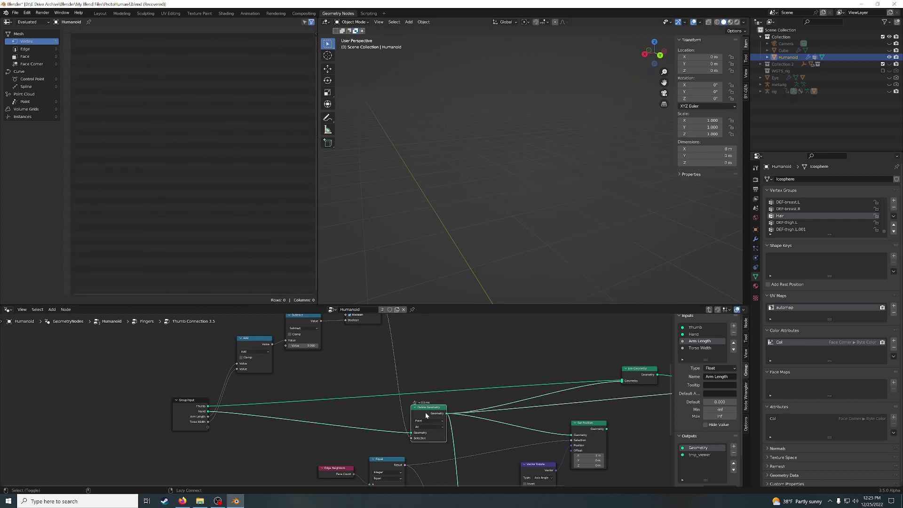
{"action": "key", "text": "KP_Decimal"}
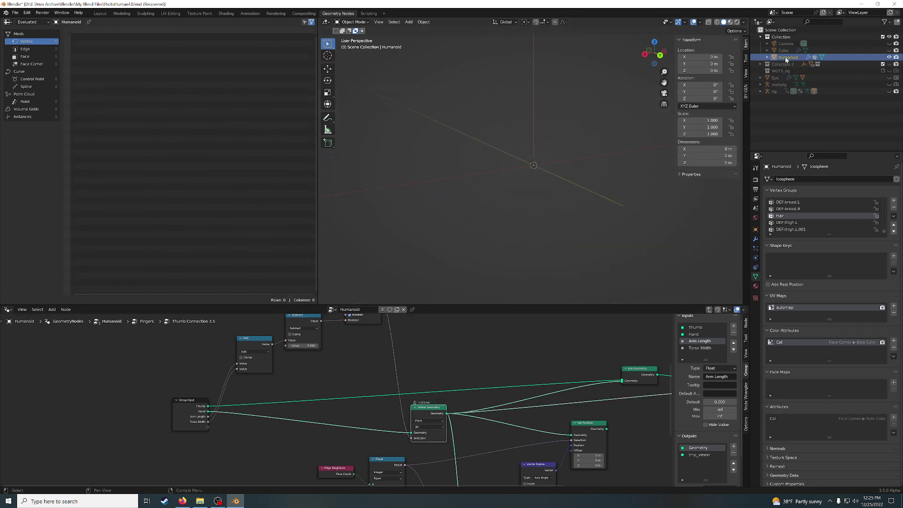
{"action": "middle_click_drag", "start_coordinate": [498, 174], "coordinate": [508, 208]}
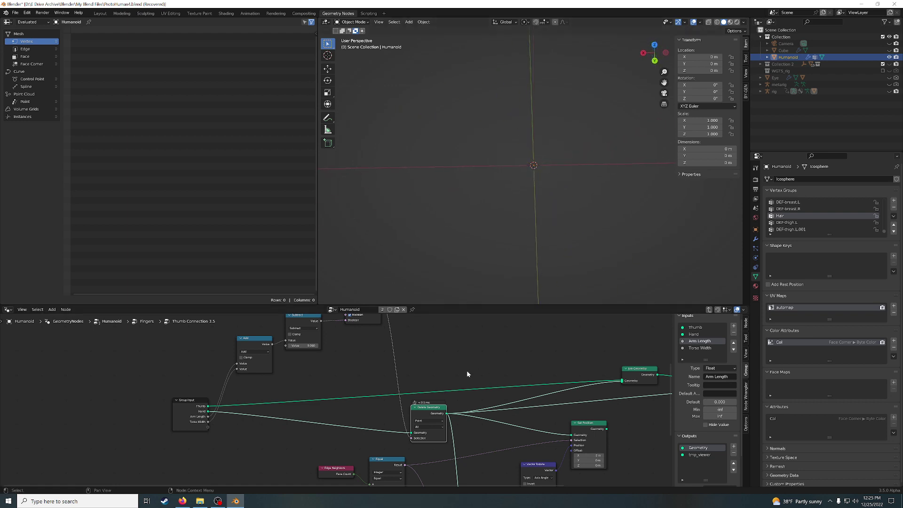
{"action": "mouse_move", "coordinate": [329, 360]}
{"action": "middle_mouse_down"}
{"action": "mouse_move", "coordinate": [356, 381]}
{"action": "mouse_move", "coordinate": [374, 379]}
{"action": "middle_mouse_up"}
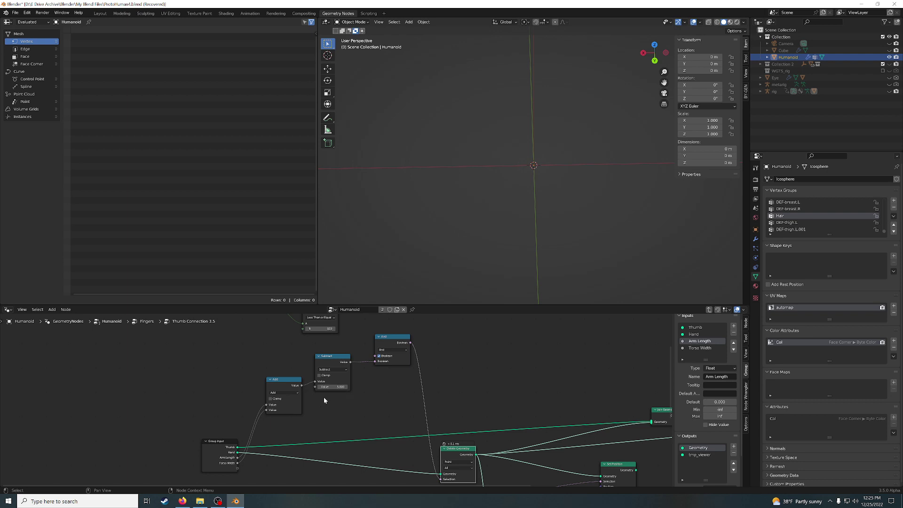
Change the Subtract node's value from 5 to 0.5
{"action": "left_click", "coordinate": [336, 388]}
{"action": "type", "text": ".5"}
{"action": "key", "text": "Return"}
{"action": "middle_click_drag", "start_coordinate": [339, 349], "coordinate": [344, 402]}
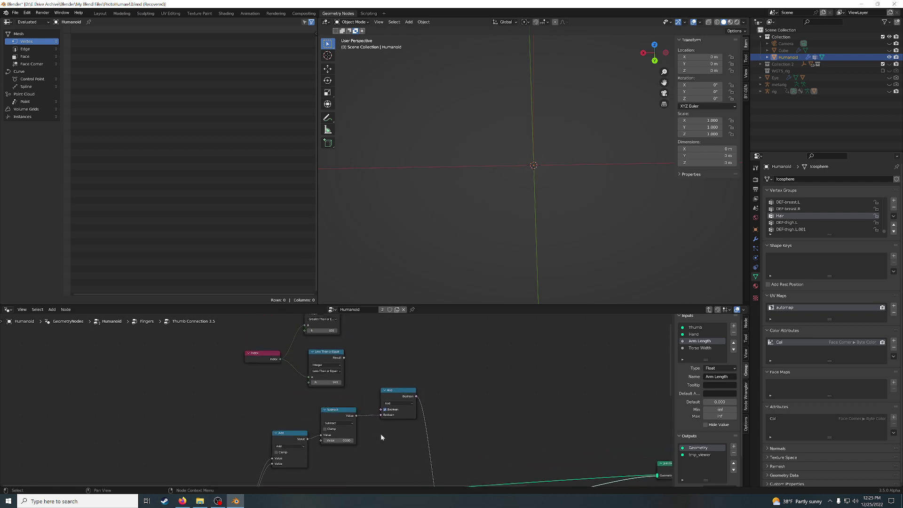
{"action": "left_click", "coordinate": [322, 356]}
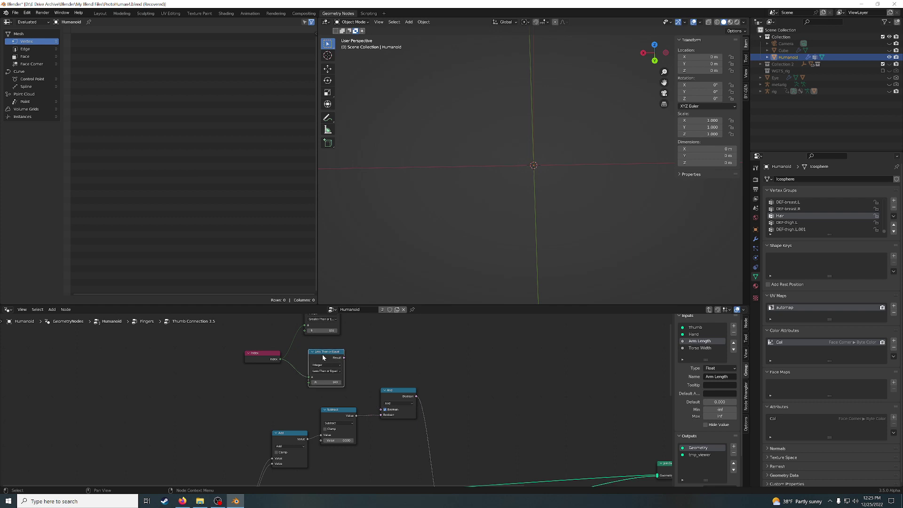
{"action": "left_click", "coordinate": [472, 370]}
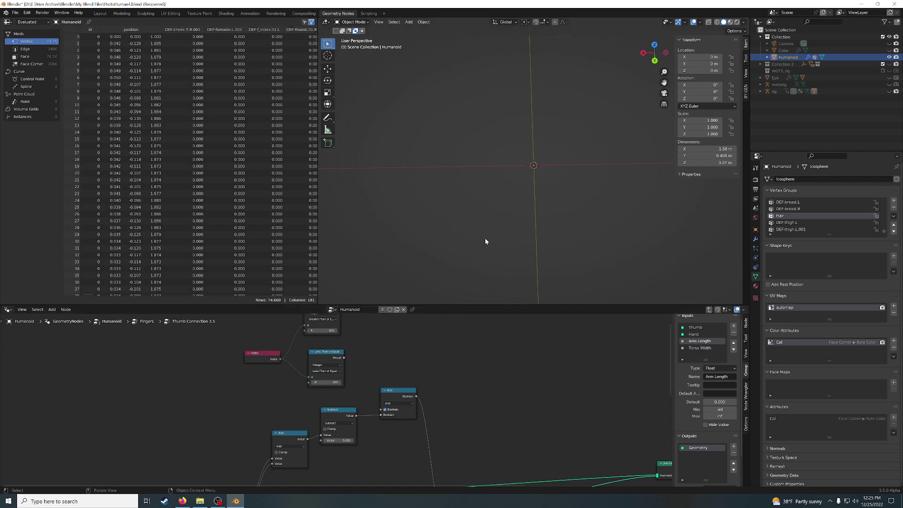
Duplicate the Less Than or Equal node and insert it between Subtract and And
{"action": "scroll", "coordinate": [562, 191], "scroll_direction": "up", "scroll_amount": 5}
{"action": "middle_click_drag", "start_coordinate": [563, 191], "coordinate": [475, 199]}
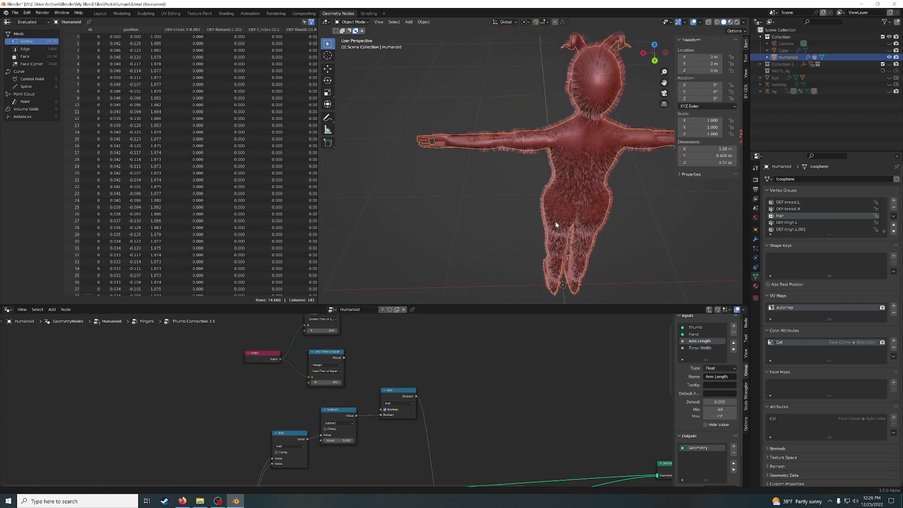
{"action": "middle_click_drag", "start_coordinate": [413, 448], "coordinate": [404, 413]}
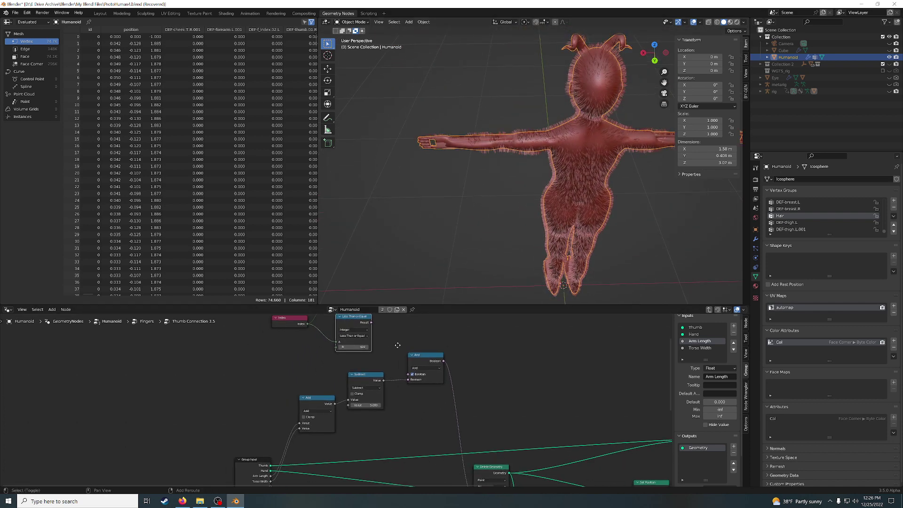
{"action": "key", "text": "shift+d"}
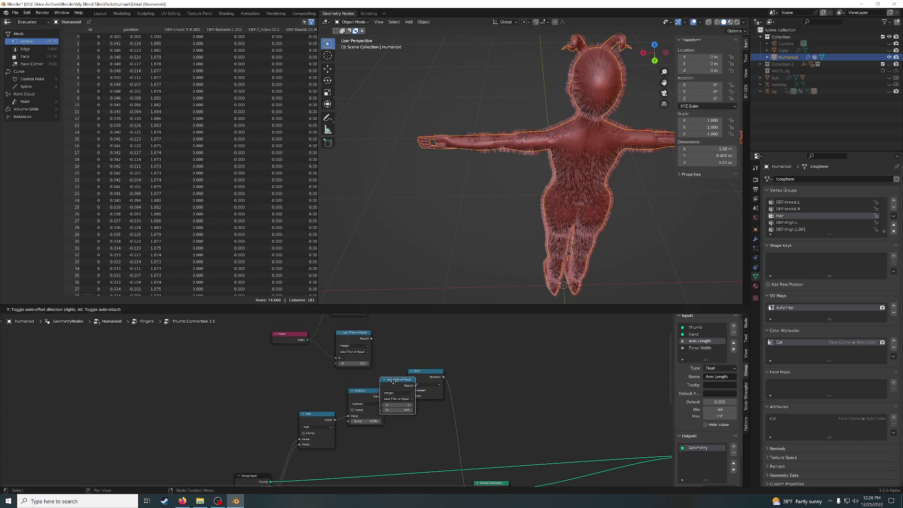
{"action": "left_click", "coordinate": [395, 338]}
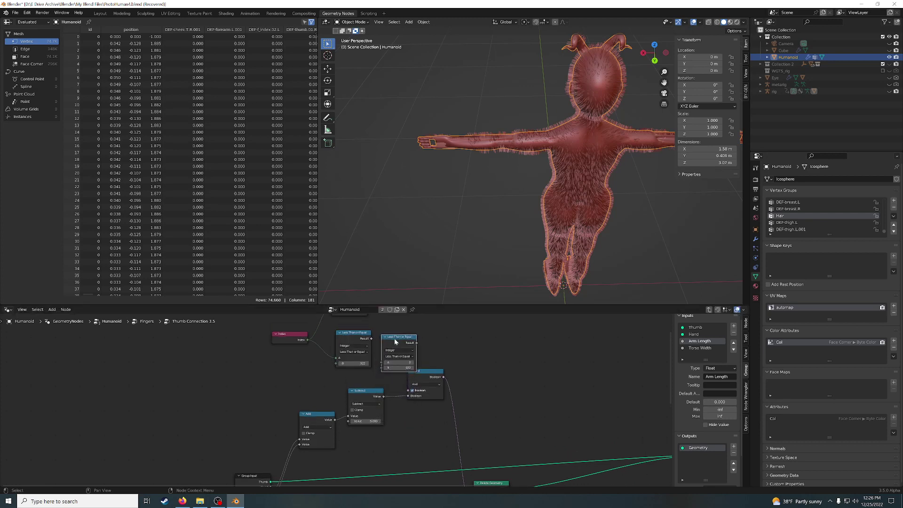
{"action": "middle_click_drag", "start_coordinate": [450, 361], "coordinate": [462, 363]}
{"action": "left_click_drag", "start_coordinate": [452, 375], "coordinate": [495, 382]}
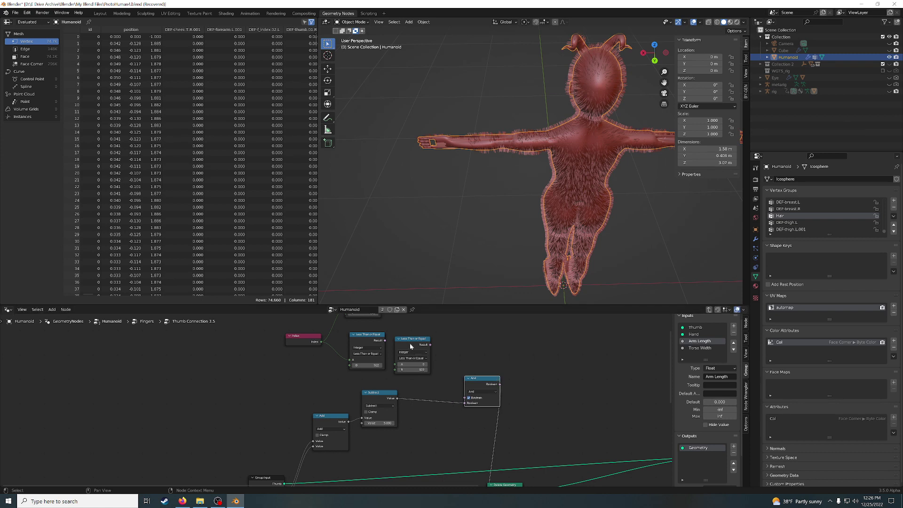
{"action": "left_click_drag", "start_coordinate": [408, 342], "coordinate": [402, 400]}
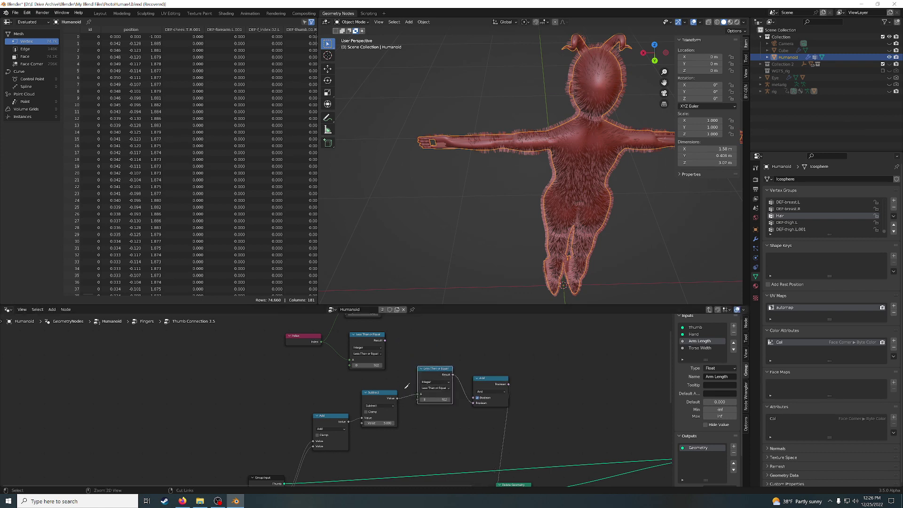
{"action": "mouse_move", "coordinate": [401, 390]}
{"action": "right_mouse_down", "text": "ctrl"}
{"action": "mouse_move", "coordinate": [410, 408]}
{"action": "mouse_move", "coordinate": [397, 403]}
{"action": "right_mouse_up", "text": "ctrl"}
Switch the comparison to Float and connect the Subtract result to its B input
{"action": "mouse_move", "coordinate": [396, 399]}
{"action": "left_mouse_down"}
{"action": "mouse_move", "coordinate": [410, 403]}
{"action": "mouse_move", "coordinate": [436, 381]}
{"action": "left_mouse_up"}
{"action": "left_click", "coordinate": [437, 381]}
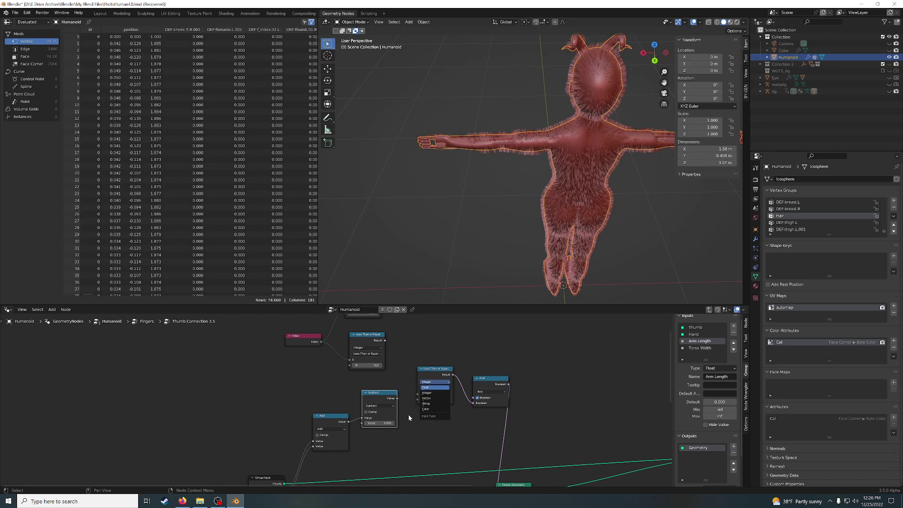
{"action": "key", "text": "Return"}
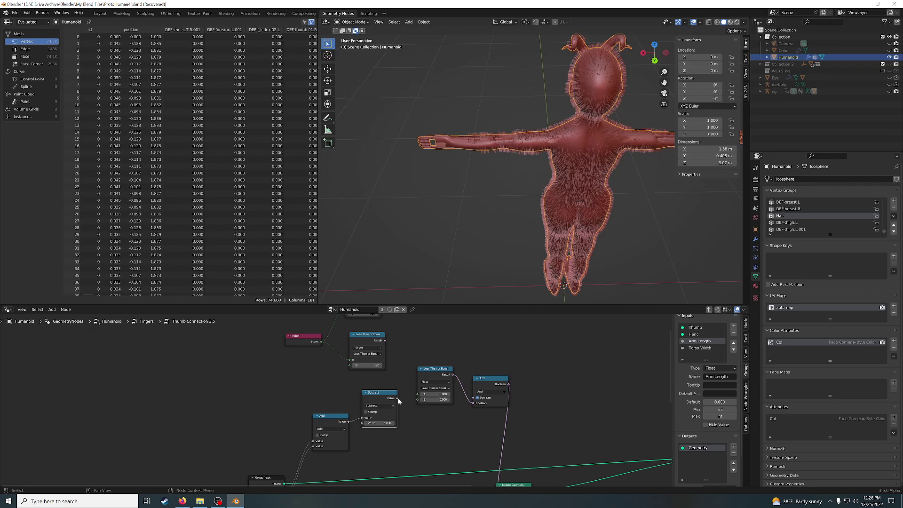
{"action": "left_click_drag", "start_coordinate": [398, 399], "coordinate": [405, 403]}
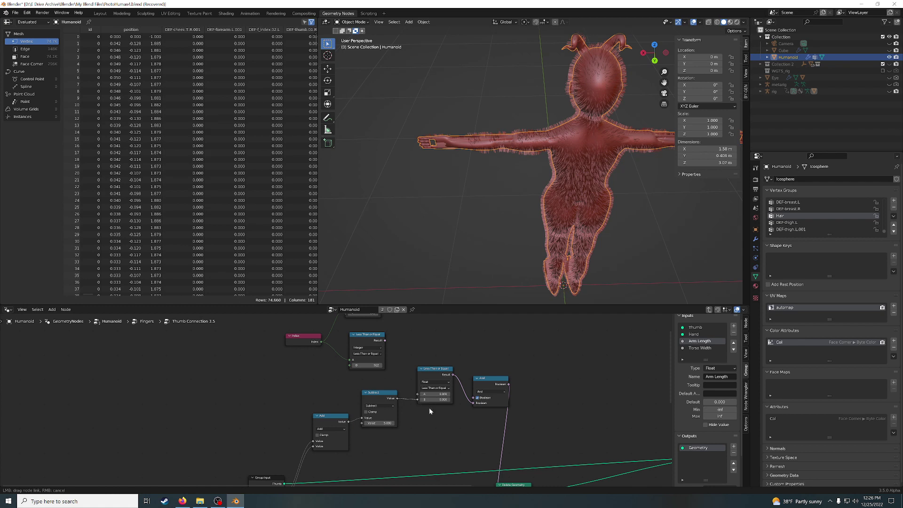
{"action": "right_click", "coordinate": [301, 371]}
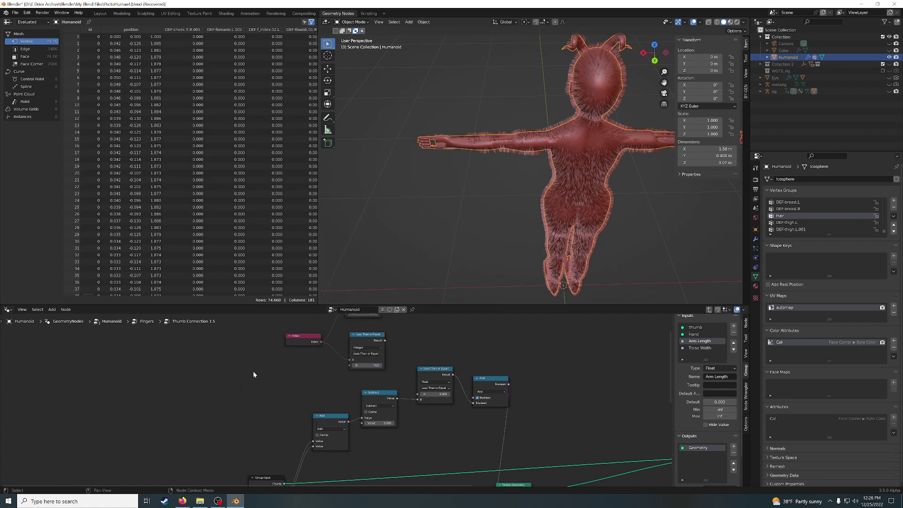
Add a Position node split by Separate XYZ, wiring X into the comparison's A input
{"action": "key", "text": "shift+a"}
{"action": "left_click", "coordinate": [239, 335]}
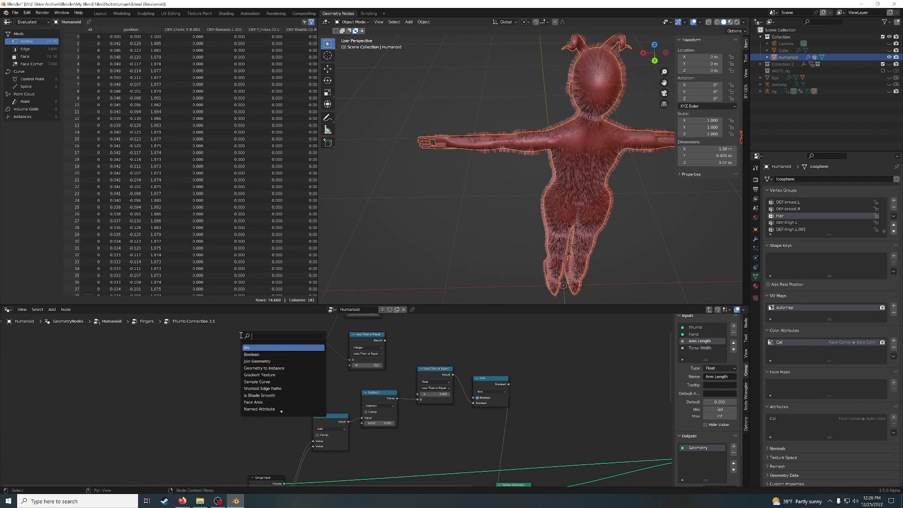
{"action": "type", "text": "position"}
{"action": "key", "text": "Return"}
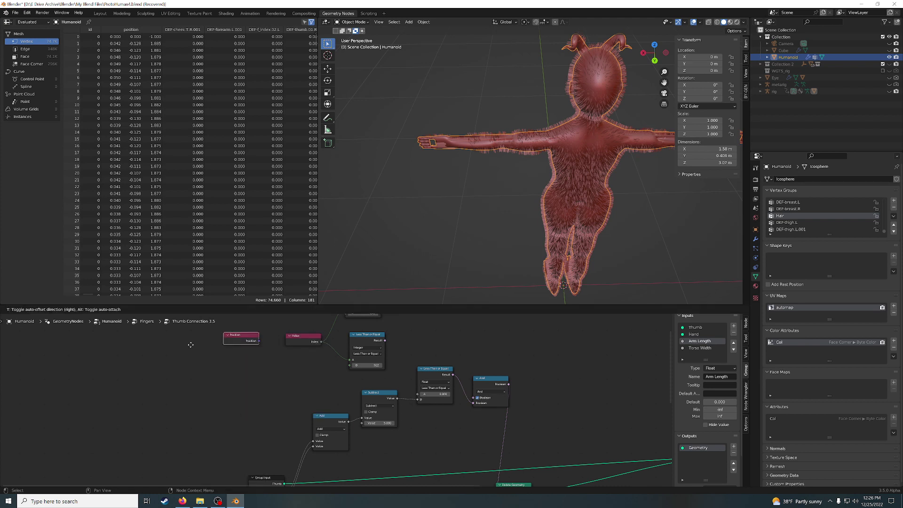
{"action": "left_click_drag", "start_coordinate": [179, 366], "coordinate": [190, 366]}
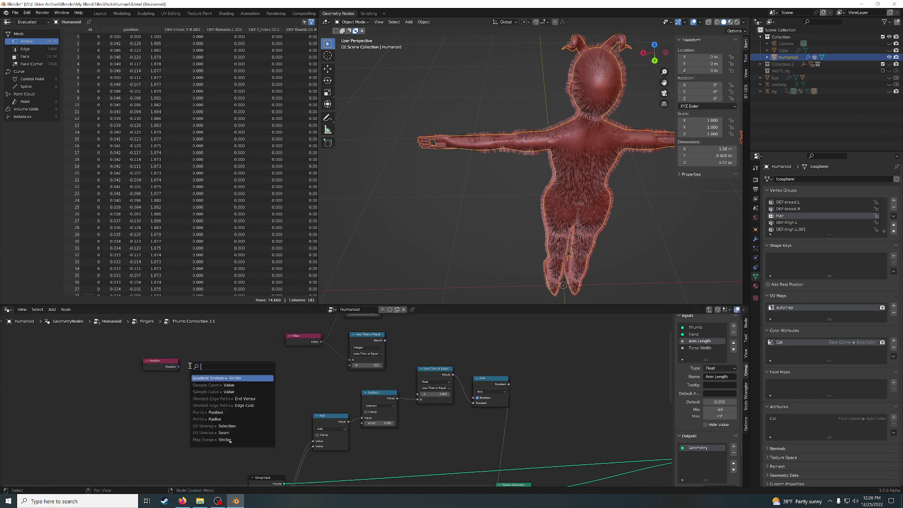
{"action": "type", "text": "sep"}
{"action": "key", "text": "Return"}
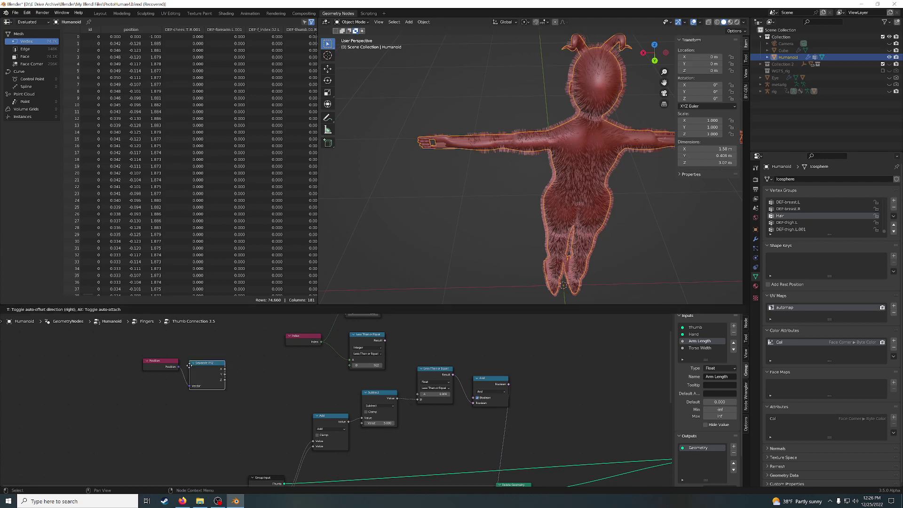
{"action": "left_click", "coordinate": [190, 366]}
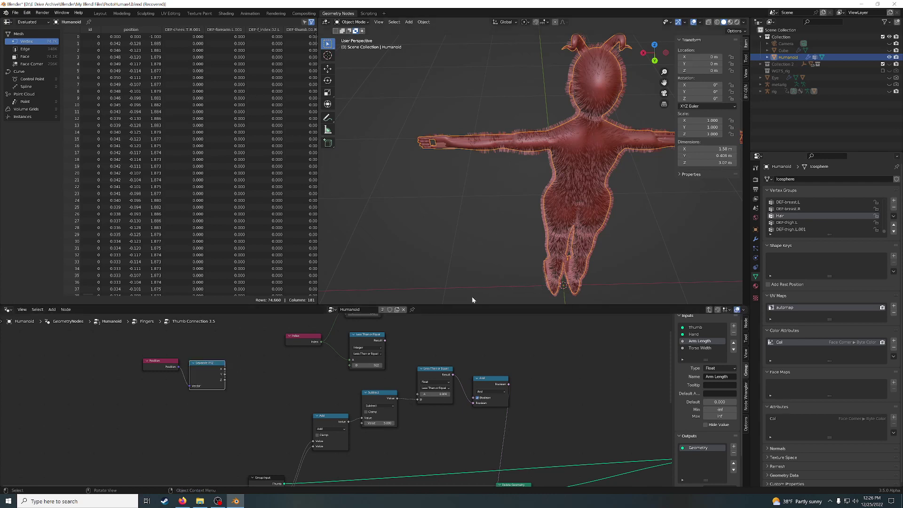
{"action": "mouse_move", "coordinate": [225, 369]}
{"action": "left_mouse_down"}
{"action": "mouse_move", "coordinate": [392, 382]}
{"action": "mouse_move", "coordinate": [417, 394]}
{"action": "left_mouse_up"}
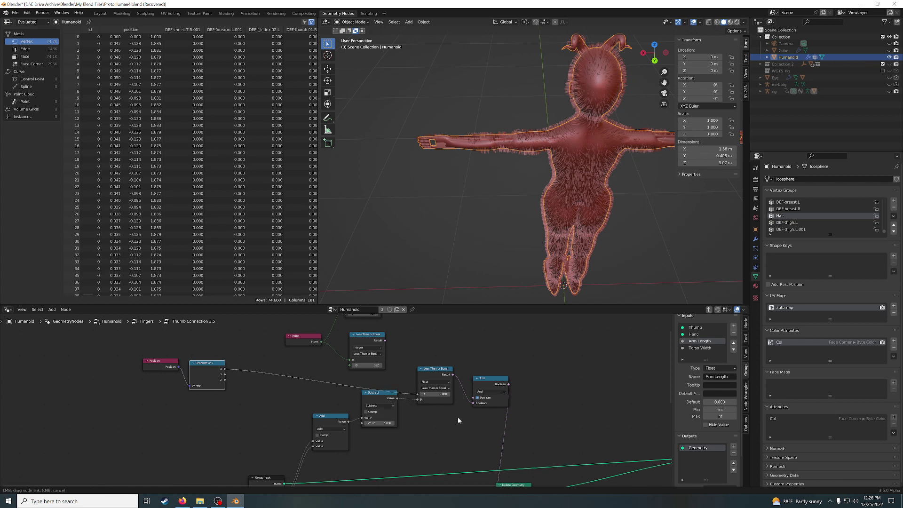
{"action": "left_click_drag", "start_coordinate": [458, 417], "coordinate": [458, 418]}
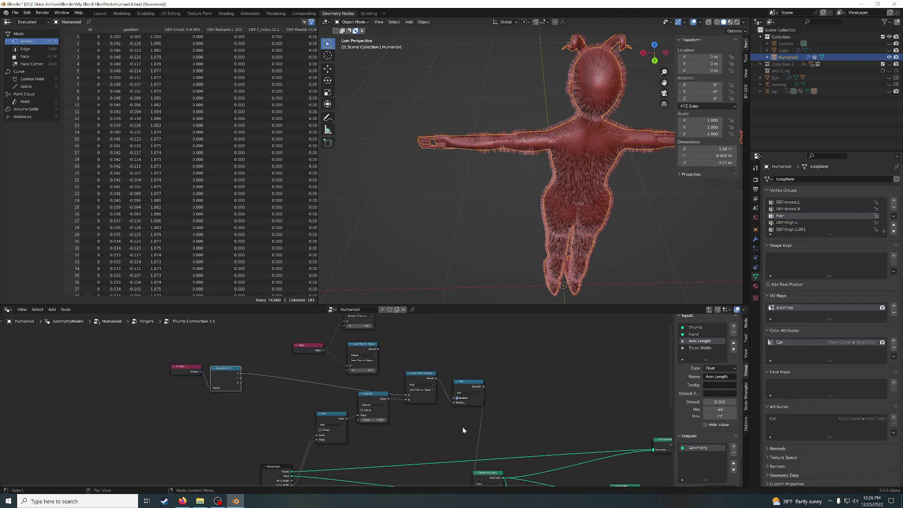
{"action": "middle_click_drag", "start_coordinate": [462, 428], "coordinate": [402, 381]}
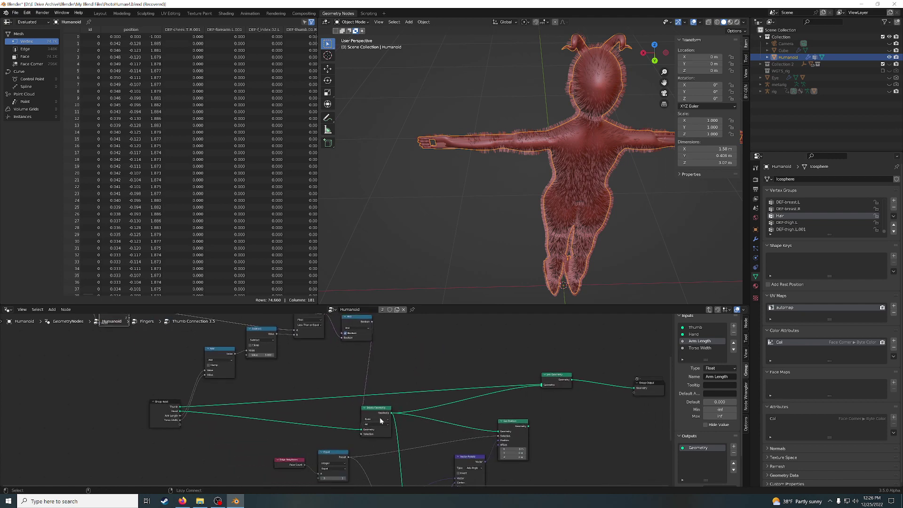
Preview Delete Geometry, frame the Humanoid from above, and nudge the Subtract node lower
{"action": "left_click", "coordinate": [368, 411], "text": "ctrl+shift"}
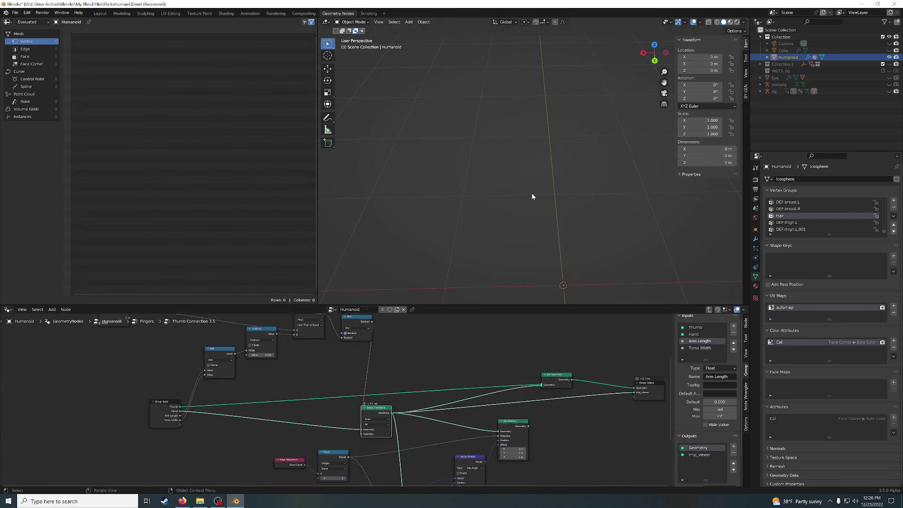
{"action": "middle_click_drag", "start_coordinate": [532, 196], "coordinate": [532, 196]}
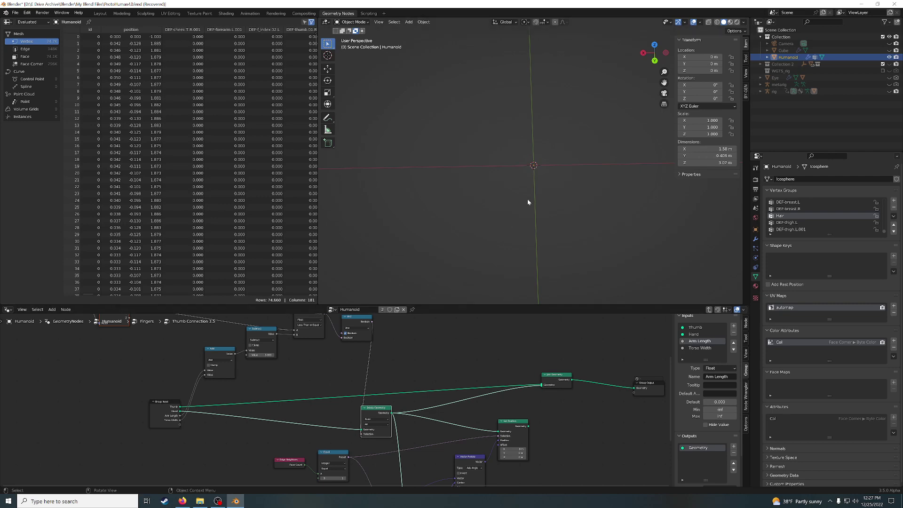
{"action": "key", "text": "KP_Decimal"}
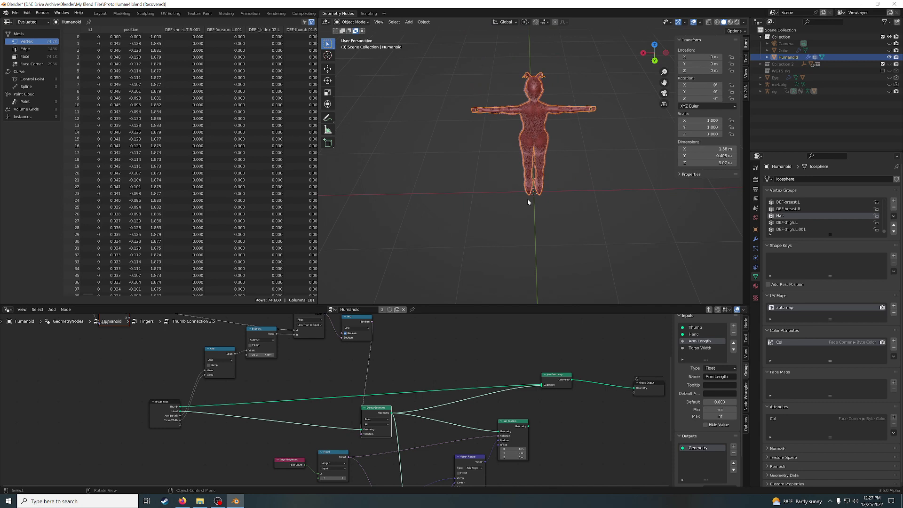
{"action": "middle_click_drag", "start_coordinate": [296, 374], "coordinate": [344, 410]}
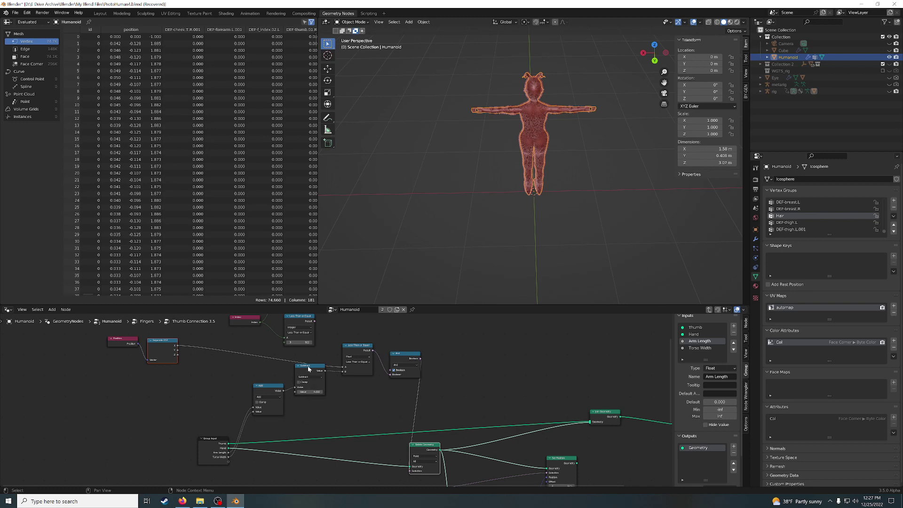
{"action": "left_click_drag", "start_coordinate": [309, 369], "coordinate": [312, 385]}
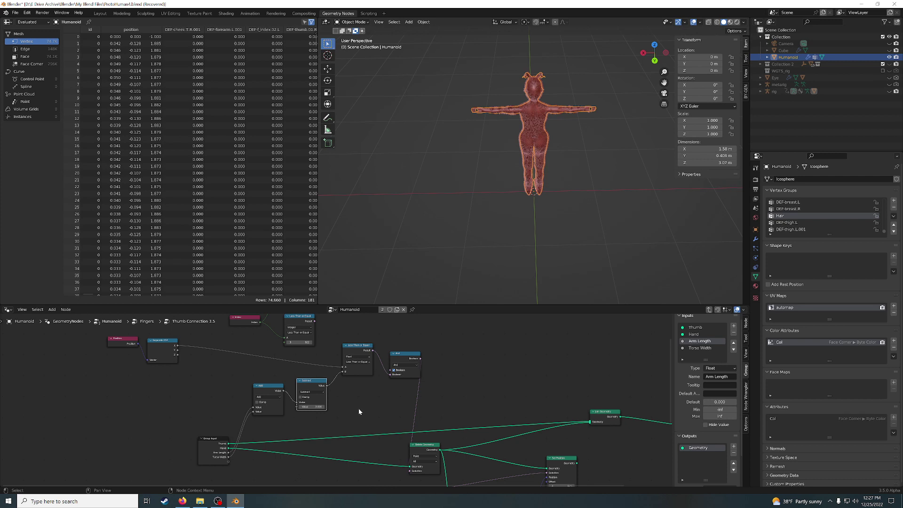
Preview Delete Geometry and try Subtract values of 1 and -1
{"action": "left_click", "coordinate": [432, 449], "text": "ctrl+shift"}
{"action": "left_click", "coordinate": [310, 407]}
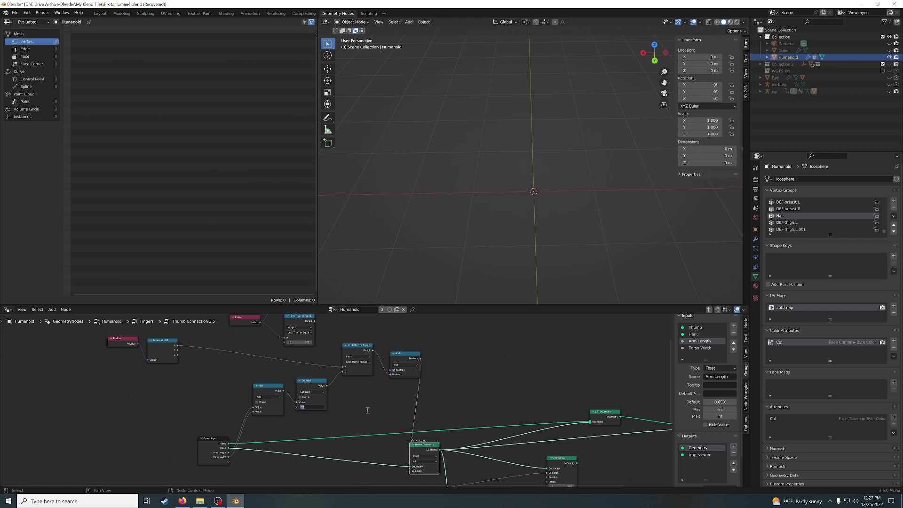
{"action": "type", "text": "1"}
{"action": "key", "text": "Return"}
{"action": "middle_click_drag", "start_coordinate": [529, 151], "coordinate": [531, 141]}
{"action": "key", "text": "ctrl+z"}
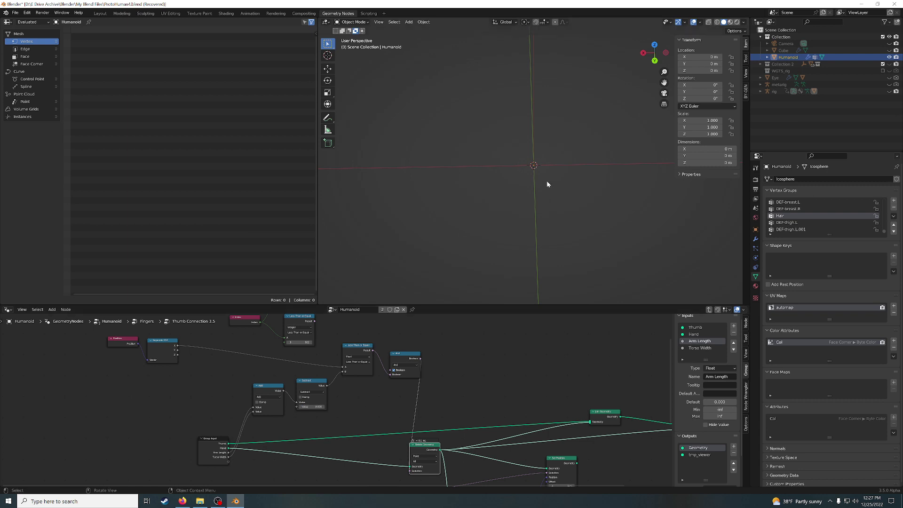
{"action": "left_click", "coordinate": [309, 406]}
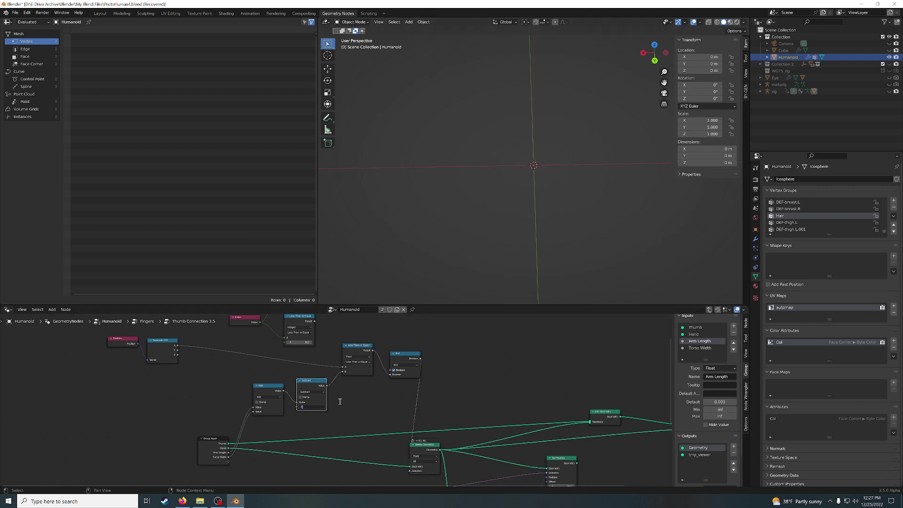
{"action": "key", "text": "Return"}
Set Subtract to 1, feed Delete Geometry from And, drop the viewer, and reposition Add and Subtract
{"action": "mouse_move", "coordinate": [389, 370]}
{"action": "left_mouse_down"}
{"action": "mouse_move", "coordinate": [387, 406]}
{"action": "mouse_move", "coordinate": [410, 470]}
{"action": "left_mouse_up"}
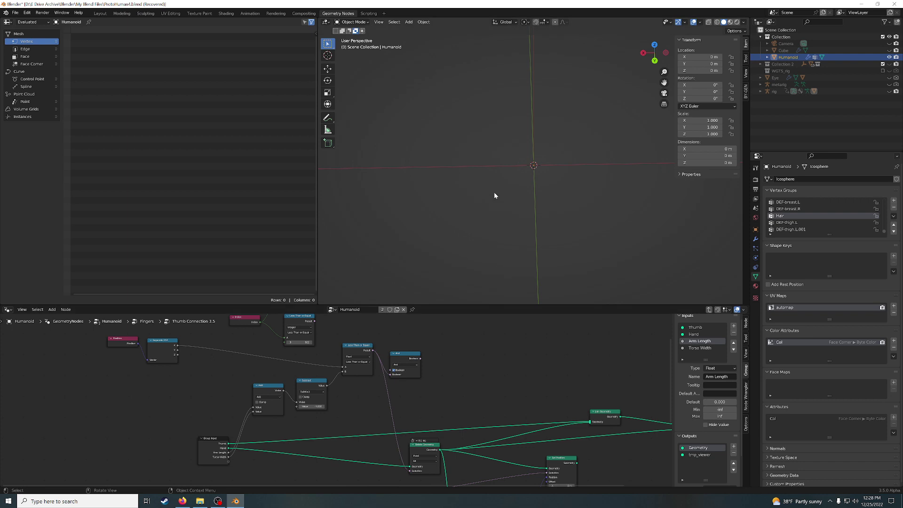
{"action": "double_click", "coordinate": [311, 406]}
{"action": "type", "text": "1"}
{"action": "key", "text": "Return"}
{"action": "key", "text": "ctrl+z"}
{"action": "key", "text": "ctrl+z"}
{"action": "key", "text": "ctrl+z"}
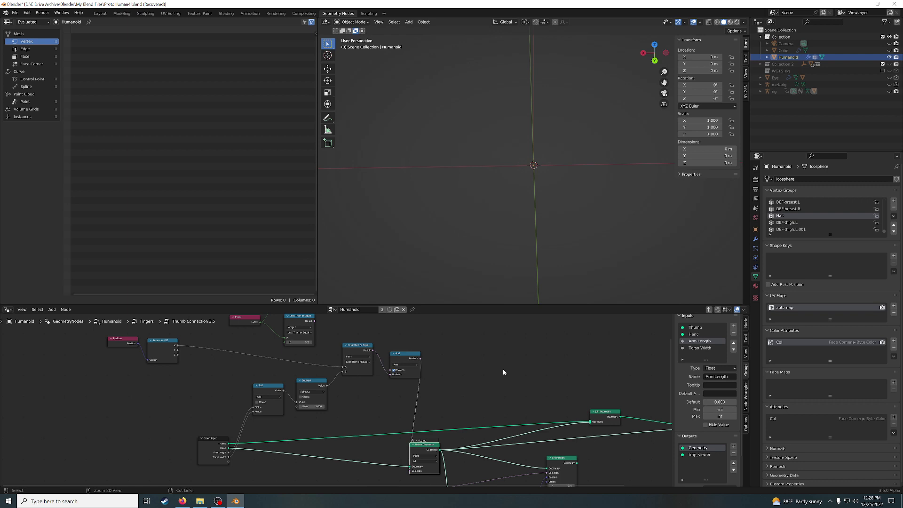
{"action": "key", "text": "ctrl+z"}
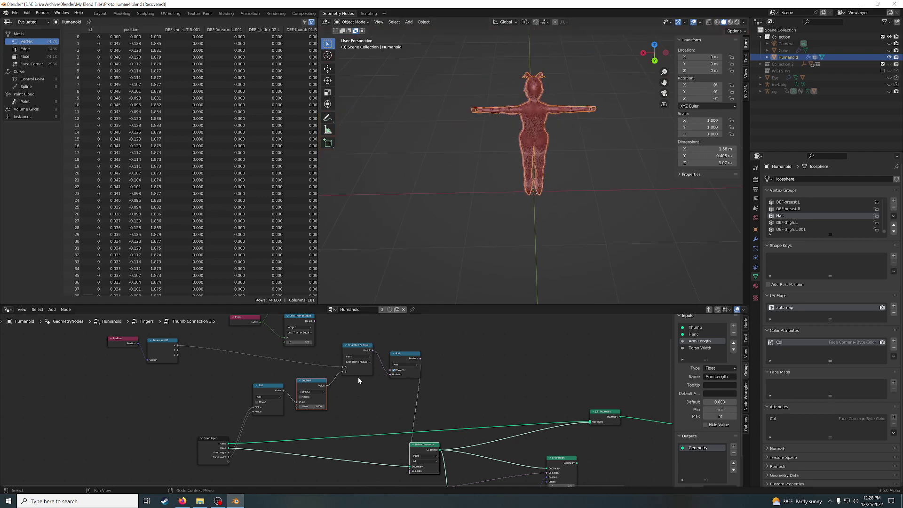
{"action": "left_click_drag", "start_coordinate": [262, 374], "coordinate": [302, 418]}
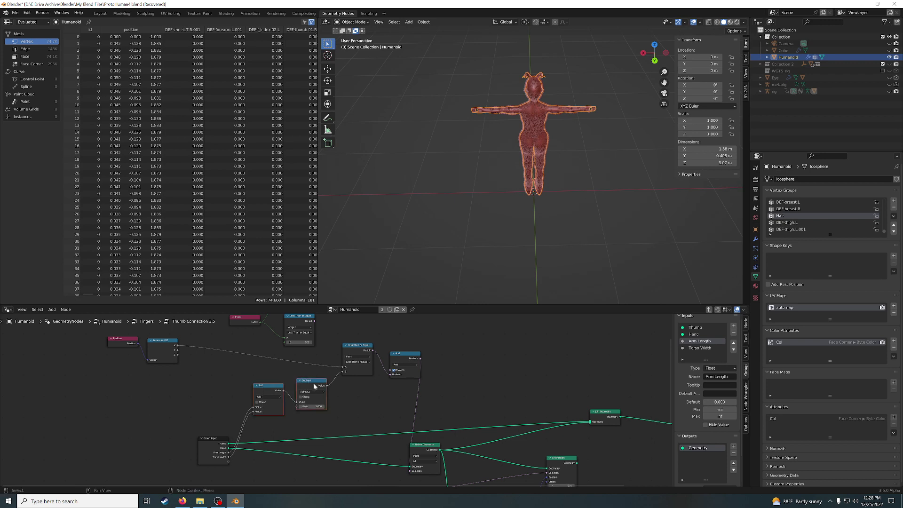
{"action": "left_click_drag", "start_coordinate": [314, 386], "coordinate": [294, 395]}
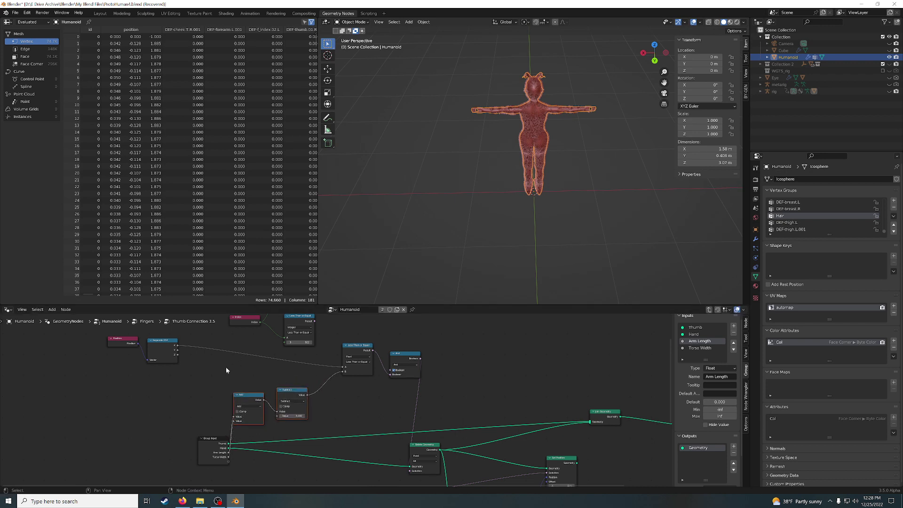
Insert an Absolute math node on Separate XYZ's X output, feeding Less Than or Equal's A input
{"action": "right_click", "coordinate": [213, 362]}
{"action": "left_click_drag", "start_coordinate": [176, 345], "coordinate": [194, 348]}
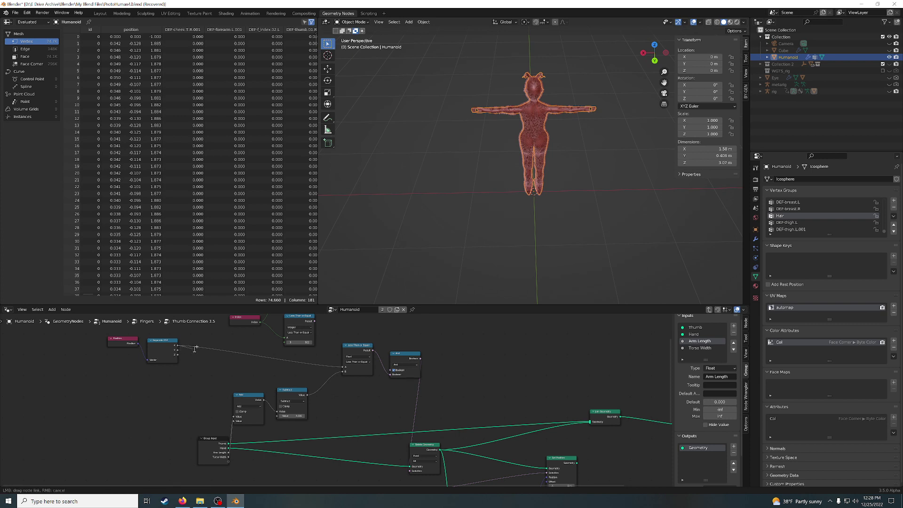
{"action": "type", "text": "abs"}
{"action": "key", "text": "Return"}
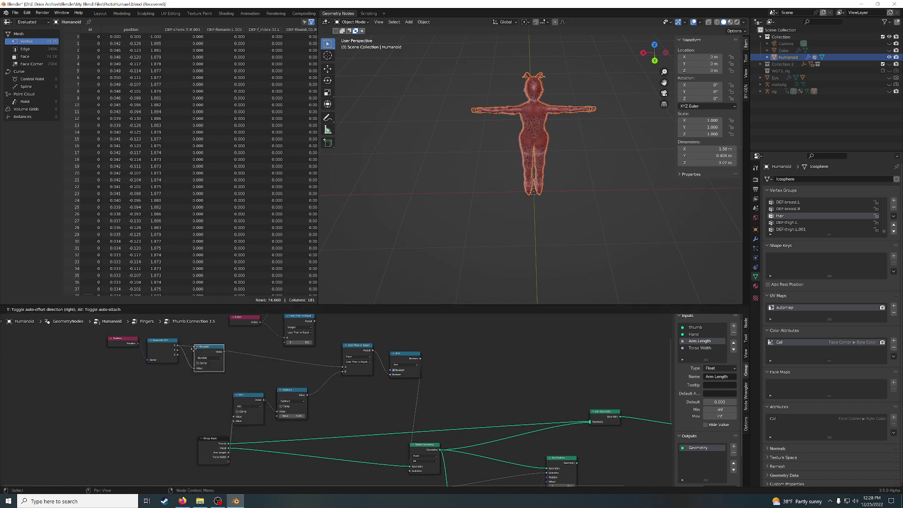
{"action": "left_click", "coordinate": [246, 354]}
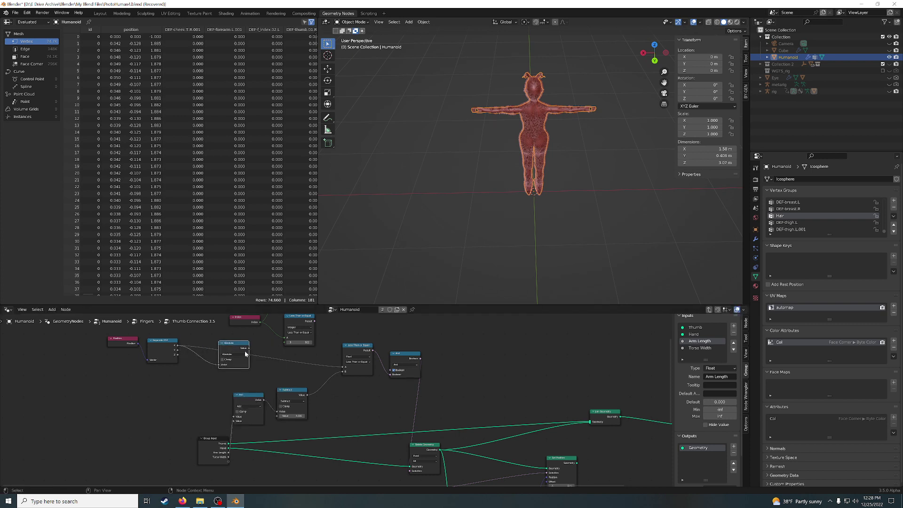
{"action": "left_click_drag", "start_coordinate": [249, 349], "coordinate": [342, 369]}
{"action": "left_click_drag", "start_coordinate": [365, 405], "coordinate": [365, 404]}
Route the Subtract result into the comparison's B input and preview Delete Geometry in the viewport
{"action": "left_click", "coordinate": [427, 453], "text": "ctrl+shift"}
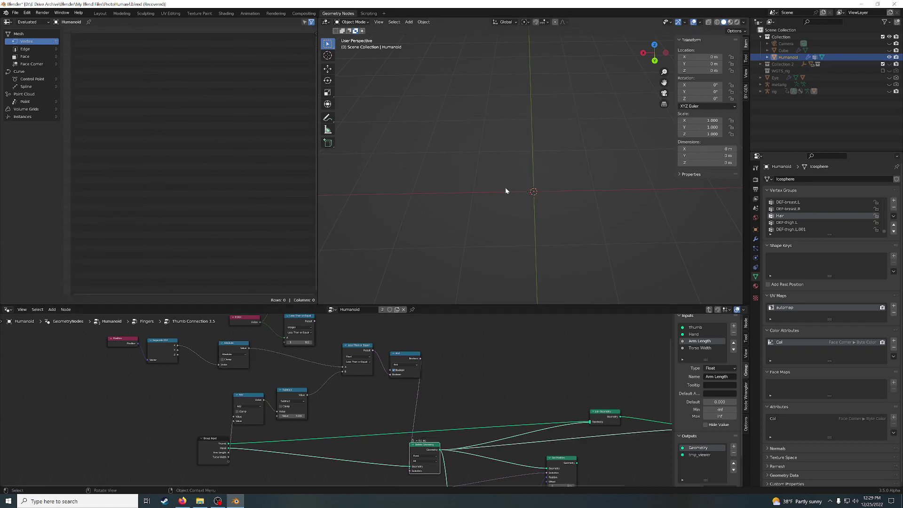
{"action": "key", "text": "KP_Decimal"}
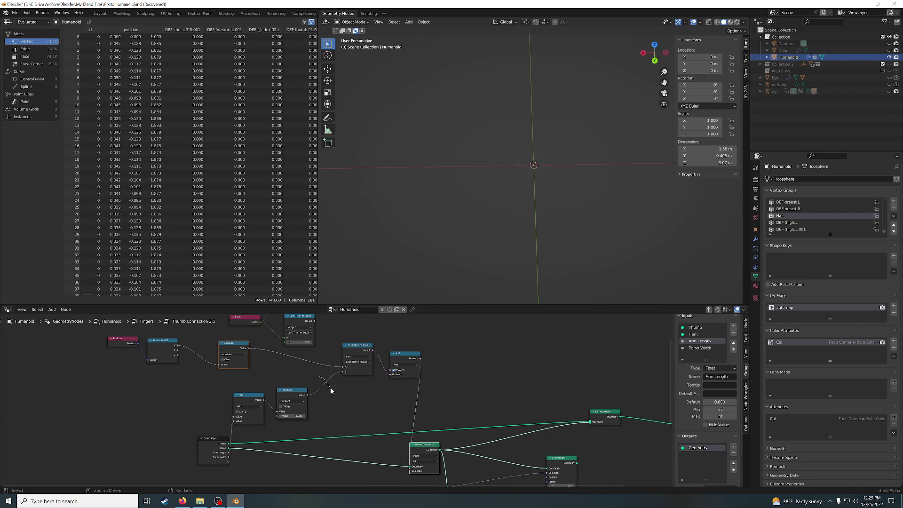
{"action": "right_click_drag", "start_coordinate": [320, 377], "coordinate": [360, 404], "text": "ctrl"}
{"action": "left_click", "coordinate": [421, 446], "text": "ctrl+shift"}
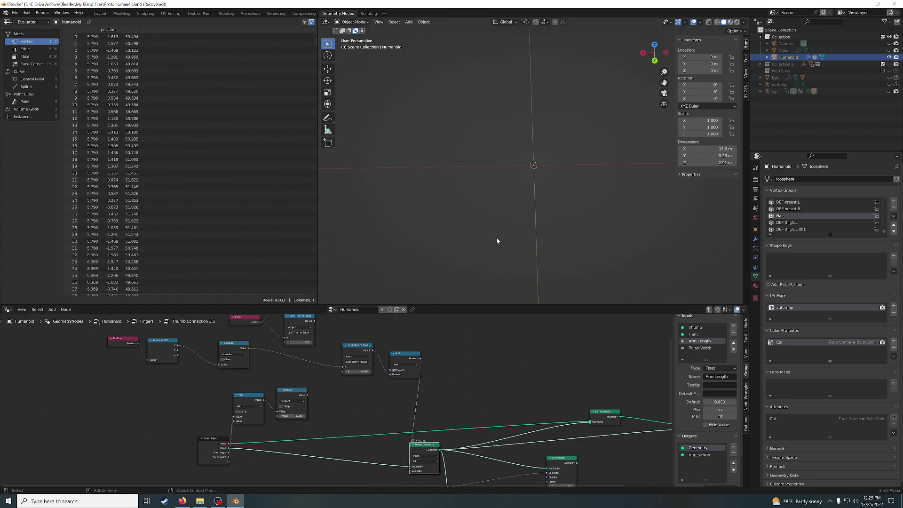
{"action": "key", "text": "KP_Decimal"}
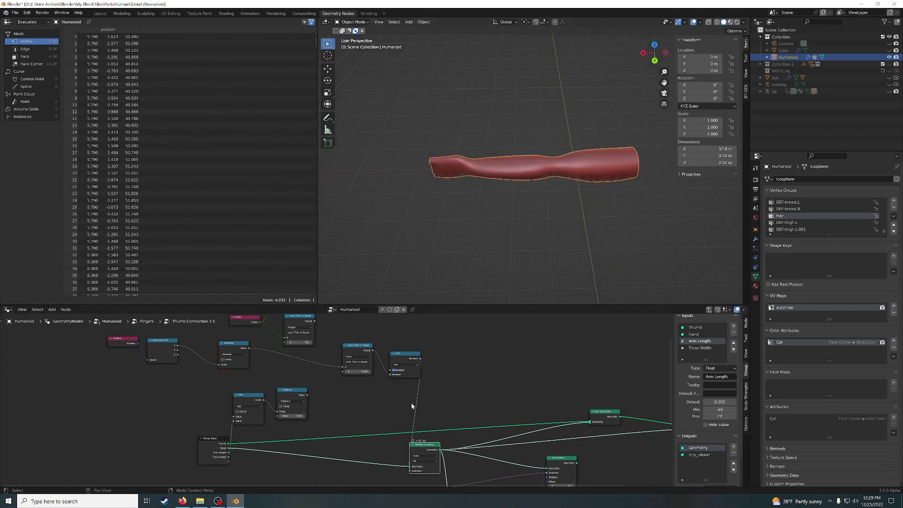
Set the Less Than or Equal threshold to 10, then to 15
{"action": "left_click", "coordinate": [359, 375]}
{"action": "double_click", "coordinate": [358, 371]}
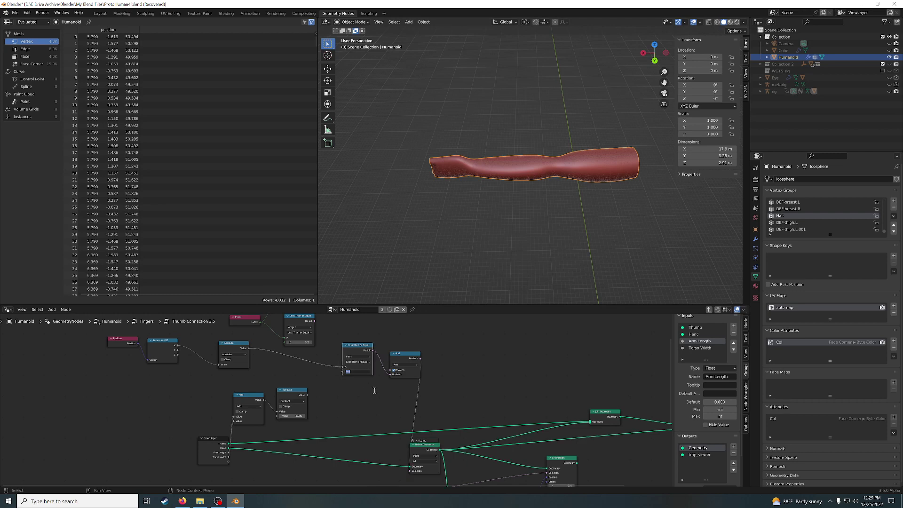
{"action": "type", "text": "10"}
{"action": "key", "text": "Return"}
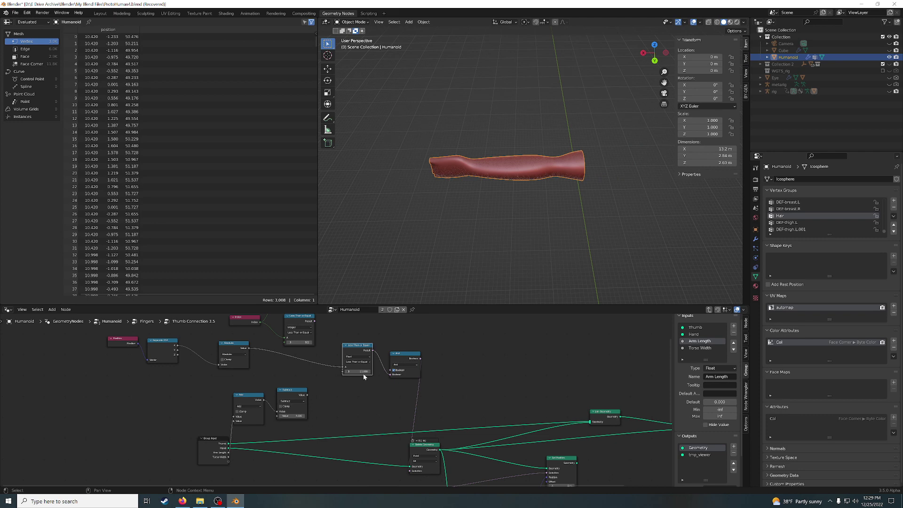
{"action": "double_click", "coordinate": [365, 372]}
{"action": "key", "text": "Return"}
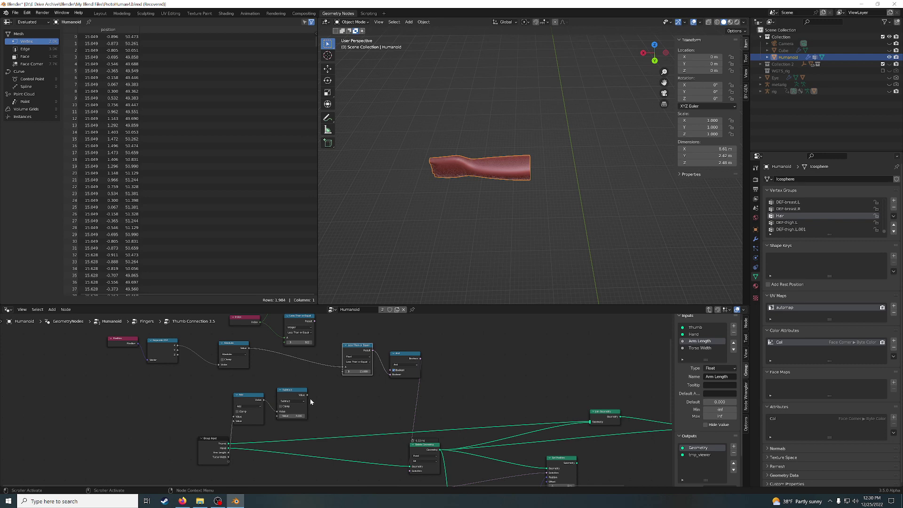
Add a Divide node from the Add output with a divisor of 32.5
{"action": "left_click", "coordinate": [289, 392]}
{"action": "left_click_drag", "start_coordinate": [289, 392], "coordinate": [318, 392]}
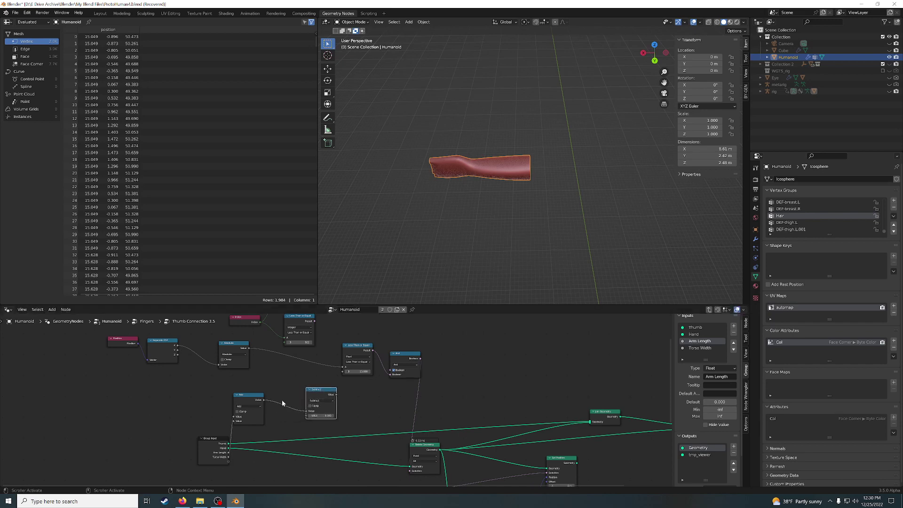
{"action": "left_click_drag", "start_coordinate": [265, 402], "coordinate": [282, 387]}
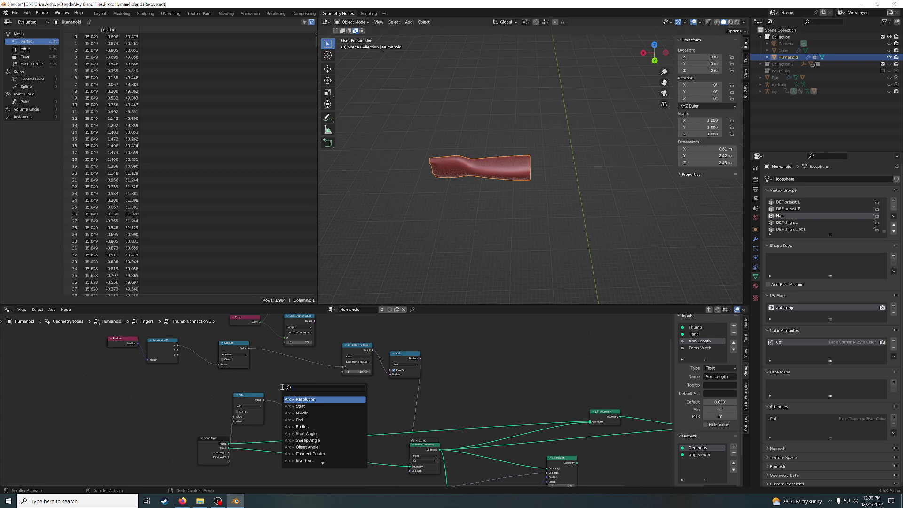
{"action": "type", "text": "divide"}
{"action": "key", "text": "Return"}
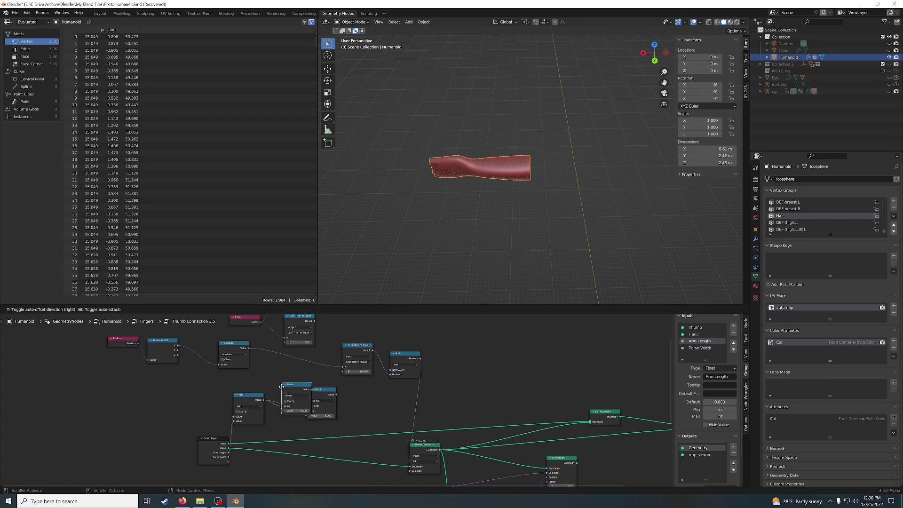
{"action": "left_click", "coordinate": [264, 370]}
{"action": "left_click", "coordinate": [284, 397]}
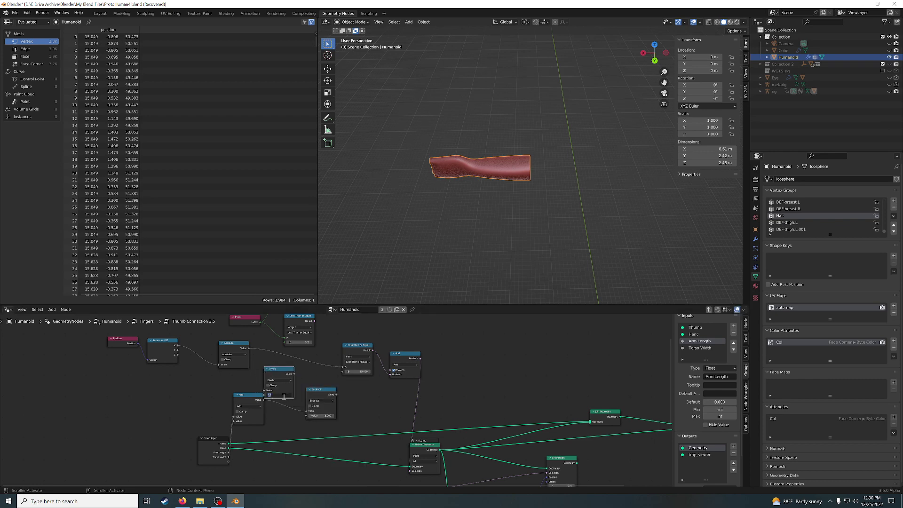
{"action": "type", "text": "32.5"}
{"action": "key", "text": "Return"}
Arrange the Divide and Subtract nodes side by side
{"action": "scroll", "coordinate": [320, 376], "scroll_direction": "up", "scroll_amount": 1, "text": "ctrl"}
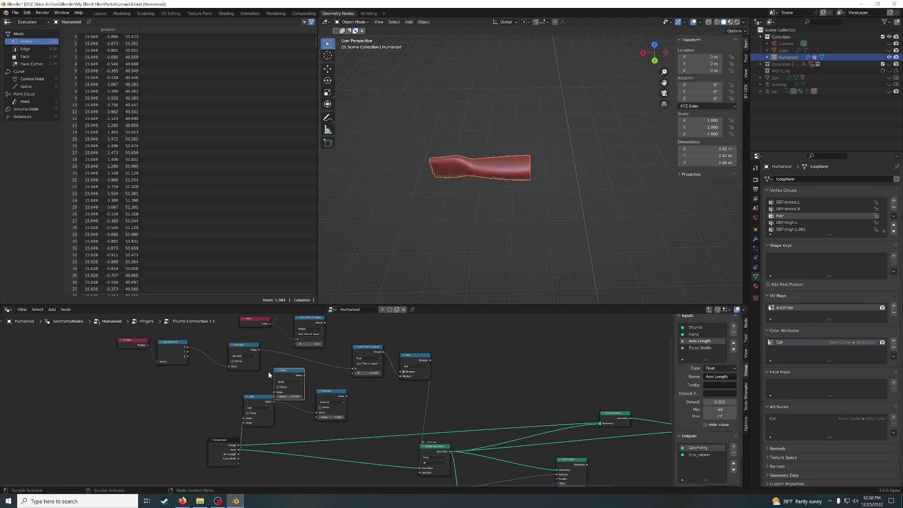
{"action": "left_click_drag", "start_coordinate": [289, 372], "coordinate": [297, 385]}
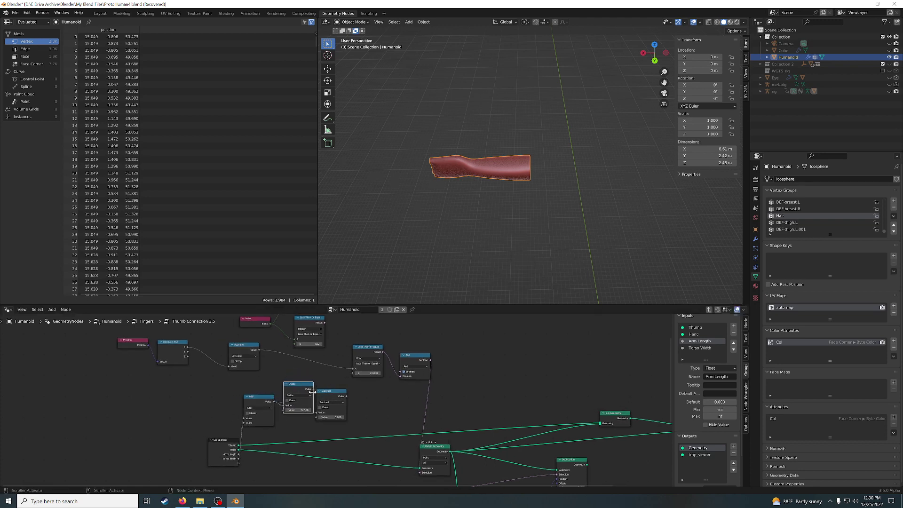
{"action": "left_click", "coordinate": [315, 390]}
{"action": "right_click", "coordinate": [314, 391]}
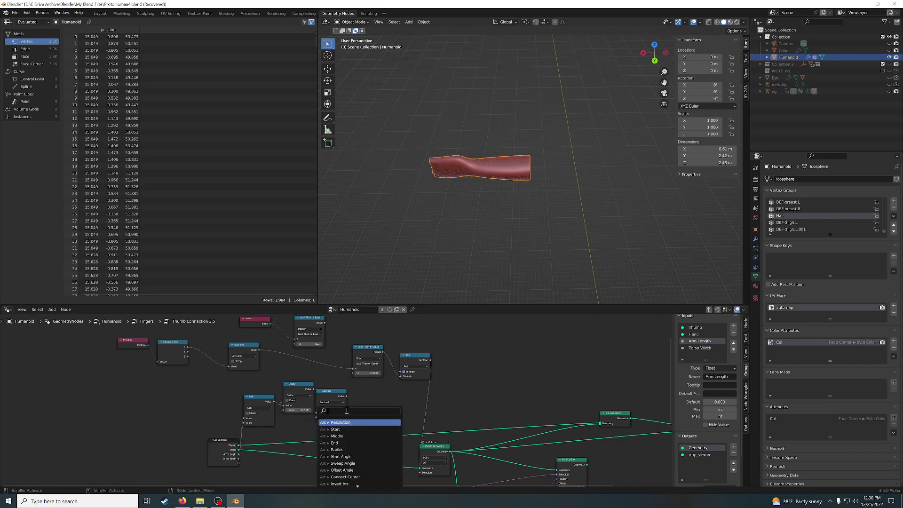
{"action": "key", "text": "Escape"}
{"action": "mouse_move", "coordinate": [331, 391]}
{"action": "left_mouse_down"}
{"action": "mouse_move", "coordinate": [341, 393]}
{"action": "mouse_move", "coordinate": [320, 391]}
{"action": "mouse_move", "coordinate": [323, 420]}
{"action": "mouse_move", "coordinate": [353, 374]}
{"action": "left_mouse_up"}
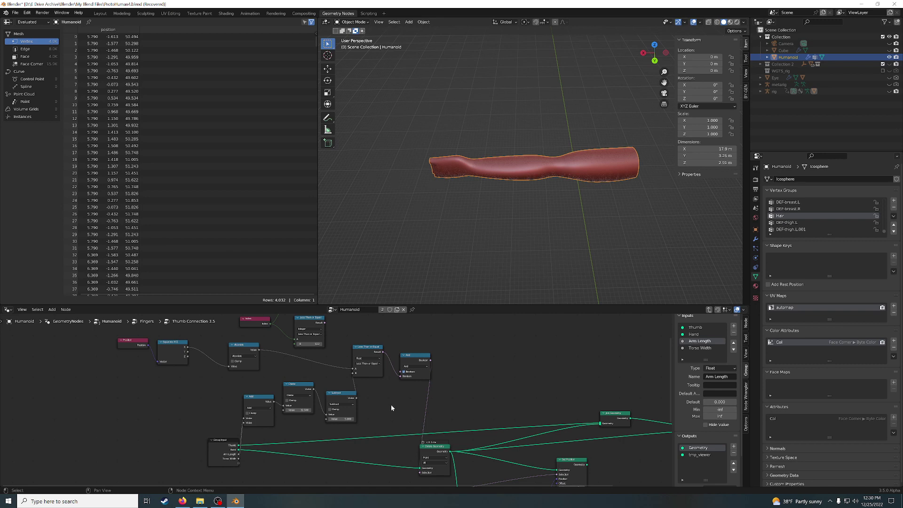
Try Subtract values of -1 and then 25
{"action": "left_click", "coordinate": [352, 418]}
{"action": "type", "text": "1"}
{"action": "type", "text": ".0"}
{"action": "key", "text": "Return"}
{"action": "left_click", "coordinate": [351, 419]}
{"action": "key", "text": "Return"}
Undo the recent node edits and dissolve the Divide node so Add connects to Subtract
{"action": "left_click", "coordinate": [349, 400]}
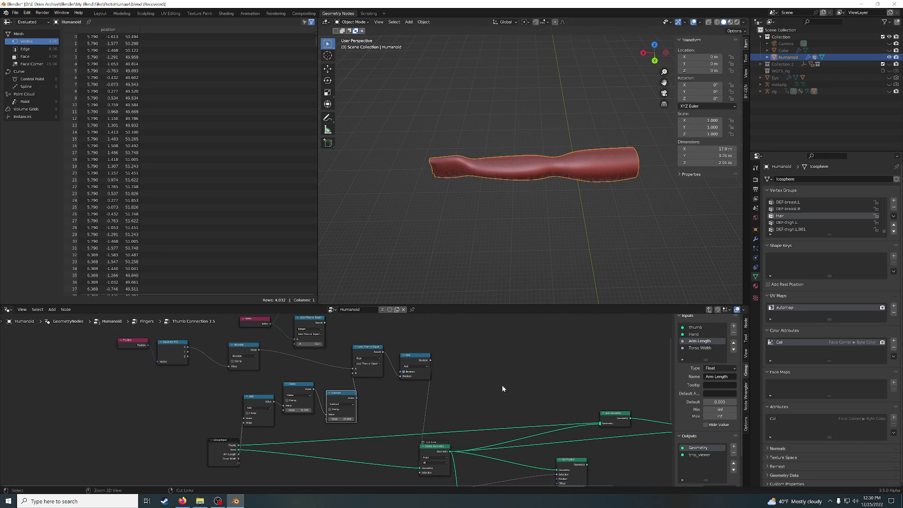
{"action": "key", "text": "ctrl+z"}
{"action": "key", "text": "ctrl+z"}
{"action": "key", "text": "ctrl+z"}
{"action": "key", "text": "ctrl+z"}
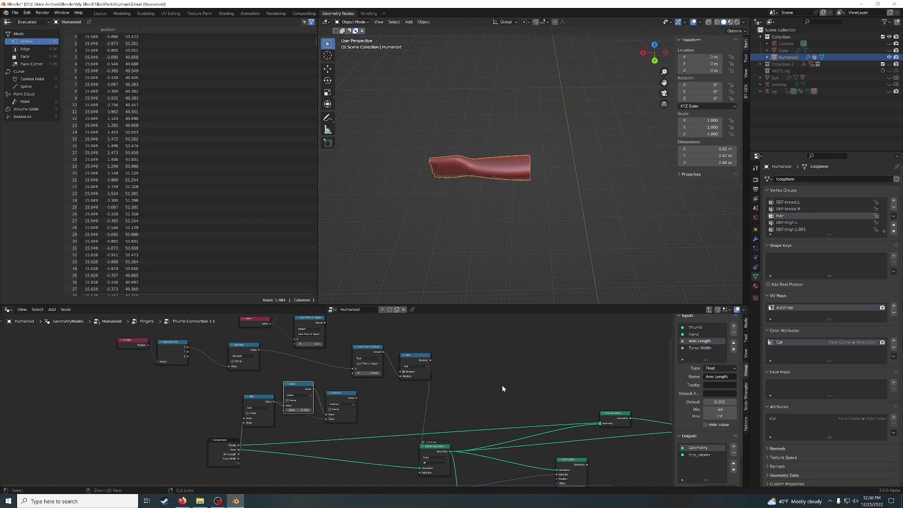
{"action": "key", "text": "ctrl+z"}
{"action": "key", "text": "ctrl+z"}
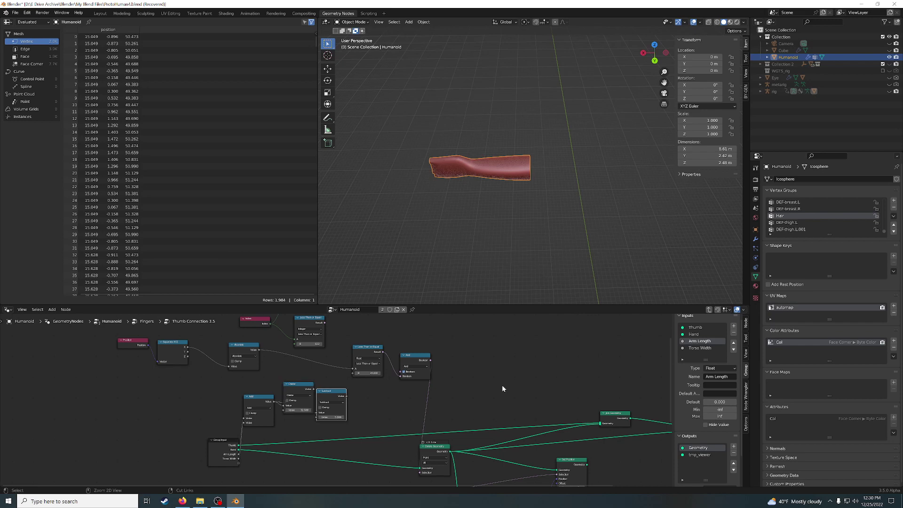
{"action": "key", "text": "ctrl+z"}
{"action": "key", "text": "ctrl+z"}
{"action": "key", "text": "ctrl+z"}
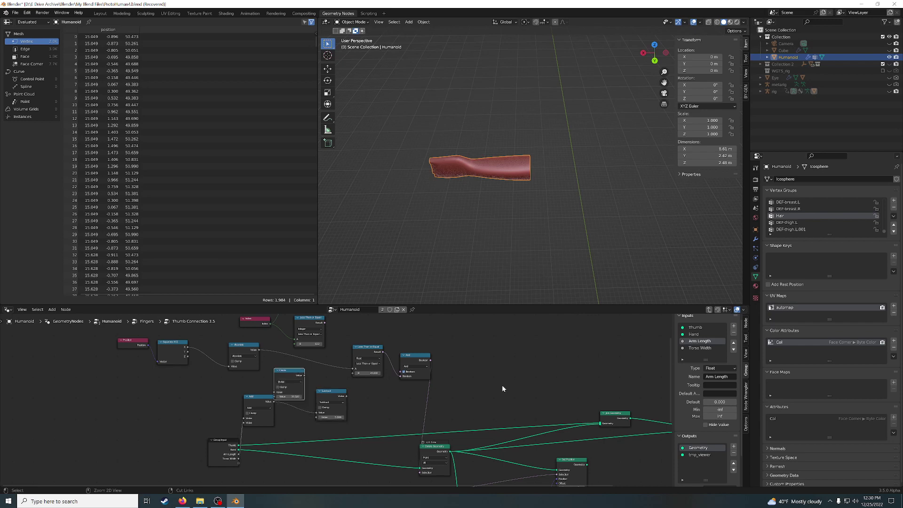
{"action": "key", "text": "ctrl+z"}
{"action": "key", "text": "ctrl+z"}
{"action": "key", "text": "ctrl+x"}
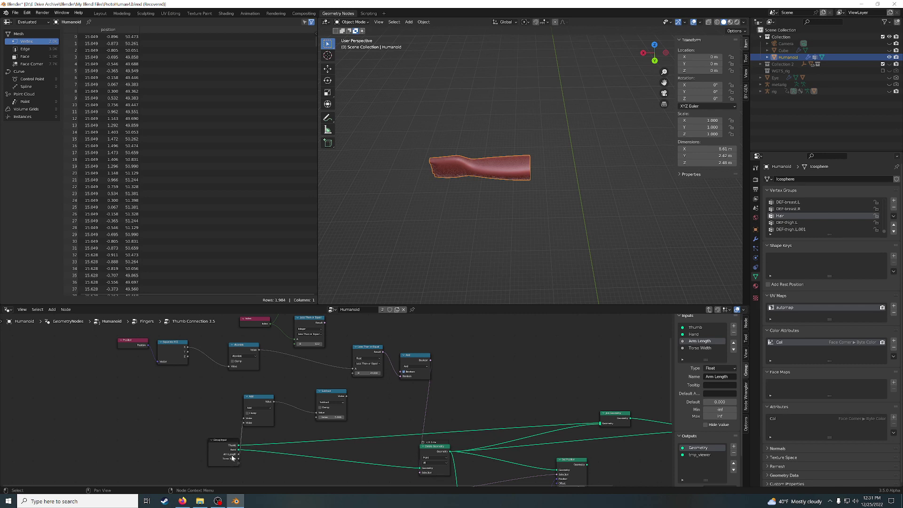
Undo the Subtract move and revert the comparison threshold to its original value
{"action": "left_click", "coordinate": [314, 389], "text": "ctrl"}
{"action": "key", "text": "ctrl+z"}
{"action": "key", "text": "ctrl+z"}
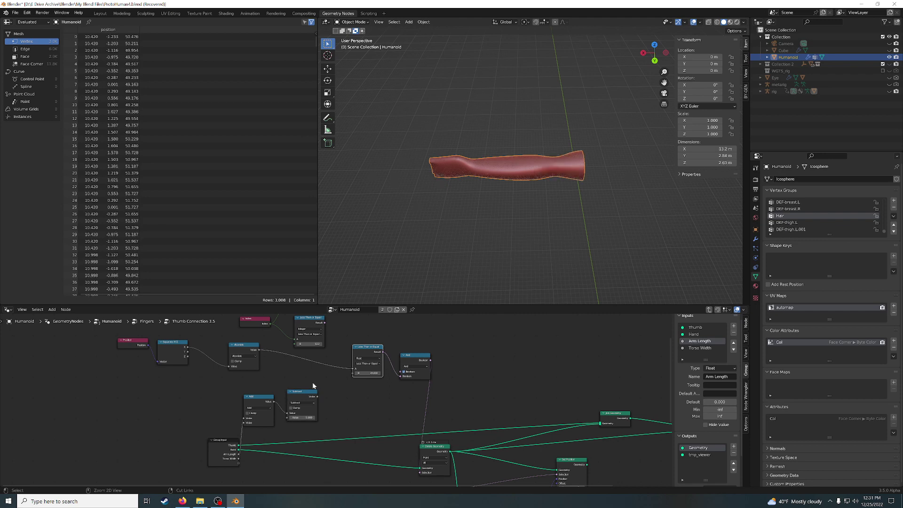
{"action": "key", "text": "ctrl+z"}
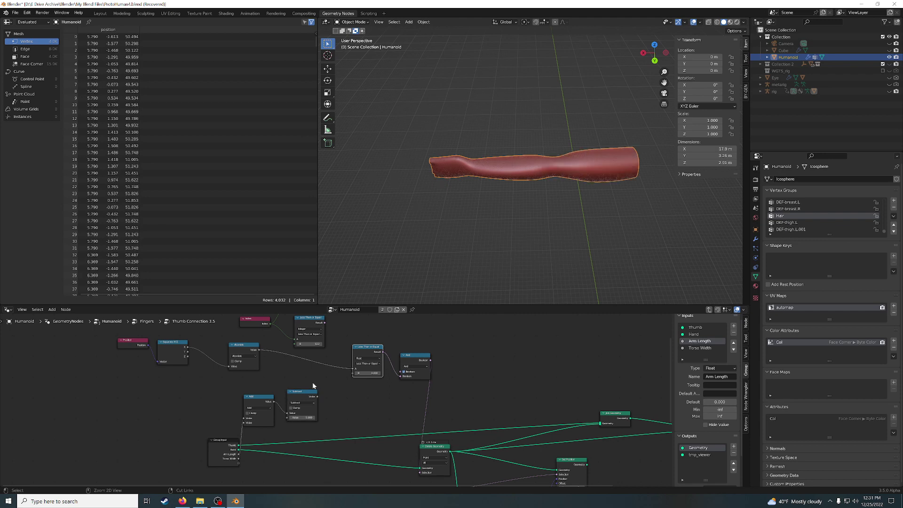
{"action": "key", "text": "ctrl+z"}
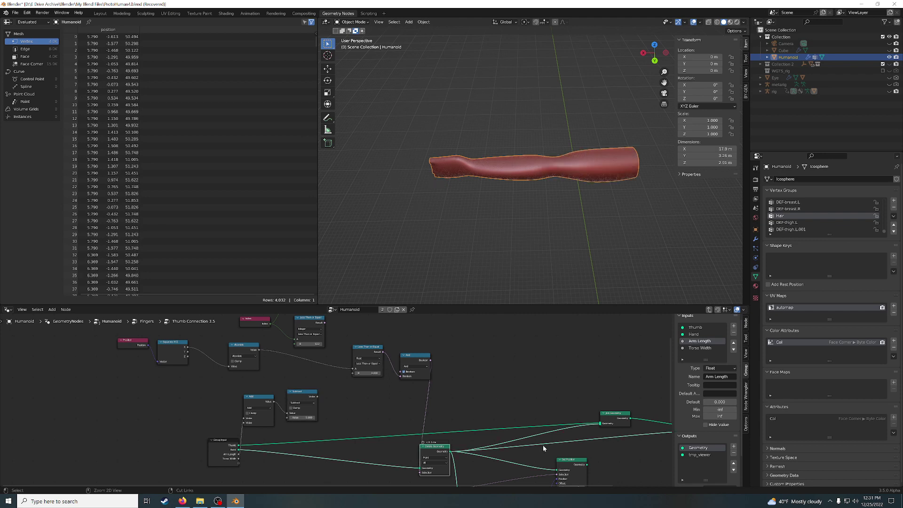
{"action": "key", "text": "ctrl+z"}
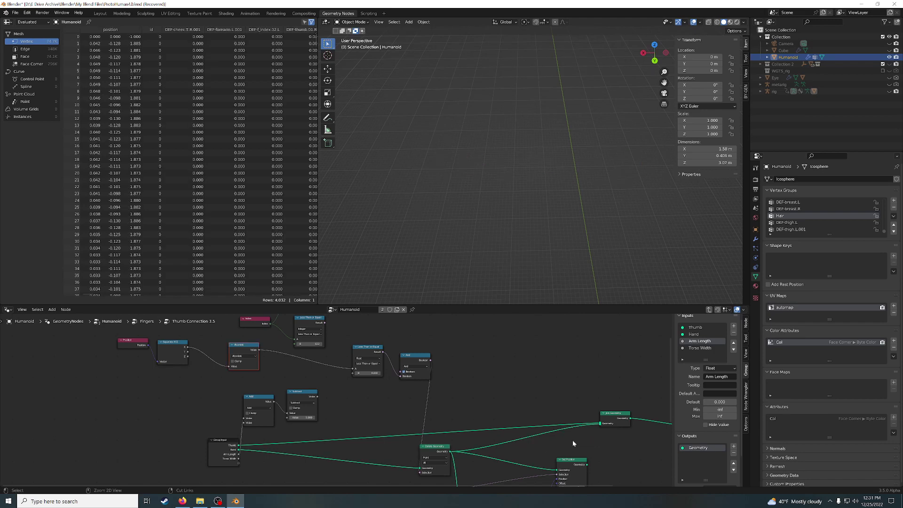
Exit through Fingers up to the top-level Humanoid node tree and view its node chain
{"action": "left_click", "coordinate": [710, 312]}
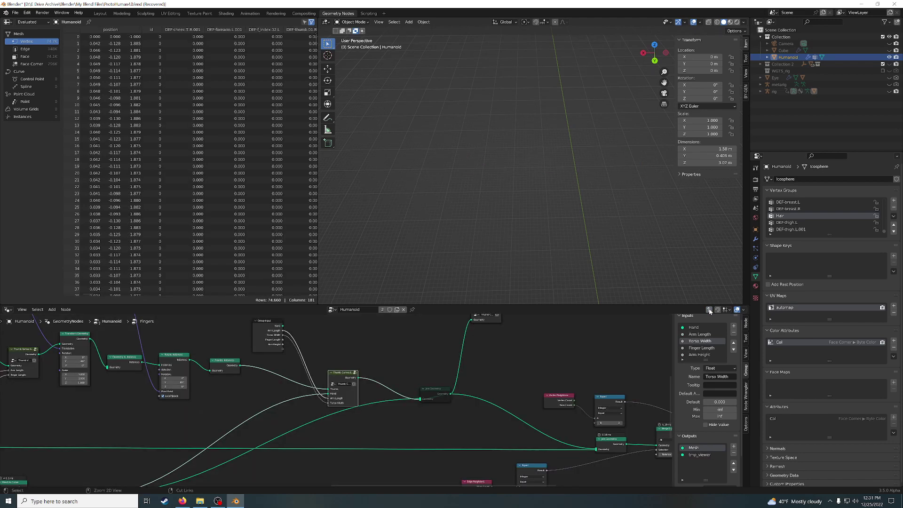
{"action": "scroll", "coordinate": [506, 419], "scroll_direction": "down", "scroll_amount": 4}
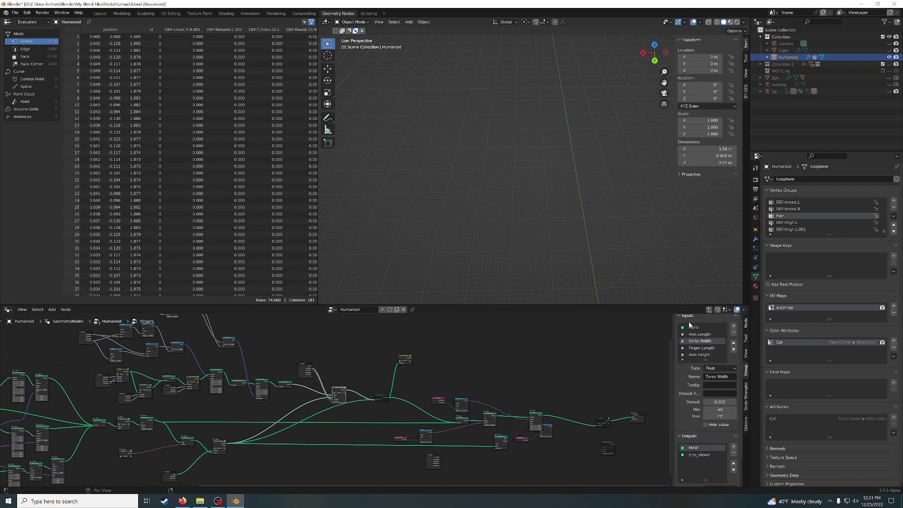
{"action": "left_click", "coordinate": [710, 310]}
{"action": "mouse_move", "coordinate": [644, 351]}
{"action": "middle_mouse_down"}
{"action": "mouse_move", "coordinate": [526, 393]}
{"action": "mouse_move", "coordinate": [431, 413]}
{"action": "middle_mouse_up"}
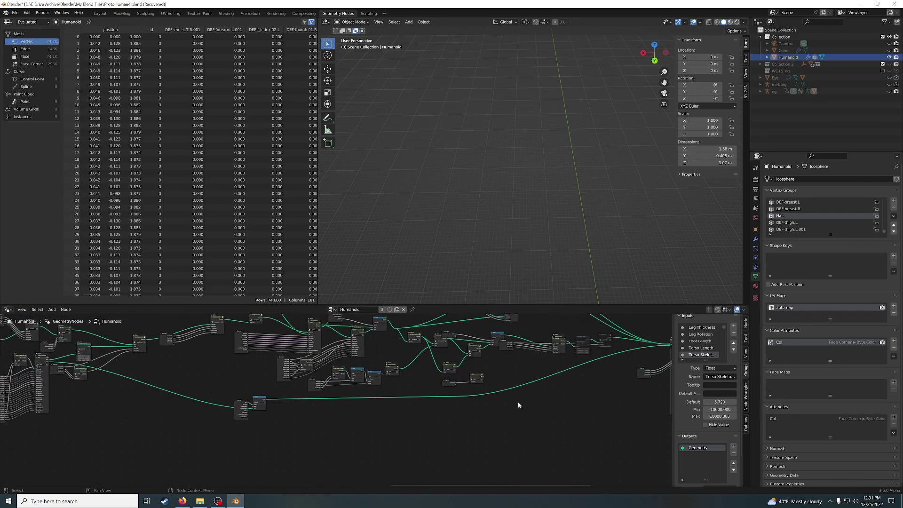
{"action": "scroll", "coordinate": [430, 413], "scroll_direction": "up", "scroll_amount": 3}
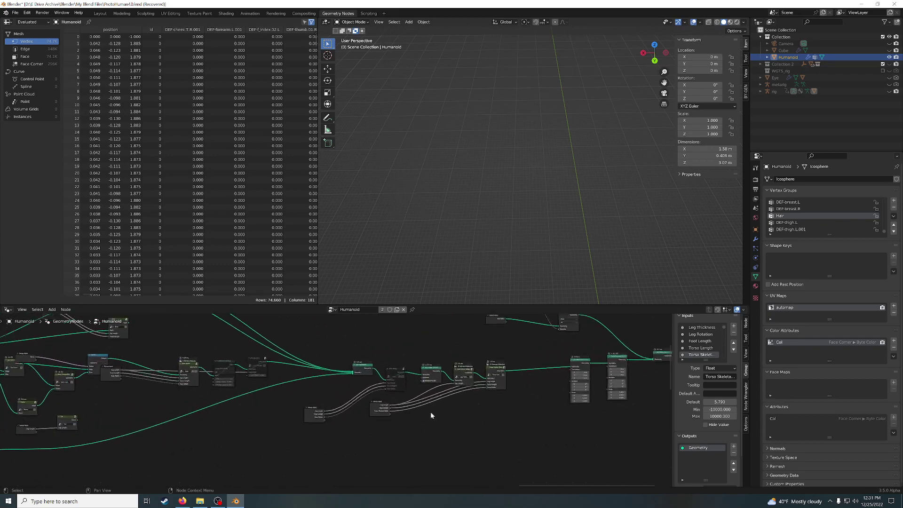
{"action": "scroll", "coordinate": [430, 413], "scroll_direction": "up", "scroll_amount": 3}
{"action": "scroll", "coordinate": [533, 402], "scroll_direction": "down", "scroll_amount": 2}
{"action": "middle_click_drag", "start_coordinate": [533, 402], "coordinate": [450, 411]}
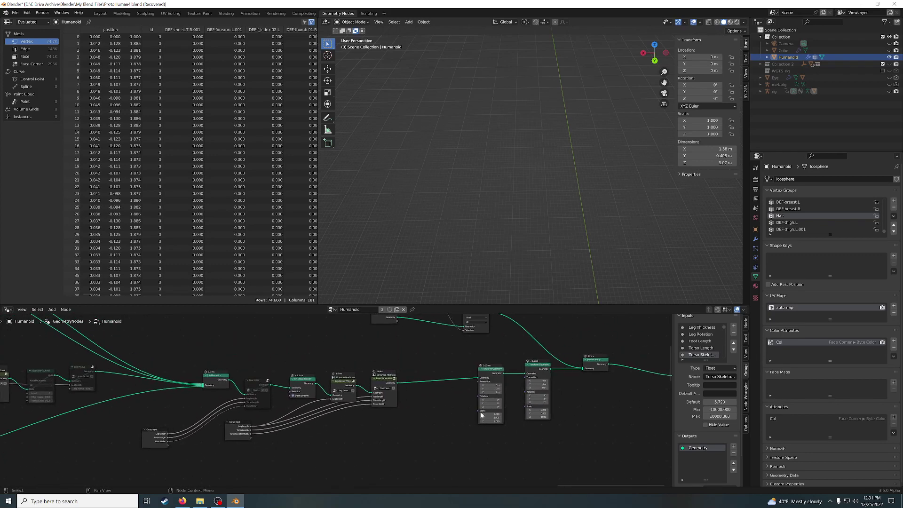
{"action": "scroll", "coordinate": [480, 415], "scroll_direction": "up", "scroll_amount": 1}
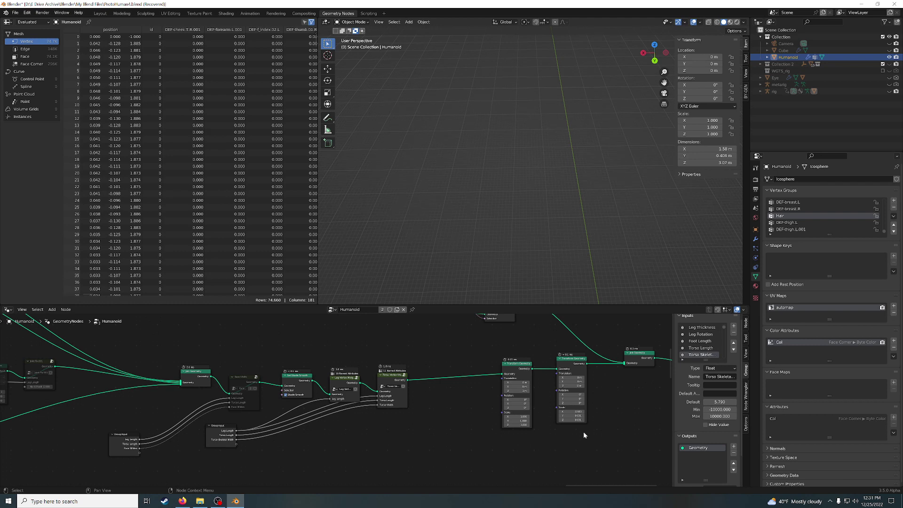
Re-confirm the Transform Geometry Scale Z value and zoom out over the whole node tree
{"action": "left_click", "coordinate": [575, 420]}
{"action": "key", "text": "Return"}
{"action": "mouse_move", "coordinate": [520, 438]}
{"action": "middle_mouse_down"}
{"action": "mouse_move", "coordinate": [428, 366]}
{"action": "mouse_move", "coordinate": [287, 421]}
{"action": "mouse_move", "coordinate": [261, 418]}
{"action": "mouse_move", "coordinate": [325, 399]}
{"action": "mouse_move", "coordinate": [478, 424]}
{"action": "middle_mouse_up"}
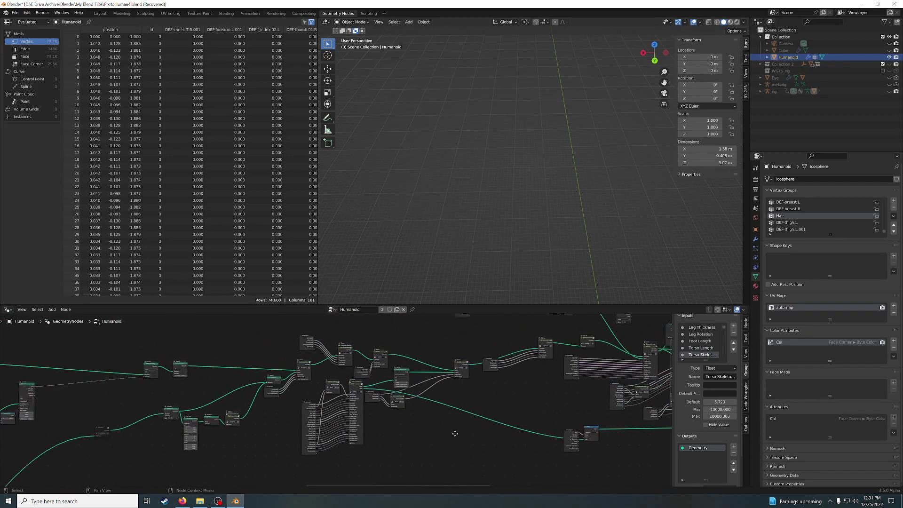
{"action": "scroll", "coordinate": [435, 413], "scroll_direction": "up", "scroll_amount": 3}
{"action": "scroll", "coordinate": [435, 412], "scroll_direction": "up", "scroll_amount": 2}
{"action": "scroll", "coordinate": [436, 413], "scroll_direction": "down", "scroll_amount": 2}
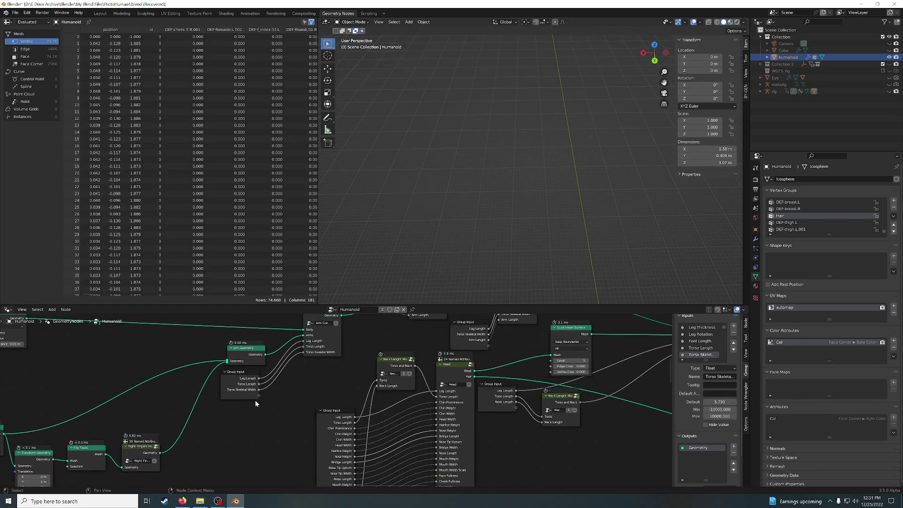
{"action": "scroll", "coordinate": [255, 399], "scroll_direction": "down", "scroll_amount": 2}
{"action": "mouse_move", "coordinate": [254, 400]}
{"action": "middle_mouse_down"}
{"action": "mouse_move", "coordinate": [206, 439]}
{"action": "mouse_move", "coordinate": [306, 428]}
{"action": "middle_mouse_up"}
{"action": "scroll", "coordinate": [306, 427], "scroll_direction": "up", "scroll_amount": 2}
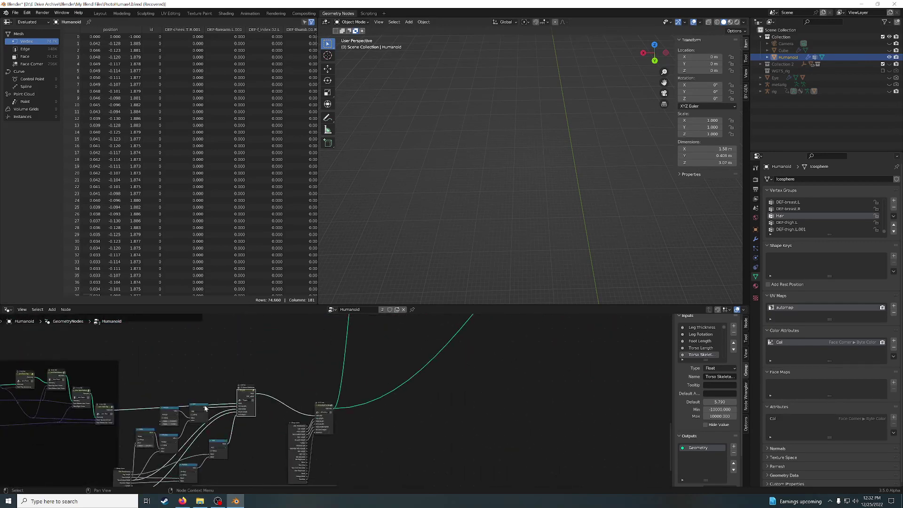
{"action": "scroll", "coordinate": [453, 389], "scroll_direction": "up", "scroll_amount": 2}
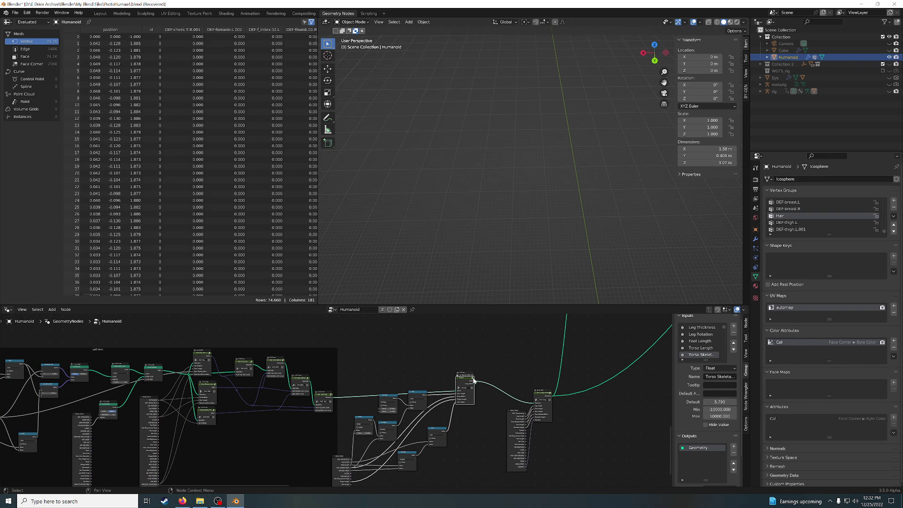
Enter the Fingers group and then the nested Thumb Connection 3.5 group
{"action": "key", "text": "Tab"}
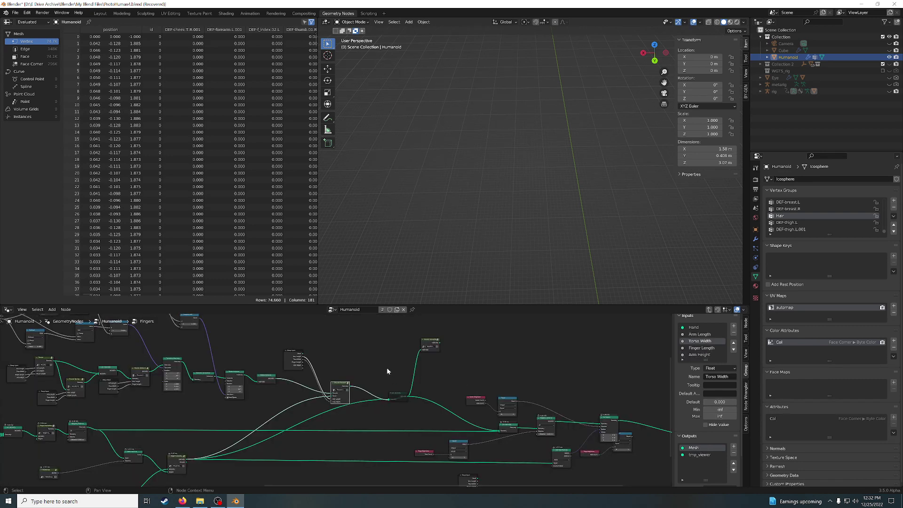
{"action": "scroll", "coordinate": [383, 389], "scroll_direction": "up", "scroll_amount": 1}
{"action": "scroll", "coordinate": [383, 389], "scroll_direction": "up", "scroll_amount": 2}
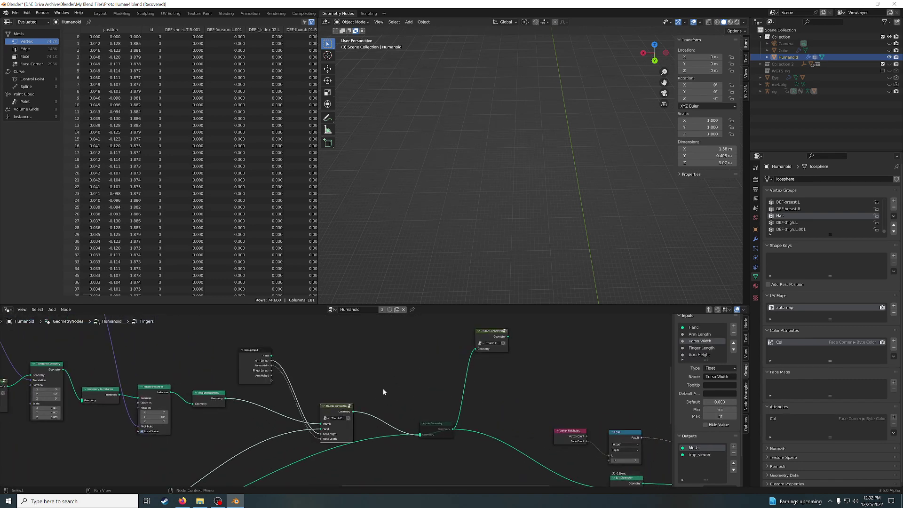
{"action": "left_click", "coordinate": [350, 407]}
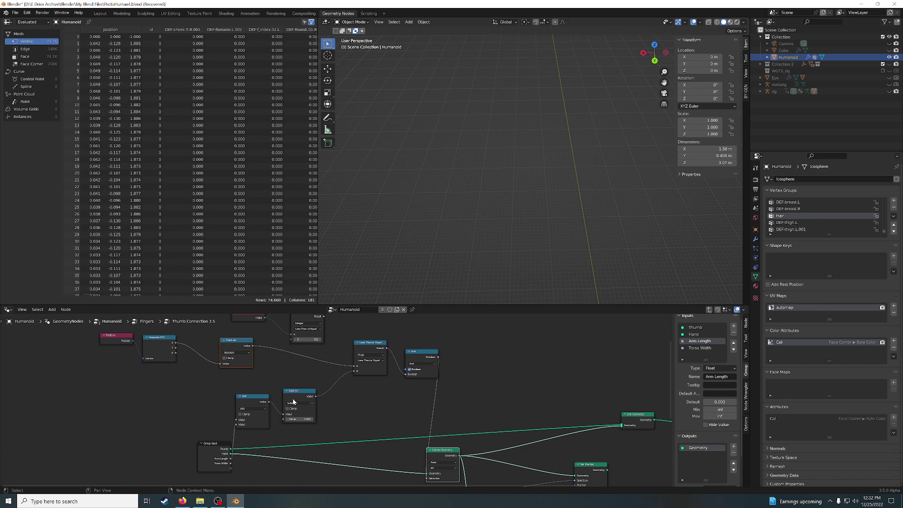
Insert a Multiply math node after Add with a factor of 0.033
{"action": "left_click_drag", "start_coordinate": [292, 395], "coordinate": [328, 393]}
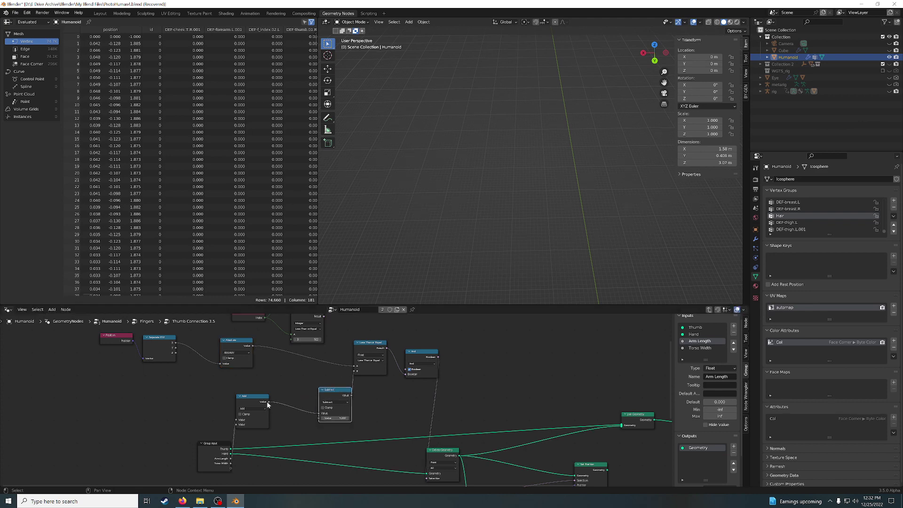
{"action": "left_click_drag", "start_coordinate": [268, 401], "coordinate": [281, 393]}
{"action": "type", "text": "mu"}
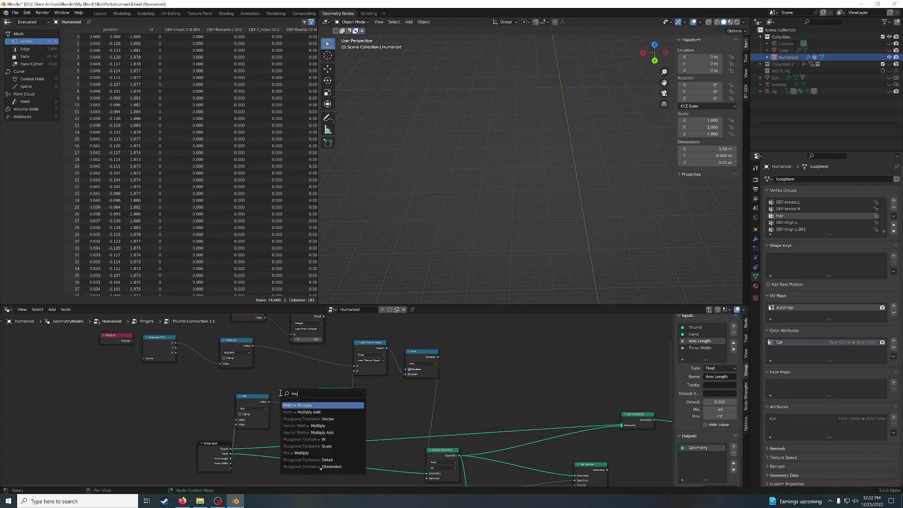
{"action": "key", "text": "Return"}
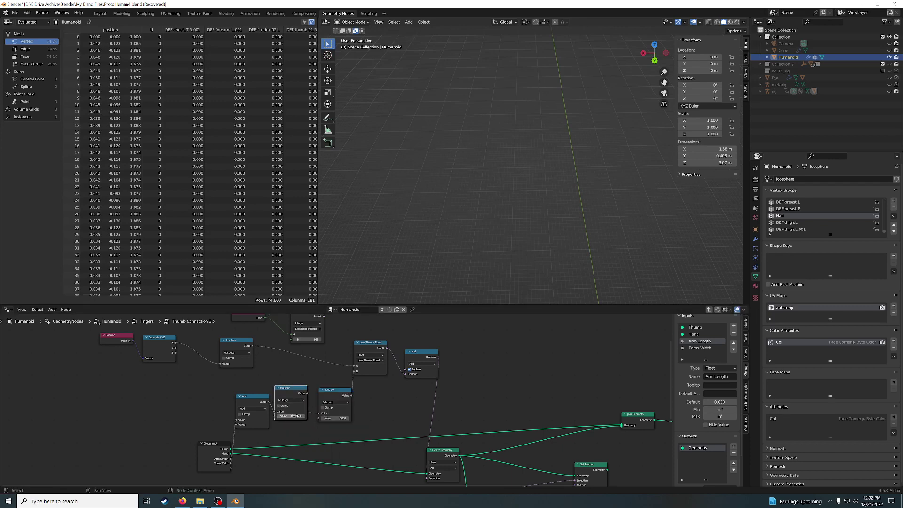
{"action": "left_click", "coordinate": [295, 417]}
{"action": "type", "text": "0.033"}
{"action": "key", "text": "Return"}
Link the Multiply node toward Subtract and set Subtract's second value to 1
{"action": "mouse_move", "coordinate": [307, 393]}
{"action": "left_mouse_down"}
{"action": "mouse_move", "coordinate": [321, 414]}
{"action": "mouse_move", "coordinate": [314, 424]}
{"action": "left_mouse_up"}
{"action": "key", "text": "ctrl+z"}
{"action": "left_click_drag", "start_coordinate": [295, 391], "coordinate": [298, 396]}
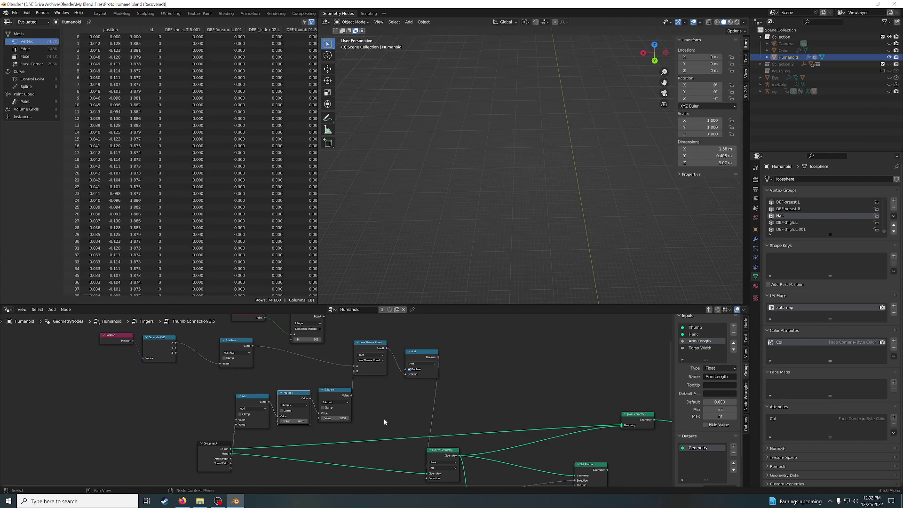
{"action": "left_click", "coordinate": [336, 418]}
{"action": "key", "text": "Return"}
{"action": "middle_click_drag", "start_coordinate": [407, 413], "coordinate": [374, 393]}
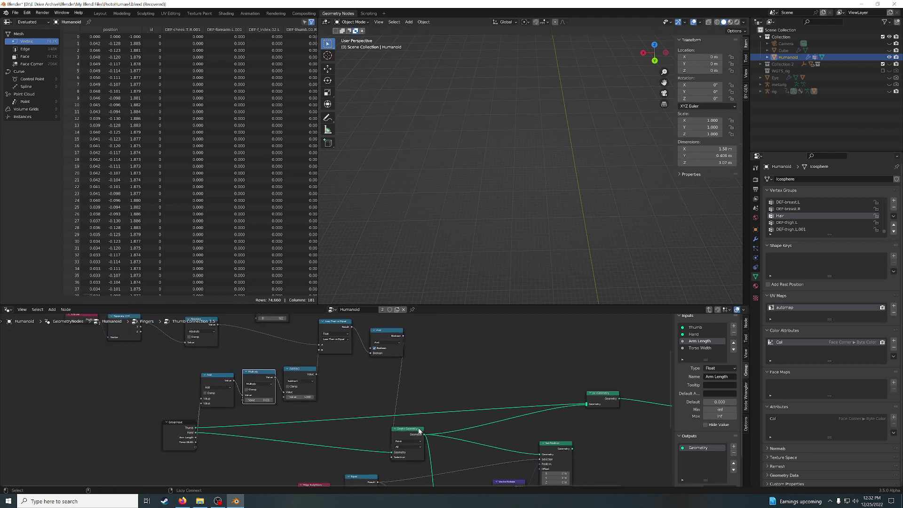
Preview Delete Geometry and test Subtract values of 5, 10 and -10
{"action": "left_click", "coordinate": [406, 432], "text": "ctrl+shift"}
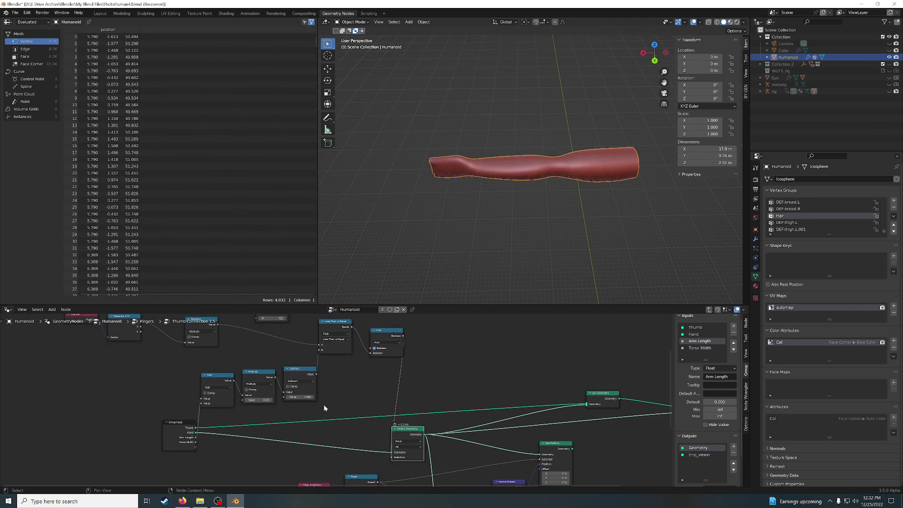
{"action": "double_click", "coordinate": [301, 397]}
{"action": "type", "text": "5"}
{"action": "key", "text": "Return"}
{"action": "double_click", "coordinate": [305, 397]}
{"action": "type", "text": "10"}
{"action": "key", "text": "Return"}
{"action": "double_click", "coordinate": [314, 397]}
{"action": "type", "text": "10"}
{"action": "key", "text": "Return"}
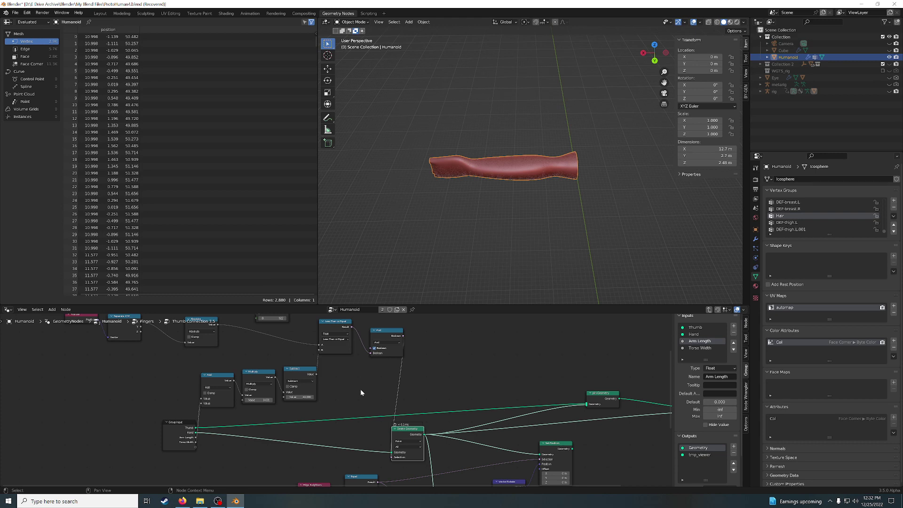
Test a Subtract value of -20, then reset it to 0
{"action": "double_click", "coordinate": [305, 398]}
{"action": "key", "text": "BackSpace"}
{"action": "type", "text": "20"}
{"action": "key", "text": "Return"}
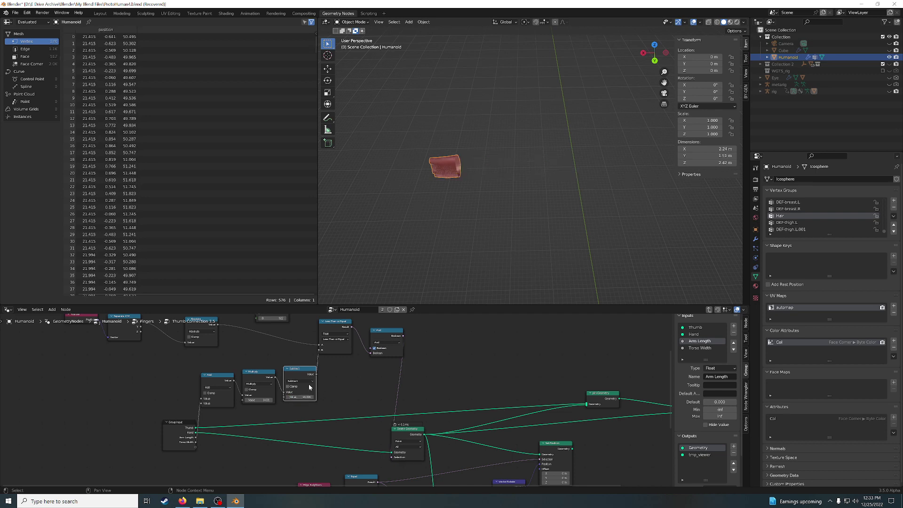
{"action": "double_click", "coordinate": [301, 397]}
{"action": "key", "text": "BackSpace"}
{"action": "key", "text": "Return"}
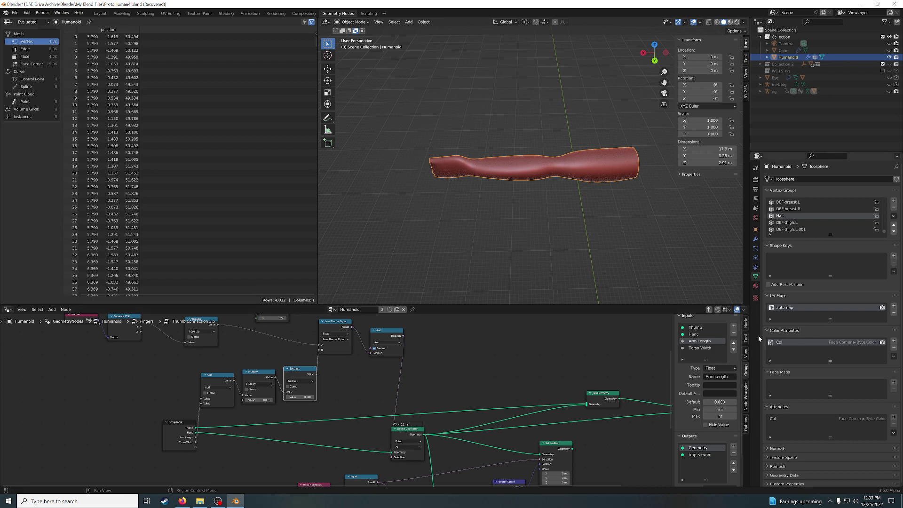
Inspect the GeometryNodes modifier's Humanoid inputs such as Arm Length 23.000, then exit to Fingers
{"action": "left_click", "coordinate": [756, 239]}
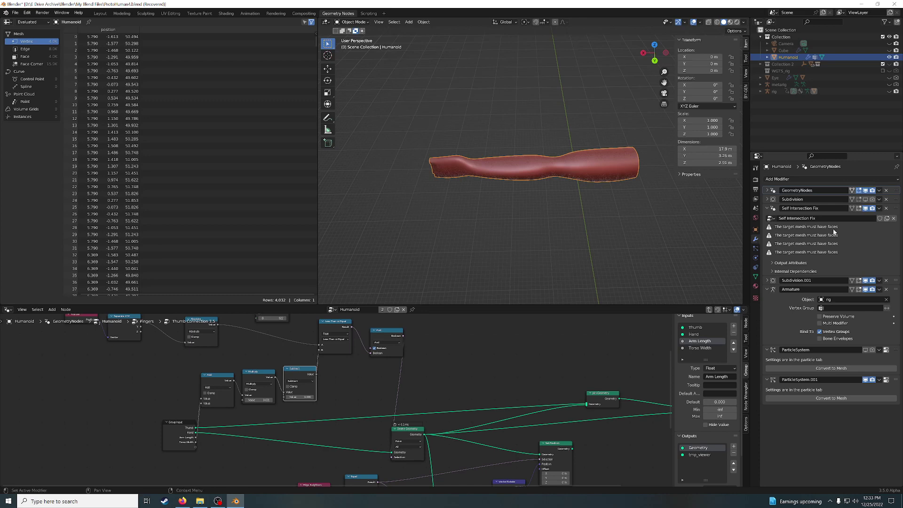
{"action": "left_click", "coordinate": [774, 191]}
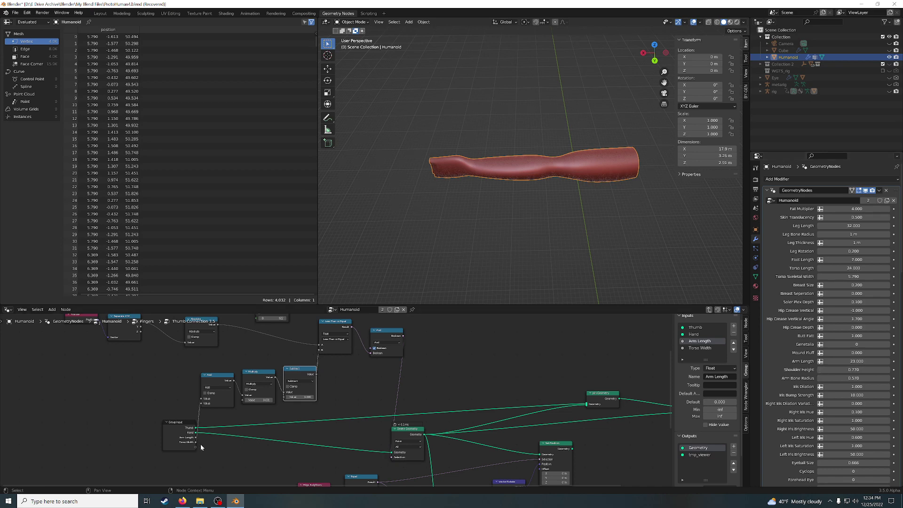
{"action": "mouse_move", "coordinate": [195, 438]}
{"action": "scroll", "coordinate": [808, 397], "scroll_direction": "down", "scroll_amount": 2}
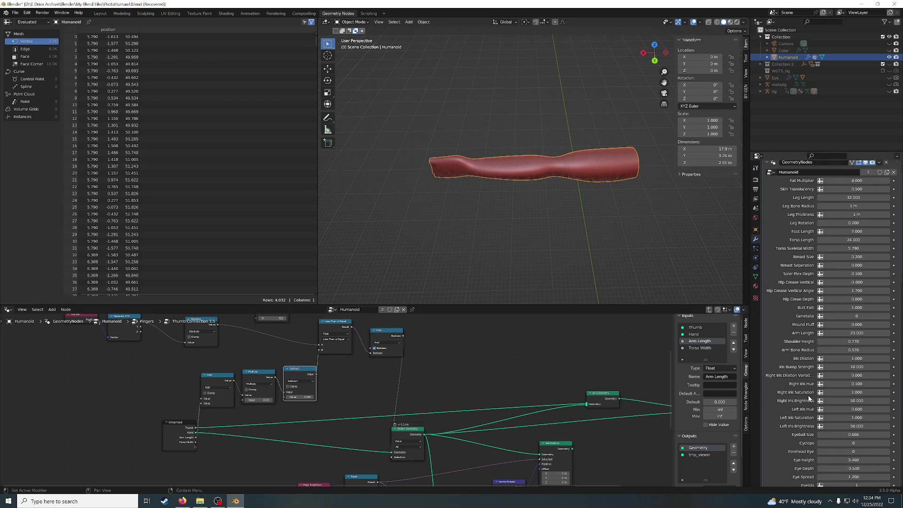
{"action": "scroll", "coordinate": [808, 397], "scroll_direction": "down", "scroll_amount": 2}
{"action": "scroll", "coordinate": [809, 397], "scroll_direction": "down", "scroll_amount": 2}
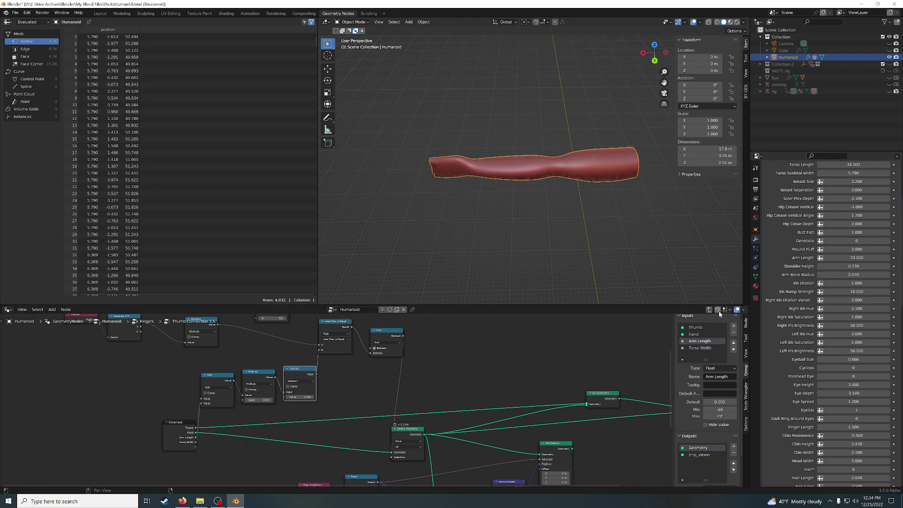
{"action": "key", "text": "Tab"}
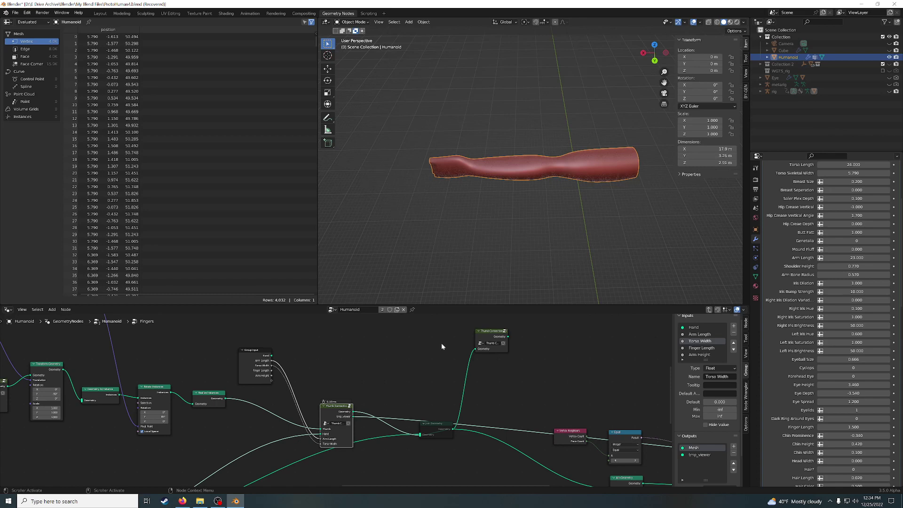
Review the arm-length Multiply/Add nodes in the Humanoid tree, then re-enter Fingers and Thumb Connection 3.5
{"action": "key", "text": "Tab"}
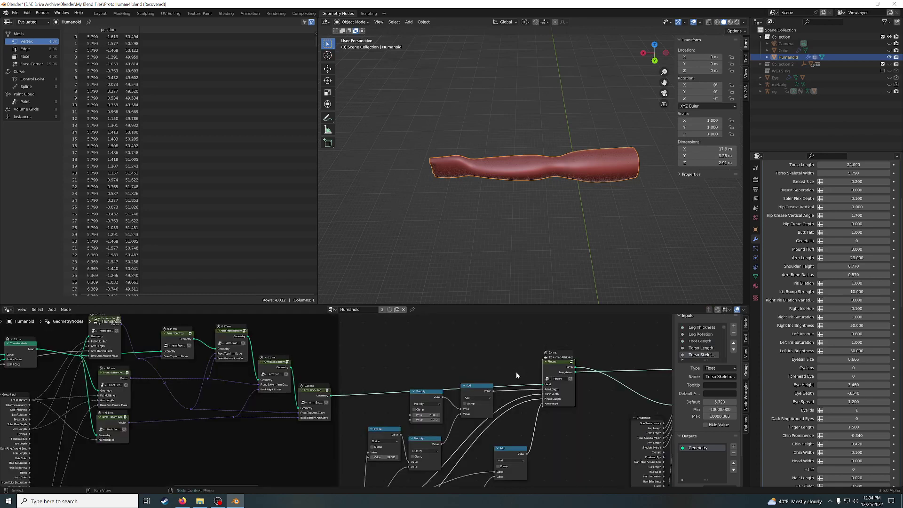
{"action": "middle_click_drag", "start_coordinate": [459, 423], "coordinate": [433, 375]}
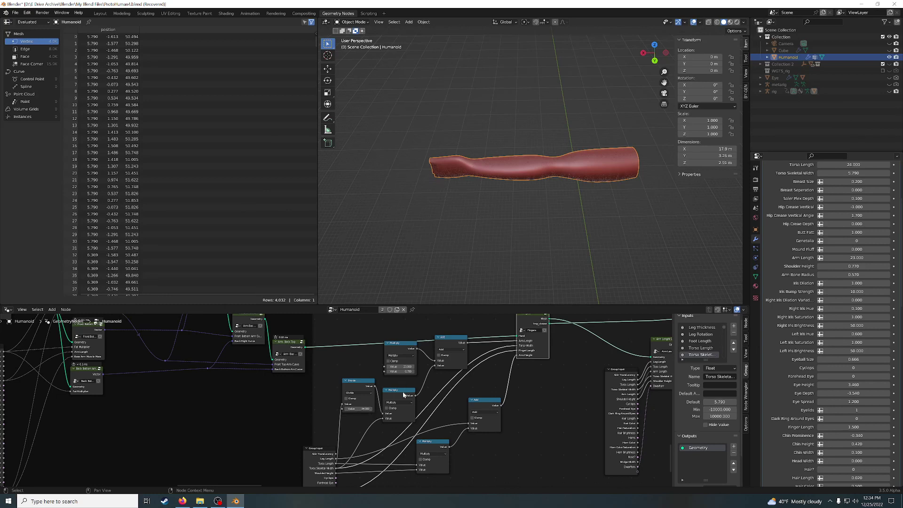
{"action": "middle_click_drag", "start_coordinate": [393, 401], "coordinate": [411, 348]}
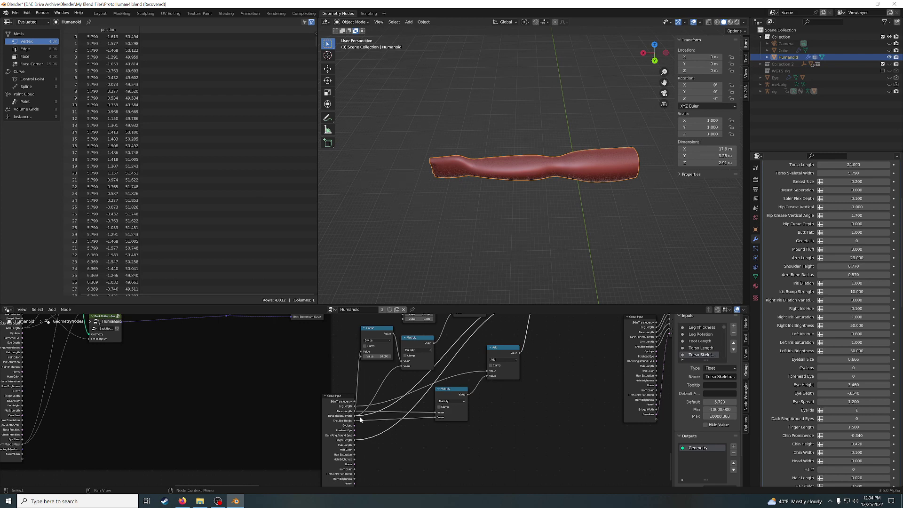
{"action": "mouse_move", "coordinate": [354, 417]}
{"action": "middle_click_drag", "start_coordinate": [355, 417], "coordinate": [335, 466]}
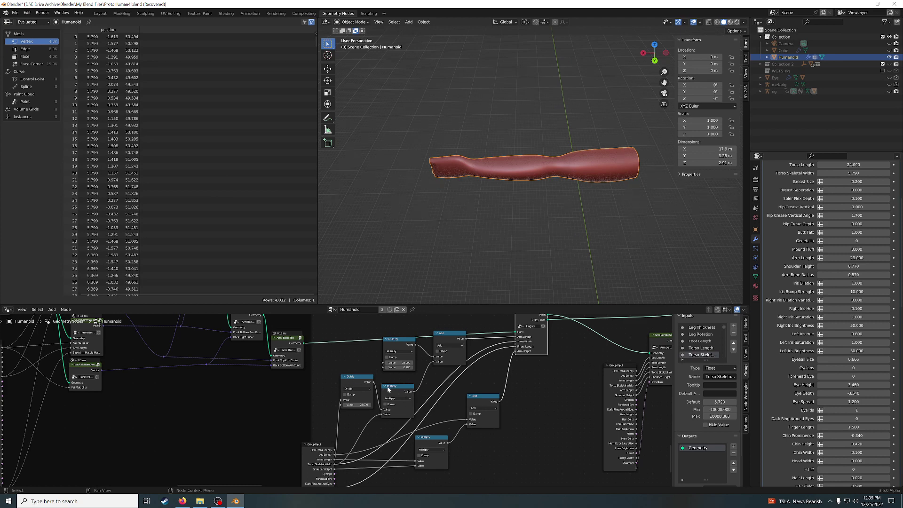
{"action": "middle_click_drag", "start_coordinate": [574, 378], "coordinate": [569, 392]}
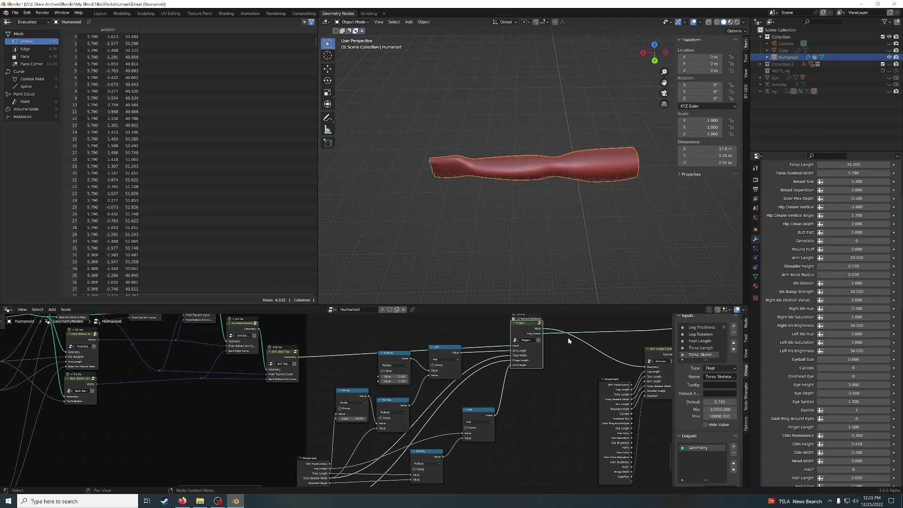
{"action": "left_click", "coordinate": [539, 323]}
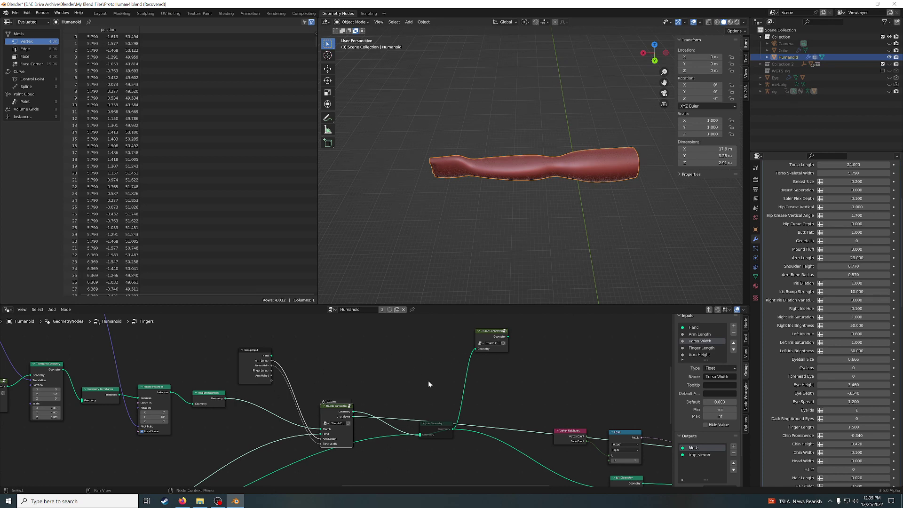
{"action": "left_click", "coordinate": [350, 408]}
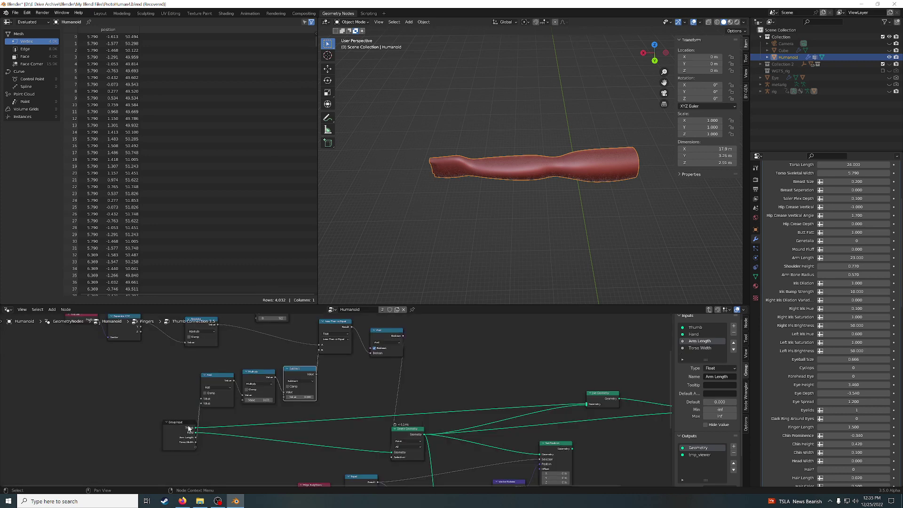
Set the Multiply node's factor to 1
{"action": "middle_click_drag", "start_coordinate": [239, 417], "coordinate": [289, 424]}
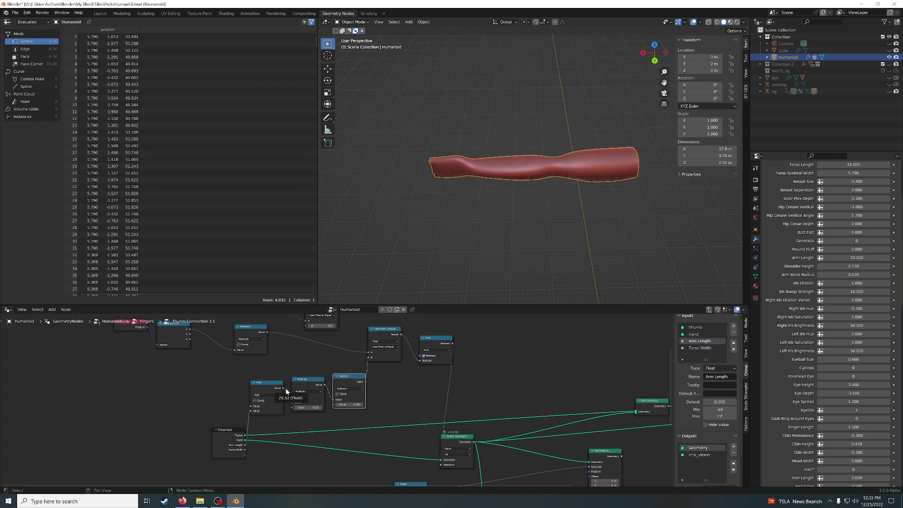
{"action": "mouse_move", "coordinate": [297, 383]}
{"action": "left_click", "coordinate": [308, 385]}
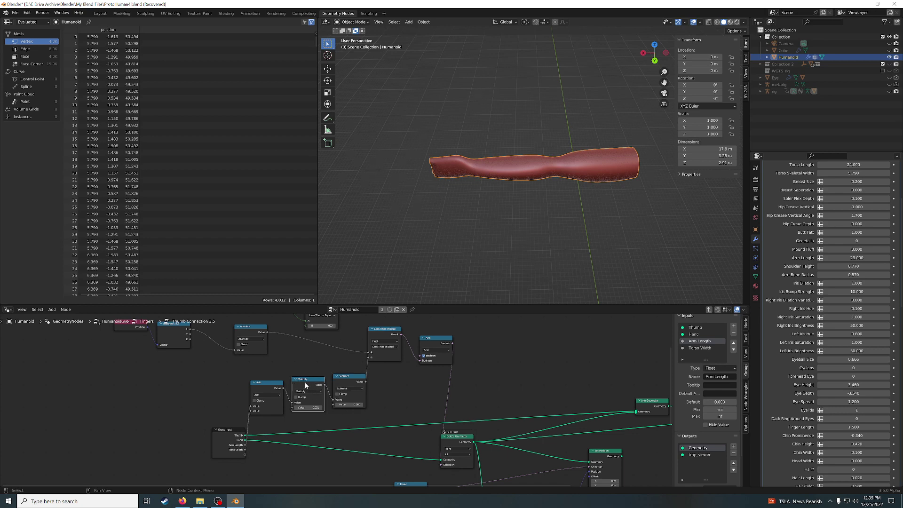
{"action": "left_click", "coordinate": [308, 407]}
{"action": "type", "text": "1"}
{"action": "key", "text": "Return"}
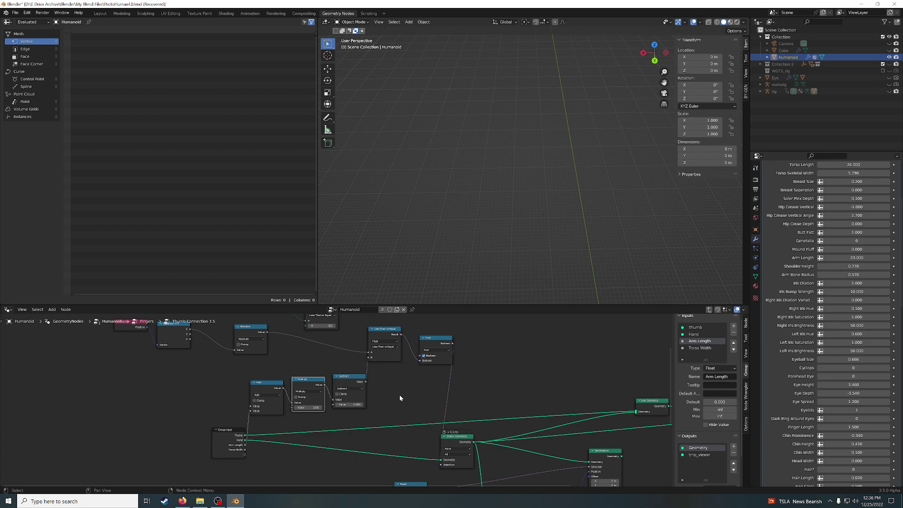
Set Subtract's value to 20, drag it down to 10, and pull Multiply out of the chain
{"action": "left_click", "coordinate": [351, 404]}
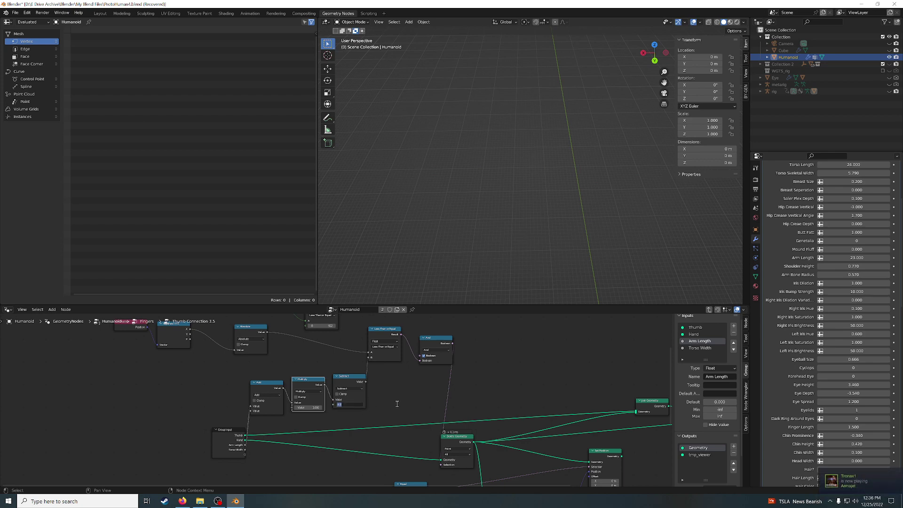
{"action": "key", "text": "BackSpace"}
{"action": "type", "text": "20.0"}
{"action": "key", "text": "Return"}
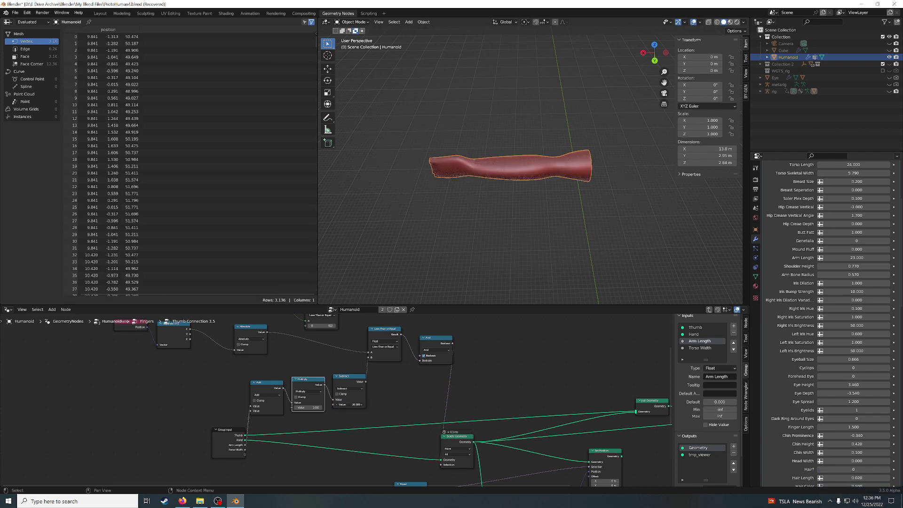
{"action": "left_click_drag", "start_coordinate": [352, 404], "coordinate": [339, 405]}
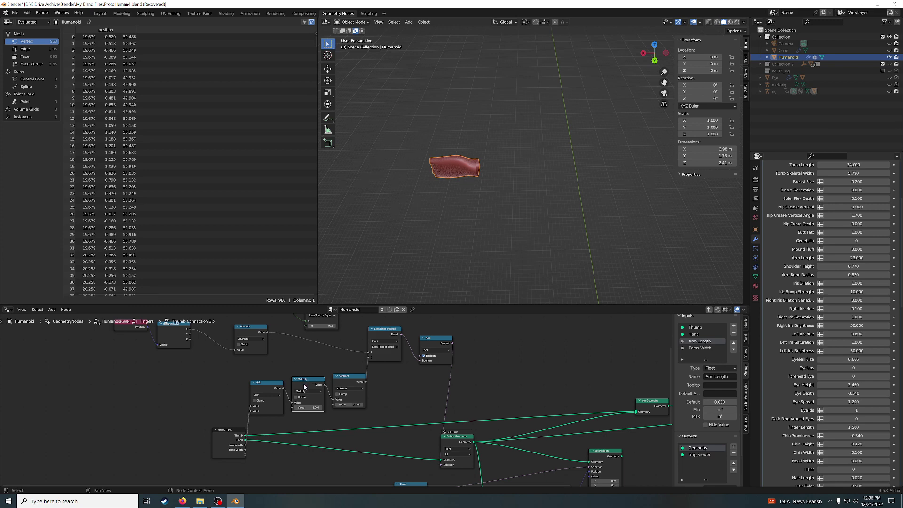
{"action": "left_click_drag", "start_coordinate": [304, 386], "coordinate": [142, 388], "text": "alt"}
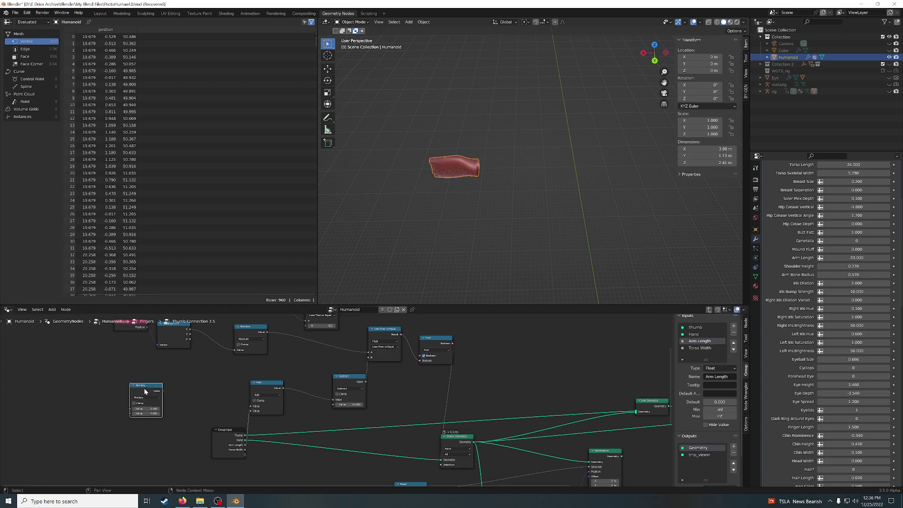
Delete the detached Multiply node and try Subtract values 1, 2 and 10
{"action": "key", "text": "x"}
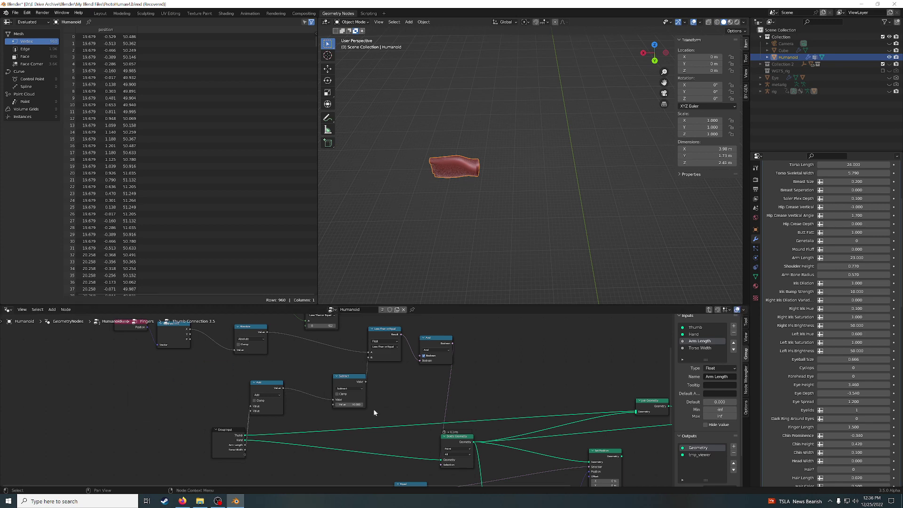
{"action": "left_click", "coordinate": [350, 404]}
{"action": "type", "text": "1"}
{"action": "key", "text": "Return"}
{"action": "left_click", "coordinate": [350, 404]}
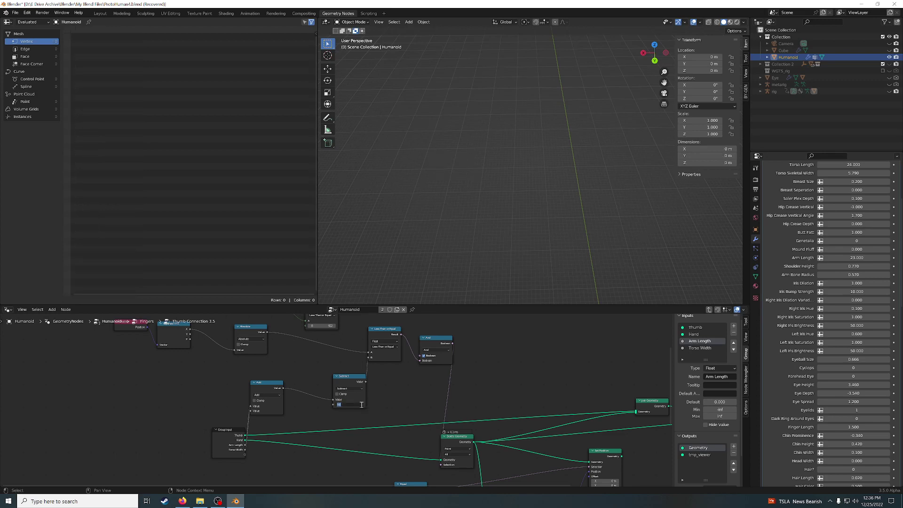
{"action": "type", "text": "2"}
{"action": "key", "text": "Return"}
{"action": "left_click", "coordinate": [355, 404]}
{"action": "type", "text": "0"}
{"action": "key", "text": "Return"}
Restore, then remove the Multiply node again, and set the Subtract value to 5
{"action": "key", "text": "ctrl"}
{"action": "key", "text": "ctrl+shift+z"}
{"action": "key", "text": "ctrl+shift+z"}
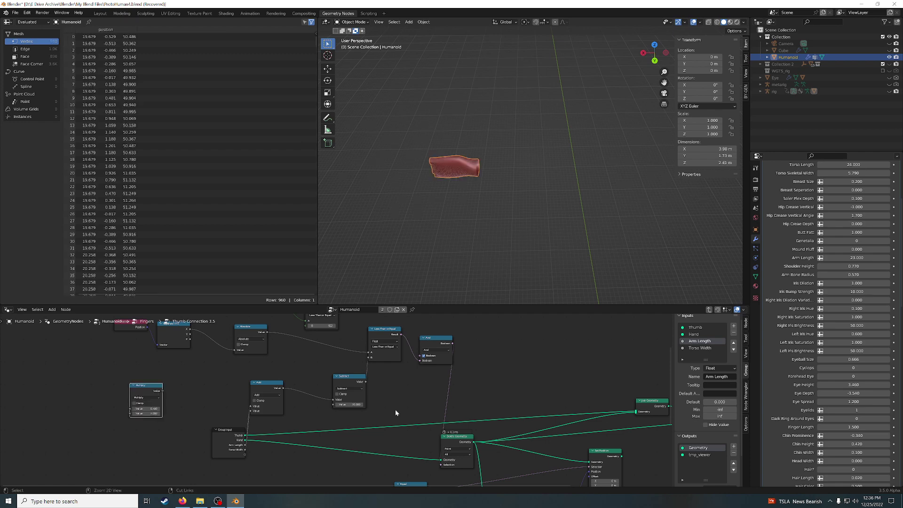
{"action": "key", "text": "ctrl+shift+z"}
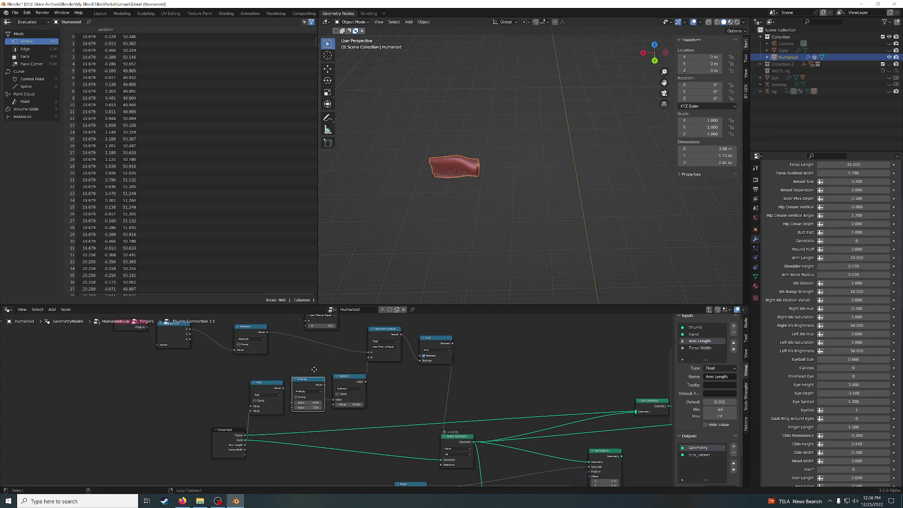
{"action": "key", "text": "ctrl+z"}
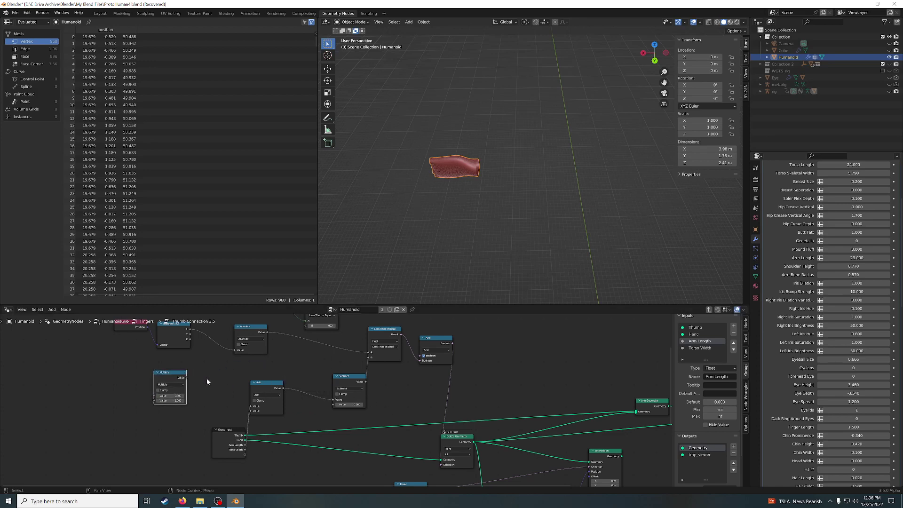
{"action": "key", "text": "ctrl+z"}
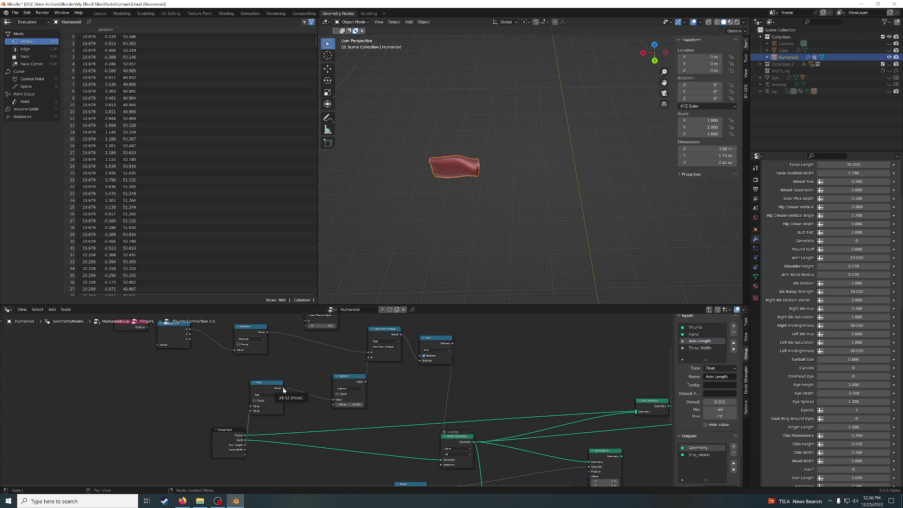
{"action": "left_click", "coordinate": [354, 406]}
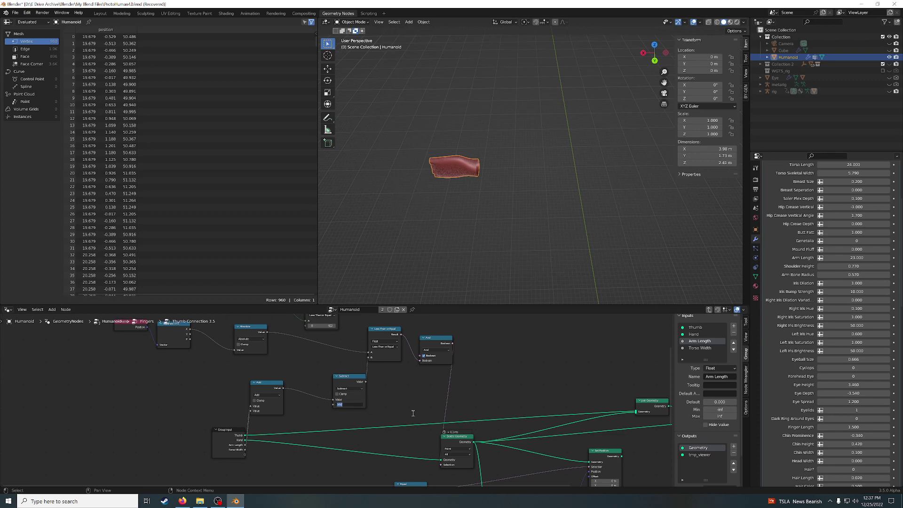
{"action": "type", "text": "5"}
{"action": "key", "text": "Return"}
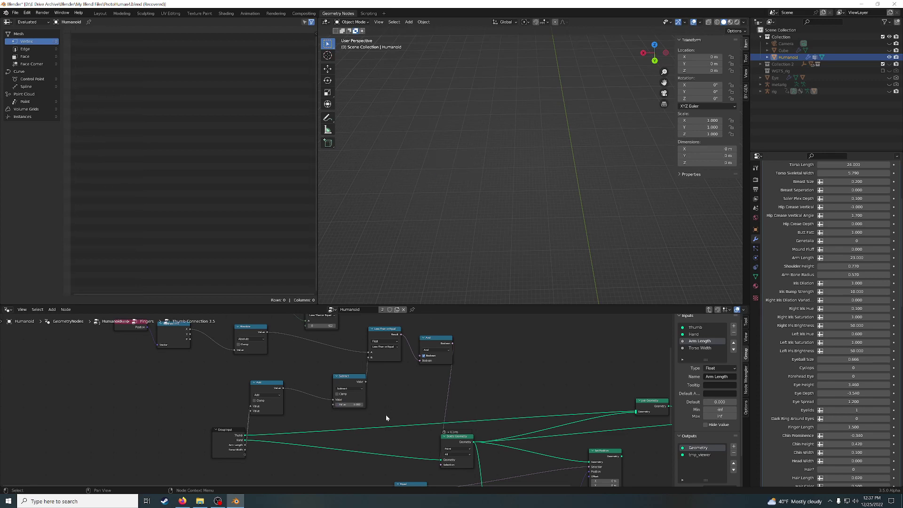
Shift the Subtract node left, set its value to 6, and inspect the tiny mesh
{"action": "left_click_drag", "start_coordinate": [348, 379], "coordinate": [327, 378]}
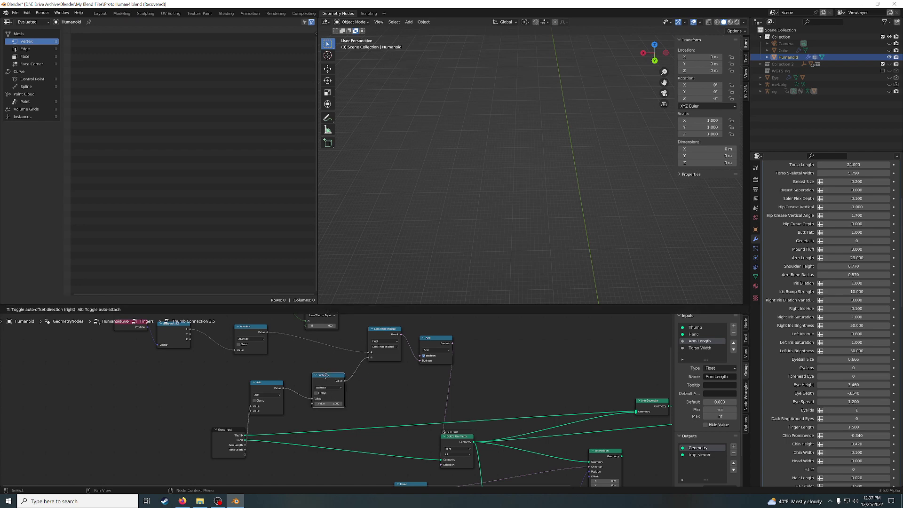
{"action": "left_click", "coordinate": [329, 406]}
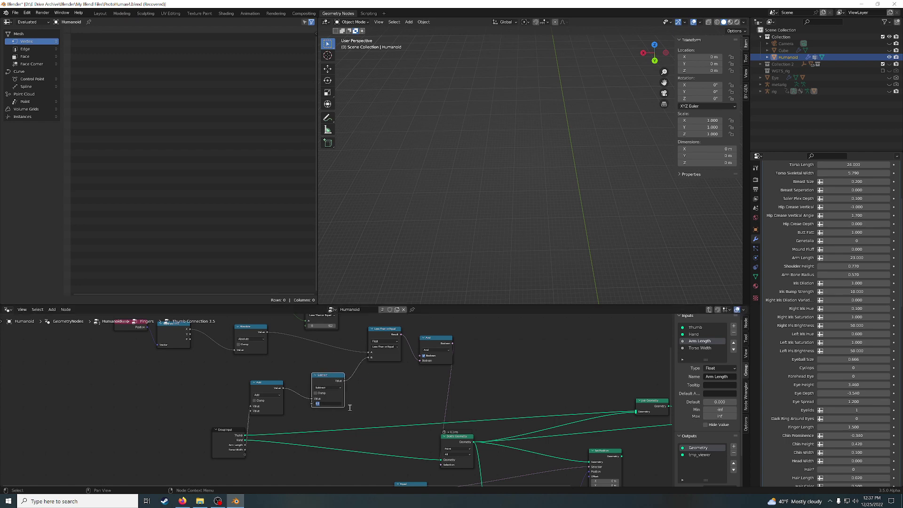
{"action": "key", "text": "Return"}
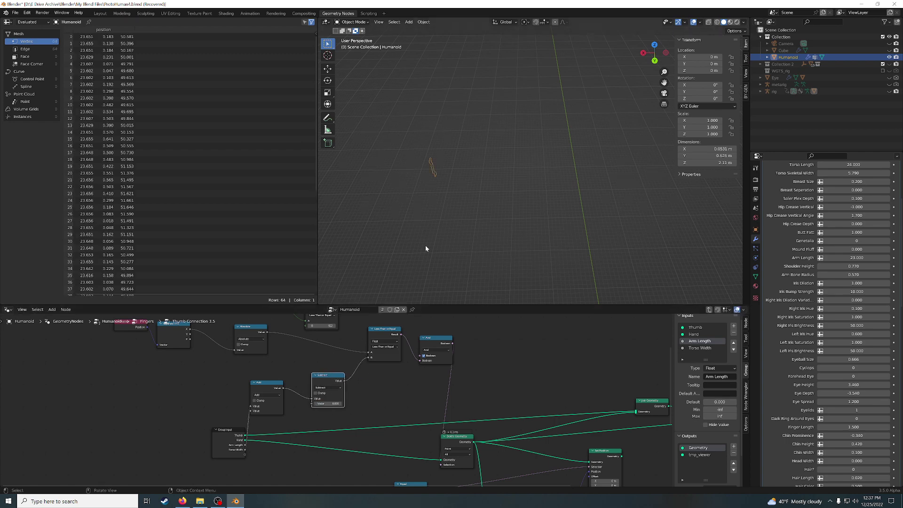
{"action": "middle_click_drag", "start_coordinate": [426, 244], "coordinate": [498, 208]}
{"action": "scroll", "coordinate": [472, 237], "scroll_direction": "up", "scroll_amount": 2}
{"action": "scroll", "coordinate": [473, 237], "scroll_direction": "up", "scroll_amount": 1}
{"action": "mouse_move", "coordinate": [479, 246]}
{"action": "middle_mouse_down"}
{"action": "mouse_move", "coordinate": [448, 238]}
{"action": "mouse_move", "coordinate": [523, 241]}
{"action": "middle_mouse_up"}
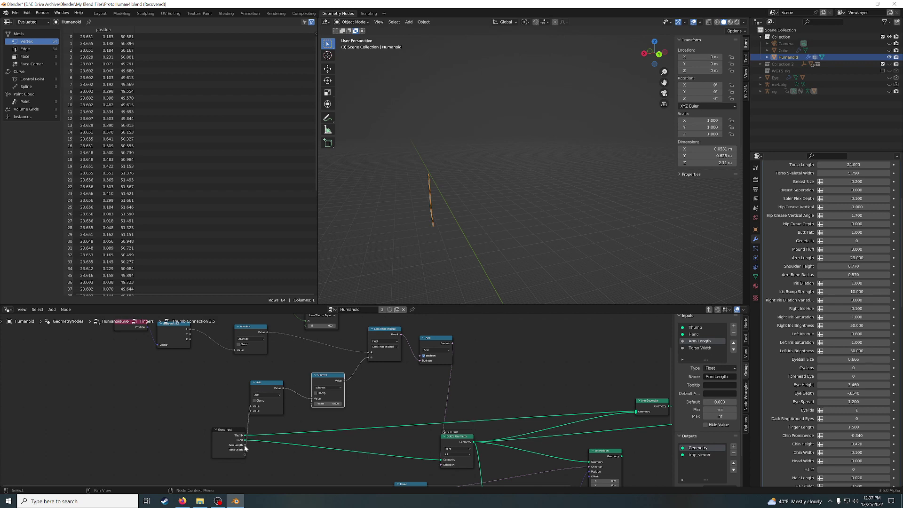
Set the Subtract value to 25 and view the arm from an angle
{"action": "mouse_move", "coordinate": [244, 445]}
{"action": "left_click", "coordinate": [335, 403]}
{"action": "type", "text": "5"}
{"action": "key", "text": "Return"}
{"action": "scroll", "coordinate": [569, 251], "scroll_direction": "down", "scroll_amount": 2}
{"action": "mouse_move", "coordinate": [569, 251]}
{"action": "middle_mouse_down"}
{"action": "mouse_move", "coordinate": [634, 208]}
{"action": "mouse_move", "coordinate": [582, 207]}
{"action": "mouse_move", "coordinate": [493, 262]}
{"action": "mouse_move", "coordinate": [576, 236]}
{"action": "middle_mouse_up"}
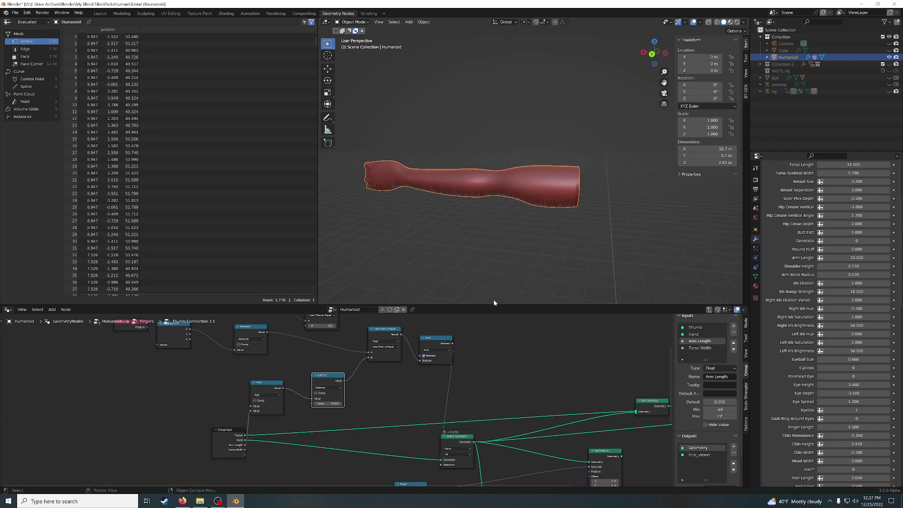
Try Subtract values 22, 23 and 24 to compare arm lengths
{"action": "left_click", "coordinate": [328, 404]}
{"action": "type", "text": "22"}
{"action": "key", "text": "Return"}
{"action": "left_click", "coordinate": [328, 403]}
{"action": "type", "text": "23"}
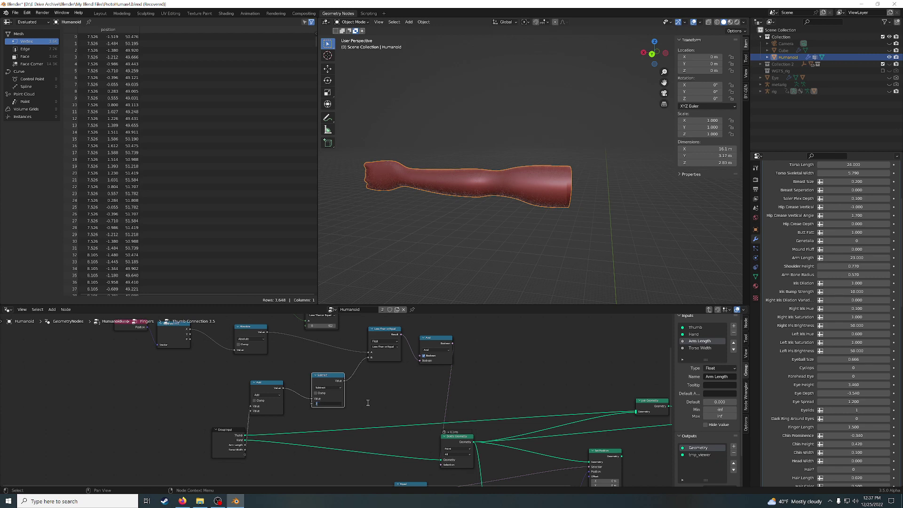
{"action": "key", "text": "Return"}
{"action": "left_click", "coordinate": [343, 404]}
{"action": "type", "text": "2"}
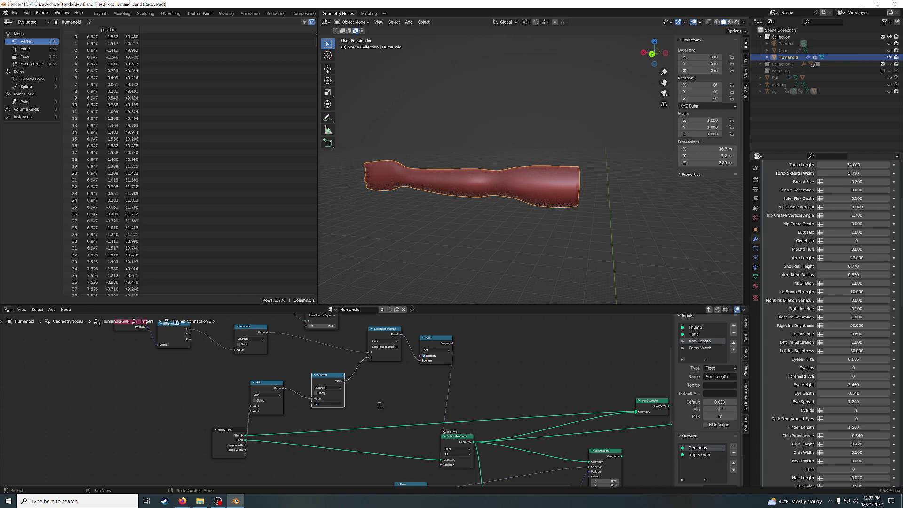
{"action": "type", "text": "4"}
{"action": "key", "text": "Return"}
Settle the Subtract value back at 25 and orbit around the arm
{"action": "left_click", "coordinate": [328, 403]}
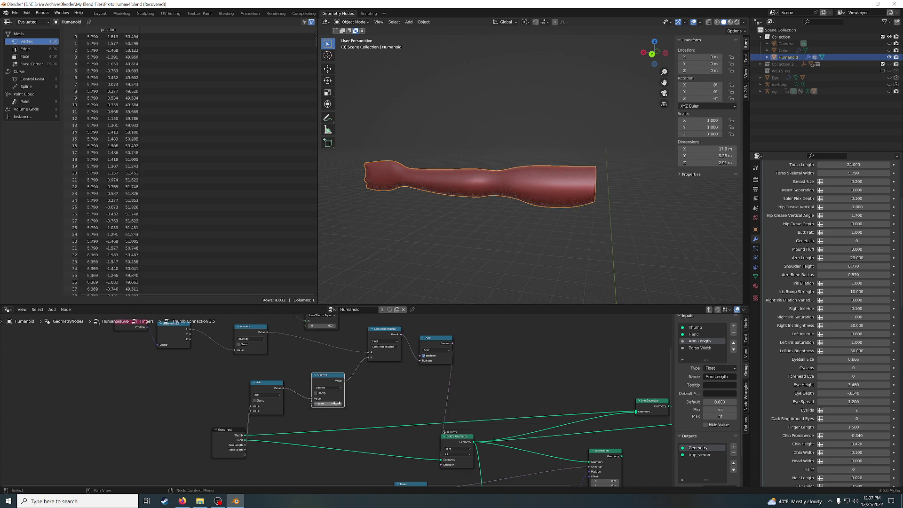
{"action": "type", "text": "25"}
{"action": "key", "text": "Return"}
{"action": "left_click", "coordinate": [325, 404]}
{"action": "key", "text": "Return"}
{"action": "mouse_move", "coordinate": [668, 206]}
{"action": "middle_mouse_down"}
{"action": "mouse_move", "coordinate": [673, 200]}
{"action": "mouse_move", "coordinate": [645, 218]}
{"action": "mouse_move", "coordinate": [625, 194]}
{"action": "mouse_move", "coordinate": [628, 264]}
{"action": "middle_mouse_up"}
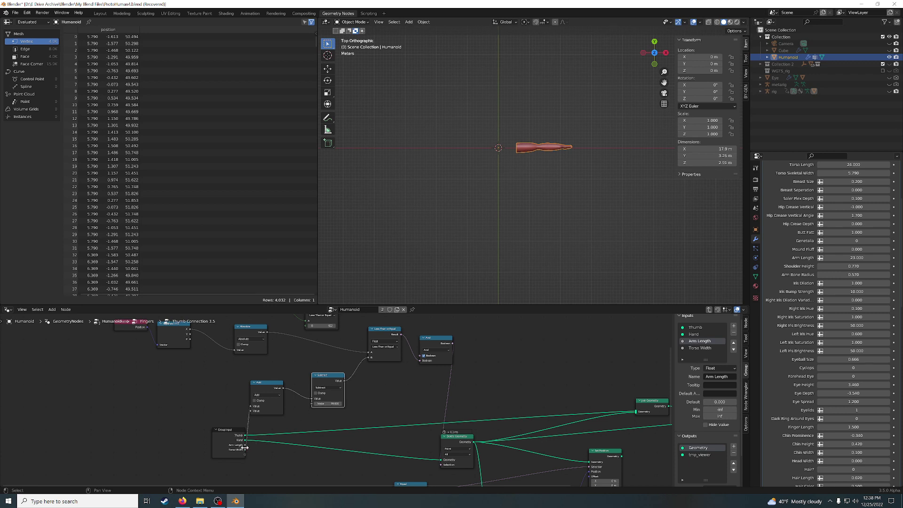
Zoom in and try Subtract values 28 and 23.5
{"action": "mouse_move", "coordinate": [245, 445]}
{"action": "scroll", "coordinate": [527, 146], "scroll_direction": "up", "scroll_amount": 2}
{"action": "scroll", "coordinate": [524, 143], "scroll_direction": "up", "scroll_amount": 4}
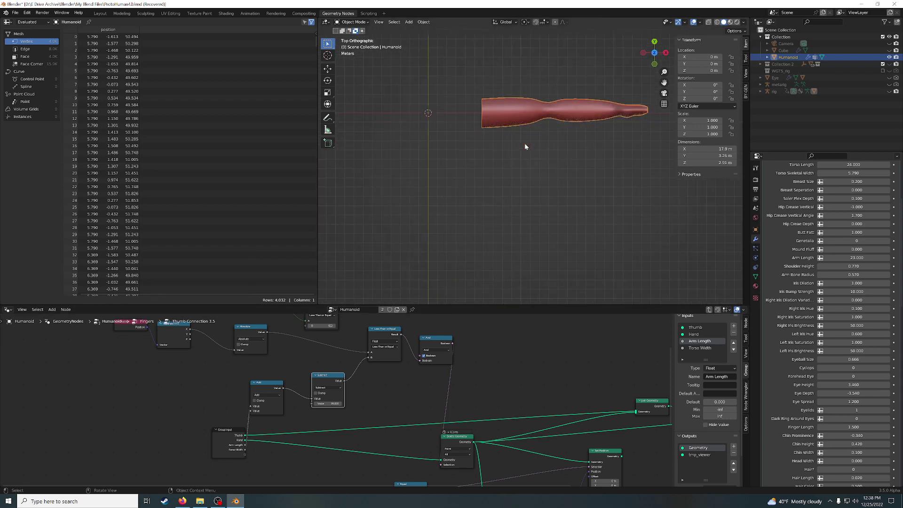
{"action": "left_click", "coordinate": [334, 403]}
{"action": "type", "text": "28"}
{"action": "key", "text": "Return"}
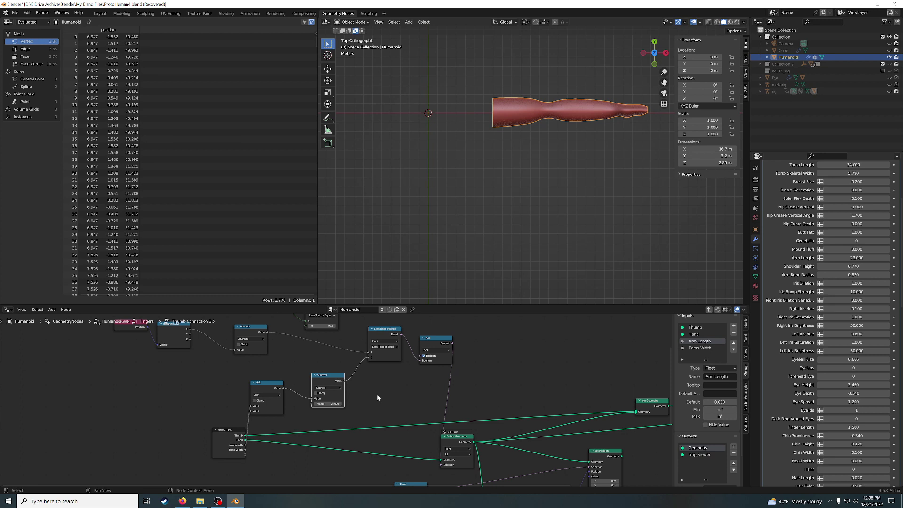
{"action": "left_click", "coordinate": [338, 405]}
{"action": "type", "text": "23.5"}
{"action": "key", "text": "Return"}
Switch the viewport to wireframe and try Subtract values 24 and 23.7
{"action": "left_click", "coordinate": [716, 22]}
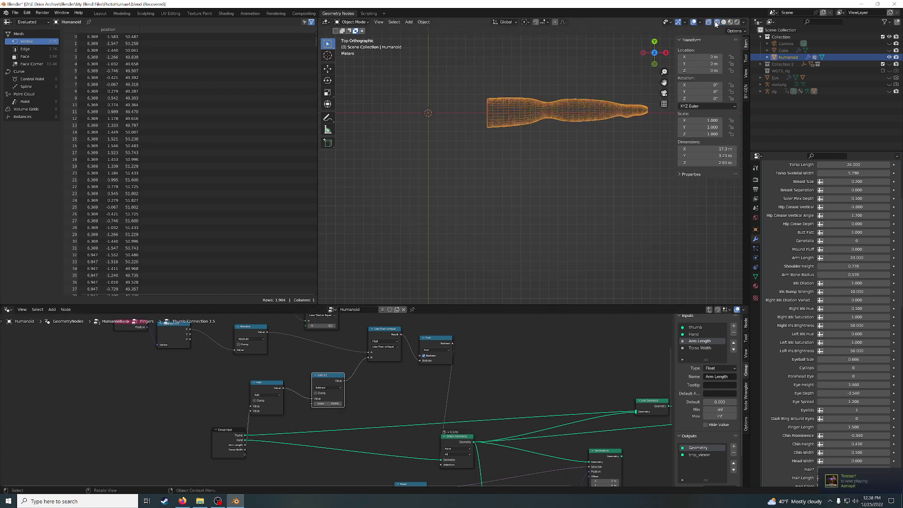
{"action": "left_click", "coordinate": [332, 404]}
{"action": "type", "text": "24"}
{"action": "key", "text": "Return"}
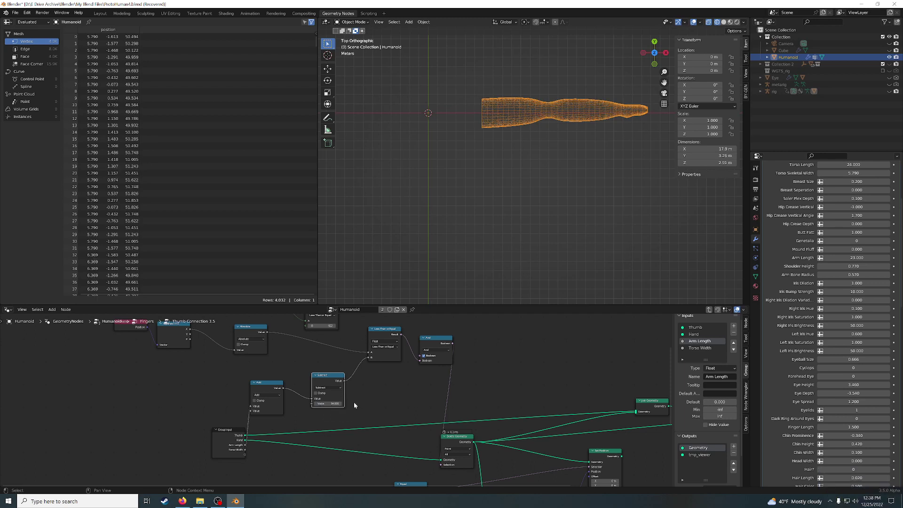
{"action": "left_click", "coordinate": [338, 404]}
{"action": "type", "text": "23.7"}
{"action": "key", "text": "Return"}
Orbit to a perspective view, then undo back to the Subtract value of 5
{"action": "mouse_move", "coordinate": [538, 154]}
{"action": "middle_mouse_down"}
{"action": "mouse_move", "coordinate": [554, 161]}
{"action": "mouse_move", "coordinate": [594, 140]}
{"action": "middle_mouse_up"}
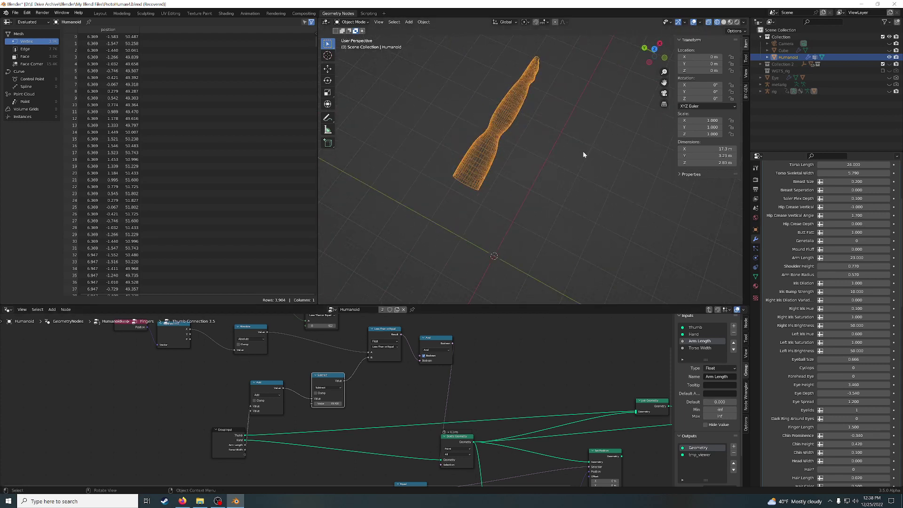
{"action": "left_click", "coordinate": [521, 365]}
{"action": "key", "text": "ctrl+z"}
{"action": "key", "text": "ctrl+z"}
{"action": "key", "text": "ctrl+z"}
{"action": "key", "text": "ctrl+z"}
{"action": "key", "text": "ctrl+z"}
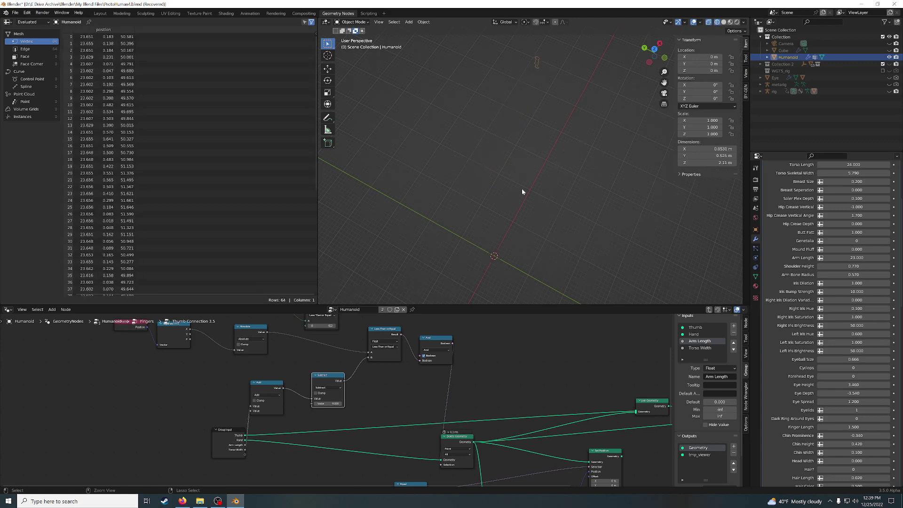
{"action": "key", "text": "ctrl+z"}
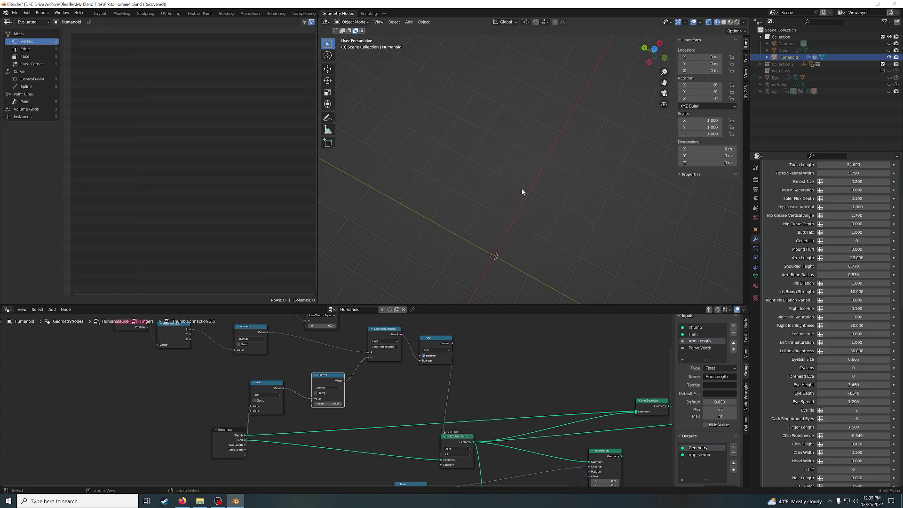
Redo to reinsert Multiply between Add and Subtract, with Subtract at -20, and show the modifier stack
{"action": "key", "text": "ctrl+z"}
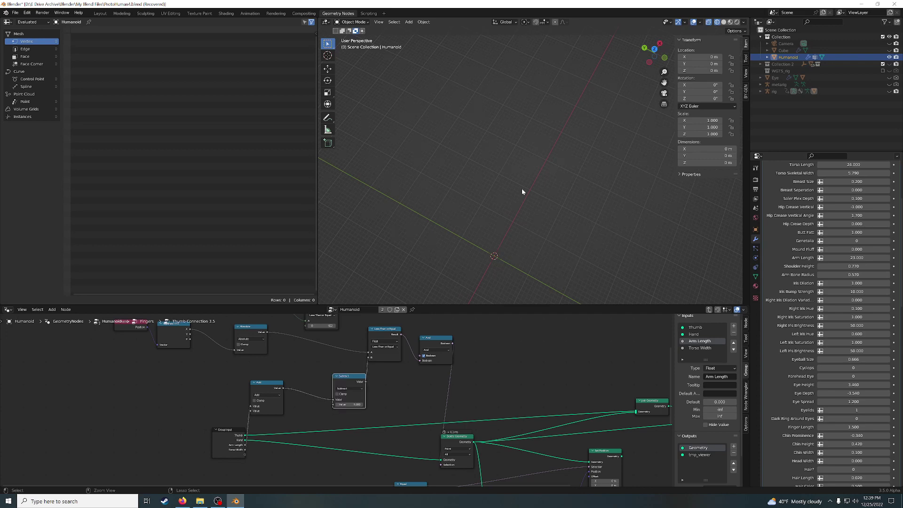
{"action": "key", "text": "ctrl+z"}
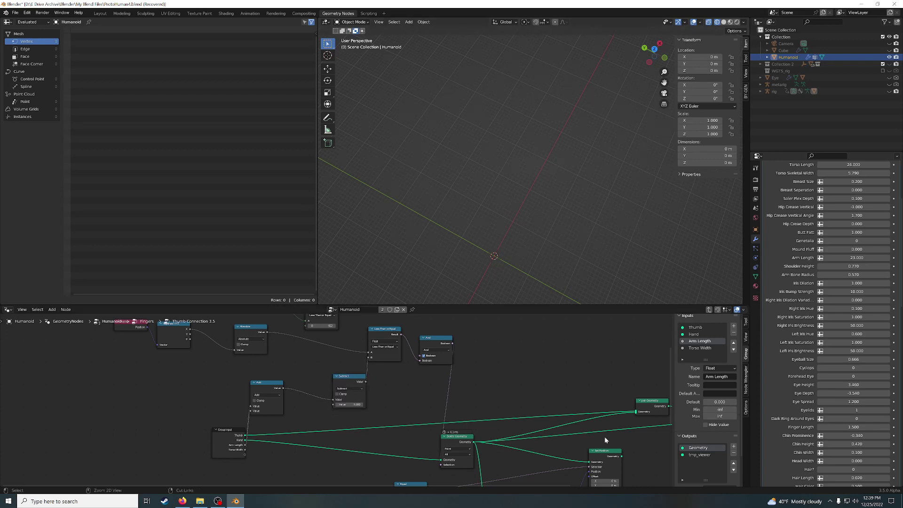
{"action": "key", "text": "ctrl+shift+z"}
{"action": "key", "text": "ctrl+shift+z"}
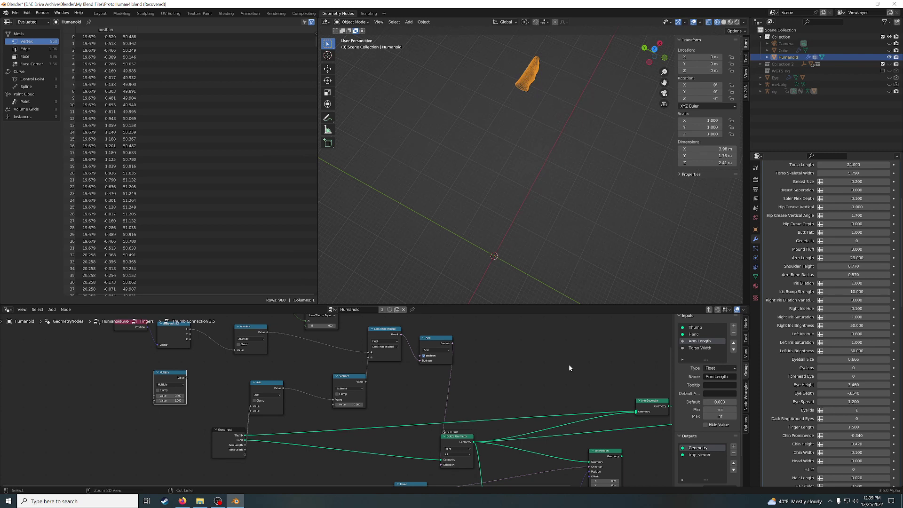
{"action": "key", "text": "ctrl+shift+z"}
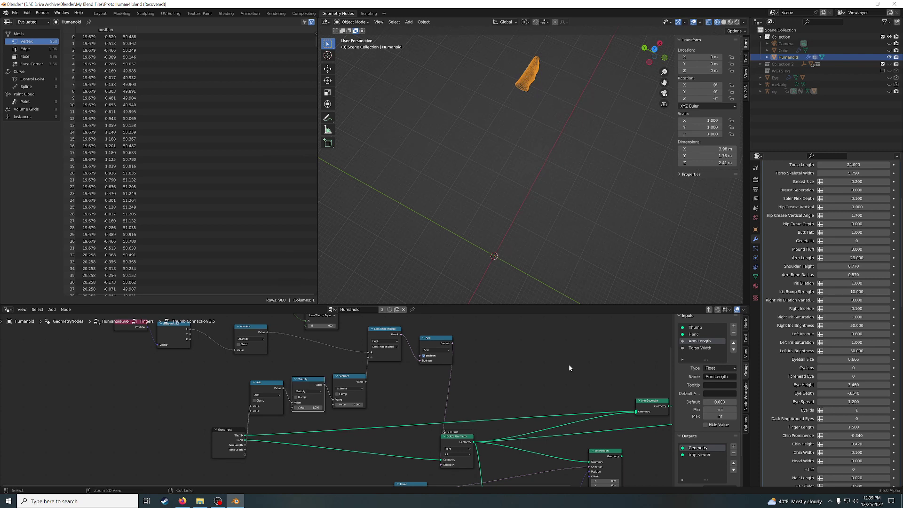
{"action": "key", "text": "ctrl+shift+z"}
{"action": "key", "text": "ctrl+shift+z"}
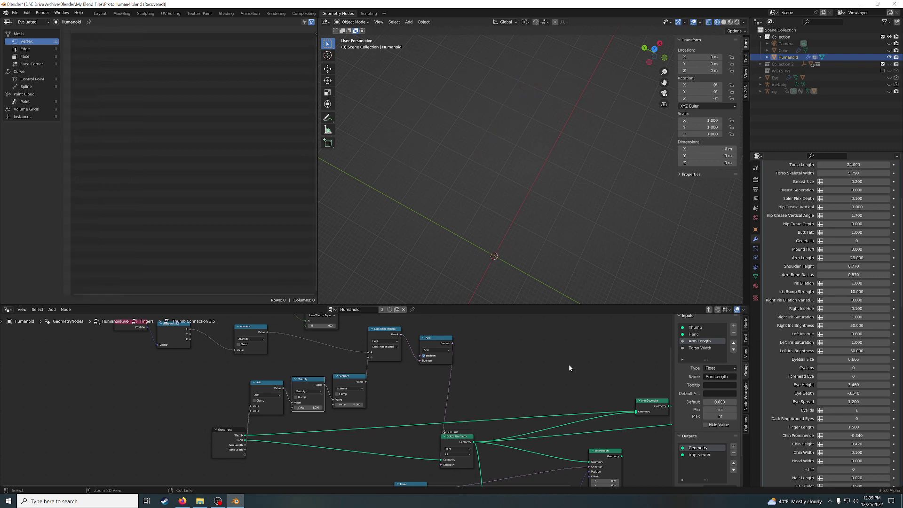
{"action": "key", "text": "ctrl+shift+z"}
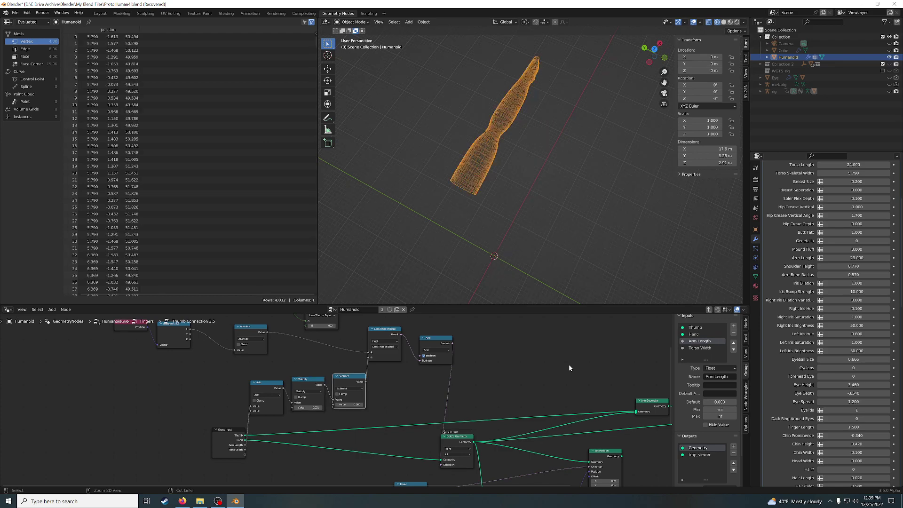
{"action": "key", "text": "ctrl+shift+z"}
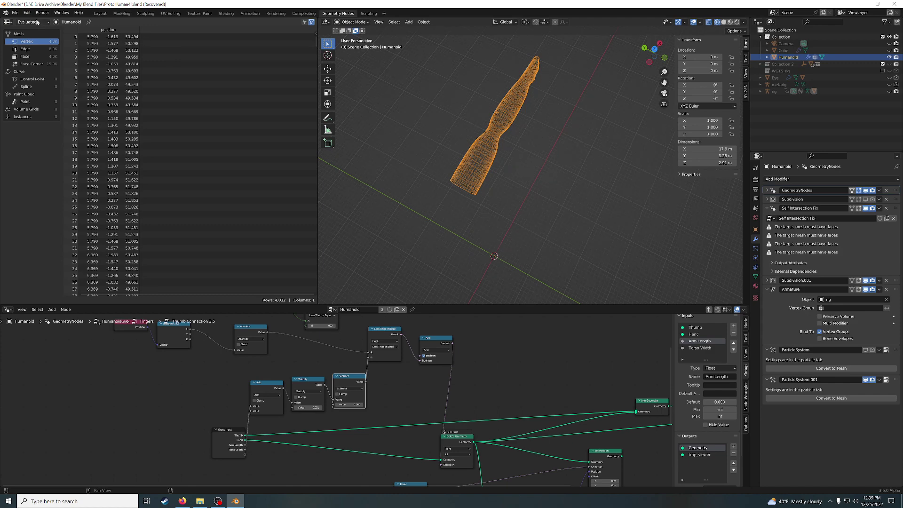
Cut the viewer link to the group output and delete the tmp_viewer output
{"action": "left_click", "coordinate": [27, 12]}
{"action": "left_click", "coordinate": [552, 376]}
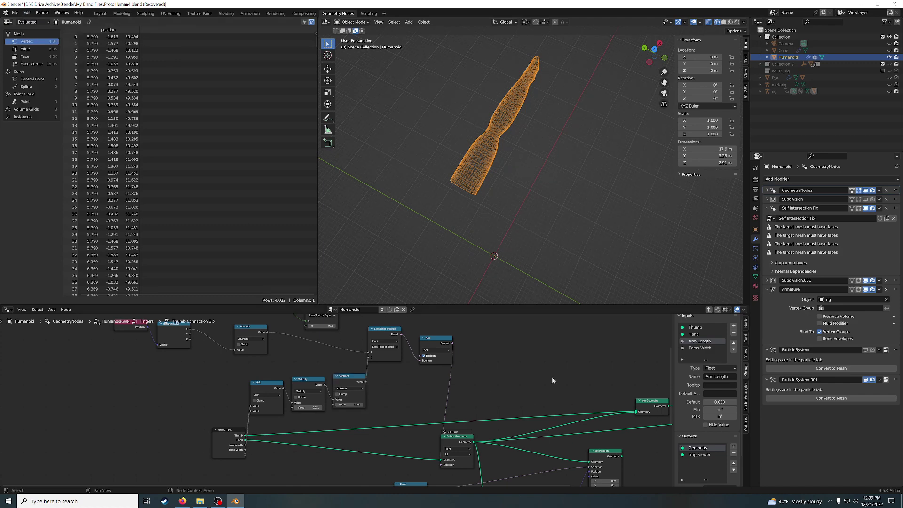
{"action": "scroll", "coordinate": [552, 377], "scroll_direction": "down", "scroll_amount": 2}
{"action": "scroll", "coordinate": [553, 380], "scroll_direction": "down", "scroll_amount": 1}
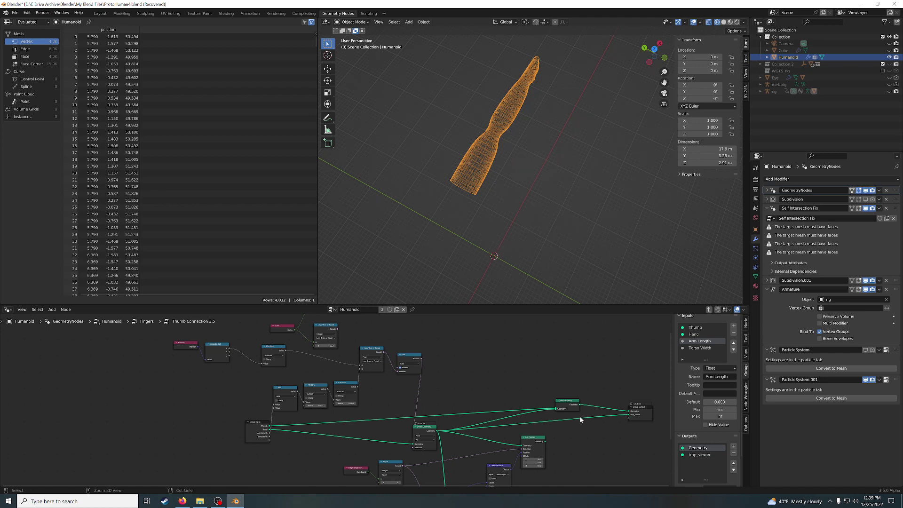
{"action": "right_click_drag", "start_coordinate": [582, 414], "coordinate": [592, 421], "text": "ctrl"}
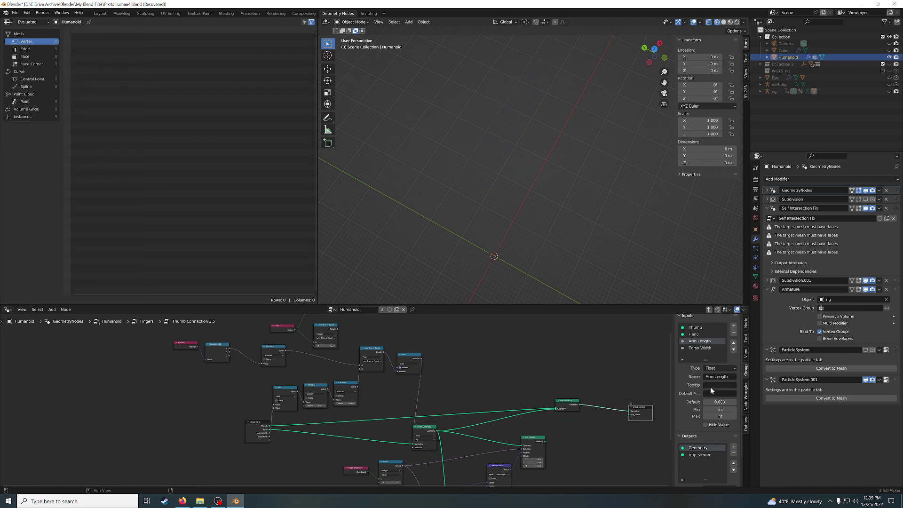
{"action": "left_click", "coordinate": [714, 455]}
{"action": "left_click", "coordinate": [734, 453]}
Return to the top-level Humanoid tree and link Join Geometry to Group Output geometry
{"action": "left_click", "coordinate": [710, 310]}
{"action": "scroll", "coordinate": [630, 384], "scroll_direction": "down", "scroll_amount": 2}
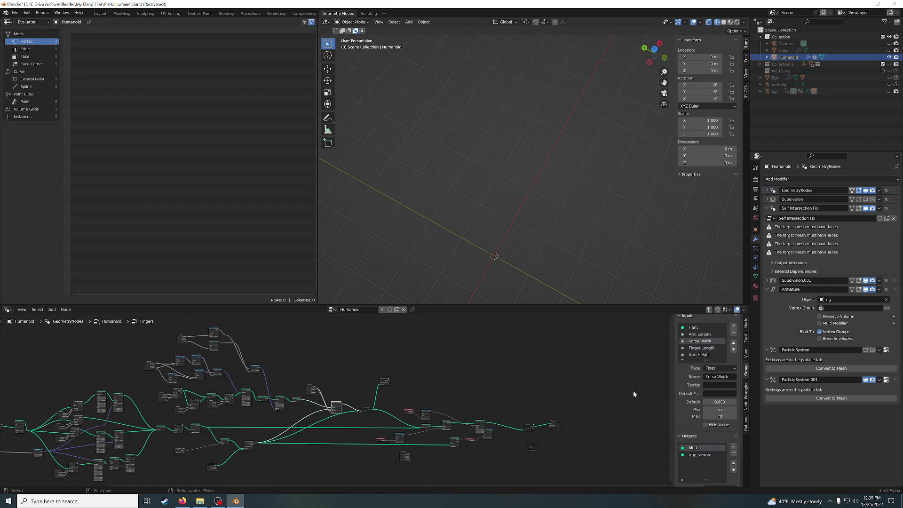
{"action": "scroll", "coordinate": [586, 378], "scroll_direction": "down", "scroll_amount": 1}
{"action": "left_click", "coordinate": [709, 309]}
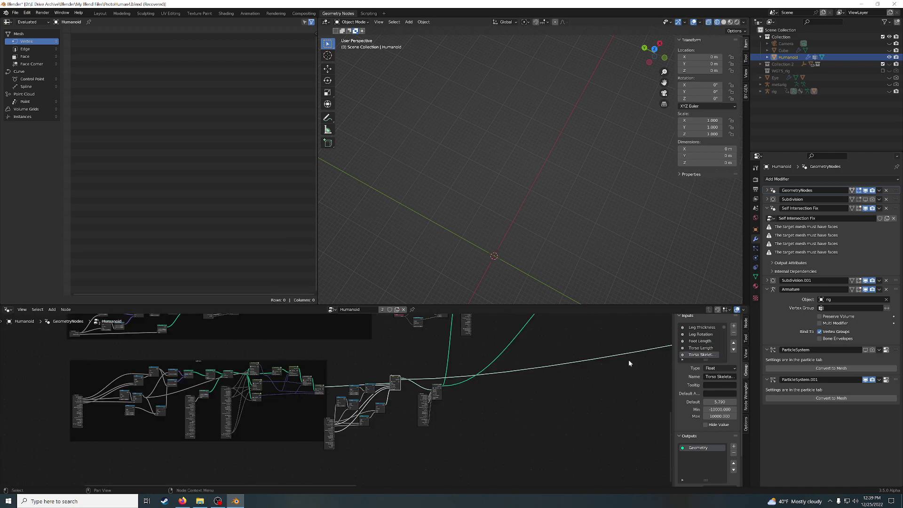
{"action": "scroll", "coordinate": [406, 436], "scroll_direction": "down", "scroll_amount": 3}
{"action": "middle_click_drag", "start_coordinate": [520, 407], "coordinate": [476, 406]}
{"action": "scroll", "coordinate": [521, 382], "scroll_direction": "up", "scroll_amount": 2}
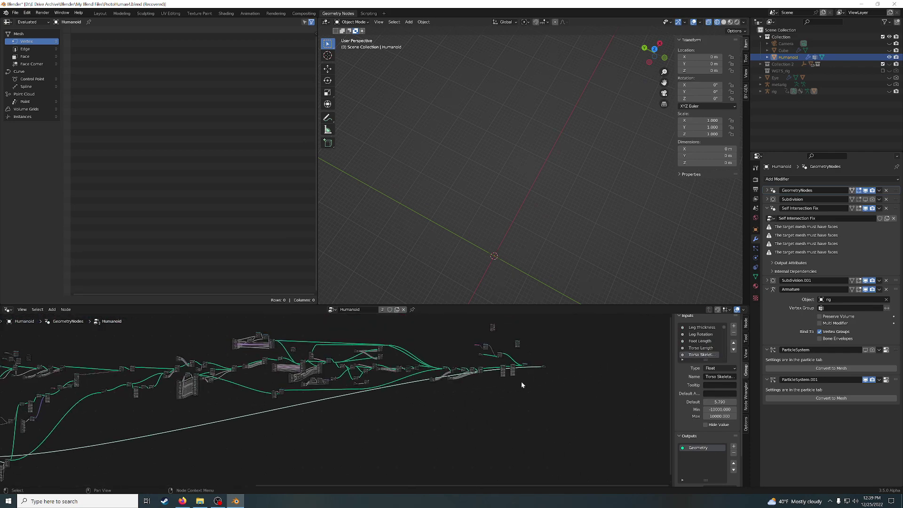
{"action": "scroll", "coordinate": [601, 371], "scroll_direction": "up", "scroll_amount": 2}
{"action": "scroll", "coordinate": [658, 364], "scroll_direction": "up", "scroll_amount": 1}
{"action": "scroll", "coordinate": [504, 417], "scroll_direction": "up", "scroll_amount": 2}
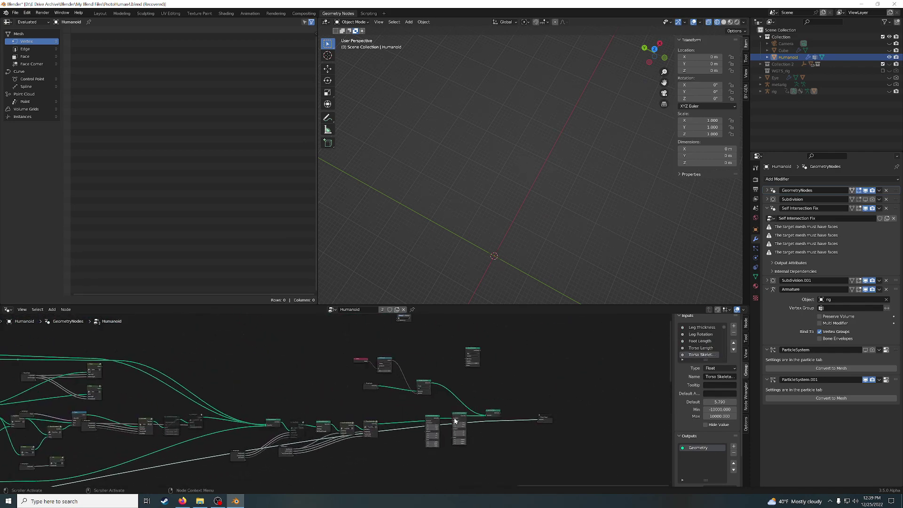
{"action": "scroll", "coordinate": [604, 398], "scroll_direction": "up", "scroll_amount": 2}
{"action": "scroll", "coordinate": [432, 360], "scroll_direction": "up", "scroll_amount": 2}
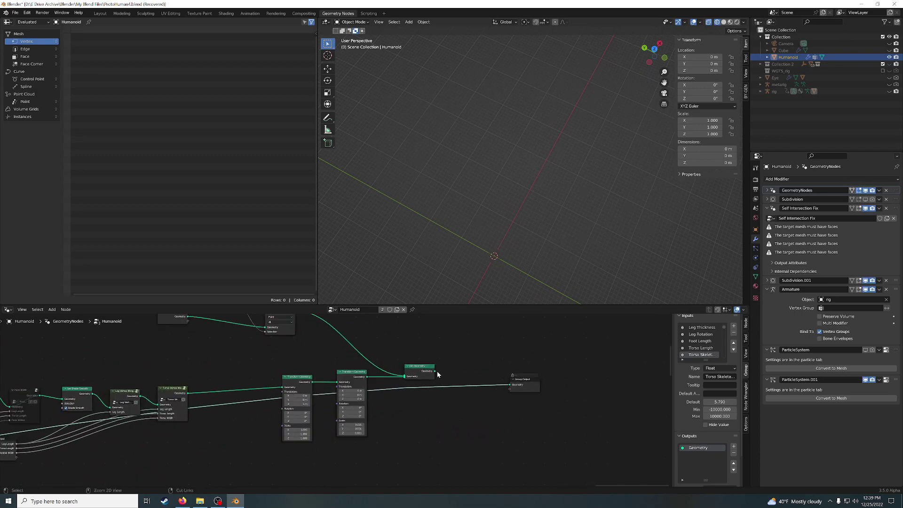
{"action": "left_click_drag", "start_coordinate": [434, 371], "coordinate": [512, 387]}
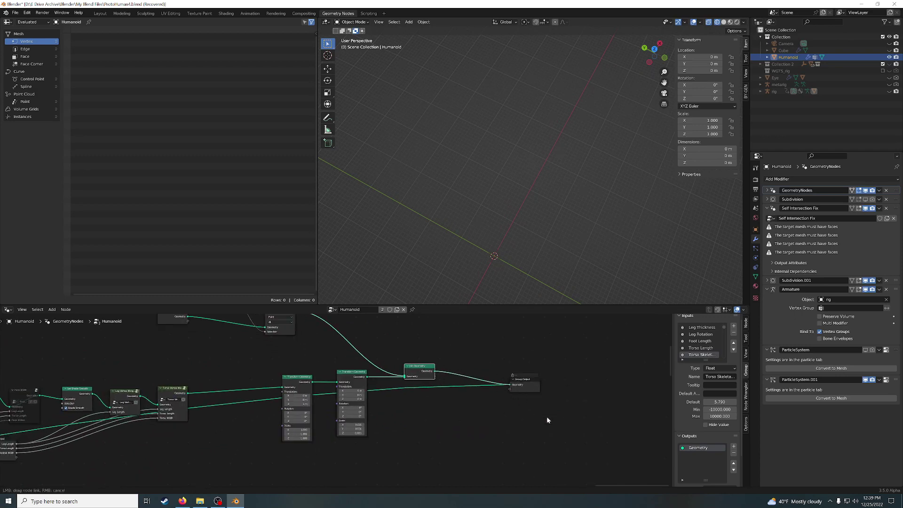
Navigate the Humanoid tree into Fingers and then the Thumb Connection 3.5 group
{"action": "scroll", "coordinate": [537, 409], "scroll_direction": "down", "scroll_amount": 2}
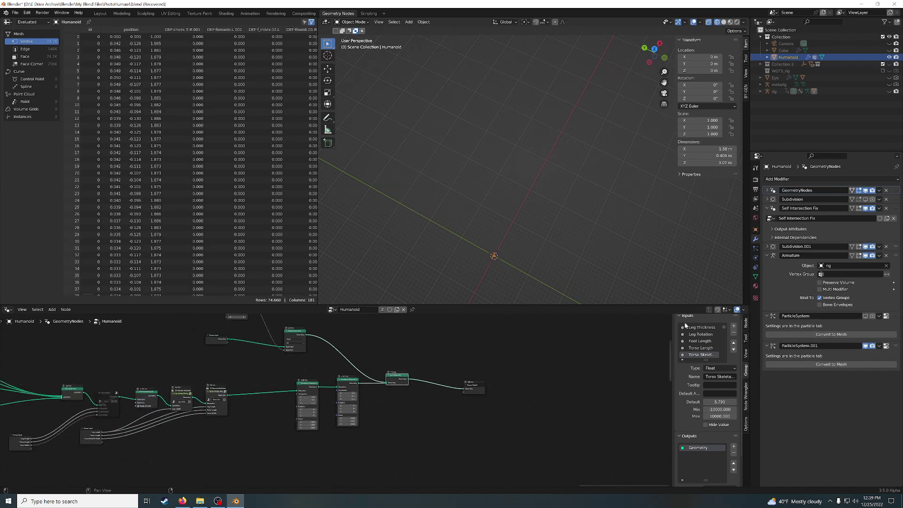
{"action": "scroll", "coordinate": [500, 390], "scroll_direction": "down", "scroll_amount": 2}
{"action": "scroll", "coordinate": [558, 383], "scroll_direction": "up", "scroll_amount": 3}
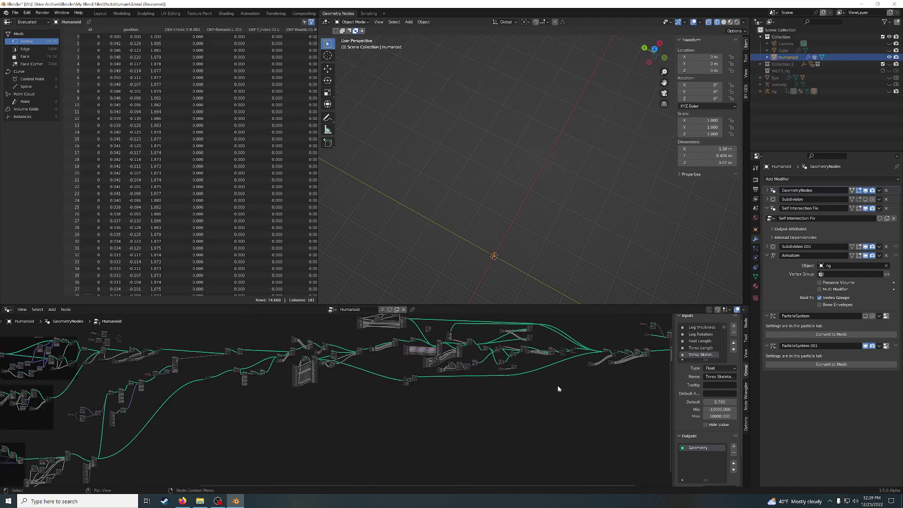
{"action": "middle_click_drag", "start_coordinate": [558, 383], "coordinate": [424, 397]}
{"action": "scroll", "coordinate": [340, 417], "scroll_direction": "up", "scroll_amount": 2}
{"action": "mouse_move", "coordinate": [340, 417]}
{"action": "middle_mouse_down"}
{"action": "mouse_move", "coordinate": [410, 418]}
{"action": "mouse_move", "coordinate": [427, 439]}
{"action": "middle_mouse_up"}
{"action": "scroll", "coordinate": [412, 435], "scroll_direction": "up", "scroll_amount": 2}
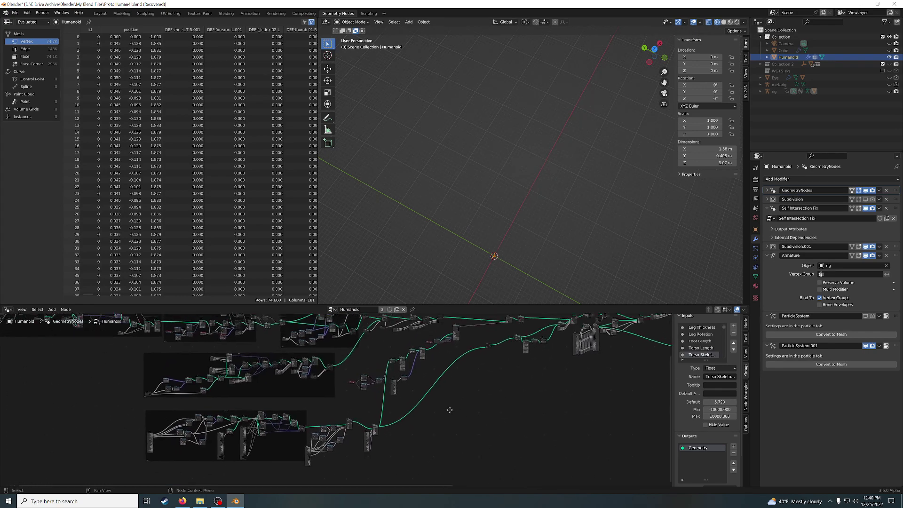
{"action": "scroll", "coordinate": [459, 387], "scroll_direction": "up", "scroll_amount": 2}
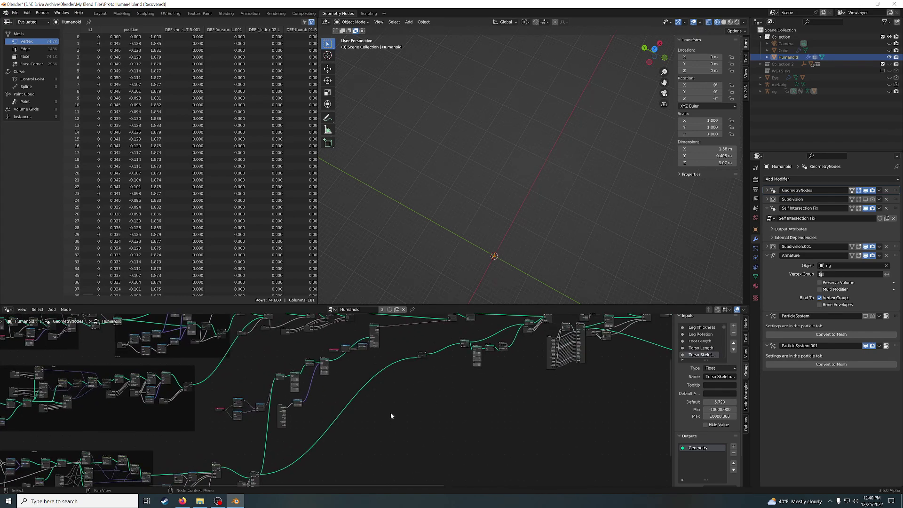
{"action": "scroll", "coordinate": [366, 437], "scroll_direction": "up", "scroll_amount": 2}
{"action": "scroll", "coordinate": [374, 427], "scroll_direction": "up", "scroll_amount": 2}
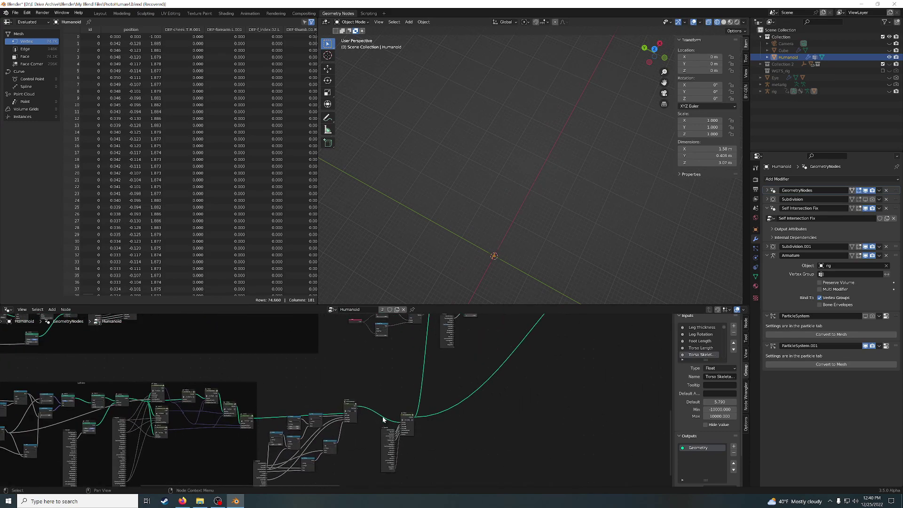
{"action": "scroll", "coordinate": [382, 416], "scroll_direction": "up", "scroll_amount": 2}
{"action": "left_click", "coordinate": [365, 405]}
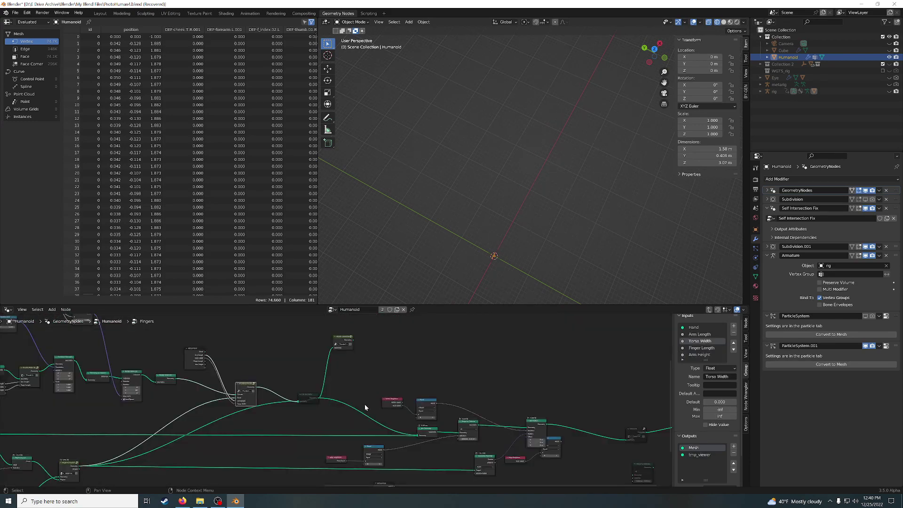
{"action": "left_click", "coordinate": [253, 387]}
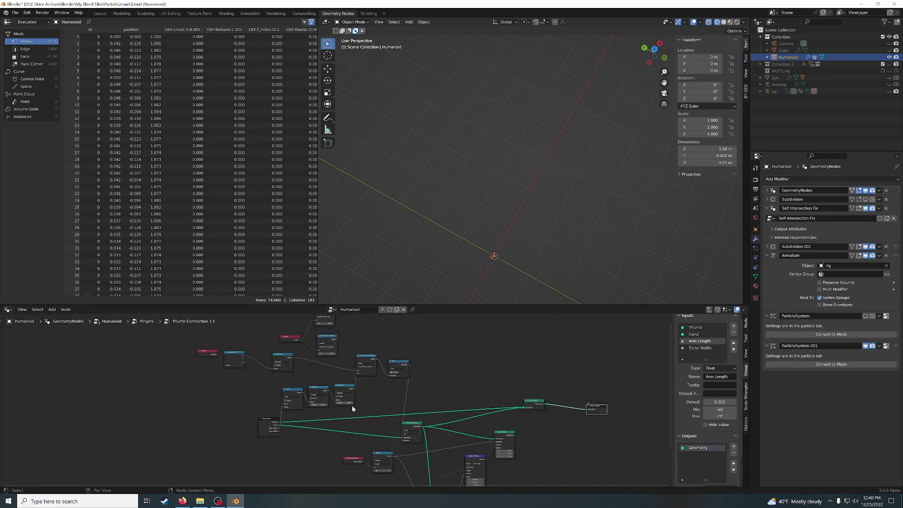
Detach the Multiply node from Add and Subtract and delete it
{"action": "scroll", "coordinate": [362, 406], "scroll_direction": "up", "scroll_amount": 2}
{"action": "left_click", "coordinate": [295, 378]}
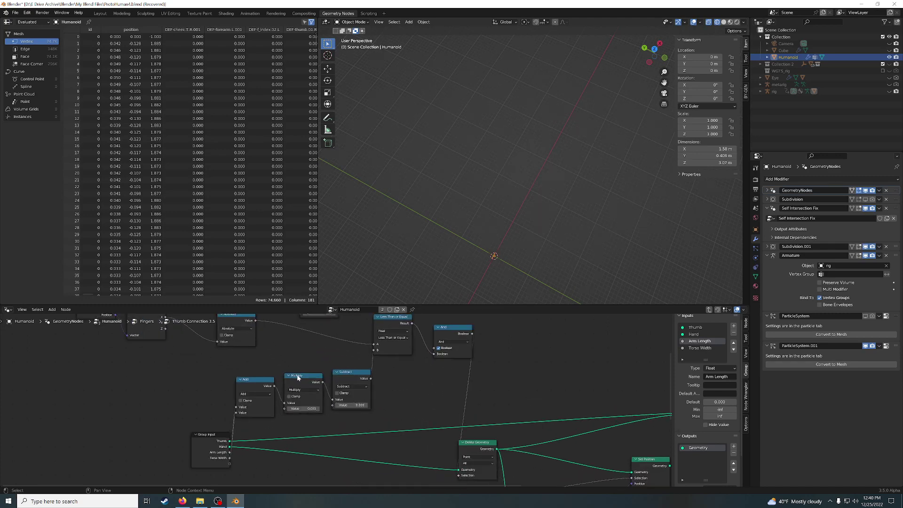
{"action": "left_click", "coordinate": [177, 380]}
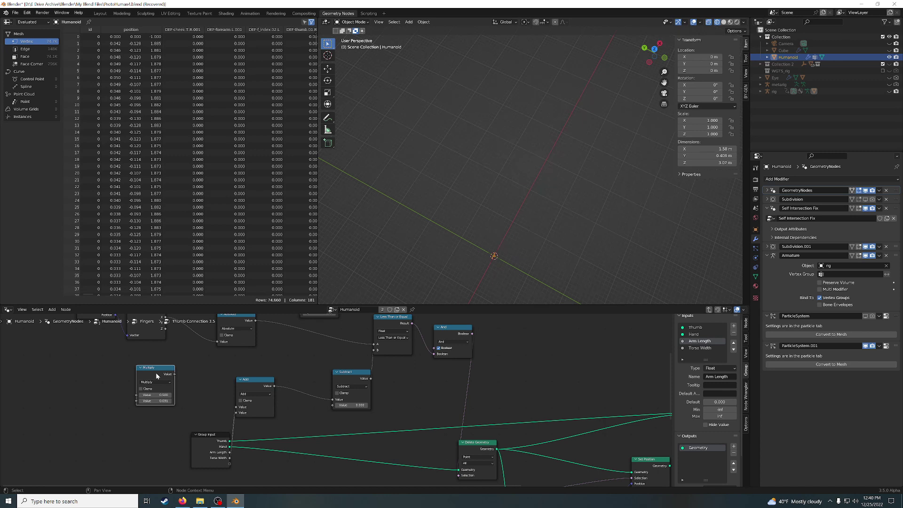
{"action": "key", "text": "x"}
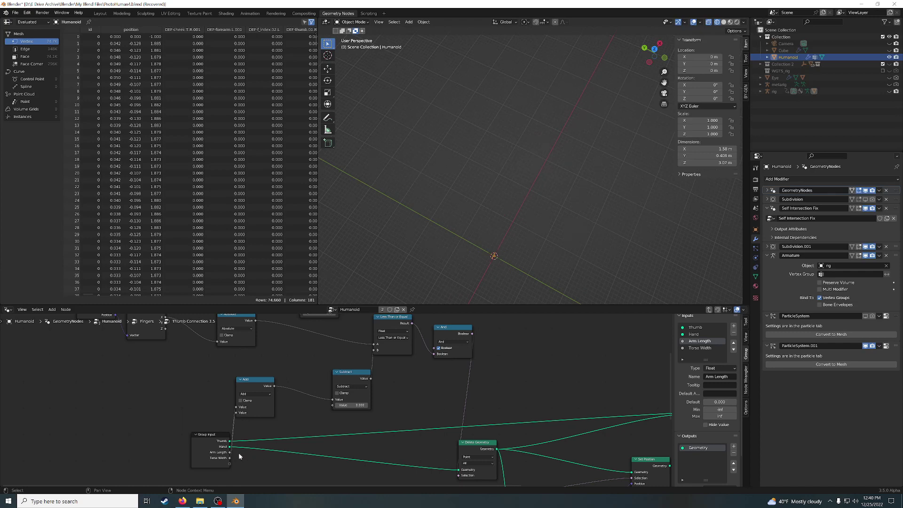
Add a Multiply math node fed by the Group Input's Arm Length
{"action": "left_click_drag", "start_coordinate": [230, 452], "coordinate": [292, 413]}
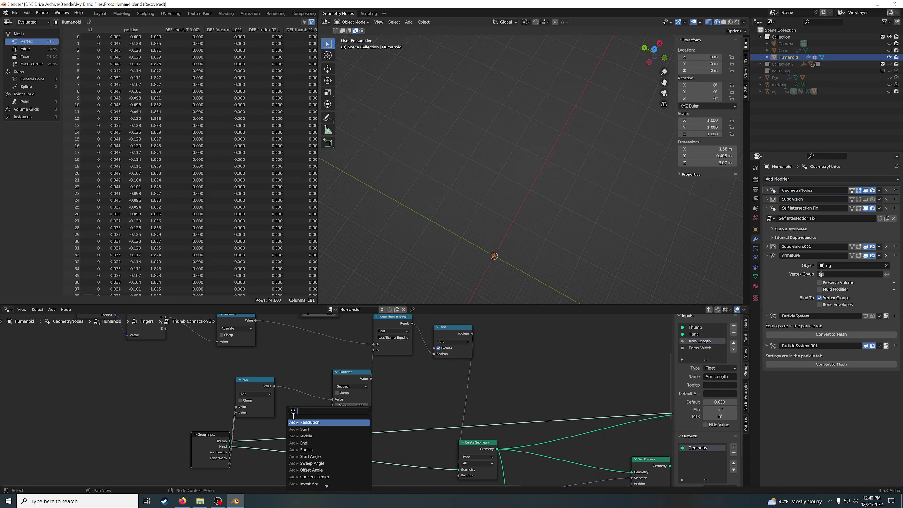
{"action": "type", "text": "'"}
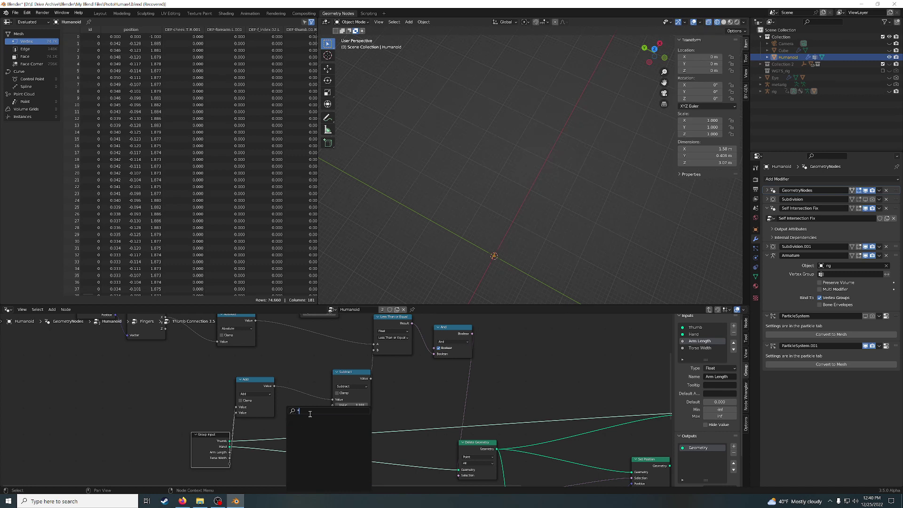
{"action": "key", "text": "BackSpace"}
{"action": "type", "text": "mu"}
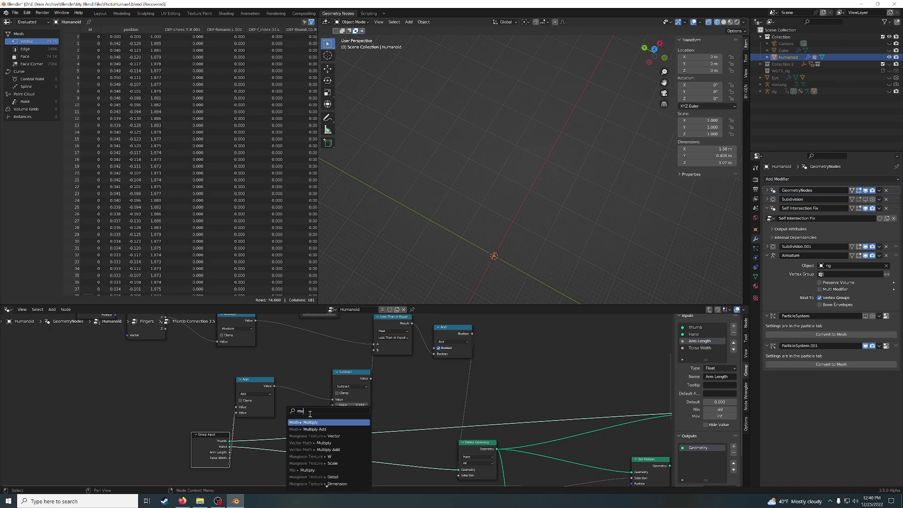
{"action": "left_click", "coordinate": [313, 421]}
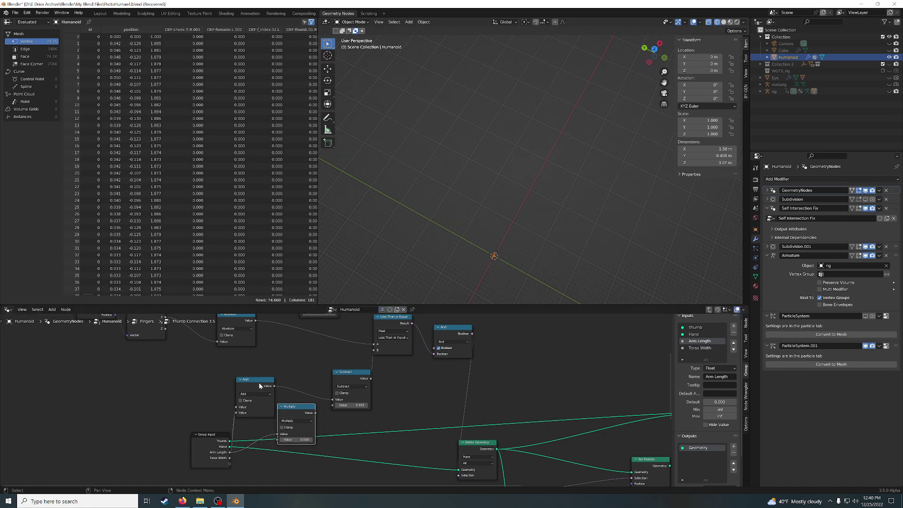
Arrange the Add, Multiply and Subtract nodes together beside each other
{"action": "left_click_drag", "start_coordinate": [258, 386], "coordinate": [289, 360]}
{"action": "left_click_drag", "start_coordinate": [287, 406], "coordinate": [274, 394]}
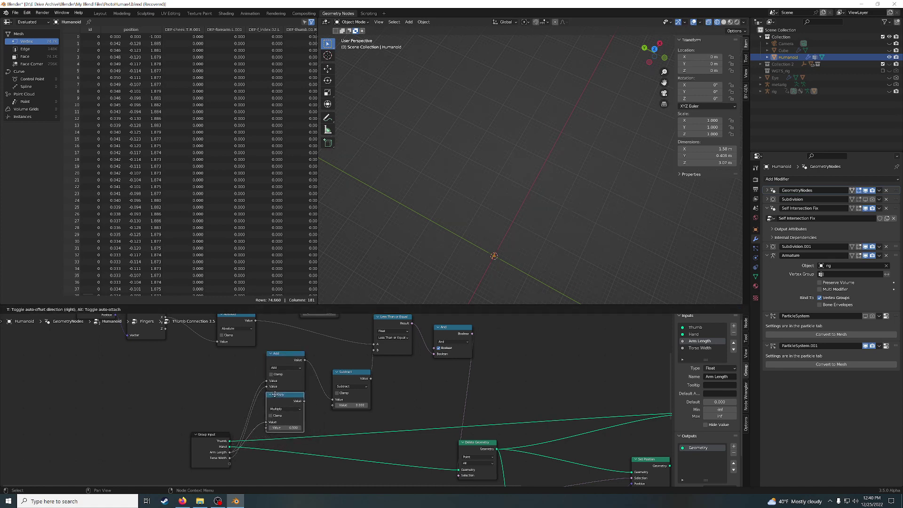
{"action": "left_click_drag", "start_coordinate": [342, 373], "coordinate": [333, 356]}
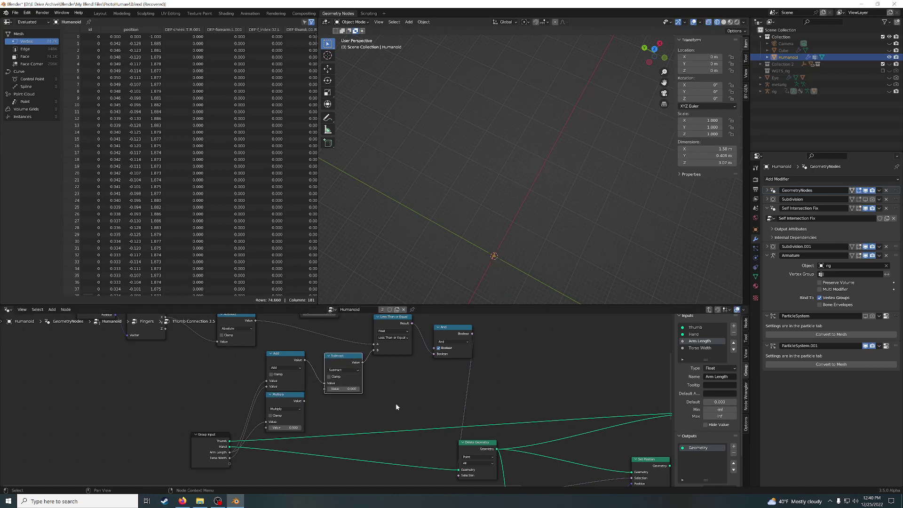
Shift the Separate XYZ and Position nodes to the right
{"action": "scroll", "coordinate": [336, 398], "scroll_direction": "down", "scroll_amount": 2}
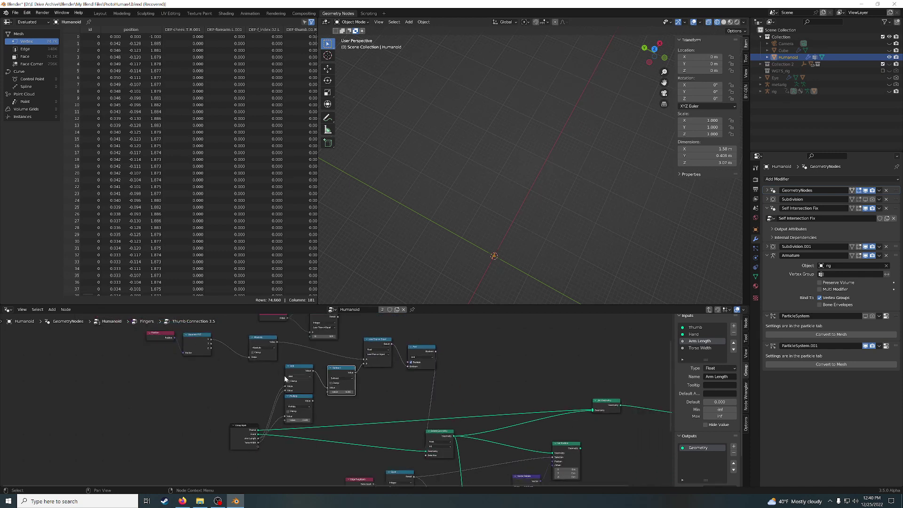
{"action": "left_click_drag", "start_coordinate": [193, 335], "coordinate": [215, 338]}
{"action": "left_click_drag", "start_coordinate": [156, 333], "coordinate": [172, 341]}
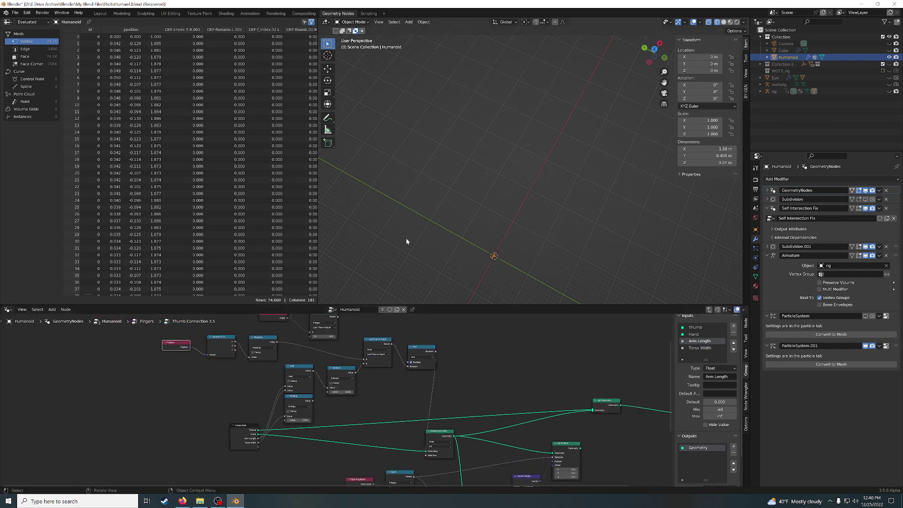
Switch the viewport to Material Preview and orbit to study the humanoid's arm and hand
{"action": "middle_click_drag", "start_coordinate": [404, 240], "coordinate": [521, 251]}
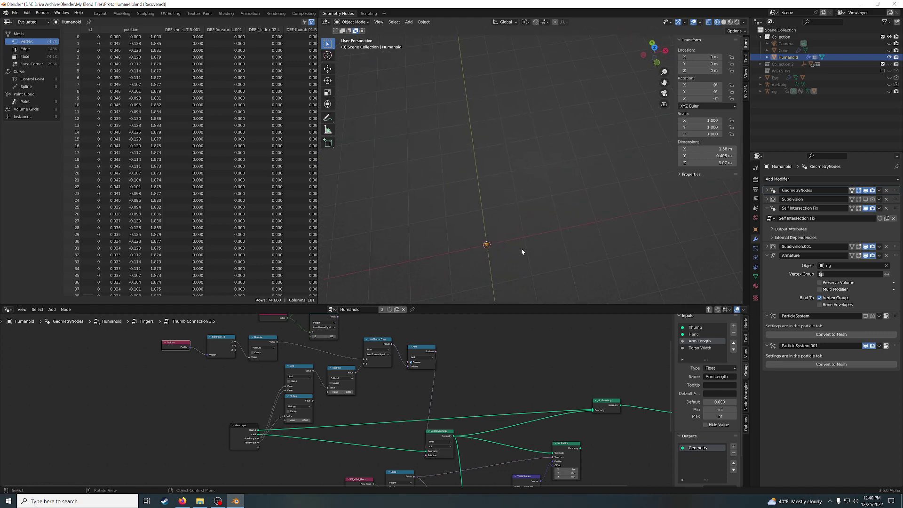
{"action": "scroll", "coordinate": [470, 226], "scroll_direction": "up", "scroll_amount": 2}
{"action": "scroll", "coordinate": [522, 198], "scroll_direction": "up", "scroll_amount": 3}
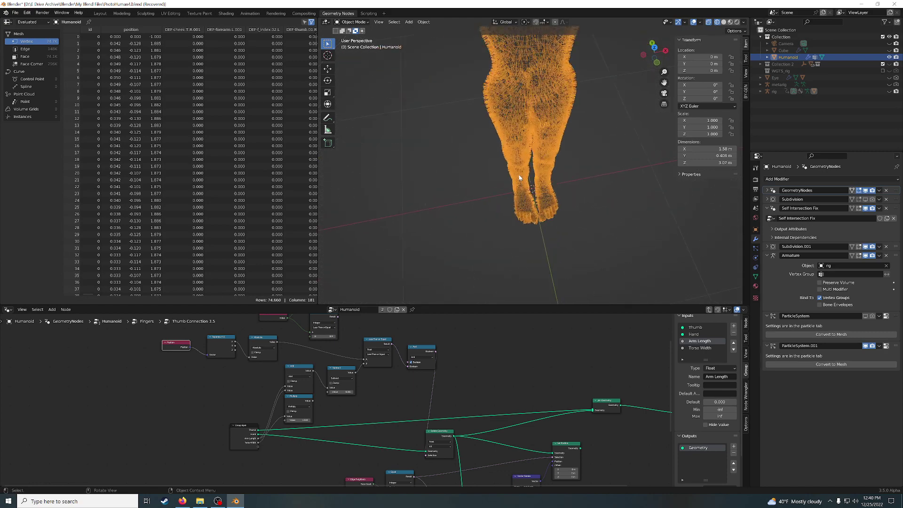
{"action": "middle_click_drag", "start_coordinate": [572, 157], "coordinate": [603, 213]}
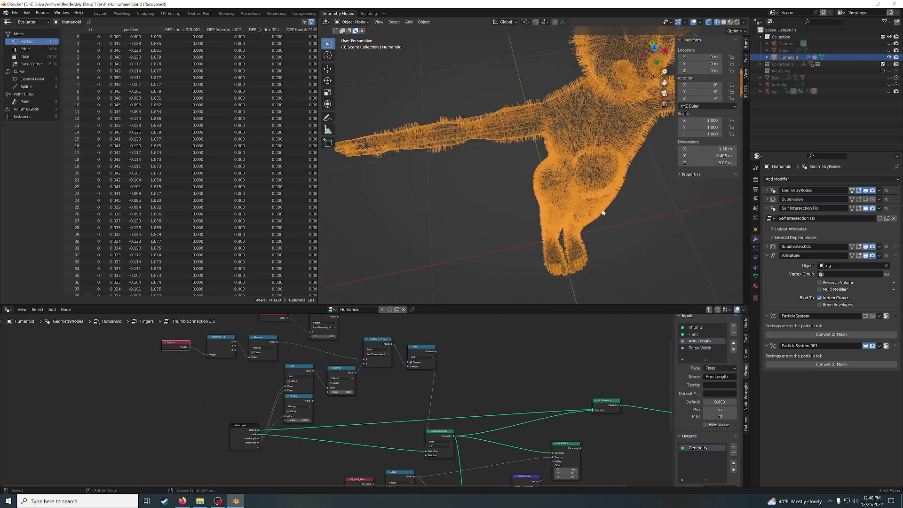
{"action": "left_click", "coordinate": [729, 23]}
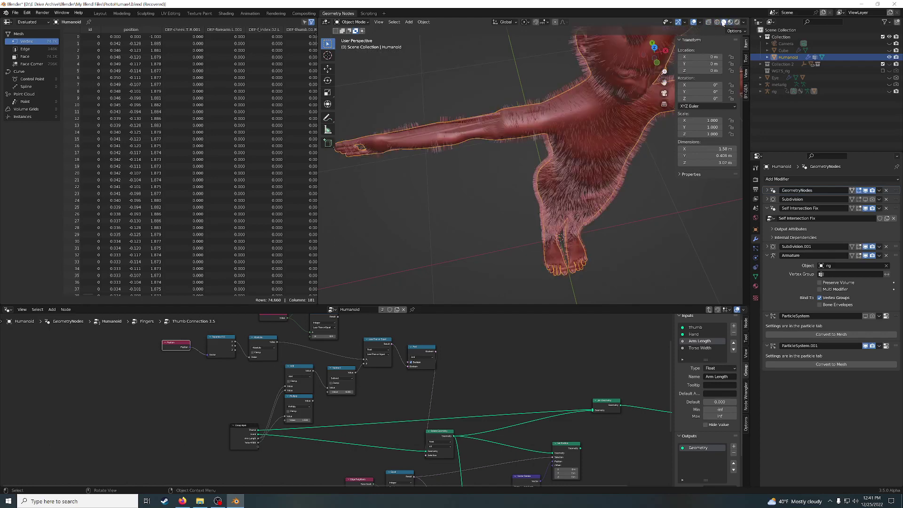
{"action": "middle_click_drag", "start_coordinate": [549, 125], "coordinate": [526, 154]}
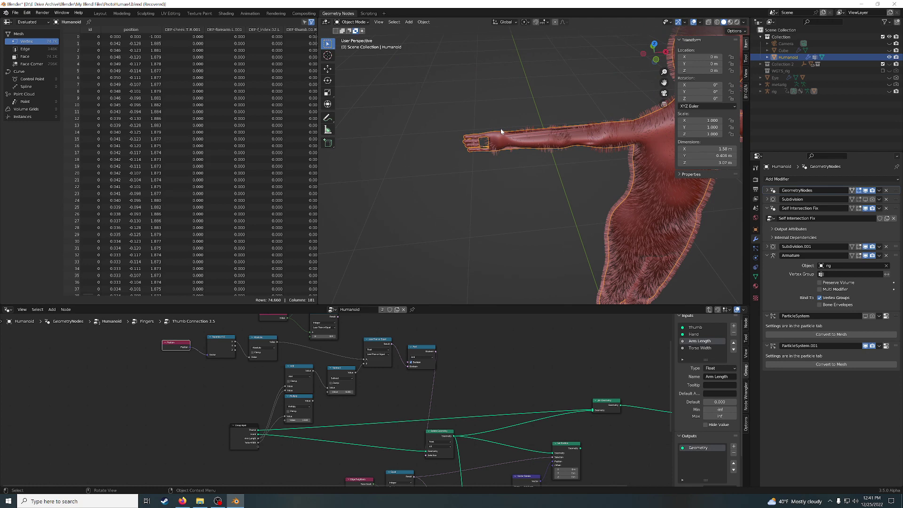
{"action": "middle_click_drag", "start_coordinate": [528, 160], "coordinate": [549, 197]}
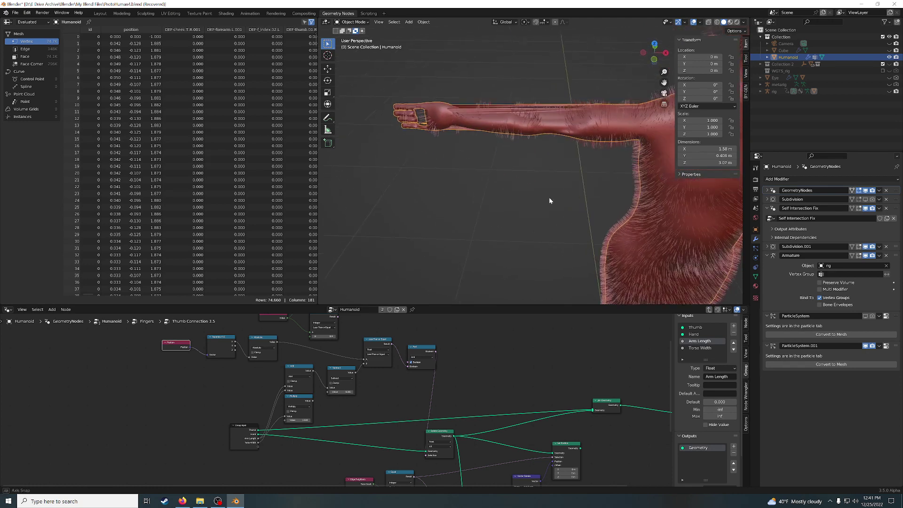
{"action": "scroll", "coordinate": [554, 356], "scroll_direction": "down", "scroll_amount": 2}
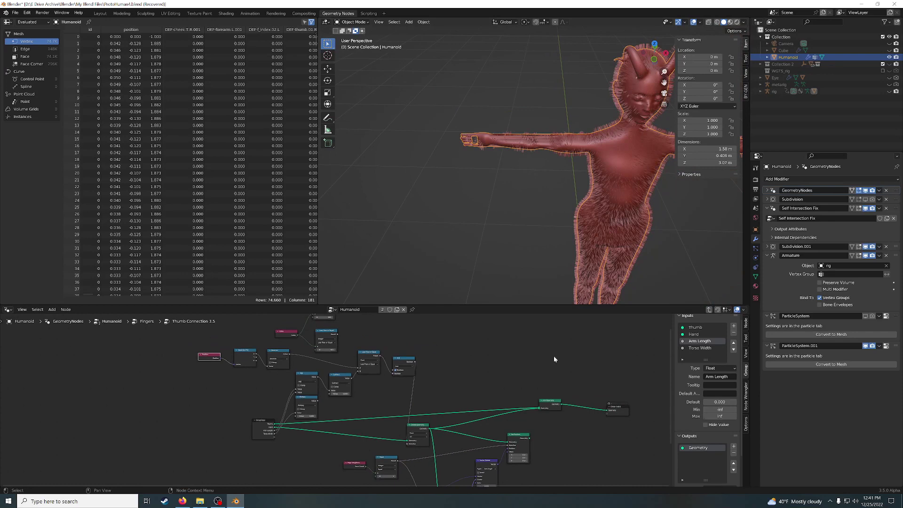
Peek inside the Thumb Connection 3.5 group, then return to the Fingers tree
{"action": "left_click", "coordinate": [709, 310]}
{"action": "middle_click_drag", "start_coordinate": [345, 431], "coordinate": [391, 419]}
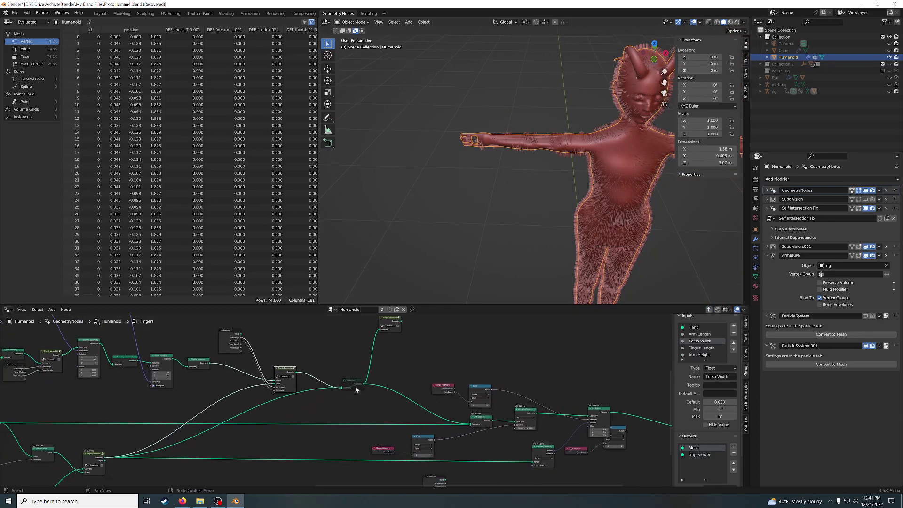
{"action": "middle_click_drag", "start_coordinate": [356, 389], "coordinate": [407, 427]}
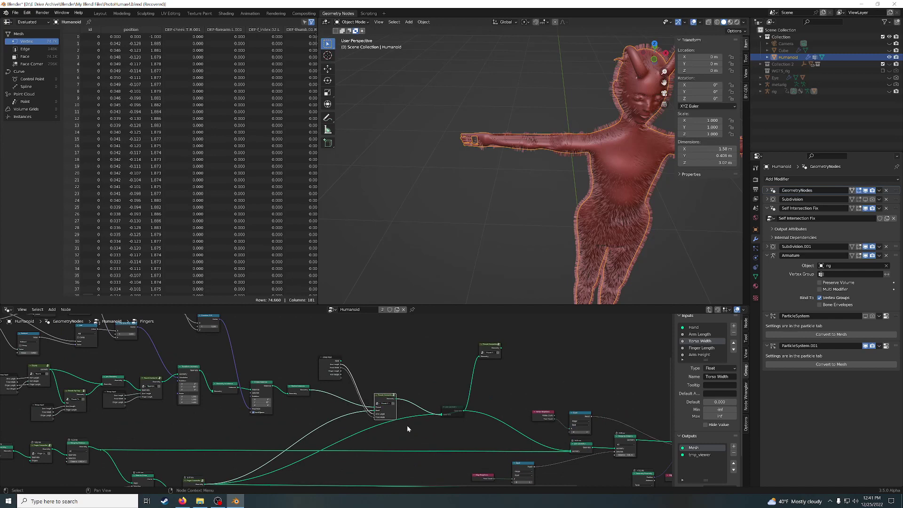
{"action": "left_click", "coordinate": [395, 396]}
{"action": "middle_click_drag", "start_coordinate": [585, 429], "coordinate": [563, 408]}
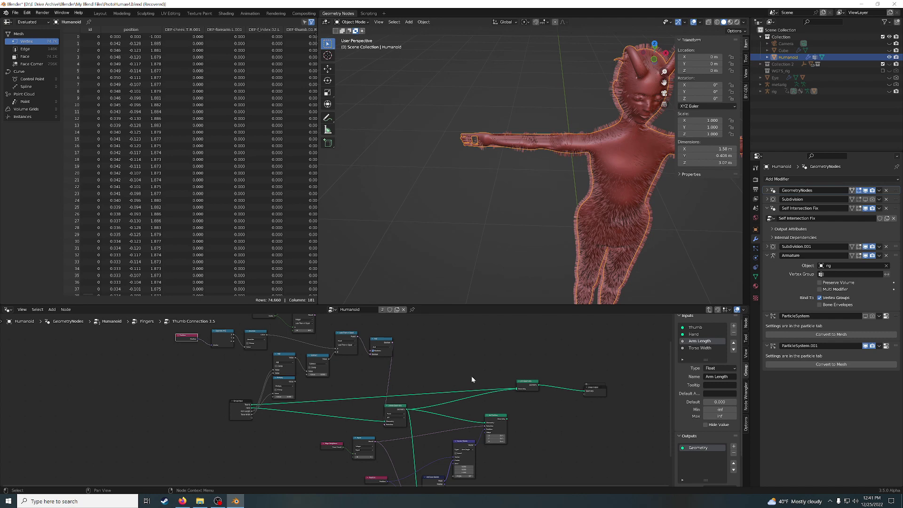
{"action": "key", "text": "Tab"}
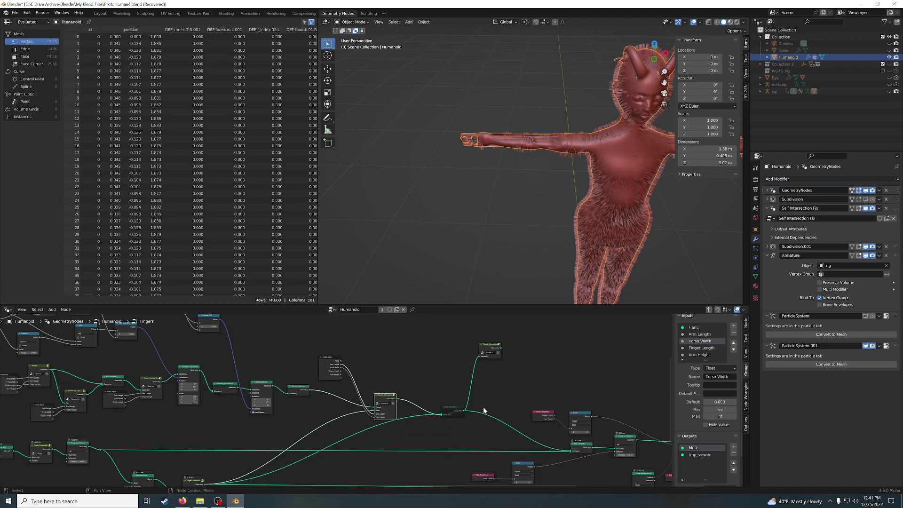
Preview the Realize Instances output in the Viewer and frame it
{"action": "left_click", "coordinate": [309, 391], "text": "ctrl+shift"}
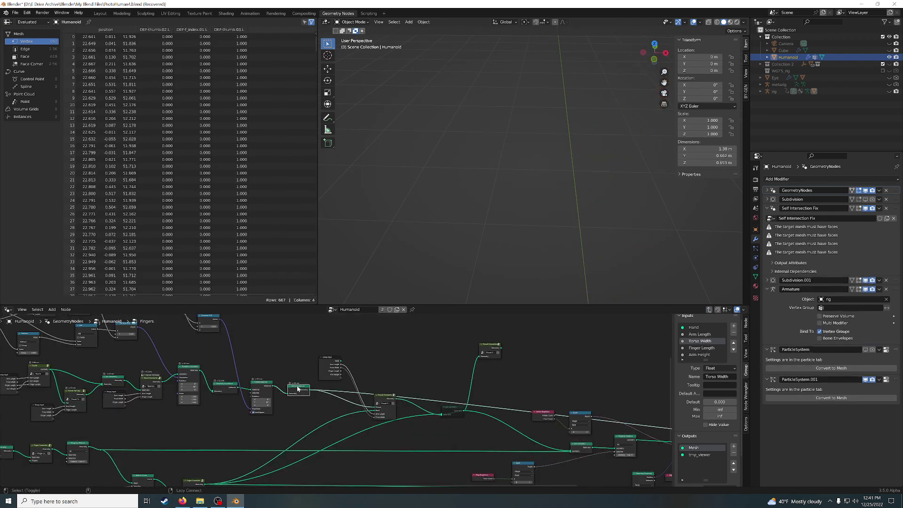
{"action": "key", "text": "KP_Decimal"}
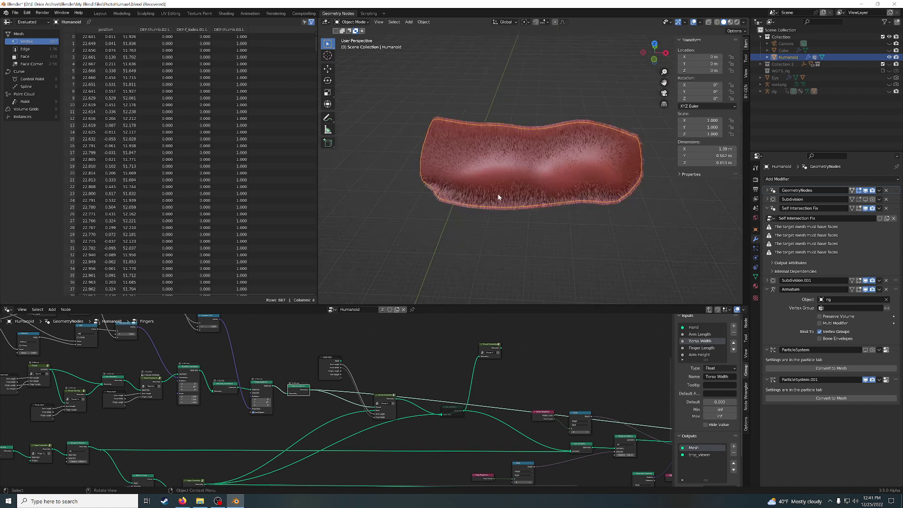
{"action": "left_click", "coordinate": [383, 398]}
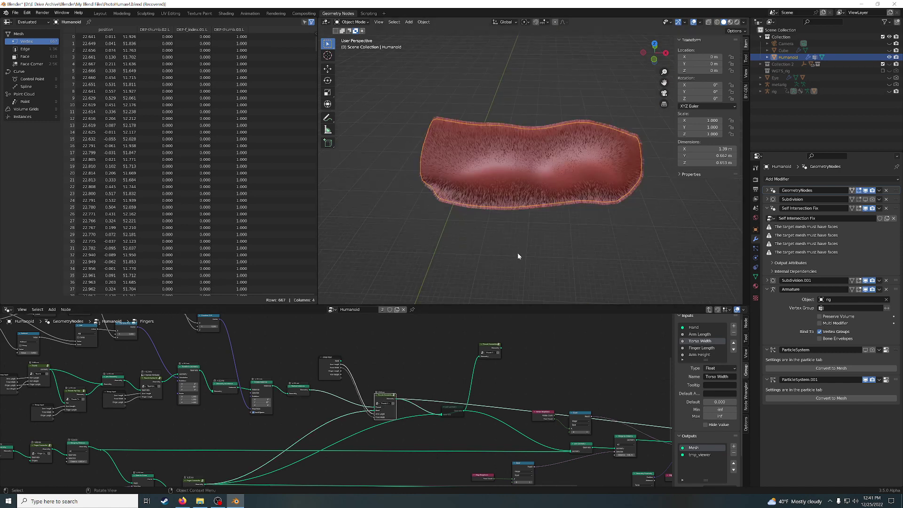
{"action": "scroll", "coordinate": [465, 281], "scroll_direction": "down", "scroll_amount": 3}
{"action": "scroll", "coordinate": [475, 262], "scroll_direction": "down", "scroll_amount": 4}
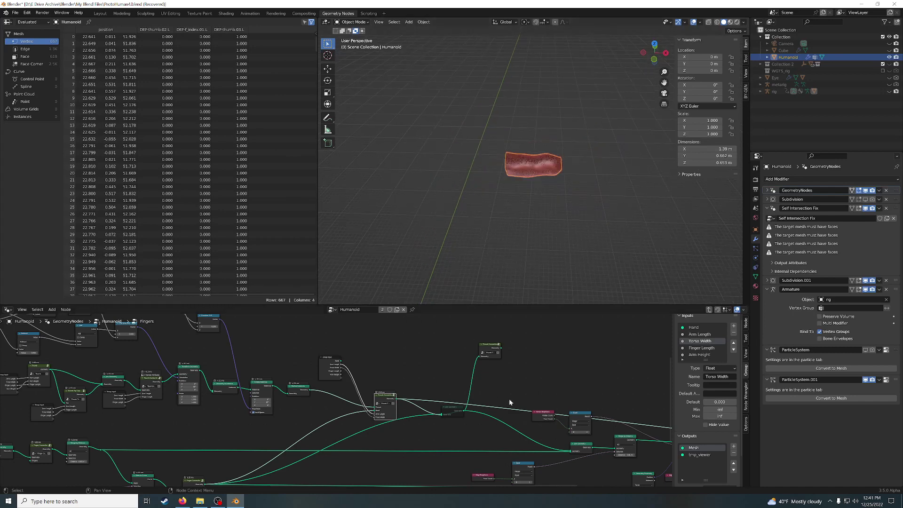
Preview the joined arm and hand geometry from the Join Geometry node
{"action": "middle_click_drag", "start_coordinate": [520, 324], "coordinate": [411, 362]}
{"action": "left_click", "coordinate": [462, 423], "text": "ctrl+shift"}
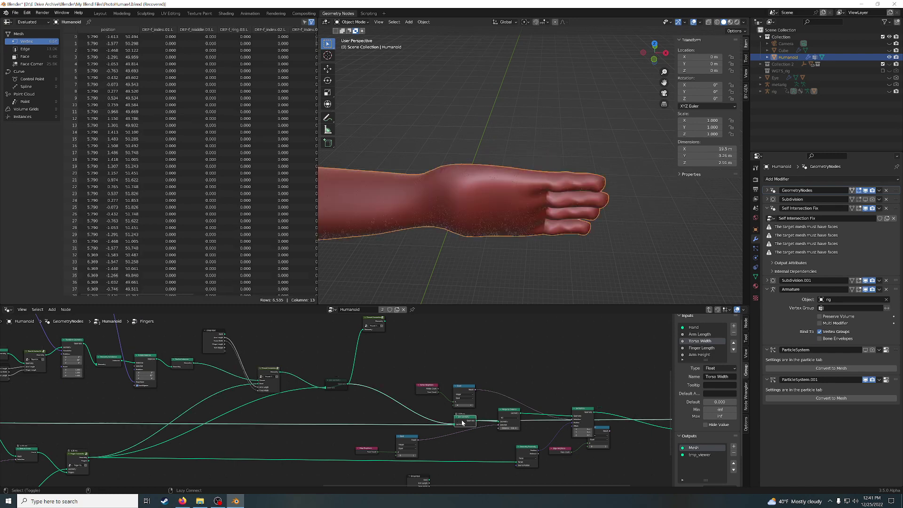
{"action": "scroll", "coordinate": [487, 225], "scroll_direction": "down", "scroll_amount": 2}
{"action": "scroll", "coordinate": [487, 226], "scroll_direction": "down", "scroll_amount": 2}
{"action": "scroll", "coordinate": [488, 226], "scroll_direction": "down", "scroll_amount": 2}
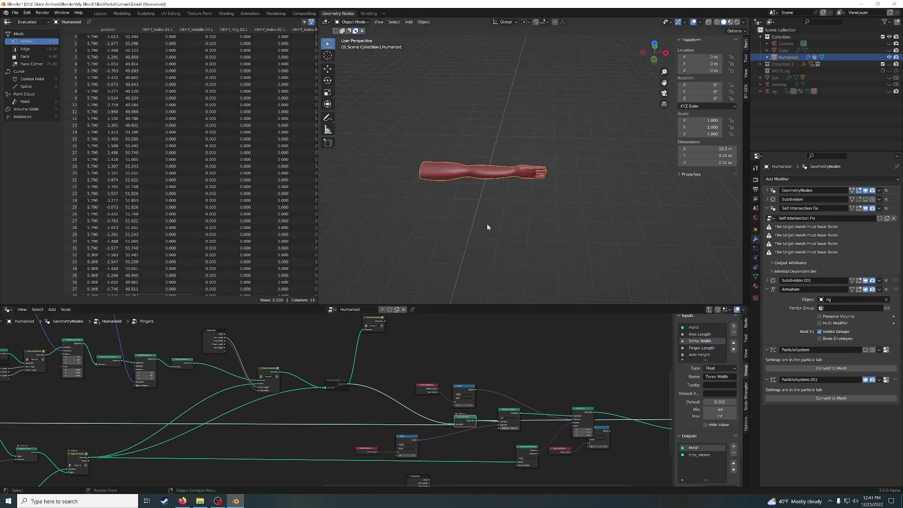
{"action": "scroll", "coordinate": [486, 227], "scroll_direction": "up", "scroll_amount": 1}
{"action": "scroll", "coordinate": [487, 226], "scroll_direction": "up", "scroll_amount": 2}
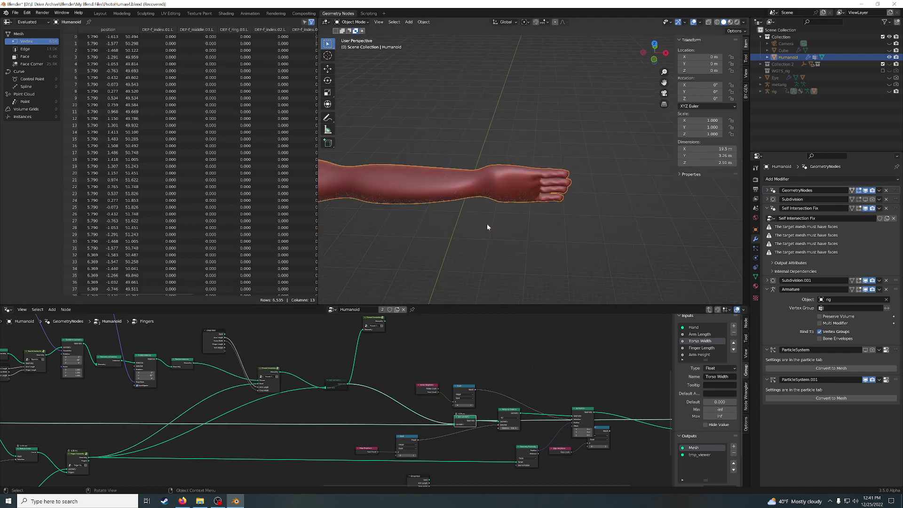
{"action": "scroll", "coordinate": [487, 226], "scroll_direction": "up", "scroll_amount": 2}
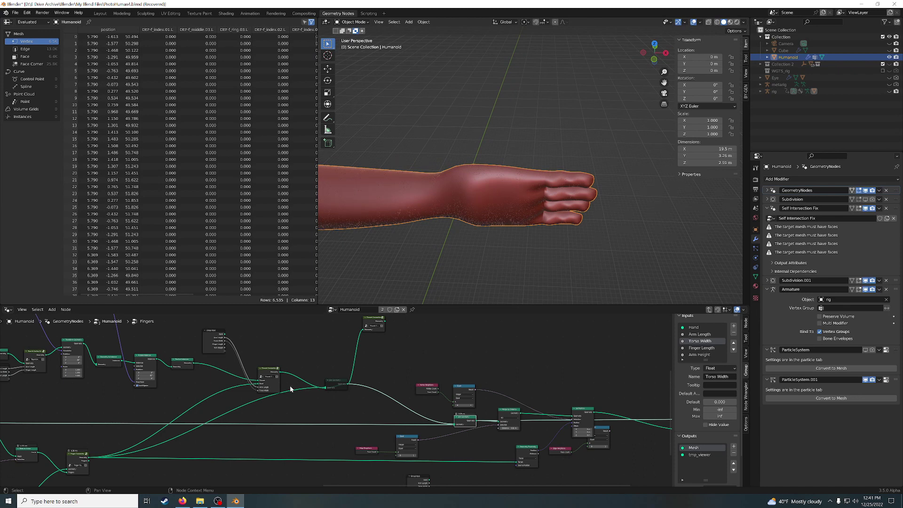
Preview only the Thumb geometry, undoing the link changes around it
{"action": "left_click", "coordinate": [264, 373], "text": "ctrl+shift"}
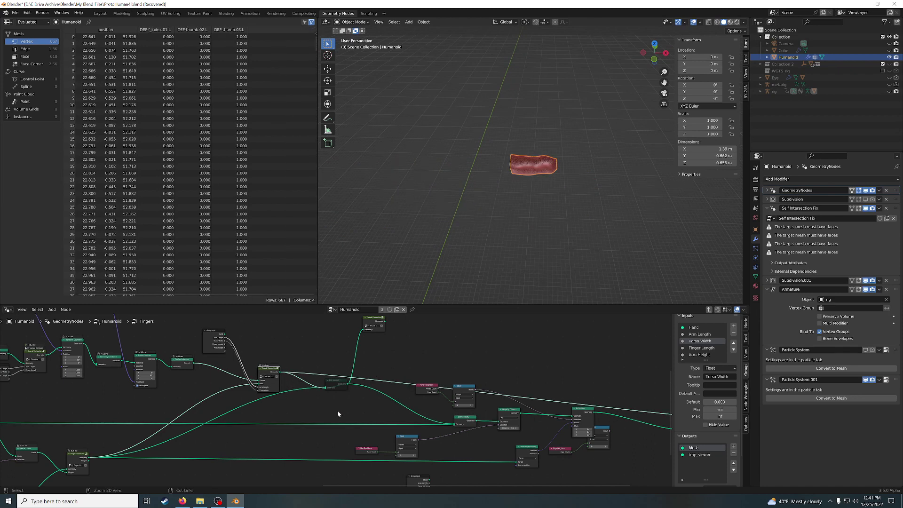
{"action": "key", "text": "ctrl+z"}
{"action": "key", "text": "ctrl+shift+z"}
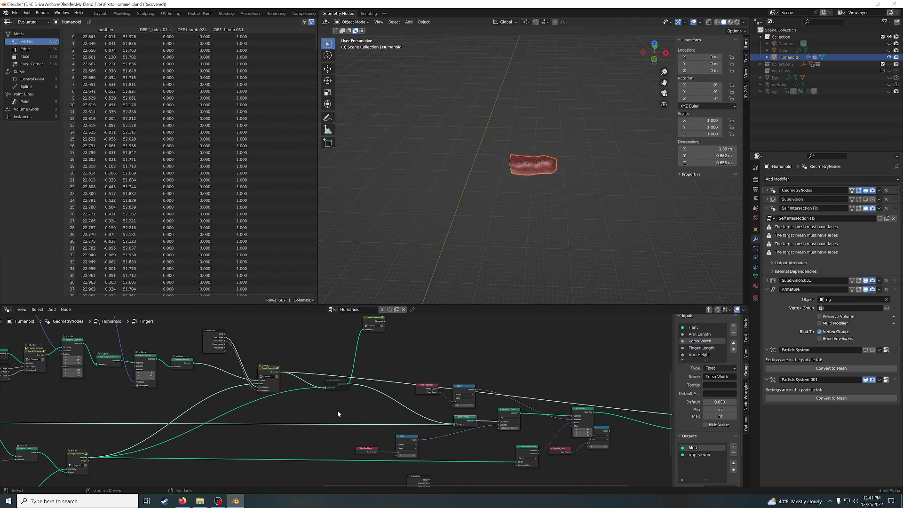
{"action": "key", "text": "ctrl+z"}
{"action": "key", "text": "ctrl+z"}
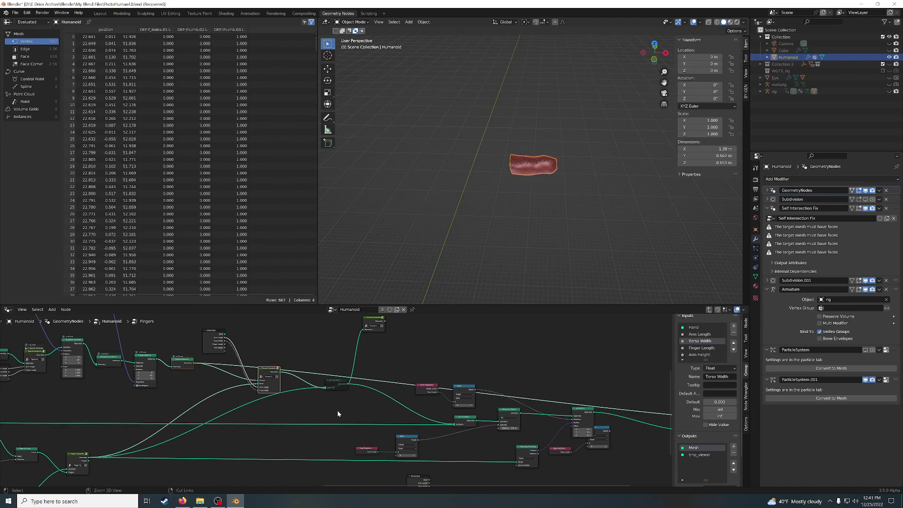
{"action": "key", "text": "ctrl+z"}
{"action": "key", "text": "ctrl+z"}
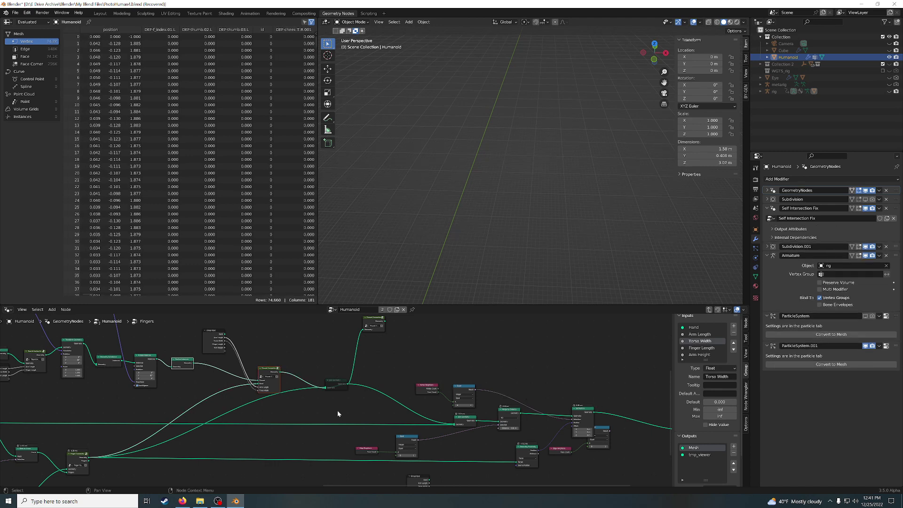
Rewire the thumb links into Join Geometry so the humanoid's arms show again
{"action": "left_click_drag", "start_coordinate": [324, 388], "coordinate": [325, 388]}
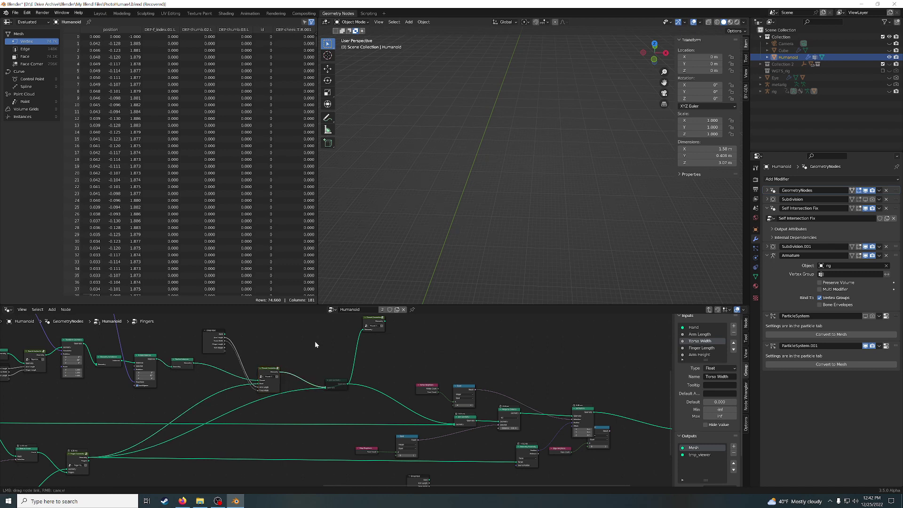
{"action": "left_click_drag", "start_coordinate": [314, 345], "coordinate": [314, 345]}
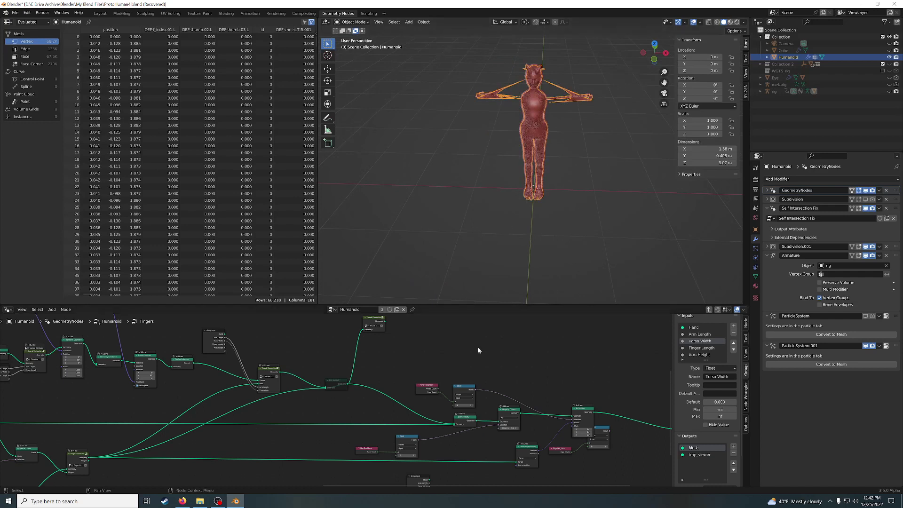
{"action": "key", "text": "ctrl"}
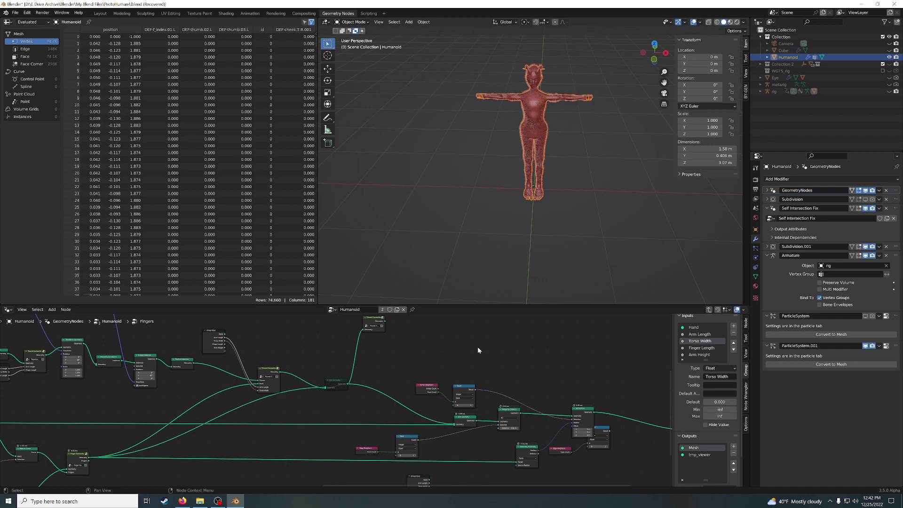
{"action": "scroll", "coordinate": [478, 350], "scroll_direction": "up", "scroll_amount": 1}
{"action": "scroll", "coordinate": [580, 122], "scroll_direction": "up", "scroll_amount": 3}
{"action": "middle_click_drag", "start_coordinate": [580, 122], "coordinate": [575, 238], "text": "shift"}
{"action": "scroll", "coordinate": [579, 198], "scroll_direction": "up", "scroll_amount": 2}
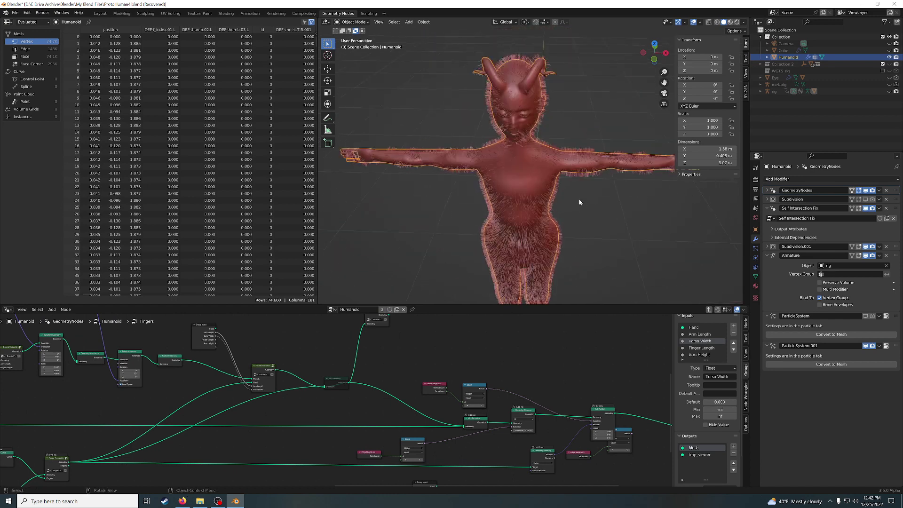
{"action": "scroll", "coordinate": [578, 199], "scroll_direction": "up", "scroll_amount": 2}
{"action": "scroll", "coordinate": [578, 199], "scroll_direction": "up", "scroll_amount": 1}
{"action": "left_click_drag", "start_coordinate": [326, 388], "coordinate": [325, 388]}
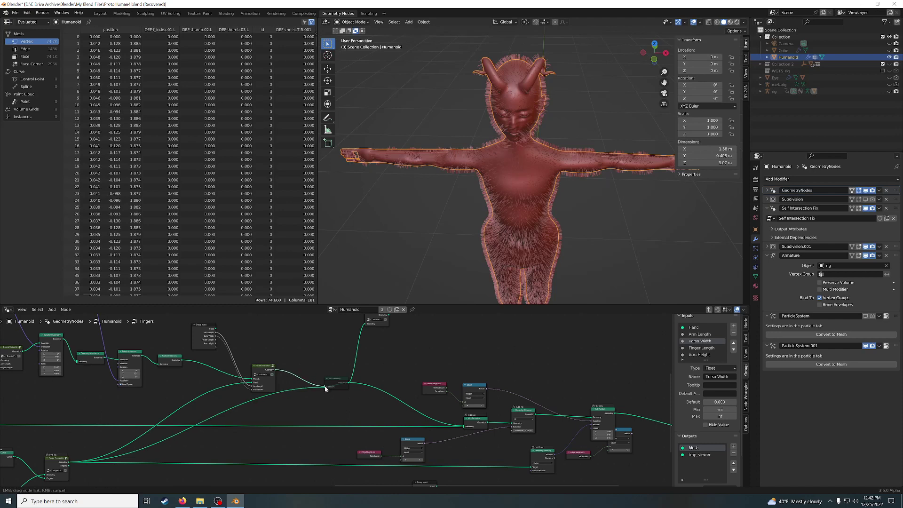
{"action": "left_click_drag", "start_coordinate": [390, 412], "coordinate": [390, 412]}
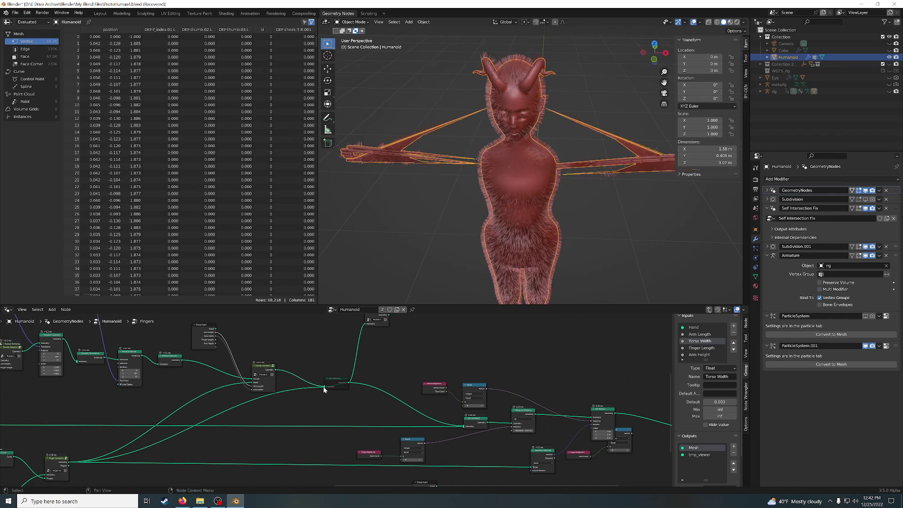
{"action": "left_click_drag", "start_coordinate": [324, 389], "coordinate": [365, 404]}
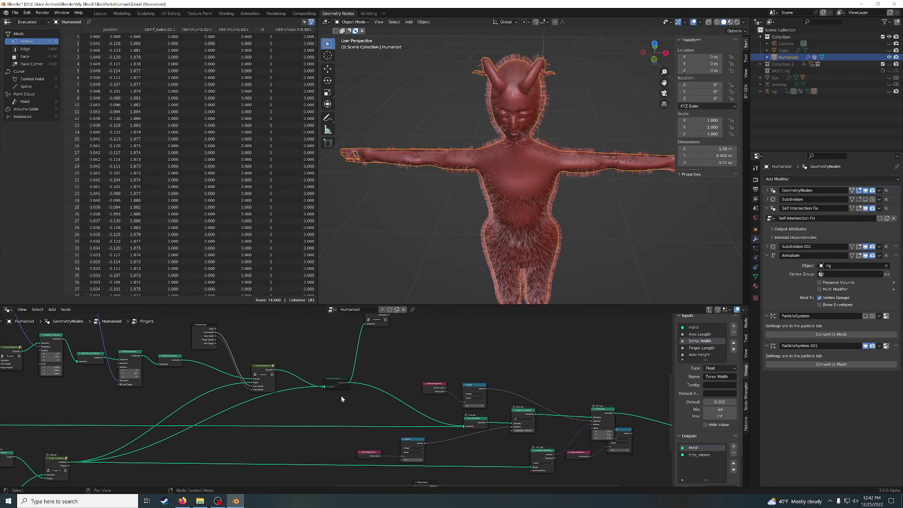
Locate the Thumb Connection node and enter its group
{"action": "scroll", "coordinate": [327, 354], "scroll_direction": "up", "scroll_amount": 1}
{"action": "mouse_move", "coordinate": [327, 355]}
{"action": "middle_mouse_down"}
{"action": "mouse_move", "coordinate": [408, 360]}
{"action": "mouse_move", "coordinate": [431, 378]}
{"action": "middle_mouse_up"}
{"action": "scroll", "coordinate": [391, 360], "scroll_direction": "up", "scroll_amount": 1}
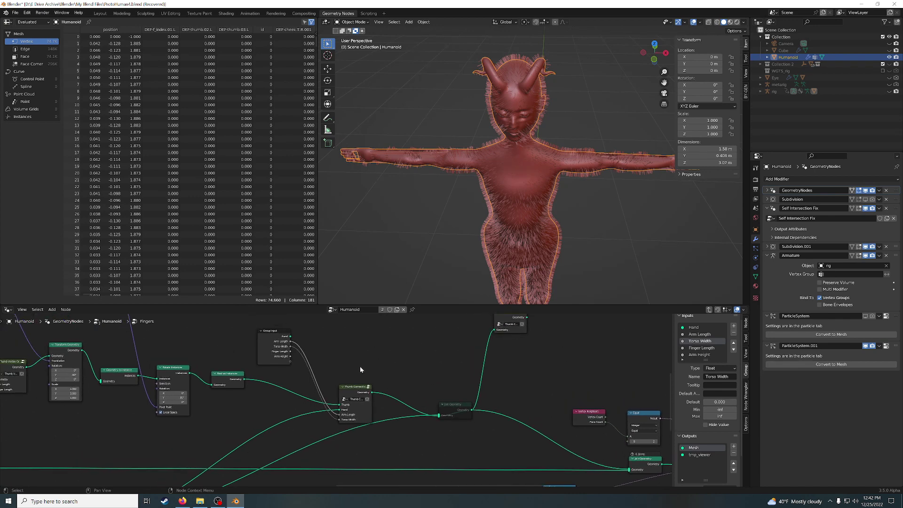
{"action": "middle_click_drag", "start_coordinate": [364, 370], "coordinate": [396, 382]}
{"action": "scroll", "coordinate": [395, 382], "scroll_direction": "up", "scroll_amount": 1}
{"action": "scroll", "coordinate": [395, 382], "scroll_direction": "up", "scroll_amount": 1}
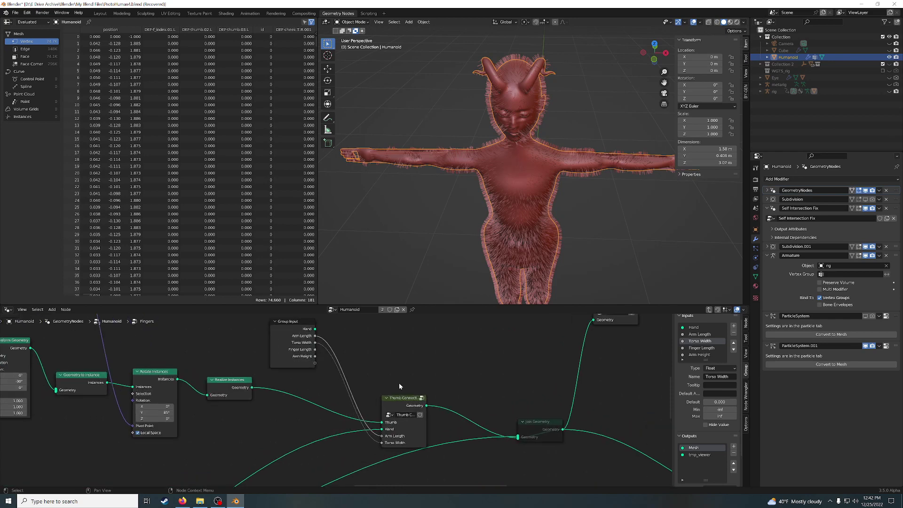
{"action": "left_click", "coordinate": [421, 397]}
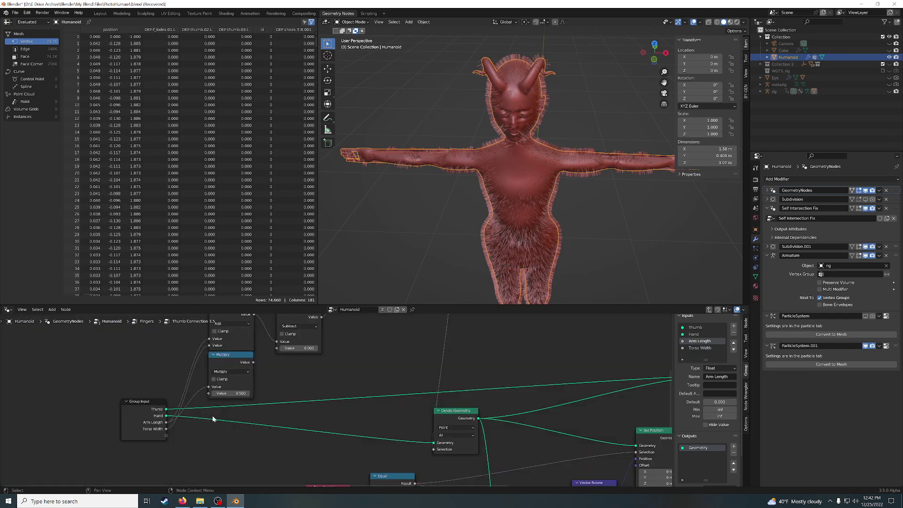
{"action": "scroll", "coordinate": [377, 410], "scroll_direction": "down", "scroll_amount": 2}
{"action": "scroll", "coordinate": [385, 408], "scroll_direction": "down", "scroll_amount": 1}
{"action": "scroll", "coordinate": [390, 407], "scroll_direction": "down", "scroll_amount": 1}
{"action": "scroll", "coordinate": [397, 408], "scroll_direction": "down", "scroll_amount": 1}
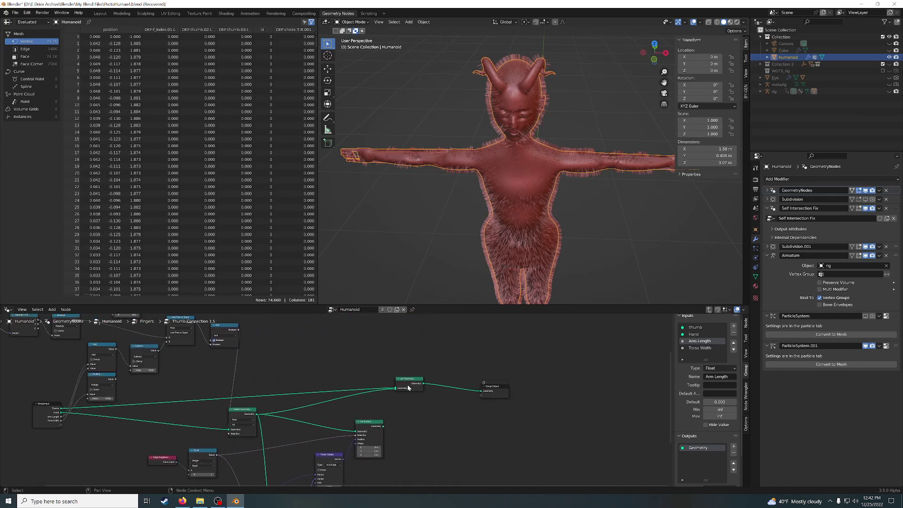
Preview the group's Join Geometry output, then undo the temporary viewer preview
{"action": "left_click", "coordinate": [407, 385], "text": "ctrl+shift"}
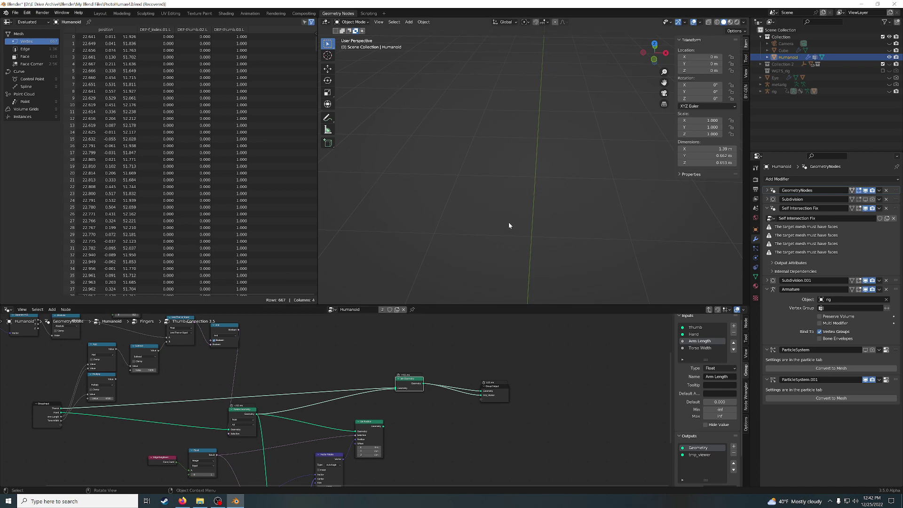
{"action": "scroll", "coordinate": [509, 222], "scroll_direction": "down", "scroll_amount": 3}
{"action": "mouse_move", "coordinate": [509, 222]}
{"action": "middle_mouse_down"}
{"action": "mouse_move", "coordinate": [670, 206]}
{"action": "mouse_move", "coordinate": [563, 208]}
{"action": "middle_mouse_up"}
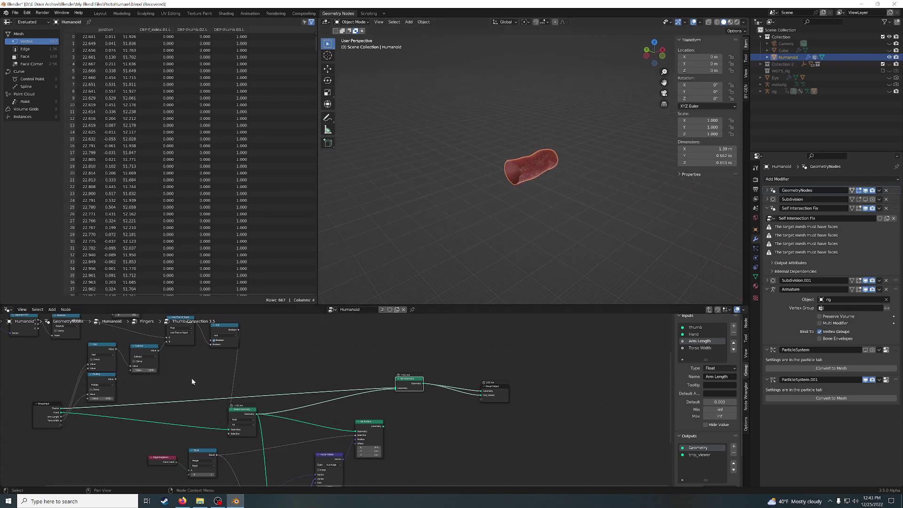
{"action": "key", "text": "ctrl"}
{"action": "key", "text": "ctrl+z"}
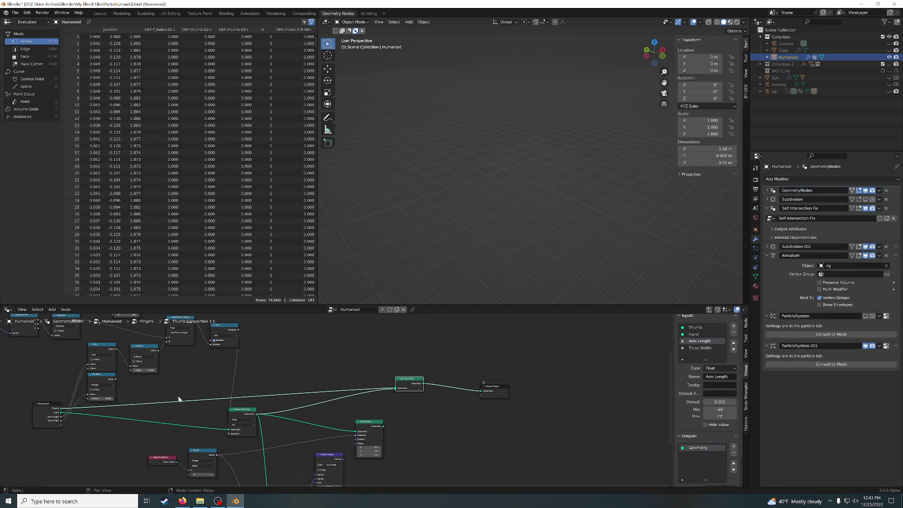
{"action": "scroll", "coordinate": [130, 398], "scroll_direction": "up", "scroll_amount": 1}
{"action": "scroll", "coordinate": [128, 388], "scroll_direction": "up", "scroll_amount": 1}
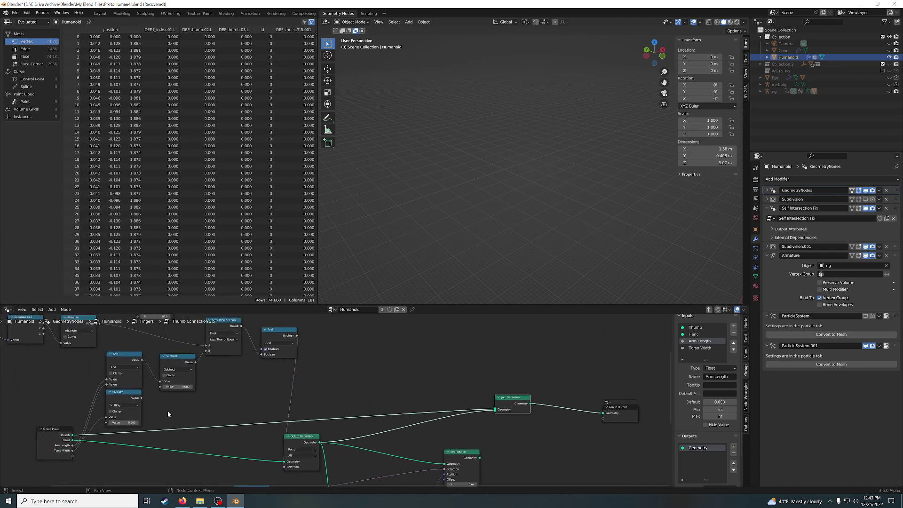
{"action": "left_click_drag", "start_coordinate": [141, 398], "coordinate": [159, 415]}
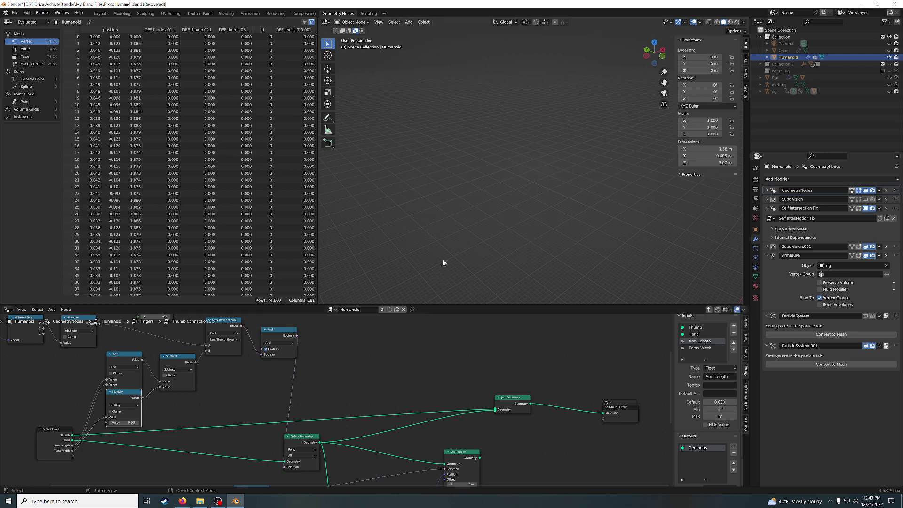
Re-preview Join Geometry and try Multiply factors 2 and 0.3 before settling on 0.4
{"action": "left_click", "coordinate": [515, 405], "text": "ctrl+shift"}
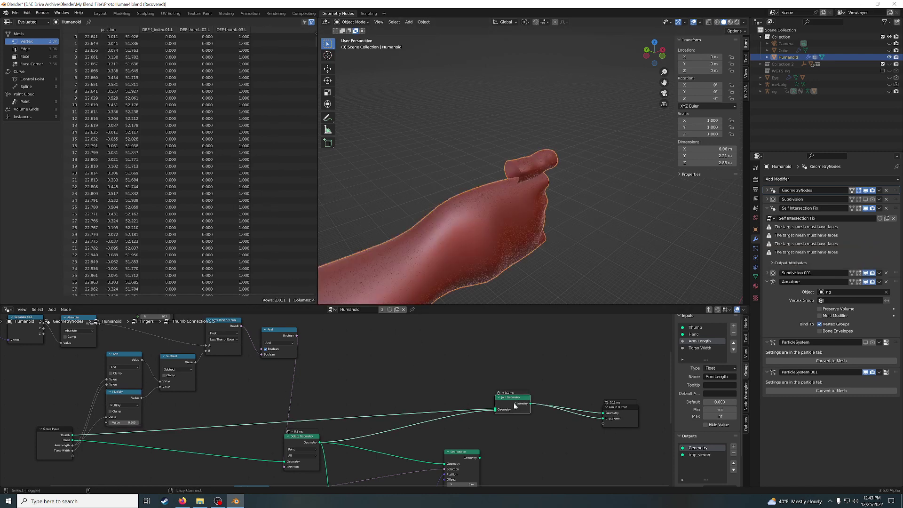
{"action": "middle_click_drag", "start_coordinate": [510, 258], "coordinate": [626, 253]}
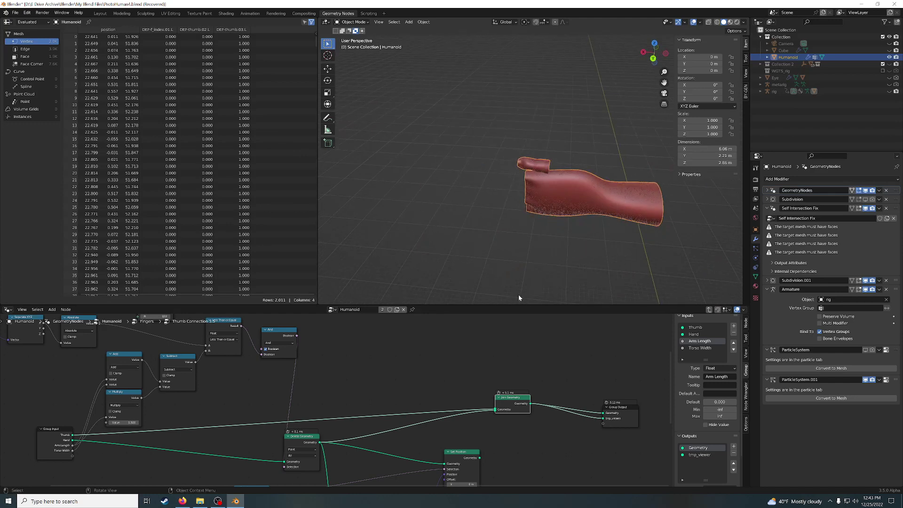
{"action": "left_click", "coordinate": [126, 423]}
{"action": "key", "text": "Return"}
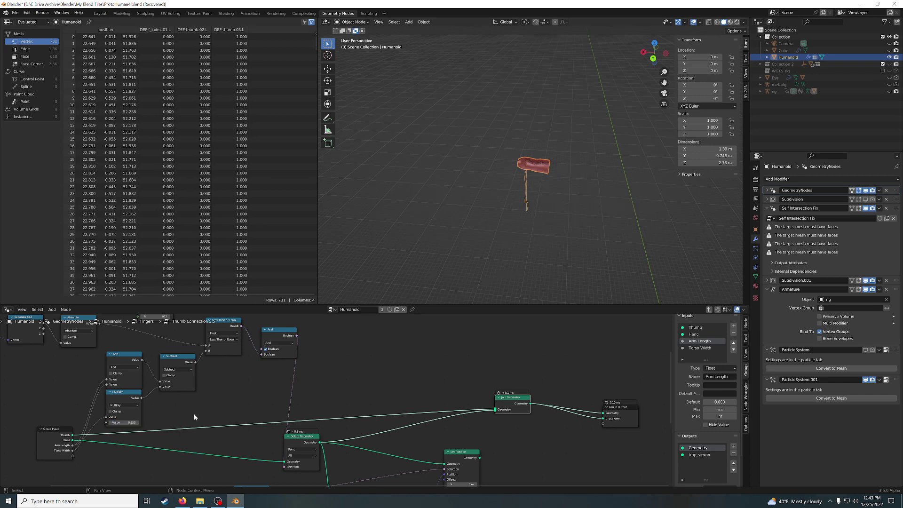
{"action": "left_click", "coordinate": [130, 422]}
{"action": "key", "text": "BackSpace"}
{"action": "key", "text": "Return"}
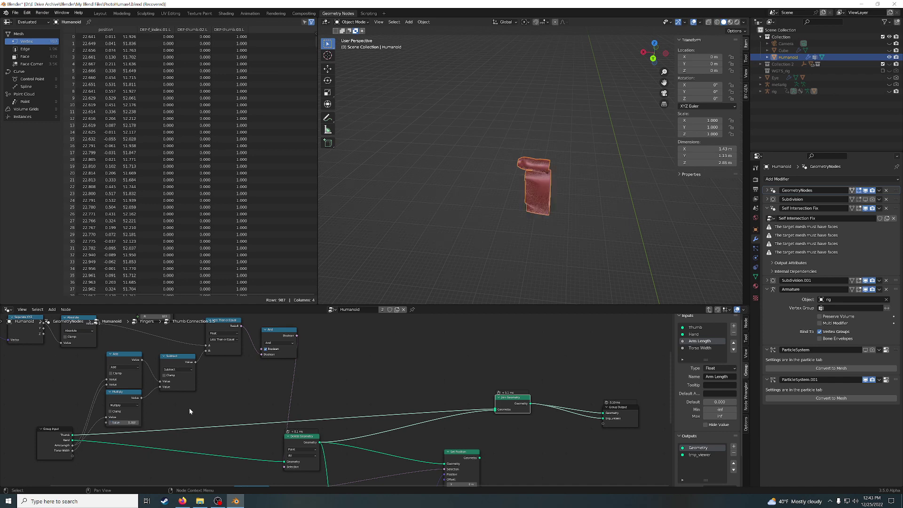
{"action": "left_click", "coordinate": [124, 422]}
{"action": "type", "text": "4"}
{"action": "key", "text": "Return"}
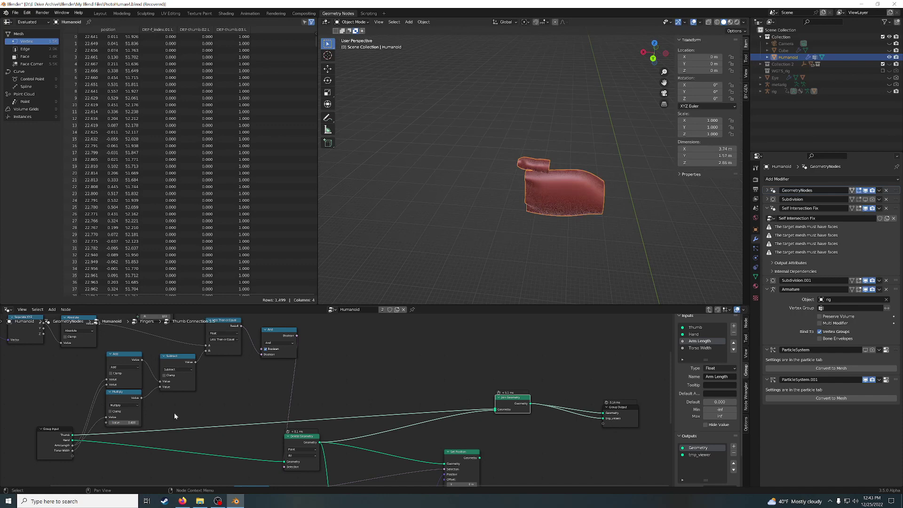
Disconnect Less Than or Equal from the And node, leaving the Less Than result feeding it
{"action": "scroll", "coordinate": [174, 413], "scroll_direction": "down", "scroll_amount": 1}
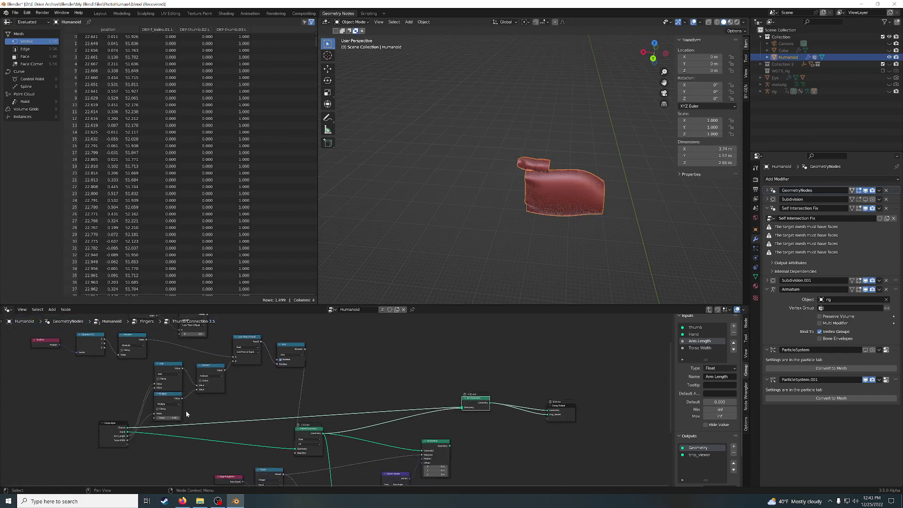
{"action": "scroll", "coordinate": [185, 410], "scroll_direction": "down", "scroll_amount": 1}
{"action": "middle_click_drag", "start_coordinate": [245, 333], "coordinate": [277, 372]}
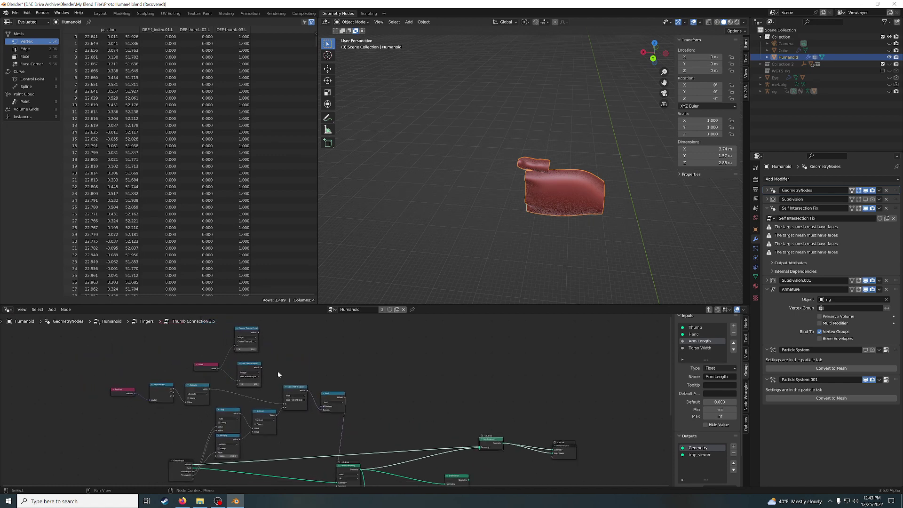
{"action": "scroll", "coordinate": [277, 371], "scroll_direction": "up", "scroll_amount": 1}
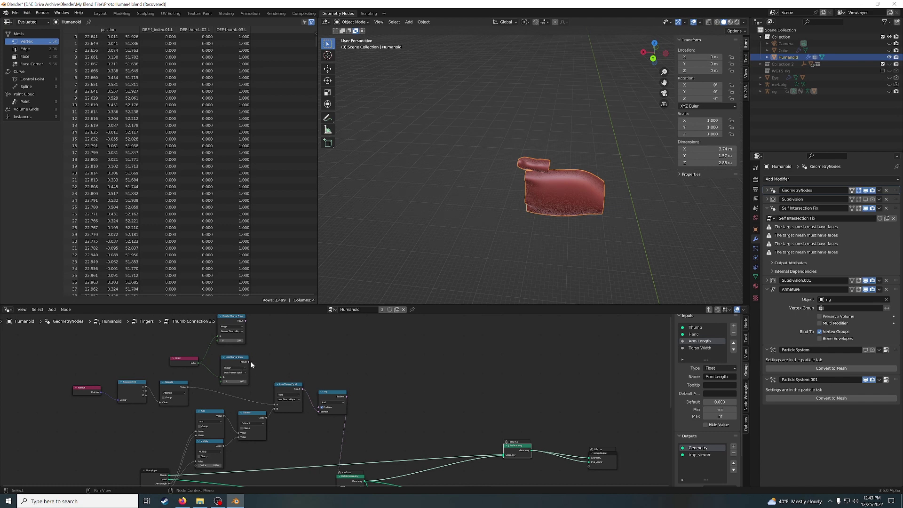
{"action": "left_click_drag", "start_coordinate": [249, 362], "coordinate": [320, 411]}
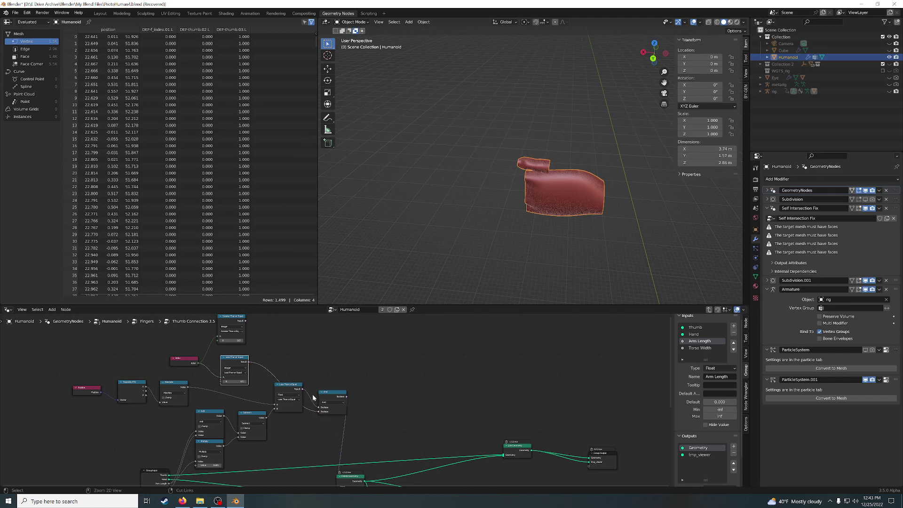
{"action": "right_click_drag", "start_coordinate": [313, 396], "coordinate": [309, 402], "text": "ctrl"}
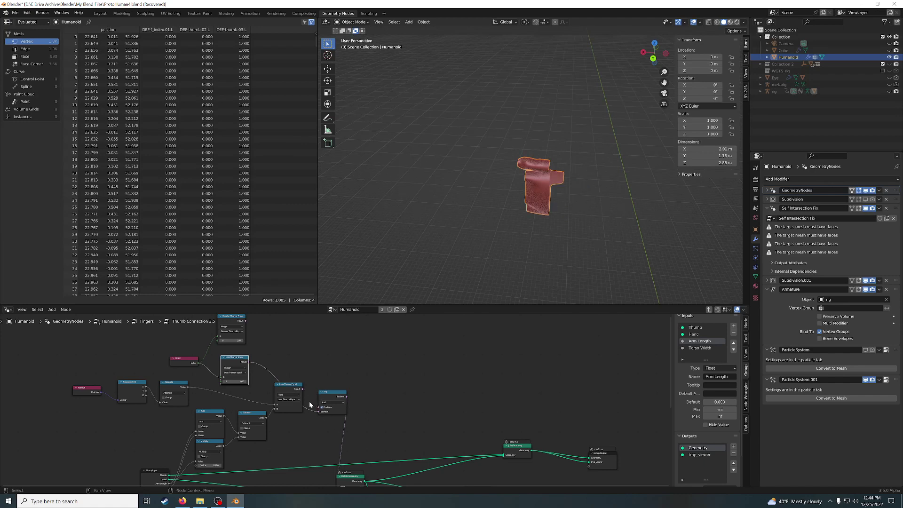
{"action": "middle_click_drag", "start_coordinate": [535, 219], "coordinate": [530, 213]}
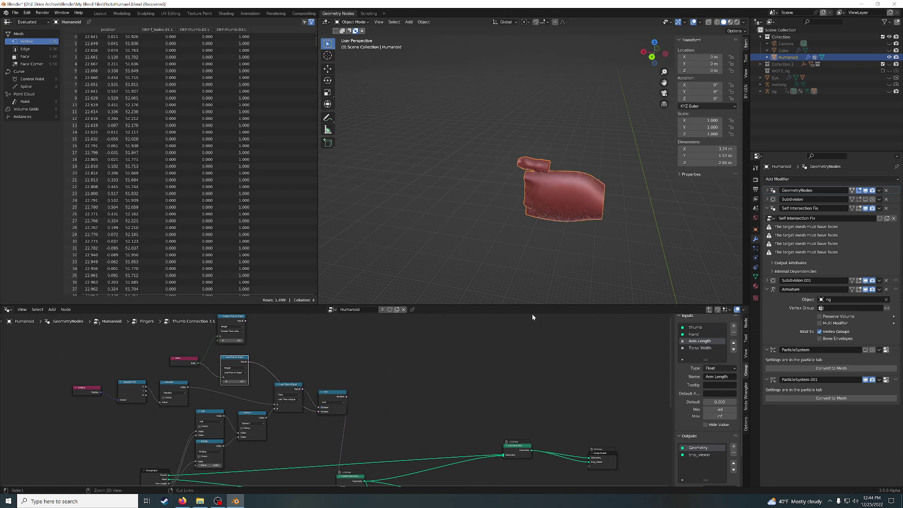
{"action": "key", "text": "ctrl+z"}
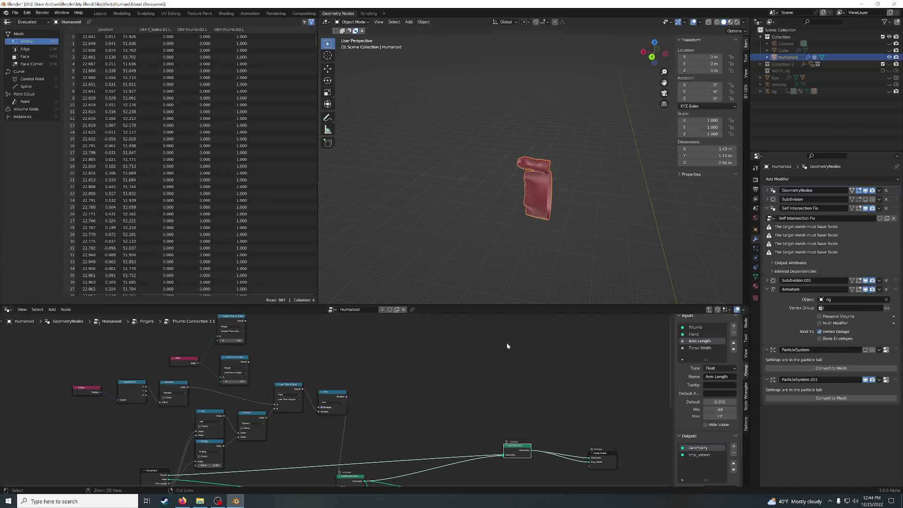
{"action": "mouse_move", "coordinate": [573, 212]}
{"action": "middle_mouse_down"}
{"action": "mouse_move", "coordinate": [548, 222]}
{"action": "mouse_move", "coordinate": [585, 218]}
{"action": "middle_mouse_up"}
Orbit around the thumb mesh and nudge the And node slightly upward
{"action": "scroll", "coordinate": [417, 328], "scroll_direction": "up", "scroll_amount": 2}
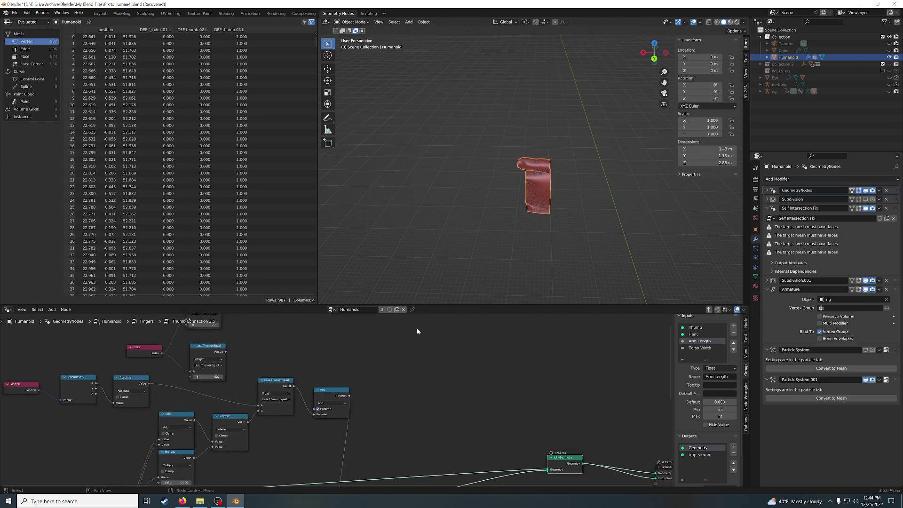
{"action": "scroll", "coordinate": [541, 233], "scroll_direction": "up", "scroll_amount": 2}
{"action": "scroll", "coordinate": [550, 228], "scroll_direction": "up", "scroll_amount": 3}
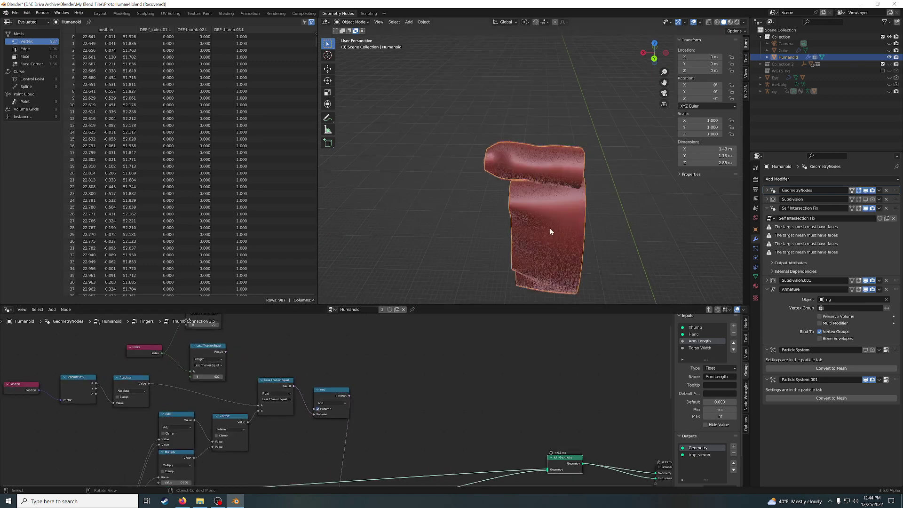
{"action": "mouse_move", "coordinate": [549, 227]}
{"action": "middle_mouse_down"}
{"action": "mouse_move", "coordinate": [614, 222]}
{"action": "mouse_move", "coordinate": [597, 215]}
{"action": "mouse_move", "coordinate": [605, 216]}
{"action": "middle_mouse_up"}
{"action": "scroll", "coordinate": [430, 397], "scroll_direction": "down", "scroll_amount": 1}
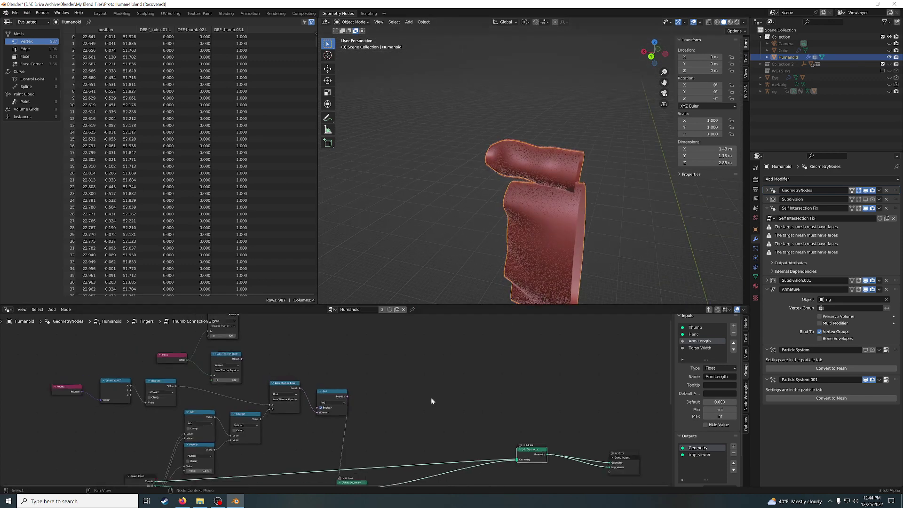
{"action": "scroll", "coordinate": [431, 397], "scroll_direction": "down", "scroll_amount": 1}
{"action": "mouse_move", "coordinate": [411, 414]}
{"action": "middle_mouse_down"}
{"action": "mouse_move", "coordinate": [531, 375]}
{"action": "mouse_move", "coordinate": [474, 385]}
{"action": "middle_mouse_up"}
{"action": "mouse_move", "coordinate": [463, 386]}
{"action": "left_mouse_down"}
{"action": "mouse_move", "coordinate": [464, 373]}
{"action": "mouse_move", "coordinate": [459, 377]}
{"action": "left_mouse_up"}
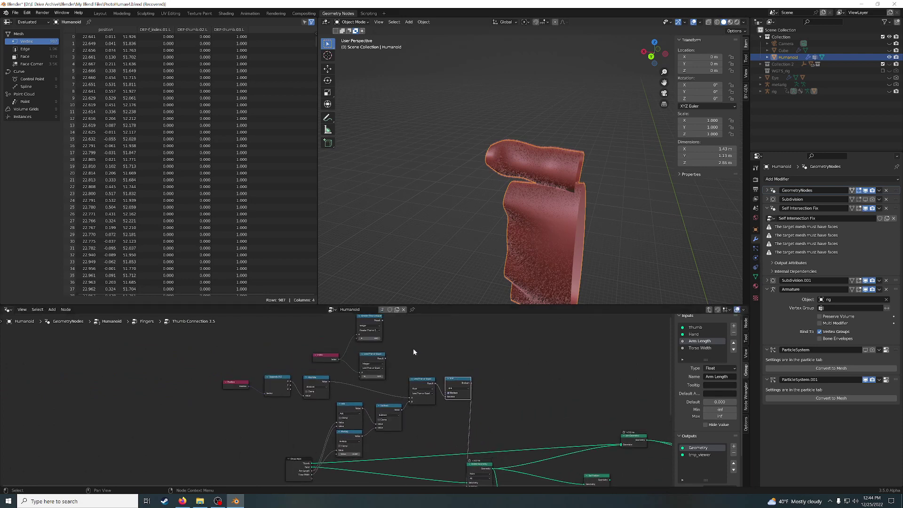
Move the Index, Greater Than or Equal and Less Than or Equal nodes up out of the chain
{"action": "scroll", "coordinate": [428, 363], "scroll_direction": "up", "scroll_amount": 1}
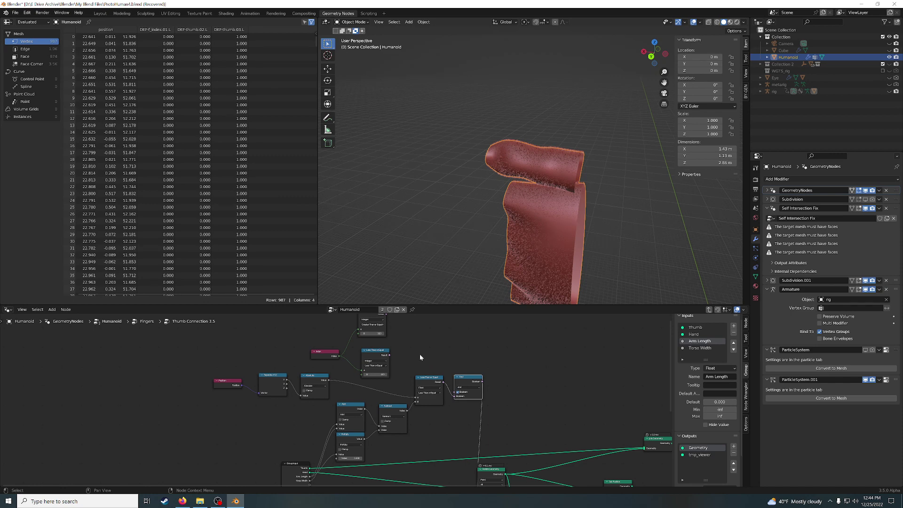
{"action": "middle_click_drag", "start_coordinate": [420, 356], "coordinate": [382, 387]}
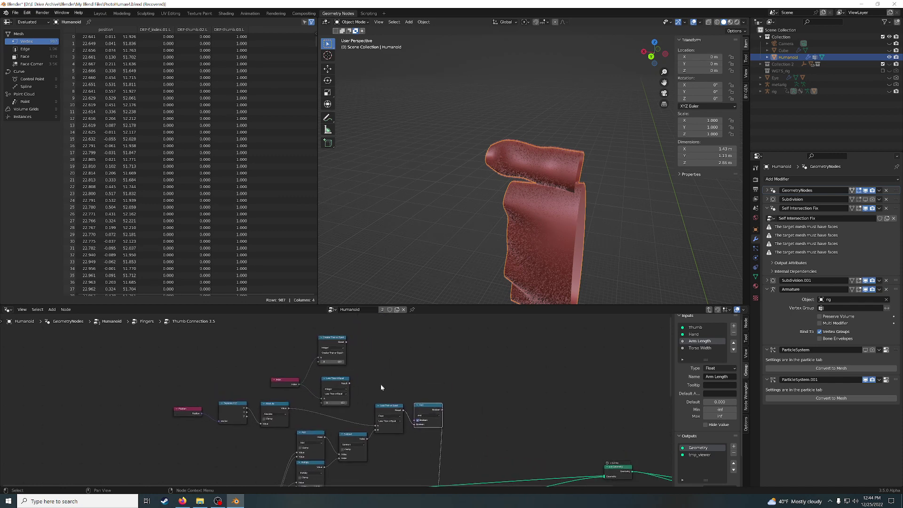
{"action": "mouse_move", "coordinate": [277, 341]}
{"action": "left_mouse_down"}
{"action": "mouse_move", "coordinate": [342, 388]}
{"action": "mouse_move", "coordinate": [343, 349]}
{"action": "left_mouse_up"}
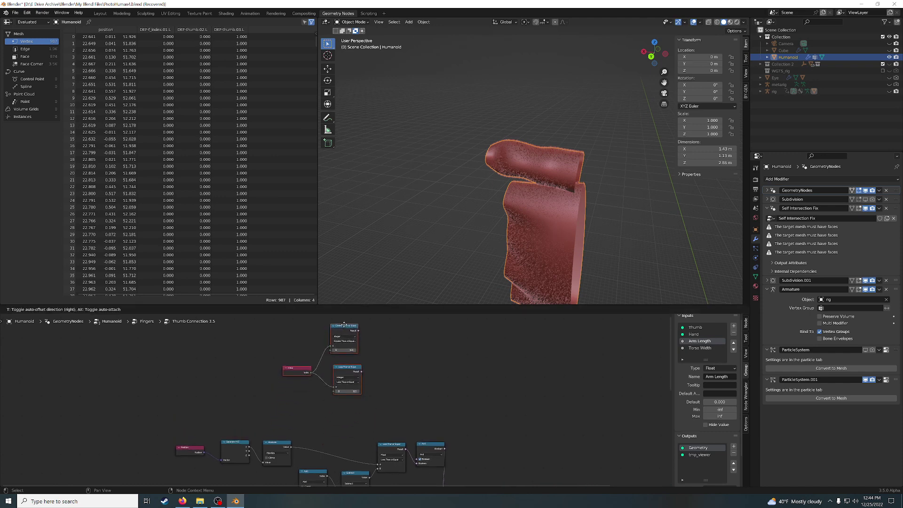
{"action": "middle_click_drag", "start_coordinate": [400, 418], "coordinate": [402, 369]}
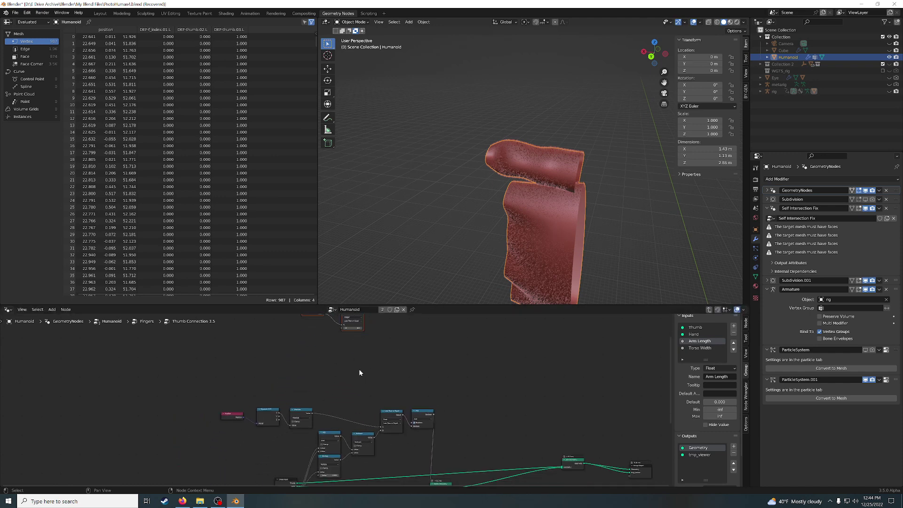
{"action": "scroll", "coordinate": [359, 368], "scroll_direction": "up", "scroll_amount": 1}
{"action": "scroll", "coordinate": [378, 353], "scroll_direction": "up", "scroll_amount": 2}
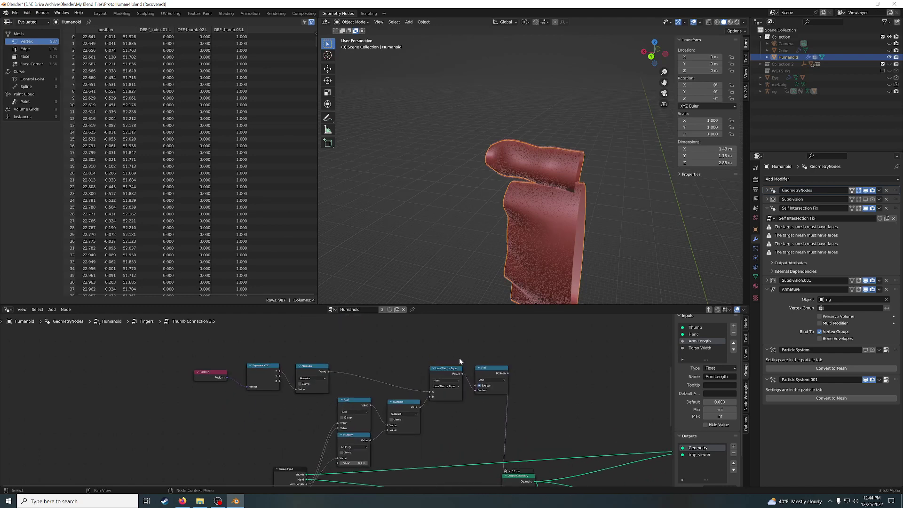
Add a Greater Than node linked from the Absolute node and place it above the chain
{"action": "left_click", "coordinate": [432, 352]}
{"action": "key", "text": "shift+a"}
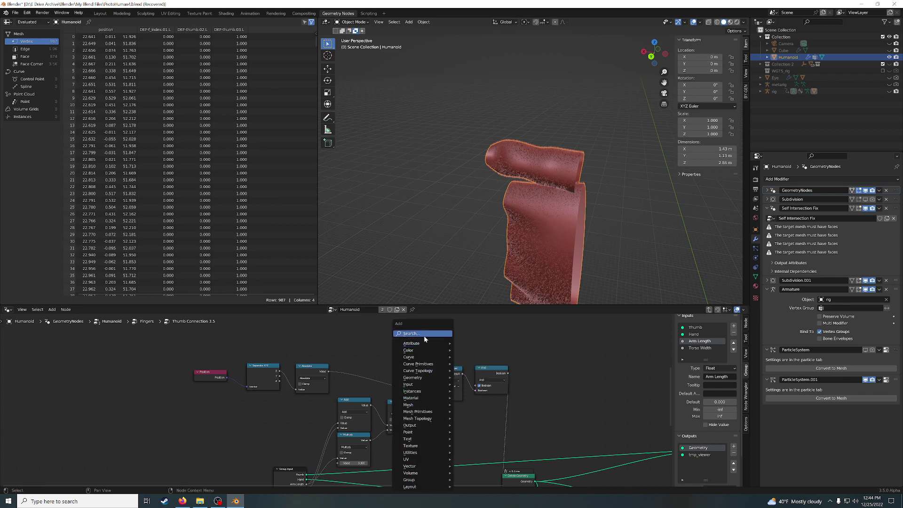
{"action": "type", "text": "grea"}
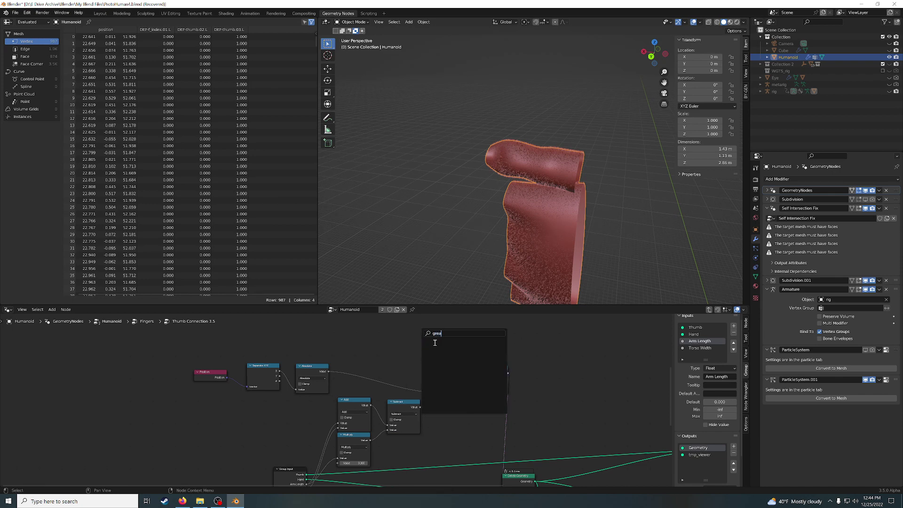
{"action": "key", "text": "BackSpace"}
{"action": "key", "text": "BackSpace"}
{"action": "key", "text": "BackSpace"}
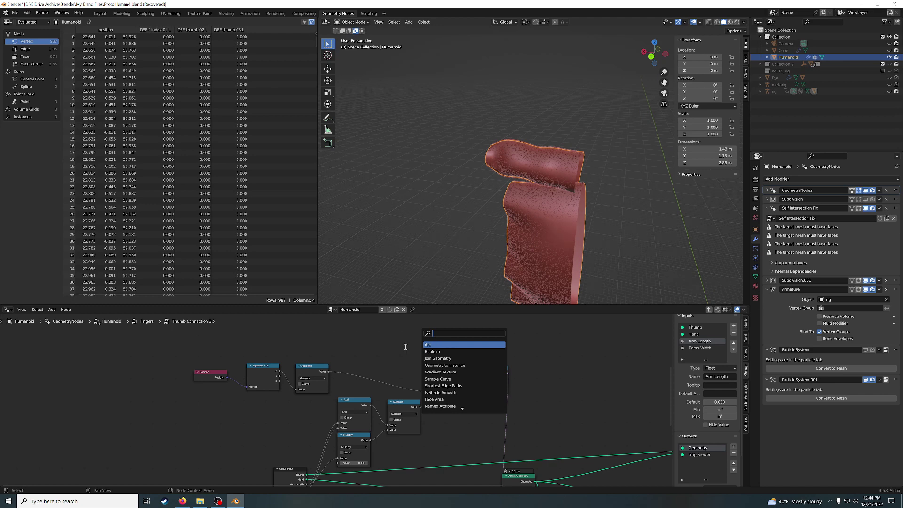
{"action": "key", "text": "Escape"}
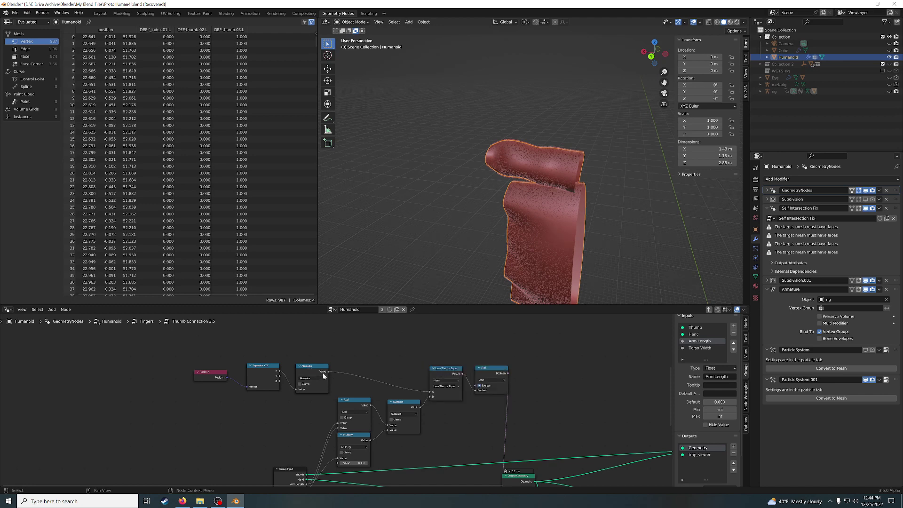
{"action": "left_click", "coordinate": [324, 372]}
{"action": "key", "text": "shift+a"}
{"action": "type", "text": "grea"}
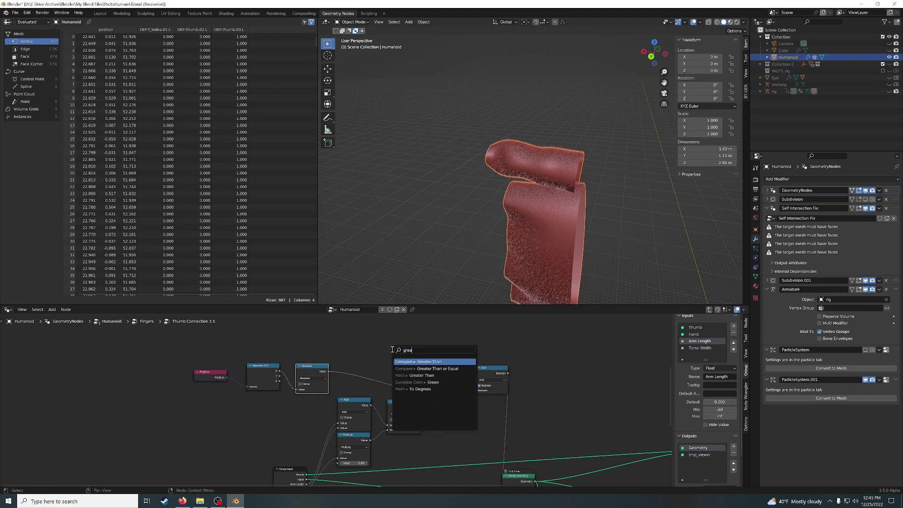
{"action": "key", "text": "Return"}
{"action": "left_click", "coordinate": [467, 340]}
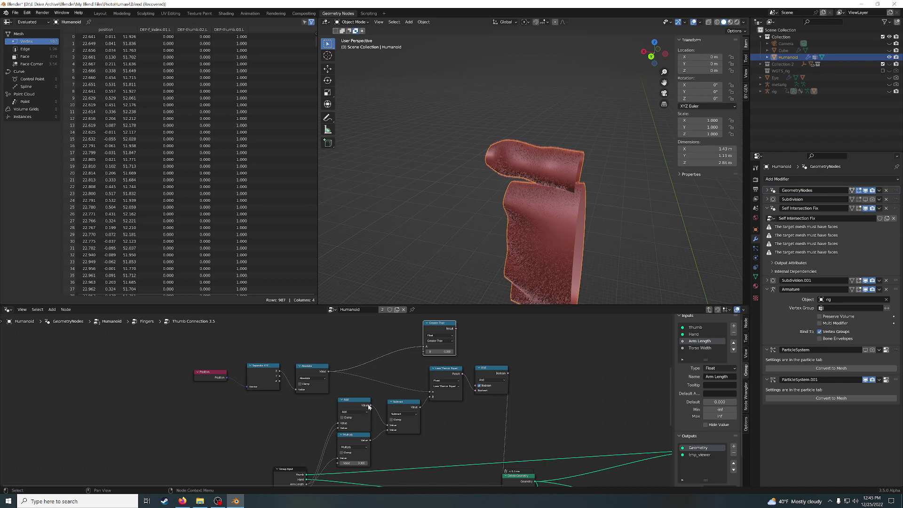
{"action": "left_click", "coordinate": [396, 408]}
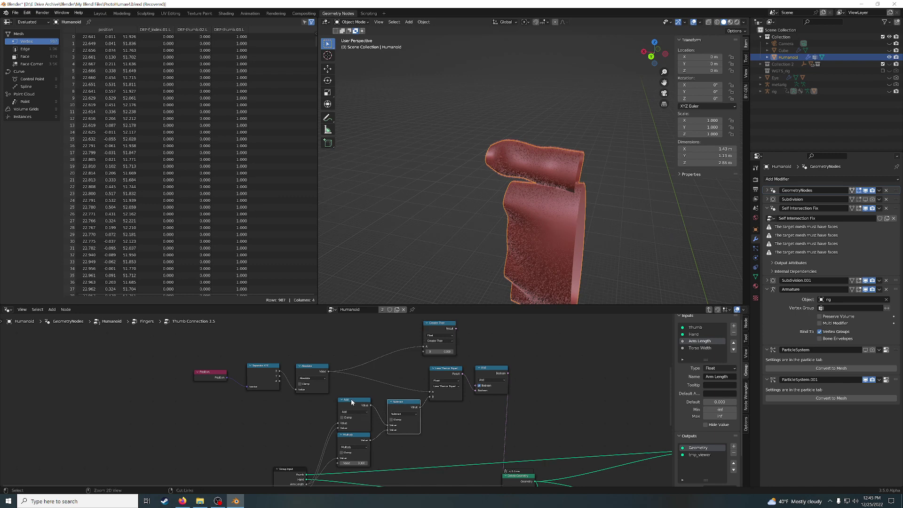
Duplicate the Subtract node above the chain and feed the Add result into it
{"action": "middle_click_drag", "start_coordinate": [405, 401], "coordinate": [436, 392]}
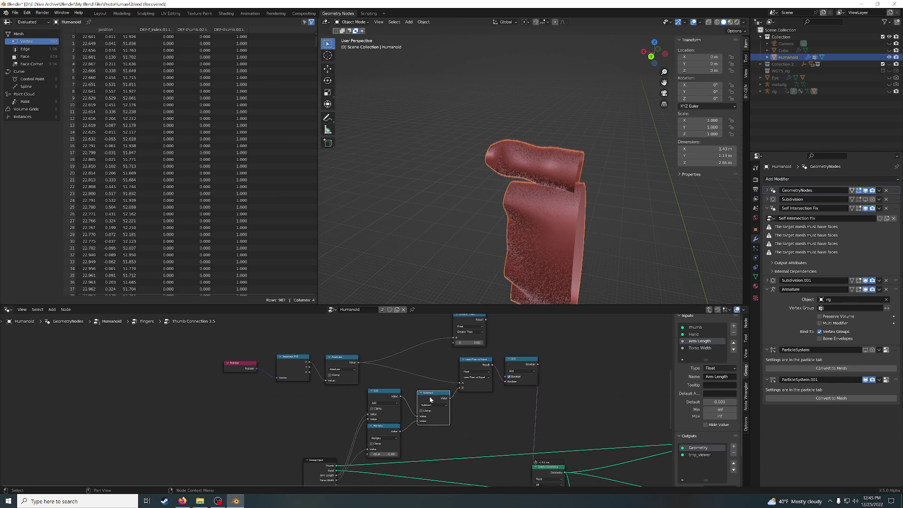
{"action": "key", "text": "shift+d"}
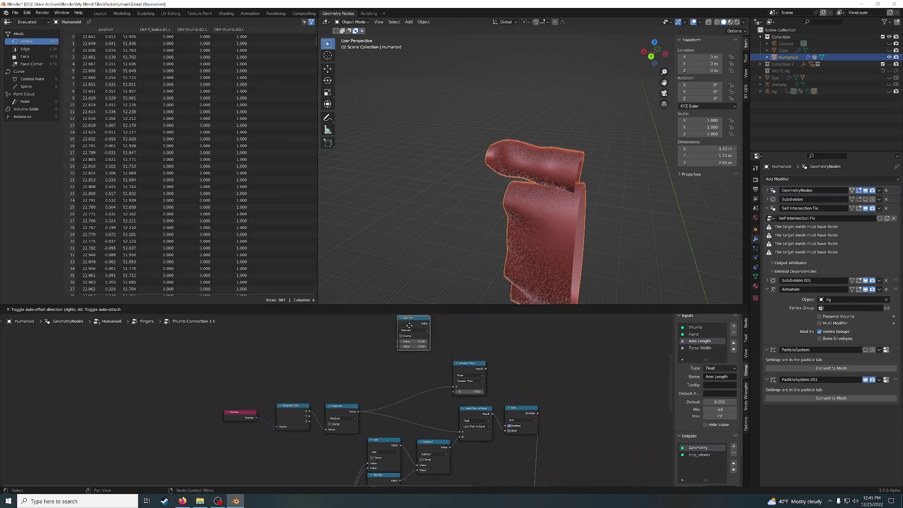
{"action": "left_click", "coordinate": [416, 347]}
{"action": "middle_click_drag", "start_coordinate": [421, 430], "coordinate": [438, 400]}
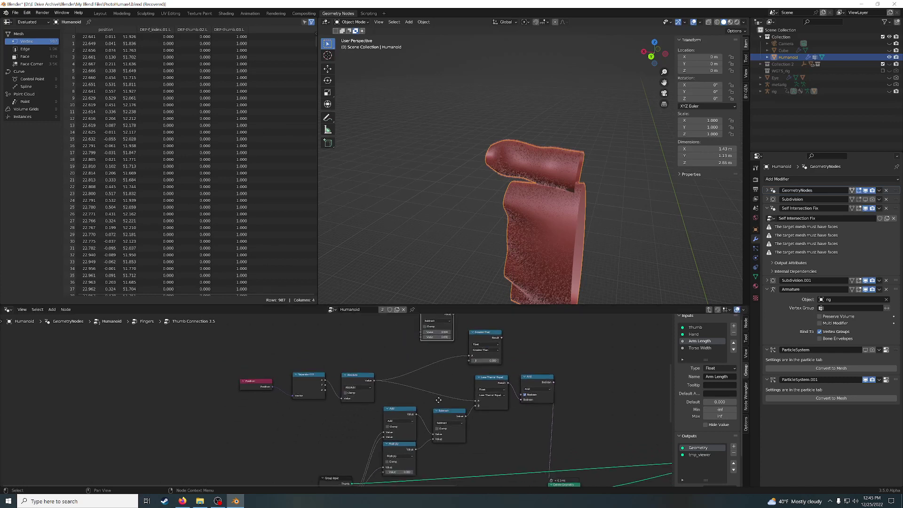
{"action": "left_click_drag", "start_coordinate": [416, 414], "coordinate": [421, 333]}
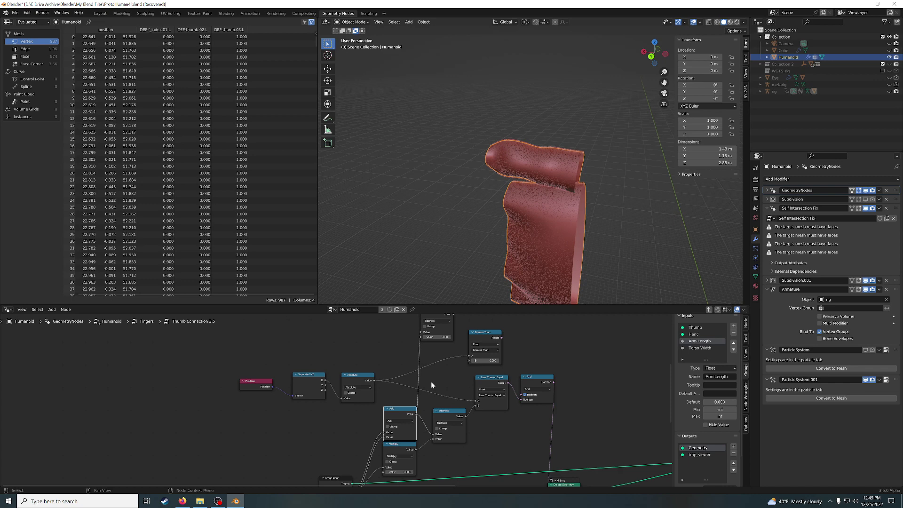
{"action": "left_click", "coordinate": [391, 453]}
{"action": "key", "text": "ctrl"}
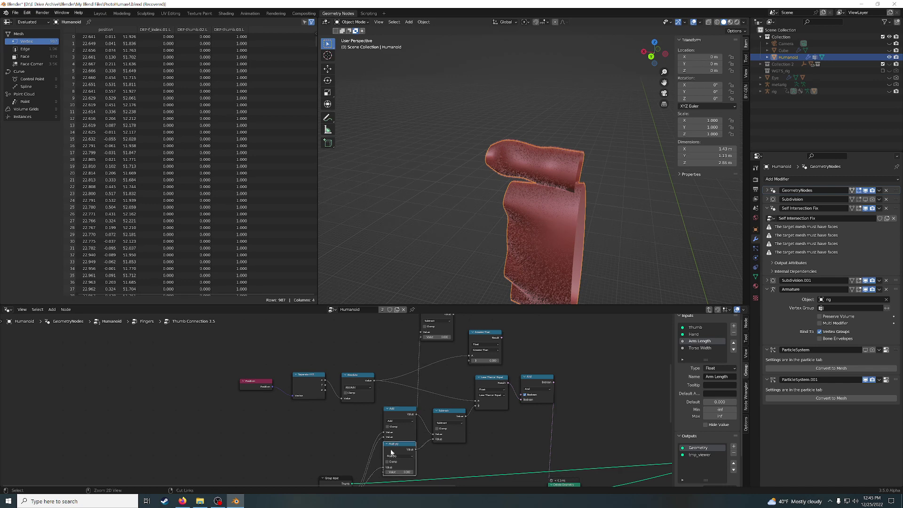
{"action": "left_click_drag", "start_coordinate": [390, 453], "coordinate": [400, 450]}
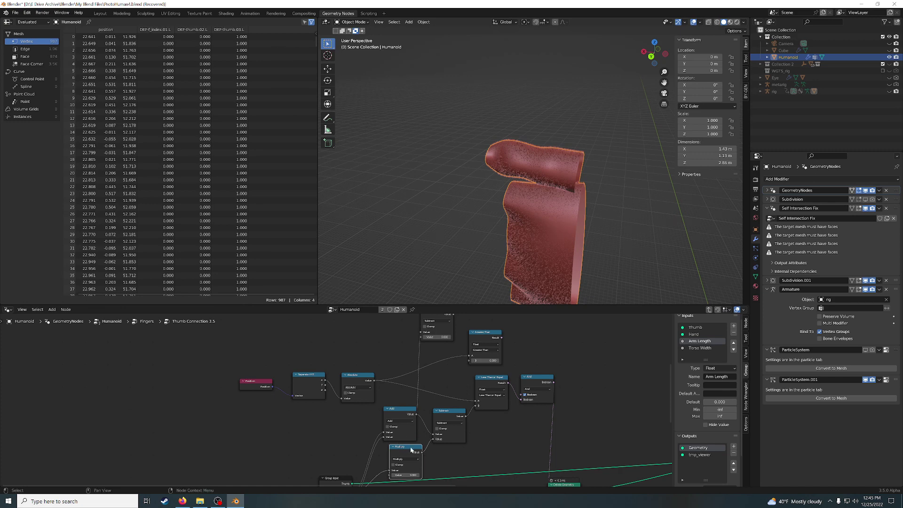
Duplicate the Multiply node, feed it Arm Length, and route its result into the Subtract copy
{"action": "key", "text": "shift+d"}
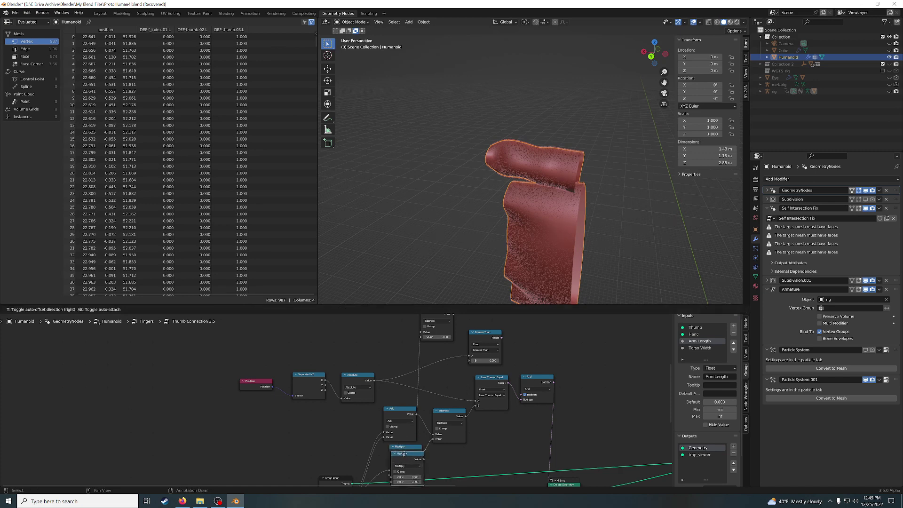
{"action": "left_click", "coordinate": [390, 328]}
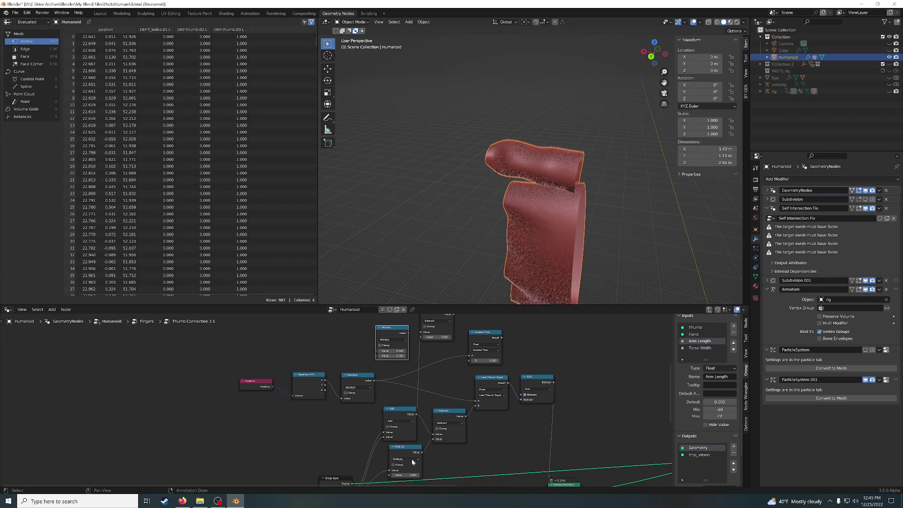
{"action": "middle_click_drag", "start_coordinate": [399, 470], "coordinate": [427, 426]}
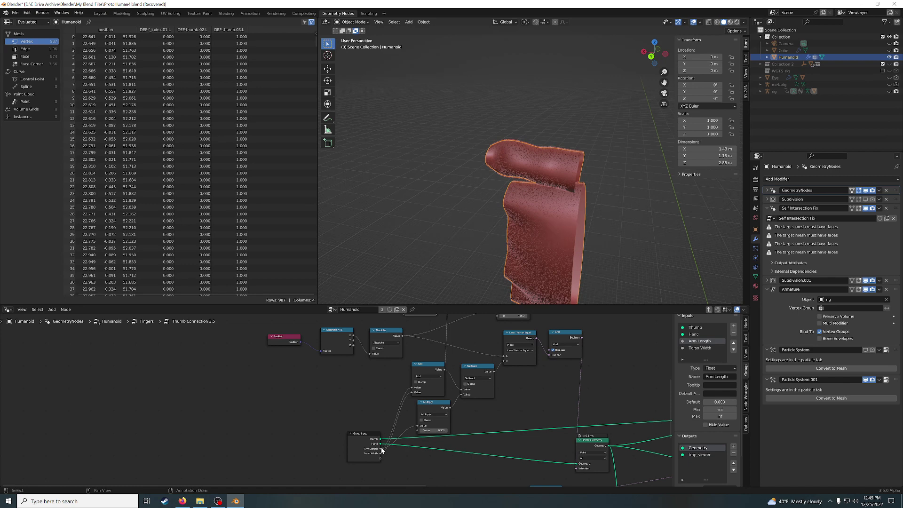
{"action": "left_click_drag", "start_coordinate": [380, 448], "coordinate": [410, 372]}
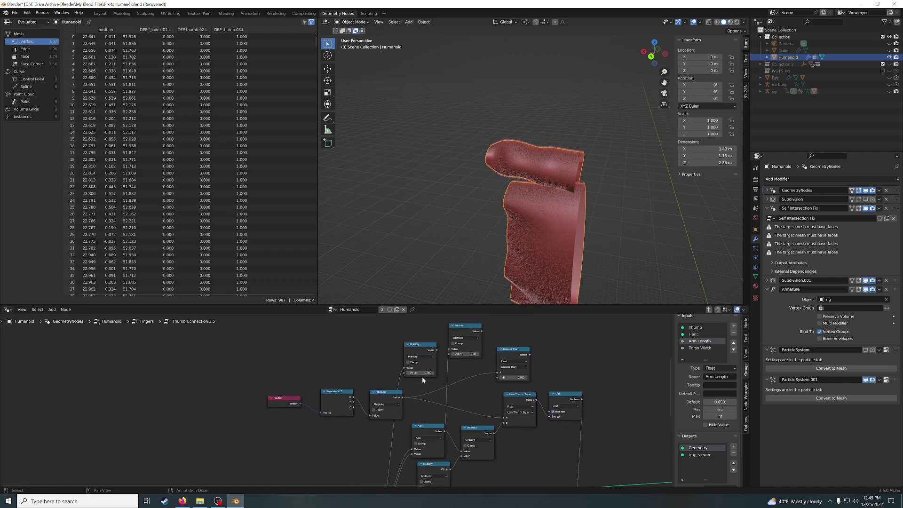
{"action": "left_click", "coordinate": [422, 373]}
{"action": "left_click_drag", "start_coordinate": [438, 351], "coordinate": [498, 378]}
Link the Greater Than result into the And node's first Boolean input and check the arm
{"action": "left_click_drag", "start_coordinate": [530, 355], "coordinate": [549, 412]}
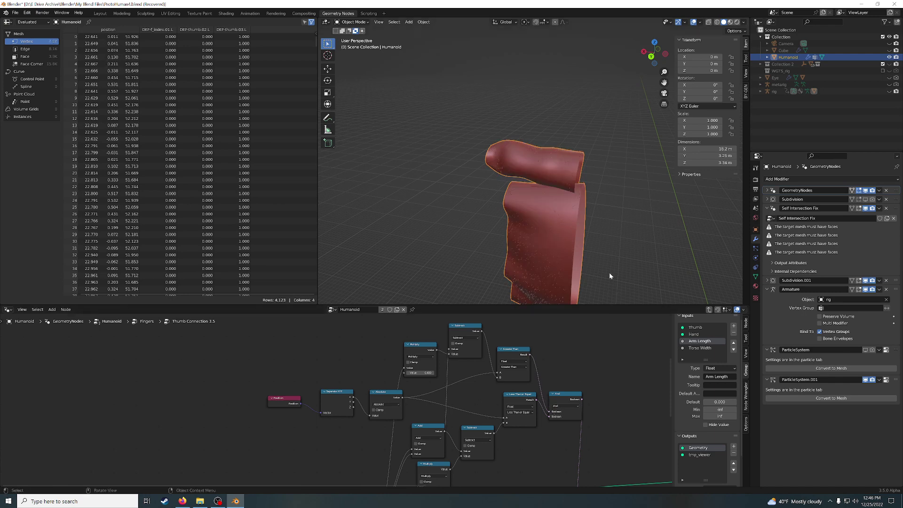
{"action": "scroll", "coordinate": [605, 261], "scroll_direction": "down", "scroll_amount": 3}
{"action": "scroll", "coordinate": [606, 261], "scroll_direction": "down", "scroll_amount": 2}
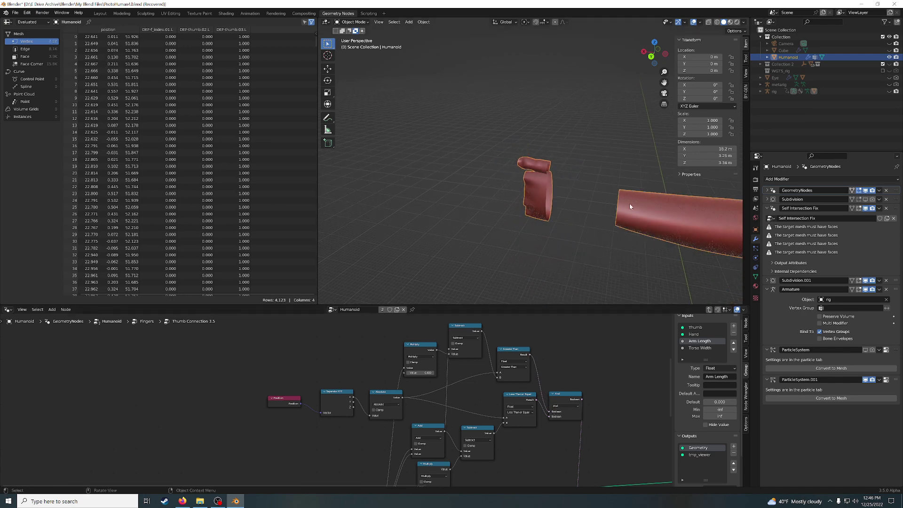
{"action": "scroll", "coordinate": [679, 229], "scroll_direction": "down", "scroll_amount": 1}
{"action": "scroll", "coordinate": [670, 227], "scroll_direction": "down", "scroll_amount": 1}
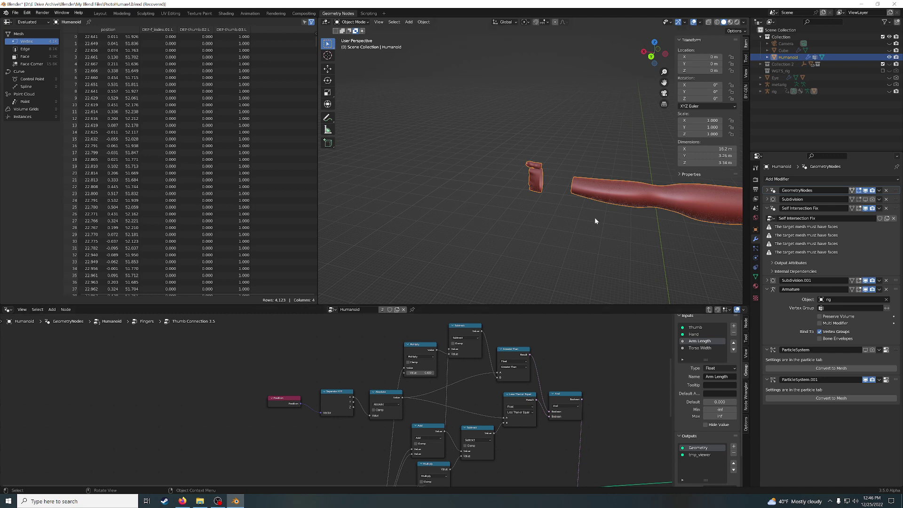
{"action": "scroll", "coordinate": [594, 217], "scroll_direction": "up", "scroll_amount": 2}
{"action": "scroll", "coordinate": [595, 218], "scroll_direction": "up", "scroll_amount": 2}
{"action": "middle_click_drag", "start_coordinate": [625, 409], "coordinate": [503, 370], "text": "shift"}
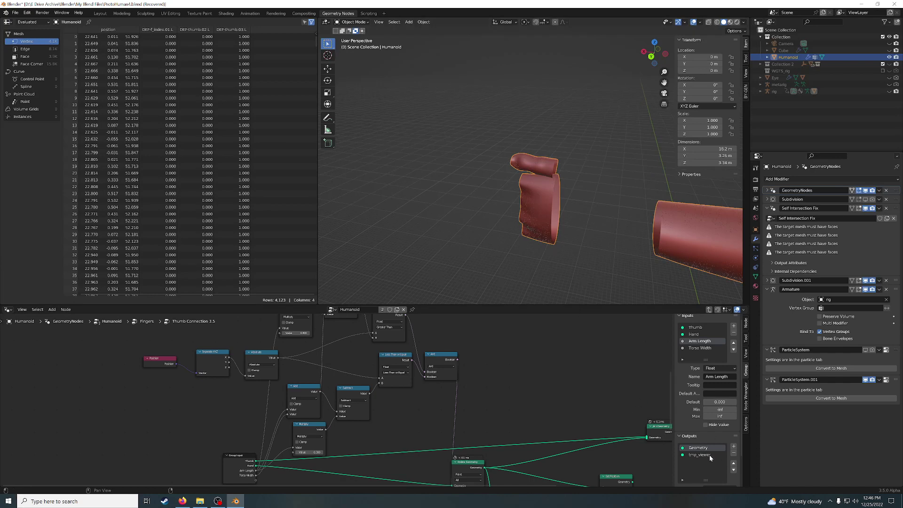
Adjust the 0.5 factor on the Multiply node in the upper threshold nodes
{"action": "mouse_move", "coordinate": [610, 212]}
{"action": "middle_mouse_down"}
{"action": "mouse_move", "coordinate": [636, 217]}
{"action": "mouse_move", "coordinate": [607, 225]}
{"action": "middle_mouse_up"}
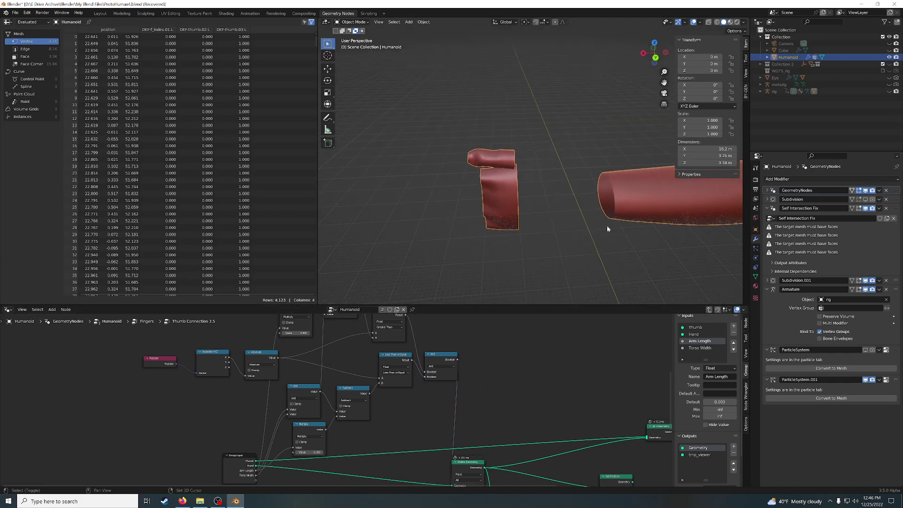
{"action": "middle_click_drag", "start_coordinate": [354, 357], "coordinate": [301, 388]}
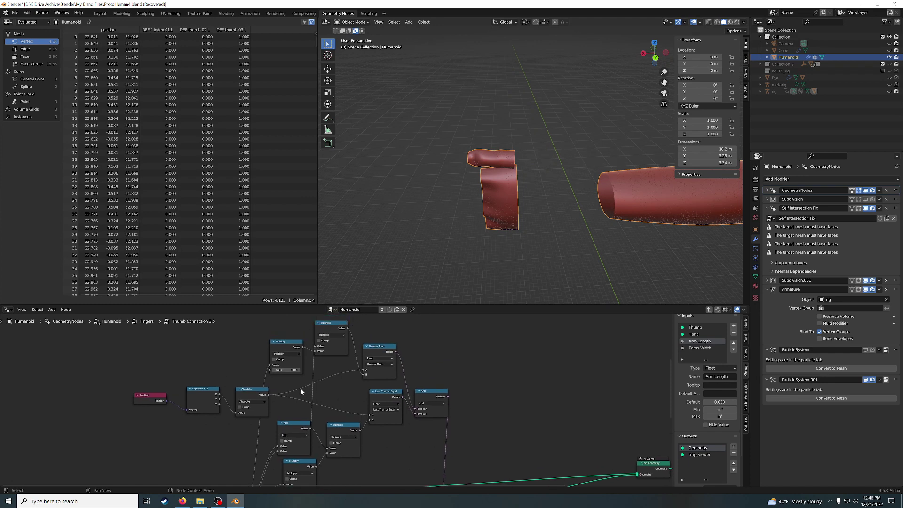
{"action": "left_click", "coordinate": [292, 370]}
{"action": "key", "text": "Return"}
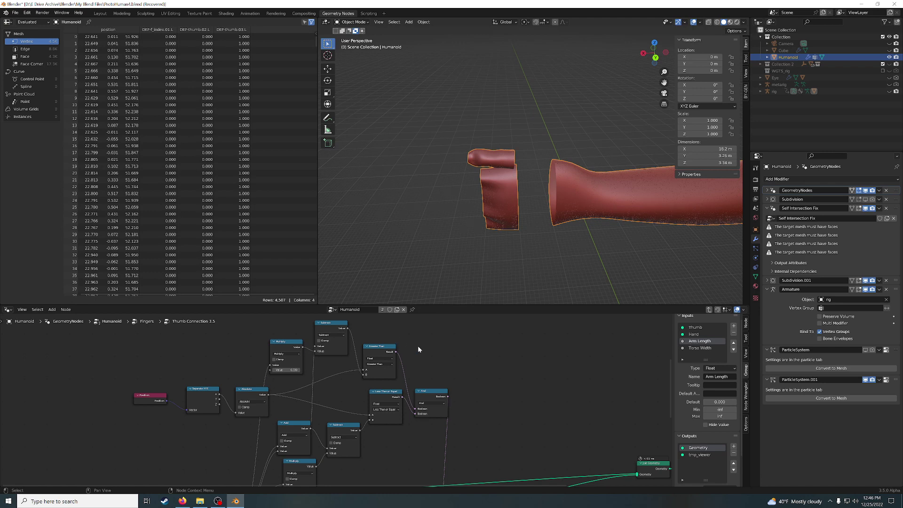
{"action": "scroll", "coordinate": [418, 349], "scroll_direction": "down", "scroll_amount": 2}
{"action": "scroll", "coordinate": [417, 349], "scroll_direction": "down", "scroll_amount": 2}
Break the Greater Than or Equal connection so the hand detaches, leaving 4,507 vertices
{"action": "middle_click_drag", "start_coordinate": [417, 349], "coordinate": [438, 397]}
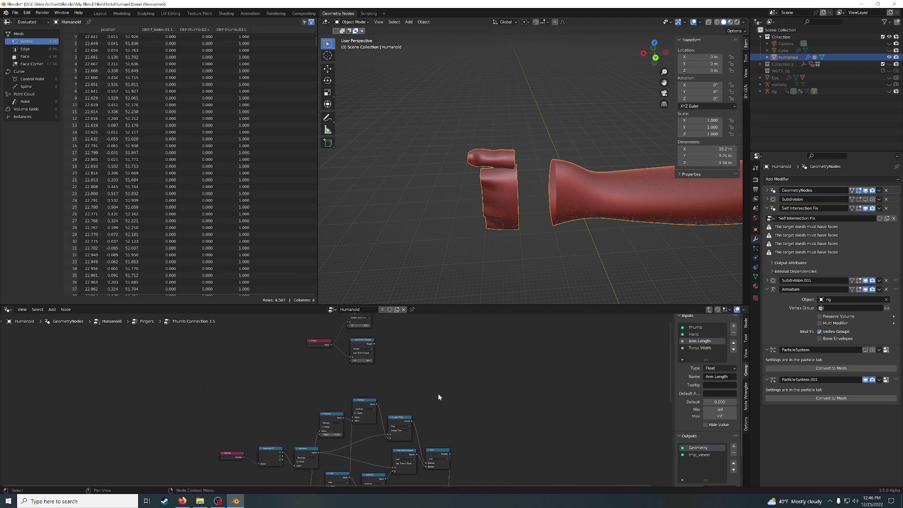
{"action": "middle_click_drag", "start_coordinate": [404, 351], "coordinate": [385, 387]}
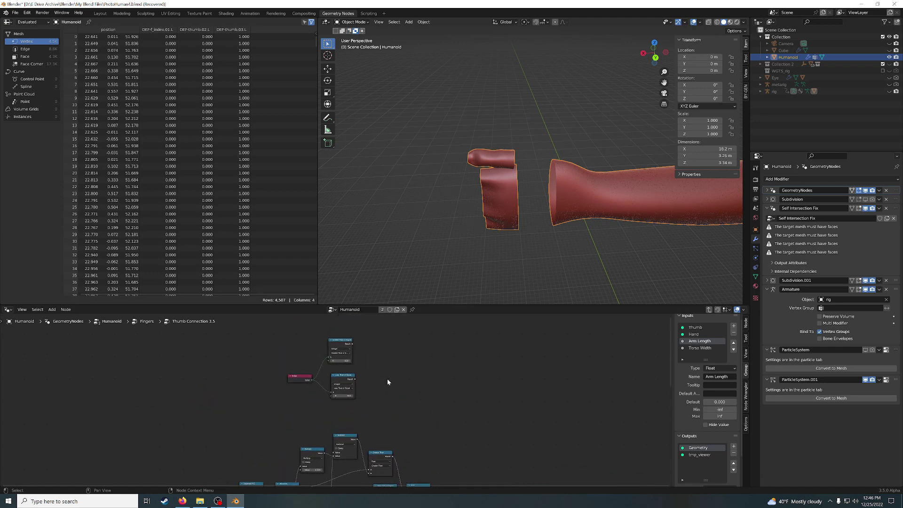
{"action": "scroll", "coordinate": [385, 379], "scroll_direction": "up", "scroll_amount": 1}
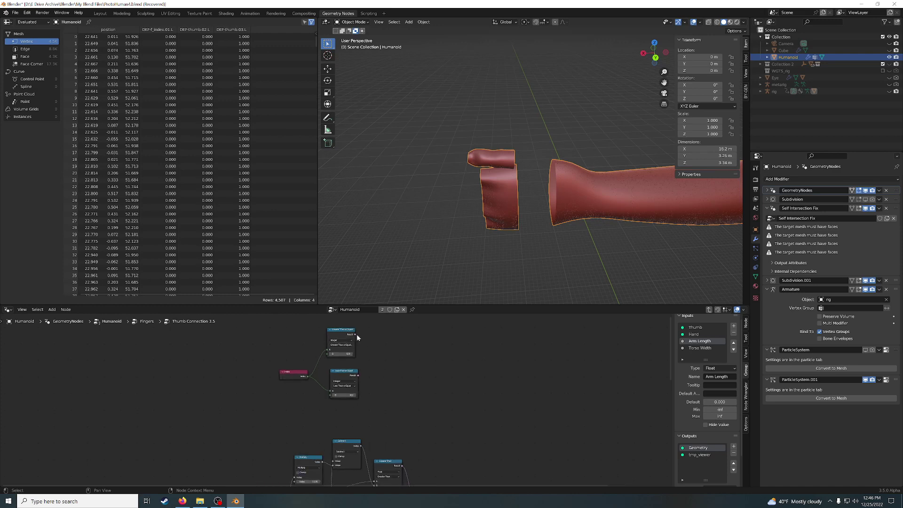
{"action": "mouse_move", "coordinate": [355, 335]}
{"action": "left_mouse_down"}
{"action": "mouse_move", "coordinate": [438, 453]}
{"action": "mouse_move", "coordinate": [419, 429]}
{"action": "left_mouse_up"}
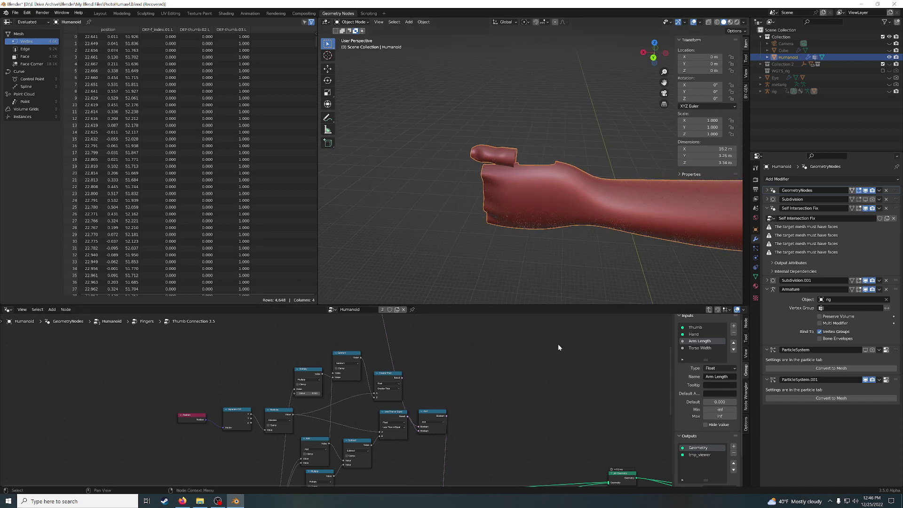
{"action": "key", "text": "ctrl+z"}
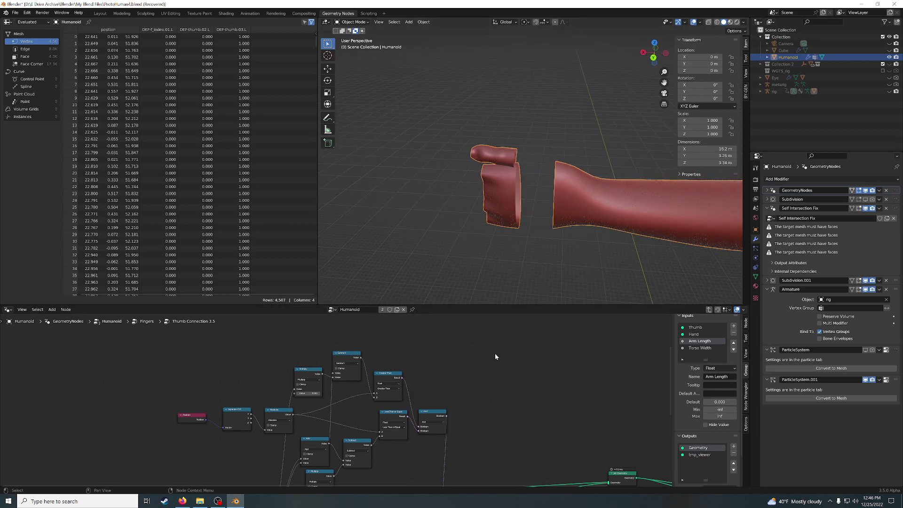
{"action": "scroll", "coordinate": [494, 354], "scroll_direction": "down", "scroll_amount": 2}
{"action": "mouse_move", "coordinate": [482, 351]}
{"action": "middle_mouse_down"}
{"action": "mouse_move", "coordinate": [461, 384]}
{"action": "mouse_move", "coordinate": [459, 421]}
{"action": "mouse_move", "coordinate": [437, 340]}
{"action": "mouse_move", "coordinate": [490, 393]}
{"action": "middle_mouse_up"}
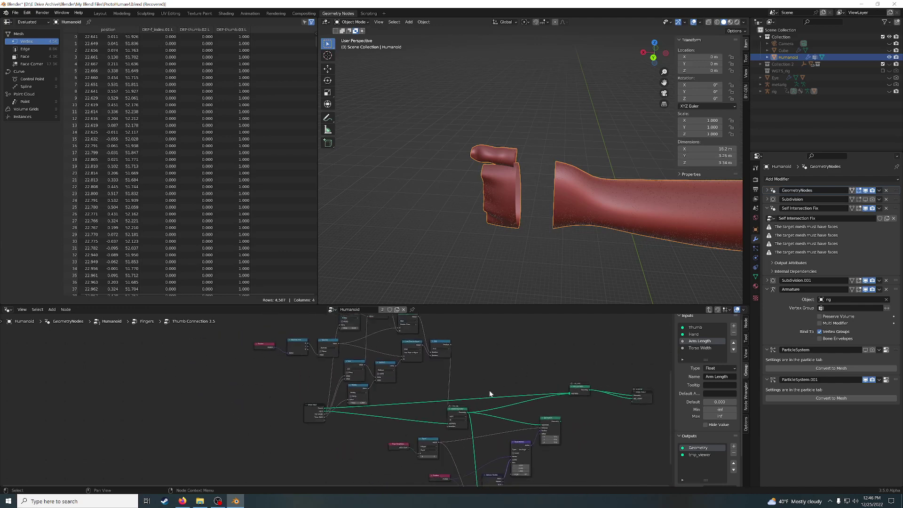
Box-select the upper node cluster and move it up and to the left
{"action": "scroll", "coordinate": [336, 401], "scroll_direction": "down", "scroll_amount": 1}
{"action": "scroll", "coordinate": [286, 367], "scroll_direction": "down", "scroll_amount": 1}
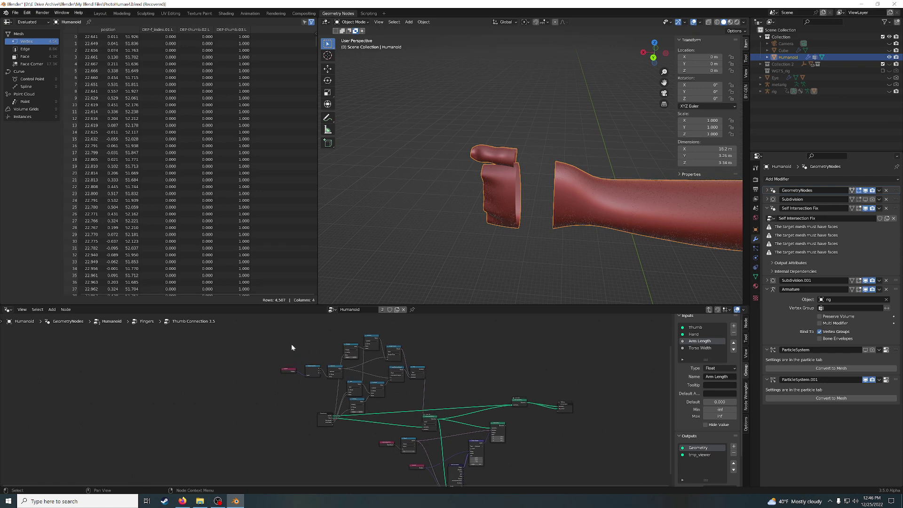
{"action": "left_click_drag", "start_coordinate": [291, 343], "coordinate": [417, 402]}
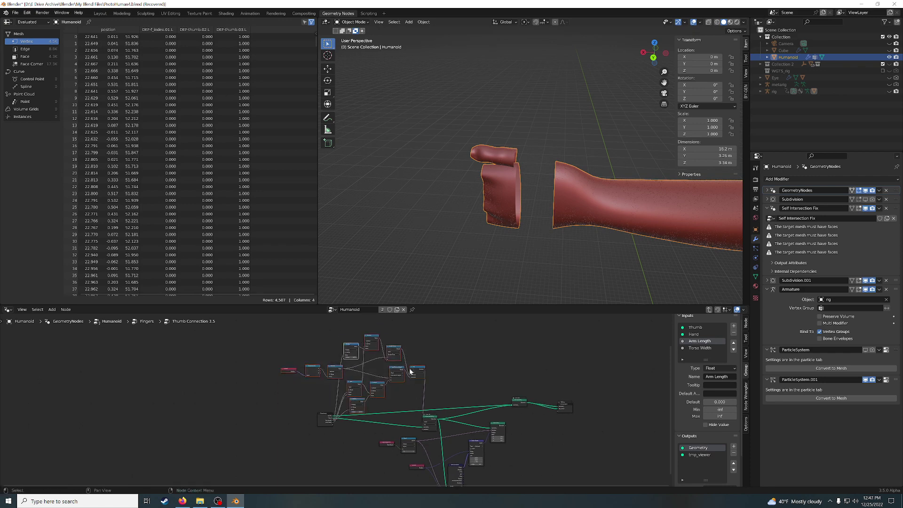
{"action": "key", "text": "g"}
{"action": "left_click", "coordinate": [369, 352]}
Move the Group Input node further left, away from the cluster
{"action": "left_click", "coordinate": [323, 418]}
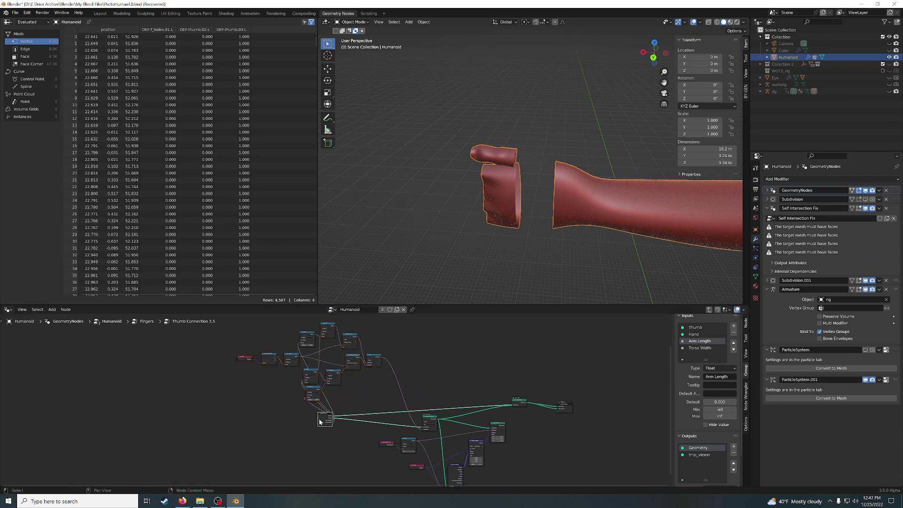
{"action": "left_click_drag", "start_coordinate": [323, 418], "coordinate": [219, 417]}
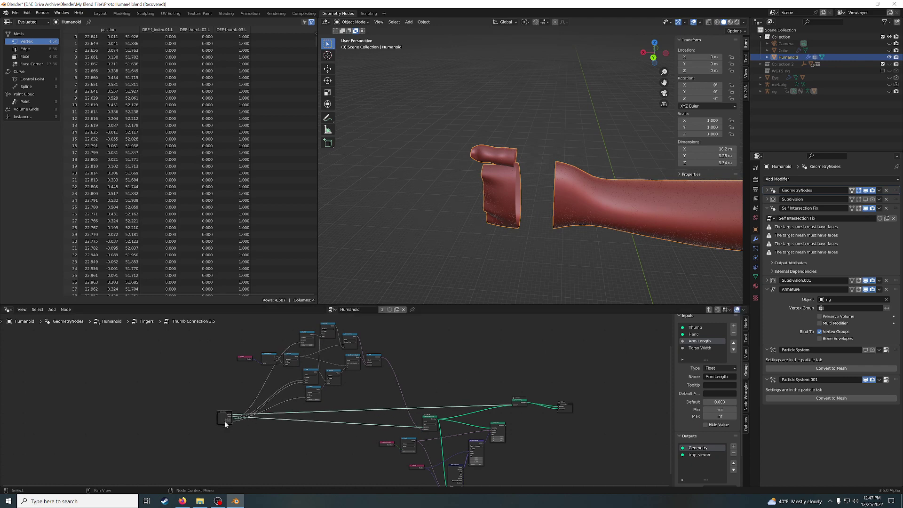
{"action": "scroll", "coordinate": [543, 240], "scroll_direction": "down", "scroll_amount": 2}
{"action": "scroll", "coordinate": [543, 240], "scroll_direction": "down", "scroll_amount": 2}
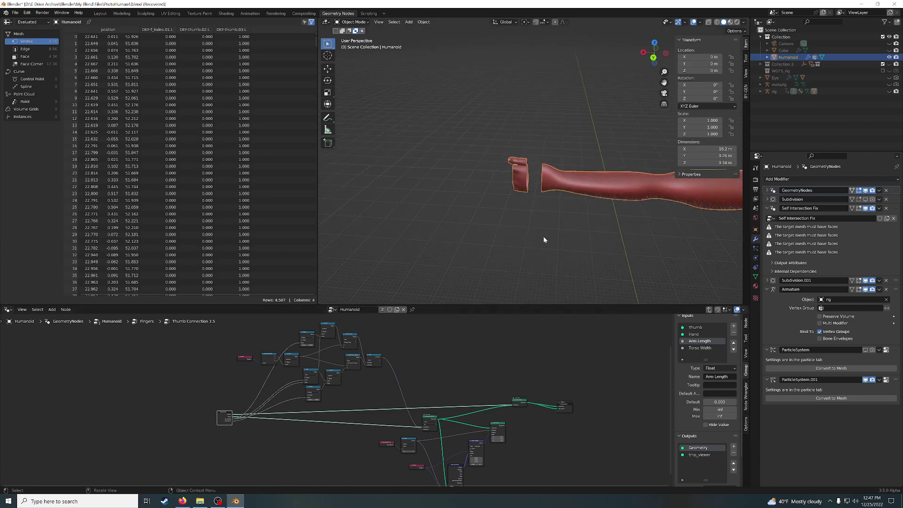
{"action": "scroll", "coordinate": [544, 240], "scroll_direction": "down", "scroll_amount": 2}
{"action": "scroll", "coordinate": [544, 239], "scroll_direction": "down", "scroll_amount": 1}
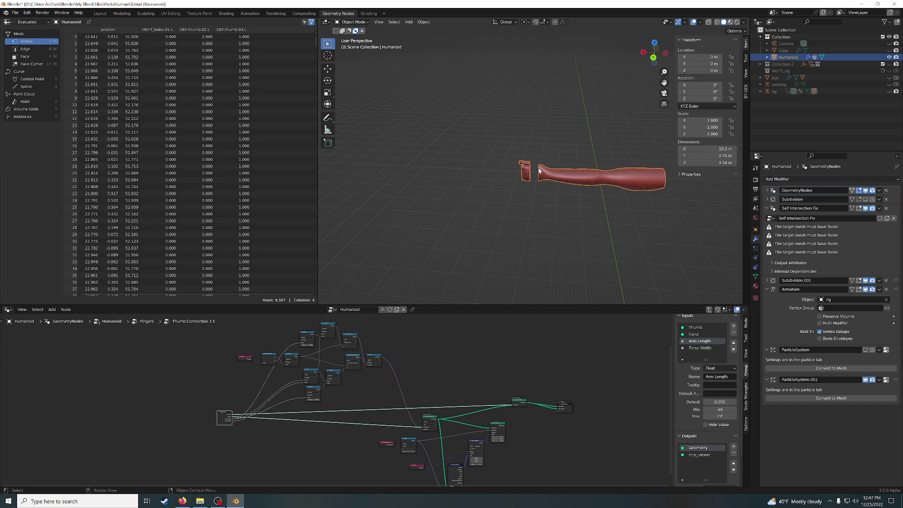
{"action": "scroll", "coordinate": [359, 391], "scroll_direction": "up", "scroll_amount": 1}
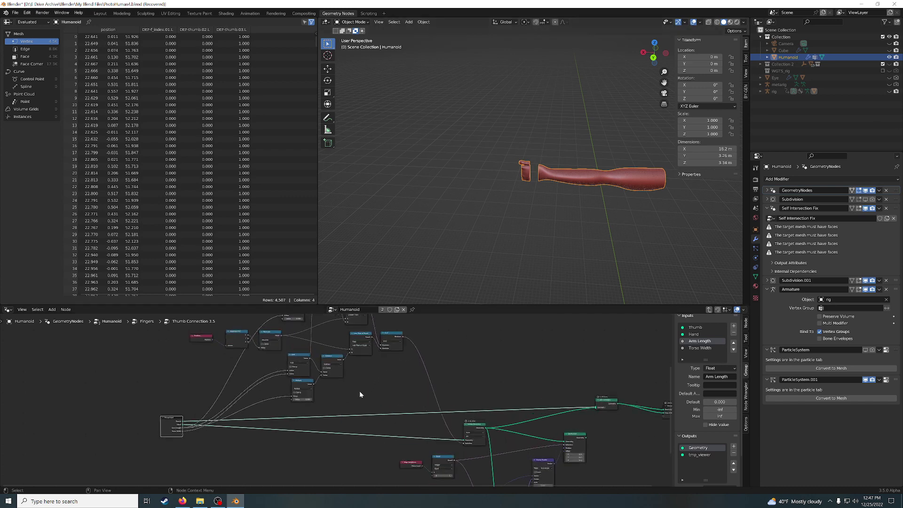
{"action": "scroll", "coordinate": [359, 391], "scroll_direction": "up", "scroll_amount": 3}
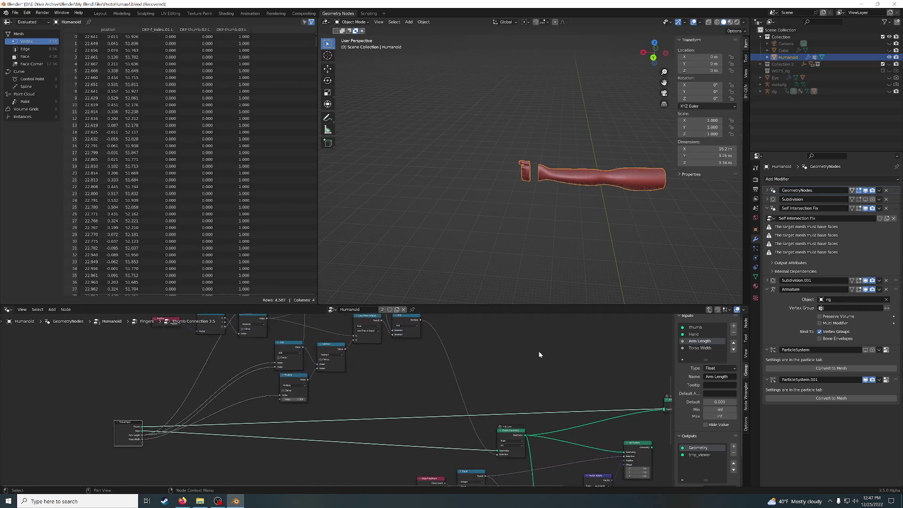
Exit Thumb Connection 3.5 back to the Fingers node tree
{"action": "key", "text": "Tab"}
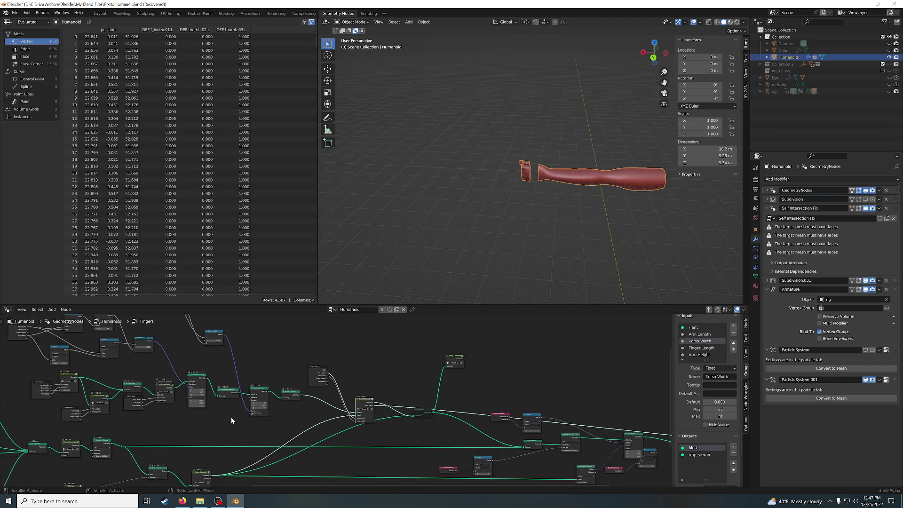
{"action": "scroll", "coordinate": [230, 417], "scroll_direction": "up", "scroll_amount": 2}
{"action": "mouse_move", "coordinate": [161, 439]}
{"action": "middle_mouse_down"}
{"action": "mouse_move", "coordinate": [182, 395]}
{"action": "mouse_move", "coordinate": [363, 397]}
{"action": "middle_mouse_up"}
{"action": "scroll", "coordinate": [182, 395], "scroll_direction": "down", "scroll_amount": 2}
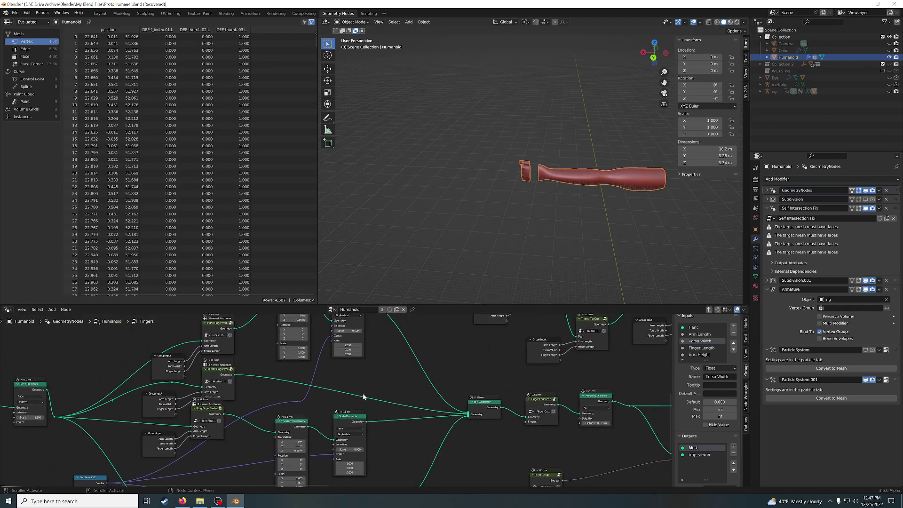
{"action": "scroll", "coordinate": [363, 396], "scroll_direction": "down", "scroll_amount": 3}
{"action": "scroll", "coordinate": [362, 396], "scroll_direction": "down", "scroll_amount": 2}
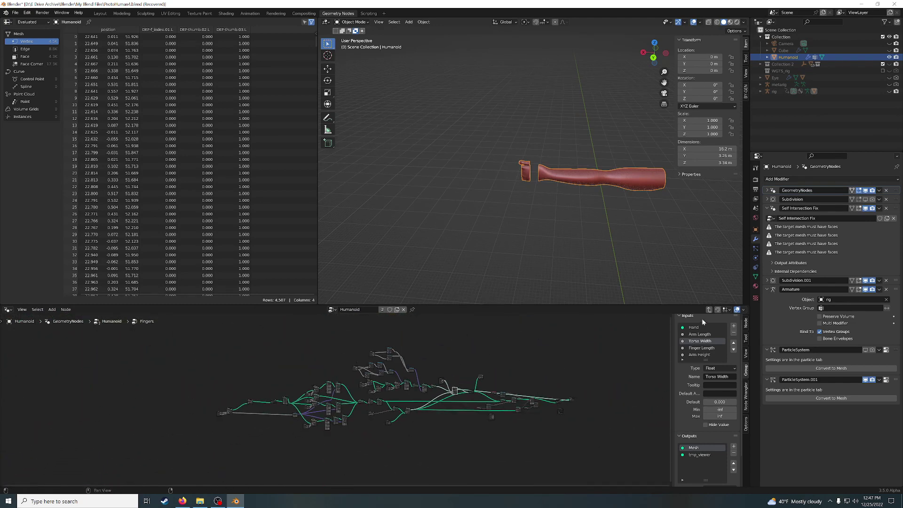
Go up to the Humanoid tree and zoom into the Left Arm frame's Group Input
{"action": "left_click", "coordinate": [713, 312]}
{"action": "scroll", "coordinate": [250, 403], "scroll_direction": "up", "scroll_amount": 2}
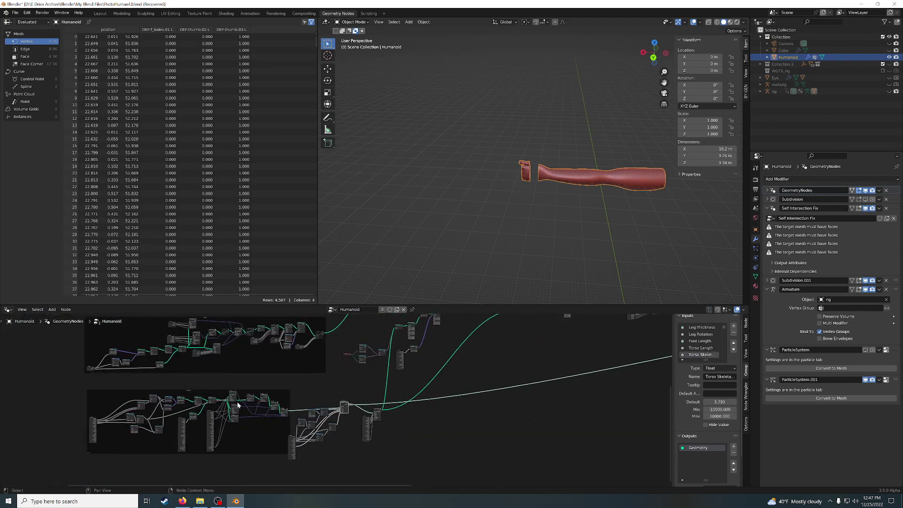
{"action": "scroll", "coordinate": [250, 400], "scroll_direction": "up", "scroll_amount": 2}
{"action": "scroll", "coordinate": [250, 395], "scroll_direction": "up", "scroll_amount": 2}
{"action": "middle_click_drag", "start_coordinate": [250, 395], "coordinate": [603, 365]}
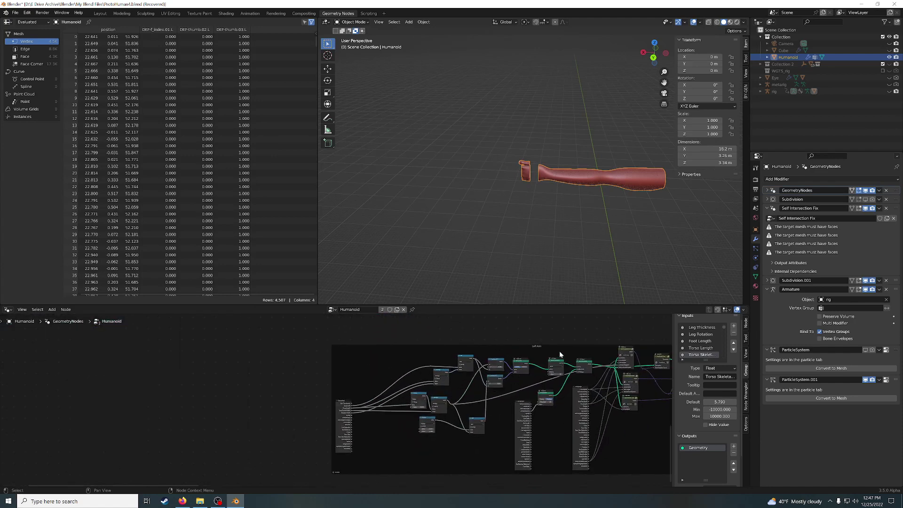
{"action": "scroll", "coordinate": [560, 354], "scroll_direction": "up", "scroll_amount": 2}
{"action": "scroll", "coordinate": [407, 360], "scroll_direction": "up", "scroll_amount": 1}
{"action": "scroll", "coordinate": [330, 384], "scroll_direction": "up", "scroll_amount": 2}
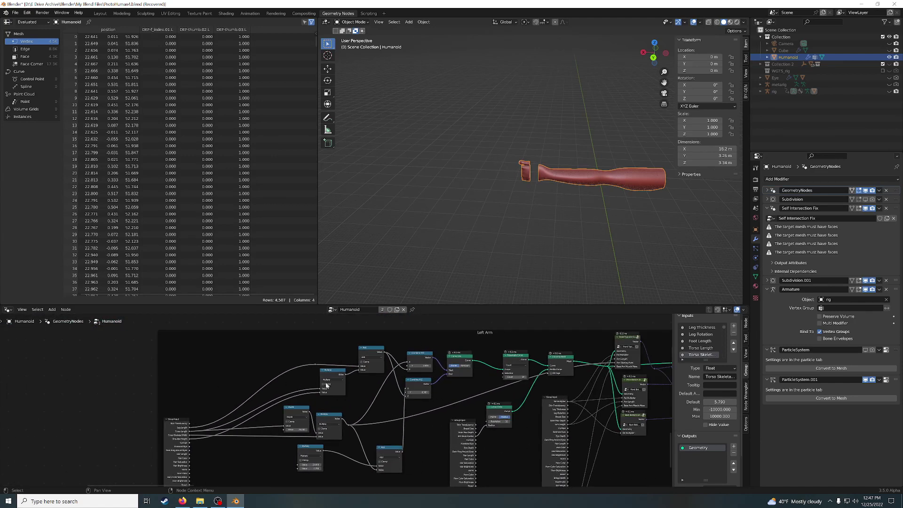
{"action": "scroll", "coordinate": [474, 382], "scroll_direction": "up", "scroll_amount": 1}
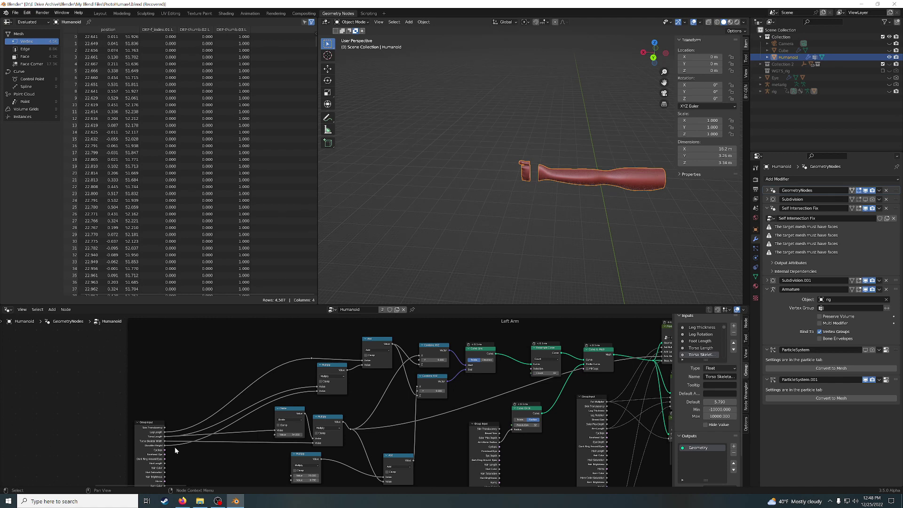
{"action": "scroll", "coordinate": [175, 449], "scroll_direction": "up", "scroll_amount": 1}
{"action": "scroll", "coordinate": [175, 447], "scroll_direction": "up", "scroll_amount": 1}
{"action": "scroll", "coordinate": [155, 437], "scroll_direction": "up", "scroll_amount": 1}
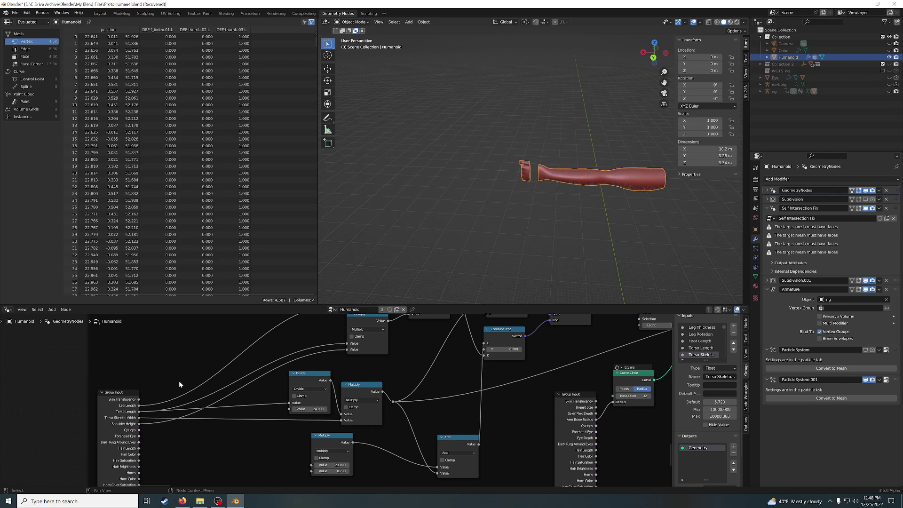
Zoom around the Humanoid tree, then fit the whole tree into view
{"action": "scroll", "coordinate": [179, 384], "scroll_direction": "down", "scroll_amount": 1}
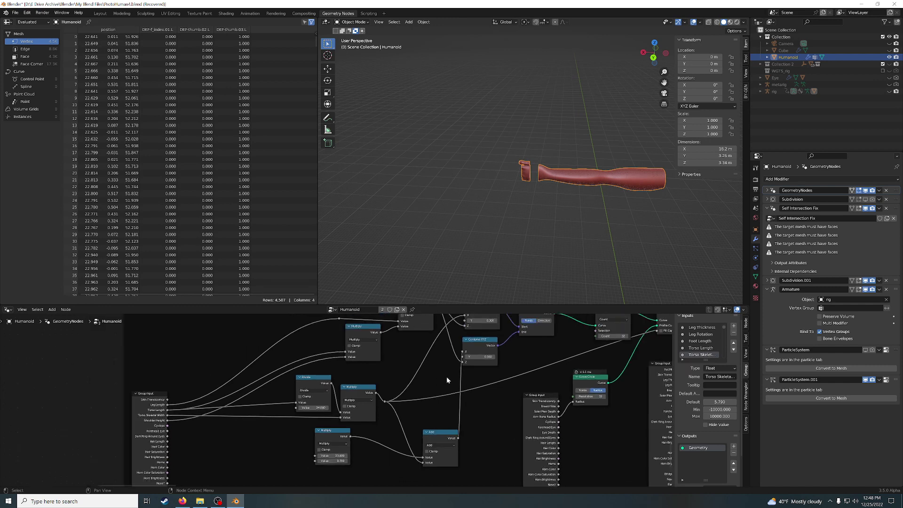
{"action": "scroll", "coordinate": [447, 376], "scroll_direction": "up", "scroll_amount": 2, "text": "shift"}
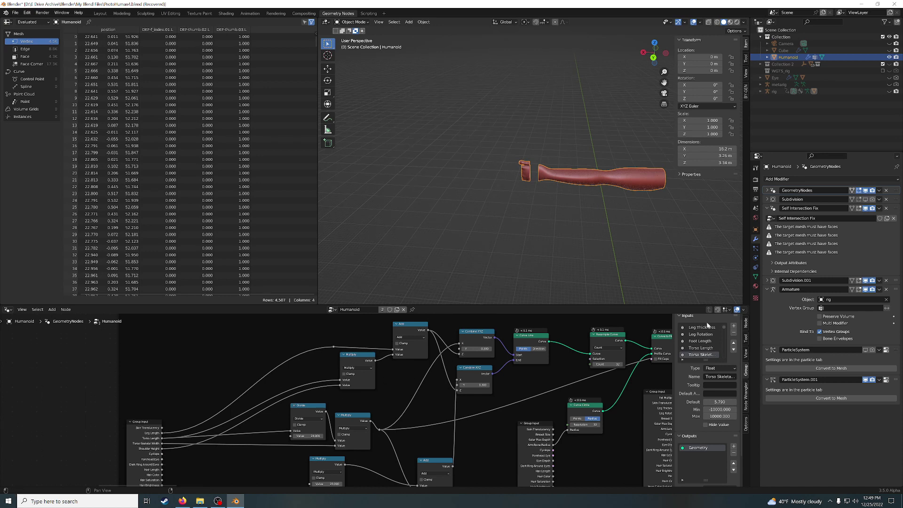
{"action": "scroll", "coordinate": [621, 398], "scroll_direction": "down", "scroll_amount": 1}
{"action": "scroll", "coordinate": [621, 398], "scroll_direction": "down", "scroll_amount": 1}
{"action": "scroll", "coordinate": [658, 379], "scroll_direction": "down", "scroll_amount": 1}
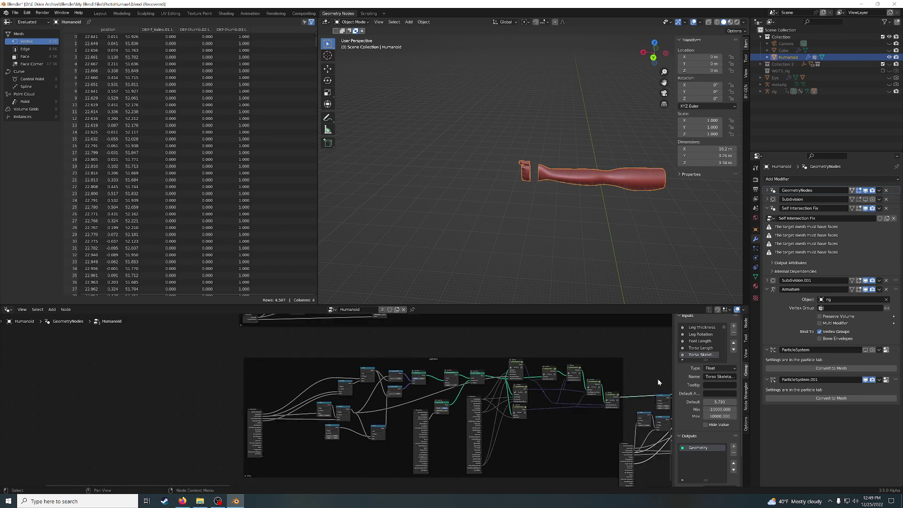
{"action": "scroll", "coordinate": [657, 379], "scroll_direction": "up", "scroll_amount": 2}
{"action": "scroll", "coordinate": [451, 371], "scroll_direction": "up", "scroll_amount": 1}
{"action": "scroll", "coordinate": [429, 369], "scroll_direction": "up", "scroll_amount": 1}
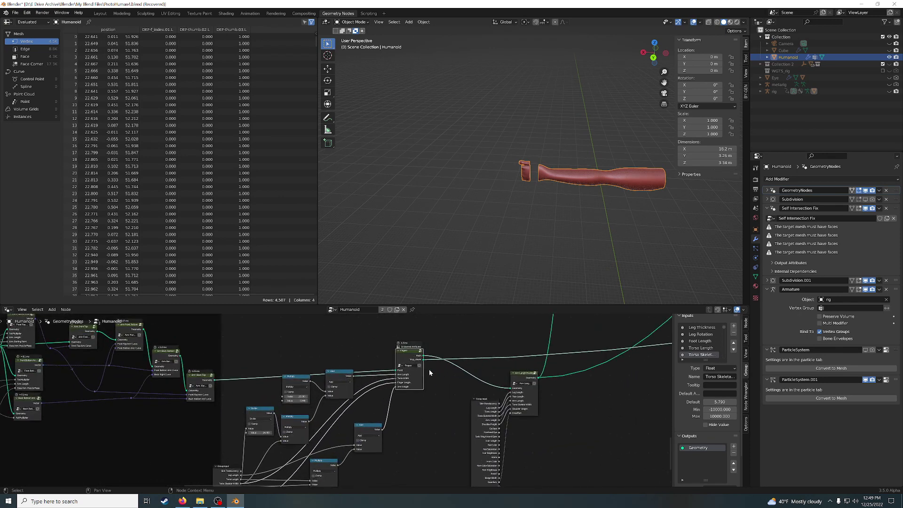
{"action": "scroll", "coordinate": [429, 369], "scroll_direction": "up", "scroll_amount": 1}
{"action": "scroll", "coordinate": [432, 376], "scroll_direction": "up", "scroll_amount": 1}
{"action": "scroll", "coordinate": [439, 382], "scroll_direction": "up", "scroll_amount": 1}
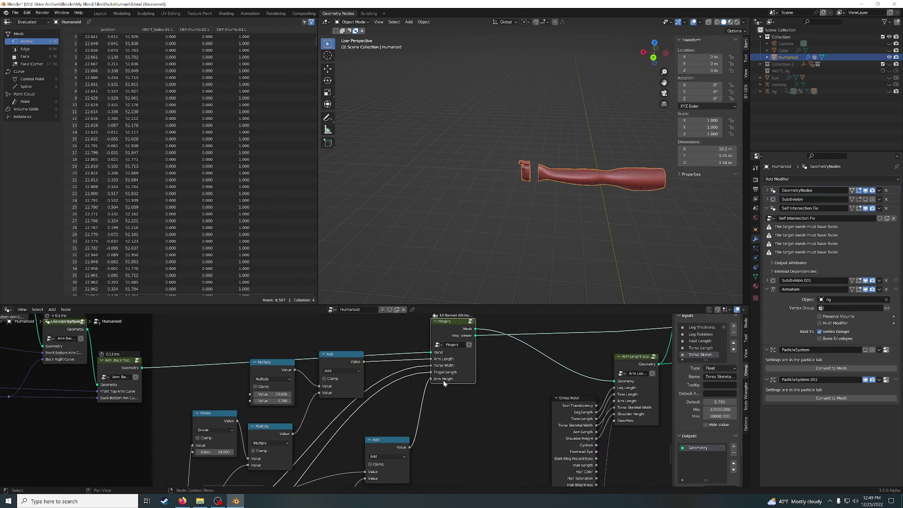
{"action": "scroll", "coordinate": [446, 380], "scroll_direction": "down", "scroll_amount": 2}
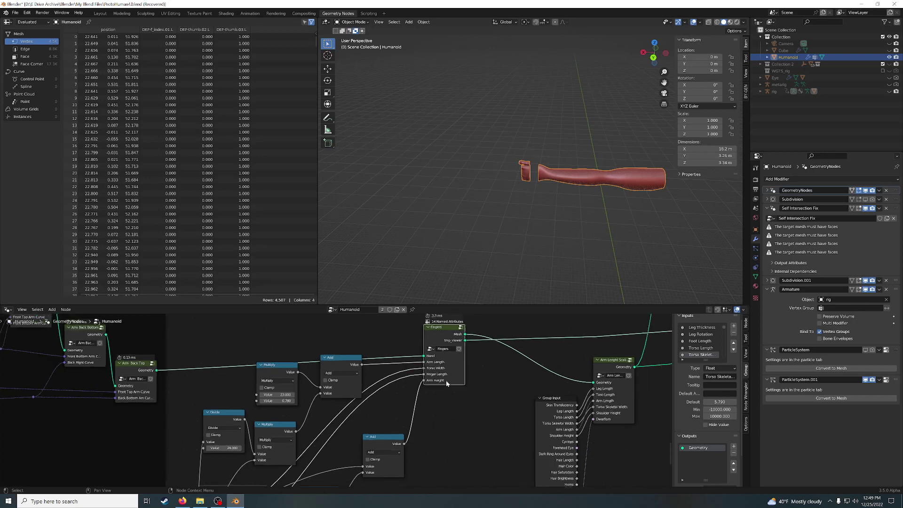
{"action": "scroll", "coordinate": [445, 380], "scroll_direction": "down", "scroll_amount": 1}
{"action": "key", "text": "Home"}
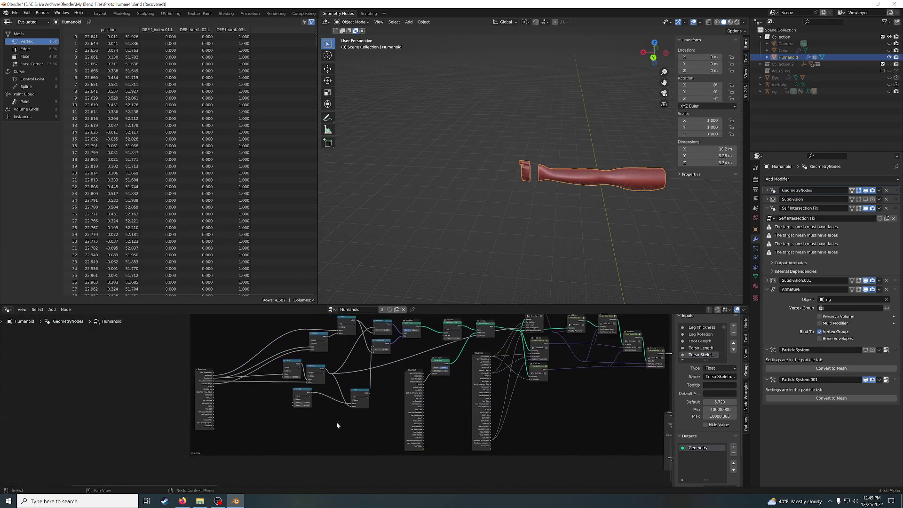
Zoom in on the Left Arm's Fingers group, Group Input, and Multiply/Add chain
{"action": "scroll", "coordinate": [223, 406], "scroll_direction": "up", "scroll_amount": 3}
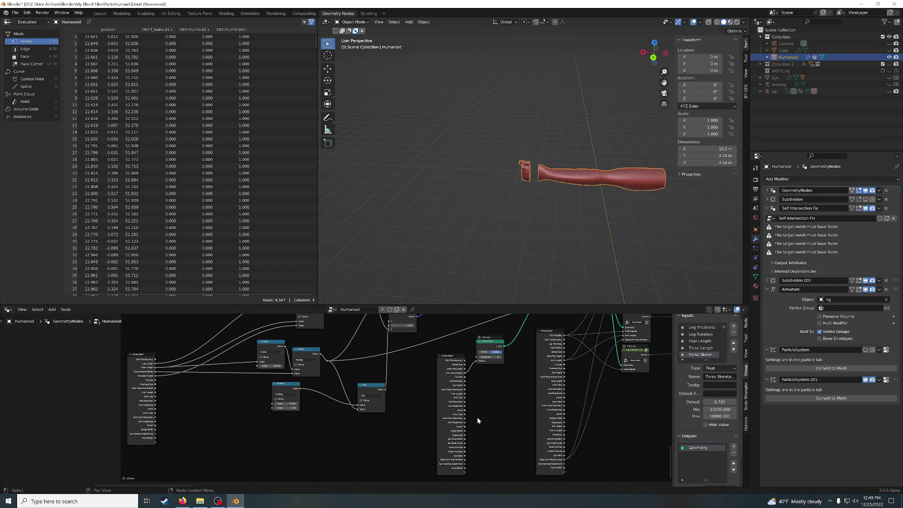
{"action": "scroll", "coordinate": [228, 401], "scroll_direction": "up", "scroll_amount": 1}
{"action": "scroll", "coordinate": [205, 400], "scroll_direction": "down", "scroll_amount": 3}
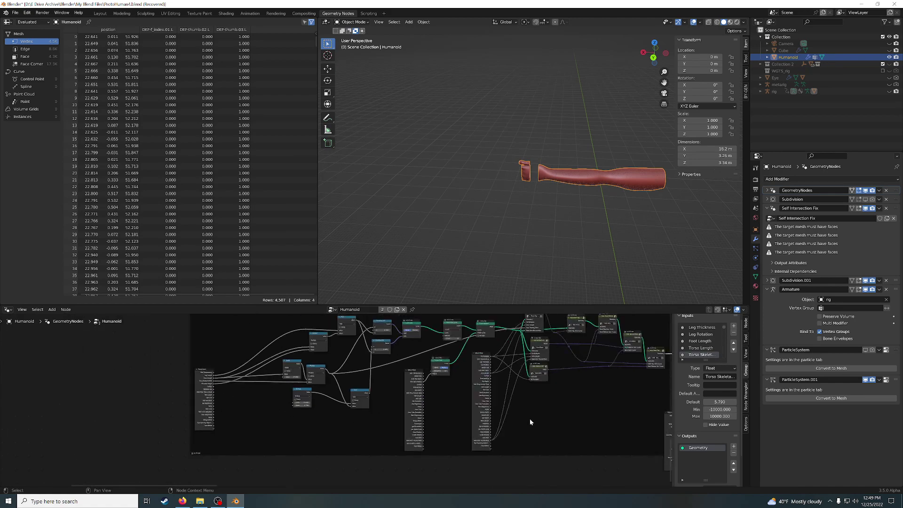
{"action": "scroll", "coordinate": [531, 422], "scroll_direction": "up", "scroll_amount": 2}
{"action": "scroll", "coordinate": [433, 392], "scroll_direction": "up", "scroll_amount": 1}
{"action": "mouse_move", "coordinate": [479, 372]}
{"action": "middle_mouse_down"}
{"action": "mouse_move", "coordinate": [437, 455]}
{"action": "mouse_move", "coordinate": [512, 402]}
{"action": "middle_mouse_up"}
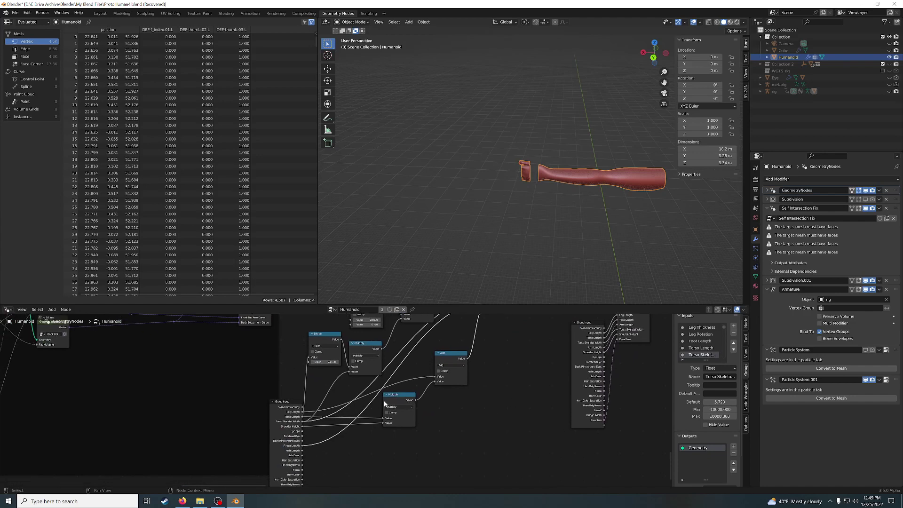
{"action": "middle_click_drag", "start_coordinate": [497, 368], "coordinate": [479, 431]}
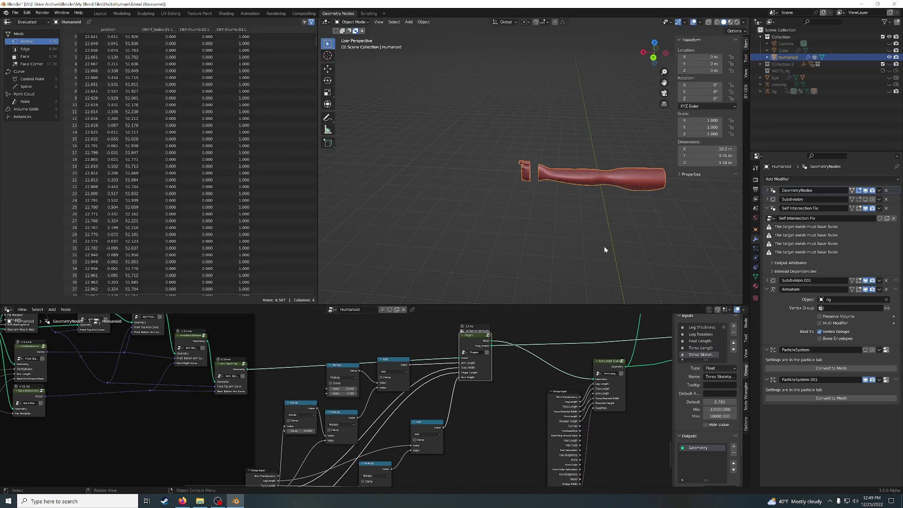
Enter the Fingers group, locate the Thumb Connection node, and open it
{"action": "left_click", "coordinate": [489, 335]}
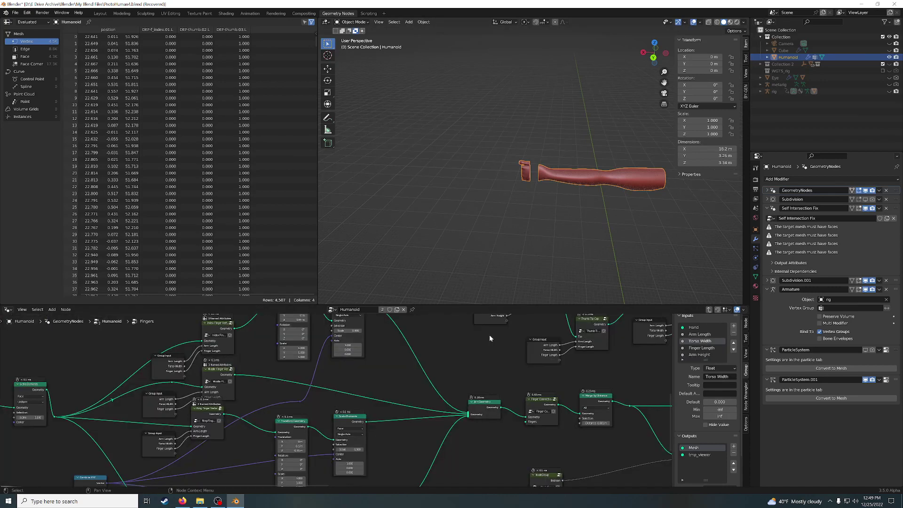
{"action": "middle_click_drag", "start_coordinate": [485, 364], "coordinate": [347, 417]}
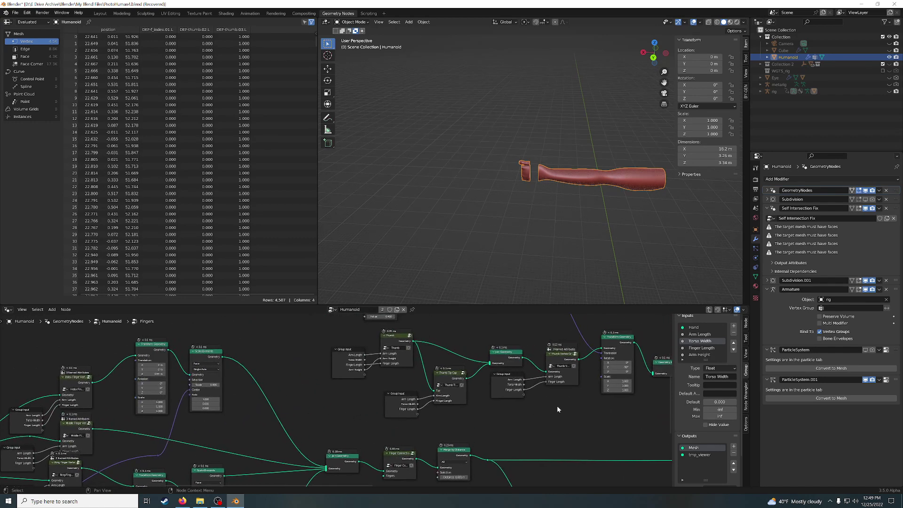
{"action": "middle_click_drag", "start_coordinate": [560, 396], "coordinate": [448, 408]}
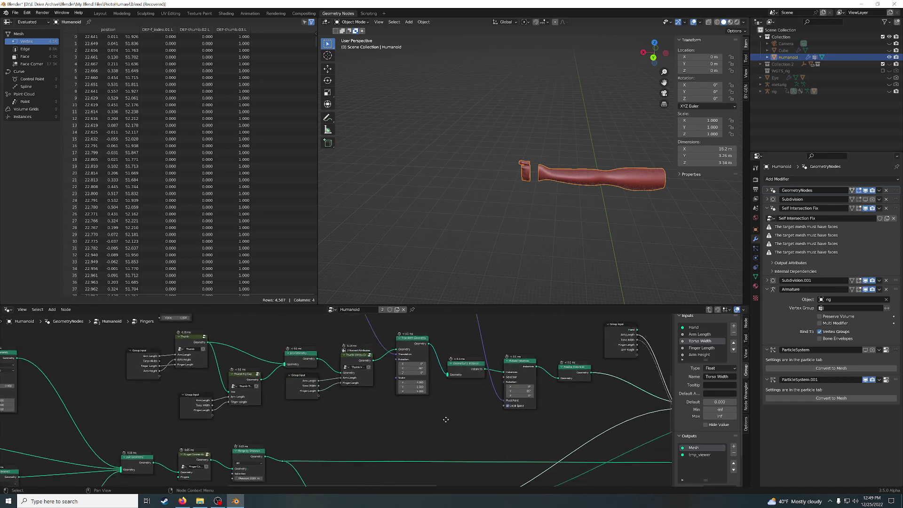
{"action": "middle_click_drag", "start_coordinate": [452, 403], "coordinate": [258, 377]}
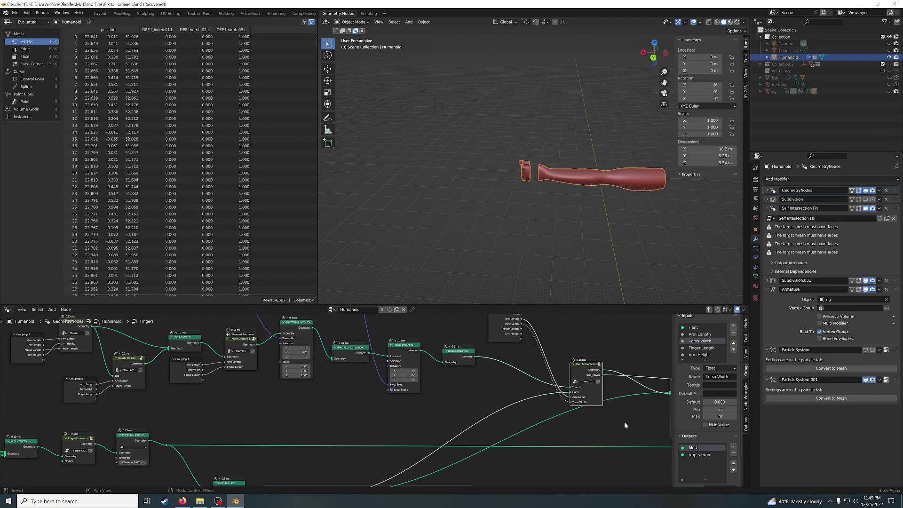
{"action": "middle_click_drag", "start_coordinate": [624, 423], "coordinate": [491, 428]}
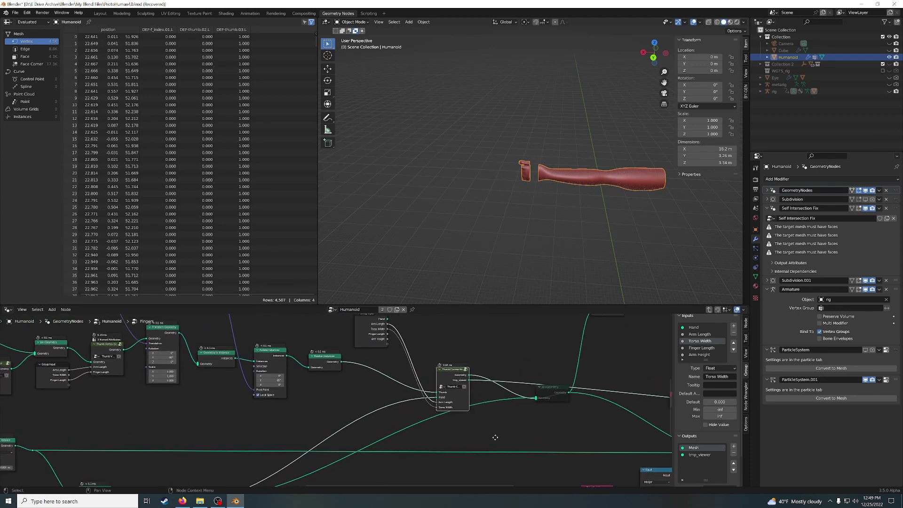
{"action": "left_click", "coordinate": [465, 369]}
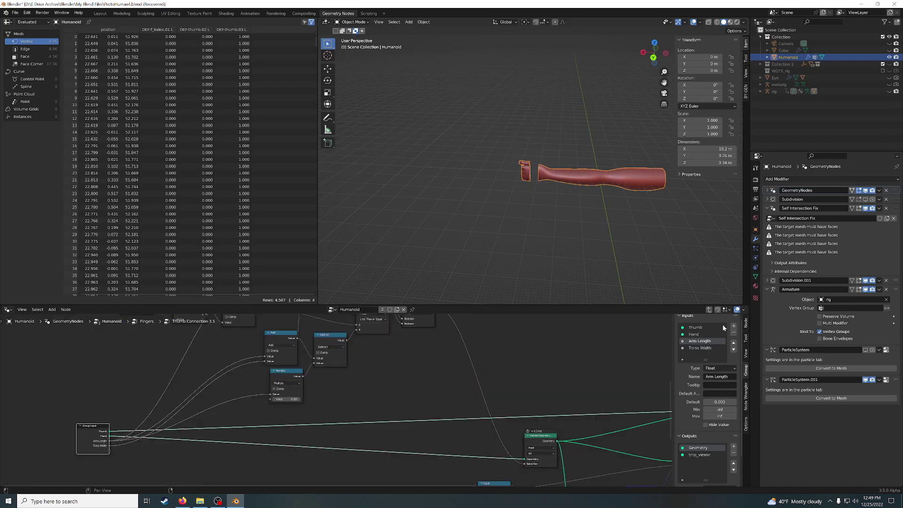
{"action": "left_click", "coordinate": [709, 309]}
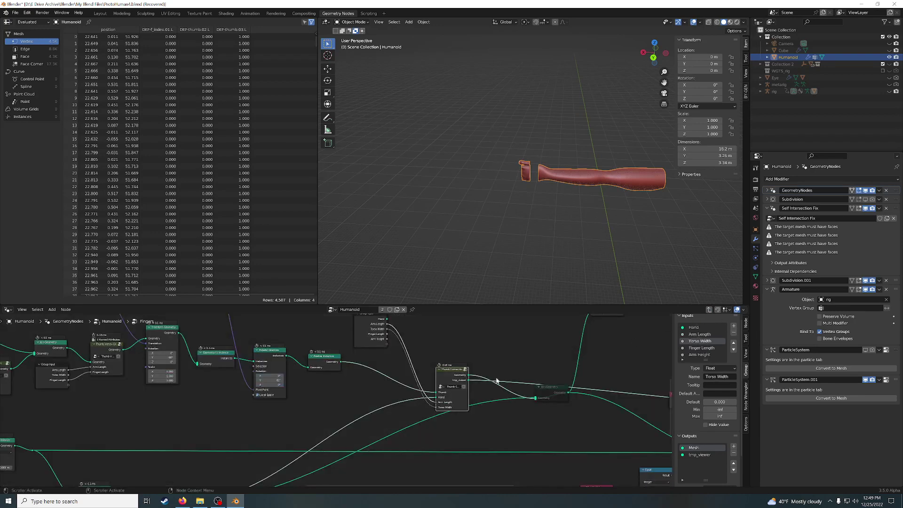
{"action": "left_click", "coordinate": [465, 370]}
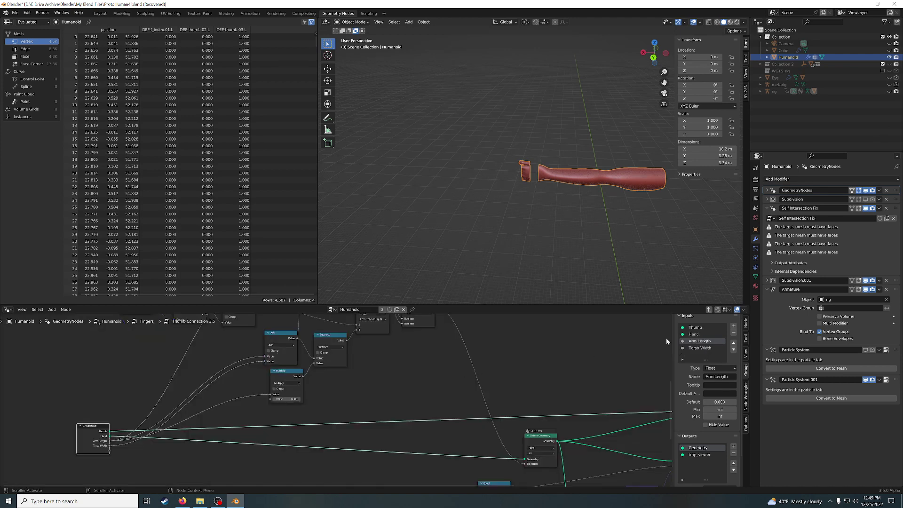
Duplicate the Arm Length input below Torso Width and rename it Arm Height
{"action": "left_click", "coordinate": [734, 328]}
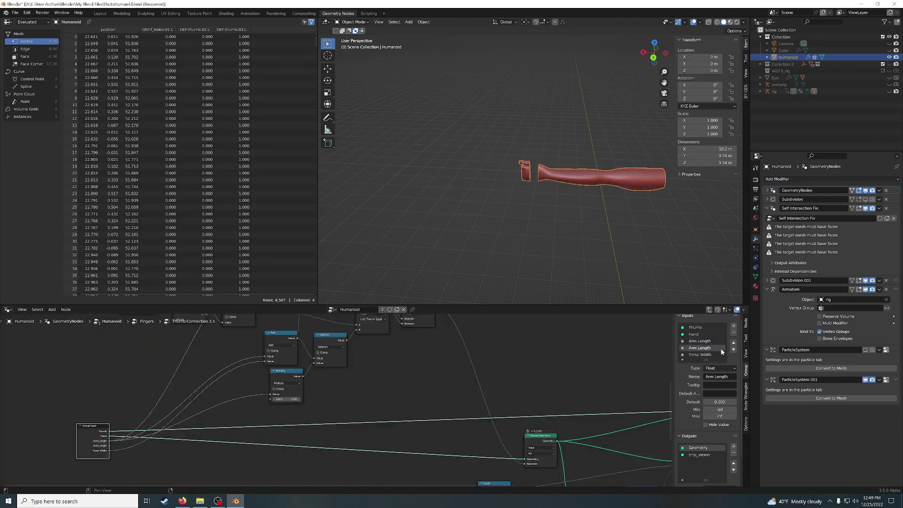
{"action": "left_click", "coordinate": [734, 350]}
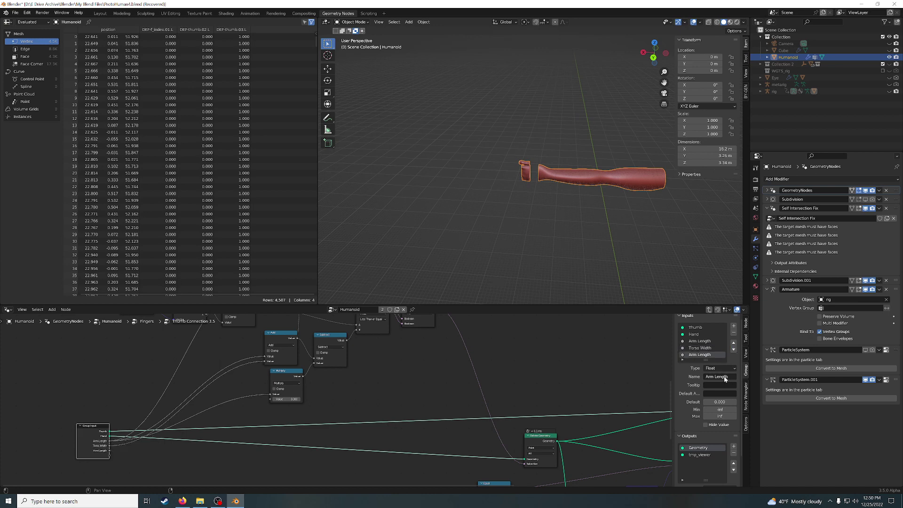
{"action": "left_click", "coordinate": [720, 376]}
{"action": "double_click", "coordinate": [721, 377]}
{"action": "type", "text": "Height"}
{"action": "key", "text": "Return"}
In Fingers, link the Arm Height input into Thumb Connection's new Arm Height socket
{"action": "left_click", "coordinate": [709, 309]}
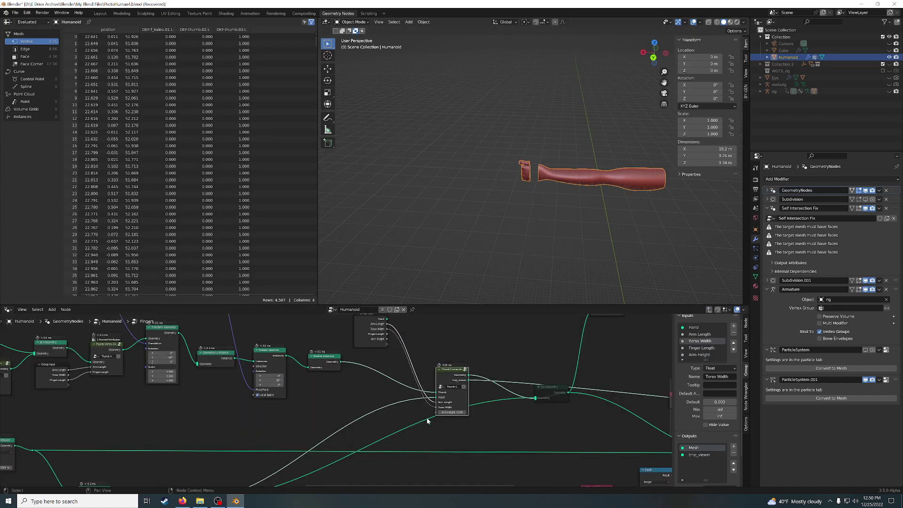
{"action": "left_click_drag", "start_coordinate": [387, 339], "coordinate": [392, 348]}
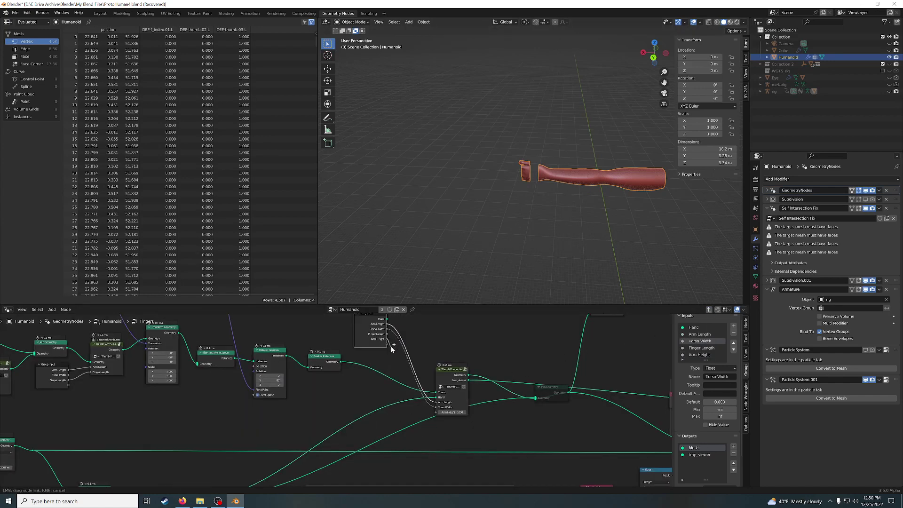
{"action": "left_click_drag", "start_coordinate": [409, 387], "coordinate": [439, 414]}
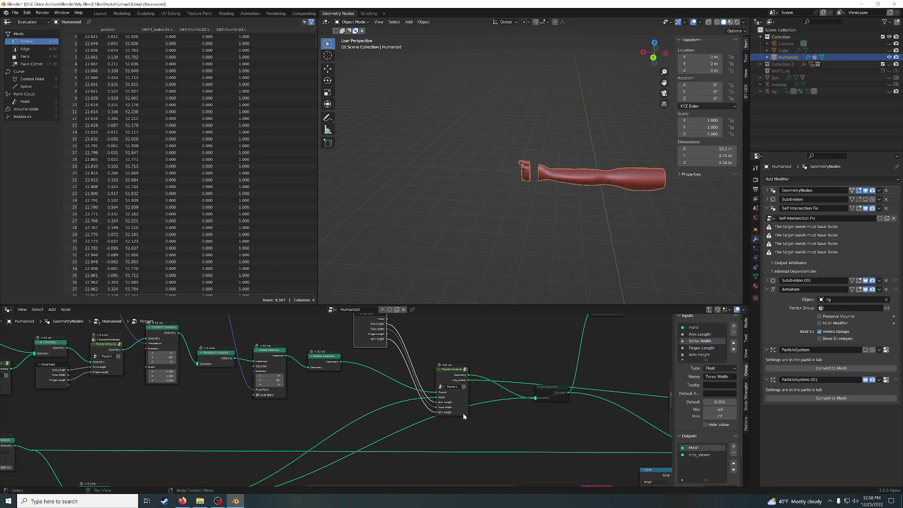
{"action": "left_click", "coordinate": [710, 308]}
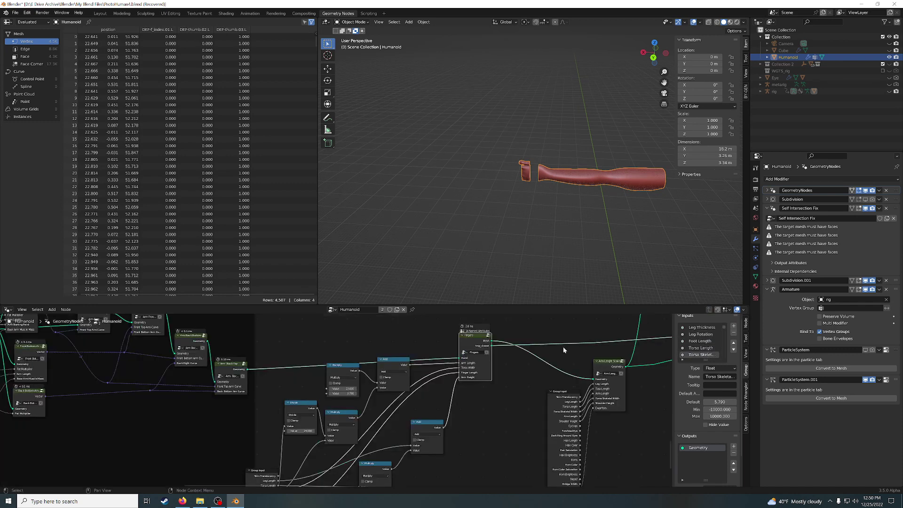
{"action": "left_click", "coordinate": [488, 335]}
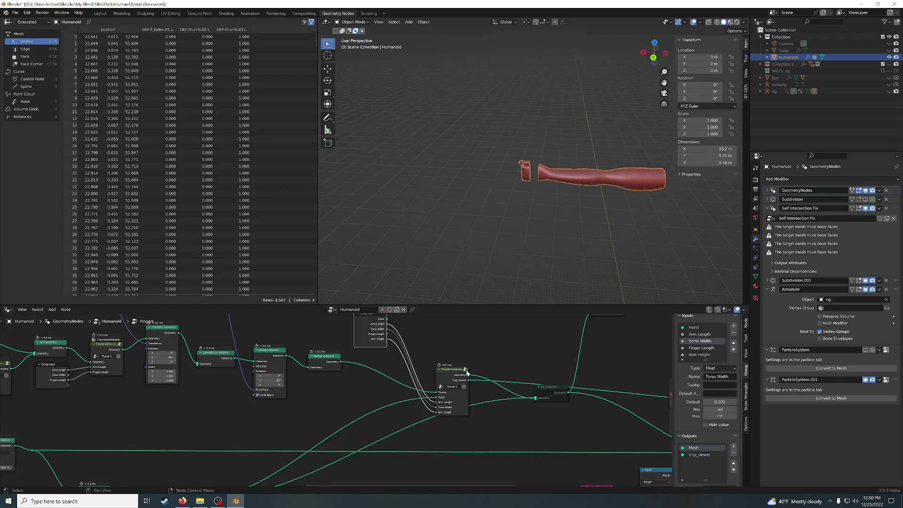
{"action": "key", "text": "Tab"}
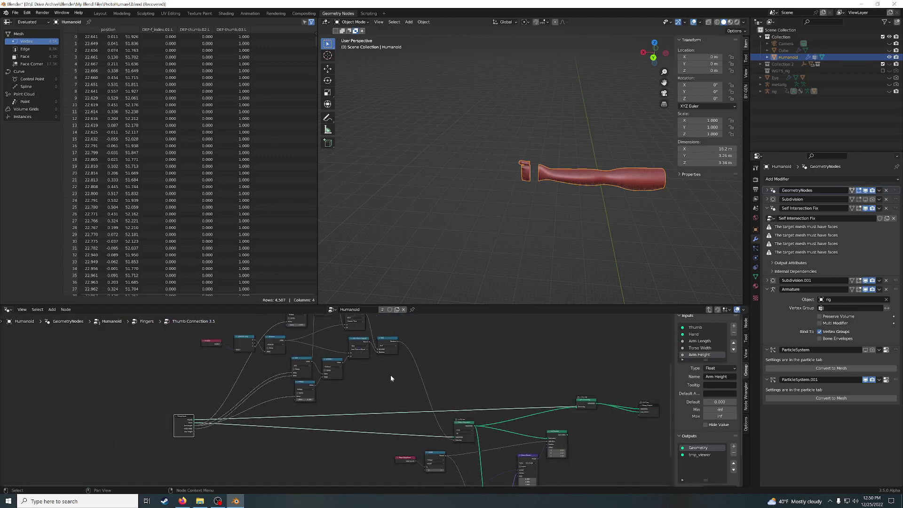
Splice a duplicate And node into the Delete Geometry link with its Boolean enabled
{"action": "scroll", "coordinate": [396, 360], "scroll_direction": "up", "scroll_amount": 1}
{"action": "left_click", "coordinate": [400, 322]}
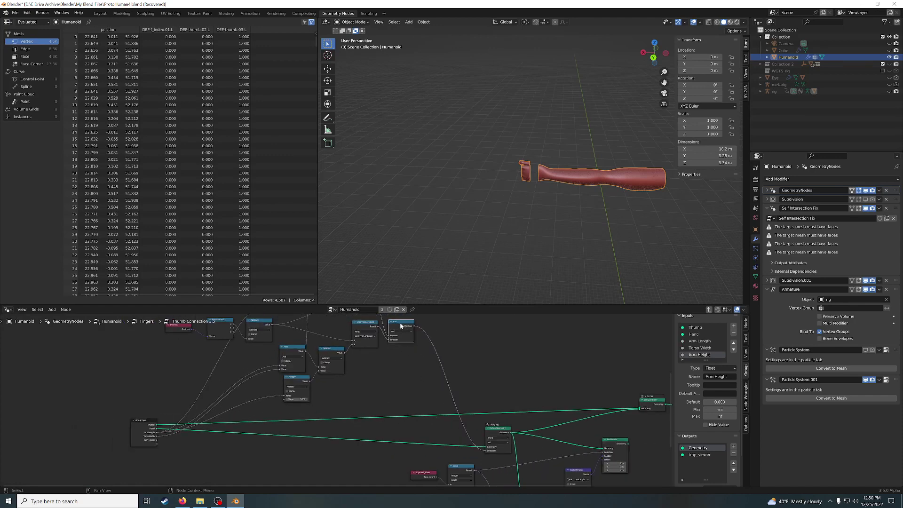
{"action": "key", "text": "shift+d"}
{"action": "left_click", "coordinate": [448, 361]}
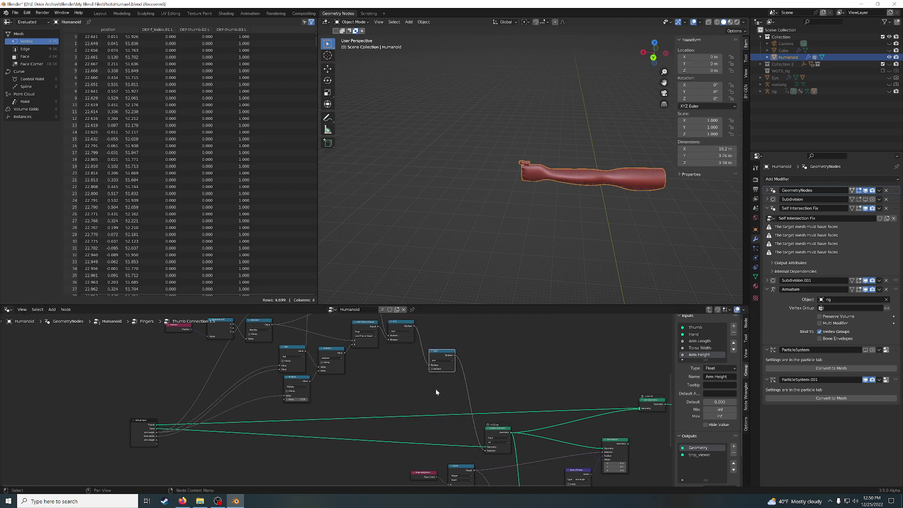
{"action": "left_click", "coordinate": [431, 369]}
Add a Greater Than node comparing Z position with Arm Height, feeding the second And
{"action": "left_click_drag", "start_coordinate": [233, 333], "coordinate": [359, 392]}
{"action": "type", "text": "greater"}
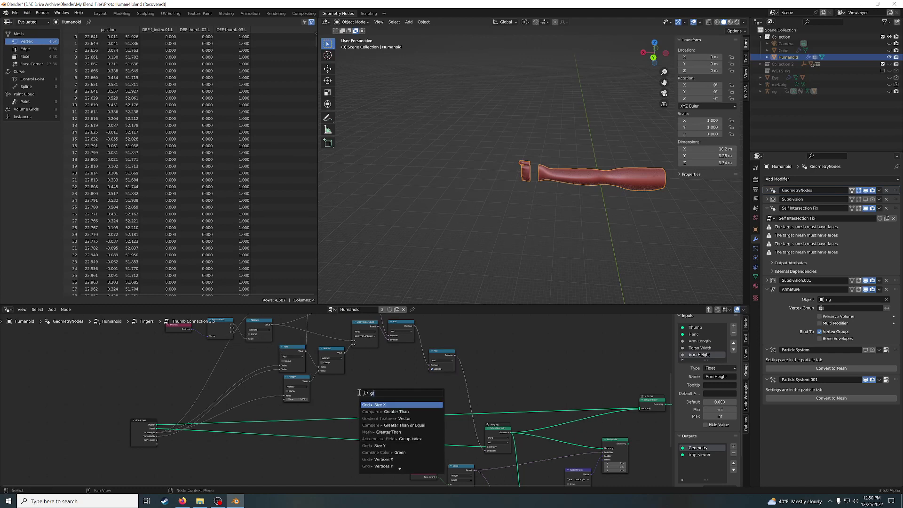
{"action": "key", "text": "Return"}
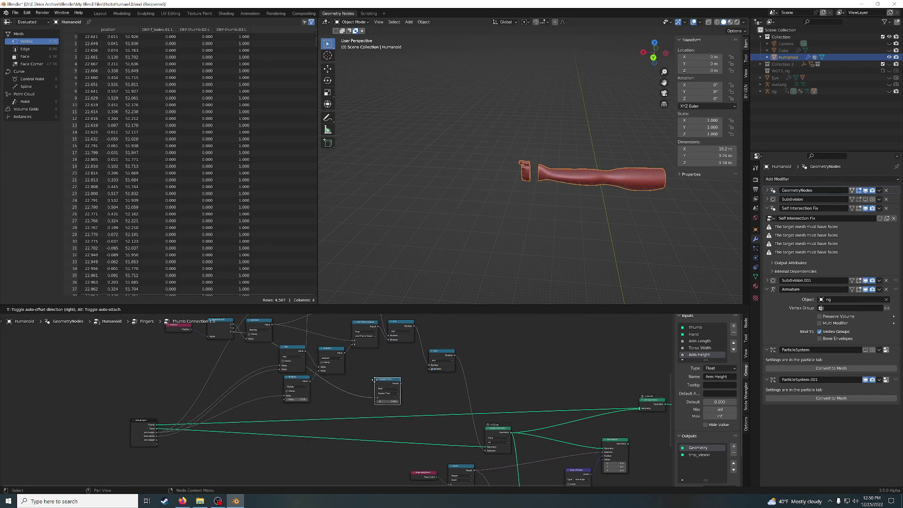
{"action": "left_click", "coordinate": [375, 377]}
{"action": "mouse_move", "coordinate": [157, 439]}
{"action": "left_mouse_down"}
{"action": "mouse_move", "coordinate": [376, 399]}
{"action": "mouse_move", "coordinate": [431, 369]}
{"action": "left_mouse_up"}
{"action": "scroll", "coordinate": [555, 248], "scroll_direction": "up", "scroll_amount": 3}
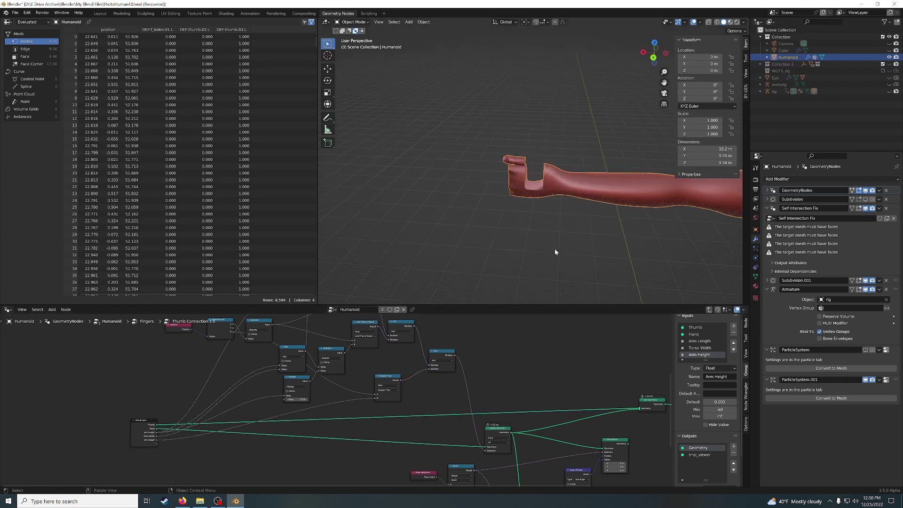
{"action": "mouse_move", "coordinate": [554, 249]}
{"action": "middle_mouse_down"}
{"action": "mouse_move", "coordinate": [573, 208]}
{"action": "mouse_move", "coordinate": [698, 175]}
{"action": "middle_mouse_up"}
{"action": "scroll", "coordinate": [594, 212], "scroll_direction": "down", "scroll_amount": 3}
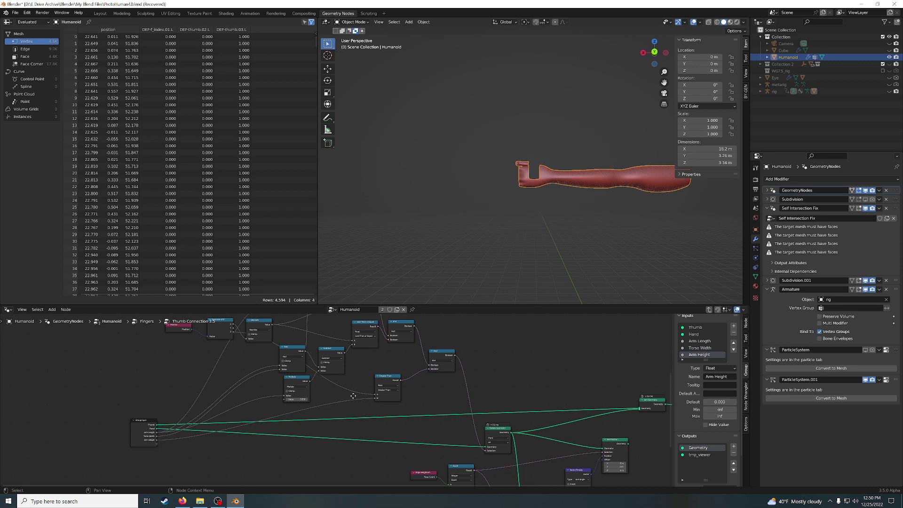
Duplicate the Multiply node for the new threshold
{"action": "middle_click_drag", "start_coordinate": [352, 396], "coordinate": [366, 424]}
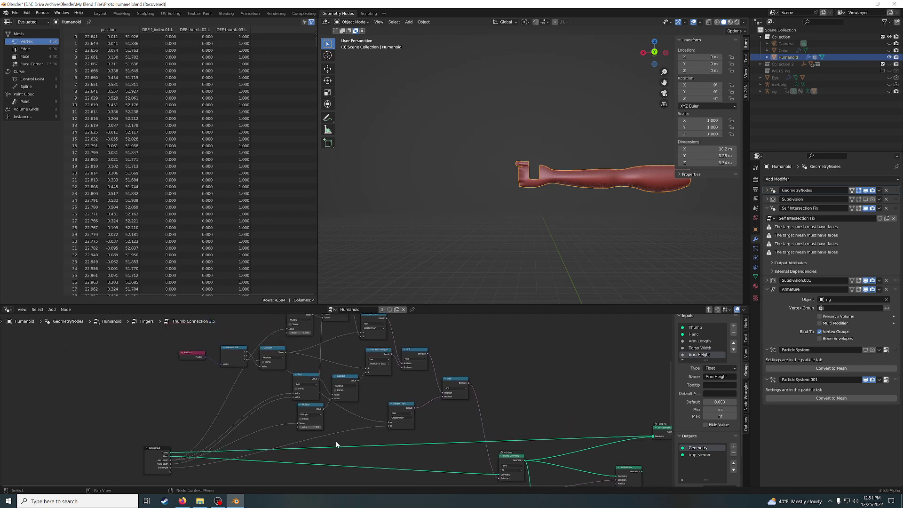
{"action": "left_click", "coordinate": [306, 412]}
{"action": "key", "text": "shift+d"}
Place the duplicated Multiply node and set its factor to 1.100, dropping vertices to 4,499
{"action": "left_click", "coordinate": [352, 424]}
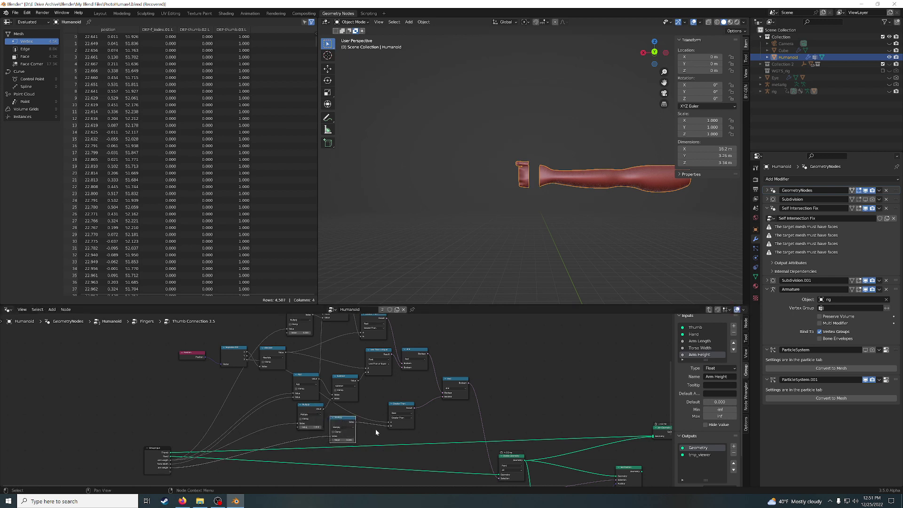
{"action": "middle_click_drag", "start_coordinate": [376, 429], "coordinate": [340, 393]}
{"action": "scroll", "coordinate": [341, 397], "scroll_direction": "up", "scroll_amount": 1}
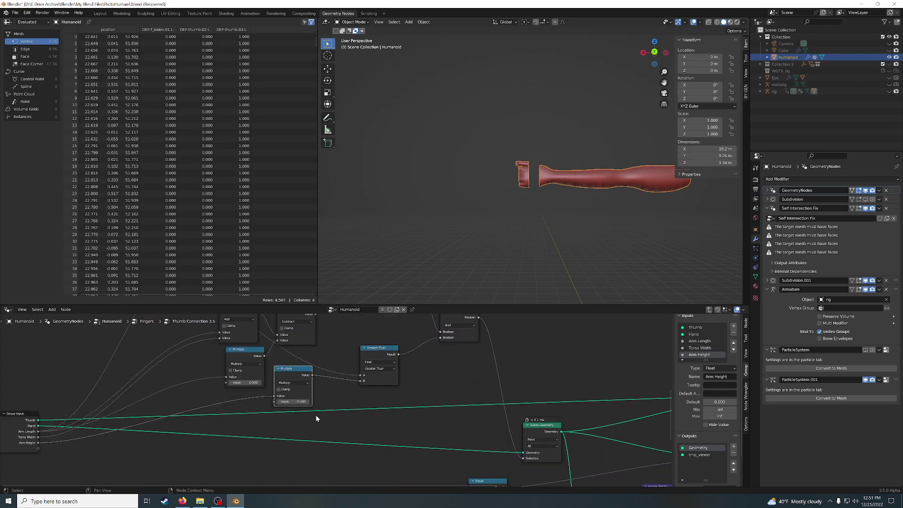
{"action": "left_click", "coordinate": [298, 402]}
{"action": "type", "text": "1.1"}
{"action": "key", "text": "Return"}
{"action": "scroll", "coordinate": [348, 397], "scroll_direction": "up", "scroll_amount": 1}
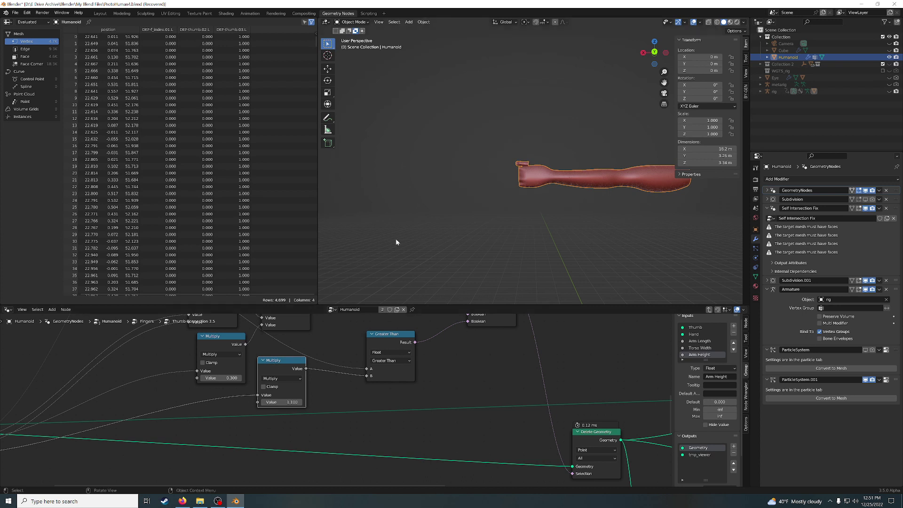
Expand the GeometryNodes modifier parameters and exit Thumb Connection to the Fingers tree
{"action": "left_click", "coordinate": [768, 191]}
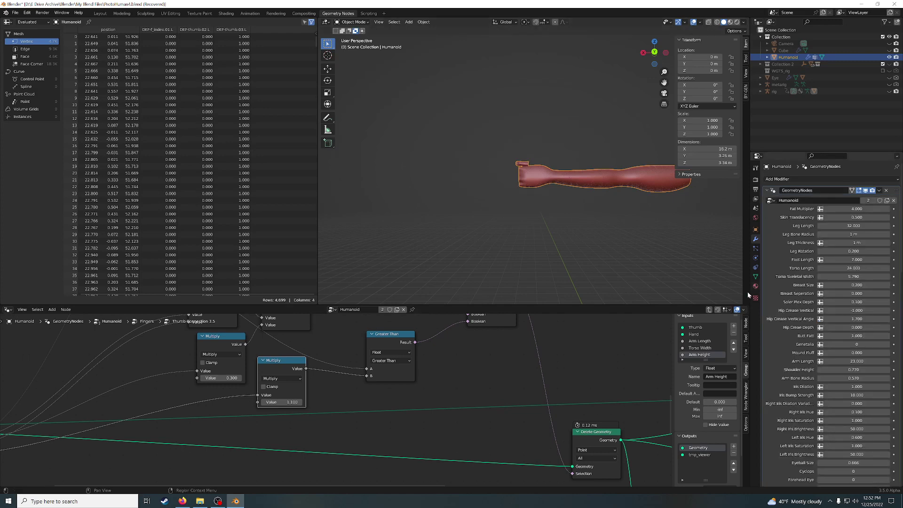
{"action": "key", "text": "ctrl+Tab"}
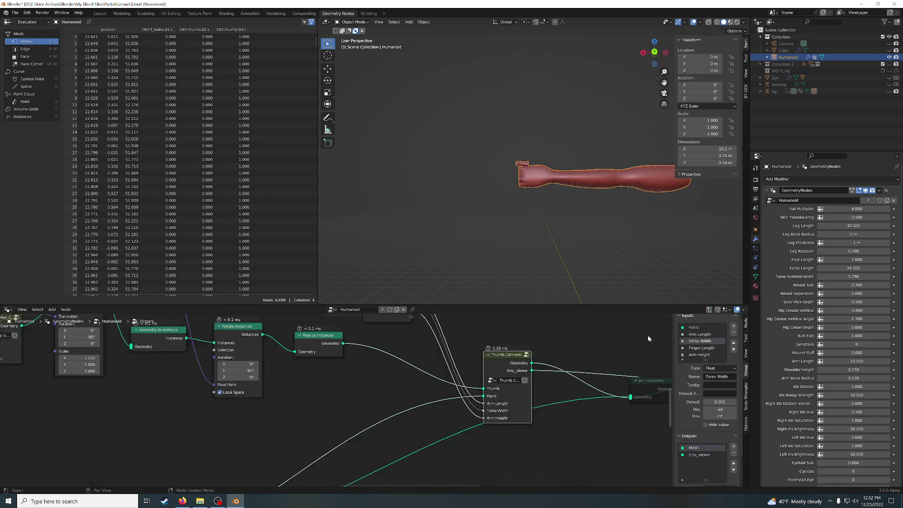
{"action": "scroll", "coordinate": [588, 345], "scroll_direction": "down", "scroll_amount": 2}
{"action": "scroll", "coordinate": [527, 360], "scroll_direction": "down", "scroll_amount": 2}
{"action": "scroll", "coordinate": [527, 360], "scroll_direction": "down", "scroll_amount": 3}
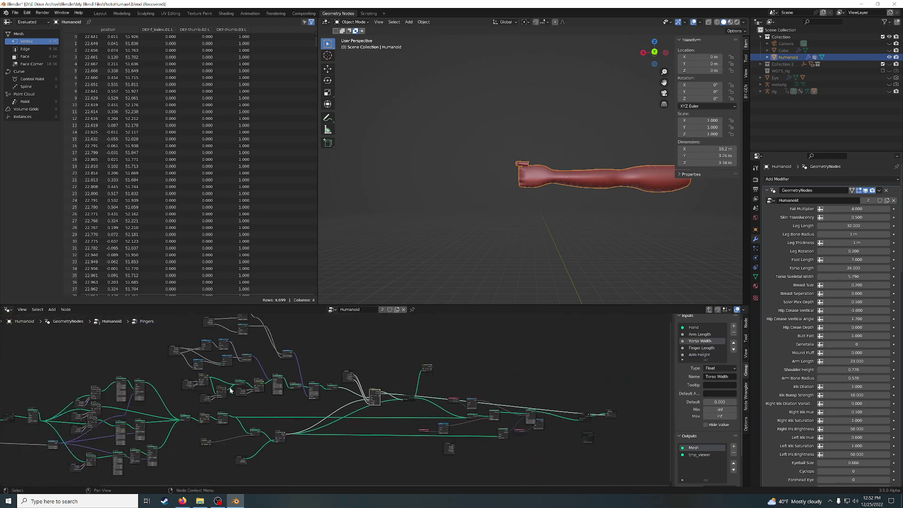
{"action": "middle_click_drag", "start_coordinate": [38, 379], "coordinate": [240, 385]}
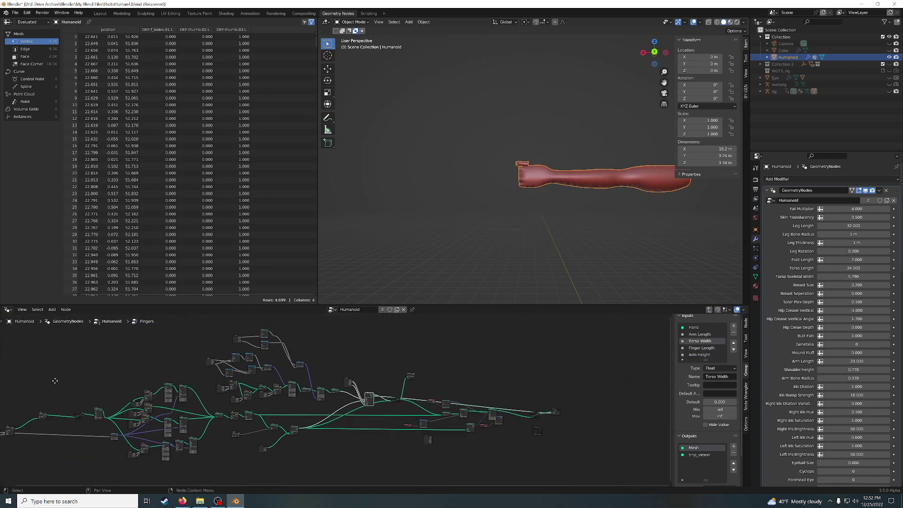
Go up to the Humanoid tree and pan to show its nodes
{"action": "left_click", "coordinate": [710, 310]}
{"action": "scroll", "coordinate": [243, 410], "scroll_direction": "up", "scroll_amount": 2}
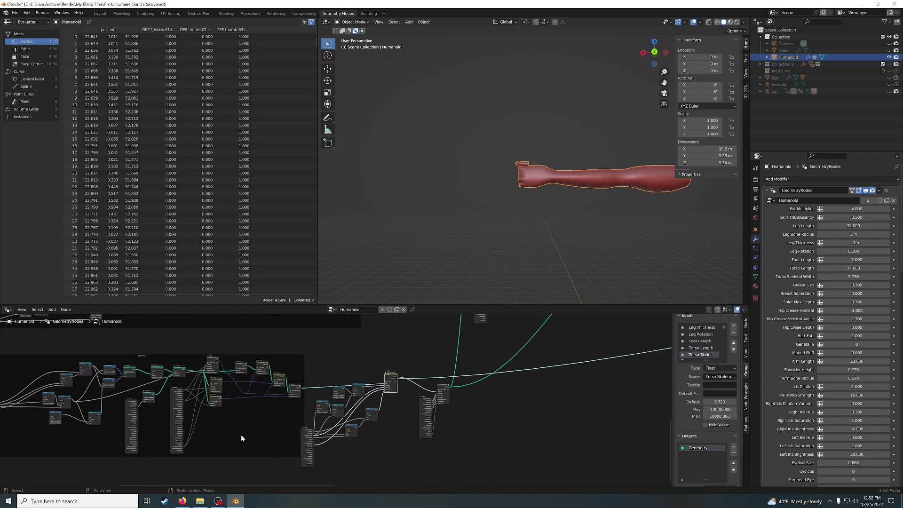
{"action": "middle_click_drag", "start_coordinate": [240, 434], "coordinate": [433, 426]}
{"action": "scroll", "coordinate": [433, 422], "scroll_direction": "up", "scroll_amount": 2}
{"action": "scroll", "coordinate": [433, 421], "scroll_direction": "up", "scroll_amount": 2}
{"action": "scroll", "coordinate": [434, 421], "scroll_direction": "up", "scroll_amount": 1}
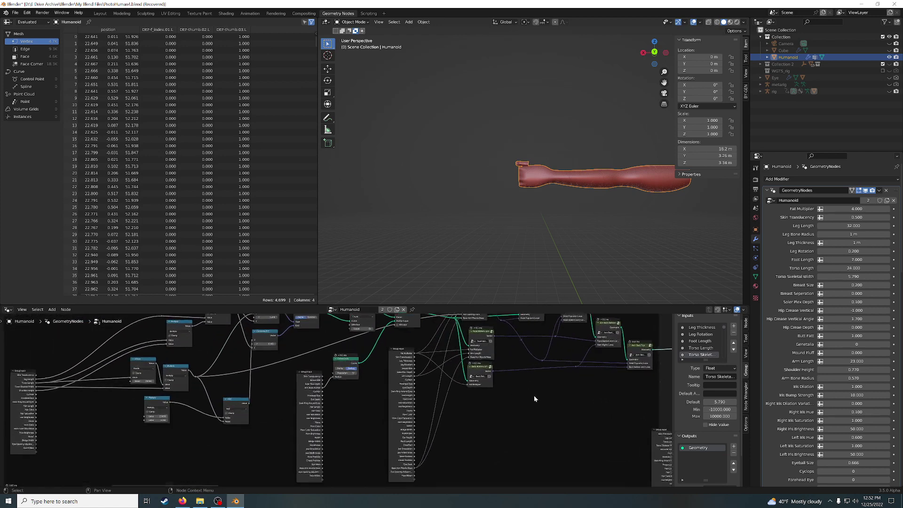
{"action": "scroll", "coordinate": [534, 395], "scroll_direction": "up", "scroll_amount": 1}
{"action": "middle_click_drag", "start_coordinate": [581, 403], "coordinate": [562, 459]}
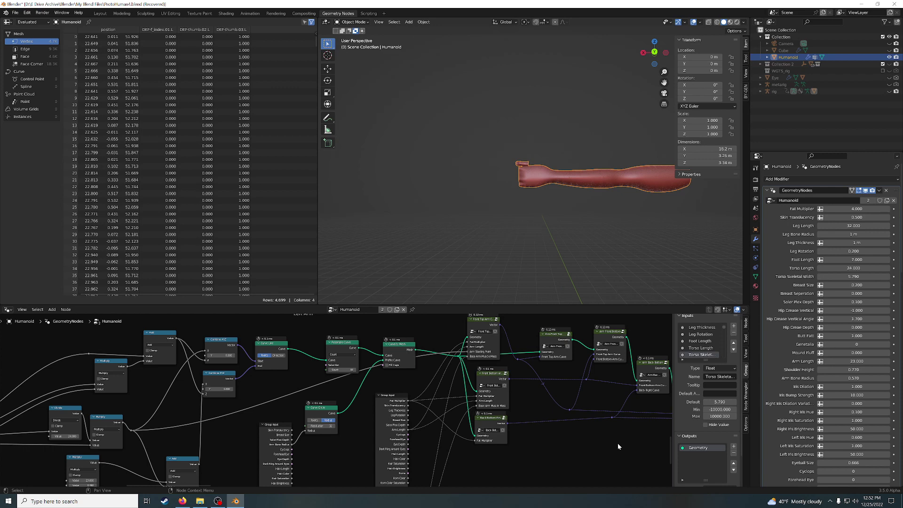
Set the Fat Multiplier to 5, then raise it to 10
{"action": "left_click", "coordinate": [856, 209]}
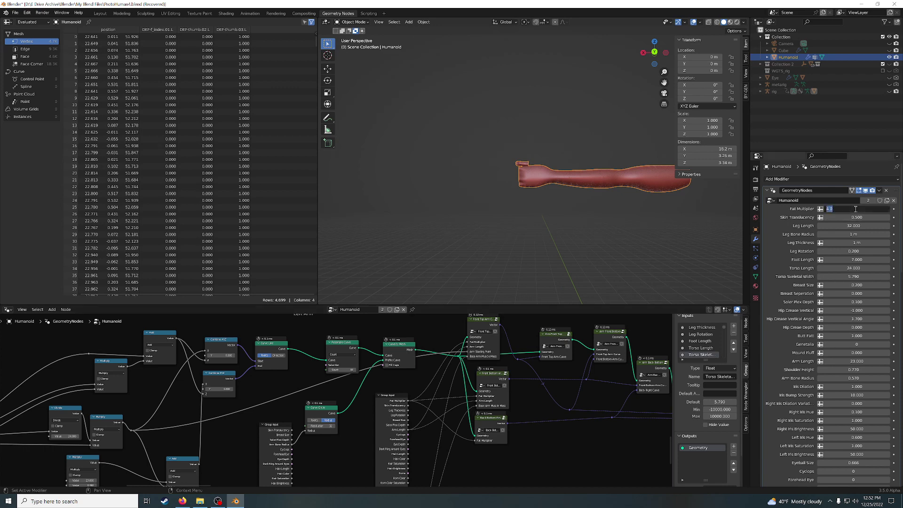
{"action": "type", "text": "5"}
{"action": "key", "text": "Return"}
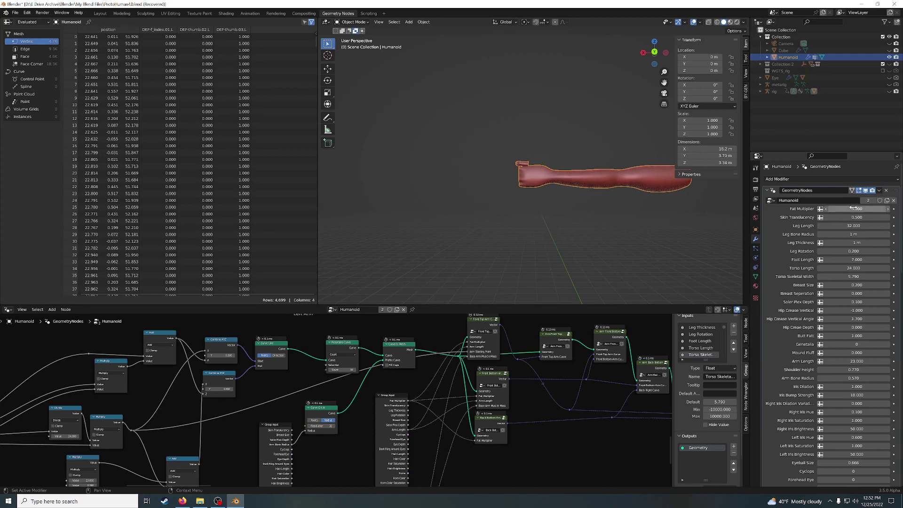
{"action": "left_click", "coordinate": [853, 209]}
{"action": "type", "text": "10"}
{"action": "key", "text": "Return"}
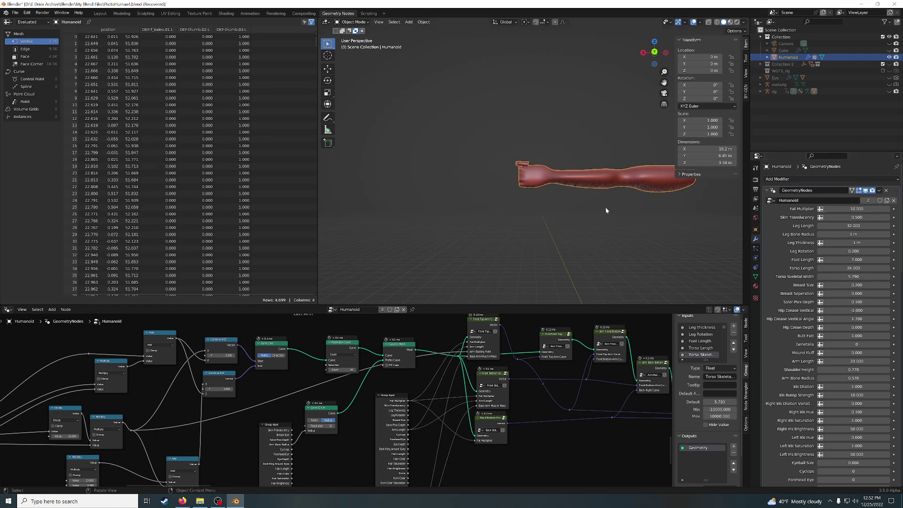
Inspect the thickened arm from the side, then reduce Fat Multiplier to 4
{"action": "middle_click_drag", "start_coordinate": [605, 207], "coordinate": [608, 251]}
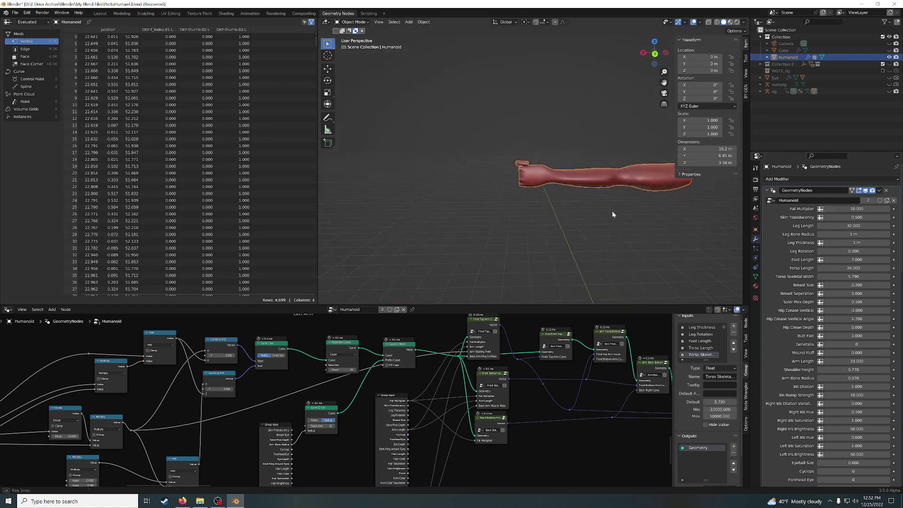
{"action": "middle_click_drag", "start_coordinate": [608, 251], "coordinate": [614, 195]}
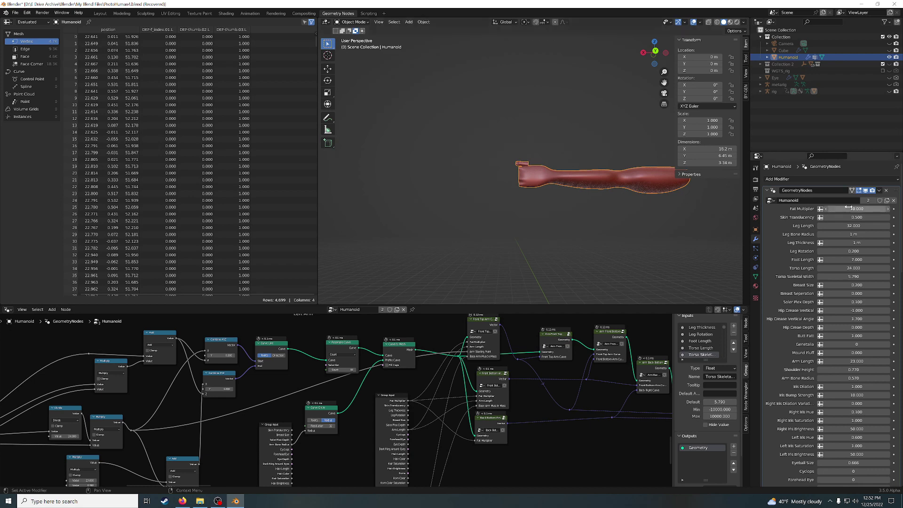
{"action": "key", "text": "ctrl+z"}
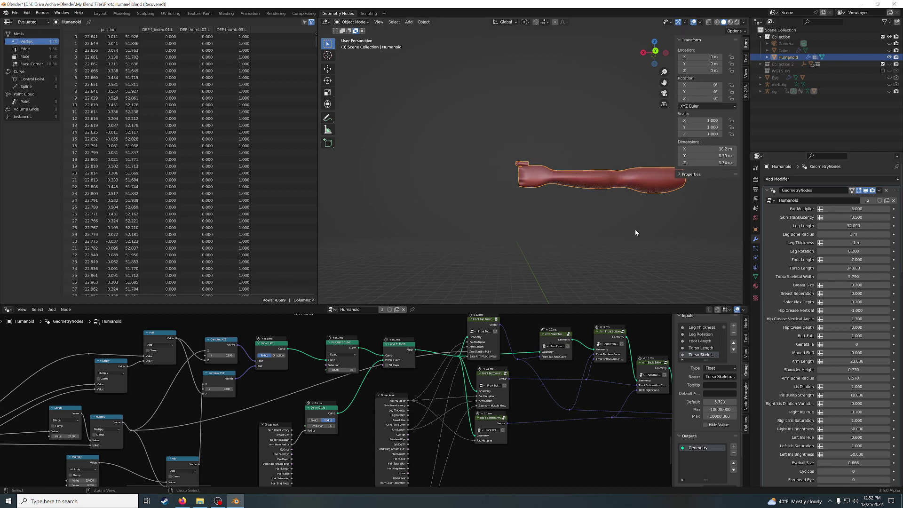
{"action": "mouse_move", "coordinate": [624, 222]}
{"action": "middle_mouse_down"}
{"action": "mouse_move", "coordinate": [601, 259]}
{"action": "mouse_move", "coordinate": [608, 231]}
{"action": "mouse_move", "coordinate": [518, 206]}
{"action": "mouse_move", "coordinate": [527, 219]}
{"action": "mouse_move", "coordinate": [601, 231]}
{"action": "middle_mouse_up"}
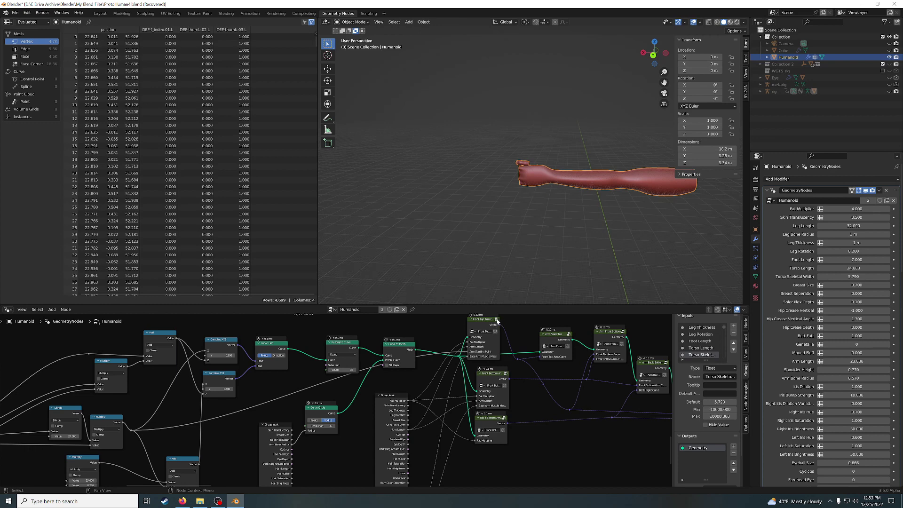
Enter the Front Top Arm Curve group and shift the Index and Sample Index nodes further left
{"action": "left_click", "coordinate": [497, 320]}
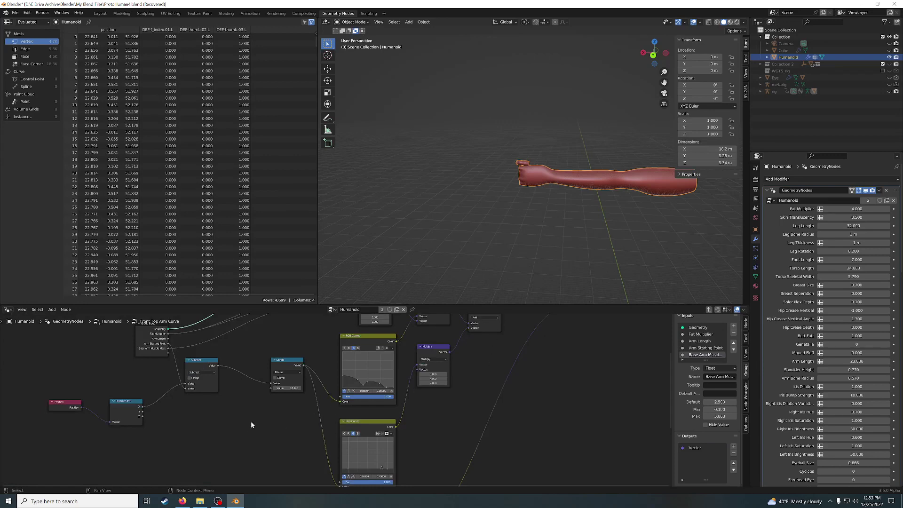
{"action": "middle_click_drag", "start_coordinate": [251, 425], "coordinate": [349, 451]}
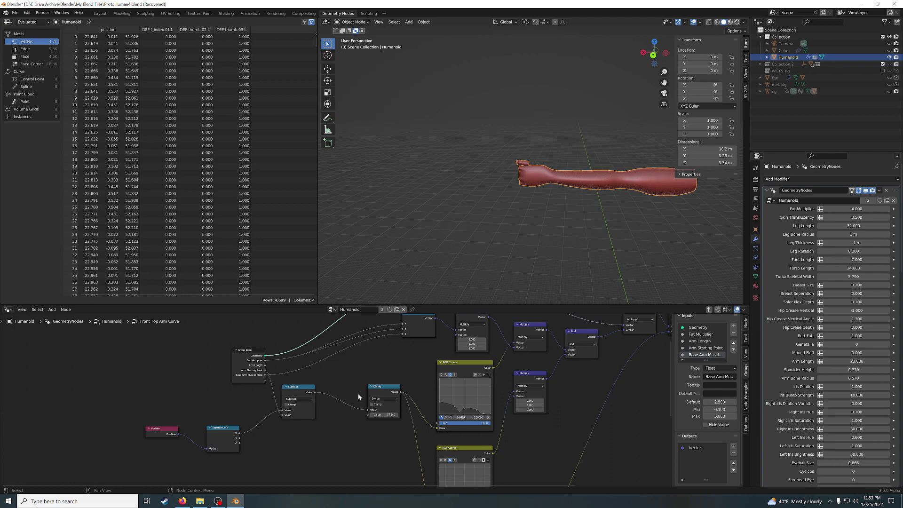
{"action": "middle_click_drag", "start_coordinate": [519, 358], "coordinate": [518, 405]}
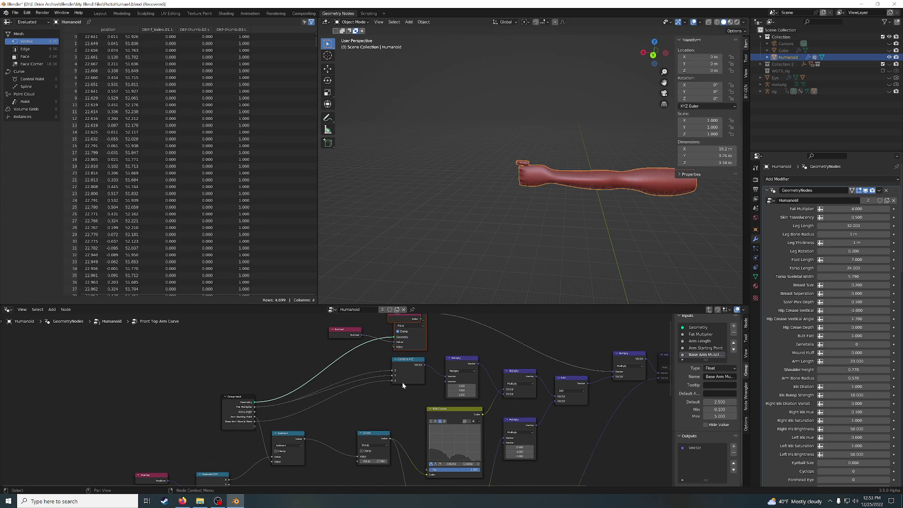
{"action": "middle_click_drag", "start_coordinate": [430, 373], "coordinate": [431, 386]}
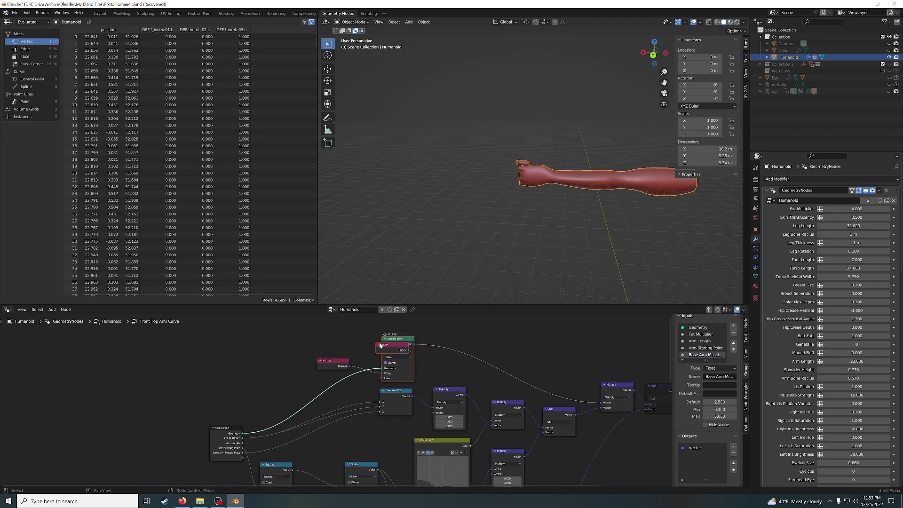
{"action": "left_click_drag", "start_coordinate": [380, 345], "coordinate": [376, 350]}
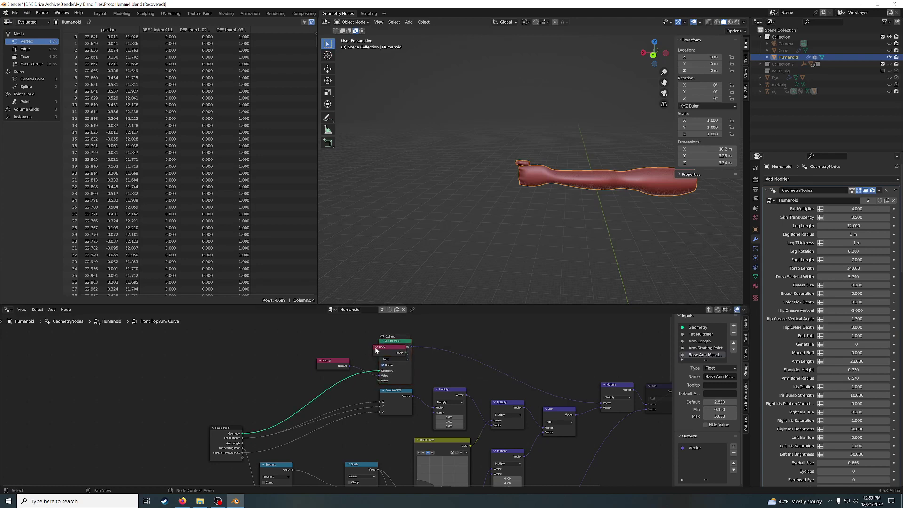
{"action": "left_click", "coordinate": [376, 348]}
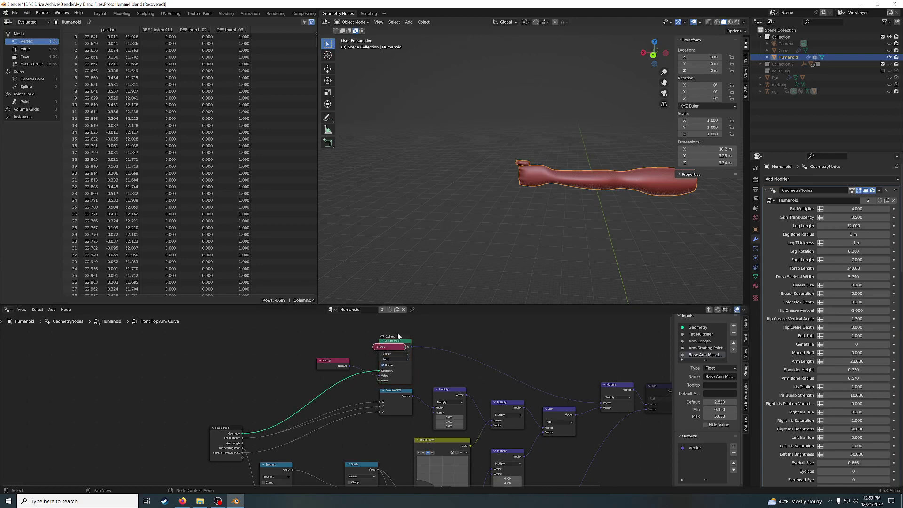
{"action": "left_click", "coordinate": [377, 348]}
{"action": "mouse_move", "coordinate": [389, 349]}
{"action": "left_mouse_down"}
{"action": "mouse_move", "coordinate": [363, 348]}
{"action": "mouse_move", "coordinate": [325, 382]}
{"action": "left_mouse_up"}
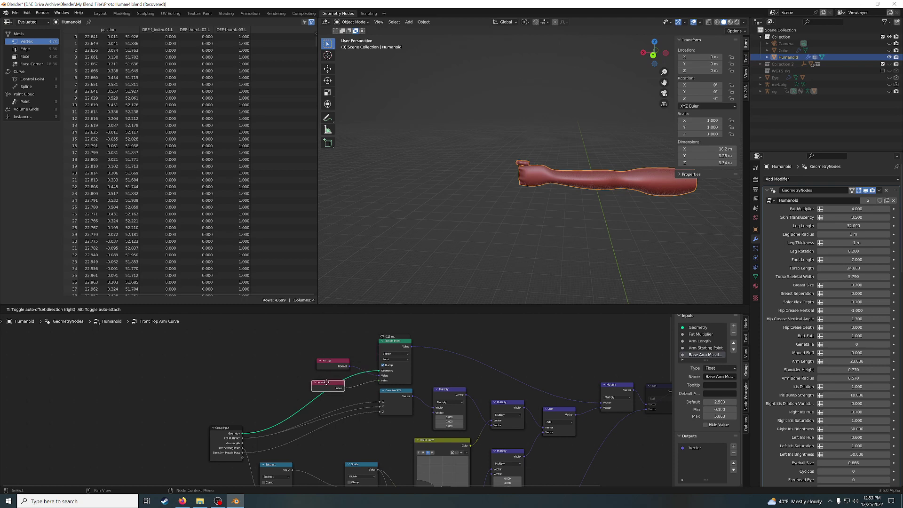
Cut a link feeding the group's lower nodes
{"action": "middle_click_drag", "start_coordinate": [516, 378], "coordinate": [366, 362]}
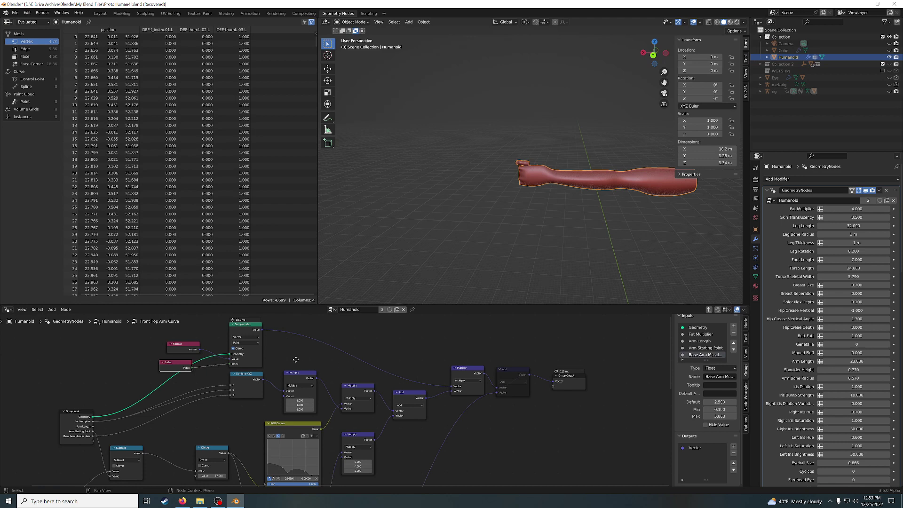
{"action": "middle_click_drag", "start_coordinate": [299, 362], "coordinate": [337, 341]}
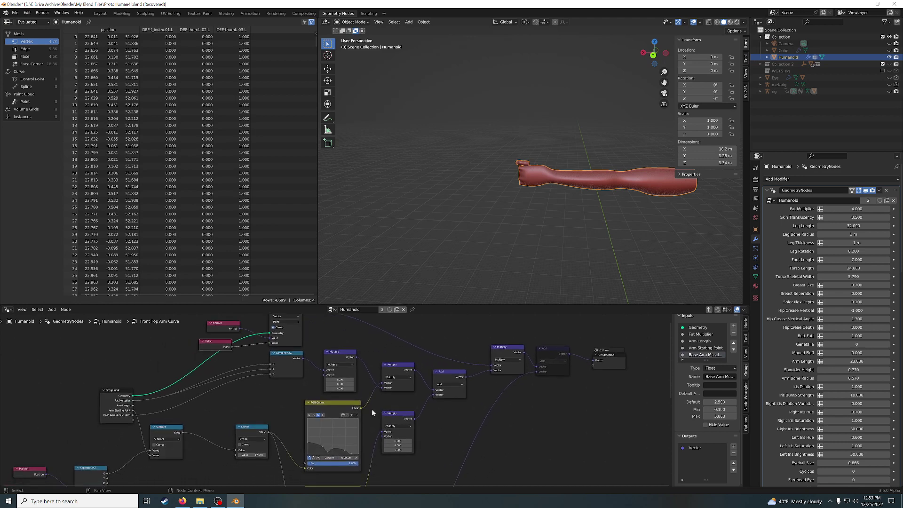
{"action": "scroll", "coordinate": [368, 431], "scroll_direction": "down", "scroll_amount": 3}
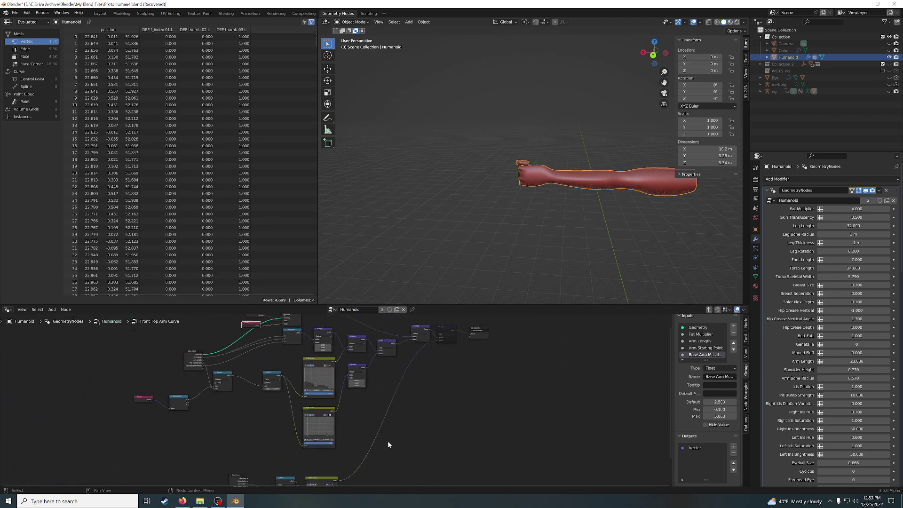
{"action": "scroll", "coordinate": [405, 414], "scroll_direction": "up", "scroll_amount": 2}
{"action": "scroll", "coordinate": [428, 374], "scroll_direction": "up", "scroll_amount": 2}
{"action": "scroll", "coordinate": [428, 374], "scroll_direction": "up", "scroll_amount": 1}
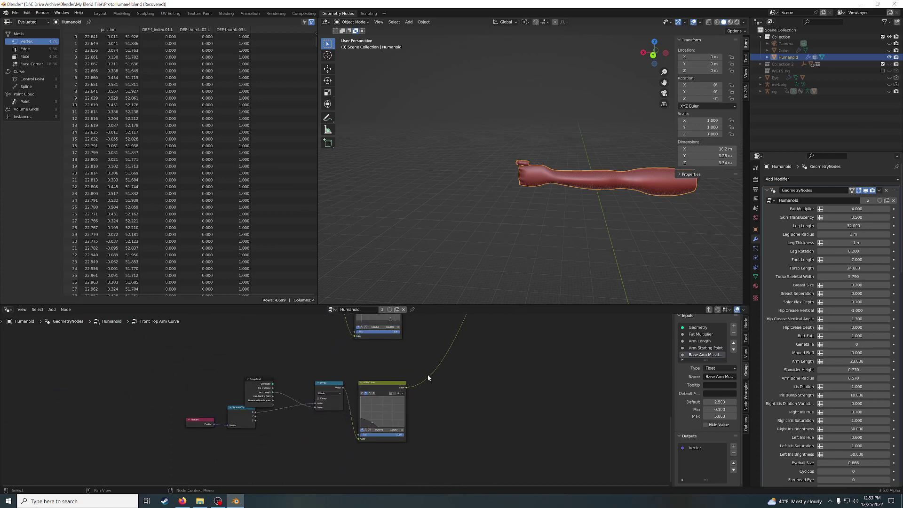
{"action": "scroll", "coordinate": [433, 385], "scroll_direction": "up", "scroll_amount": 1}
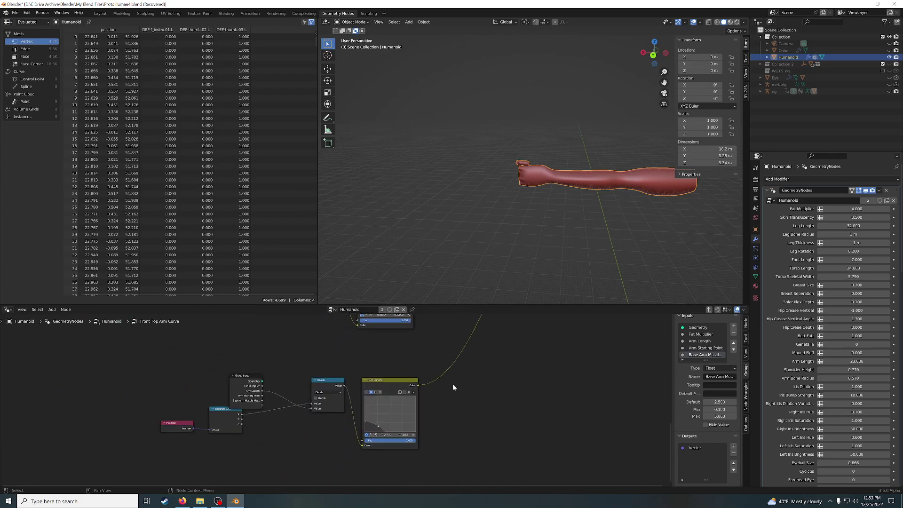
{"action": "scroll", "coordinate": [452, 384], "scroll_direction": "down", "scroll_amount": 2}
{"action": "scroll", "coordinate": [506, 385], "scroll_direction": "down", "scroll_amount": 2}
{"action": "scroll", "coordinate": [499, 340], "scroll_direction": "down", "scroll_amount": 1}
{"action": "middle_click_drag", "start_coordinate": [410, 350], "coordinate": [408, 413]}
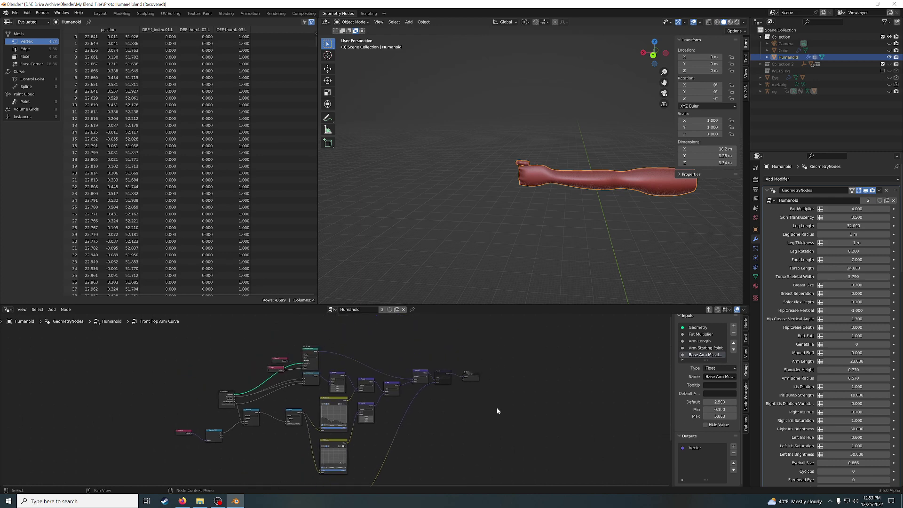
{"action": "right_click_drag", "start_coordinate": [416, 417], "coordinate": [469, 434], "text": "ctrl"}
Disconnect the lower Multiply's first vector input and the Add node's link into Multiply
{"action": "scroll", "coordinate": [459, 393], "scroll_direction": "up", "scroll_amount": 2}
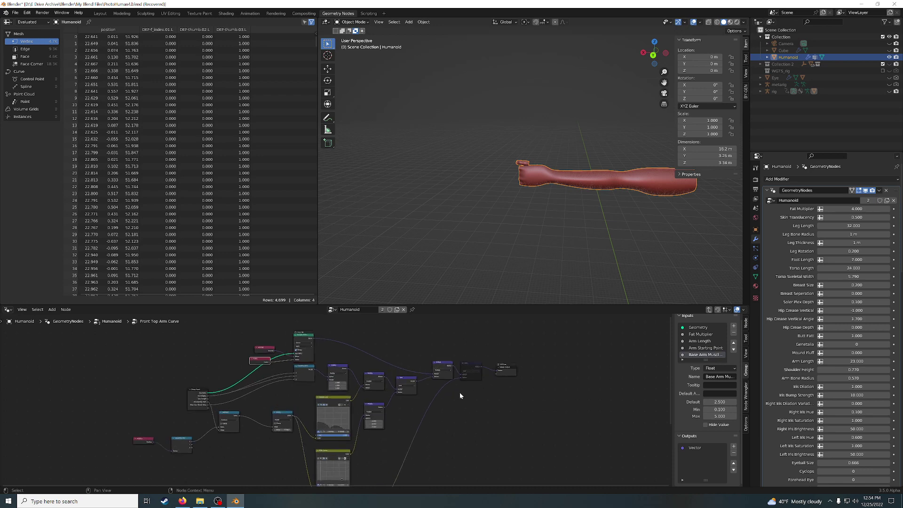
{"action": "scroll", "coordinate": [460, 396], "scroll_direction": "up", "scroll_amount": 1}
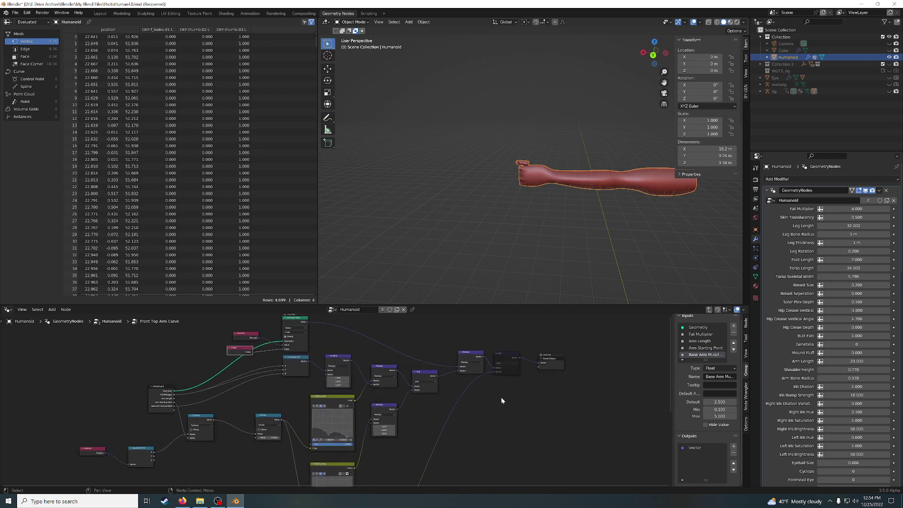
{"action": "mouse_move", "coordinate": [427, 417]}
{"action": "middle_mouse_down"}
{"action": "mouse_move", "coordinate": [453, 367]}
{"action": "mouse_move", "coordinate": [438, 407]}
{"action": "middle_mouse_up"}
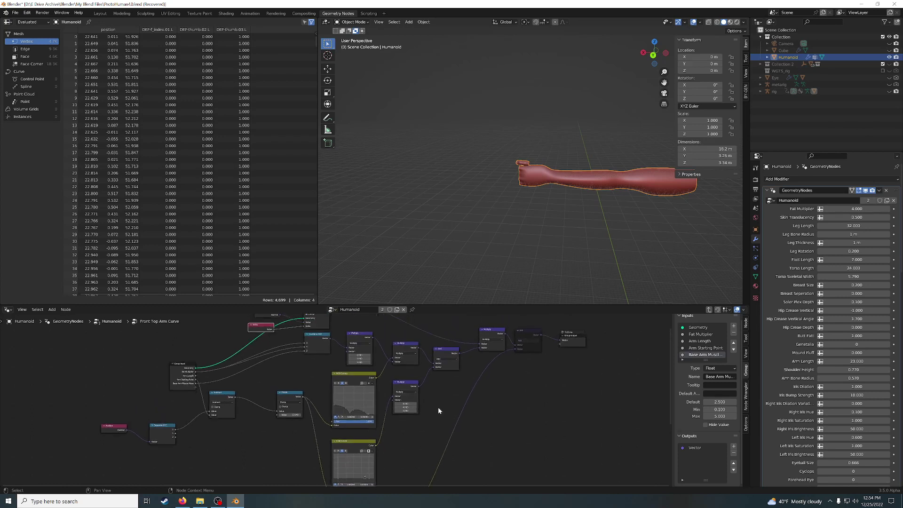
{"action": "right_click_drag", "start_coordinate": [379, 429], "coordinate": [407, 433], "text": "ctrl"}
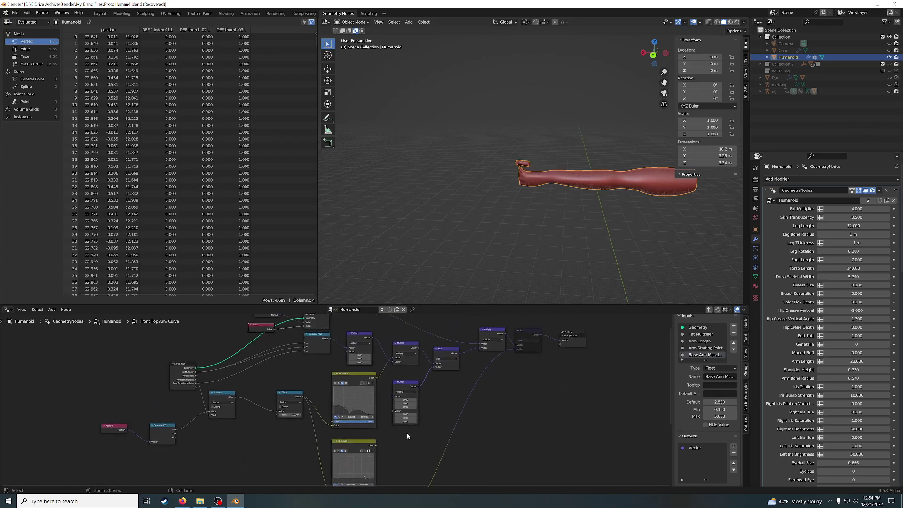
{"action": "scroll", "coordinate": [407, 436], "scroll_direction": "up", "scroll_amount": 1}
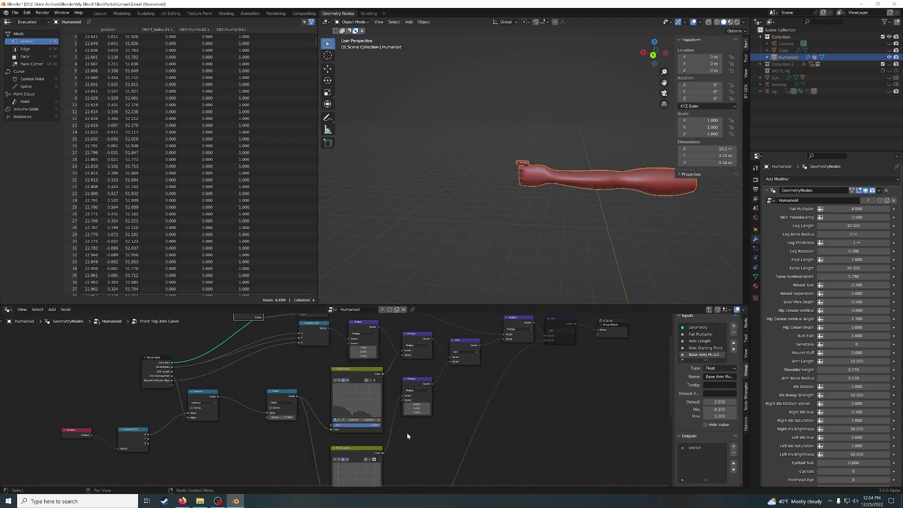
{"action": "mouse_move", "coordinate": [407, 436]}
{"action": "middle_mouse_down"}
{"action": "mouse_move", "coordinate": [422, 424]}
{"action": "mouse_move", "coordinate": [391, 450]}
{"action": "middle_mouse_up"}
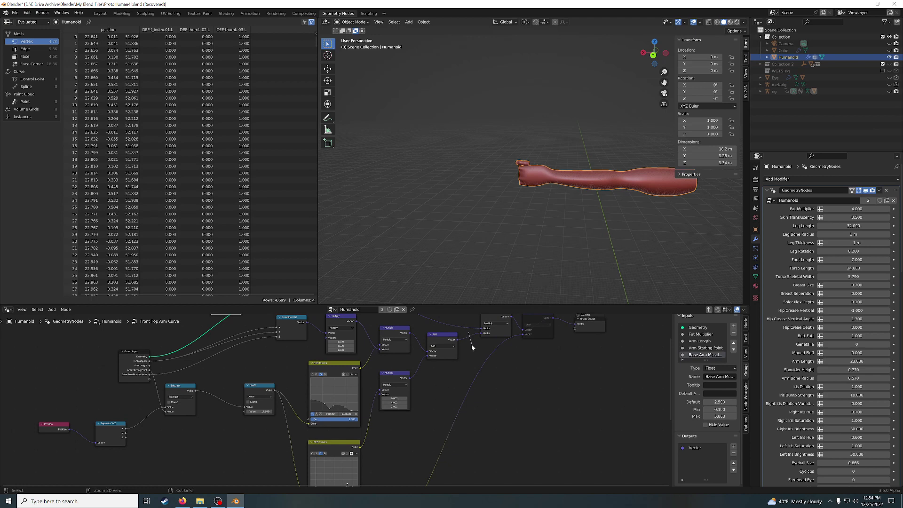
{"action": "right_click_drag", "start_coordinate": [475, 335], "coordinate": [468, 352], "text": "ctrl"}
{"action": "left_click", "coordinate": [324, 374]}
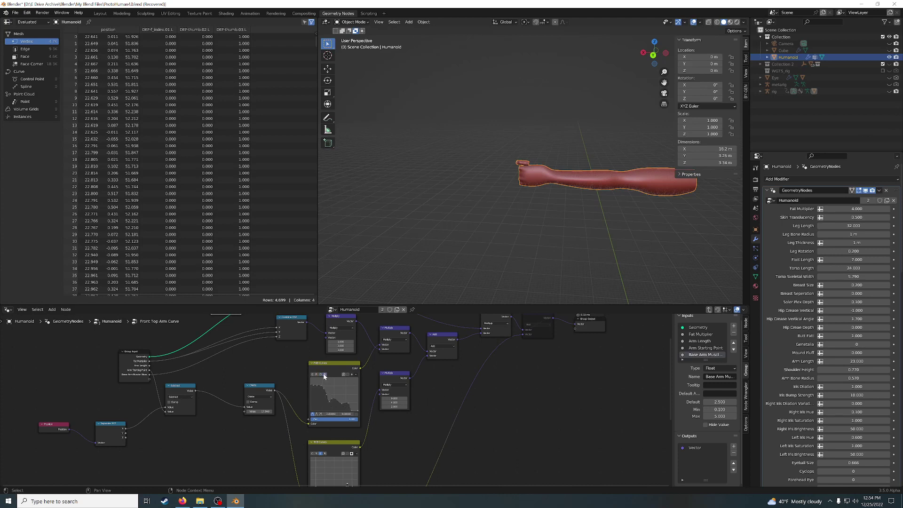
{"action": "left_click", "coordinate": [318, 374]}
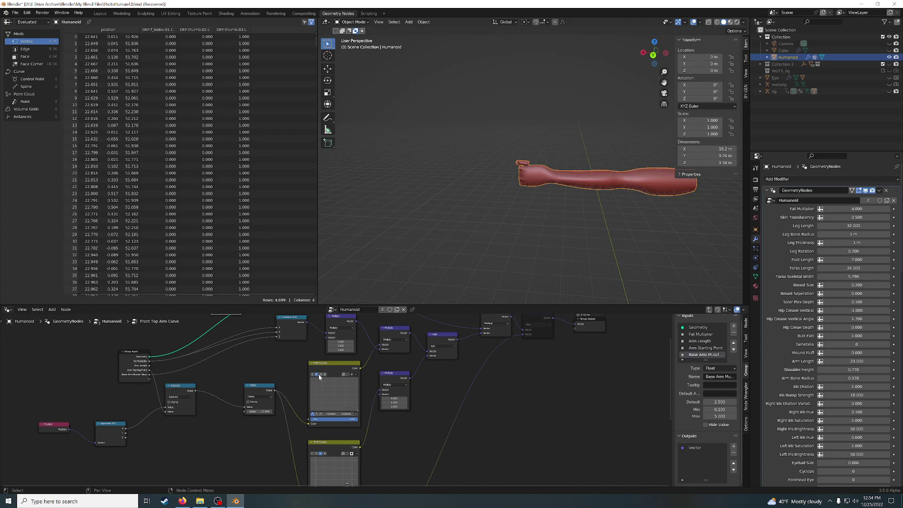
{"action": "left_click", "coordinate": [324, 374]}
{"action": "left_click", "coordinate": [324, 375]}
{"action": "left_click", "coordinate": [322, 374]}
{"action": "scroll", "coordinate": [395, 447], "scroll_direction": "down", "scroll_amount": 1}
{"action": "scroll", "coordinate": [395, 447], "scroll_direction": "down", "scroll_amount": 3, "text": "shift"}
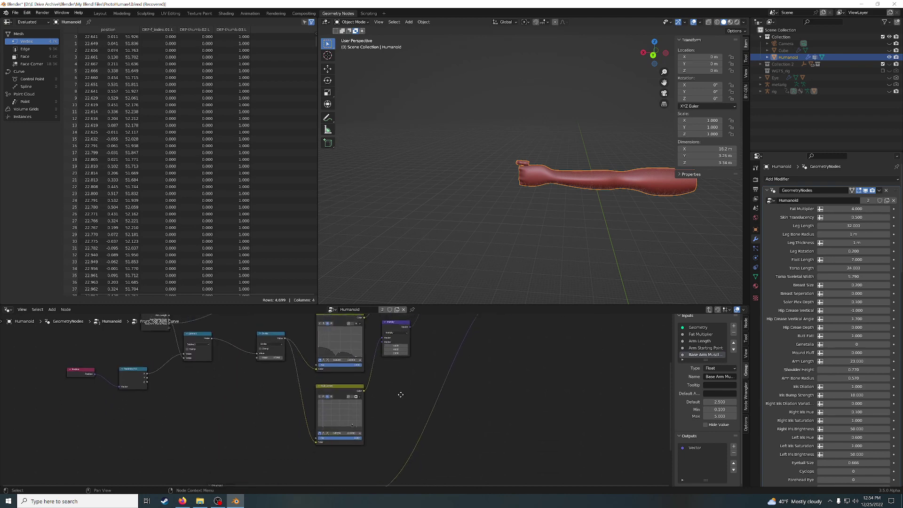
{"action": "left_click", "coordinate": [331, 398]}
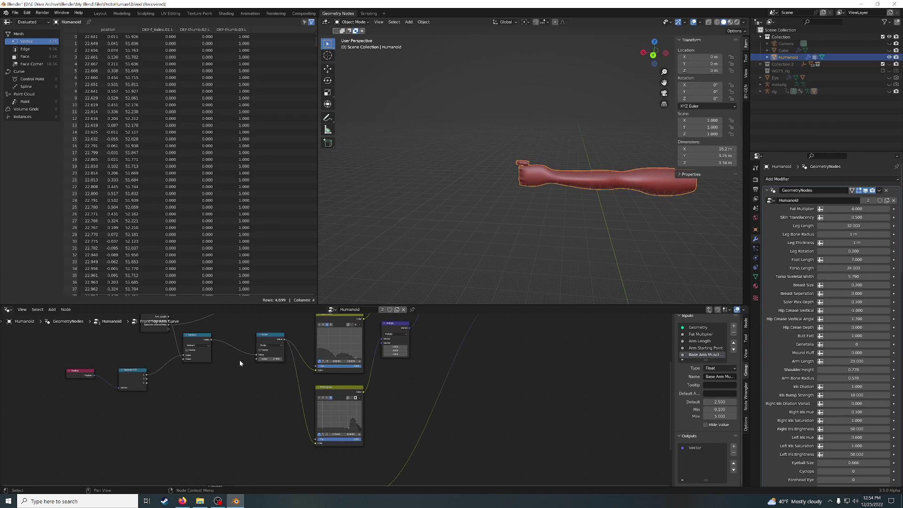
{"action": "middle_click_drag", "start_coordinate": [239, 359], "coordinate": [280, 416]}
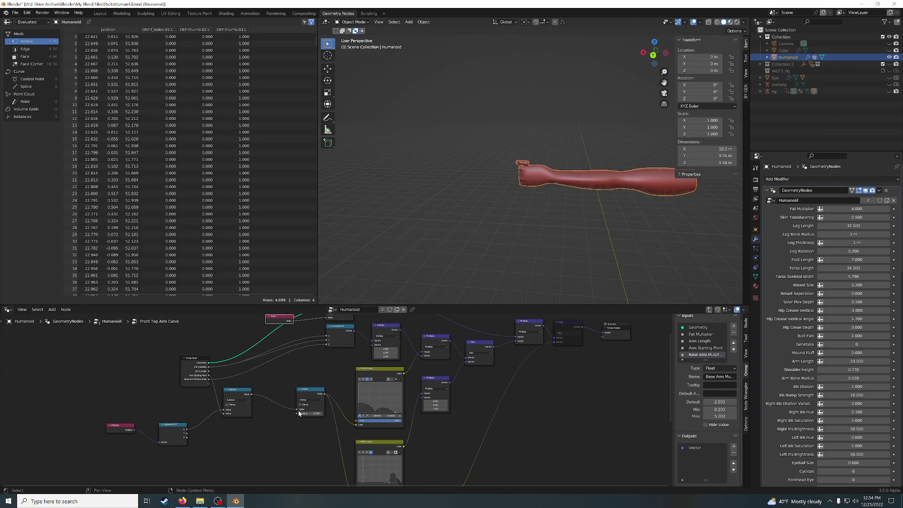
{"action": "middle_click_drag", "start_coordinate": [307, 454], "coordinate": [249, 416]}
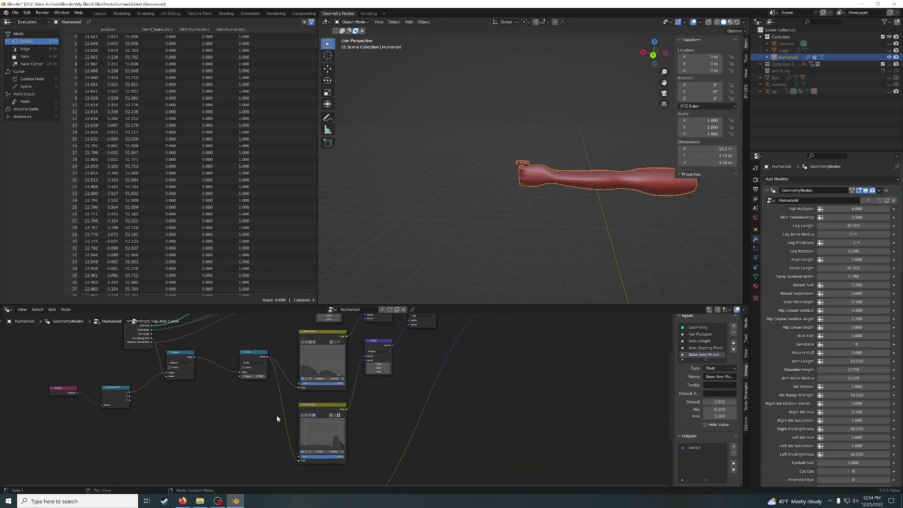
{"action": "mouse_move", "coordinate": [383, 393]}
{"action": "middle_mouse_down"}
{"action": "mouse_move", "coordinate": [390, 402]}
{"action": "mouse_move", "coordinate": [382, 417]}
{"action": "middle_mouse_up"}
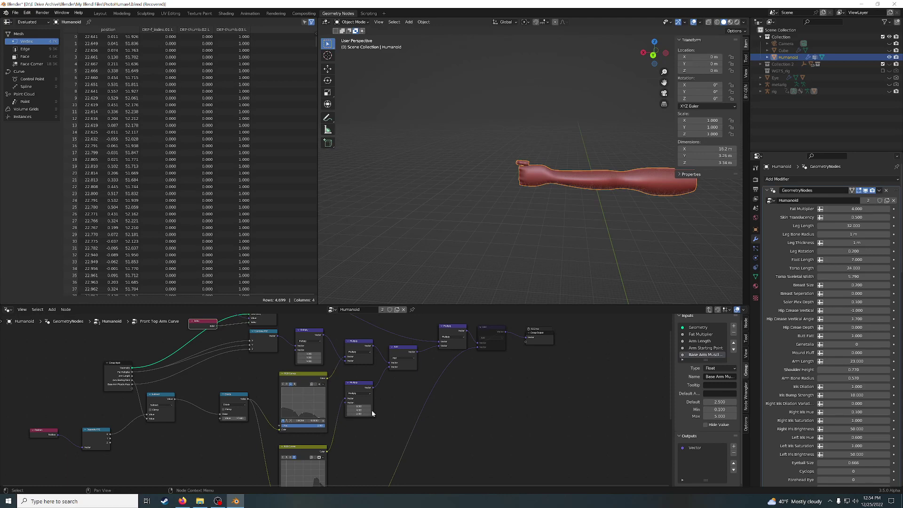
Return to the parent Humanoid node tree and enter the Fingers group
{"action": "left_click", "coordinate": [709, 311]}
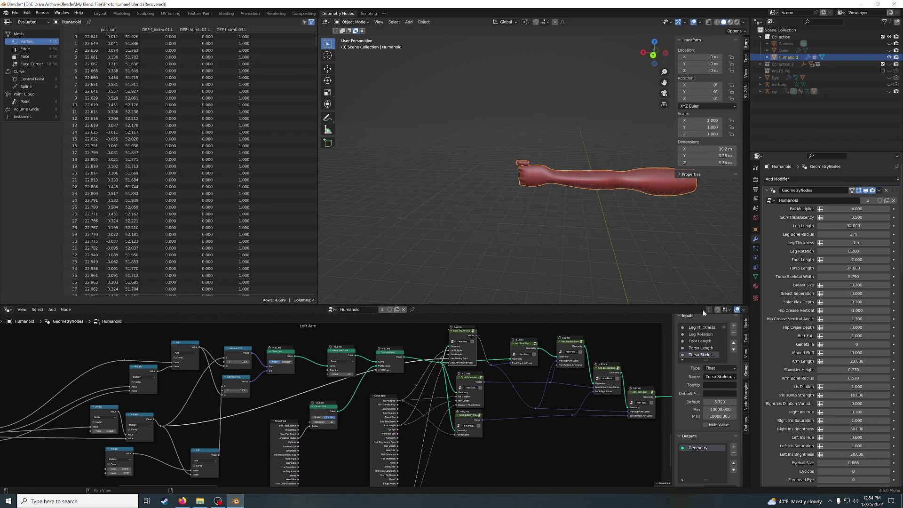
{"action": "scroll", "coordinate": [523, 402], "scroll_direction": "down", "scroll_amount": 4}
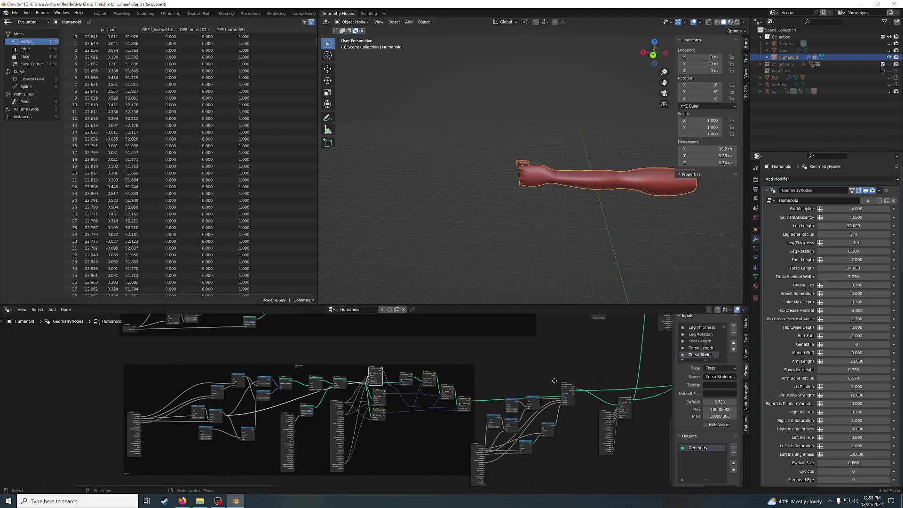
{"action": "middle_click_drag", "start_coordinate": [523, 402], "coordinate": [427, 416]}
{"action": "scroll", "coordinate": [503, 379], "scroll_direction": "down", "scroll_amount": 1}
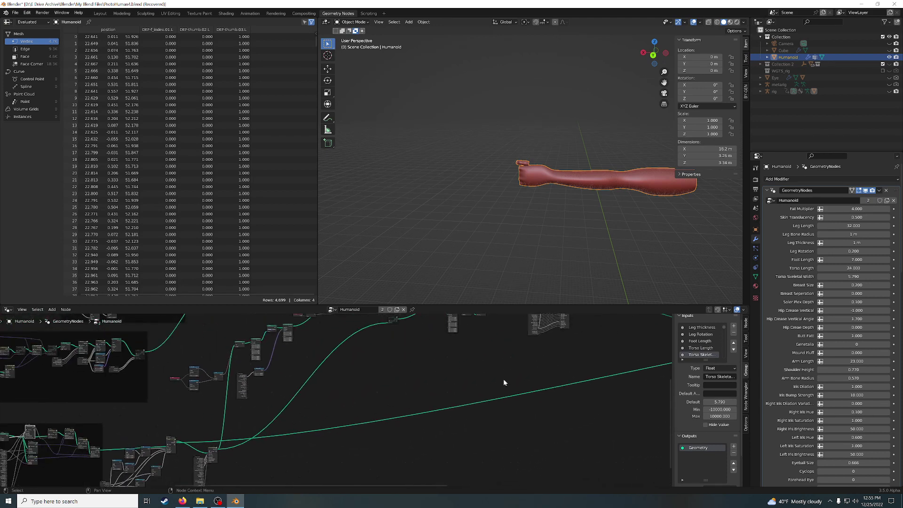
{"action": "scroll", "coordinate": [503, 379], "scroll_direction": "down", "scroll_amount": 2}
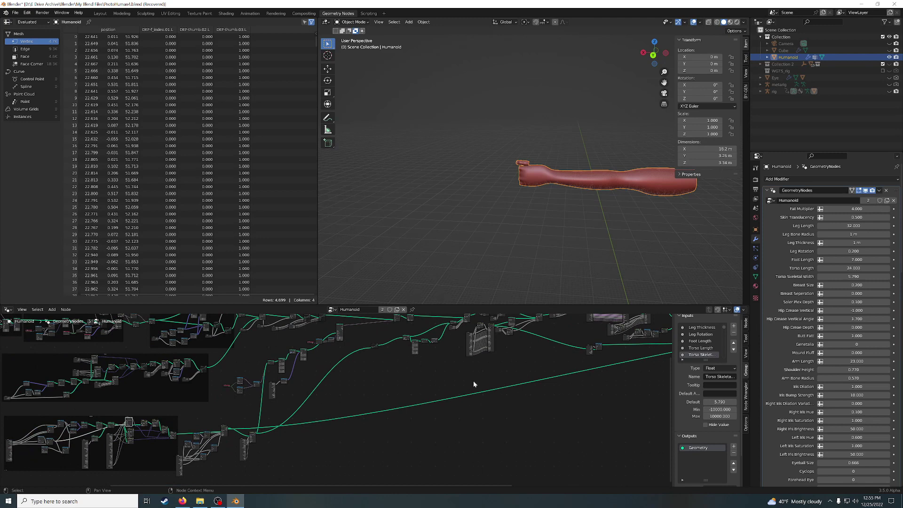
{"action": "scroll", "coordinate": [464, 369], "scroll_direction": "up", "scroll_amount": 2}
{"action": "scroll", "coordinate": [329, 428], "scroll_direction": "up", "scroll_amount": 2}
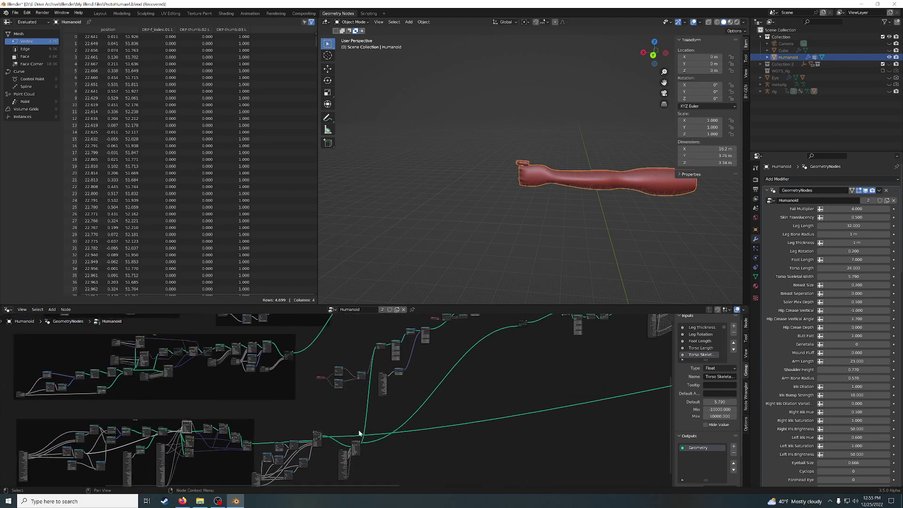
{"action": "scroll", "coordinate": [330, 428], "scroll_direction": "up", "scroll_amount": 2}
{"action": "scroll", "coordinate": [364, 383], "scroll_direction": "up", "scroll_amount": 2}
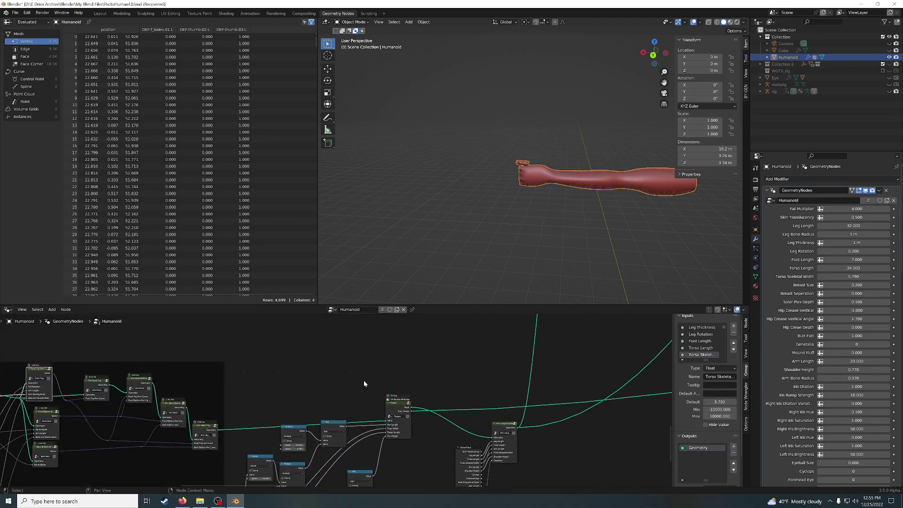
{"action": "scroll", "coordinate": [425, 411], "scroll_direction": "up", "scroll_amount": 1}
{"action": "left_click", "coordinate": [427, 403]}
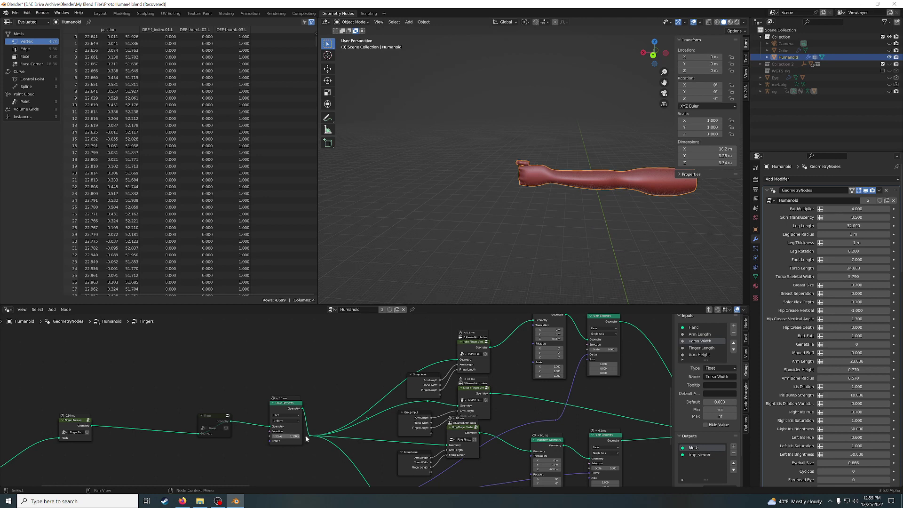
Locate the thumb nodes and enter the Thumb Connection 3.5 group
{"action": "scroll", "coordinate": [352, 402], "scroll_direction": "down", "scroll_amount": 3}
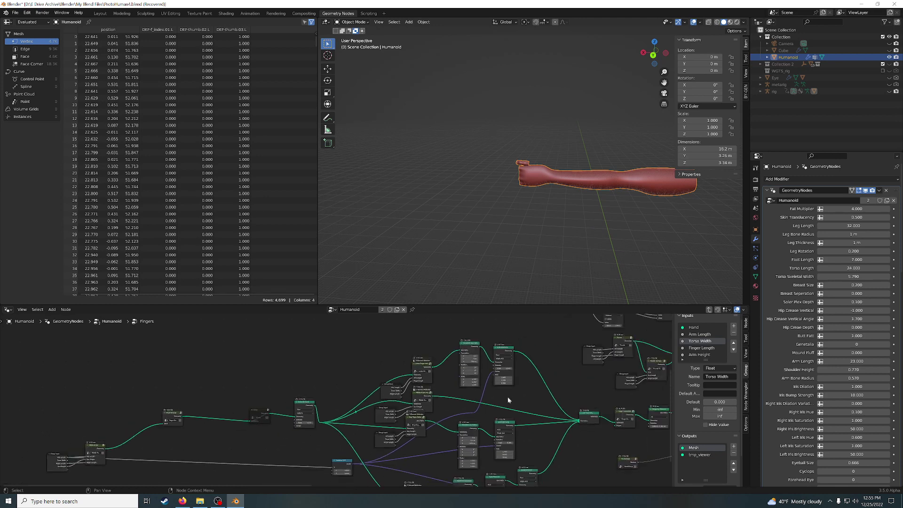
{"action": "middle_click_drag", "start_coordinate": [506, 396], "coordinate": [286, 401]}
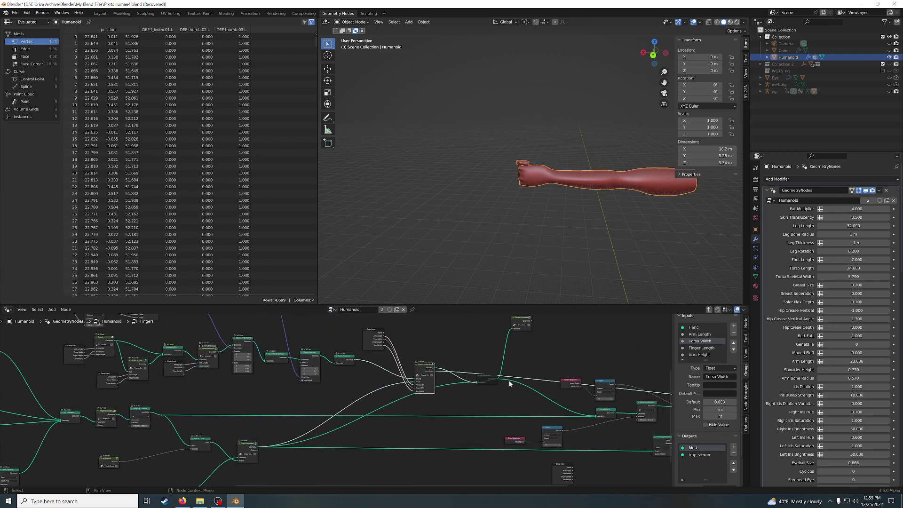
{"action": "scroll", "coordinate": [509, 380], "scroll_direction": "up", "scroll_amount": 3}
{"action": "scroll", "coordinate": [541, 380], "scroll_direction": "up", "scroll_amount": 1}
{"action": "scroll", "coordinate": [557, 390], "scroll_direction": "up", "scroll_amount": 1}
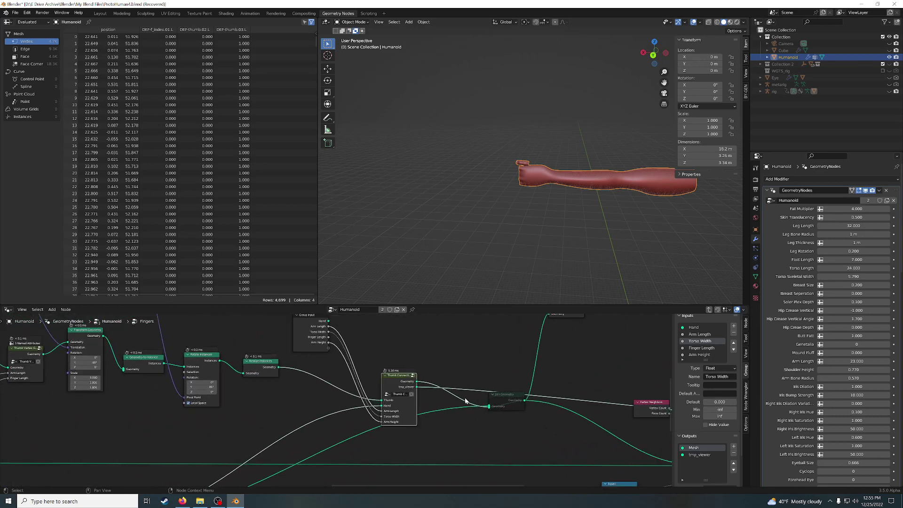
{"action": "left_click", "coordinate": [412, 378]}
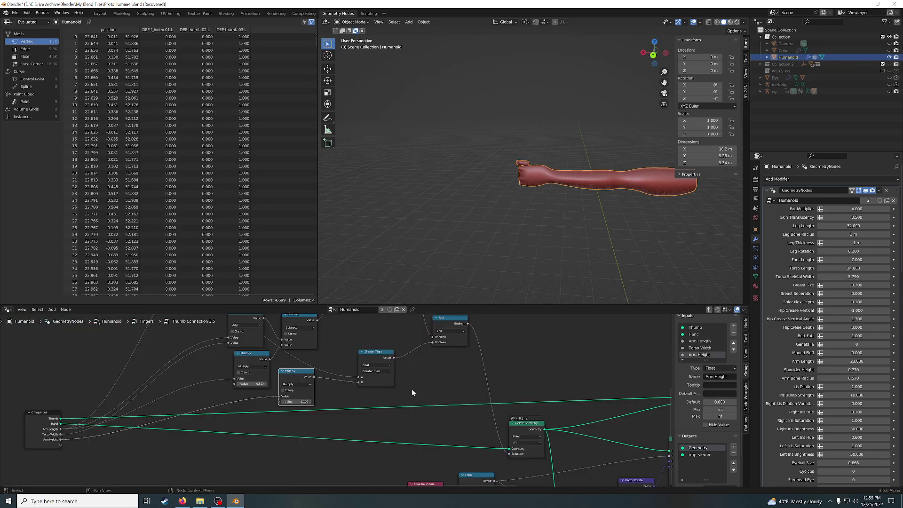
{"action": "left_click", "coordinate": [301, 384]}
{"action": "left_click", "coordinate": [301, 398]}
{"action": "scroll", "coordinate": [562, 211], "scroll_direction": "up", "scroll_amount": 2}
{"action": "scroll", "coordinate": [562, 212], "scroll_direction": "up", "scroll_amount": 2}
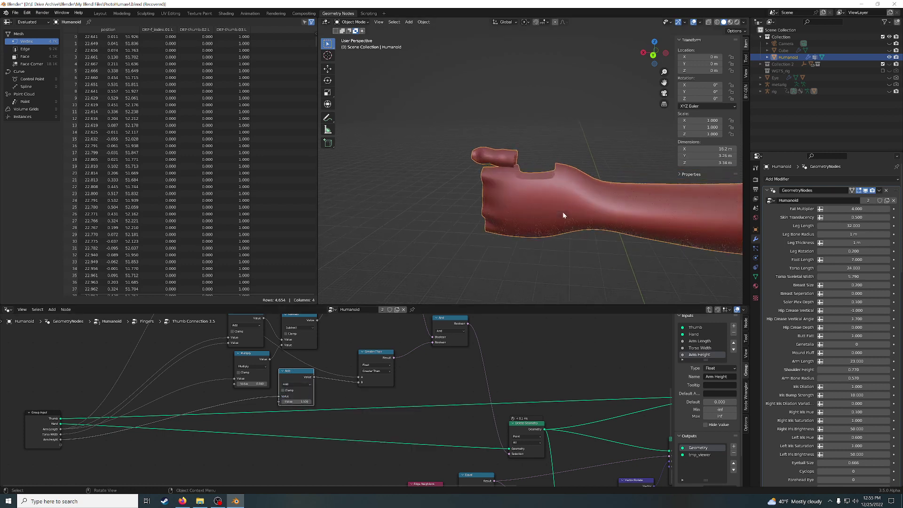
{"action": "scroll", "coordinate": [562, 212], "scroll_direction": "up", "scroll_amount": 2}
{"action": "scroll", "coordinate": [563, 202], "scroll_direction": "up", "scroll_amount": 2}
{"action": "mouse_move", "coordinate": [566, 194]}
{"action": "middle_mouse_down"}
{"action": "mouse_move", "coordinate": [549, 189]}
{"action": "mouse_move", "coordinate": [468, 220]}
{"action": "mouse_move", "coordinate": [377, 202]}
{"action": "mouse_move", "coordinate": [578, 202]}
{"action": "middle_mouse_up"}
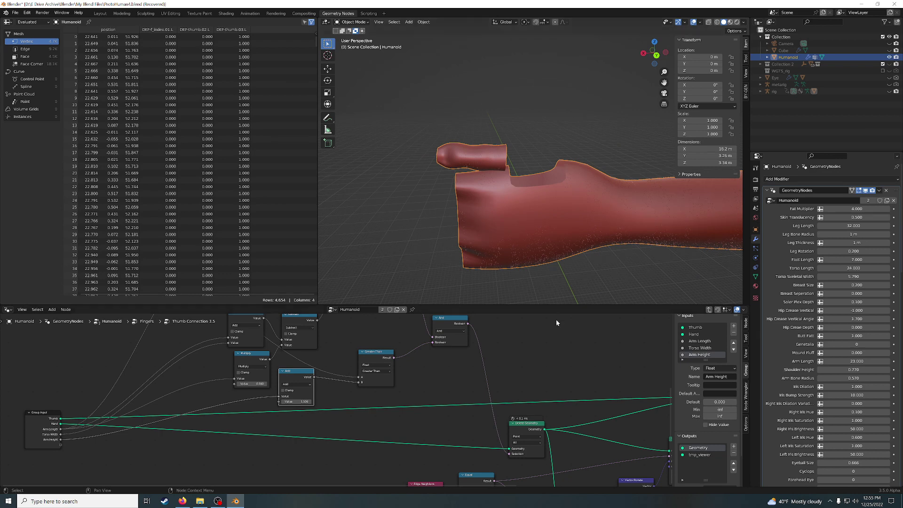
{"action": "scroll", "coordinate": [355, 339], "scroll_direction": "down", "scroll_amount": 1}
{"action": "scroll", "coordinate": [365, 388], "scroll_direction": "down", "scroll_amount": 1}
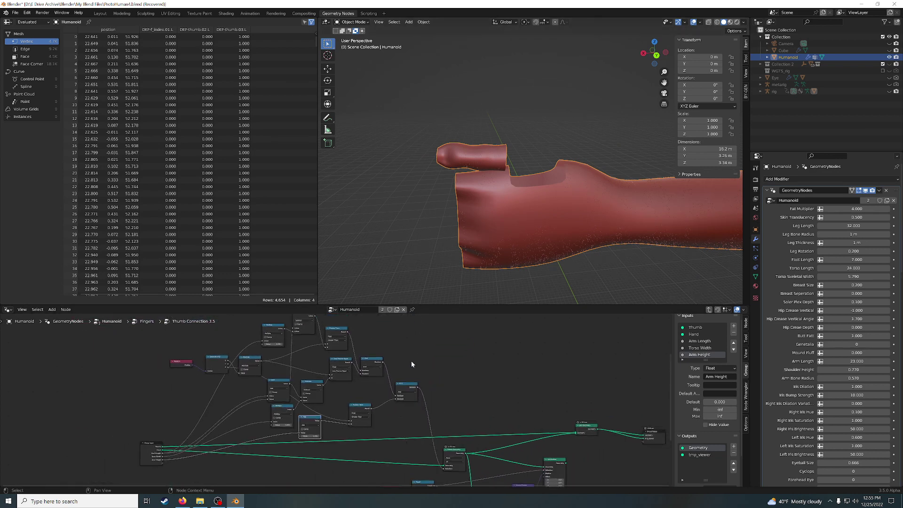
{"action": "scroll", "coordinate": [411, 360], "scroll_direction": "down", "scroll_amount": 2}
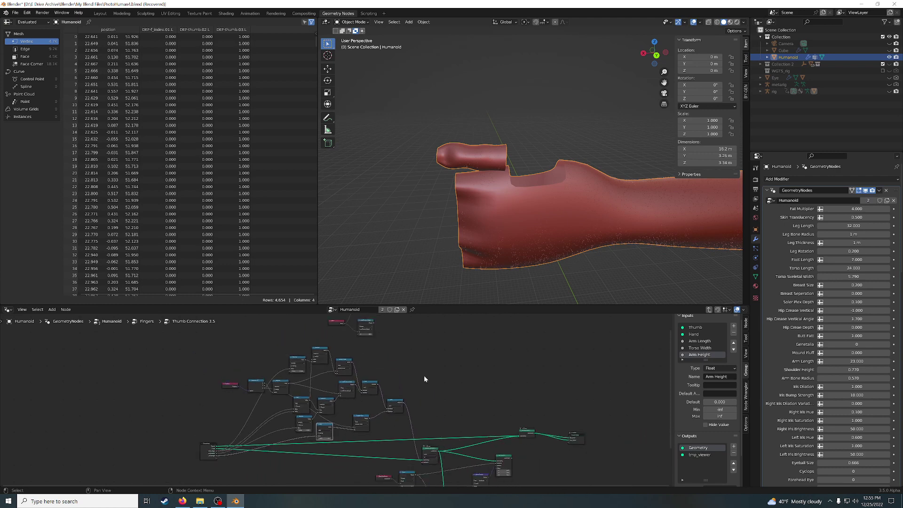
{"action": "mouse_move", "coordinate": [424, 375]}
{"action": "middle_mouse_down"}
{"action": "mouse_move", "coordinate": [369, 385]}
{"action": "mouse_move", "coordinate": [379, 379]}
{"action": "middle_mouse_up"}
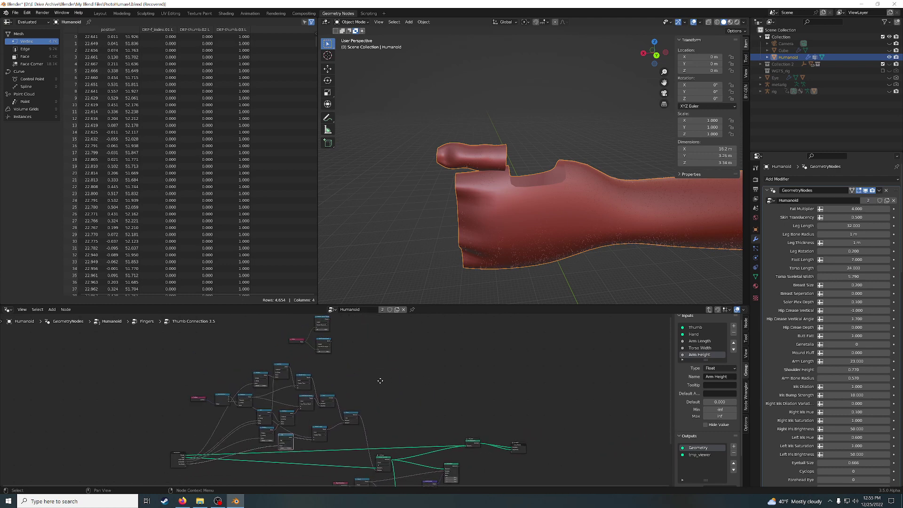
{"action": "left_click", "coordinate": [350, 417]}
{"action": "key", "text": "shift+d"}
{"action": "left_click", "coordinate": [356, 368]}
{"action": "scroll", "coordinate": [343, 335], "scroll_direction": "up", "scroll_amount": 1}
{"action": "middle_click_drag", "start_coordinate": [344, 336], "coordinate": [300, 368]}
{"action": "left_click_drag", "start_coordinate": [292, 371], "coordinate": [320, 411]}
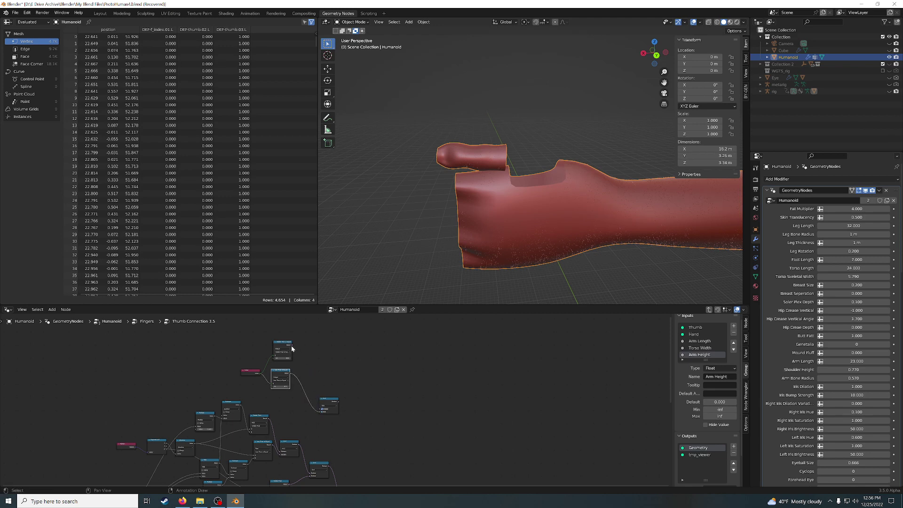
{"action": "left_click_drag", "start_coordinate": [292, 344], "coordinate": [322, 409]}
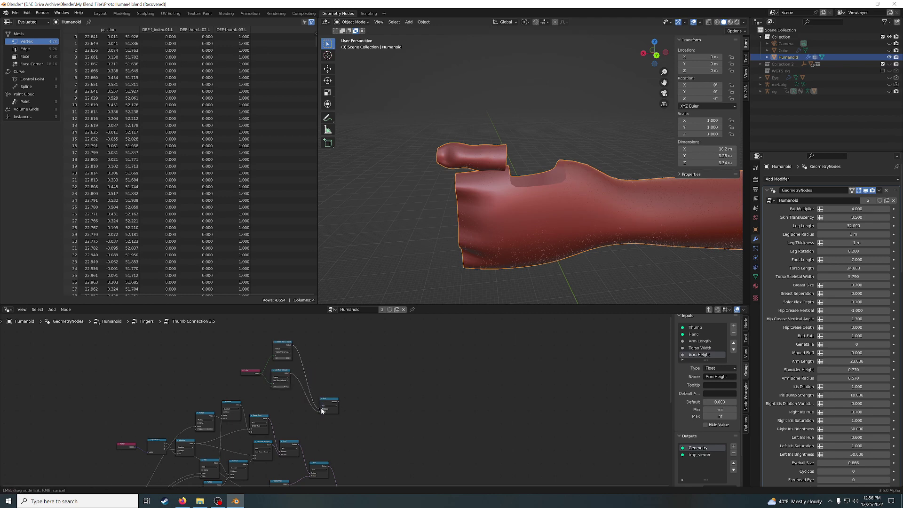
{"action": "middle_click_drag", "start_coordinate": [379, 409], "coordinate": [423, 382]}
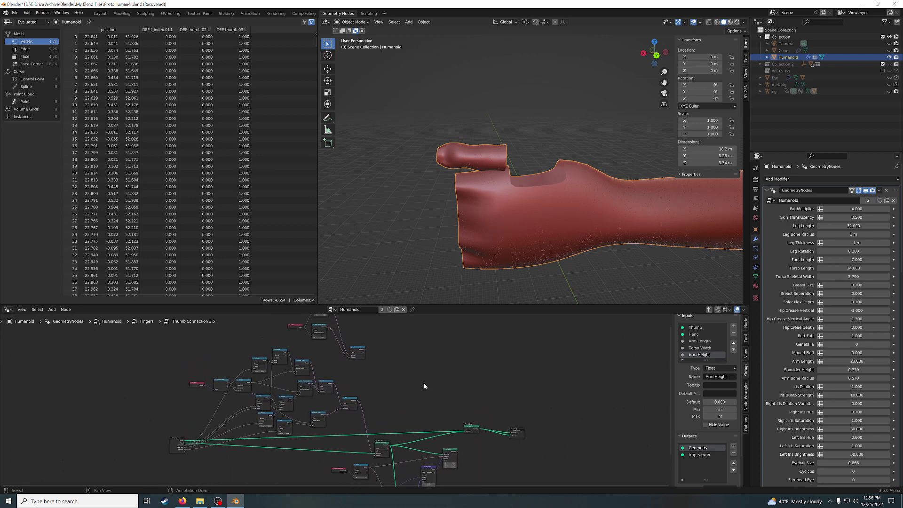
{"action": "scroll", "coordinate": [381, 382], "scroll_direction": "up", "scroll_amount": 1}
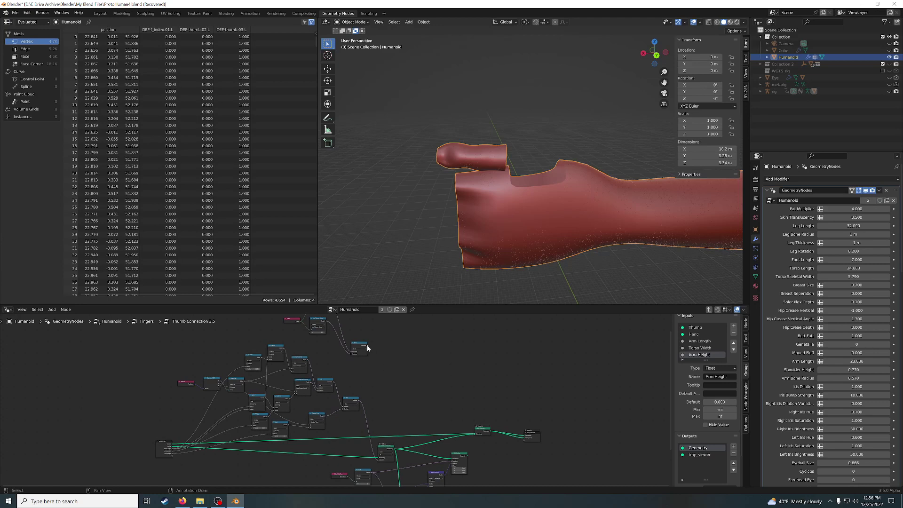
{"action": "left_click_drag", "start_coordinate": [368, 348], "coordinate": [377, 459]}
{"action": "mouse_move", "coordinate": [522, 218]}
{"action": "middle_mouse_down"}
{"action": "mouse_move", "coordinate": [553, 194]}
{"action": "mouse_move", "coordinate": [544, 229]}
{"action": "mouse_move", "coordinate": [545, 190]}
{"action": "mouse_move", "coordinate": [539, 223]}
{"action": "mouse_move", "coordinate": [542, 198]}
{"action": "middle_mouse_up"}
{"action": "key", "text": "KP_1"}
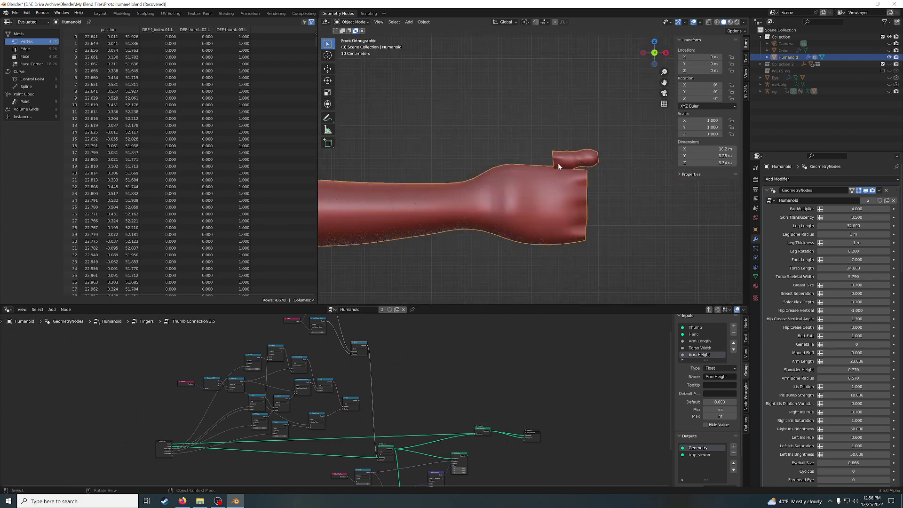
{"action": "scroll", "coordinate": [558, 162], "scroll_direction": "up", "scroll_amount": 3}
{"action": "scroll", "coordinate": [506, 187], "scroll_direction": "up", "scroll_amount": 2}
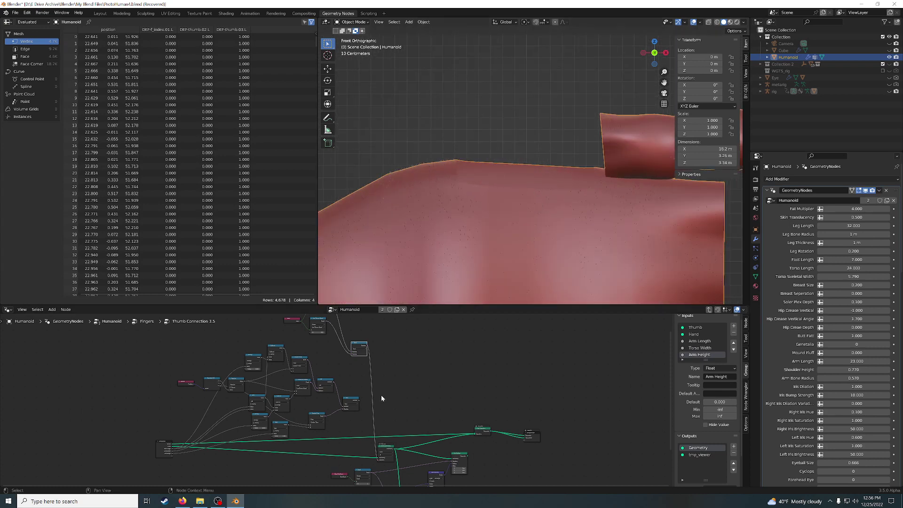
{"action": "key", "text": "ctrl+z"}
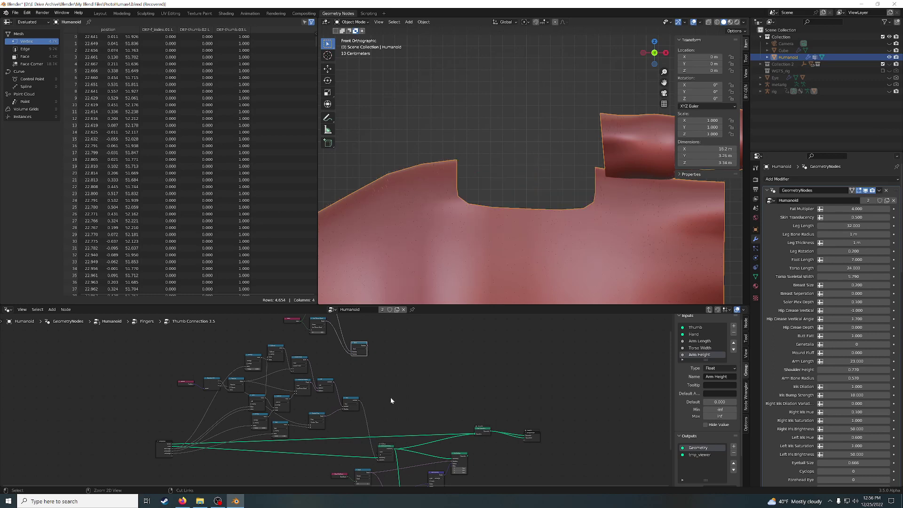
{"action": "scroll", "coordinate": [357, 419], "scroll_direction": "up", "scroll_amount": 1}
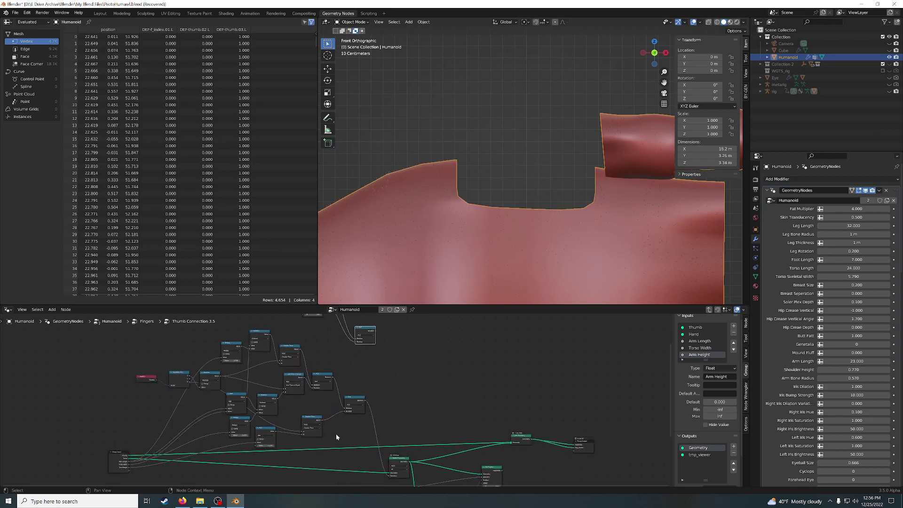
{"action": "scroll", "coordinate": [305, 444], "scroll_direction": "up", "scroll_amount": 1}
{"action": "left_click", "coordinate": [251, 457]}
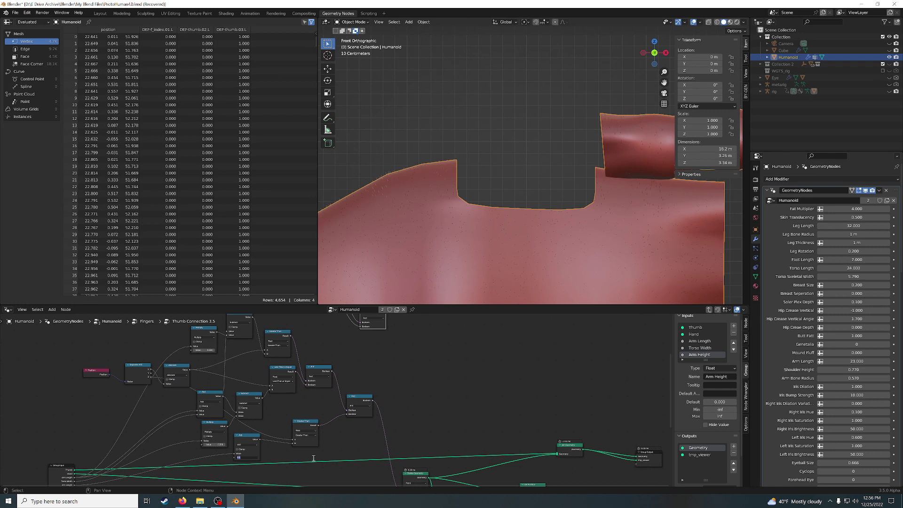
{"action": "key", "text": "Return"}
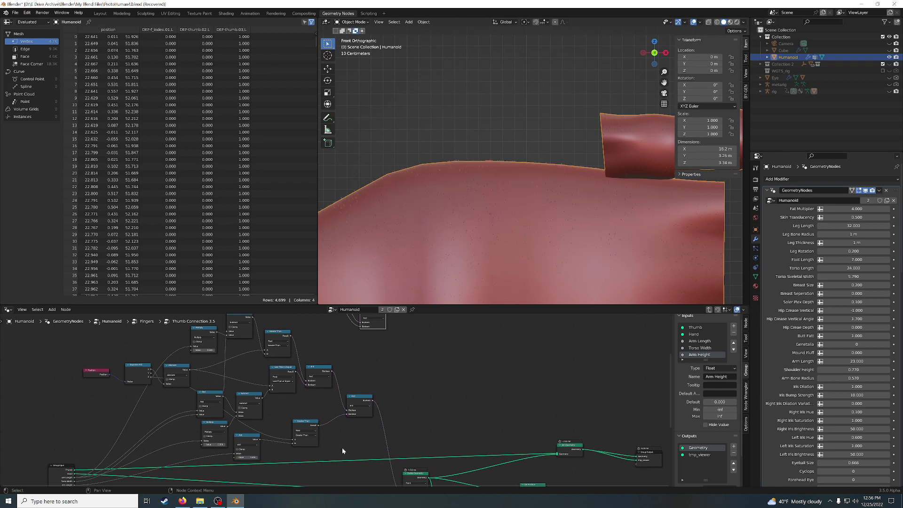
{"action": "left_click", "coordinate": [258, 456]}
{"action": "type", "text": "1"}
{"action": "key", "text": "Return"}
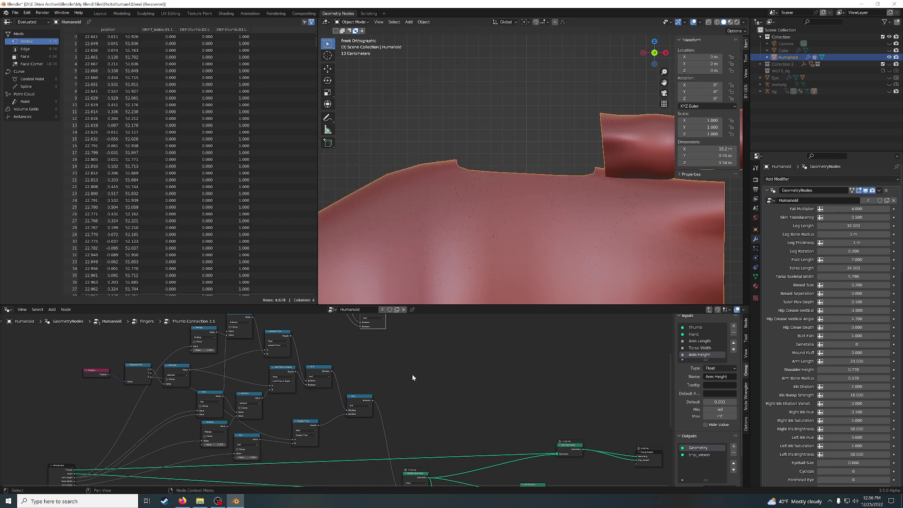
{"action": "scroll", "coordinate": [412, 374], "scroll_direction": "down", "scroll_amount": 1}
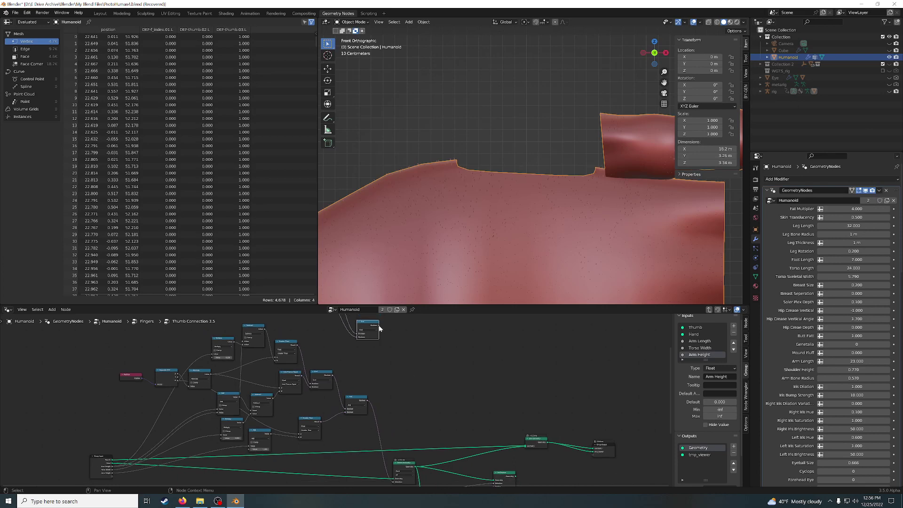
{"action": "left_click_drag", "start_coordinate": [379, 328], "coordinate": [395, 456]}
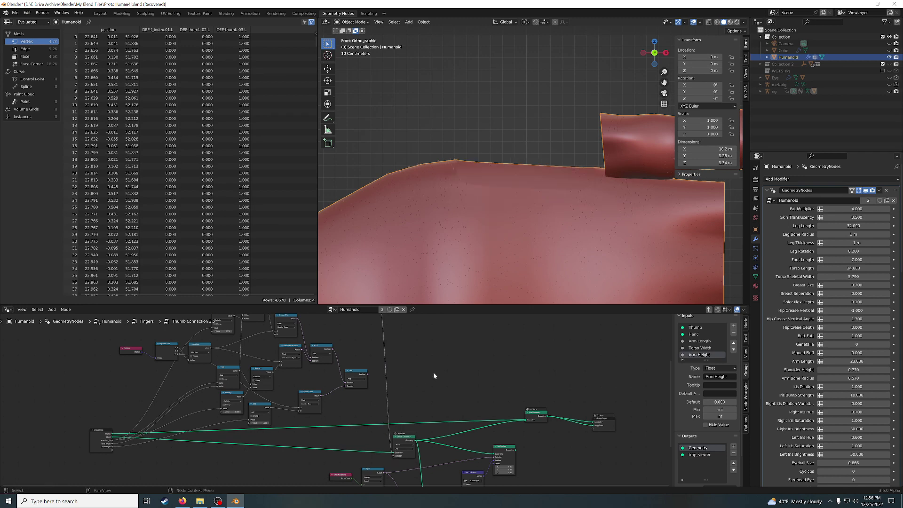
{"action": "mouse_move", "coordinate": [520, 234]}
{"action": "middle_mouse_down"}
{"action": "mouse_move", "coordinate": [555, 278]}
{"action": "mouse_move", "coordinate": [523, 273]}
{"action": "middle_mouse_up"}
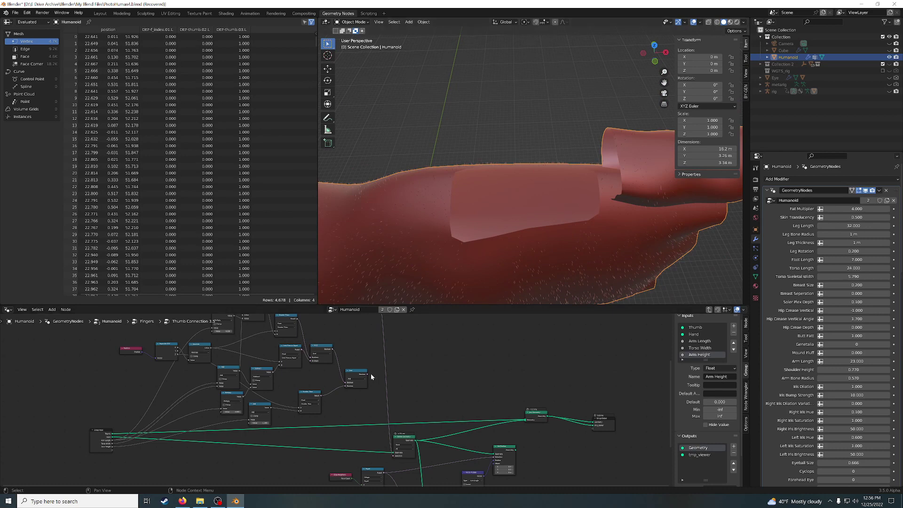
{"action": "left_click_drag", "start_coordinate": [367, 375], "coordinate": [393, 456]}
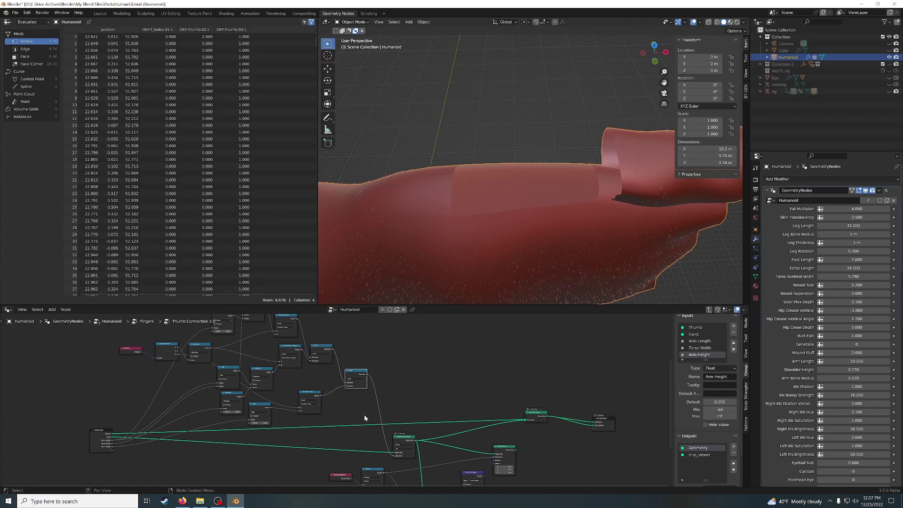
{"action": "mouse_move", "coordinate": [493, 229]}
{"action": "middle_mouse_down"}
{"action": "mouse_move", "coordinate": [525, 233]}
{"action": "mouse_move", "coordinate": [527, 214]}
{"action": "mouse_move", "coordinate": [553, 210]}
{"action": "mouse_move", "coordinate": [520, 208]}
{"action": "mouse_move", "coordinate": [528, 209]}
{"action": "middle_mouse_up"}
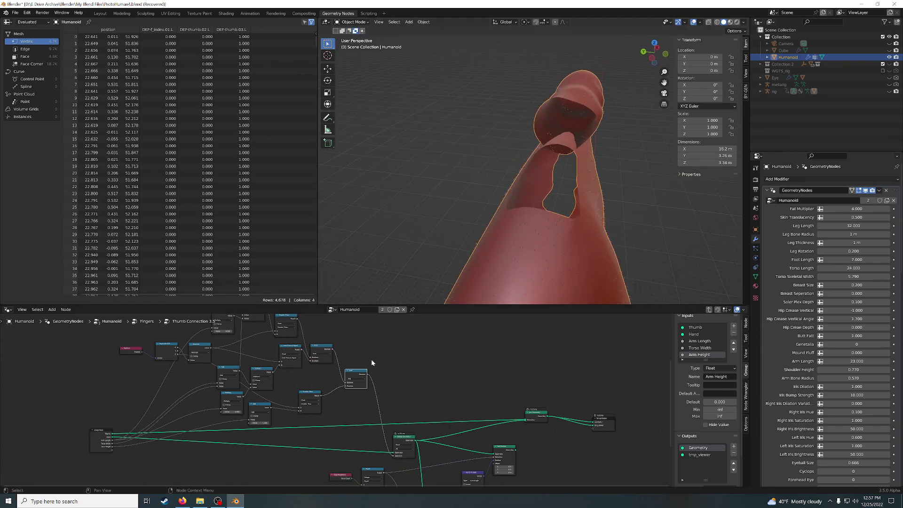
{"action": "scroll", "coordinate": [320, 403], "scroll_direction": "up", "scroll_amount": 1}
{"action": "left_click", "coordinate": [241, 429]}
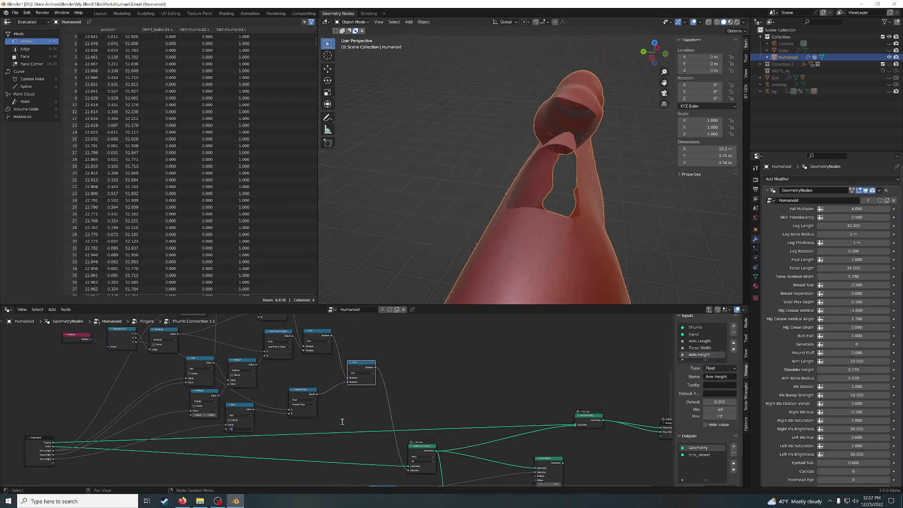
{"action": "type", "text": ".25"}
{"action": "key", "text": "Return"}
{"action": "mouse_move", "coordinate": [621, 226]}
{"action": "middle_mouse_down"}
{"action": "mouse_move", "coordinate": [635, 240]}
{"action": "mouse_move", "coordinate": [631, 248]}
{"action": "mouse_move", "coordinate": [698, 222]}
{"action": "mouse_move", "coordinate": [636, 218]}
{"action": "mouse_move", "coordinate": [605, 233]}
{"action": "mouse_move", "coordinate": [521, 222]}
{"action": "mouse_move", "coordinate": [536, 214]}
{"action": "mouse_move", "coordinate": [610, 241]}
{"action": "middle_mouse_up"}
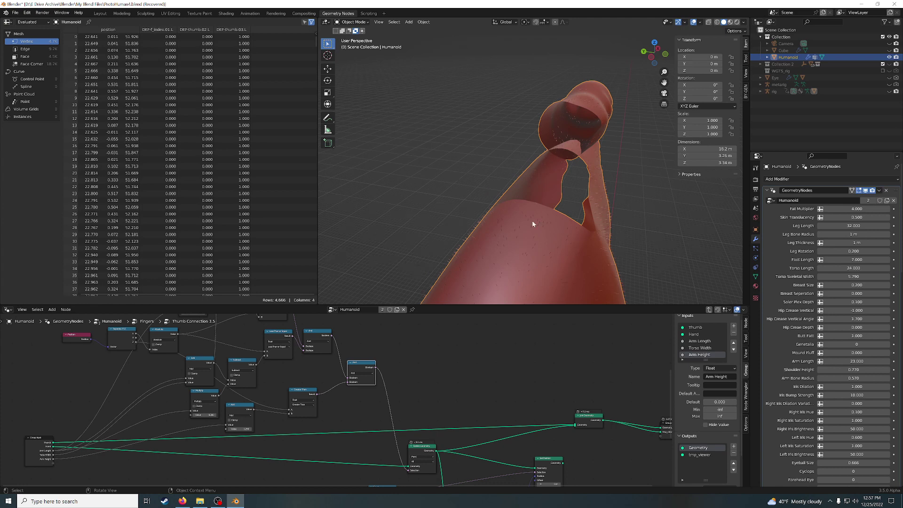
{"action": "mouse_move", "coordinate": [555, 163]}
{"action": "middle_mouse_down"}
{"action": "mouse_move", "coordinate": [621, 126]}
{"action": "mouse_move", "coordinate": [608, 119]}
{"action": "middle_mouse_up"}
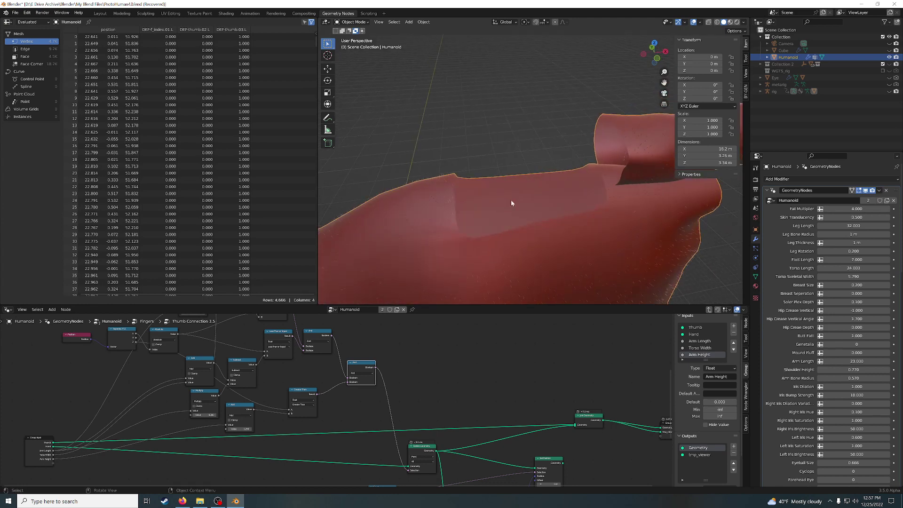
{"action": "middle_click_drag", "start_coordinate": [512, 201], "coordinate": [631, 192]}
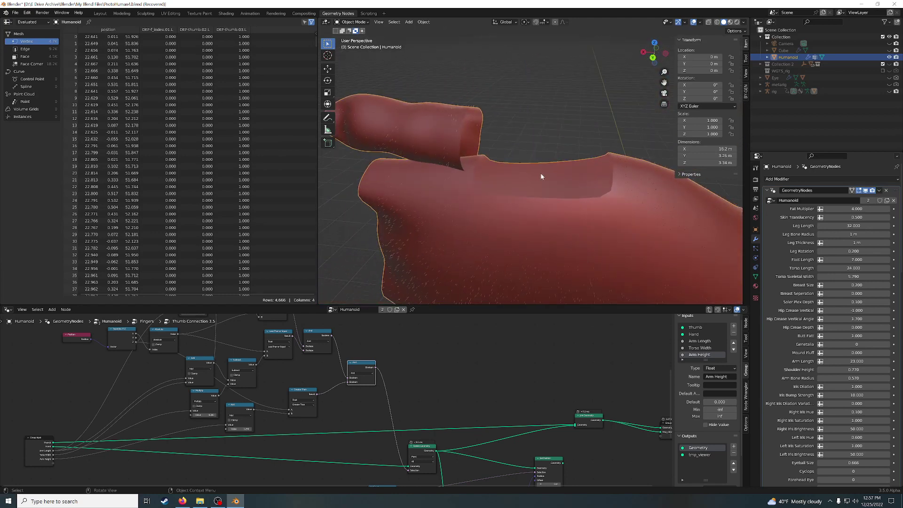
Zoom out the Thumb Connection tree and box-select its upper node cluster
{"action": "scroll", "coordinate": [502, 346], "scroll_direction": "down", "scroll_amount": 1}
{"action": "scroll", "coordinate": [431, 365], "scroll_direction": "down", "scroll_amount": 2}
{"action": "scroll", "coordinate": [437, 374], "scroll_direction": "down", "scroll_amount": 1}
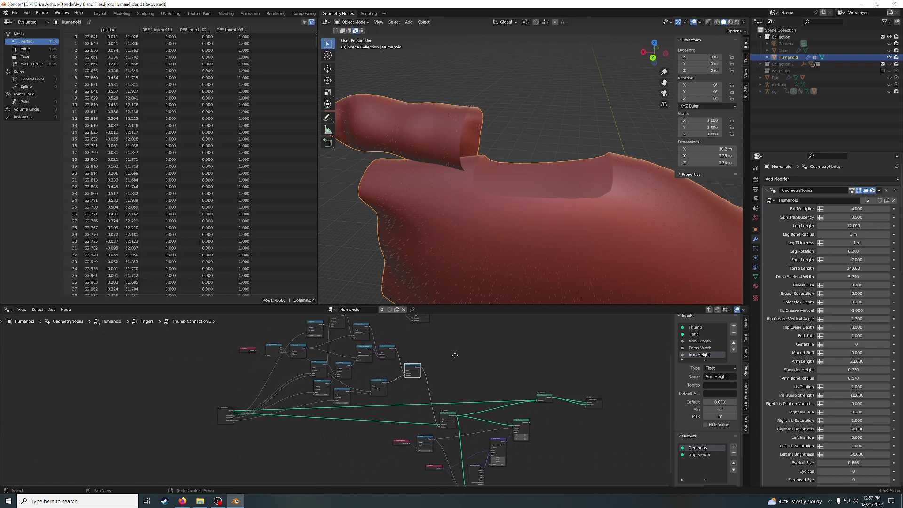
{"action": "scroll", "coordinate": [446, 382], "scroll_direction": "down", "scroll_amount": 1}
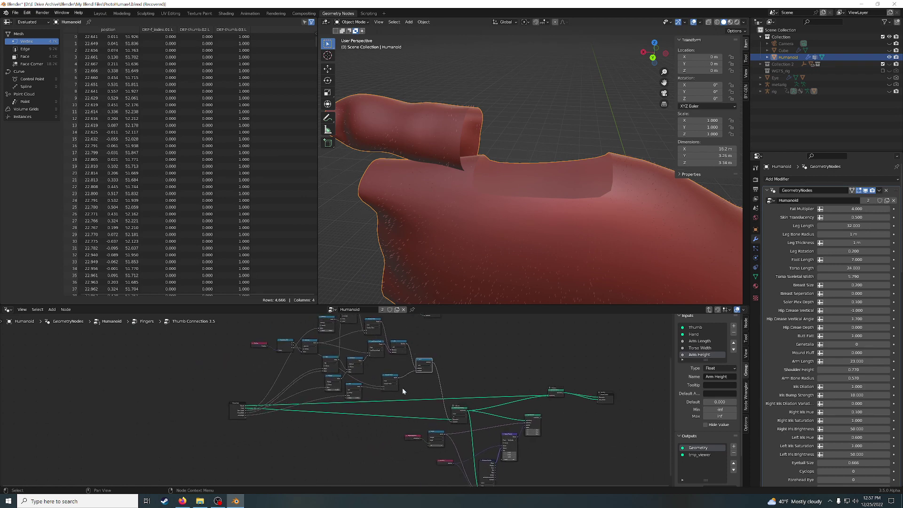
{"action": "scroll", "coordinate": [522, 393], "scroll_direction": "up", "scroll_amount": 1, "text": "shift"}
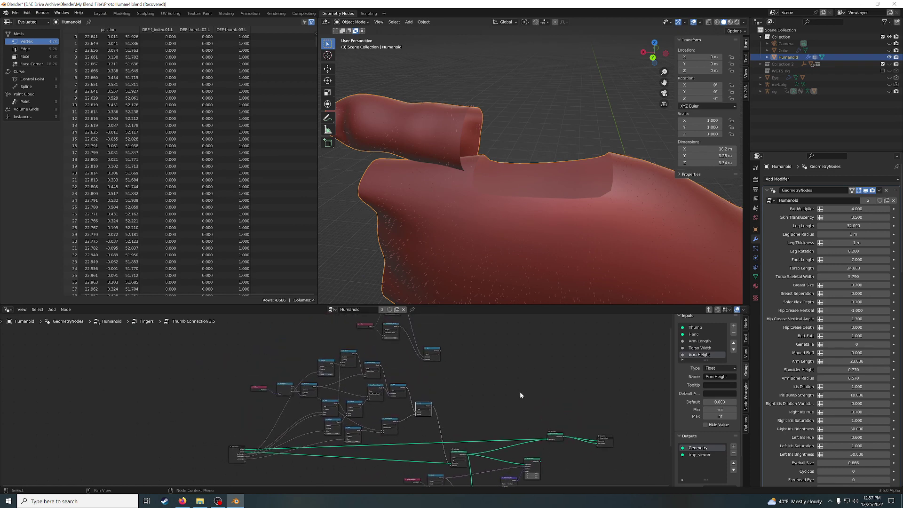
{"action": "scroll", "coordinate": [394, 349], "scroll_direction": "up", "scroll_amount": 1, "text": "shift"}
{"action": "left_click_drag", "start_coordinate": [363, 328], "coordinate": [444, 390]}
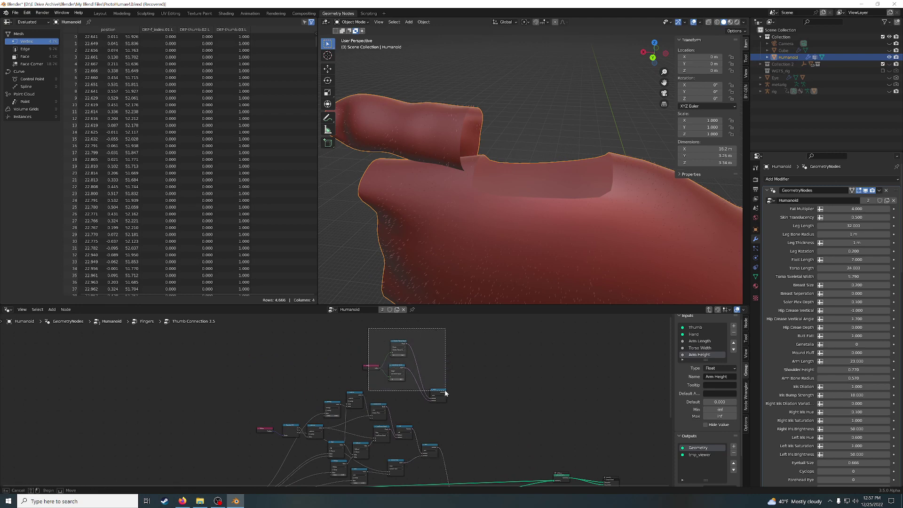
{"action": "scroll", "coordinate": [444, 389], "scroll_direction": "up", "scroll_amount": 1}
{"action": "scroll", "coordinate": [475, 402], "scroll_direction": "up", "scroll_amount": 2}
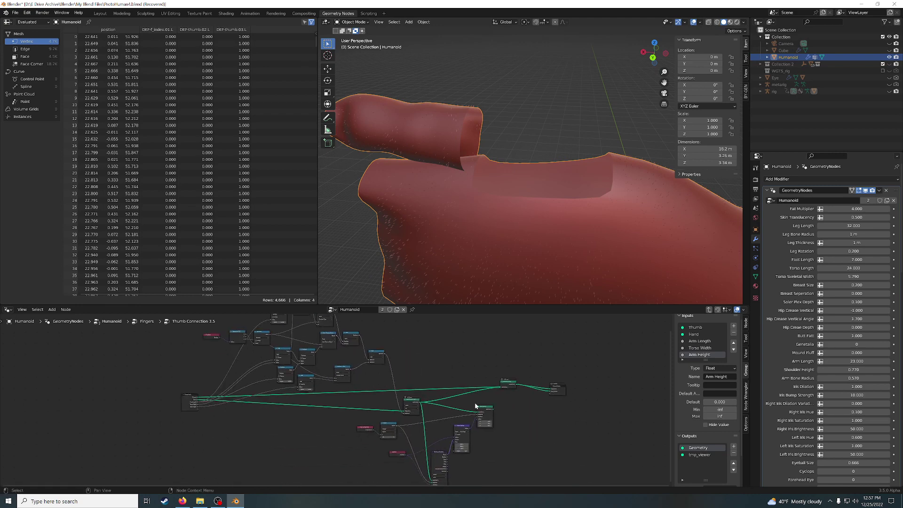
{"action": "scroll", "coordinate": [475, 402], "scroll_direction": "up", "scroll_amount": 1}
{"action": "mouse_move", "coordinate": [475, 402]}
{"action": "middle_mouse_down"}
{"action": "mouse_move", "coordinate": [556, 419]}
{"action": "mouse_move", "coordinate": [472, 376]}
{"action": "middle_mouse_up"}
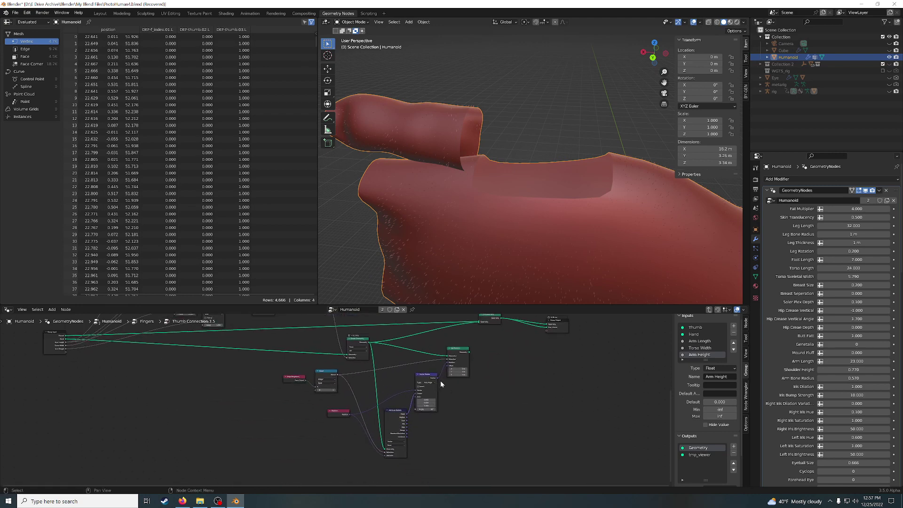
{"action": "middle_click_drag", "start_coordinate": [398, 366], "coordinate": [413, 405]}
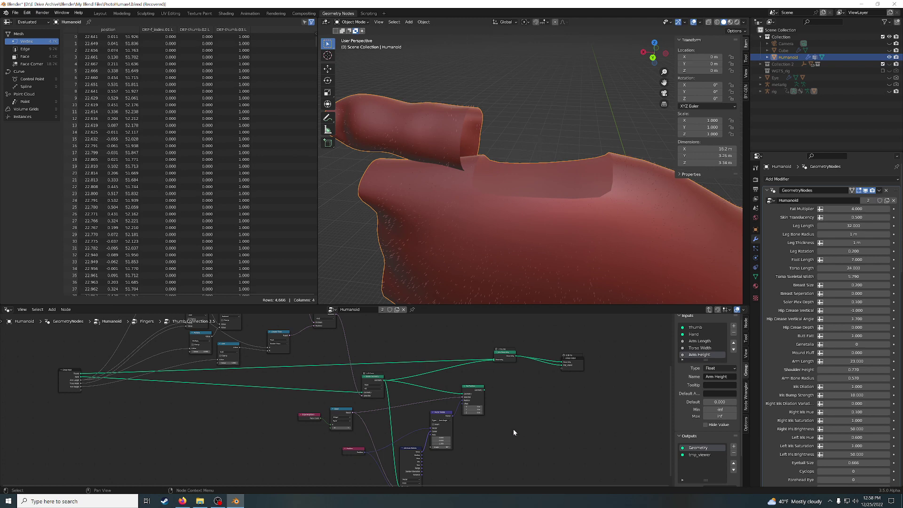
Move the Edge Neighbors and Equal nodes further left, adding a reroute on Equal's output
{"action": "key", "text": "b"}
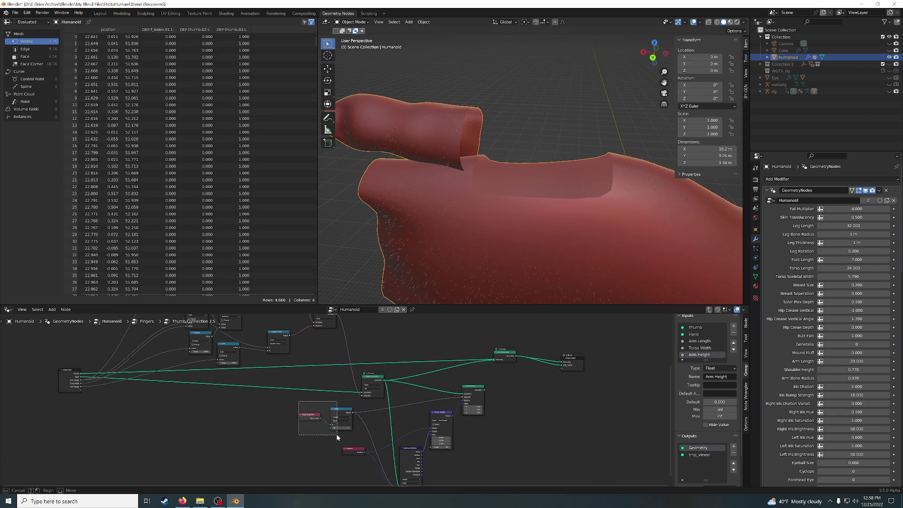
{"action": "mouse_move", "coordinate": [298, 401]}
{"action": "left_mouse_down"}
{"action": "mouse_move", "coordinate": [337, 434]}
{"action": "mouse_move", "coordinate": [308, 412]}
{"action": "left_mouse_up"}
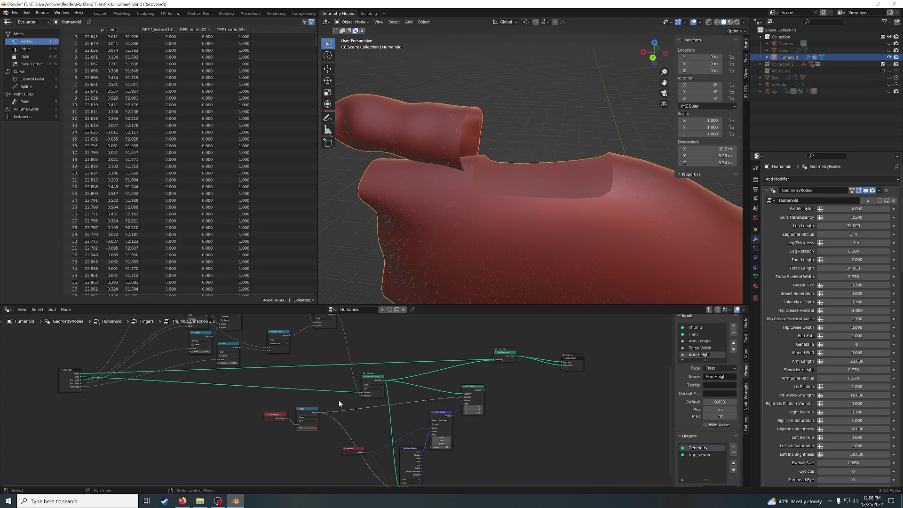
{"action": "right_click_drag", "start_coordinate": [343, 398], "coordinate": [340, 431], "text": "shift"}
{"action": "left_click_drag", "start_coordinate": [254, 403], "coordinate": [309, 430]}
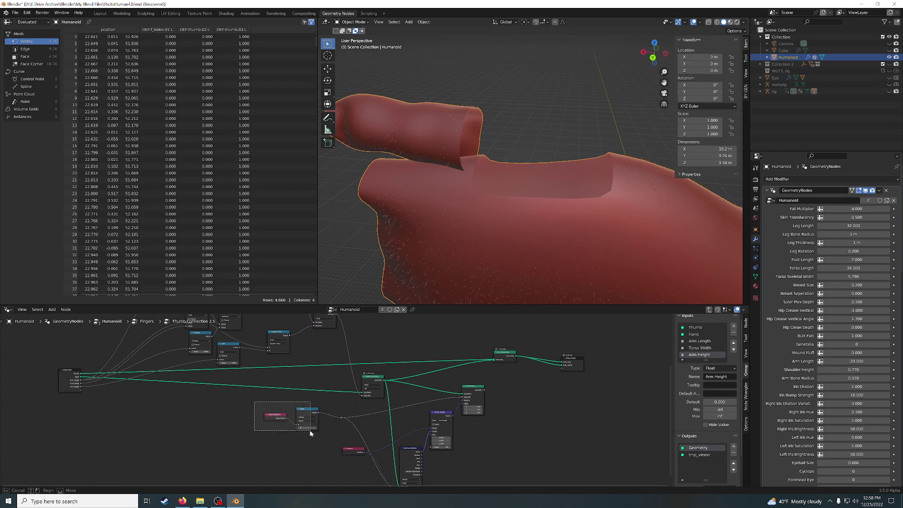
{"action": "key", "text": "g"}
{"action": "left_click", "coordinate": [253, 412]}
{"action": "middle_click_drag", "start_coordinate": [263, 414], "coordinate": [310, 444]}
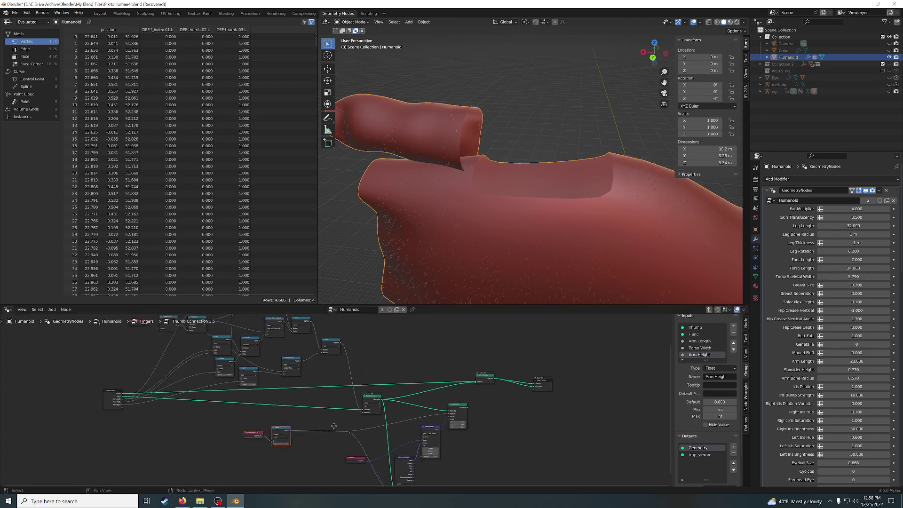
Move And down and Position up-right, then cut Delete Geometry's link to Join Geometry
{"action": "left_click", "coordinate": [332, 352]}
{"action": "key", "text": "ctrl"}
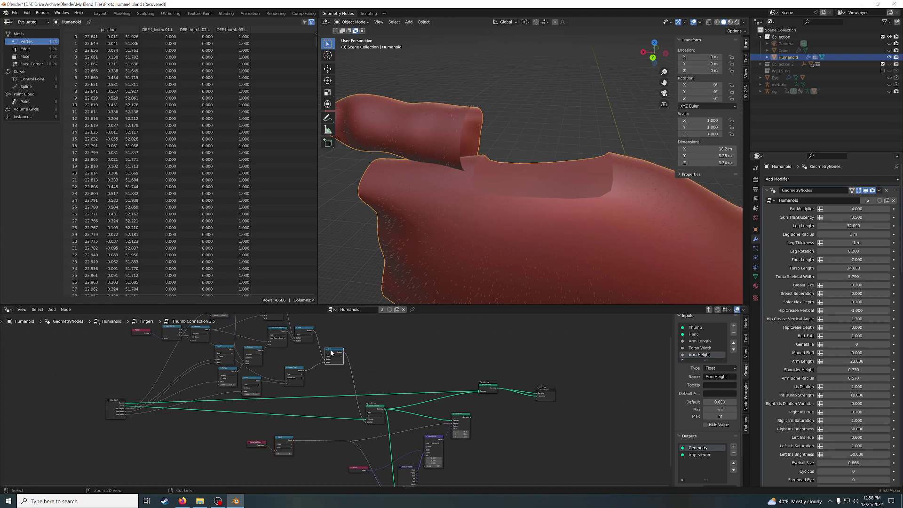
{"action": "left_click_drag", "start_coordinate": [331, 352], "coordinate": [323, 455]}
{"action": "scroll", "coordinate": [324, 459], "scroll_direction": "up", "scroll_amount": 1}
{"action": "mouse_move", "coordinate": [324, 459]}
{"action": "middle_mouse_down"}
{"action": "mouse_move", "coordinate": [397, 374]}
{"action": "mouse_move", "coordinate": [385, 409]}
{"action": "middle_mouse_up"}
{"action": "left_click_drag", "start_coordinate": [360, 415], "coordinate": [380, 397]}
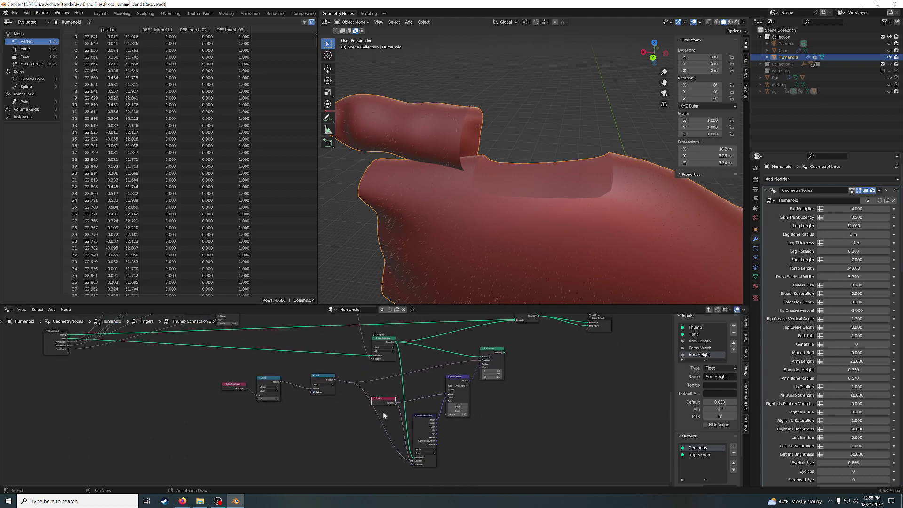
{"action": "middle_click_drag", "start_coordinate": [535, 390], "coordinate": [528, 416]}
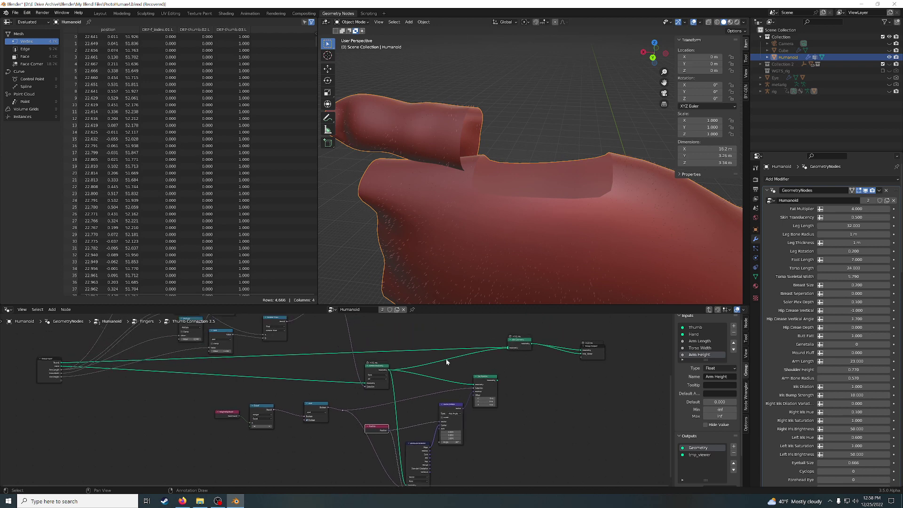
{"action": "right_click_drag", "start_coordinate": [447, 362], "coordinate": [436, 359], "text": "ctrl"}
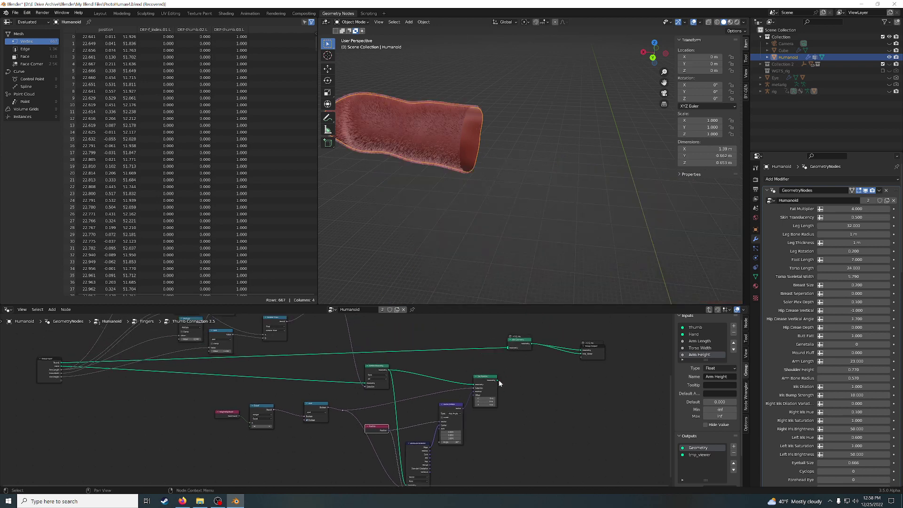
Connect Set Position's Geometry output into Join Geometry and inspect the arm mesh
{"action": "left_click_drag", "start_coordinate": [498, 380], "coordinate": [508, 348]}
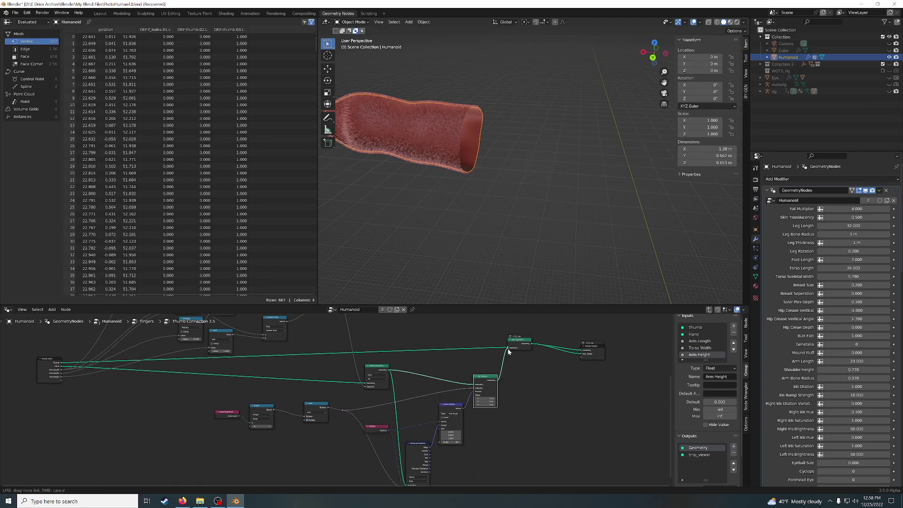
{"action": "scroll", "coordinate": [515, 202], "scroll_direction": "down", "scroll_amount": 2}
{"action": "scroll", "coordinate": [515, 202], "scroll_direction": "down", "scroll_amount": 2}
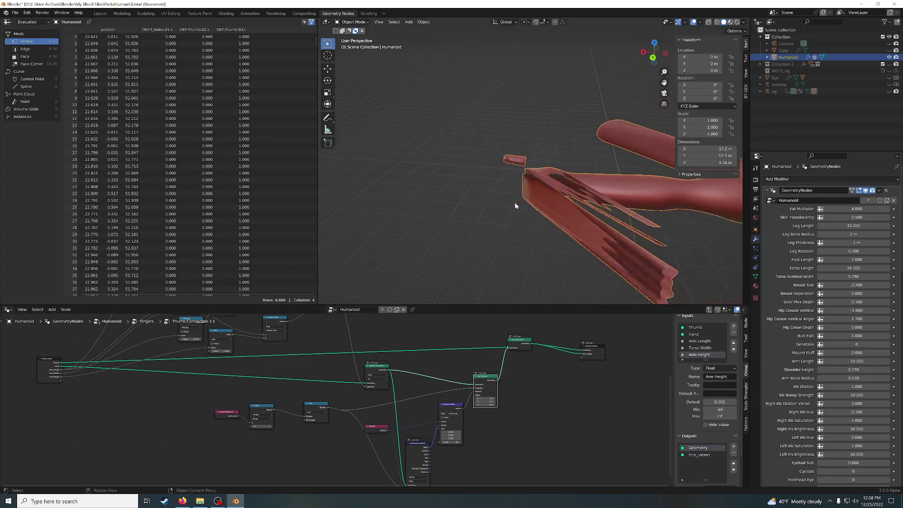
{"action": "mouse_move", "coordinate": [515, 202]}
{"action": "middle_mouse_down"}
{"action": "mouse_move", "coordinate": [627, 215]}
{"action": "mouse_move", "coordinate": [597, 221]}
{"action": "mouse_move", "coordinate": [619, 218]}
{"action": "middle_mouse_up"}
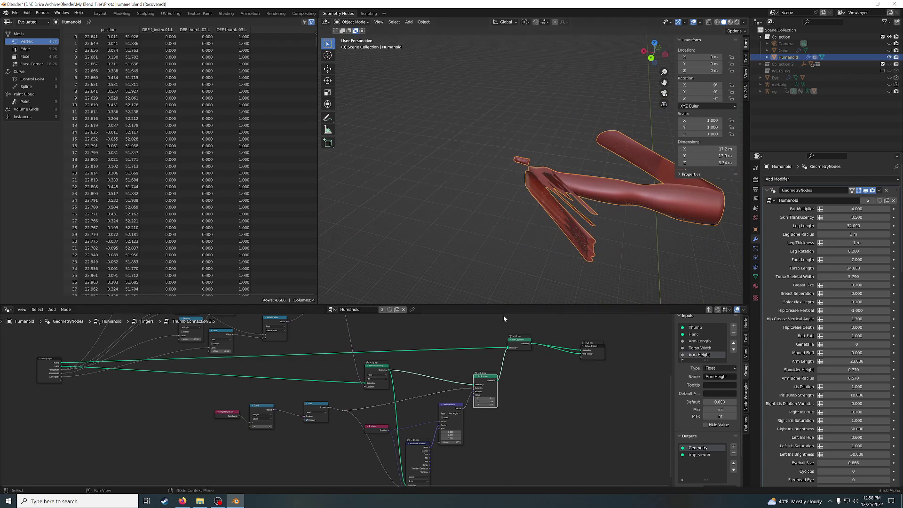
{"action": "scroll", "coordinate": [530, 405], "scroll_direction": "up", "scroll_amount": 2}
Set the Vector Rotate node's axis Z value to 0
{"action": "left_click", "coordinate": [470, 445]}
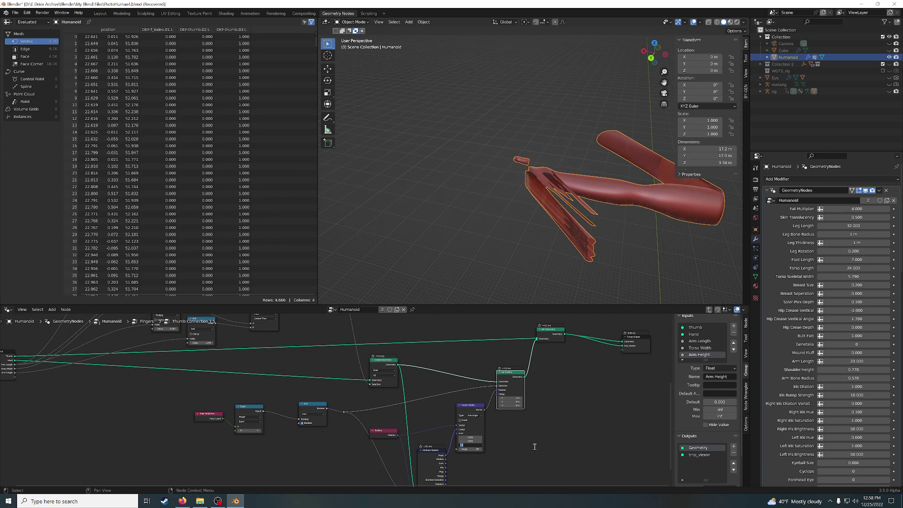
{"action": "type", "text": "0"}
{"action": "key", "text": "Return"}
{"action": "key", "text": "Return"}
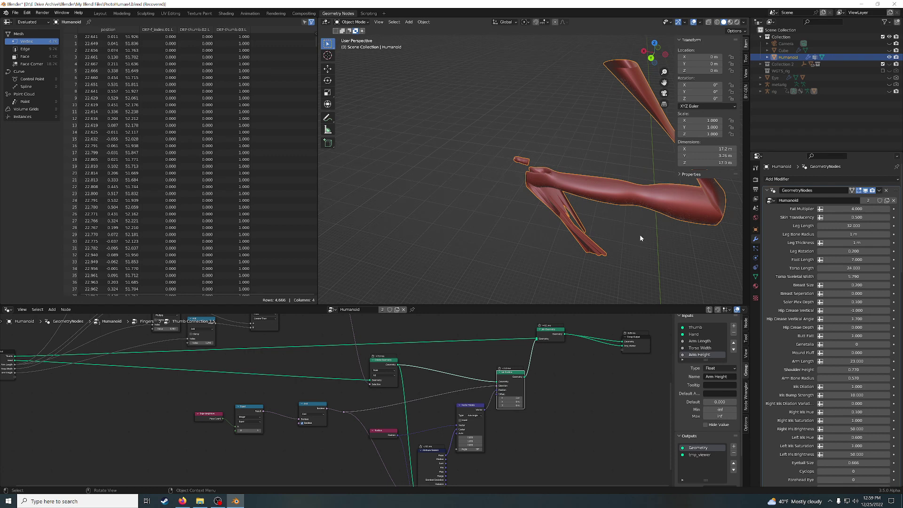
{"action": "middle_click_drag", "start_coordinate": [670, 234], "coordinate": [597, 230], "text": "shift"}
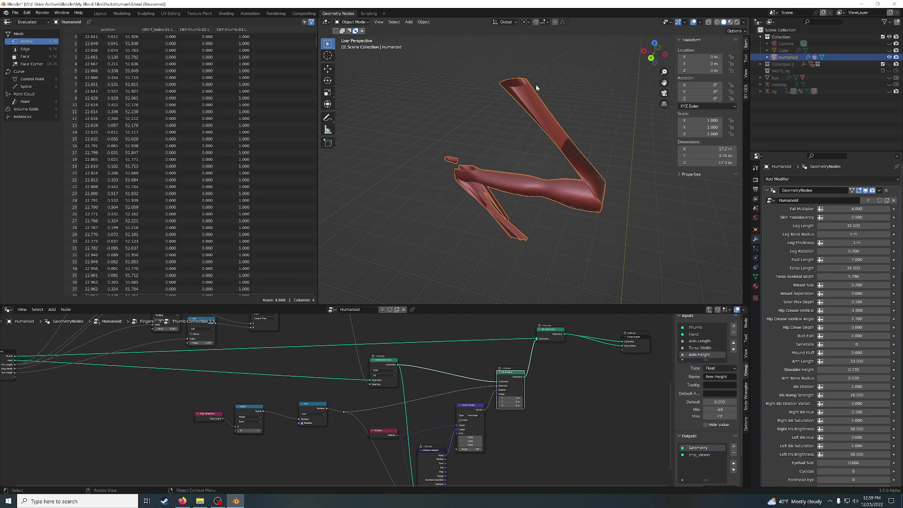
Toggle the And node's Boolean, then link the upper And into the lower And and undo it
{"action": "left_click", "coordinate": [303, 423]}
{"action": "left_click", "coordinate": [303, 423]}
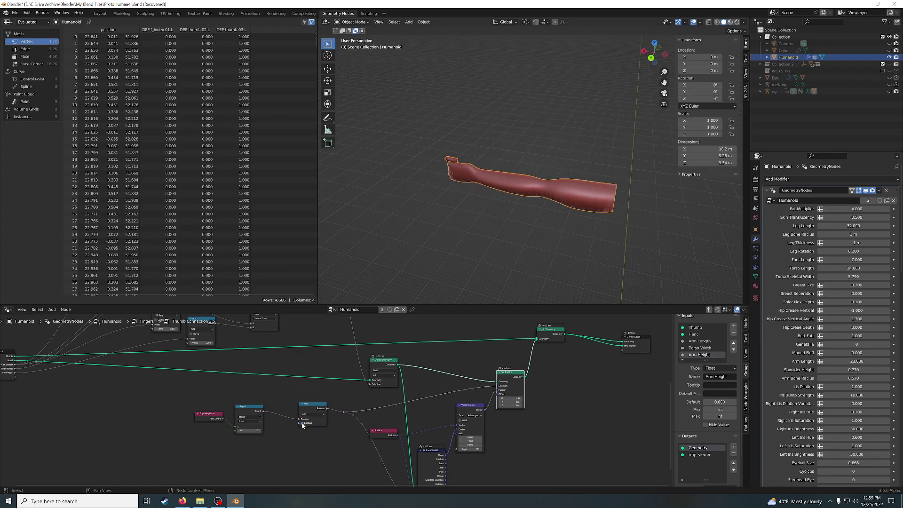
{"action": "middle_click_drag", "start_coordinate": [303, 426], "coordinate": [425, 453]}
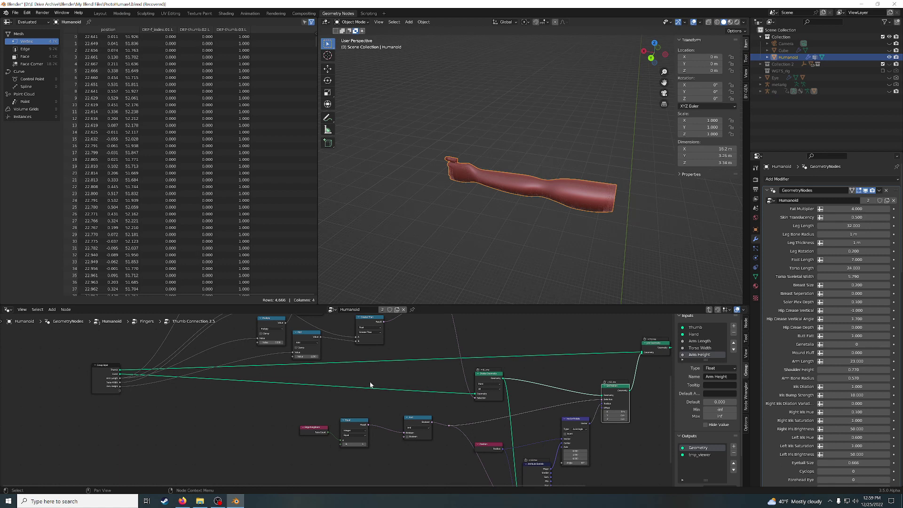
{"action": "middle_click_drag", "start_coordinate": [395, 354], "coordinate": [399, 371]}
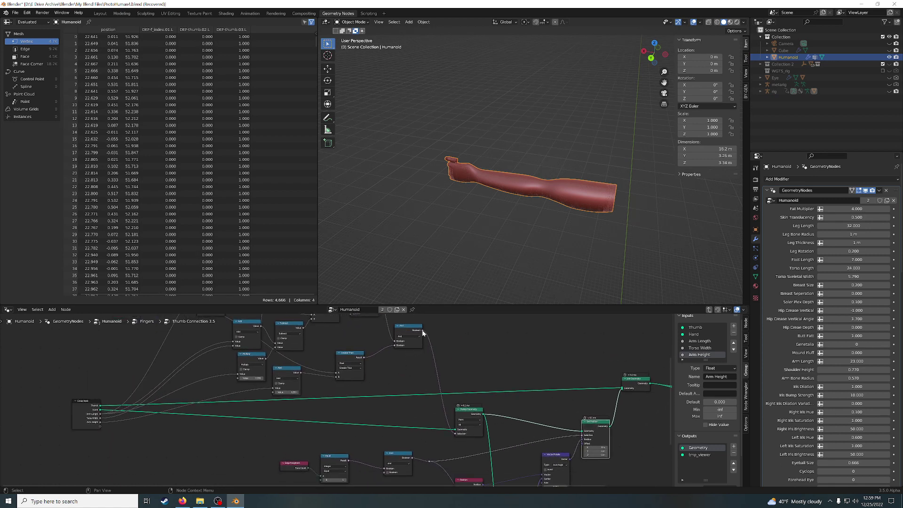
{"action": "left_click_drag", "start_coordinate": [422, 331], "coordinate": [384, 470]}
{"action": "middle_click_drag", "start_coordinate": [422, 441], "coordinate": [362, 412]}
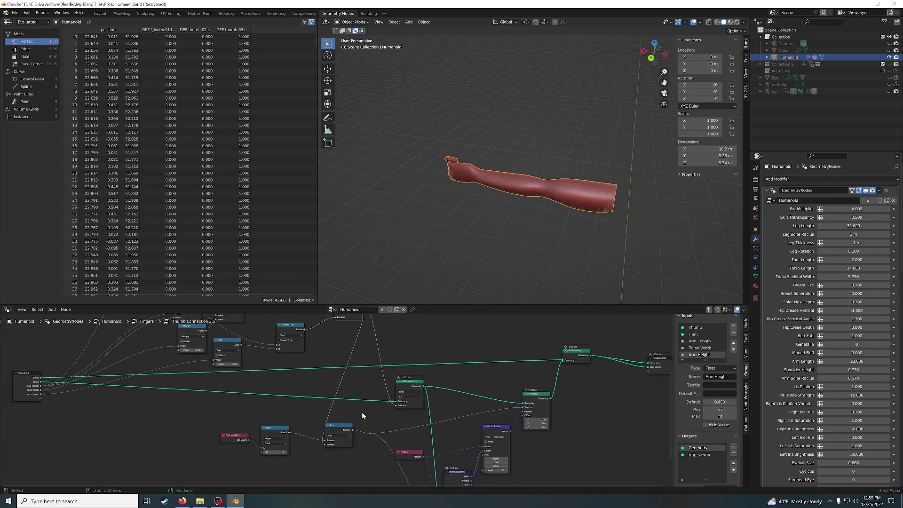
{"action": "key", "text": "ctrl+z"}
Check the lower And's Boolean input, relink the upper And output, then cut that link
{"action": "left_click", "coordinate": [328, 445]}
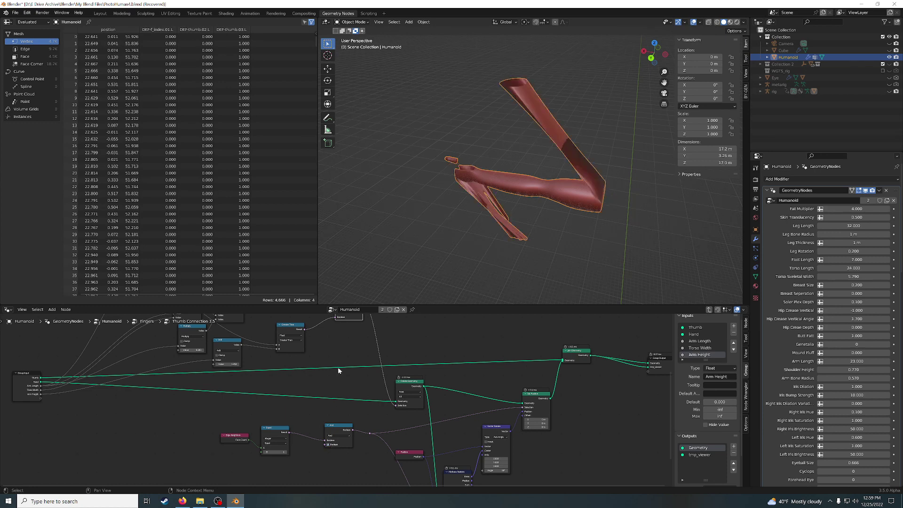
{"action": "middle_click_drag", "start_coordinate": [365, 335], "coordinate": [371, 362]}
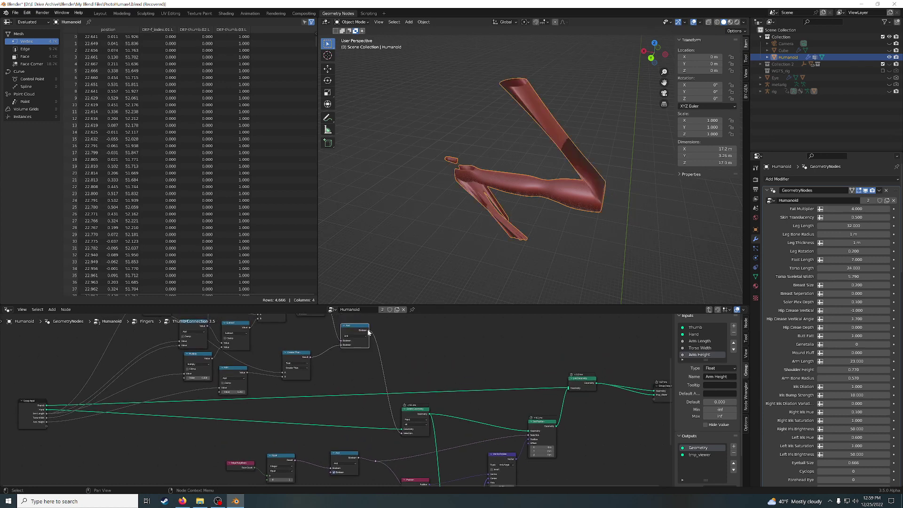
{"action": "left_click_drag", "start_coordinate": [368, 331], "coordinate": [331, 472]}
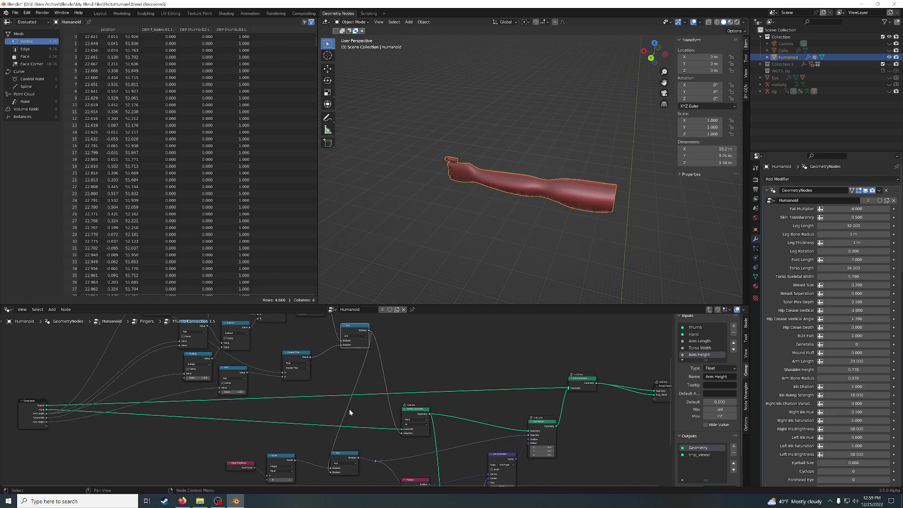
{"action": "right_click_drag", "start_coordinate": [340, 407], "coordinate": [363, 414], "text": "ctrl"}
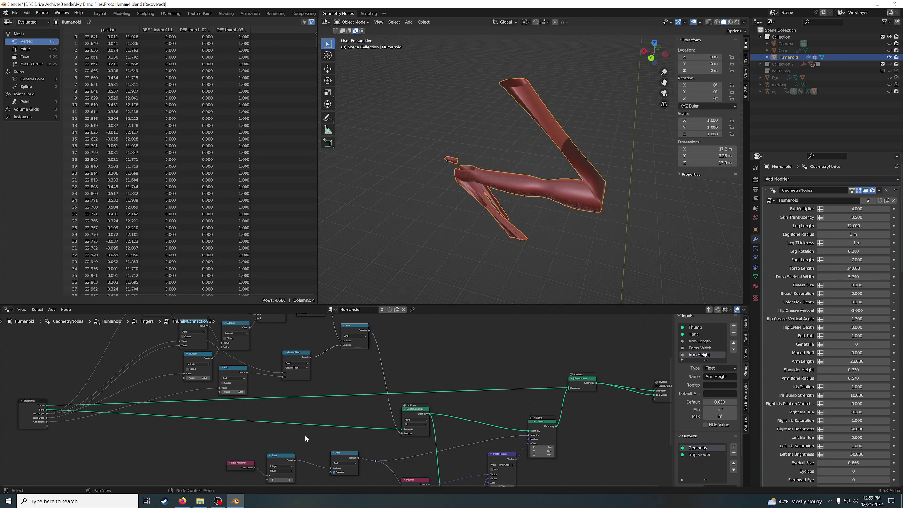
Pan and zoom the node editor to show the thumb connection nodes and group inputs
{"action": "middle_click_drag", "start_coordinate": [305, 436], "coordinate": [385, 417]}
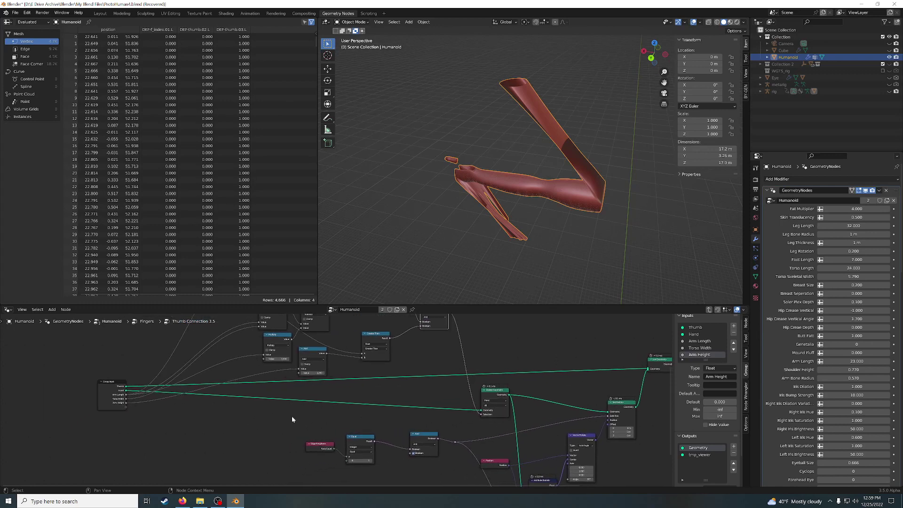
{"action": "scroll", "coordinate": [291, 416], "scroll_direction": "down", "scroll_amount": 1}
{"action": "scroll", "coordinate": [278, 409], "scroll_direction": "down", "scroll_amount": 1}
{"action": "mouse_move", "coordinate": [264, 447]}
{"action": "middle_mouse_down"}
{"action": "mouse_move", "coordinate": [257, 442]}
{"action": "mouse_move", "coordinate": [285, 380]}
{"action": "middle_mouse_up"}
{"action": "scroll", "coordinate": [254, 440], "scroll_direction": "up", "scroll_amount": 1}
{"action": "scroll", "coordinate": [255, 440], "scroll_direction": "up", "scroll_amount": 1}
{"action": "scroll", "coordinate": [255, 436], "scroll_direction": "up", "scroll_amount": 1}
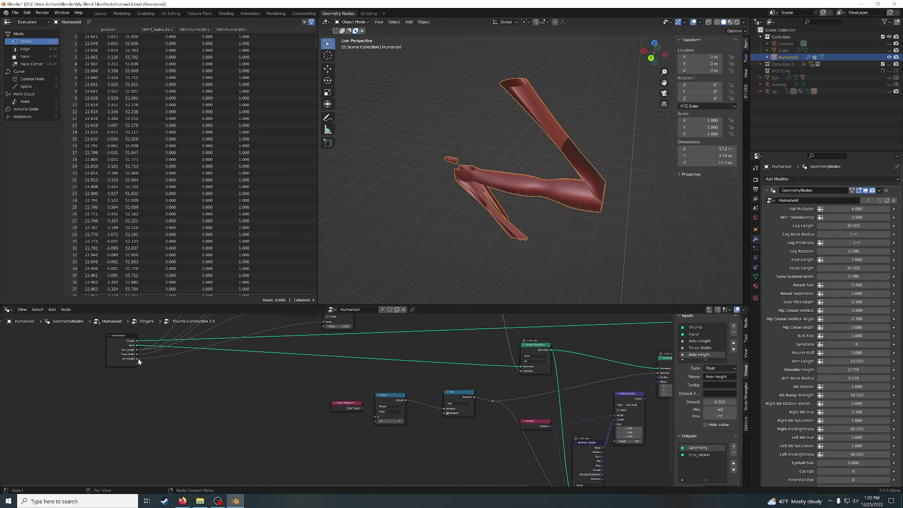
{"action": "left_click_drag", "start_coordinate": [138, 359], "coordinate": [173, 419]}
{"action": "scroll", "coordinate": [202, 416], "scroll_direction": "down", "scroll_amount": 1}
{"action": "scroll", "coordinate": [207, 404], "scroll_direction": "down", "scroll_amount": 1}
{"action": "scroll", "coordinate": [235, 396], "scroll_direction": "down", "scroll_amount": 1}
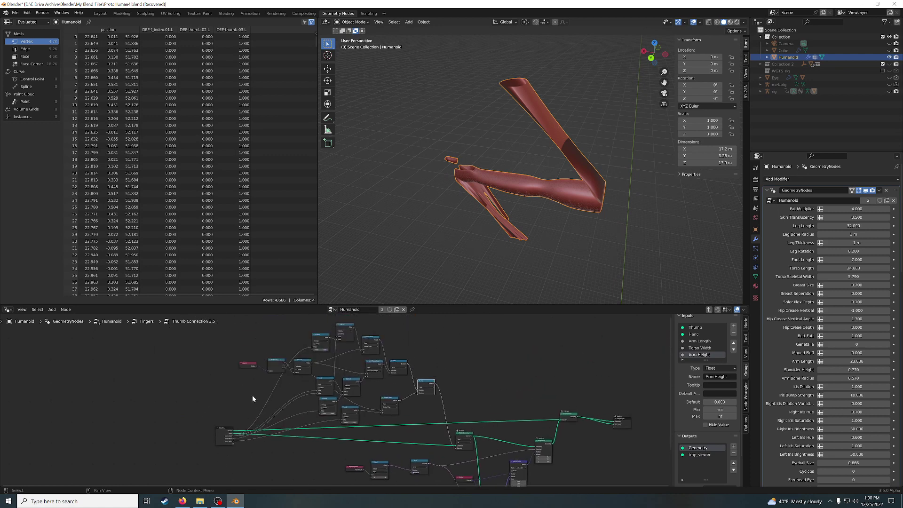
{"action": "scroll", "coordinate": [253, 369], "scroll_direction": "up", "scroll_amount": 2}
Move the Position and Separate XYZ nodes down beside the thumb selection nodes, then link from X
{"action": "left_click_drag", "start_coordinate": [230, 336], "coordinate": [256, 368]}
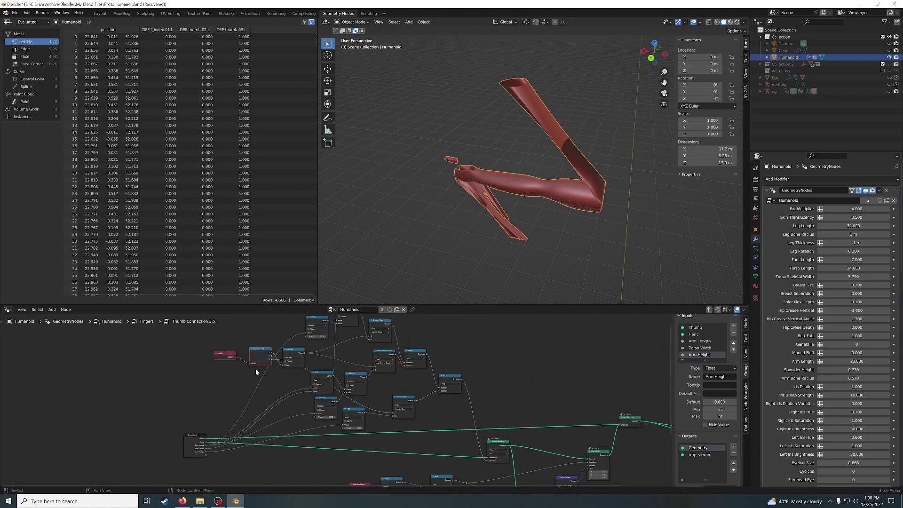
{"action": "key", "text": "g"}
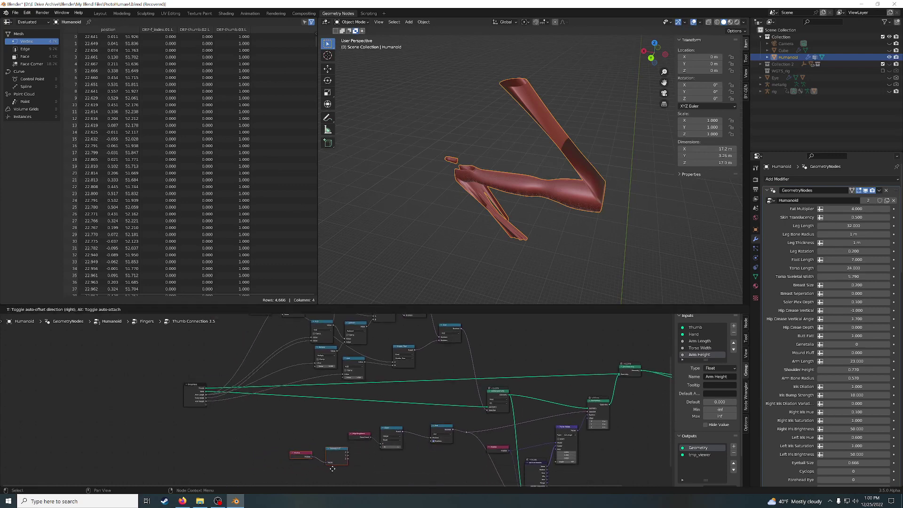
{"action": "left_click", "coordinate": [407, 435]}
{"action": "scroll", "coordinate": [407, 436], "scroll_direction": "up", "scroll_amount": 2}
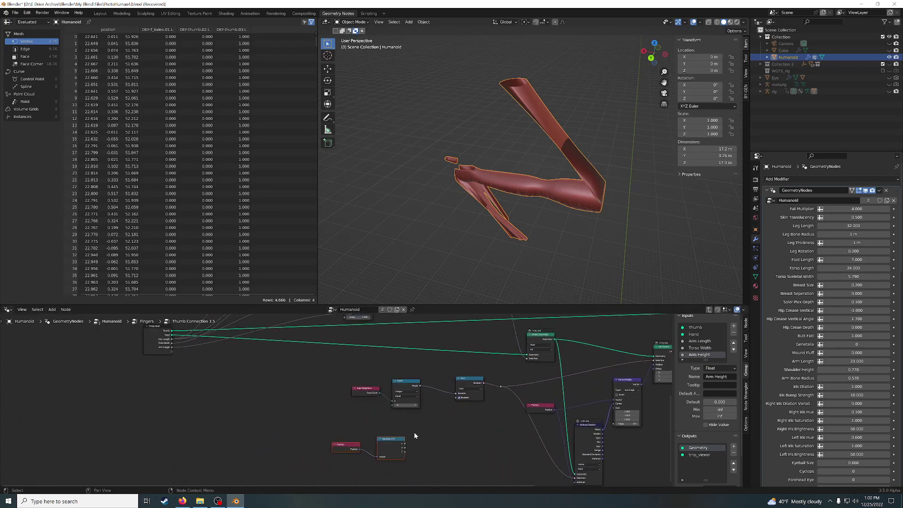
{"action": "left_click", "coordinate": [414, 434]}
{"action": "left_click_drag", "start_coordinate": [403, 442], "coordinate": [420, 429]}
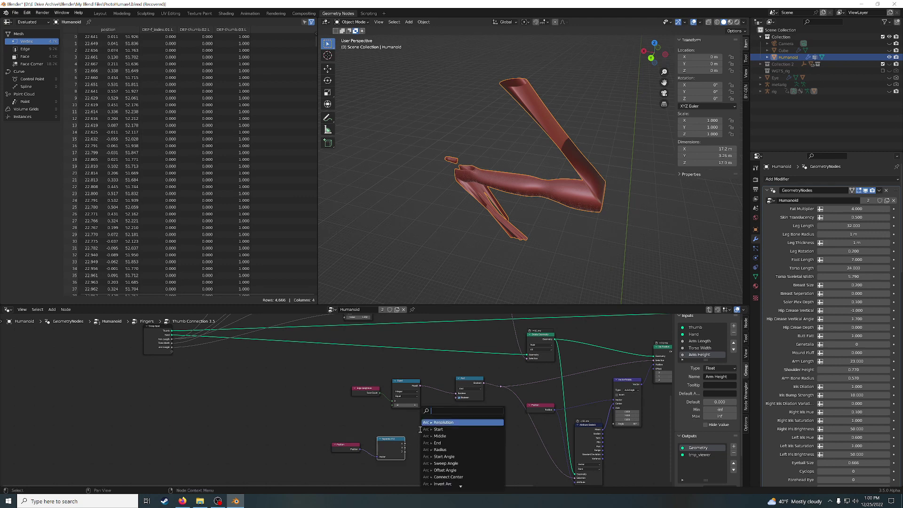
Add a Not node fed by the X value, then delete it again
{"action": "type", "text": "not"}
{"action": "key", "text": "Return"}
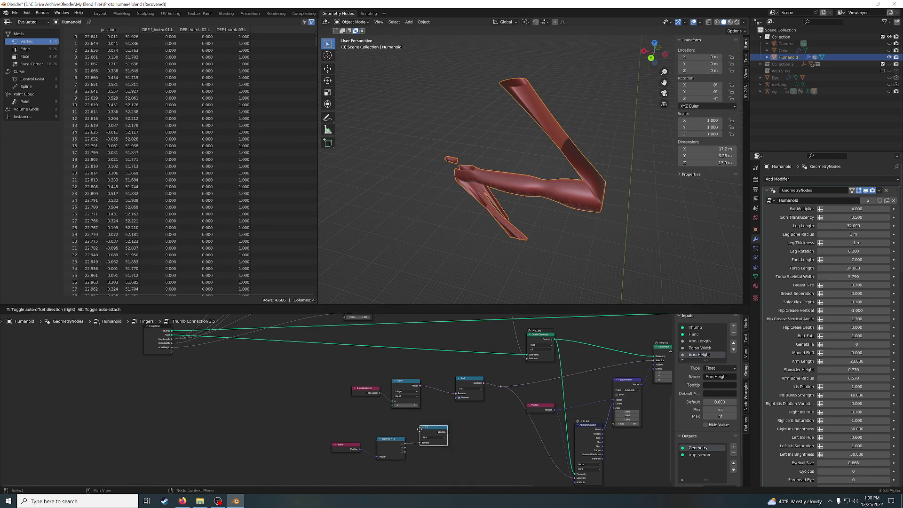
{"action": "left_click", "coordinate": [419, 429]}
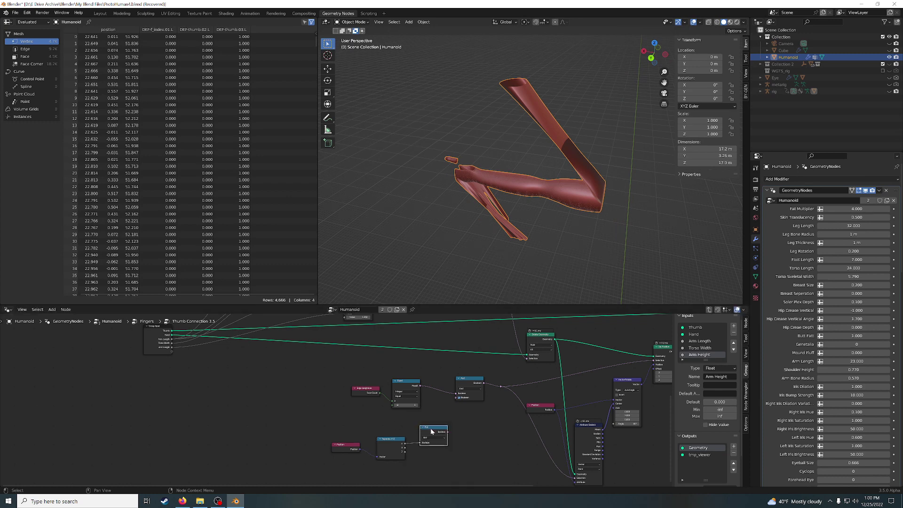
{"action": "key", "text": "x"}
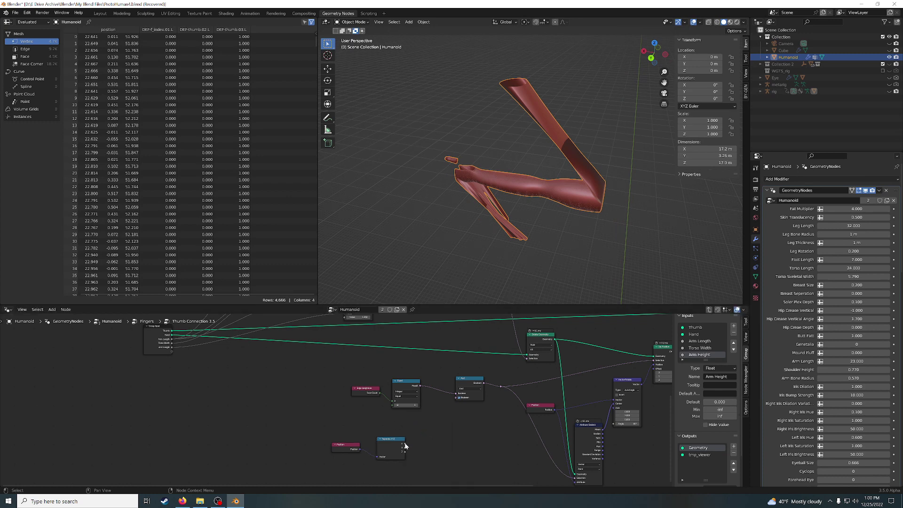
Add a Greater Than node comparing the X position against Torso Width
{"action": "left_click_drag", "start_coordinate": [404, 443], "coordinate": [416, 433]}
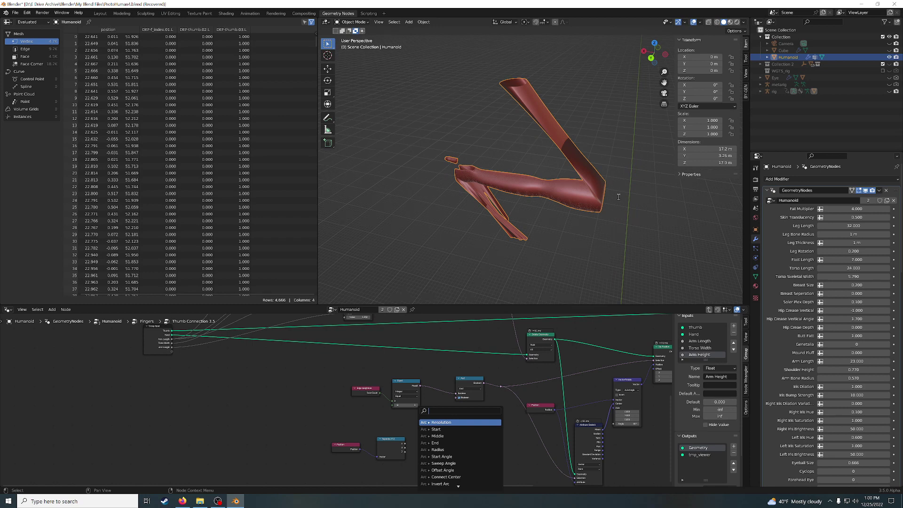
{"action": "type", "text": "greater"}
{"action": "key", "text": "Return"}
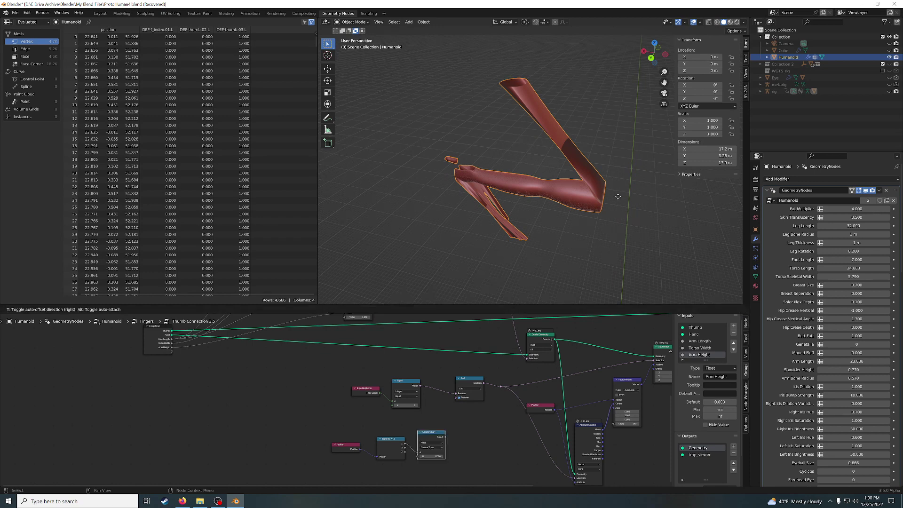
{"action": "left_click", "coordinate": [618, 188]}
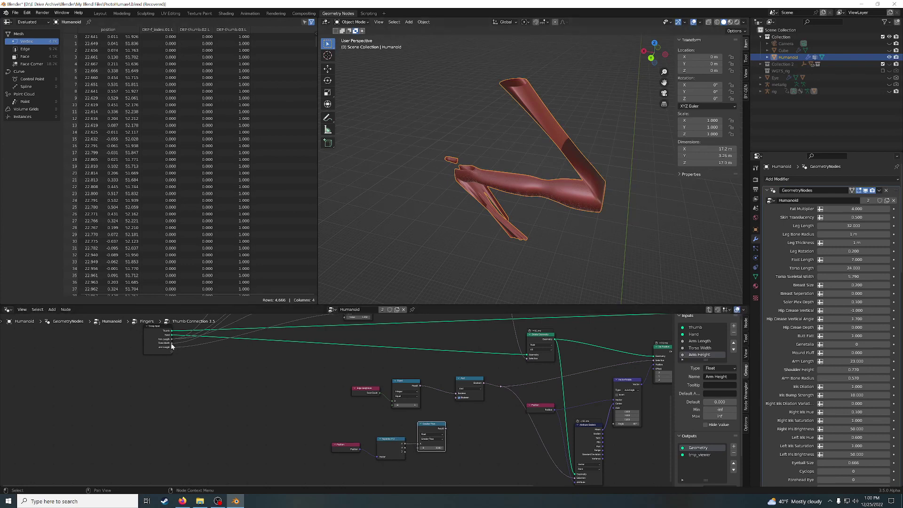
{"action": "mouse_move", "coordinate": [172, 343]}
{"action": "left_mouse_down"}
{"action": "mouse_move", "coordinate": [418, 448]}
{"action": "mouse_move", "coordinate": [457, 397]}
{"action": "left_mouse_up"}
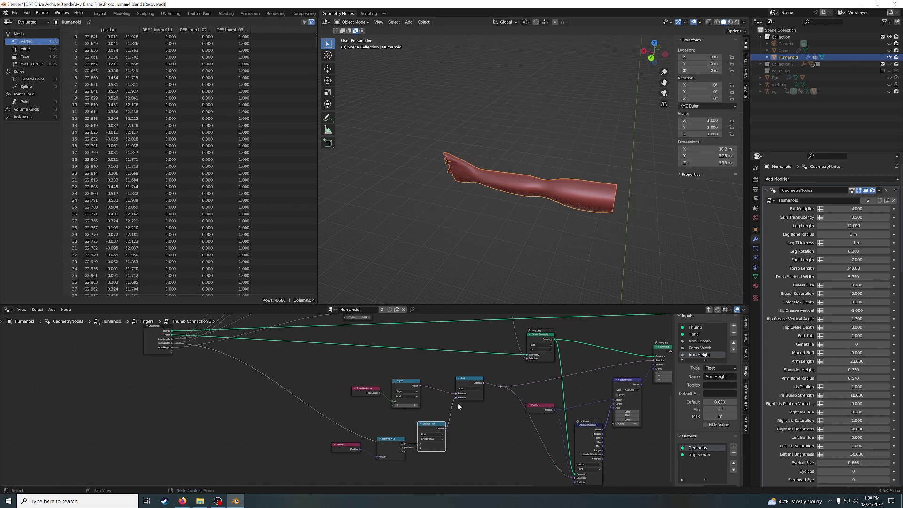
Orbit to check the arm lying horizontally, then box-select the six thumb selection nodes
{"action": "mouse_move", "coordinate": [500, 216]}
{"action": "middle_mouse_down"}
{"action": "mouse_move", "coordinate": [569, 228]}
{"action": "mouse_move", "coordinate": [537, 237]}
{"action": "mouse_move", "coordinate": [523, 202]}
{"action": "mouse_move", "coordinate": [538, 187]}
{"action": "mouse_move", "coordinate": [514, 177]}
{"action": "mouse_move", "coordinate": [620, 178]}
{"action": "mouse_move", "coordinate": [613, 185]}
{"action": "middle_mouse_up"}
{"action": "scroll", "coordinate": [541, 203], "scroll_direction": "up", "scroll_amount": 3}
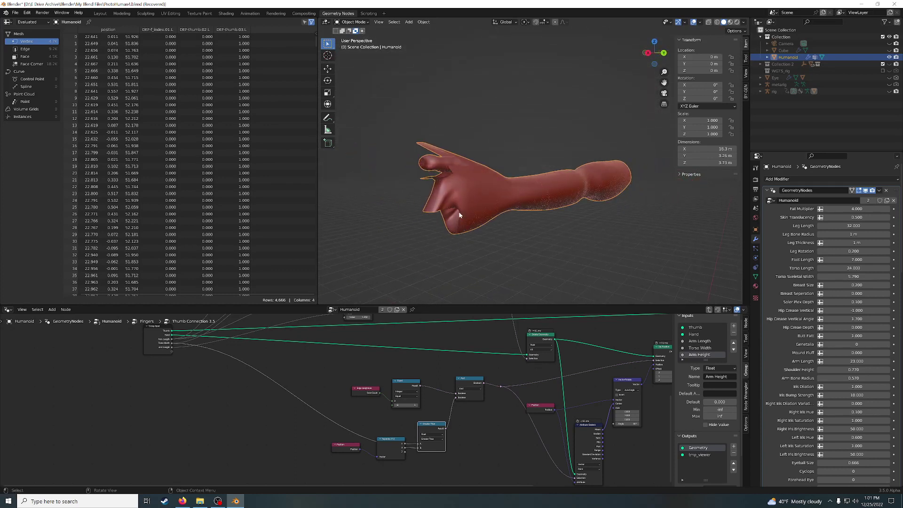
{"action": "mouse_move", "coordinate": [460, 215]}
{"action": "middle_mouse_down"}
{"action": "mouse_move", "coordinate": [486, 232]}
{"action": "mouse_move", "coordinate": [502, 227]}
{"action": "mouse_move", "coordinate": [478, 234]}
{"action": "middle_mouse_up"}
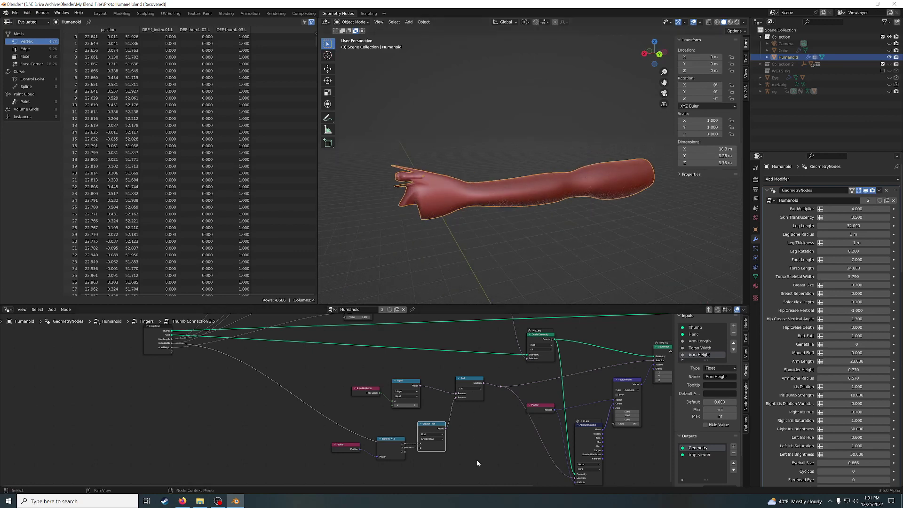
{"action": "middle_click_drag", "start_coordinate": [479, 453], "coordinate": [453, 399]}
{"action": "middle_click_drag", "start_coordinate": [343, 363], "coordinate": [359, 393]}
{"action": "left_click_drag", "start_coordinate": [332, 340], "coordinate": [476, 450]}
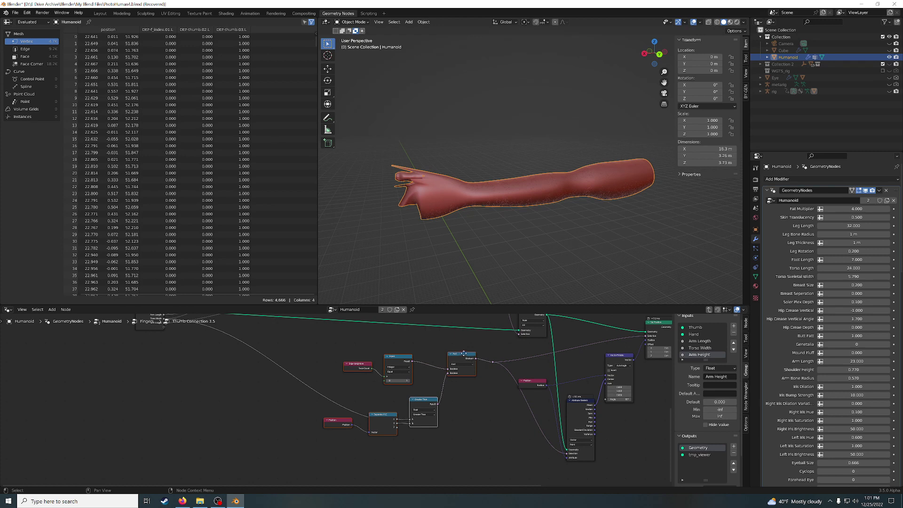
Shift the thumb selection nodes, insert a duplicate And node into its link, and reposition Greater Than
{"action": "left_click_drag", "start_coordinate": [464, 353], "coordinate": [389, 374]}
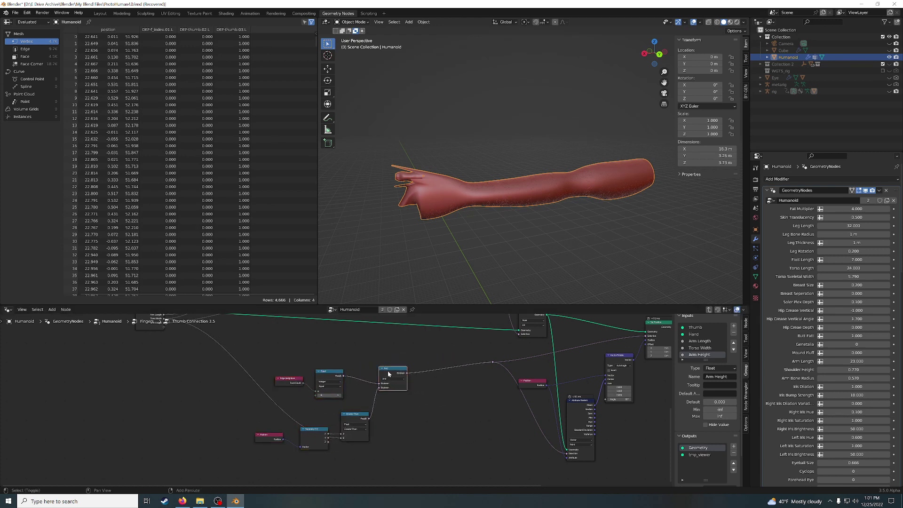
{"action": "key", "text": "shift+d"}
{"action": "left_click", "coordinate": [439, 372]}
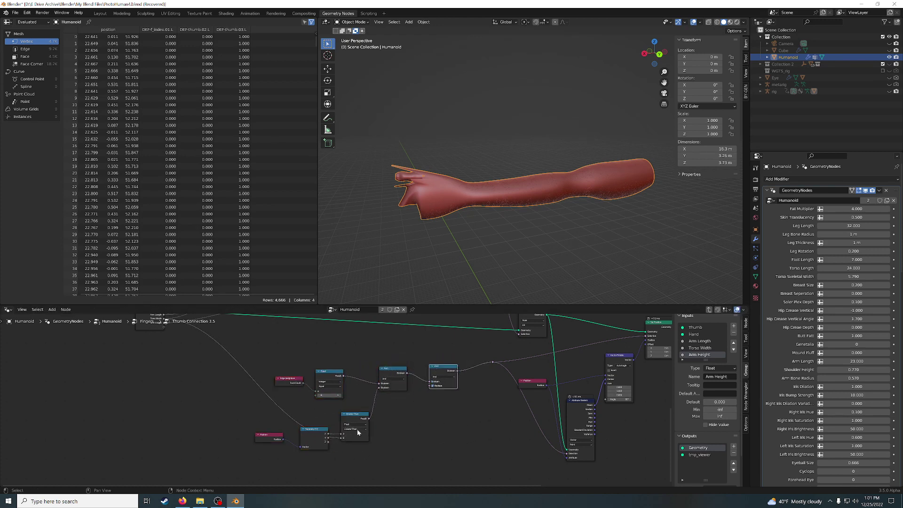
{"action": "left_click_drag", "start_coordinate": [357, 432], "coordinate": [364, 421]}
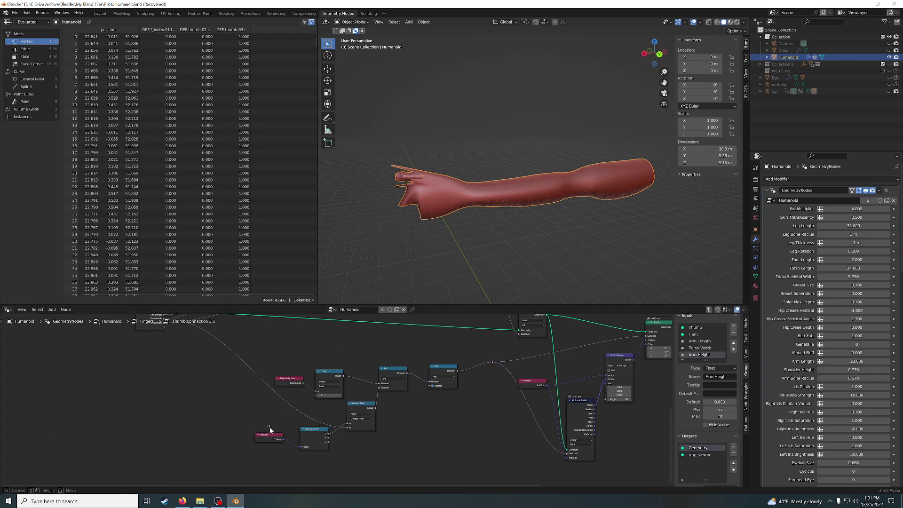
{"action": "middle_click_drag", "start_coordinate": [365, 452], "coordinate": [360, 425]}
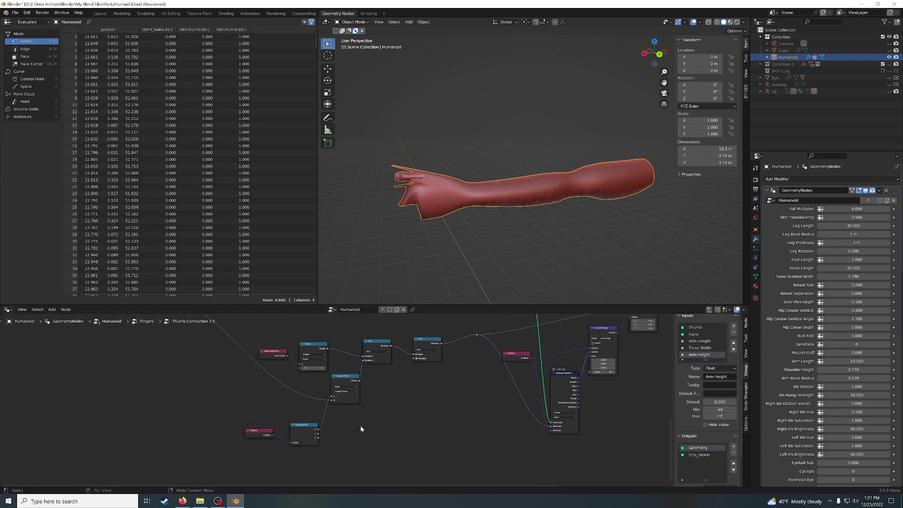
Add a Less Than node fed by the X position
{"action": "left_click_drag", "start_coordinate": [317, 429], "coordinate": [363, 409]}
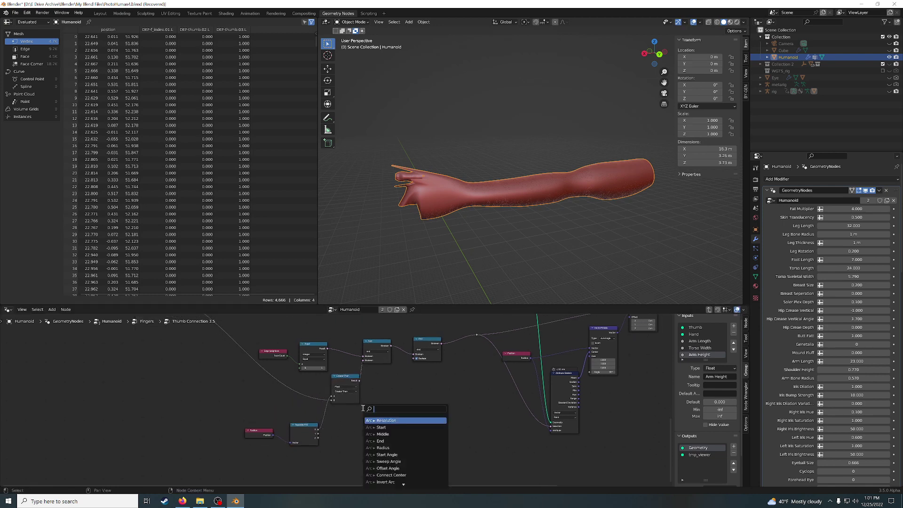
{"action": "type", "text": "less"}
{"action": "key", "text": "Return"}
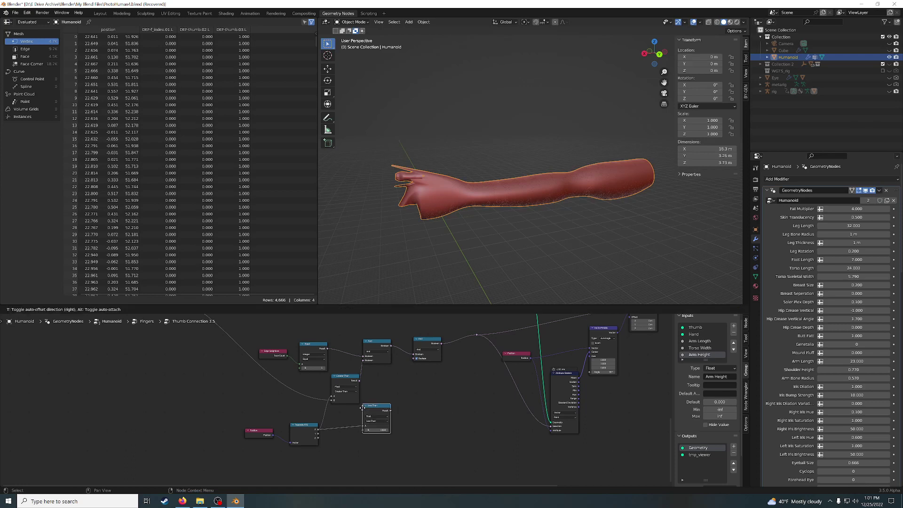
{"action": "left_click", "coordinate": [371, 391]}
{"action": "middle_click_drag", "start_coordinate": [258, 403], "coordinate": [305, 456]}
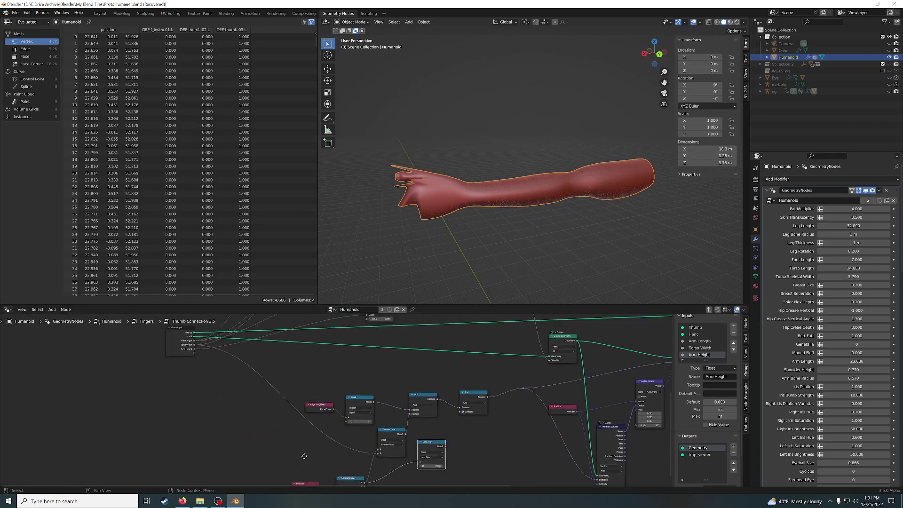
{"action": "scroll", "coordinate": [260, 404], "scroll_direction": "down", "scroll_amount": 2}
{"action": "mouse_move", "coordinate": [265, 385]}
{"action": "middle_mouse_down"}
{"action": "mouse_move", "coordinate": [269, 445]}
{"action": "mouse_move", "coordinate": [244, 403]}
{"action": "middle_mouse_up"}
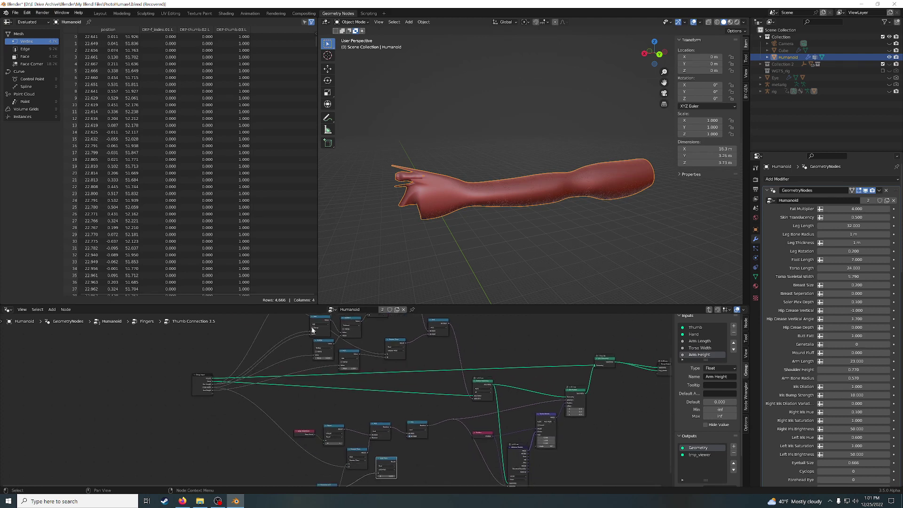
Duplicate the Add node together with its inputs and move the copy toward the thumb nodes
{"action": "left_click", "coordinate": [316, 323]}
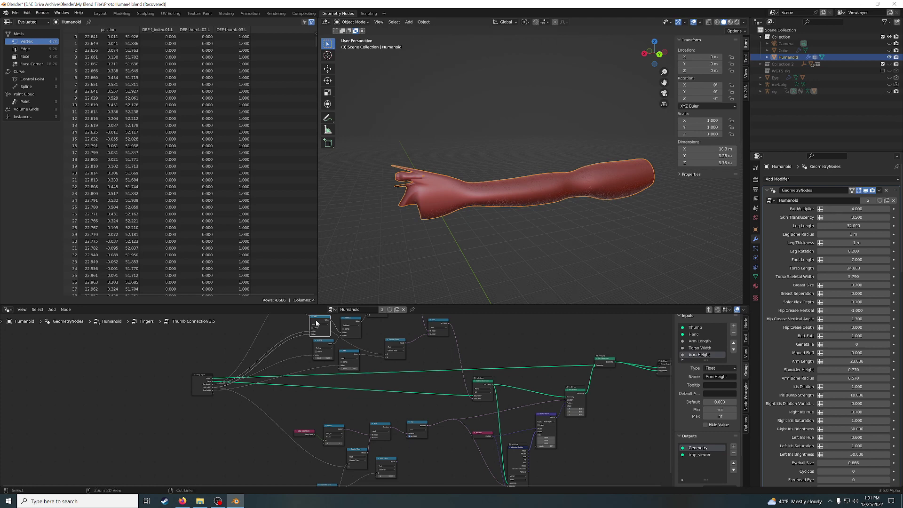
{"action": "key", "text": "ctrl+shift+d"}
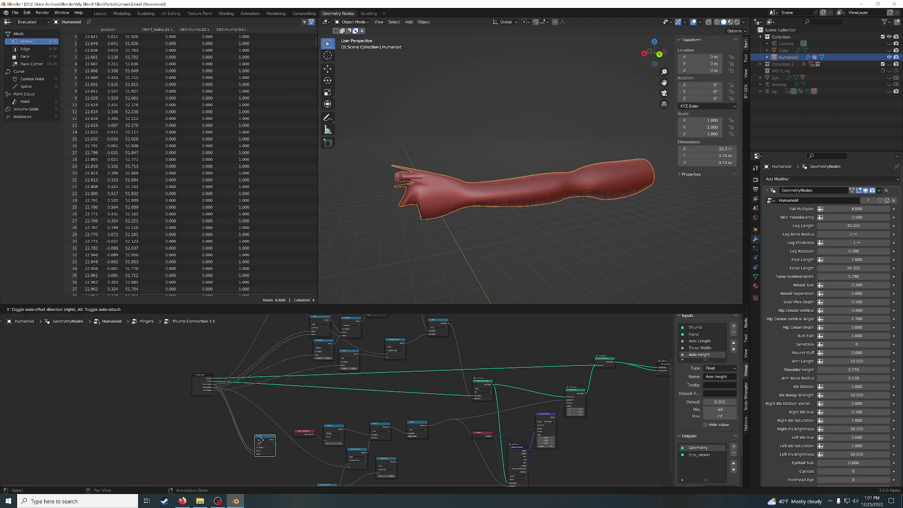
{"action": "left_click", "coordinate": [259, 442]}
{"action": "middle_click_drag", "start_coordinate": [438, 447], "coordinate": [439, 383]}
{"action": "left_click_drag", "start_coordinate": [261, 377], "coordinate": [429, 413]}
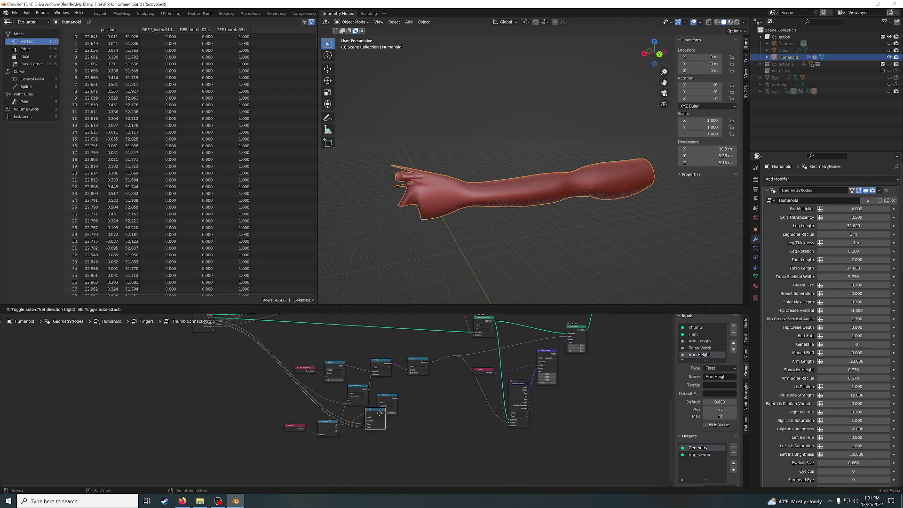
{"action": "scroll", "coordinate": [429, 410], "scroll_direction": "up", "scroll_amount": 2}
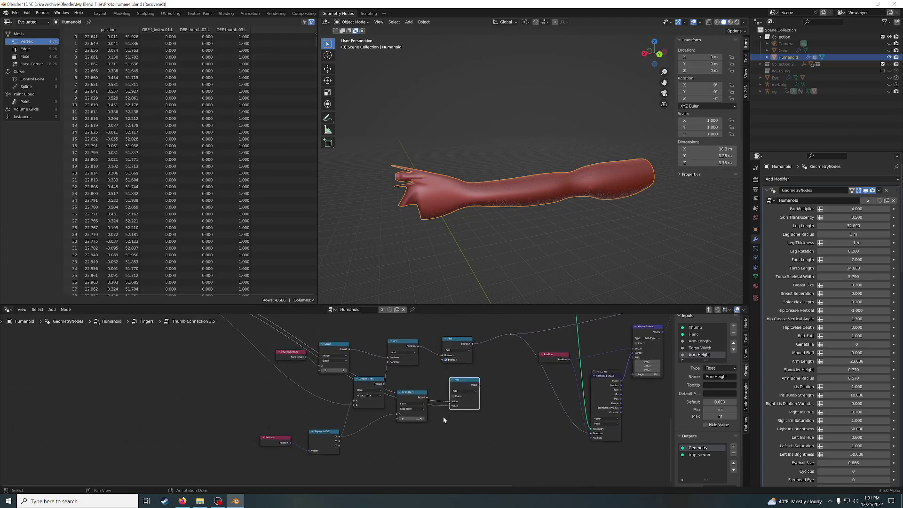
{"action": "scroll", "coordinate": [443, 417], "scroll_direction": "up", "scroll_amount": 1}
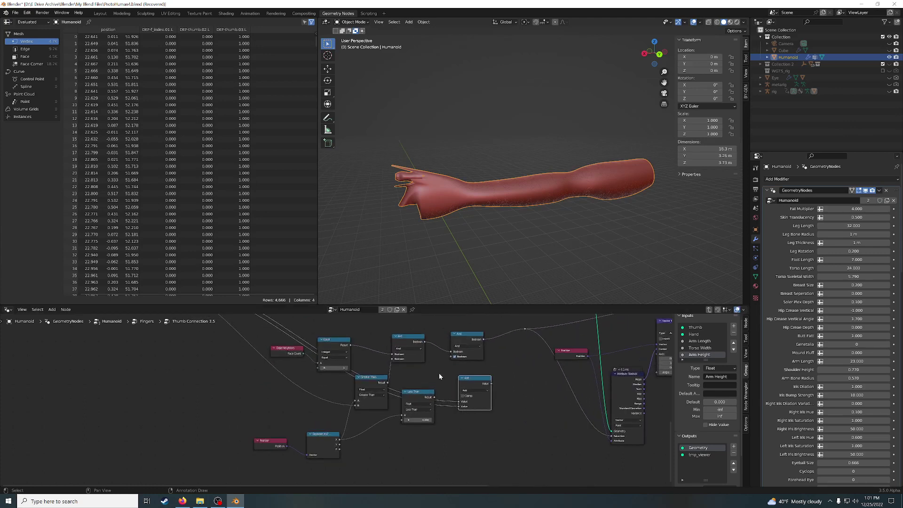
{"action": "middle_click_drag", "start_coordinate": [438, 374], "coordinate": [547, 438]}
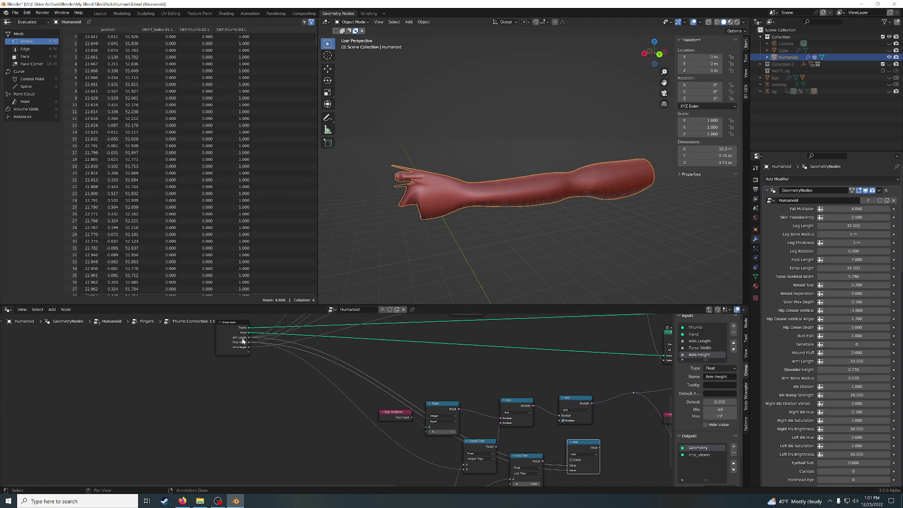
{"action": "middle_click_drag", "start_coordinate": [315, 365], "coordinate": [153, 320]}
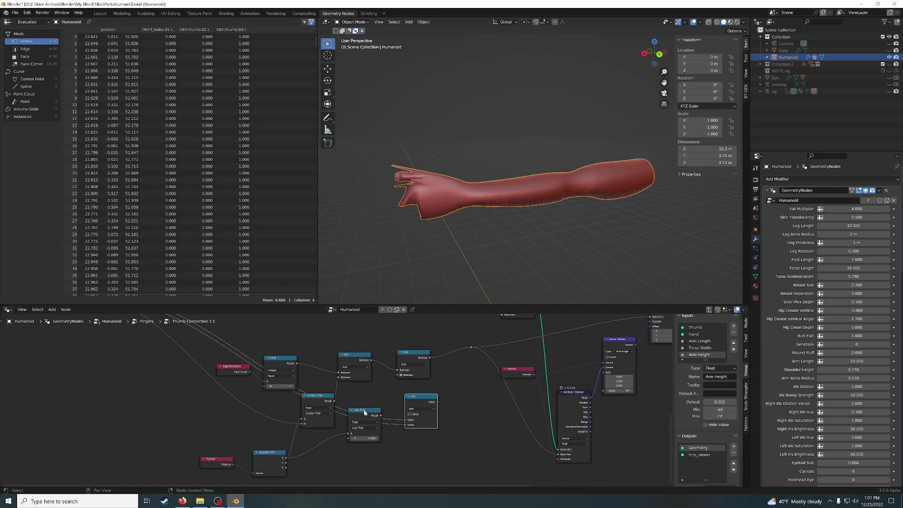
Place the Add copy below Less Than and wire its result toward the comparison
{"action": "left_click_drag", "start_coordinate": [432, 404], "coordinate": [348, 461]}
{"action": "middle_click_drag", "start_coordinate": [387, 455], "coordinate": [422, 429]}
{"action": "mouse_move", "coordinate": [386, 433]}
{"action": "left_mouse_down"}
{"action": "mouse_move", "coordinate": [385, 407]}
{"action": "mouse_move", "coordinate": [356, 428]}
{"action": "left_mouse_up"}
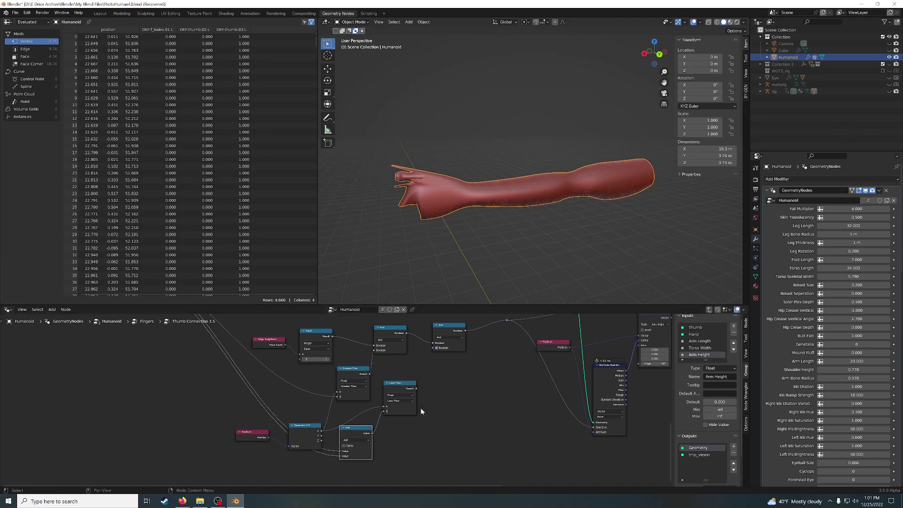
{"action": "left_click_drag", "start_coordinate": [416, 389], "coordinate": [432, 348]}
{"action": "mouse_move", "coordinate": [479, 202]}
{"action": "middle_mouse_down"}
{"action": "mouse_move", "coordinate": [478, 190]}
{"action": "mouse_move", "coordinate": [518, 187]}
{"action": "mouse_move", "coordinate": [495, 185]}
{"action": "mouse_move", "coordinate": [483, 210]}
{"action": "middle_mouse_up"}
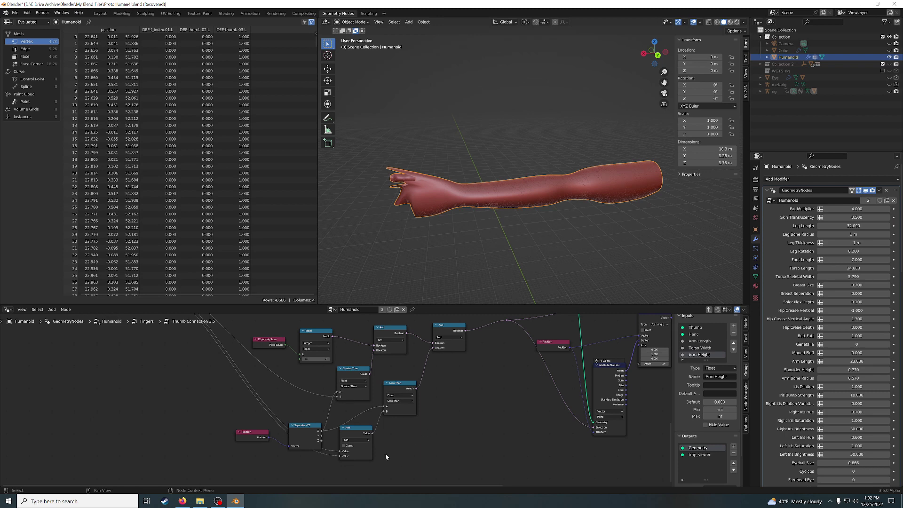
{"action": "left_click_drag", "start_coordinate": [353, 431], "coordinate": [324, 465]}
{"action": "middle_click_drag", "start_coordinate": [325, 465], "coordinate": [340, 430]}
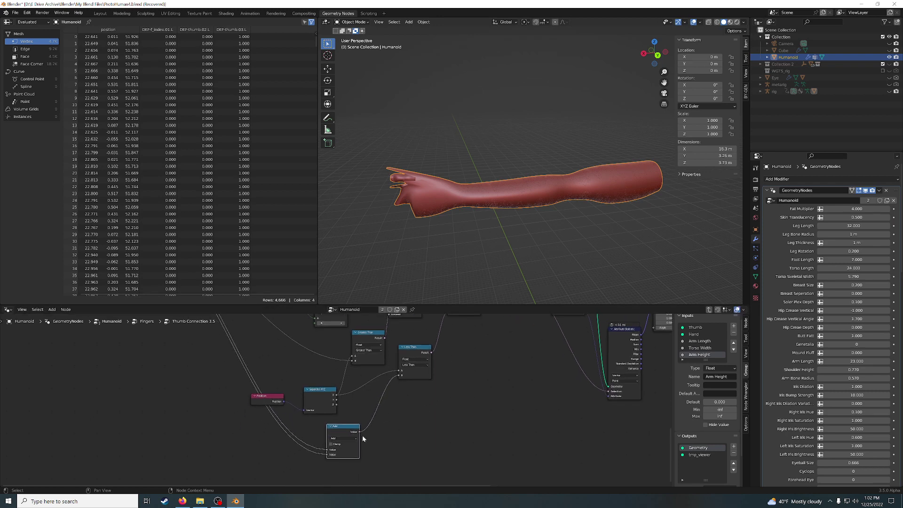
{"action": "left_click_drag", "start_coordinate": [359, 431], "coordinate": [382, 426]}
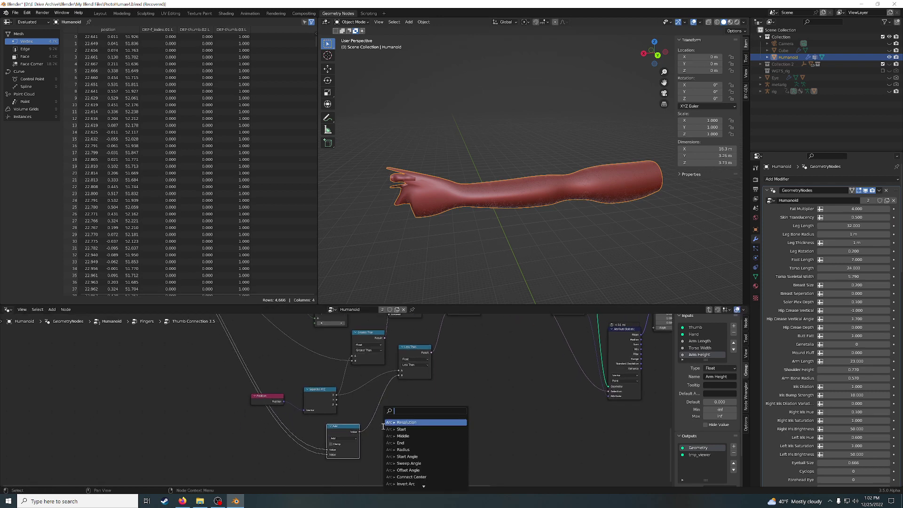
Add a math node after Add and switch its operation from Subtract to Multiply
{"action": "type", "text": "sub"}
{"action": "key", "text": "Return"}
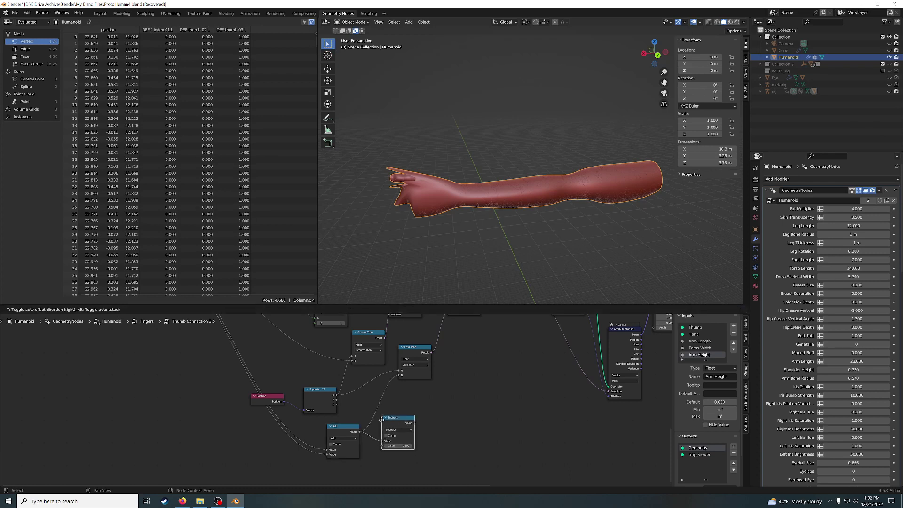
{"action": "left_click", "coordinate": [382, 419]}
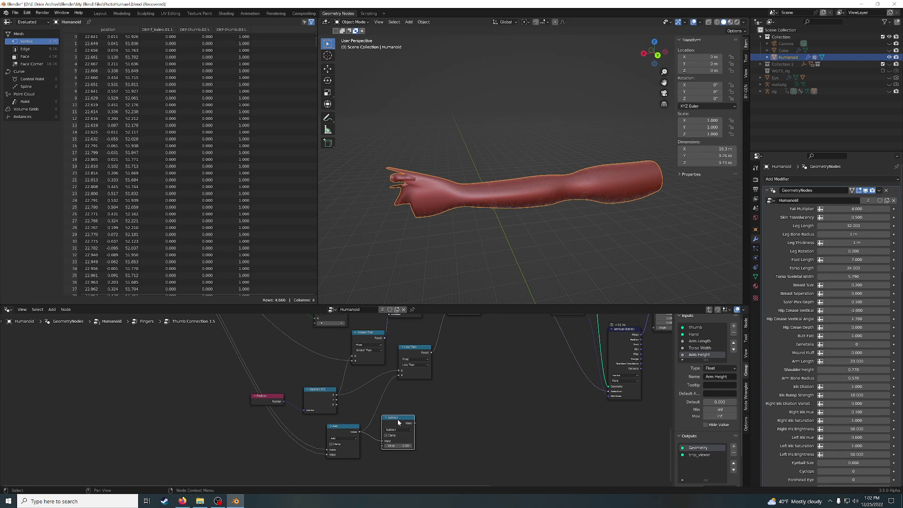
{"action": "left_click", "coordinate": [398, 429]}
{"action": "left_click", "coordinate": [400, 423]}
{"action": "left_click_drag", "start_coordinate": [398, 421], "coordinate": [399, 375]}
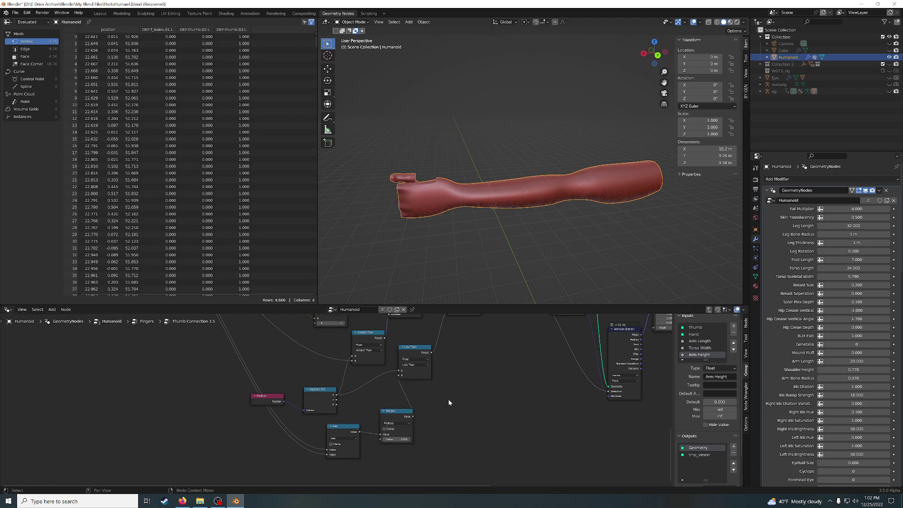
{"action": "scroll", "coordinate": [449, 403], "scroll_direction": "down", "scroll_amount": 1}
{"action": "middle_click_drag", "start_coordinate": [457, 282], "coordinate": [452, 255]}
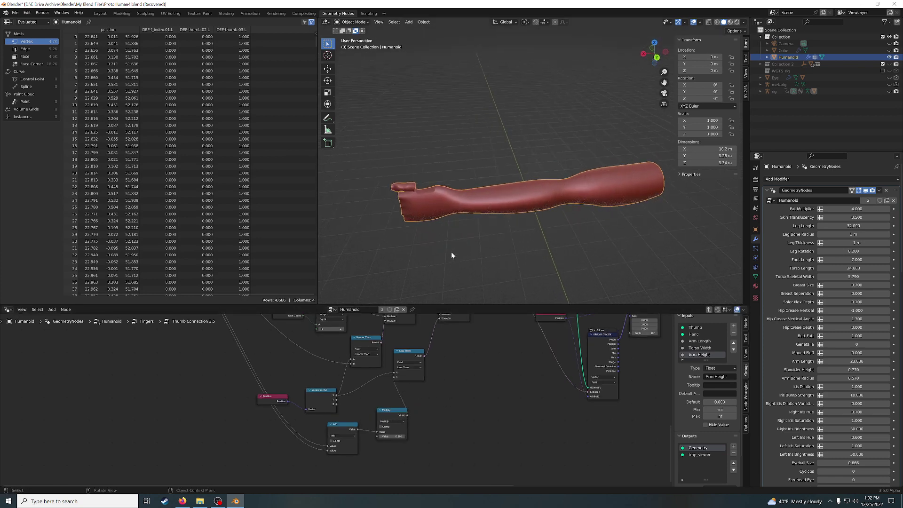
Try 0.9 for the Multiply value, then settle on 0.75 while checking the hand
{"action": "left_click", "coordinate": [395, 436]}
{"action": "type", "text": "0.9"}
{"action": "key", "text": "Return"}
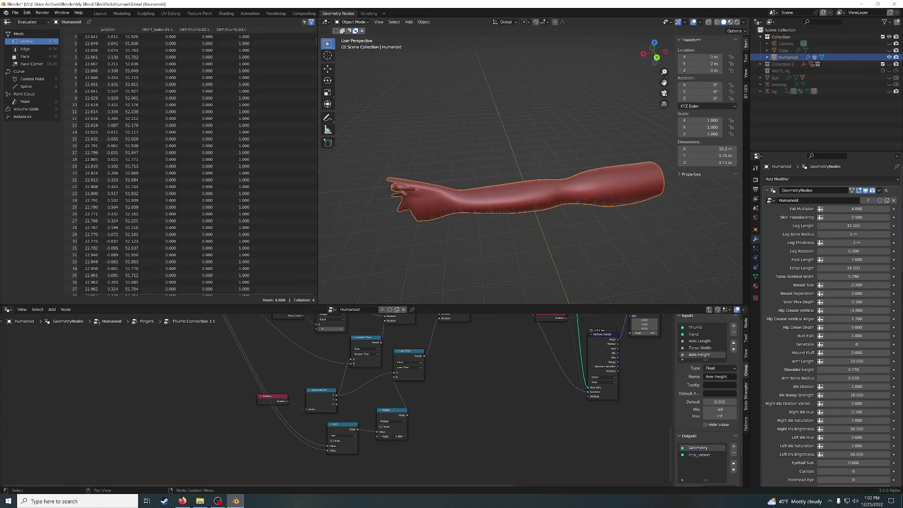
{"action": "left_click_drag", "start_coordinate": [395, 436], "coordinate": [422, 426]}
{"action": "mouse_move", "coordinate": [475, 222]}
{"action": "middle_mouse_down"}
{"action": "mouse_move", "coordinate": [514, 196]}
{"action": "mouse_move", "coordinate": [519, 203]}
{"action": "middle_mouse_up"}
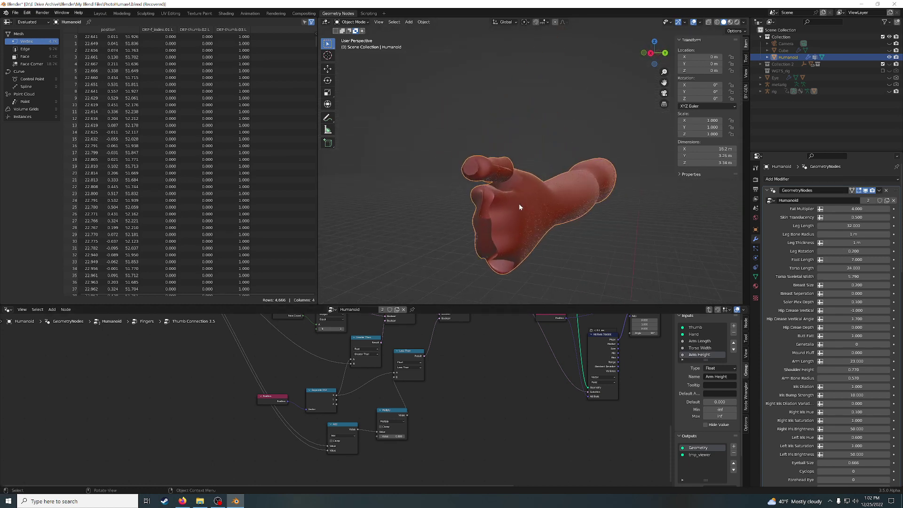
{"action": "left_click", "coordinate": [388, 436]}
{"action": "key", "text": "Return"}
{"action": "mouse_move", "coordinate": [508, 282]}
{"action": "middle_mouse_down"}
{"action": "mouse_move", "coordinate": [495, 256]}
{"action": "mouse_move", "coordinate": [597, 204]}
{"action": "mouse_move", "coordinate": [553, 190]}
{"action": "middle_mouse_up"}
{"action": "scroll", "coordinate": [563, 199], "scroll_direction": "up", "scroll_amount": 4}
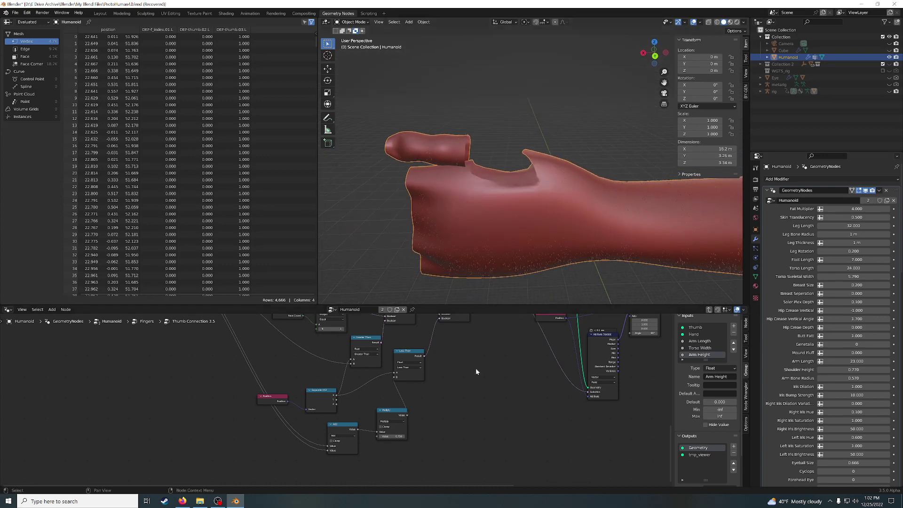
{"action": "scroll", "coordinate": [476, 367], "scroll_direction": "down", "scroll_amount": 3}
{"action": "middle_click_drag", "start_coordinate": [480, 449], "coordinate": [536, 482]}
{"action": "scroll", "coordinate": [423, 374], "scroll_direction": "up", "scroll_amount": 2}
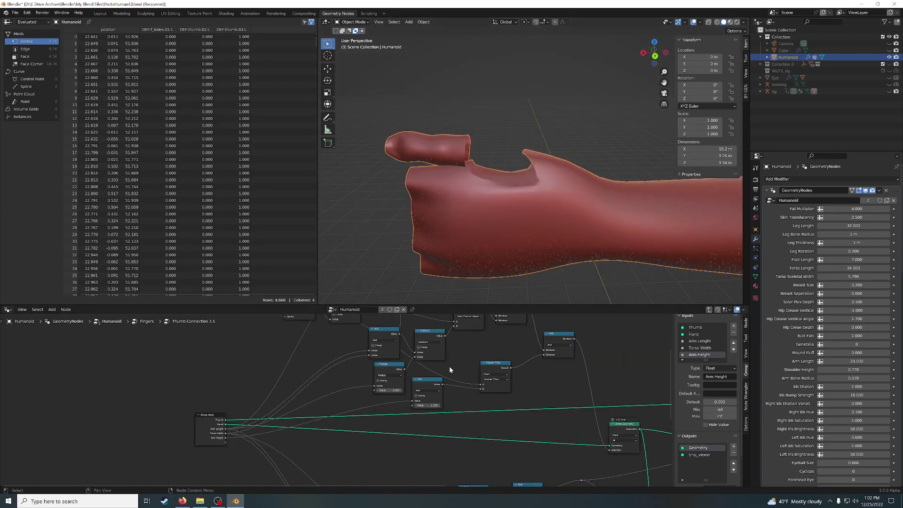
{"action": "middle_click_drag", "start_coordinate": [471, 351], "coordinate": [474, 360]}
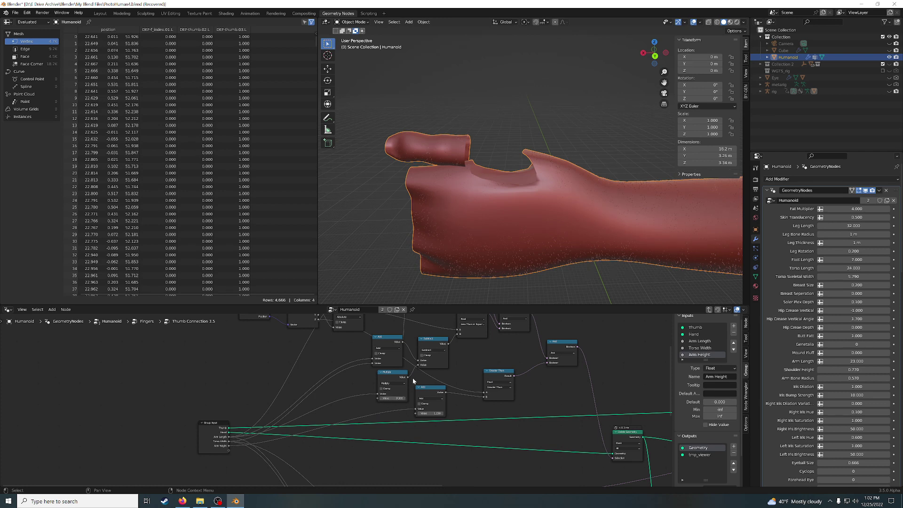
Nudge the Add node left, survey the lower nodes, and delete a box-selected node
{"action": "middle_click_drag", "start_coordinate": [355, 354], "coordinate": [313, 423]}
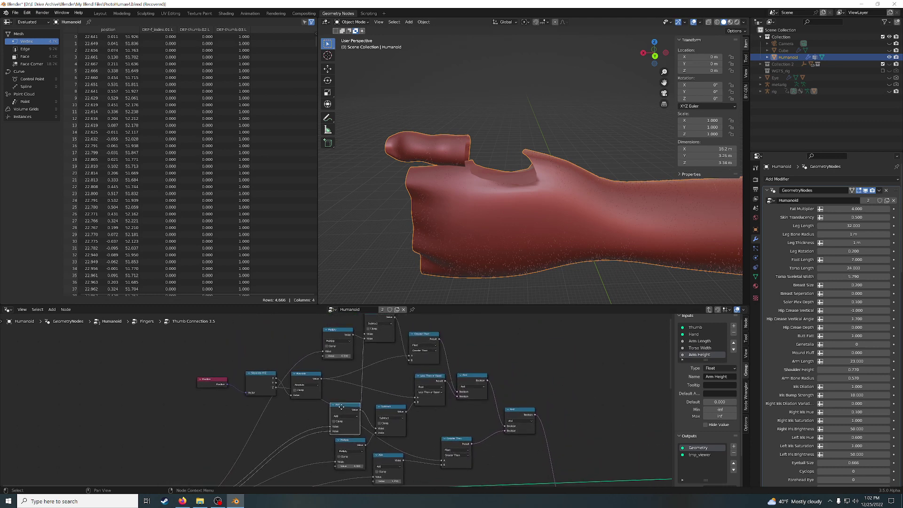
{"action": "mouse_move", "coordinate": [334, 413]}
{"action": "left_mouse_down"}
{"action": "mouse_move", "coordinate": [327, 407]}
{"action": "mouse_move", "coordinate": [339, 406]}
{"action": "left_mouse_up"}
{"action": "middle_click_drag", "start_coordinate": [346, 443], "coordinate": [370, 387]}
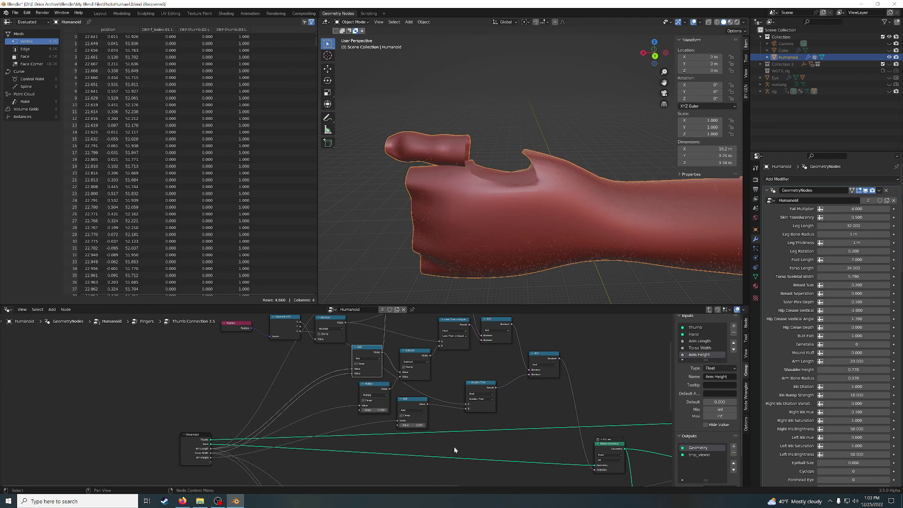
{"action": "middle_click_drag", "start_coordinate": [455, 450], "coordinate": [373, 355]}
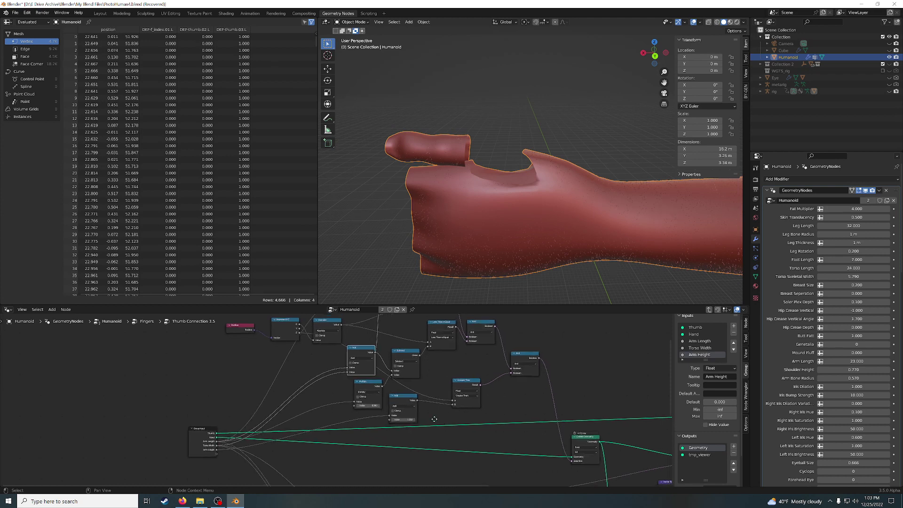
{"action": "scroll", "coordinate": [372, 351], "scroll_direction": "down", "scroll_amount": 2}
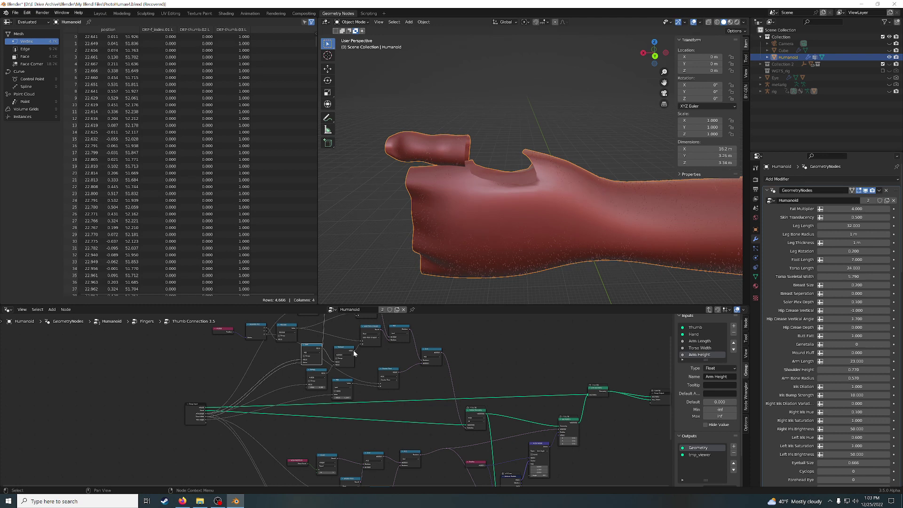
{"action": "scroll", "coordinate": [354, 350], "scroll_direction": "up", "scroll_amount": 1}
{"action": "scroll", "coordinate": [353, 350], "scroll_direction": "up", "scroll_amount": 1}
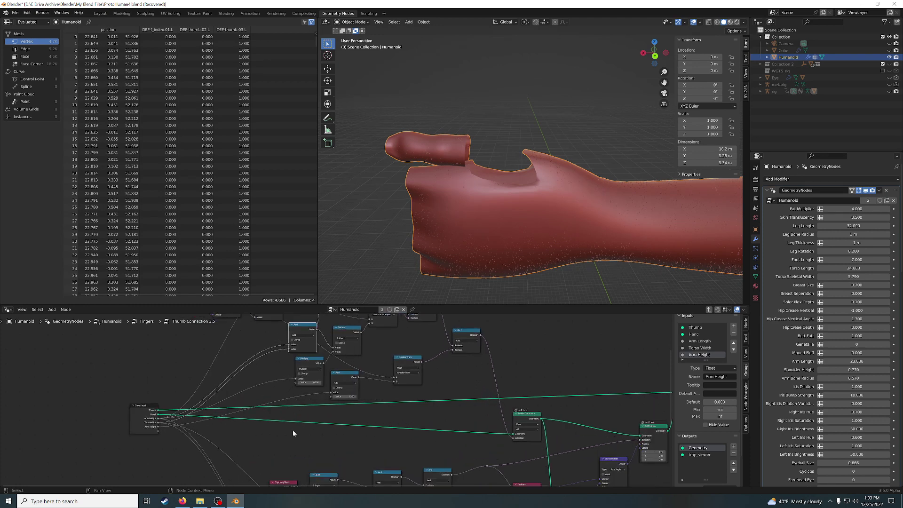
{"action": "middle_click_drag", "start_coordinate": [312, 441], "coordinate": [273, 324]}
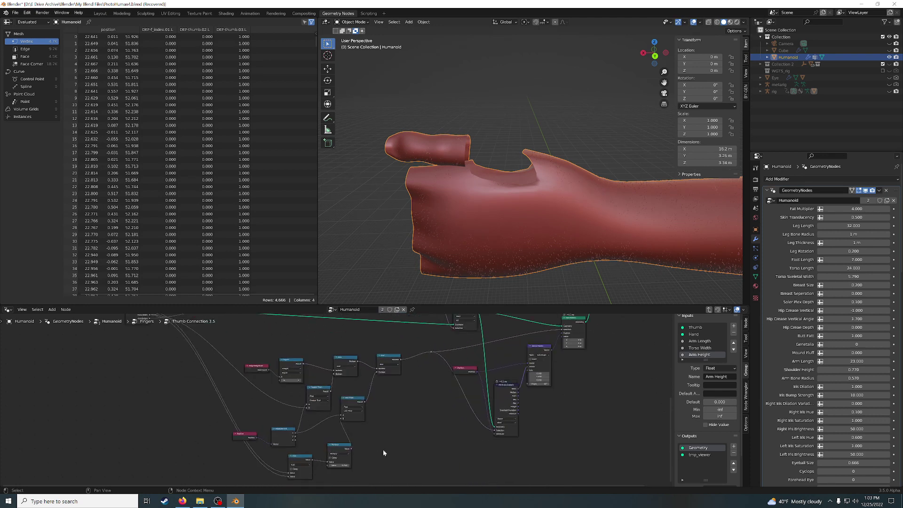
{"action": "left_click_drag", "start_coordinate": [303, 445], "coordinate": [353, 478]}
{"action": "key", "text": "x"}
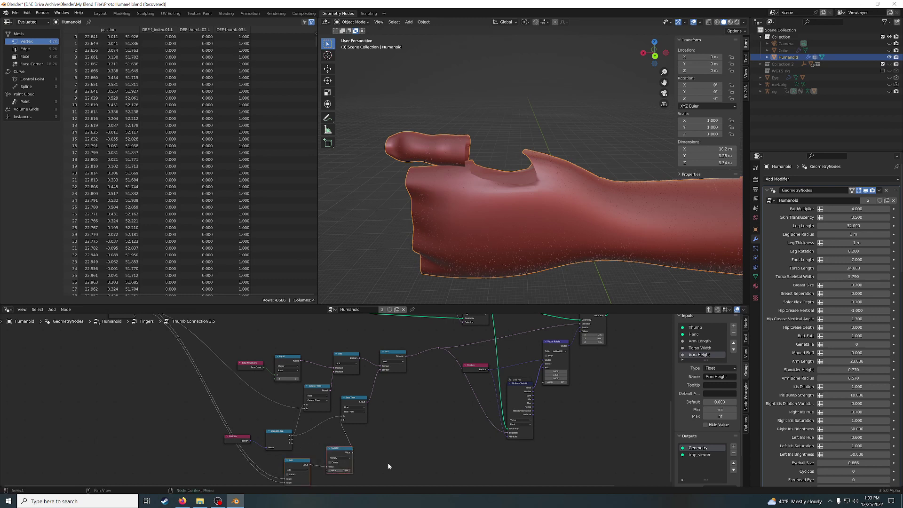
{"action": "scroll", "coordinate": [404, 400], "scroll_direction": "down", "scroll_amount": 1}
{"action": "middle_click_drag", "start_coordinate": [404, 399], "coordinate": [419, 475]}
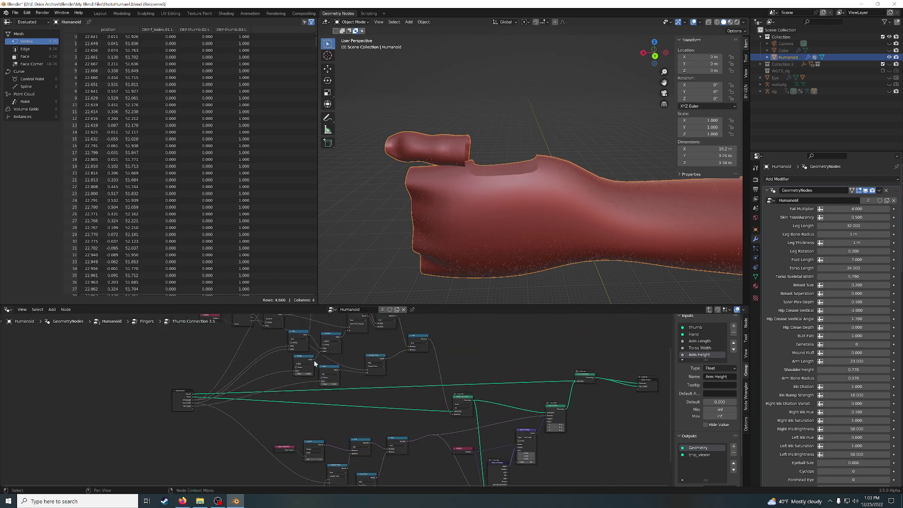
Move the Add, Multiply and Subtract nodes down beside Separate XYZ
{"action": "left_click", "coordinate": [295, 335]}
{"action": "left_click", "coordinate": [301, 361], "text": "shift"}
{"action": "left_click", "coordinate": [331, 339], "text": "shift"}
{"action": "left_click_drag", "start_coordinate": [331, 340], "coordinate": [325, 472]}
{"action": "scroll", "coordinate": [395, 424], "scroll_direction": "up", "scroll_amount": 2}
Set the Multiply factor to 0.298
{"action": "scroll", "coordinate": [402, 394], "scroll_direction": "up", "scroll_amount": 1}
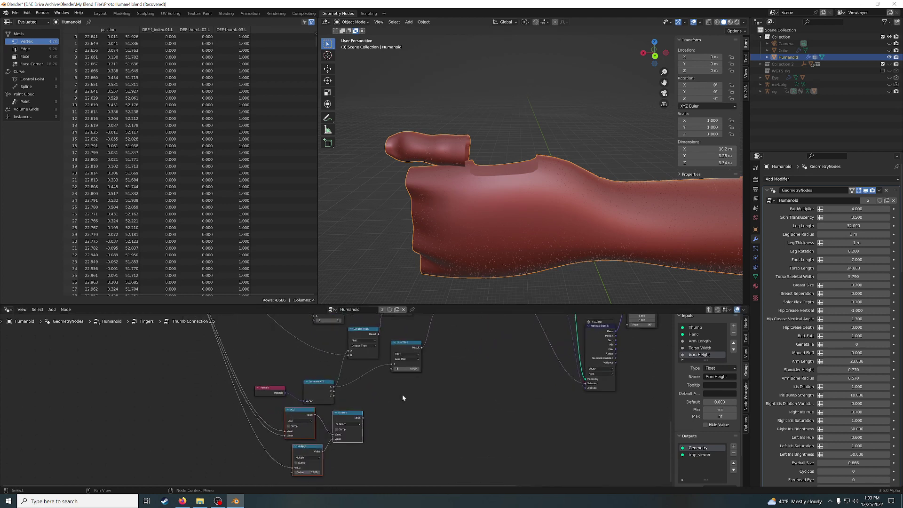
{"action": "key", "text": "KP_Decimal"}
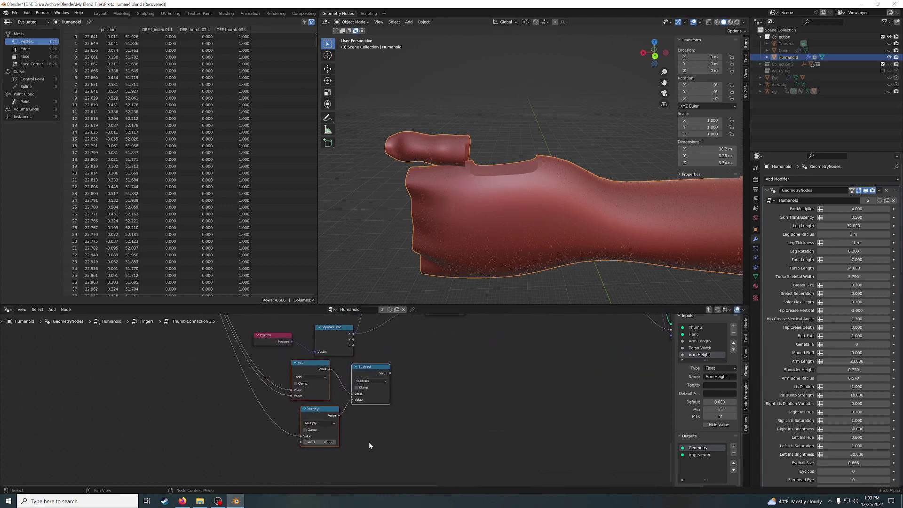
{"action": "left_click", "coordinate": [326, 443]}
{"action": "type", "text": "0.298"}
{"action": "key", "text": "Return"}
Feed the Subtract result into the Less Than node's B input
{"action": "scroll", "coordinate": [438, 380], "scroll_direction": "down", "scroll_amount": 1}
{"action": "middle_click_drag", "start_coordinate": [438, 357], "coordinate": [422, 425]}
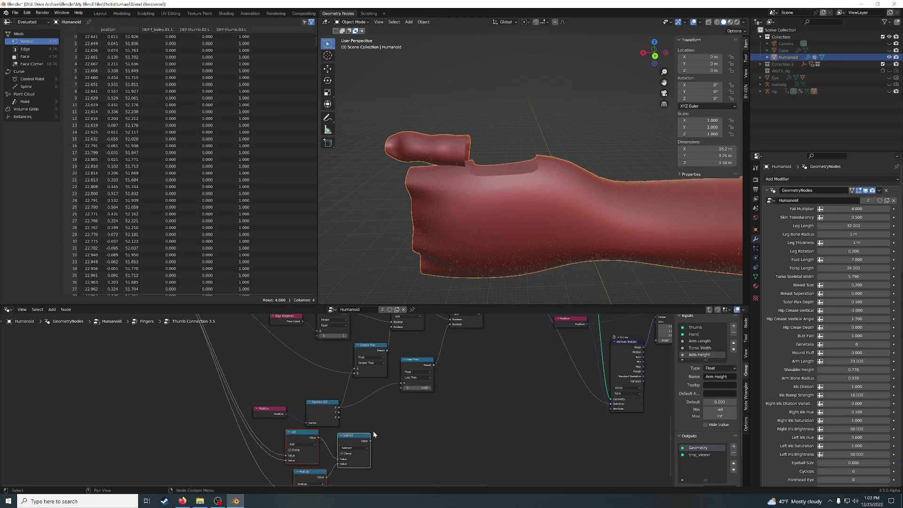
{"action": "left_click_drag", "start_coordinate": [370, 441], "coordinate": [403, 388]}
{"action": "mouse_move", "coordinate": [513, 235]}
{"action": "middle_mouse_down"}
{"action": "mouse_move", "coordinate": [544, 211]}
{"action": "mouse_move", "coordinate": [506, 207]}
{"action": "mouse_move", "coordinate": [528, 206]}
{"action": "mouse_move", "coordinate": [521, 205]}
{"action": "middle_mouse_up"}
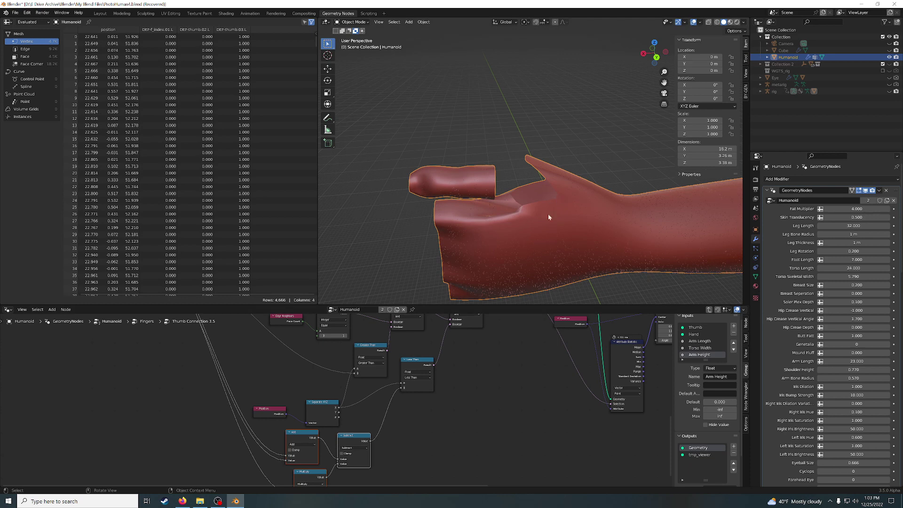
Toggle mute on the Set Position node to compare the thumb with and without it
{"action": "middle_click_drag", "start_coordinate": [501, 357], "coordinate": [360, 428]}
{"action": "middle_click_drag", "start_coordinate": [484, 352], "coordinate": [480, 386]}
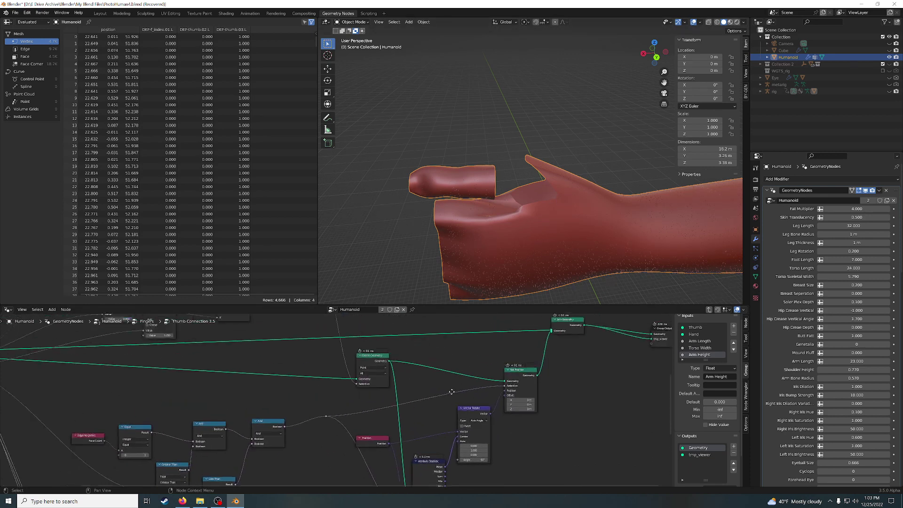
{"action": "key", "text": "m"}
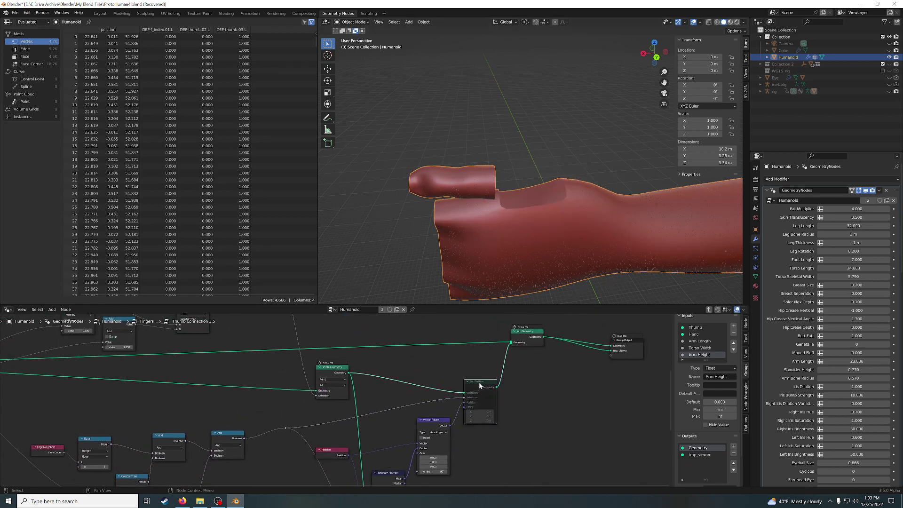
{"action": "key", "text": "m"}
{"action": "key", "text": "m"}
{"action": "key", "text": "m"}
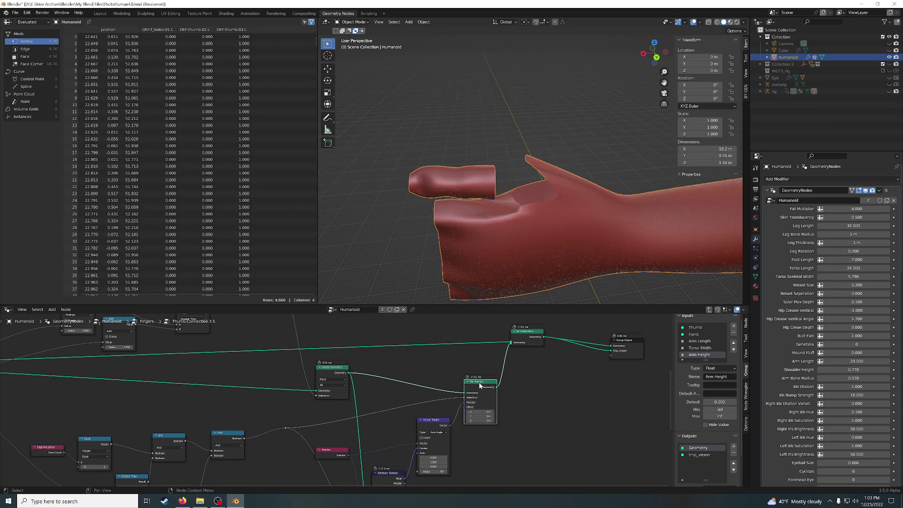
{"action": "key", "text": "m"}
{"action": "key", "text": "m"}
{"action": "key", "text": "m"}
{"action": "key", "text": "m"}
{"action": "key", "text": "m"}
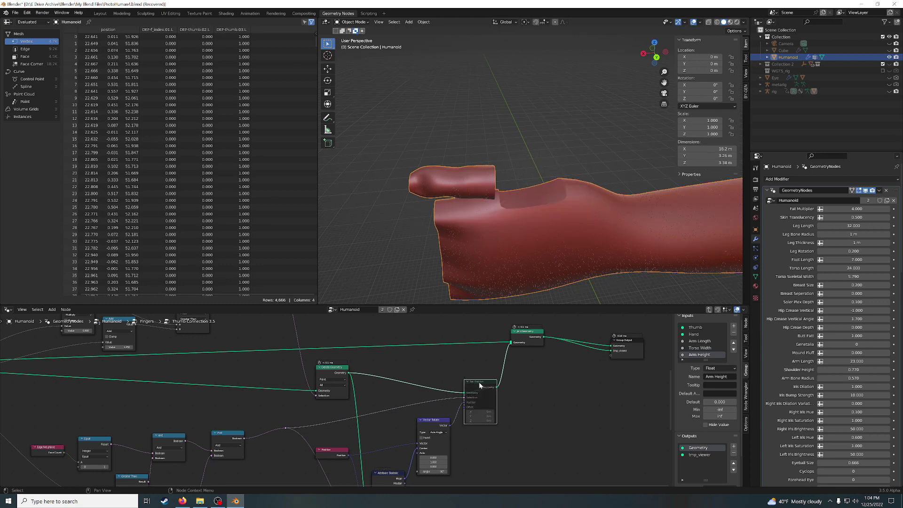
{"action": "key", "text": "m"}
Cut the link from the first And node's output to the second And node
{"action": "mouse_move", "coordinate": [503, 218]}
{"action": "middle_mouse_down"}
{"action": "mouse_move", "coordinate": [513, 234]}
{"action": "mouse_move", "coordinate": [496, 220]}
{"action": "mouse_move", "coordinate": [520, 193]}
{"action": "middle_mouse_up"}
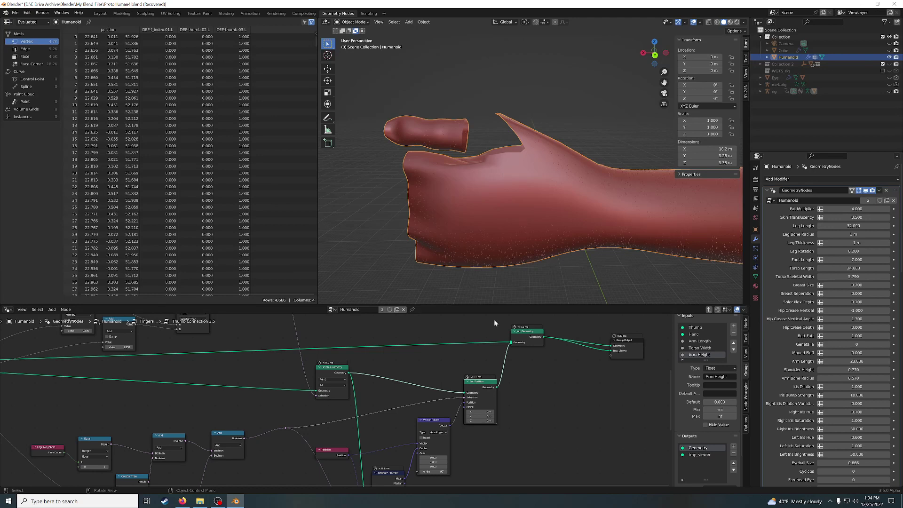
{"action": "mouse_move", "coordinate": [276, 451]}
{"action": "middle_mouse_down"}
{"action": "mouse_move", "coordinate": [318, 384]}
{"action": "mouse_move", "coordinate": [403, 394]}
{"action": "middle_mouse_up"}
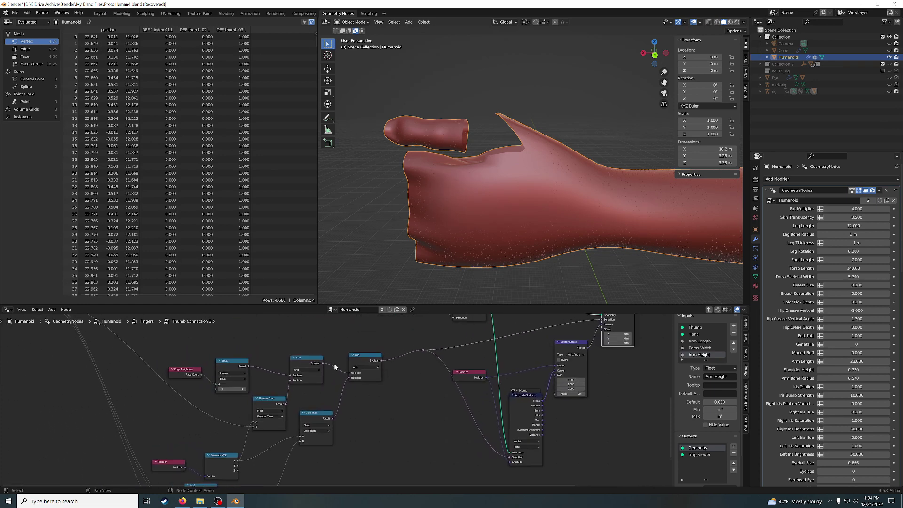
{"action": "right_click_drag", "start_coordinate": [336, 359], "coordinate": [331, 377], "text": "ctrl"}
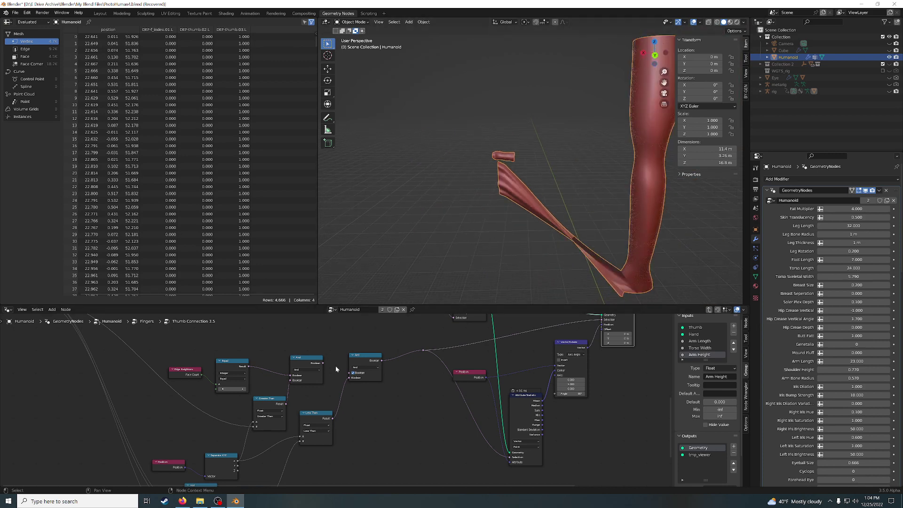
Undo the And link cut and inspect the hand from front, top and perspective views
{"action": "key", "text": "ctrl+z"}
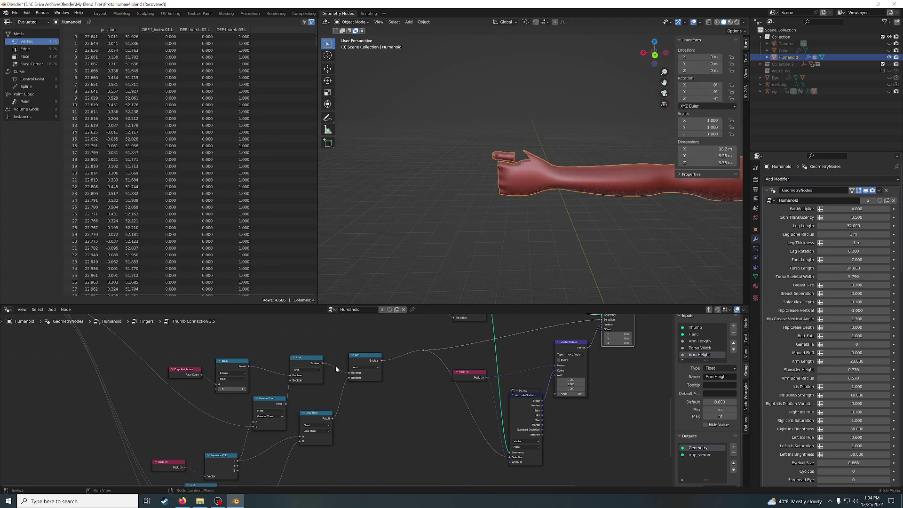
{"action": "scroll", "coordinate": [554, 182], "scroll_direction": "up", "scroll_amount": 2}
{"action": "scroll", "coordinate": [546, 186], "scroll_direction": "up", "scroll_amount": 3}
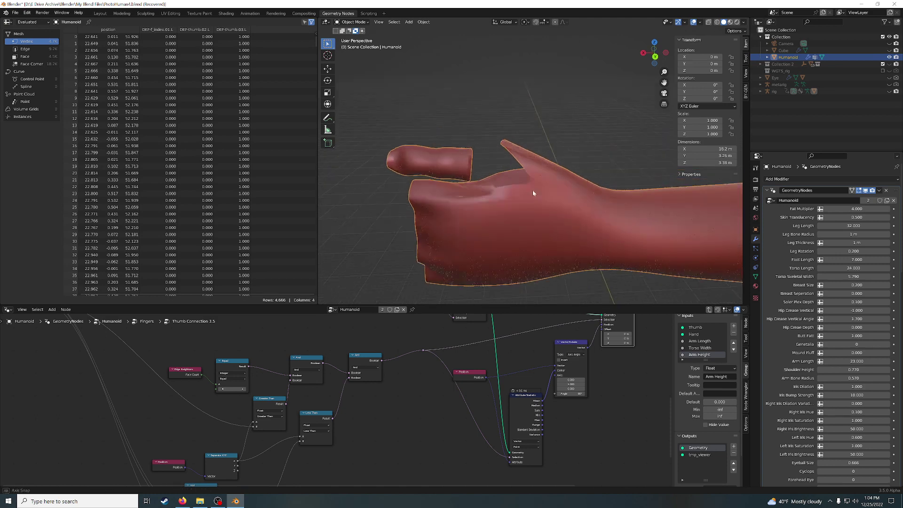
{"action": "mouse_move", "coordinate": [532, 190]}
{"action": "middle_mouse_down"}
{"action": "mouse_move", "coordinate": [541, 207]}
{"action": "mouse_move", "coordinate": [571, 207]}
{"action": "mouse_move", "coordinate": [538, 209]}
{"action": "mouse_move", "coordinate": [541, 200]}
{"action": "mouse_move", "coordinate": [525, 192]}
{"action": "middle_mouse_up"}
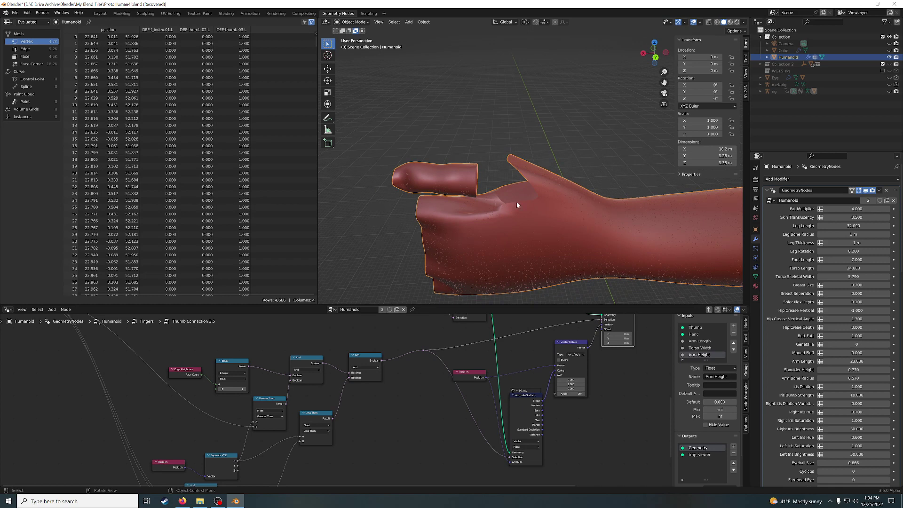
{"action": "key", "text": "KP_1"}
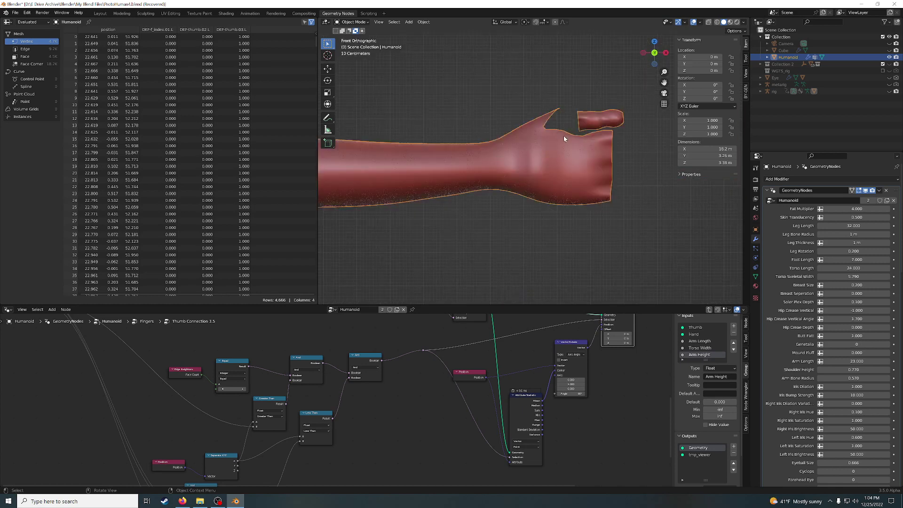
{"action": "middle_click_drag", "start_coordinate": [563, 136], "coordinate": [564, 188]}
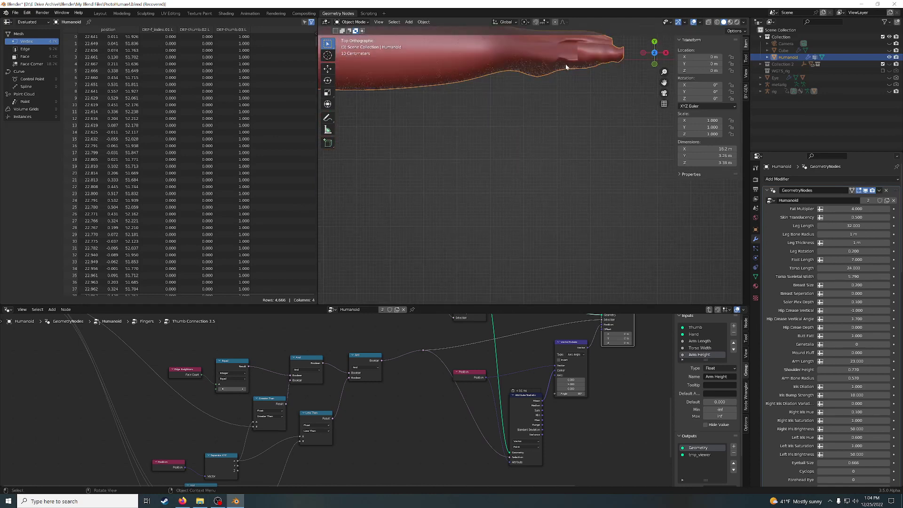
{"action": "mouse_move", "coordinate": [565, 67]}
{"action": "middle_mouse_down"}
{"action": "mouse_move", "coordinate": [566, 56]}
{"action": "mouse_move", "coordinate": [597, 107]}
{"action": "mouse_move", "coordinate": [537, 112]}
{"action": "mouse_move", "coordinate": [538, 150]}
{"action": "middle_mouse_up"}
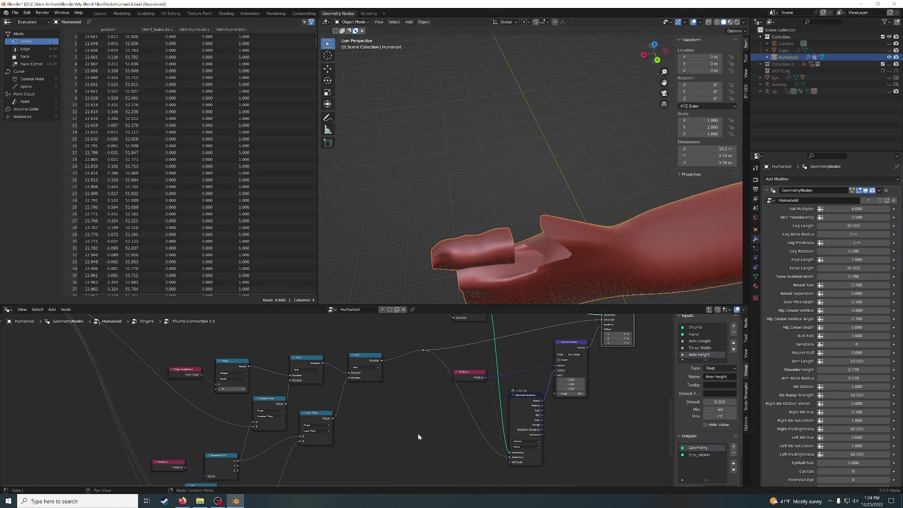
{"action": "mouse_move", "coordinate": [418, 433]}
{"action": "middle_mouse_down"}
{"action": "mouse_move", "coordinate": [408, 419]}
{"action": "mouse_move", "coordinate": [377, 444]}
{"action": "mouse_move", "coordinate": [416, 378]}
{"action": "mouse_move", "coordinate": [423, 395]}
{"action": "mouse_move", "coordinate": [430, 377]}
{"action": "middle_mouse_up"}
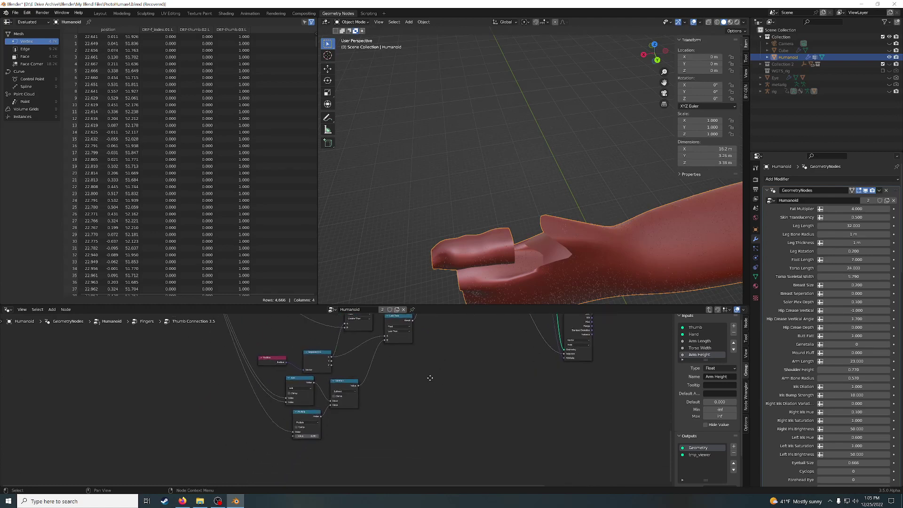
{"action": "scroll", "coordinate": [362, 448], "scroll_direction": "up", "scroll_amount": 1}
{"action": "middle_click_drag", "start_coordinate": [560, 246], "coordinate": [549, 218]}
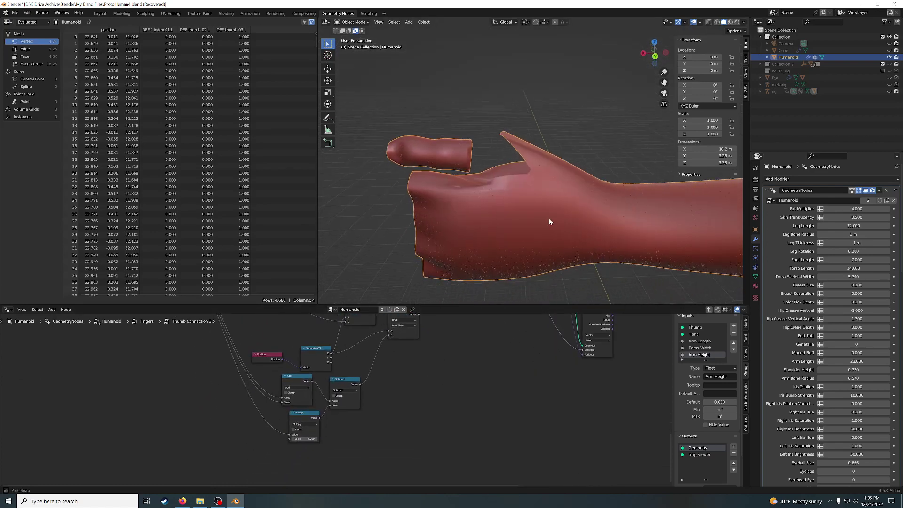
{"action": "middle_click_drag", "start_coordinate": [450, 372], "coordinate": [452, 430]}
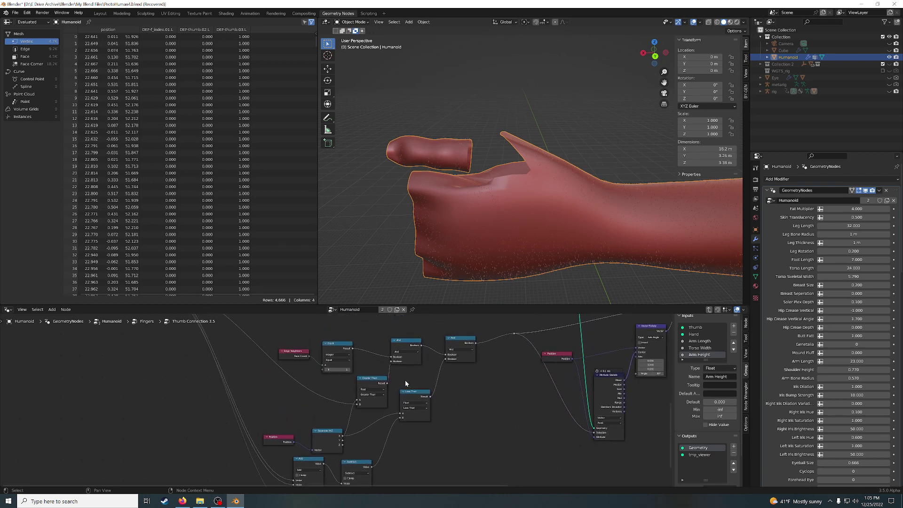
{"action": "left_click", "coordinate": [348, 370]}
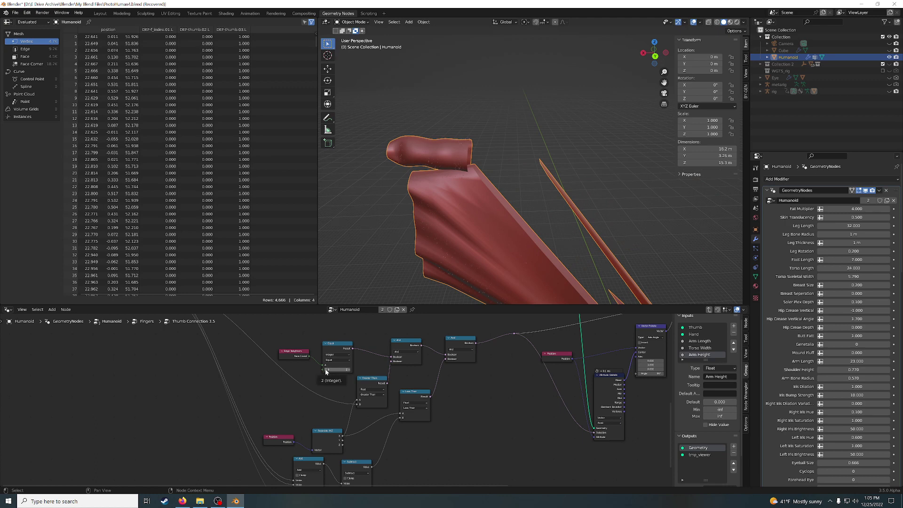
{"action": "left_click", "coordinate": [326, 370]}
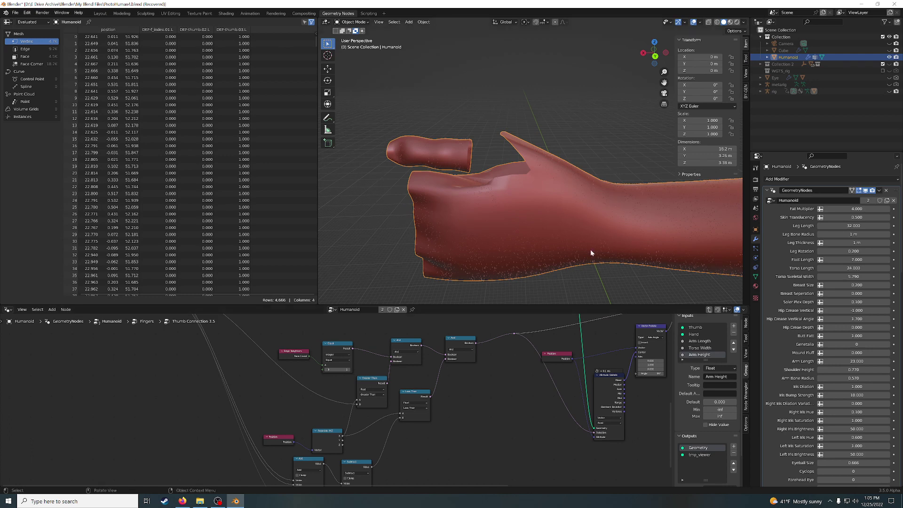
{"action": "scroll", "coordinate": [590, 249], "scroll_direction": "down", "scroll_amount": 5}
{"action": "mouse_move", "coordinate": [591, 249]}
{"action": "middle_mouse_down"}
{"action": "mouse_move", "coordinate": [638, 229]}
{"action": "mouse_move", "coordinate": [563, 226]}
{"action": "mouse_move", "coordinate": [519, 201]}
{"action": "mouse_move", "coordinate": [499, 207]}
{"action": "middle_mouse_up"}
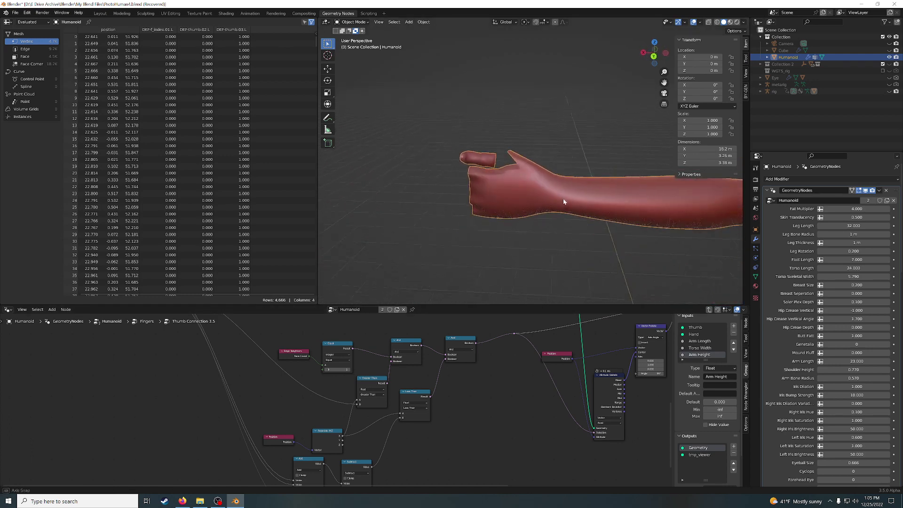
{"action": "scroll", "coordinate": [443, 404], "scroll_direction": "up", "scroll_amount": 2}
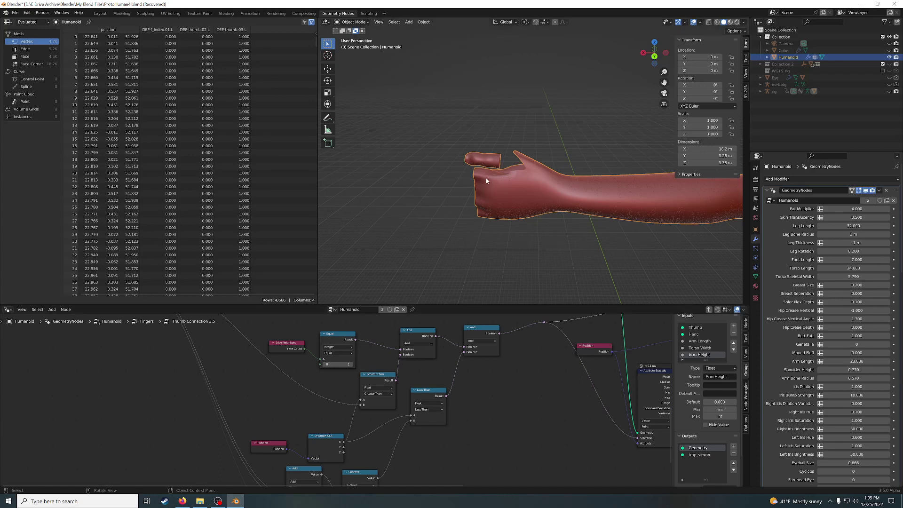
{"action": "scroll", "coordinate": [492, 203], "scroll_direction": "up", "scroll_amount": 2}
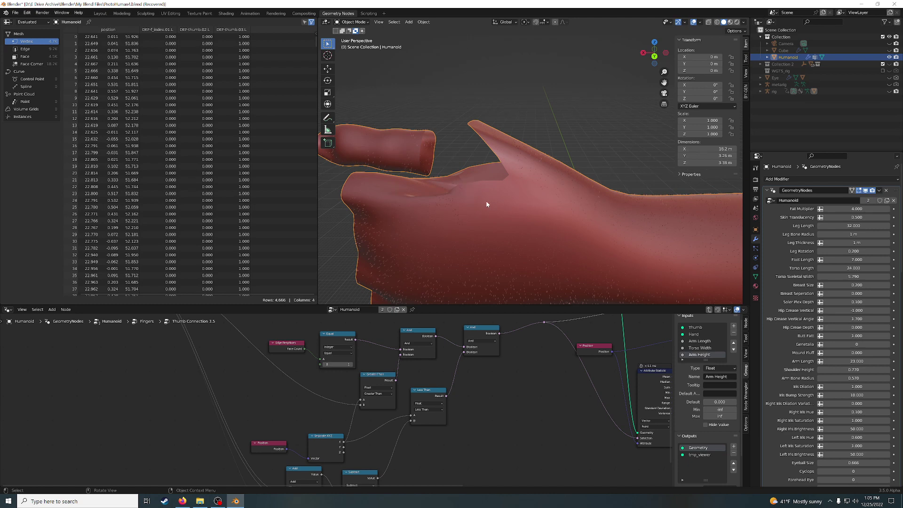
{"action": "middle_click_drag", "start_coordinate": [488, 204], "coordinate": [550, 256]}
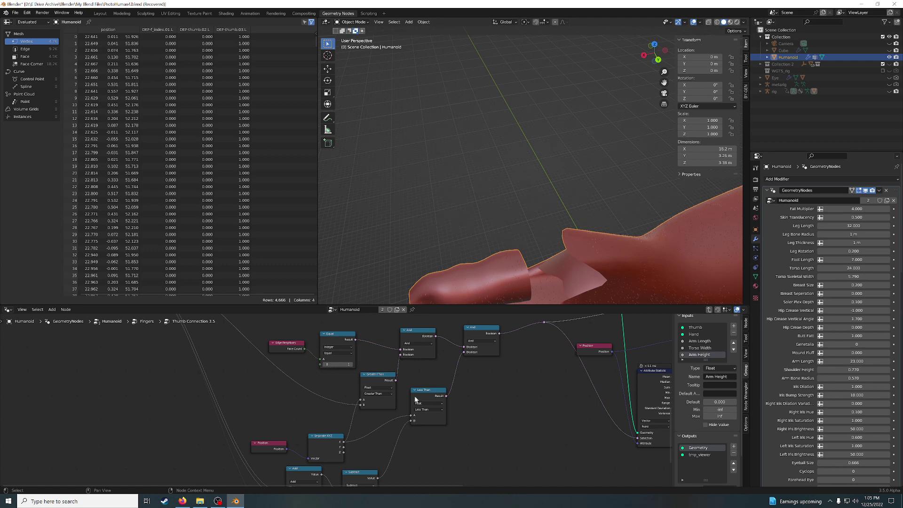
Nudge the Equal node, then move it together with Edge Neighbors upward
{"action": "scroll", "coordinate": [421, 400], "scroll_direction": "down", "scroll_amount": 1}
{"action": "middle_click_drag", "start_coordinate": [414, 444], "coordinate": [417, 401]}
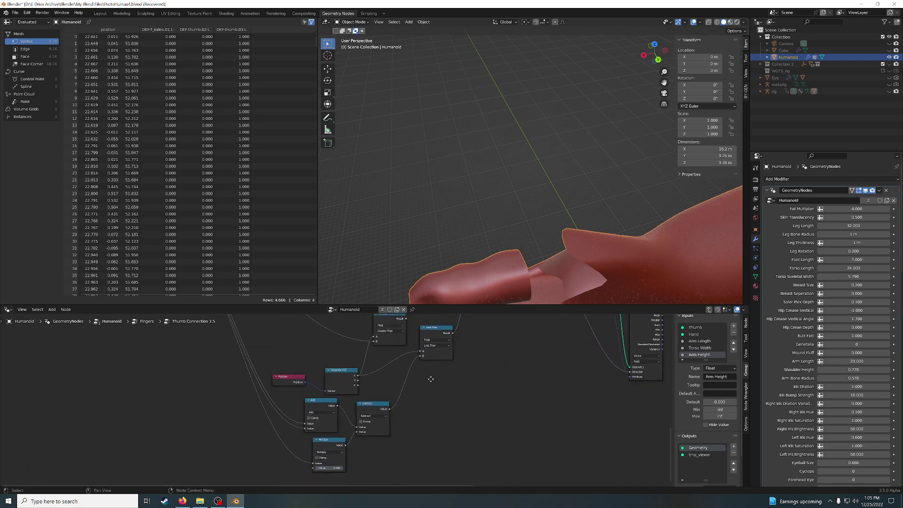
{"action": "middle_click_drag", "start_coordinate": [447, 356], "coordinate": [439, 404]}
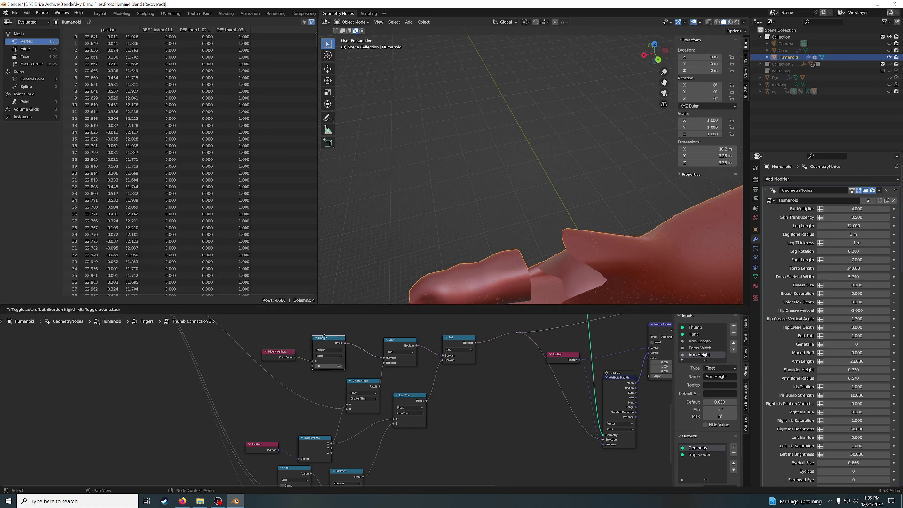
{"action": "left_click_drag", "start_coordinate": [318, 355], "coordinate": [323, 344]}
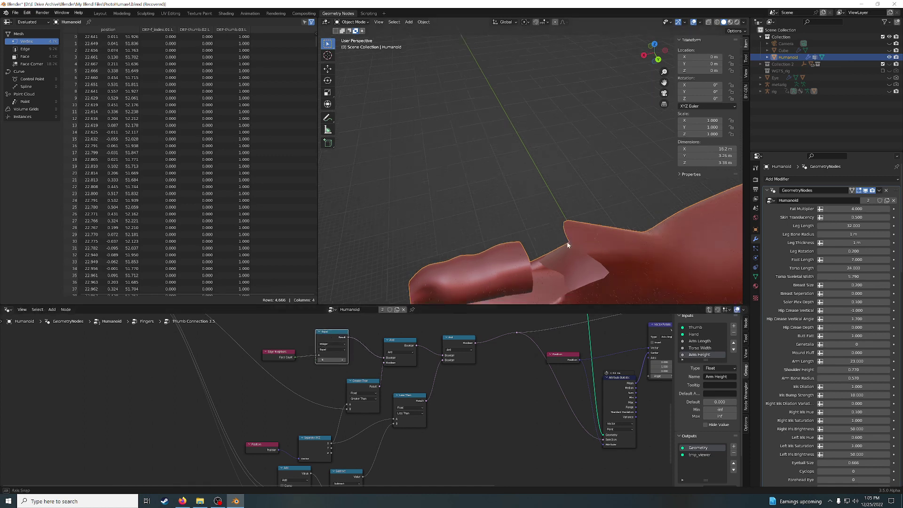
{"action": "scroll", "coordinate": [558, 229], "scroll_direction": "up", "scroll_amount": 5}
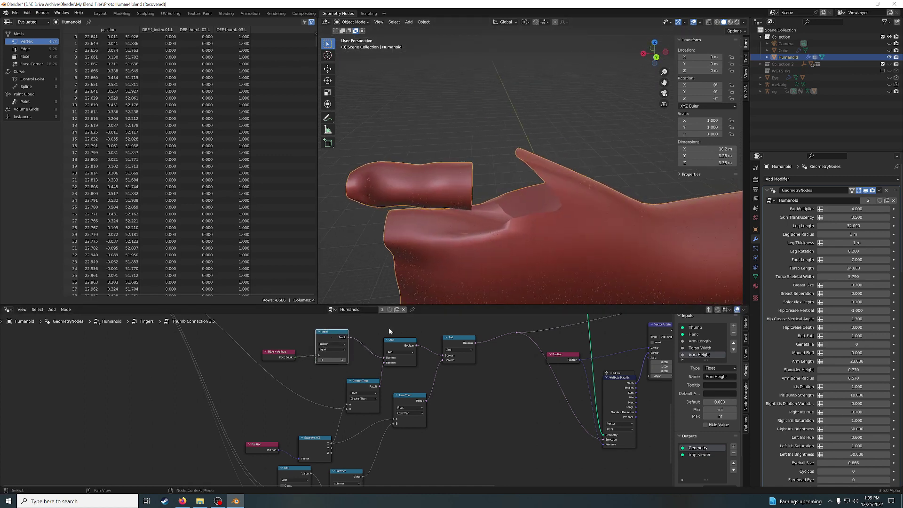
{"action": "middle_click_drag", "start_coordinate": [366, 327], "coordinate": [390, 349]}
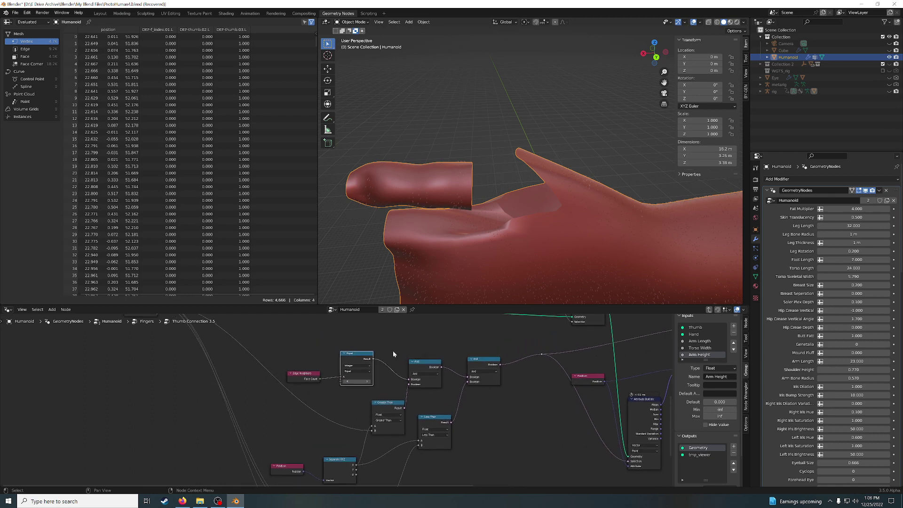
{"action": "left_click_drag", "start_coordinate": [304, 347], "coordinate": [352, 399]}
{"action": "mouse_move", "coordinate": [348, 353]}
{"action": "left_mouse_down"}
{"action": "mouse_move", "coordinate": [347, 325]}
{"action": "mouse_move", "coordinate": [344, 333]}
{"action": "left_mouse_up"}
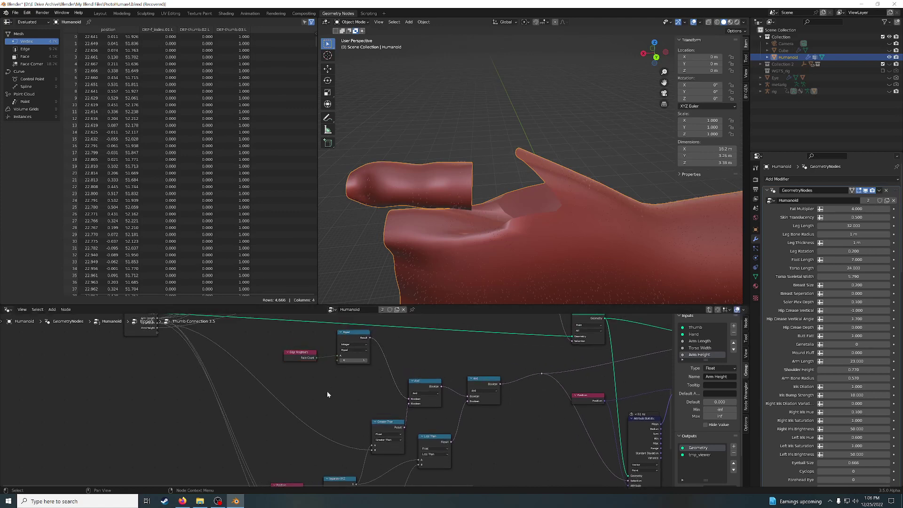
Add a Vertex Neighbors node next to Edge Neighbors for the thumb selection logic
{"action": "key", "text": "shift+a"}
{"action": "left_click", "coordinate": [308, 333]}
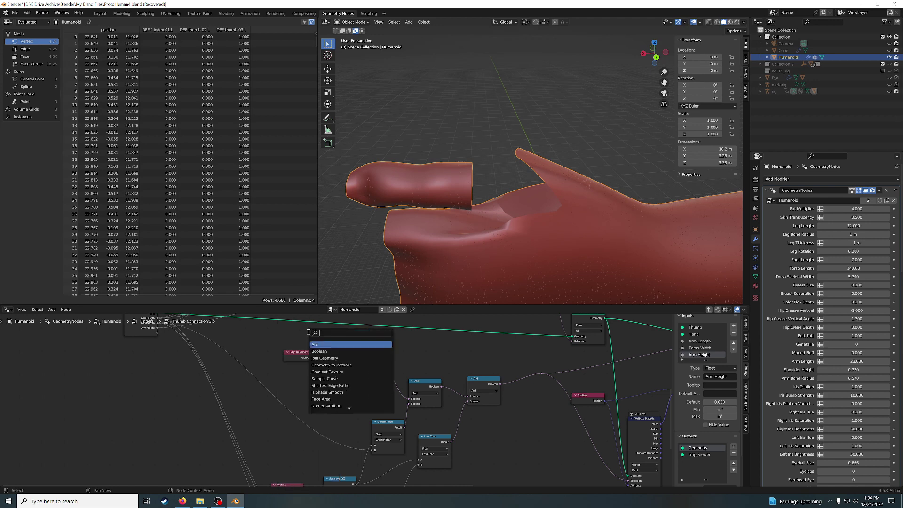
{"action": "type", "text": "m"}
{"action": "key", "text": "BackSpace"}
{"action": "type", "text": "ne"}
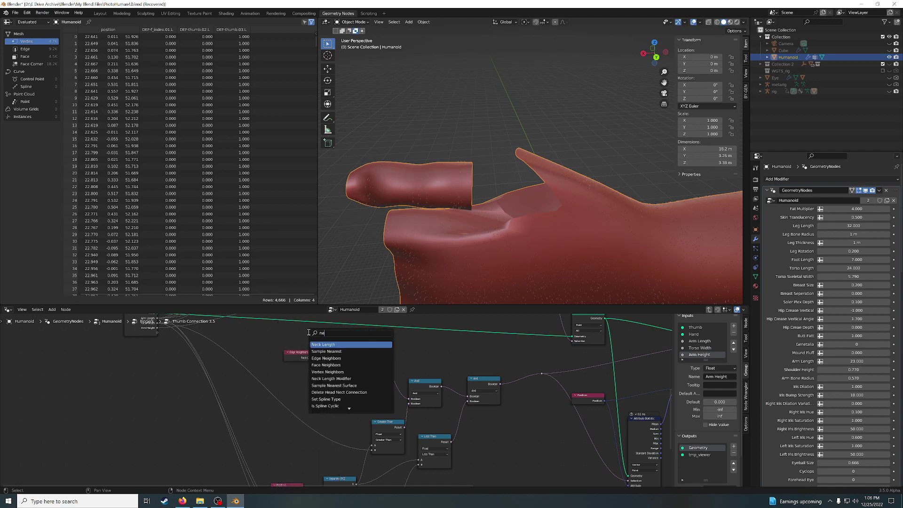
{"action": "type", "text": "i"}
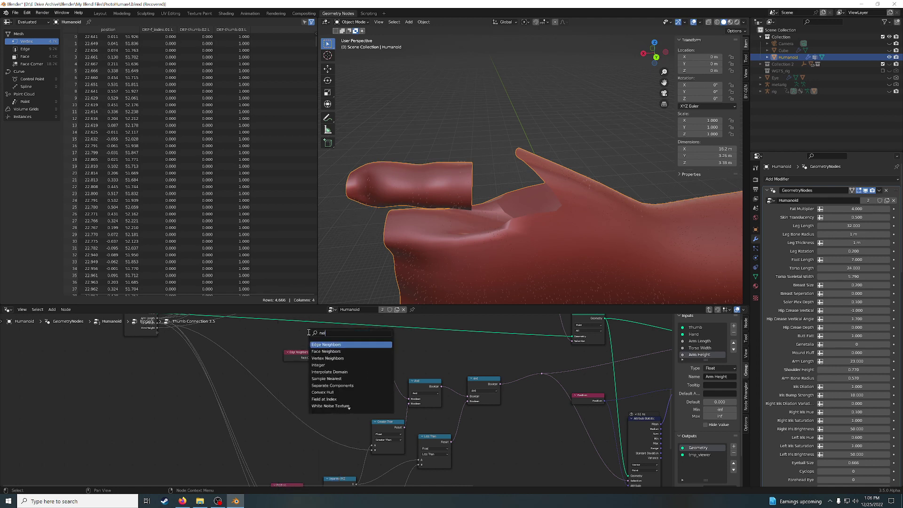
{"action": "left_click", "coordinate": [350, 357]}
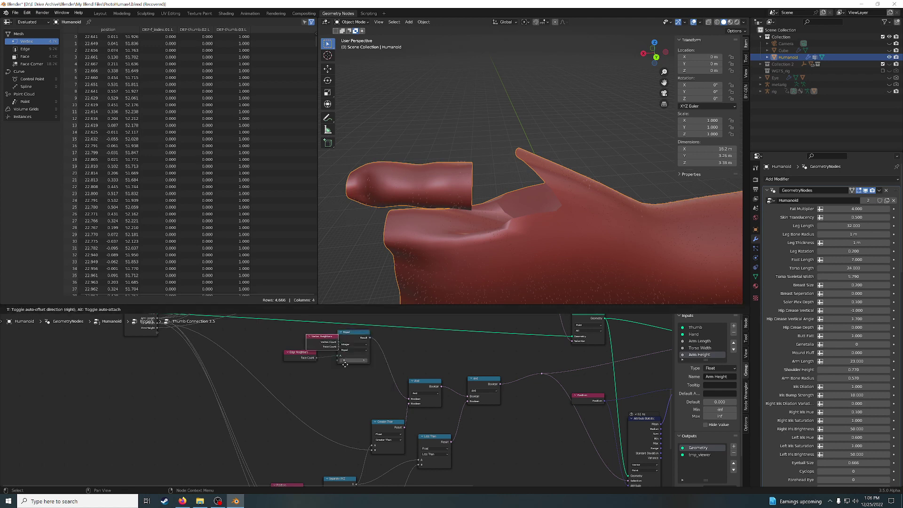
{"action": "left_click", "coordinate": [336, 402]}
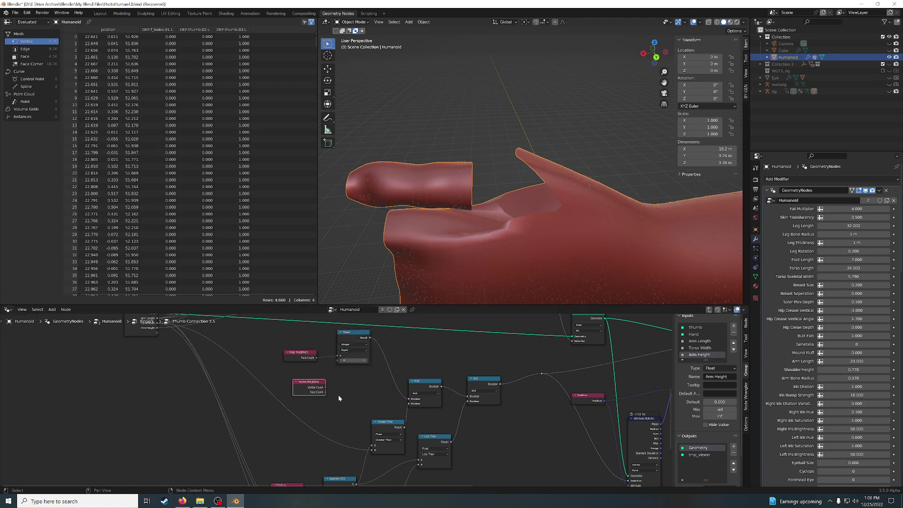
Feed Vertex Count into a new Less Than compare node with threshold 4
{"action": "left_click_drag", "start_coordinate": [326, 392], "coordinate": [349, 383]}
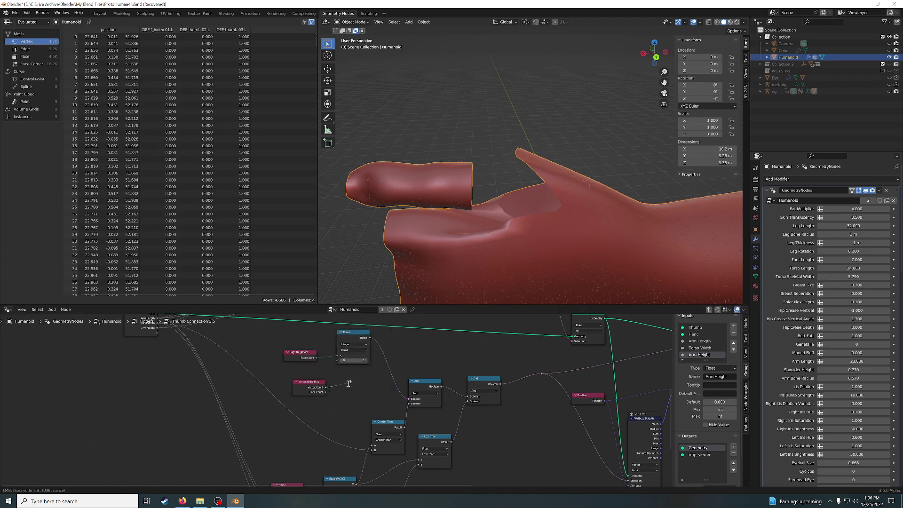
{"action": "type", "text": "less"}
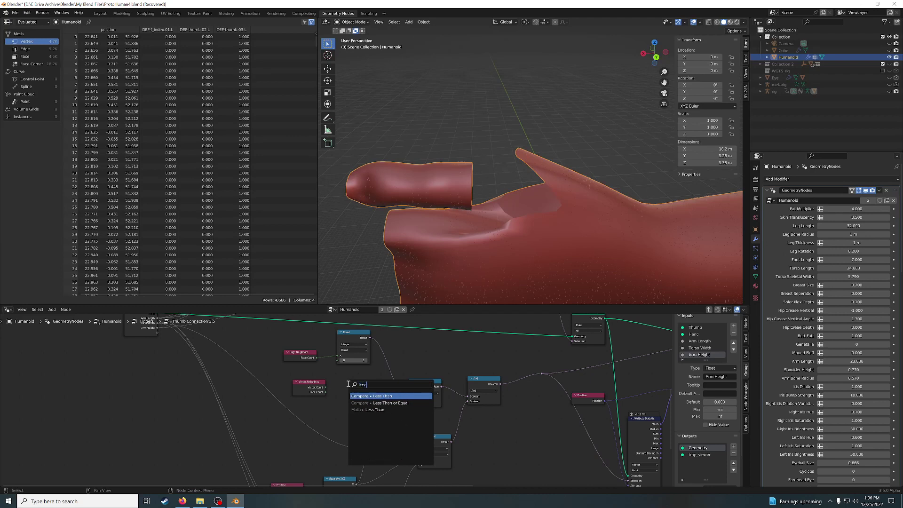
{"action": "left_click", "coordinate": [382, 396]}
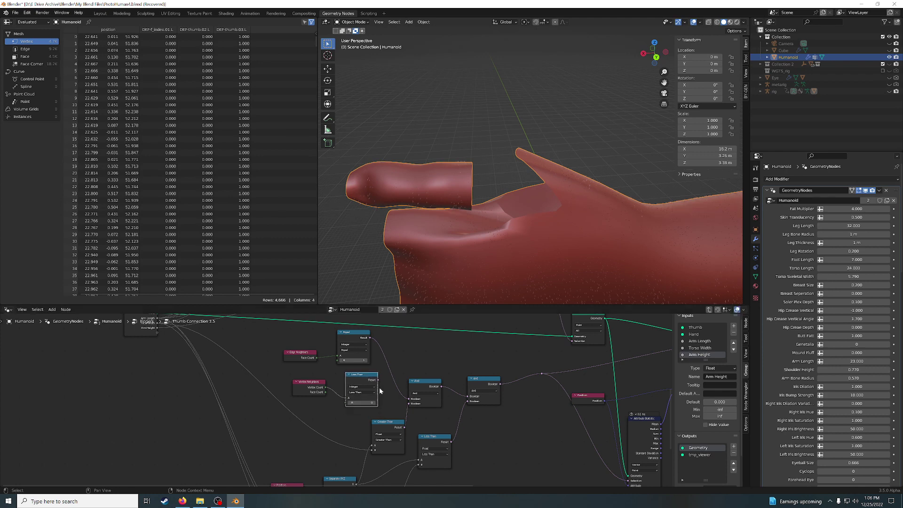
{"action": "left_click", "coordinate": [371, 402]}
{"action": "type", "text": "4"}
{"action": "key", "text": "Return"}
Wire the Less Than result into the And node, connect Face Count, and inspect the thumb join
{"action": "left_click_drag", "start_coordinate": [377, 380], "coordinate": [409, 399]}
{"action": "left_click_drag", "start_coordinate": [325, 392], "coordinate": [346, 403]}
{"action": "mouse_move", "coordinate": [504, 232]}
{"action": "middle_mouse_down"}
{"action": "mouse_move", "coordinate": [549, 230]}
{"action": "mouse_move", "coordinate": [528, 223]}
{"action": "middle_mouse_up"}
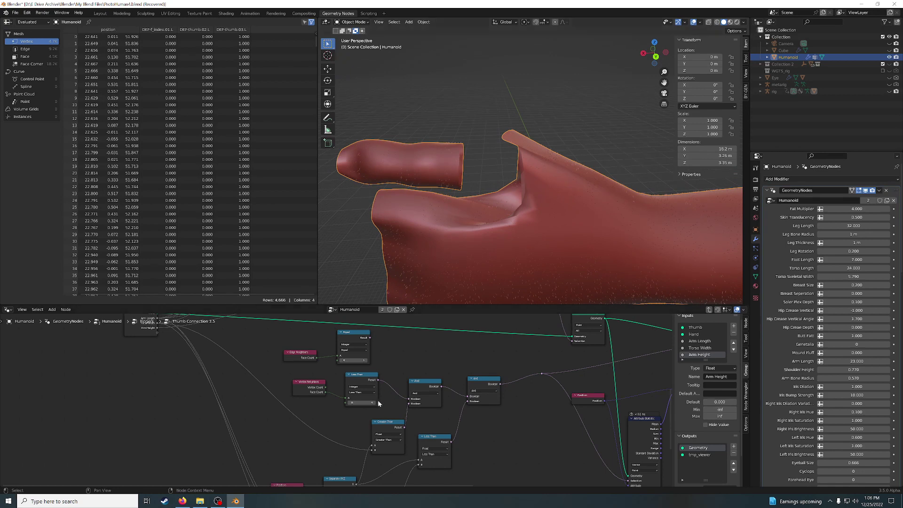
{"action": "left_click", "coordinate": [365, 403]}
{"action": "key", "text": "Return"}
{"action": "mouse_move", "coordinate": [533, 227]}
{"action": "middle_mouse_down"}
{"action": "mouse_move", "coordinate": [517, 216]}
{"action": "mouse_move", "coordinate": [541, 234]}
{"action": "mouse_move", "coordinate": [623, 229]}
{"action": "mouse_move", "coordinate": [531, 226]}
{"action": "mouse_move", "coordinate": [518, 216]}
{"action": "mouse_move", "coordinate": [513, 234]}
{"action": "mouse_move", "coordinate": [518, 222]}
{"action": "middle_mouse_up"}
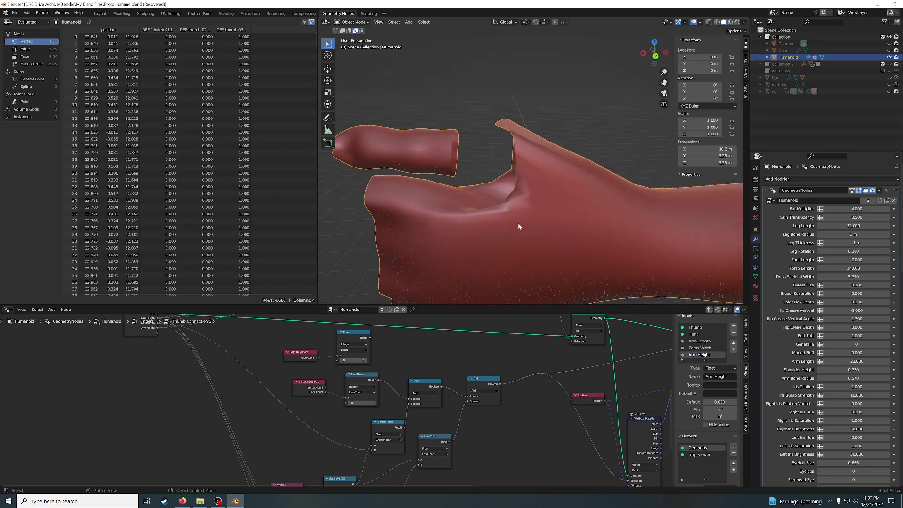
{"action": "middle_click_drag", "start_coordinate": [516, 416], "coordinate": [448, 413]}
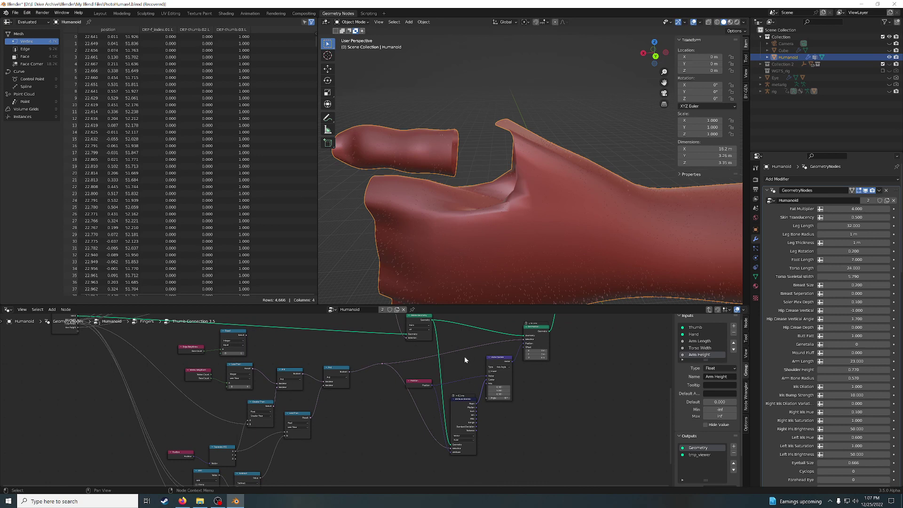
Use the Attribute Statistic's Median as the Vector Rotate center, then orbit to check the thumb
{"action": "scroll", "coordinate": [464, 357], "scroll_direction": "up", "scroll_amount": 1}
{"action": "scroll", "coordinate": [464, 357], "scroll_direction": "up", "scroll_amount": 1}
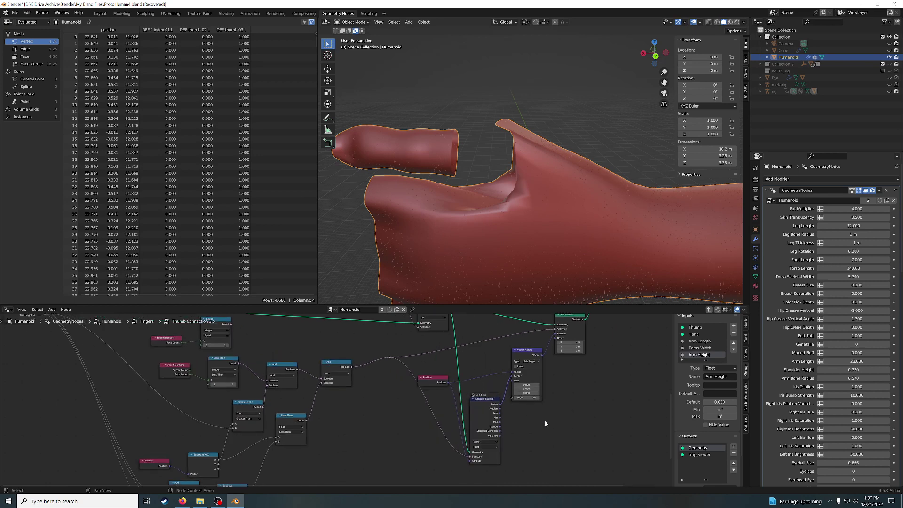
{"action": "scroll", "coordinate": [545, 423], "scroll_direction": "up", "scroll_amount": 1}
{"action": "scroll", "coordinate": [544, 424], "scroll_direction": "up", "scroll_amount": 1}
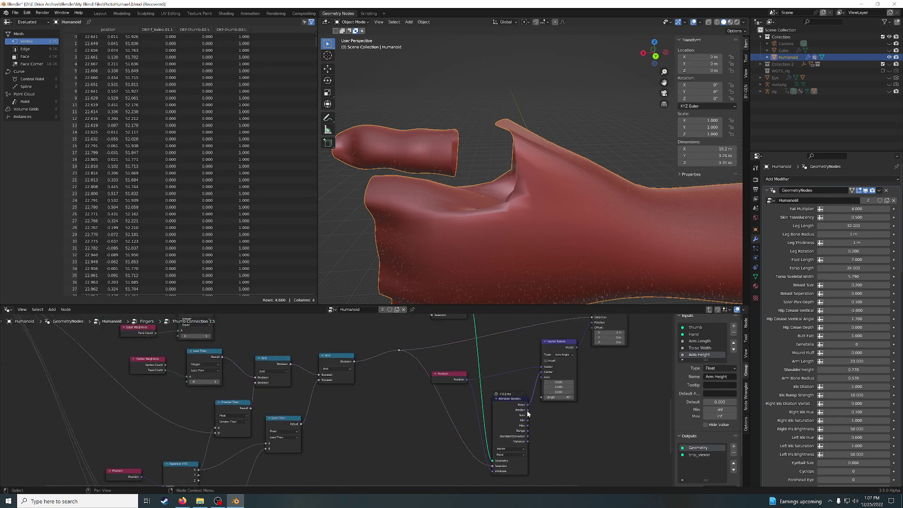
{"action": "left_click_drag", "start_coordinate": [528, 409], "coordinate": [542, 372]}
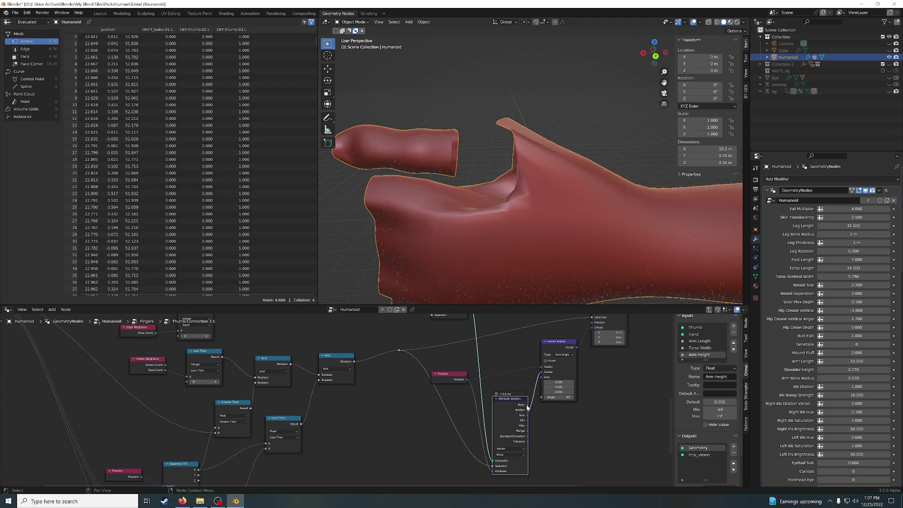
{"action": "left_click_drag", "start_coordinate": [527, 405], "coordinate": [540, 377]}
{"action": "mouse_move", "coordinate": [522, 217]}
{"action": "middle_mouse_down"}
{"action": "mouse_move", "coordinate": [541, 226]}
{"action": "mouse_move", "coordinate": [524, 220]}
{"action": "middle_mouse_up"}
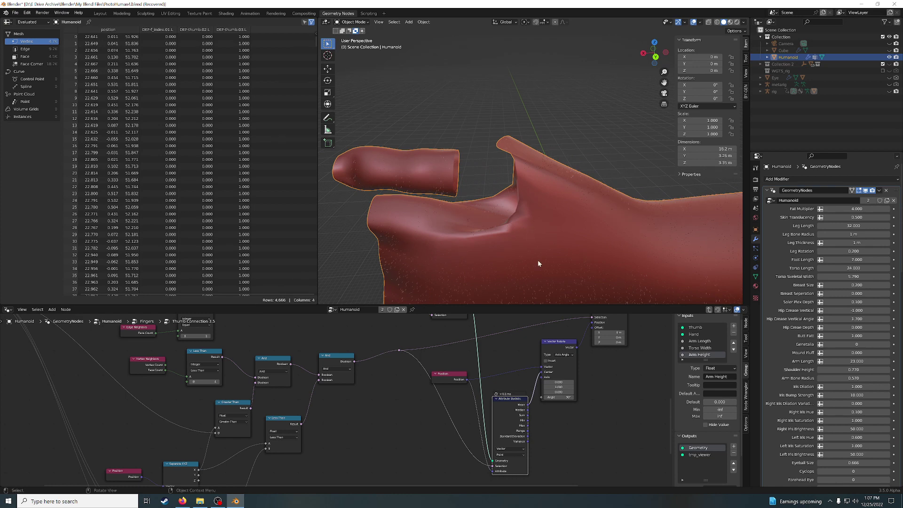
{"action": "mouse_move", "coordinate": [537, 260]}
{"action": "middle_mouse_down"}
{"action": "mouse_move", "coordinate": [571, 257]}
{"action": "mouse_move", "coordinate": [551, 255]}
{"action": "middle_mouse_up"}
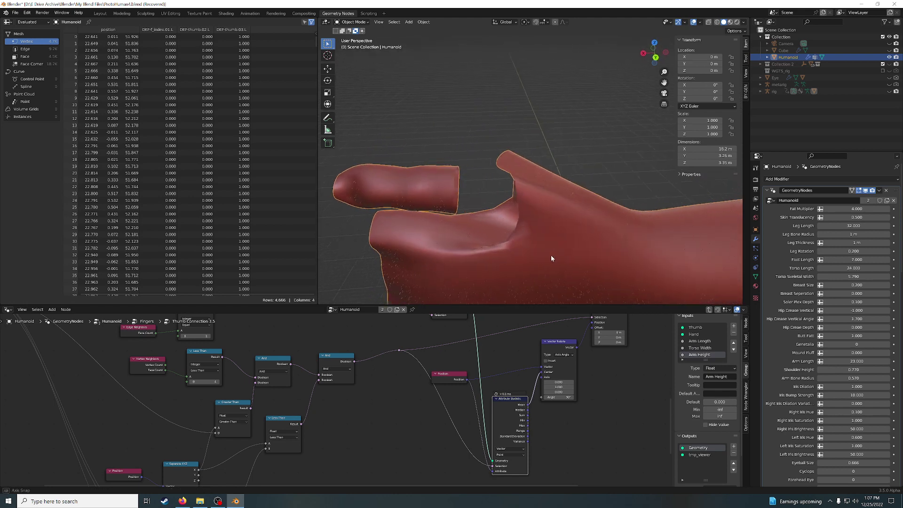
{"action": "scroll", "coordinate": [604, 395], "scroll_direction": "down", "scroll_amount": 1}
{"action": "middle_click_drag", "start_coordinate": [604, 398], "coordinate": [506, 388]}
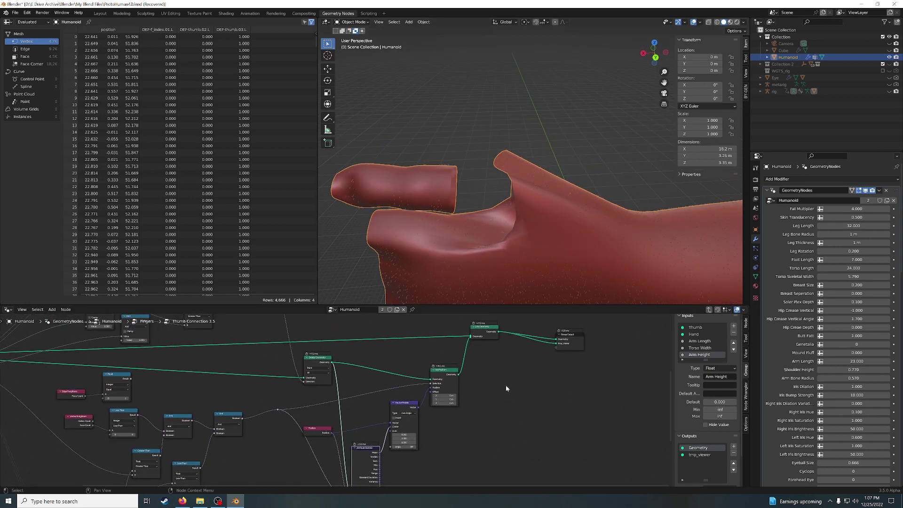
{"action": "mouse_move", "coordinate": [448, 372]}
{"action": "middle_mouse_down"}
{"action": "mouse_move", "coordinate": [400, 359]}
{"action": "mouse_move", "coordinate": [409, 345]}
{"action": "middle_mouse_up"}
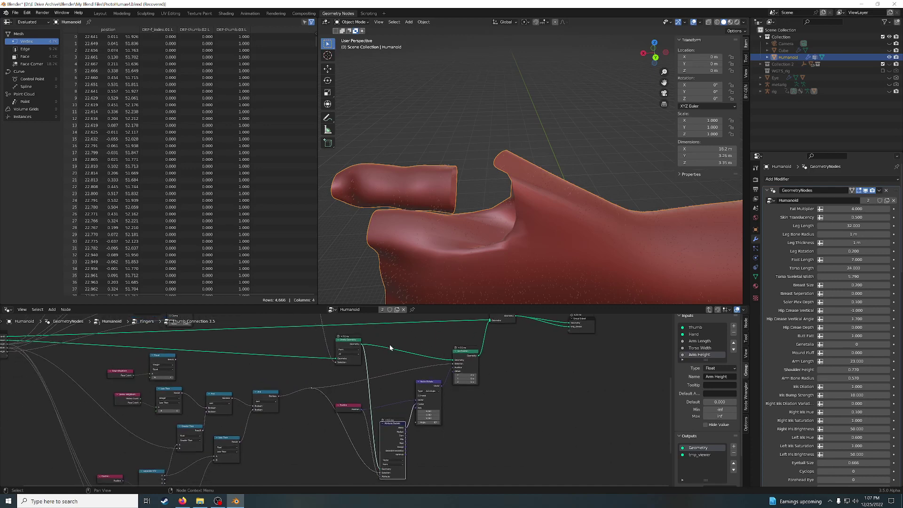
Insert a Scale Elements node between Set Position and Join Geometry, using the thumb selection
{"action": "right_click", "coordinate": [536, 397]}
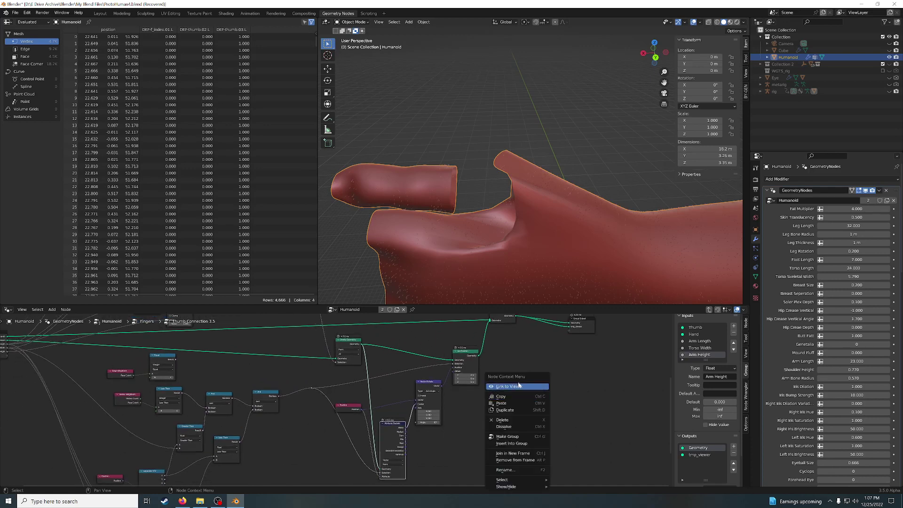
{"action": "key", "text": "shift+a"}
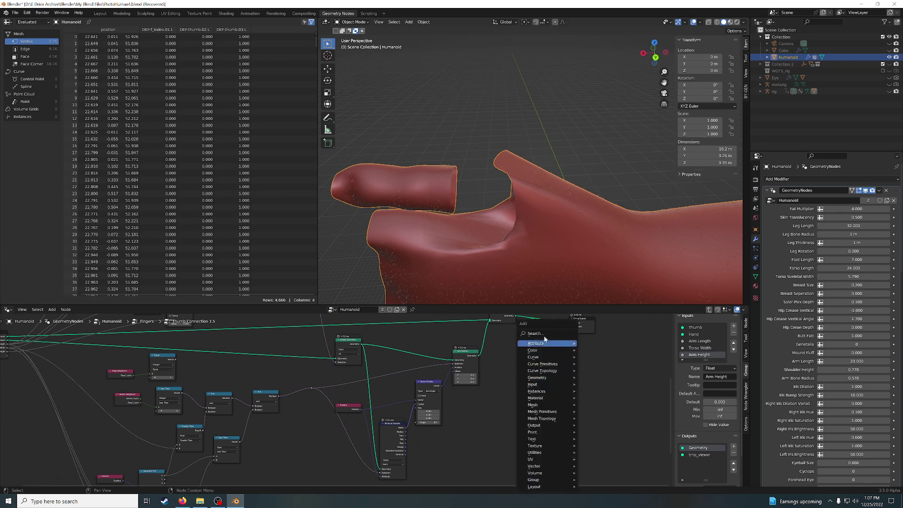
{"action": "type", "text": "cs"}
{"action": "key", "text": "BackSpace"}
{"action": "key", "text": "BackSpace"}
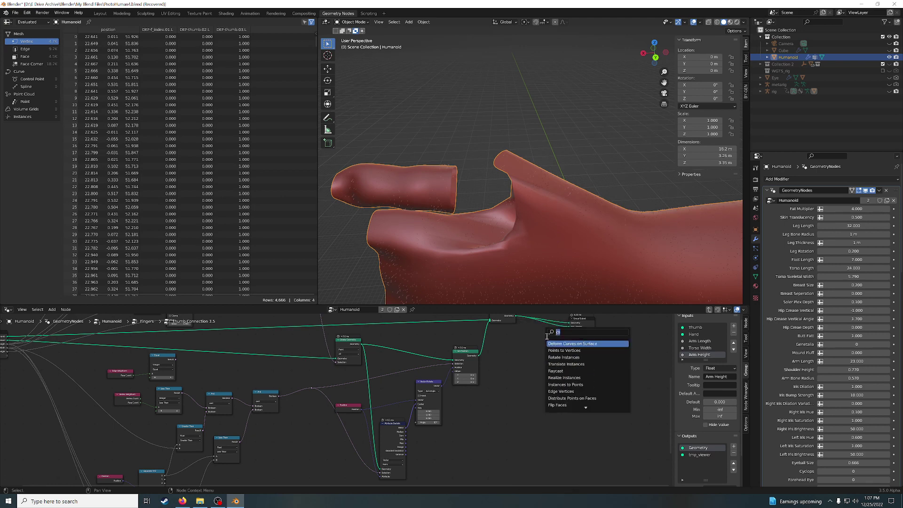
{"action": "type", "text": "sca"}
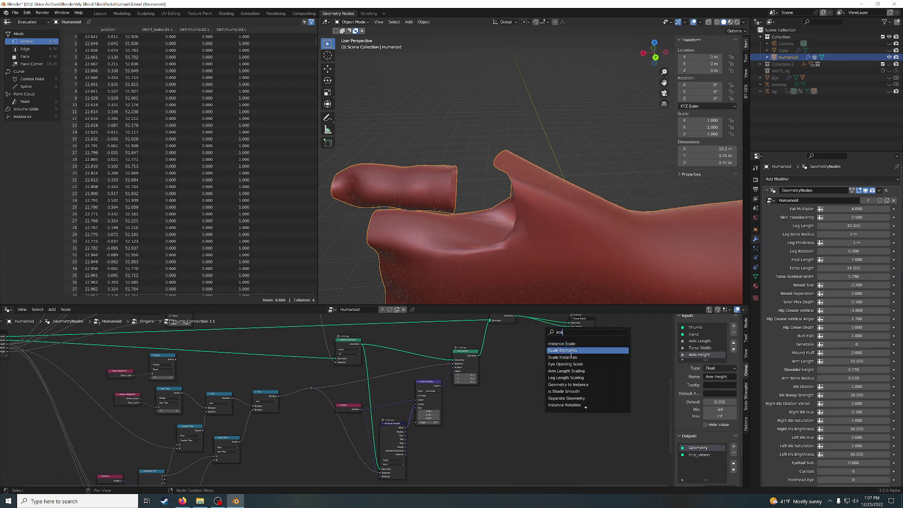
{"action": "left_click", "coordinate": [531, 353]}
{"action": "scroll", "coordinate": [564, 362], "scroll_direction": "up", "scroll_amount": 2}
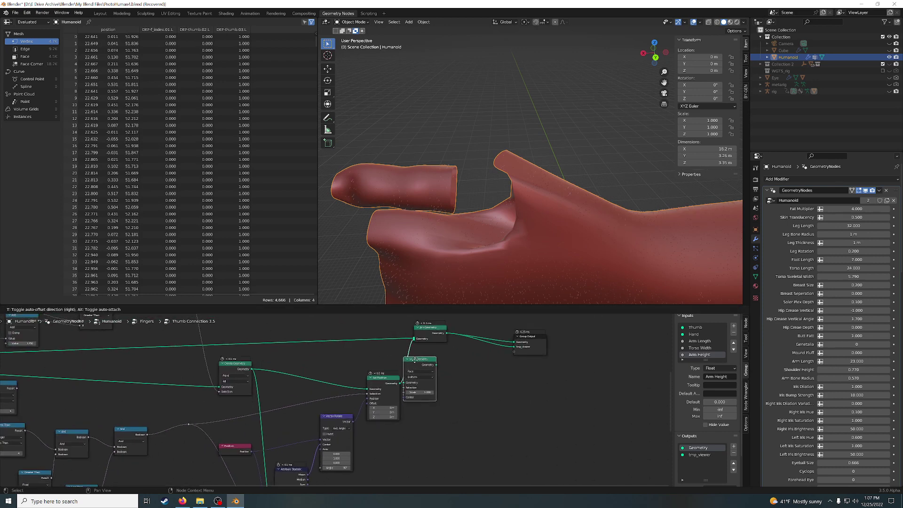
{"action": "left_click", "coordinate": [467, 393]}
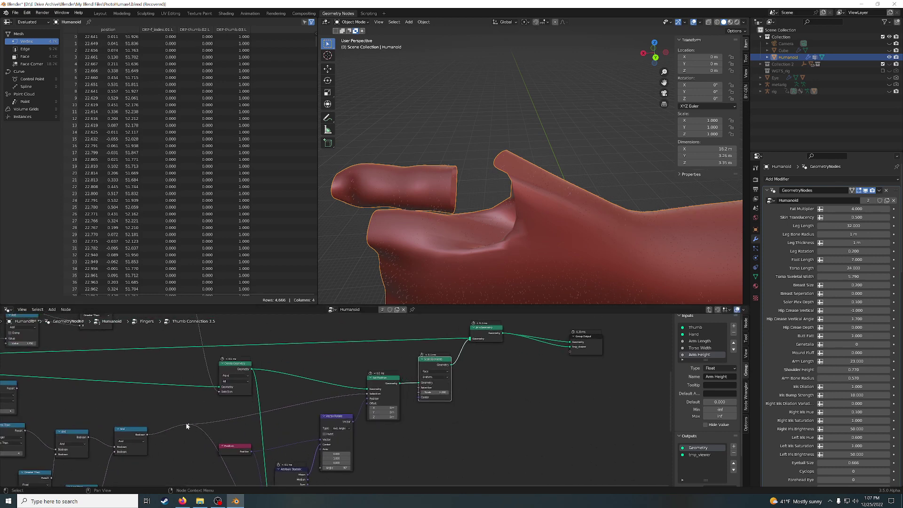
{"action": "left_click_drag", "start_coordinate": [188, 423], "coordinate": [426, 391]}
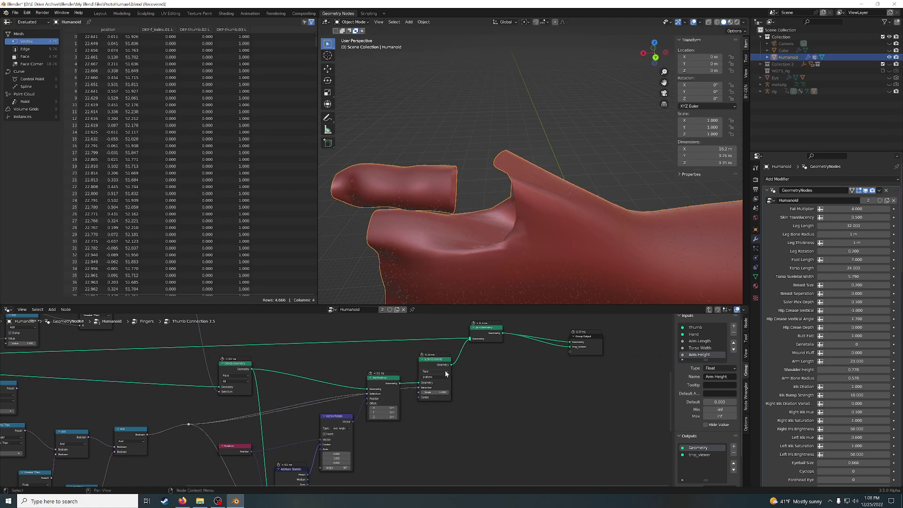
Set Scale Elements to the Edge domain, scale 0.5, in Single Axis mode
{"action": "left_click", "coordinate": [445, 372]}
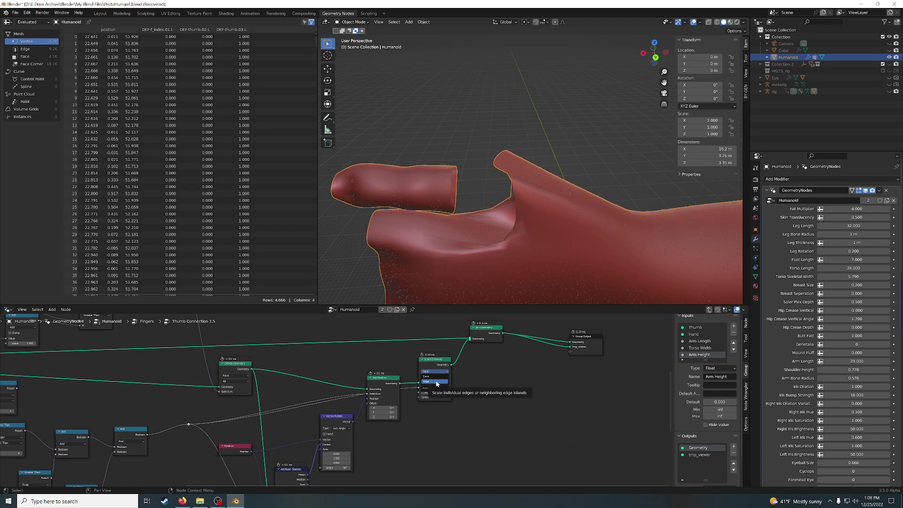
{"action": "left_click", "coordinate": [437, 383]}
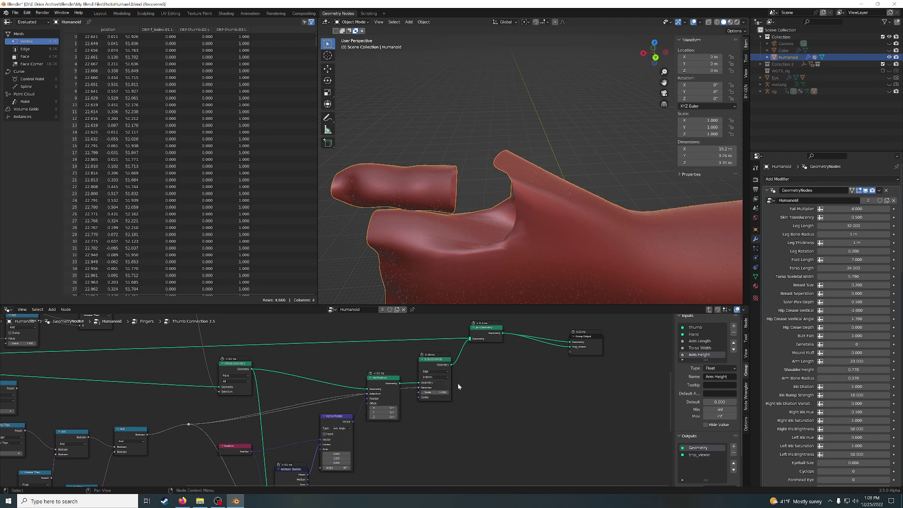
{"action": "left_click", "coordinate": [447, 393]}
{"action": "type", "text": "0.5"}
{"action": "key", "text": "Return"}
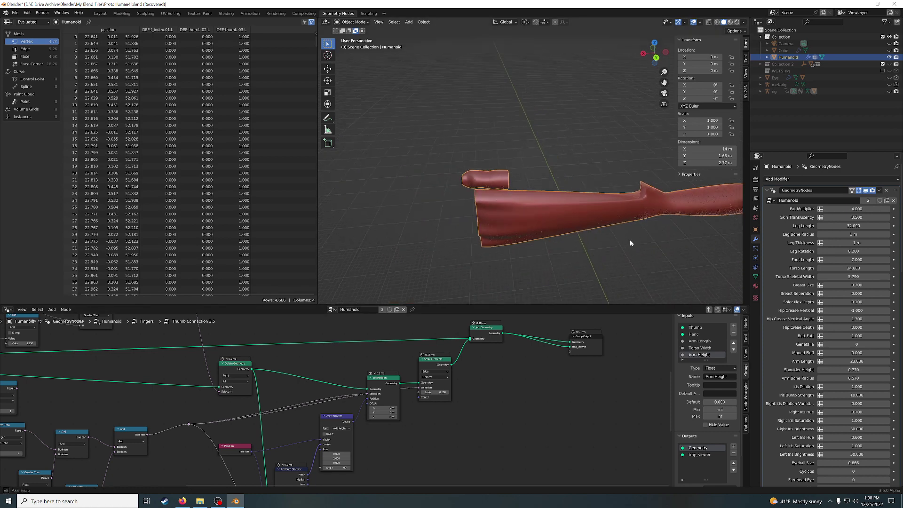
{"action": "mouse_move", "coordinate": [630, 242]}
{"action": "middle_mouse_down"}
{"action": "mouse_move", "coordinate": [659, 247]}
{"action": "mouse_move", "coordinate": [673, 230]}
{"action": "mouse_move", "coordinate": [624, 244]}
{"action": "mouse_move", "coordinate": [633, 215]}
{"action": "middle_mouse_up"}
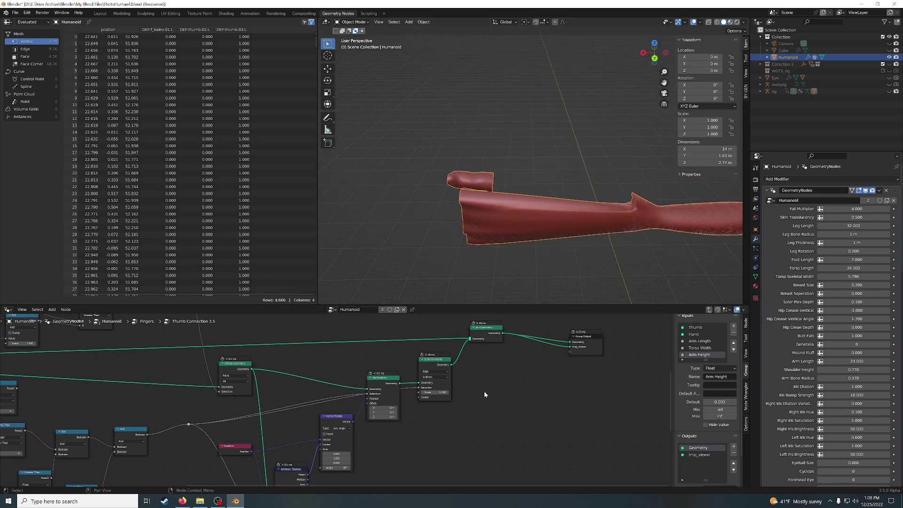
{"action": "left_click", "coordinate": [434, 377]}
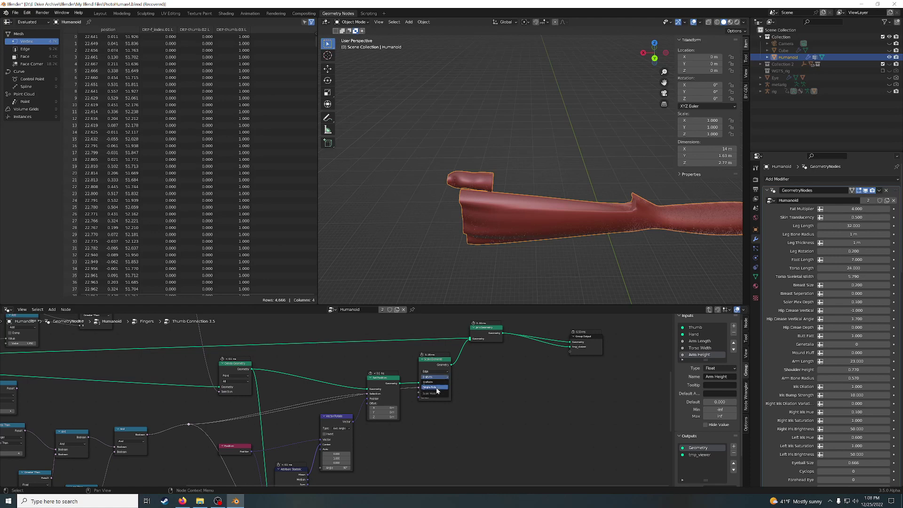
{"action": "left_click", "coordinate": [438, 390]}
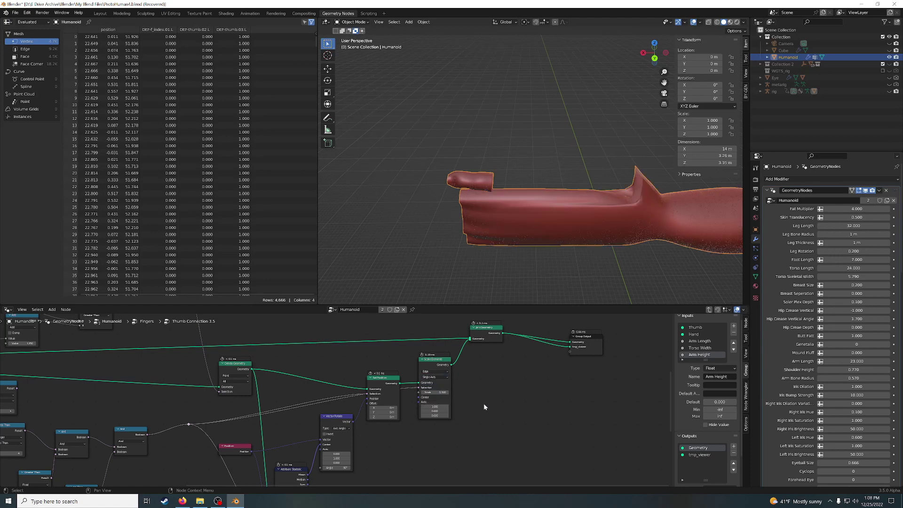
{"action": "scroll", "coordinate": [485, 405], "scroll_direction": "up", "scroll_amount": 2}
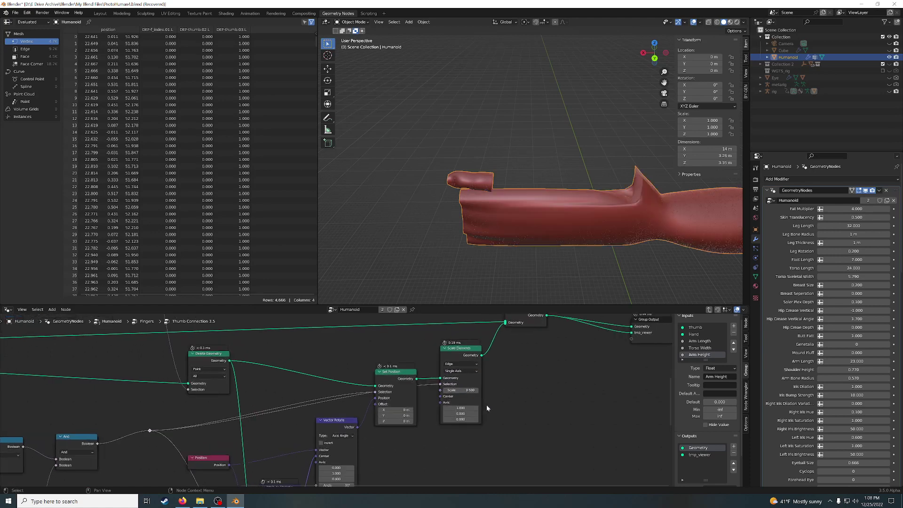
Set the Scale Elements axis Z component to 1 and move the node down slightly
{"action": "left_click", "coordinate": [462, 418]}
{"action": "type", "text": "1"}
{"action": "key", "text": "Return"}
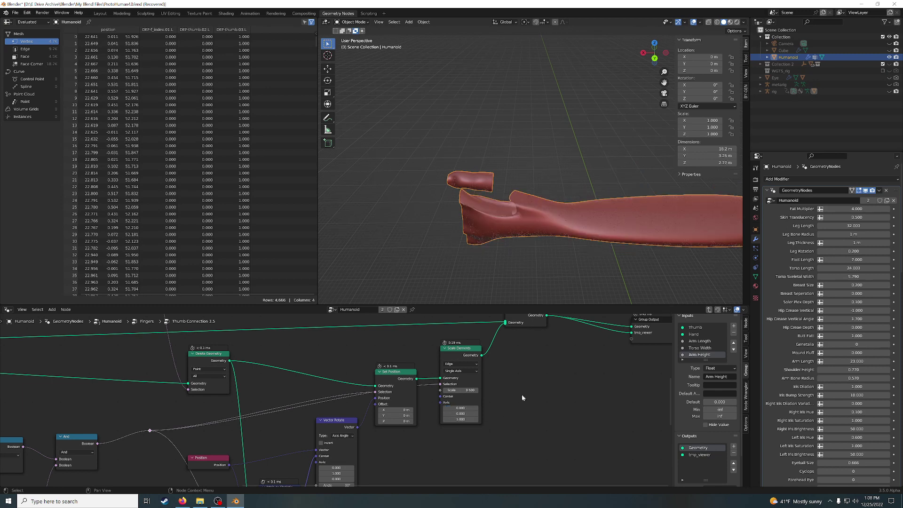
{"action": "scroll", "coordinate": [599, 242], "scroll_direction": "down", "scroll_amount": 3}
{"action": "scroll", "coordinate": [600, 230], "scroll_direction": "down", "scroll_amount": 2}
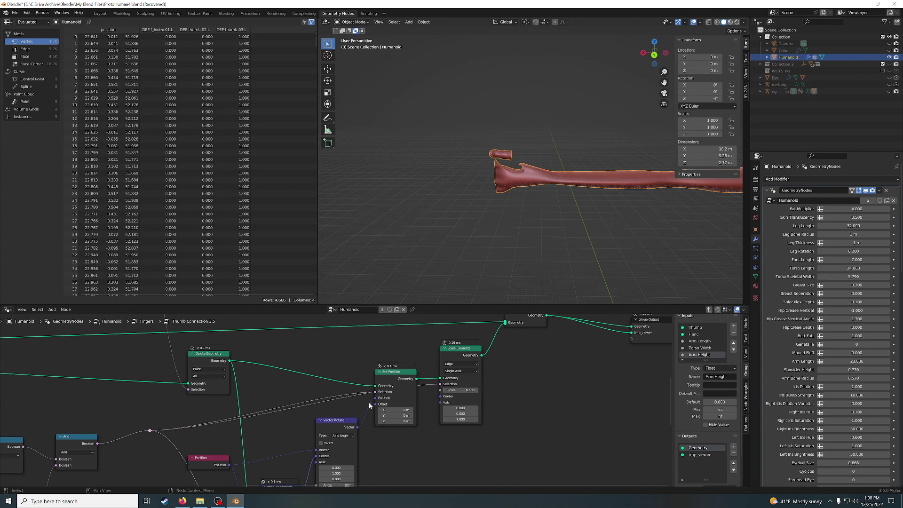
{"action": "left_click_drag", "start_coordinate": [455, 352], "coordinate": [455, 368]}
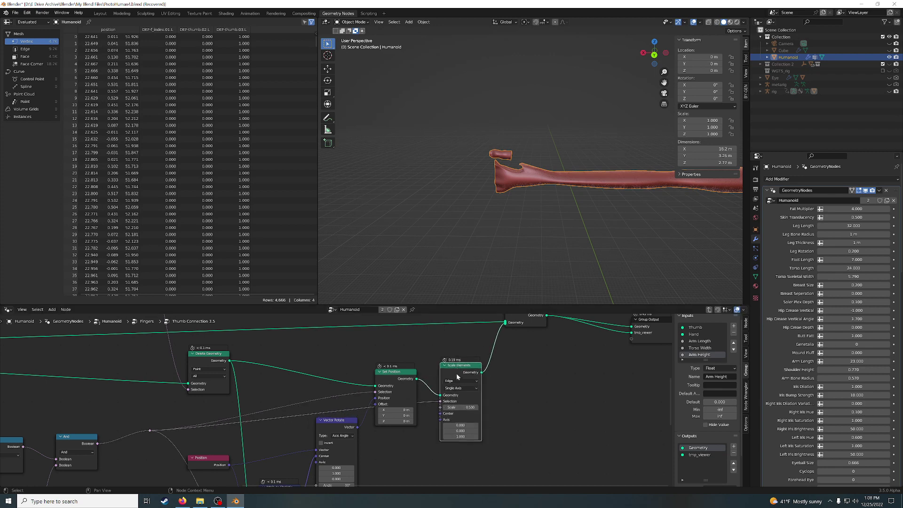
Mute Scale Elements to restore the arm shape and feed Vector Rotate's output into it
{"action": "key", "text": "m"}
{"action": "key", "text": "m"}
{"action": "key", "text": "m"}
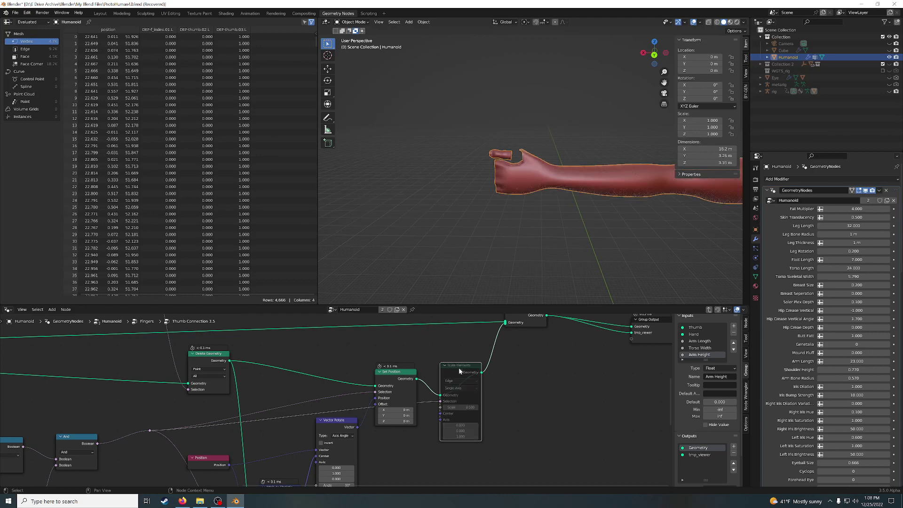
{"action": "key", "text": "m"}
{"action": "key", "text": "m"}
{"action": "key", "text": "m"}
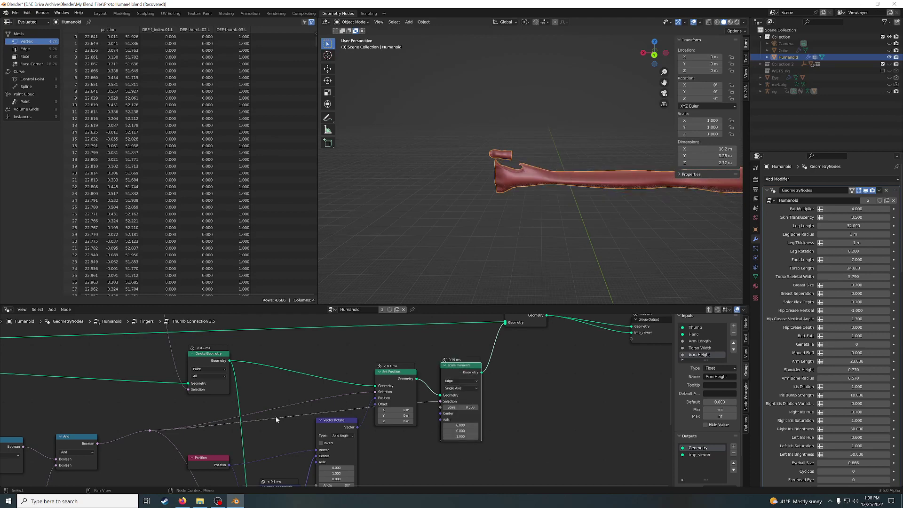
{"action": "middle_click_drag", "start_coordinate": [275, 417], "coordinate": [481, 363]}
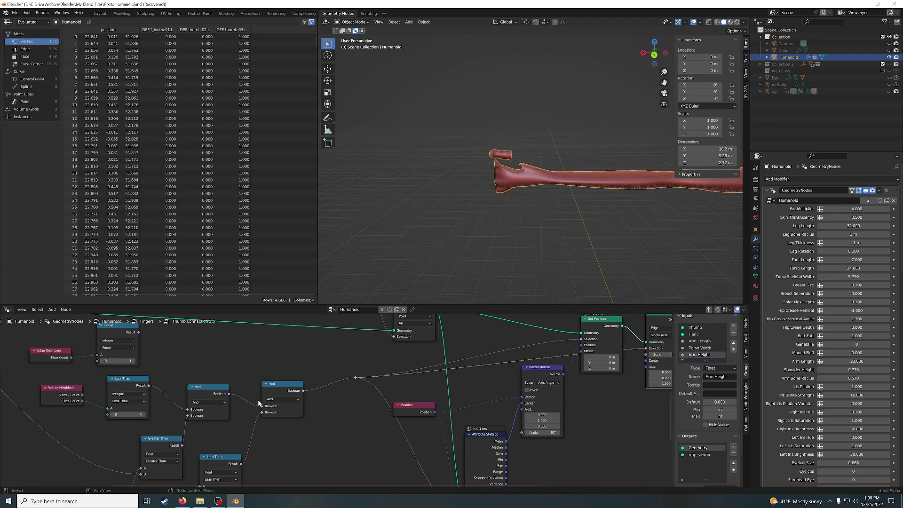
{"action": "middle_click_drag", "start_coordinate": [569, 401], "coordinate": [408, 424]}
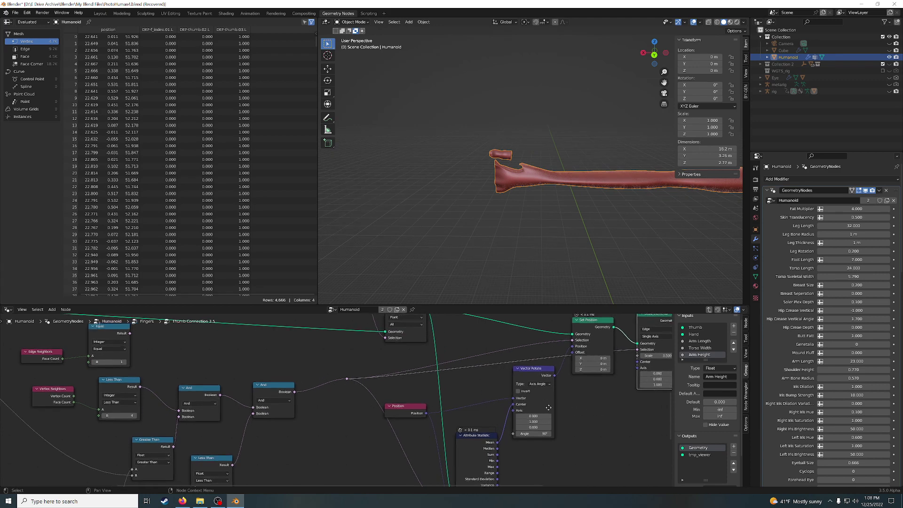
{"action": "key", "text": "m"}
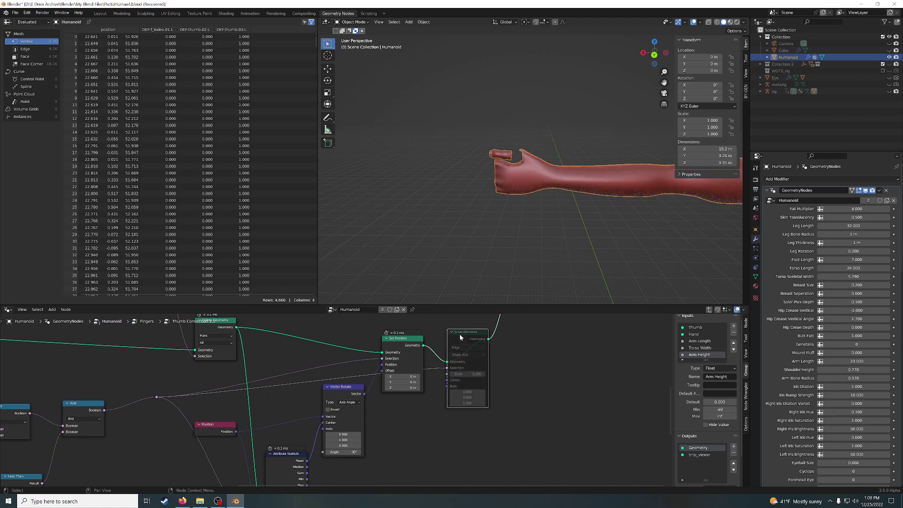
{"action": "left_click_drag", "start_coordinate": [463, 338], "coordinate": [464, 329]}
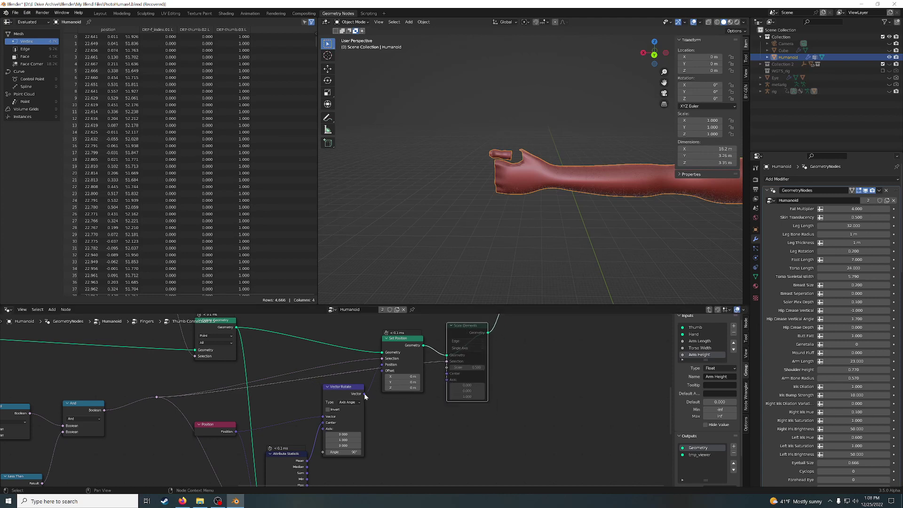
{"action": "left_click_drag", "start_coordinate": [365, 394], "coordinate": [448, 374]}
Toggle the Scale Elements mute and rearrange it alongside the Set Position node
{"action": "left_click", "coordinate": [459, 327]}
{"action": "key", "text": "m"}
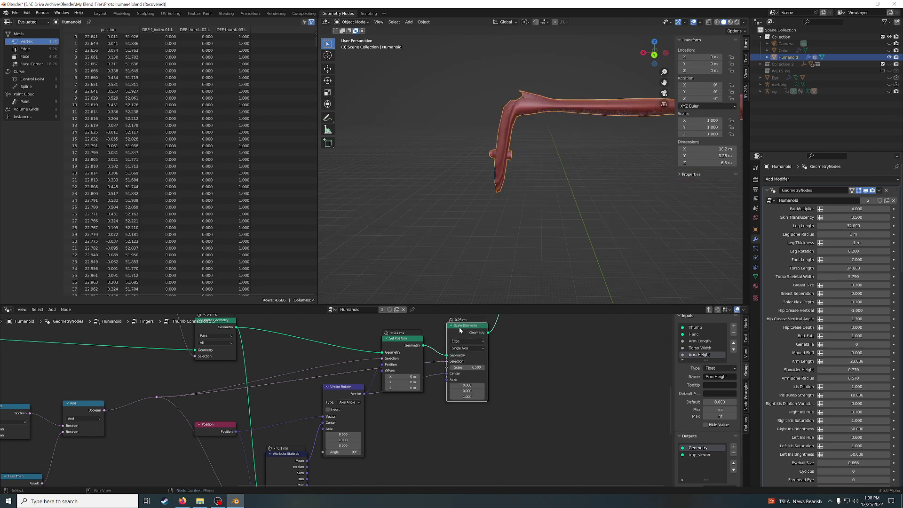
{"action": "key", "text": "m"}
{"action": "left_click_drag", "start_coordinate": [464, 331], "coordinate": [463, 378]}
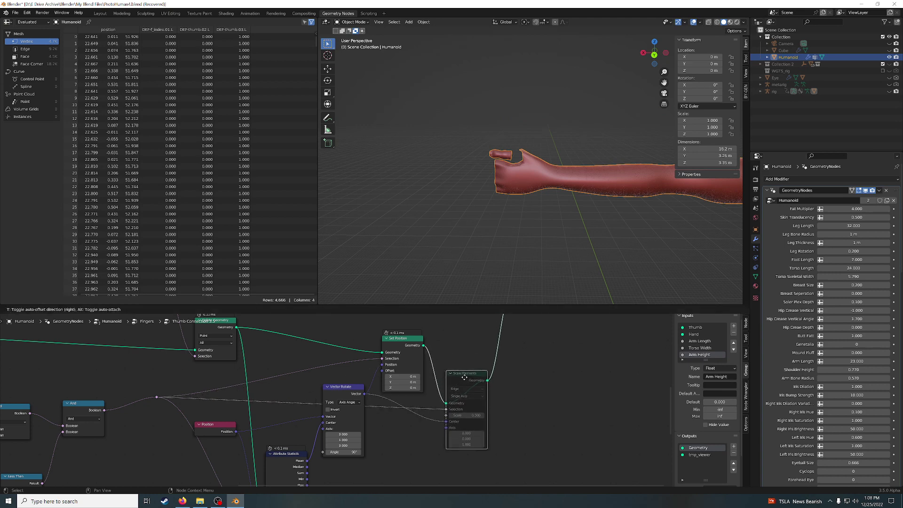
{"action": "left_click_drag", "start_coordinate": [408, 346], "coordinate": [410, 336]}
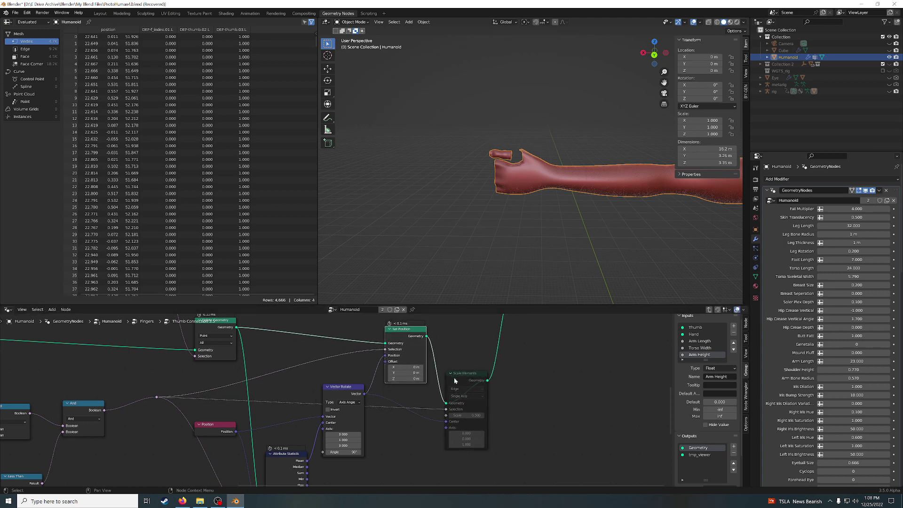
{"action": "left_click_drag", "start_coordinate": [453, 377], "coordinate": [450, 358]}
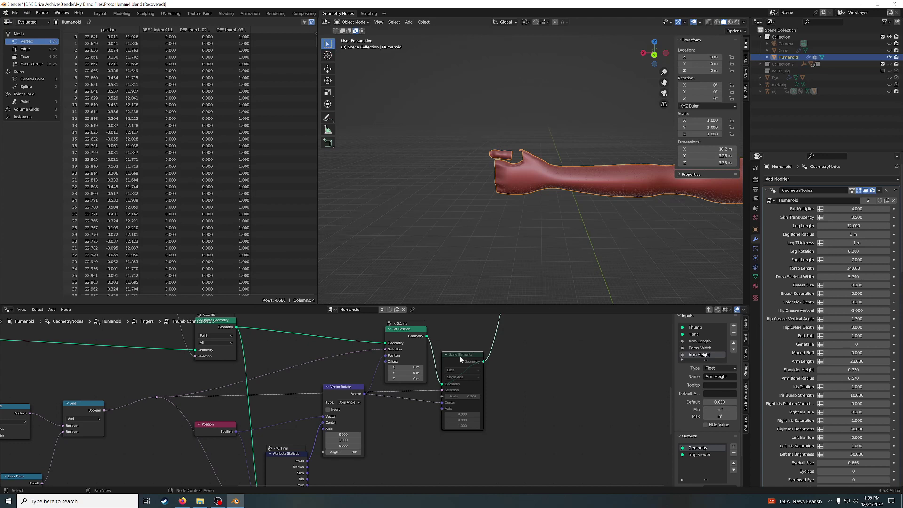
Orbit to check the hand and reposition Scale Elements within the node graph
{"action": "mouse_move", "coordinate": [626, 236]}
{"action": "middle_mouse_down"}
{"action": "mouse_move", "coordinate": [580, 233]}
{"action": "mouse_move", "coordinate": [647, 237]}
{"action": "mouse_move", "coordinate": [585, 227]}
{"action": "mouse_move", "coordinate": [601, 210]}
{"action": "mouse_move", "coordinate": [589, 252]}
{"action": "mouse_move", "coordinate": [630, 266]}
{"action": "mouse_move", "coordinate": [620, 238]}
{"action": "mouse_move", "coordinate": [636, 254]}
{"action": "mouse_move", "coordinate": [588, 283]}
{"action": "middle_mouse_up"}
{"action": "scroll", "coordinate": [597, 218], "scroll_direction": "up", "scroll_amount": 1}
{"action": "scroll", "coordinate": [571, 225], "scroll_direction": "up", "scroll_amount": 2}
{"action": "scroll", "coordinate": [565, 225], "scroll_direction": "up", "scroll_amount": 2}
{"action": "scroll", "coordinate": [590, 252], "scroll_direction": "up", "scroll_amount": 2}
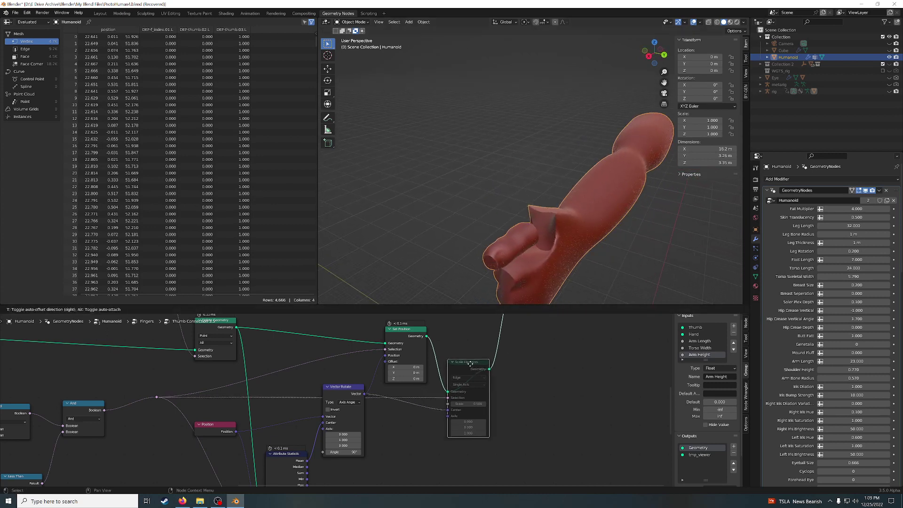
{"action": "left_click_drag", "start_coordinate": [465, 359], "coordinate": [477, 344]}
{"action": "middle_click_drag", "start_coordinate": [335, 366], "coordinate": [389, 374]}
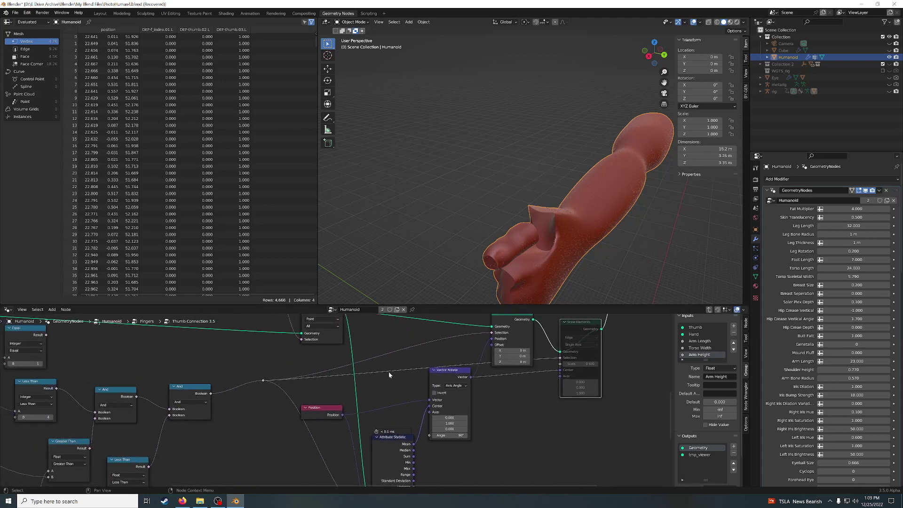
{"action": "scroll", "coordinate": [232, 394], "scroll_direction": "down", "scroll_amount": 1}
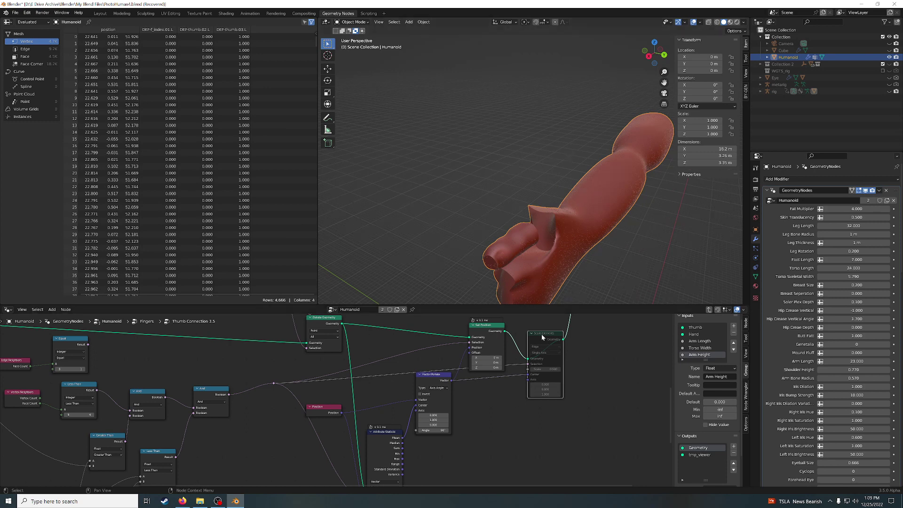
Re-enable Scale Elements, set its domain to Edge, then bypass it again
{"action": "key", "text": "m"}
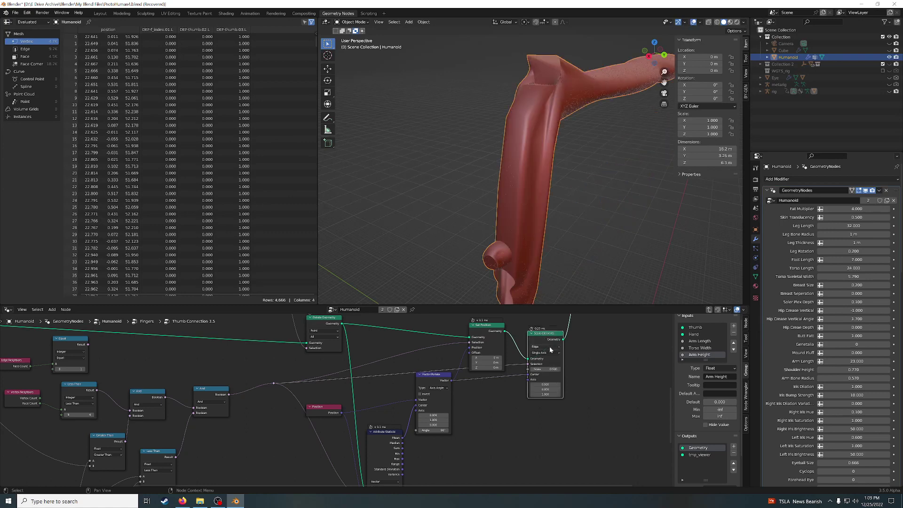
{"action": "left_click", "coordinate": [550, 347]}
{"action": "left_click", "coordinate": [549, 357]}
{"action": "left_click", "coordinate": [541, 336]}
{"action": "key", "text": "m"}
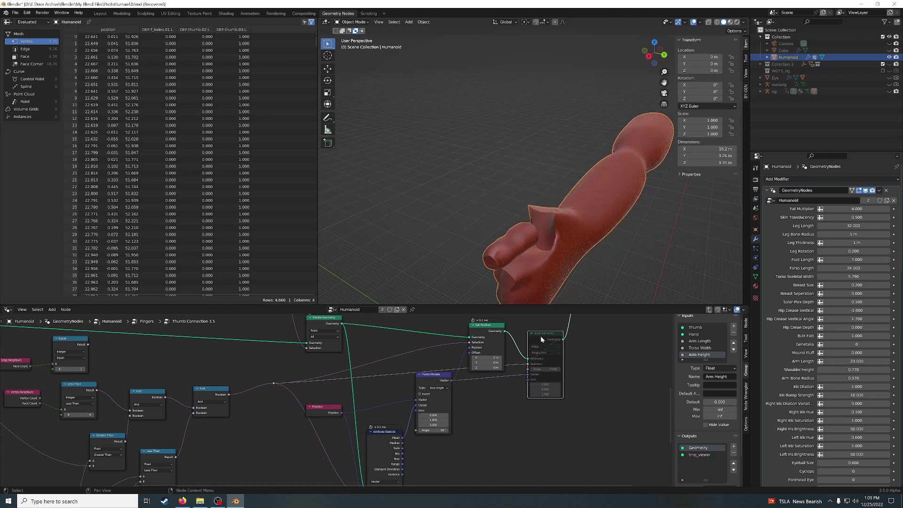
Link the Equal node's Result into the selection and re-enable Scale Elements
{"action": "middle_click_drag", "start_coordinate": [617, 246], "coordinate": [583, 239]}
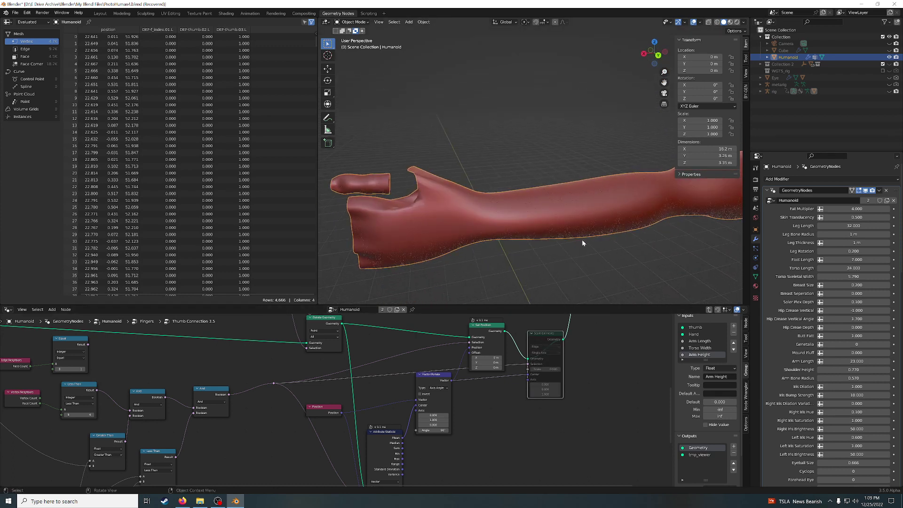
{"action": "middle_click_drag", "start_coordinate": [172, 359], "coordinate": [281, 367]}
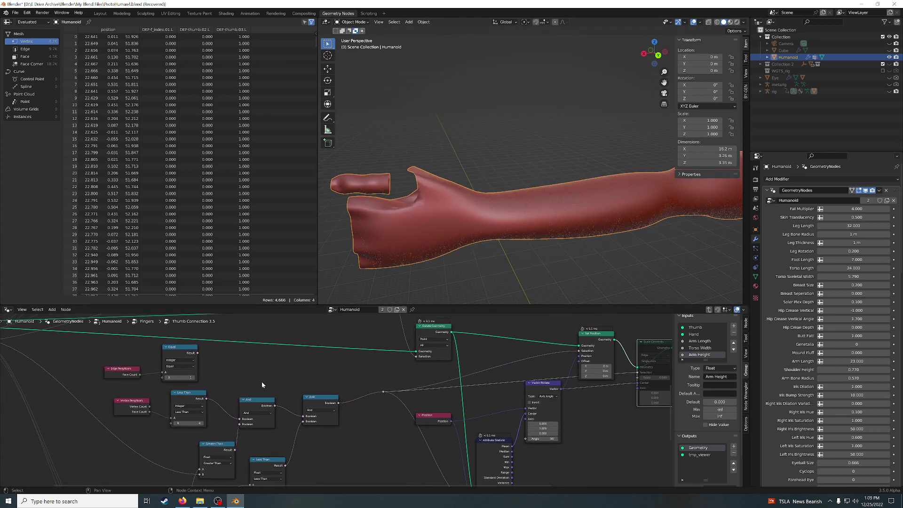
{"action": "mouse_move", "coordinate": [198, 352]}
{"action": "left_mouse_down"}
{"action": "mouse_move", "coordinate": [227, 415]}
{"action": "mouse_move", "coordinate": [239, 418]}
{"action": "left_mouse_up"}
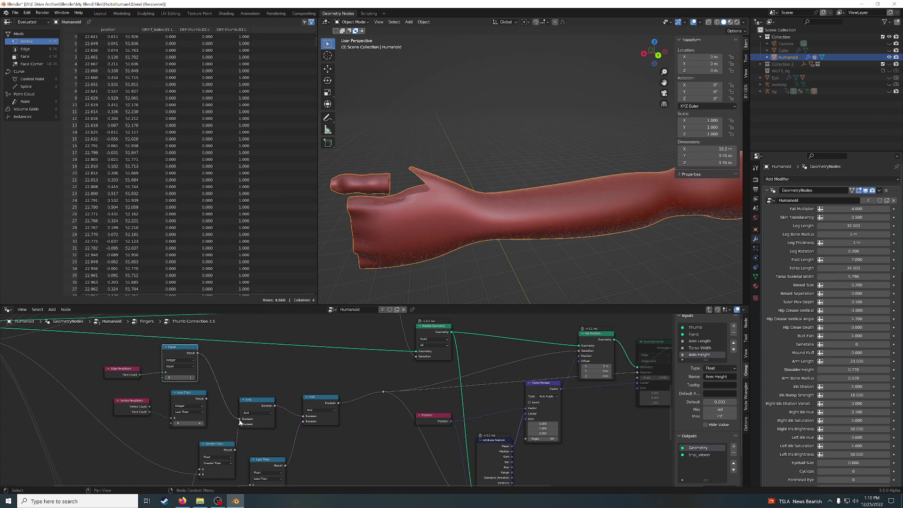
{"action": "middle_click_drag", "start_coordinate": [591, 410], "coordinate": [443, 410]}
{"action": "left_click", "coordinate": [489, 351]}
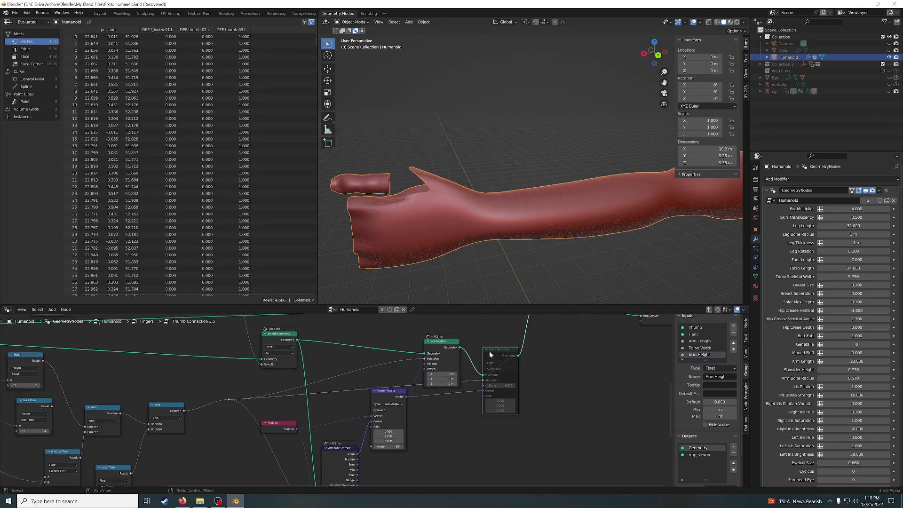
{"action": "key", "text": "m"}
Toggle Scale Elements on and off to compare the thumb in the viewport
{"action": "middle_click_drag", "start_coordinate": [484, 242], "coordinate": [465, 230]}
{"action": "key", "text": "m"}
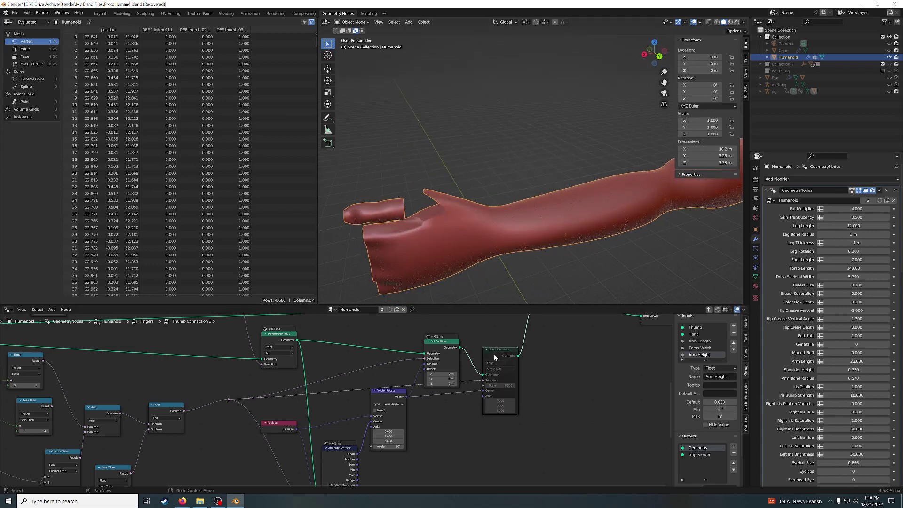
{"action": "key", "text": "m"}
{"action": "key", "text": "m"}
{"action": "key", "text": "m"}
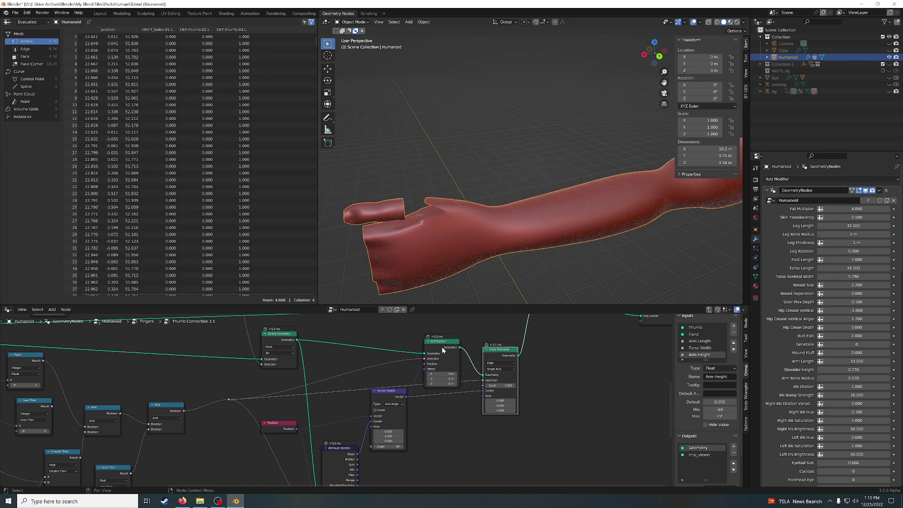
{"action": "middle_click_drag", "start_coordinate": [131, 363], "coordinate": [303, 337]}
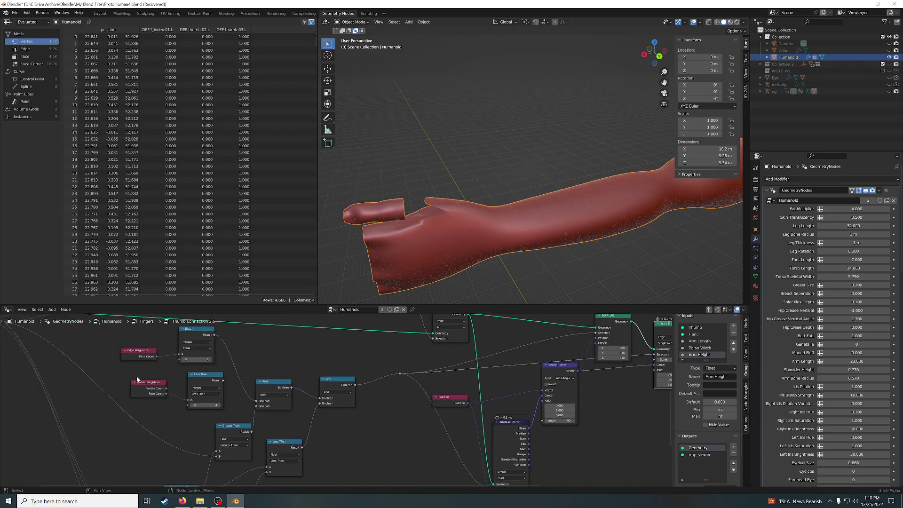
Select the Vertex Neighbors and Less Than nodes, toggle their mute, and delete them
{"action": "left_click_drag", "start_coordinate": [140, 375], "coordinate": [182, 405]}
{"action": "left_click", "coordinate": [216, 389], "text": "shift"}
{"action": "key", "text": "m"}
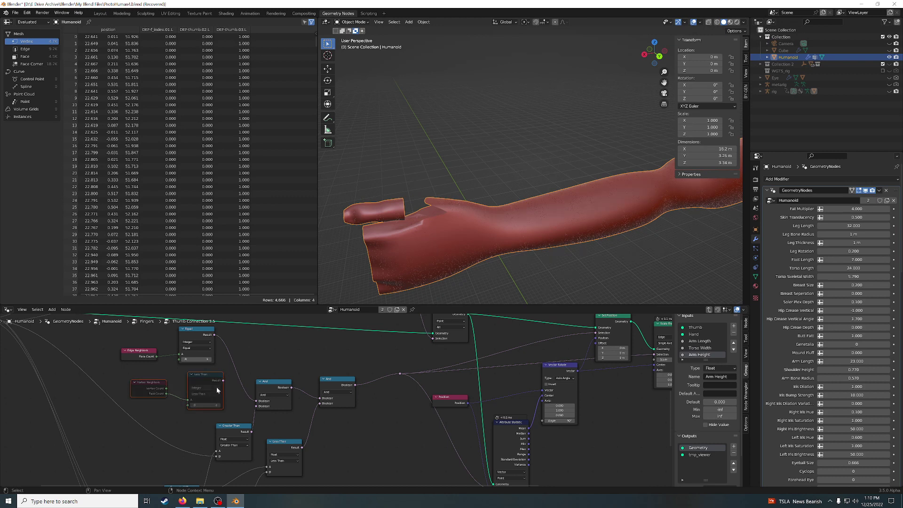
{"action": "key", "text": "m"}
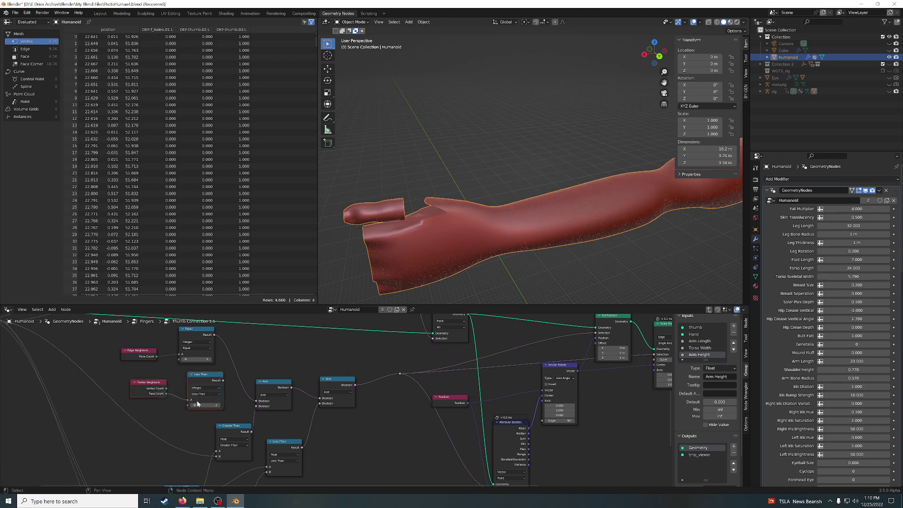
{"action": "key", "text": "x"}
Switch the viewport to wireframe, inspect the thumb joint, and select the Set Position node
{"action": "scroll", "coordinate": [450, 243], "scroll_direction": "up", "scroll_amount": 1}
{"action": "scroll", "coordinate": [455, 231], "scroll_direction": "up", "scroll_amount": 3}
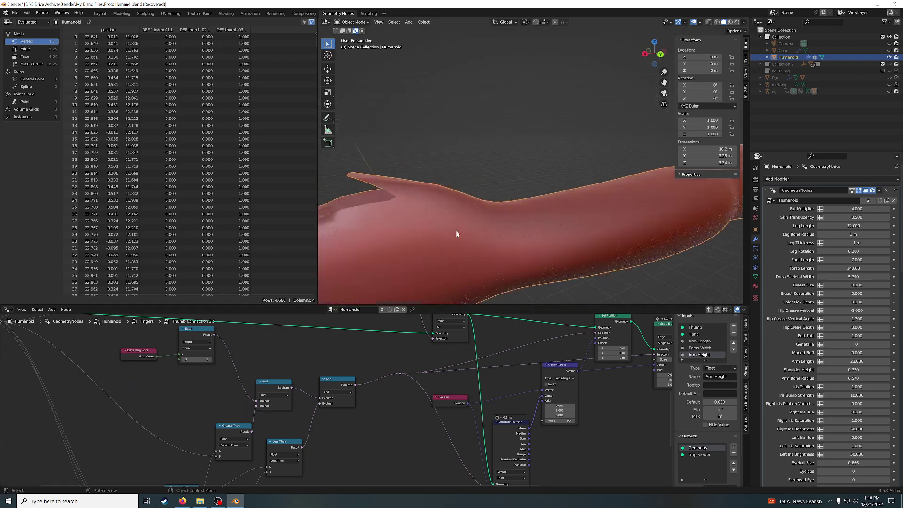
{"action": "scroll", "coordinate": [434, 232], "scroll_direction": "up", "scroll_amount": 3}
{"action": "middle_click_drag", "start_coordinate": [433, 232], "coordinate": [456, 229]}
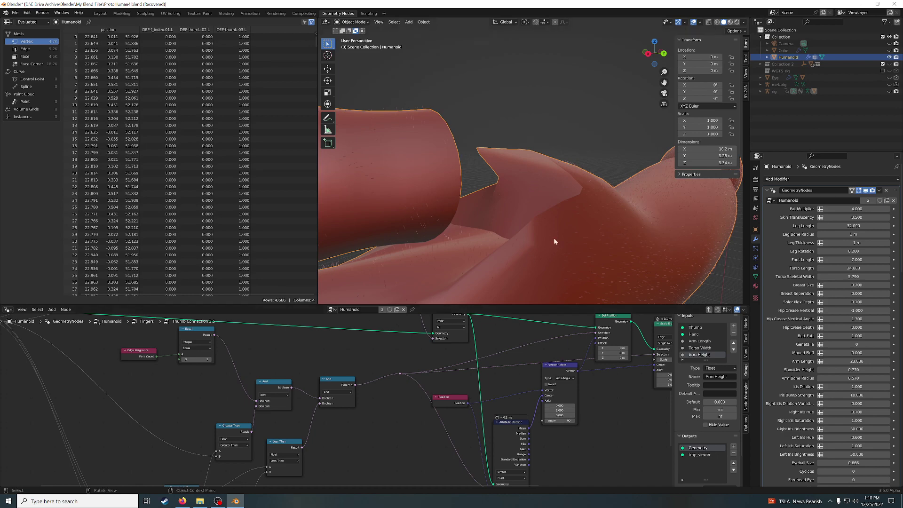
{"action": "left_click", "coordinate": [716, 22]}
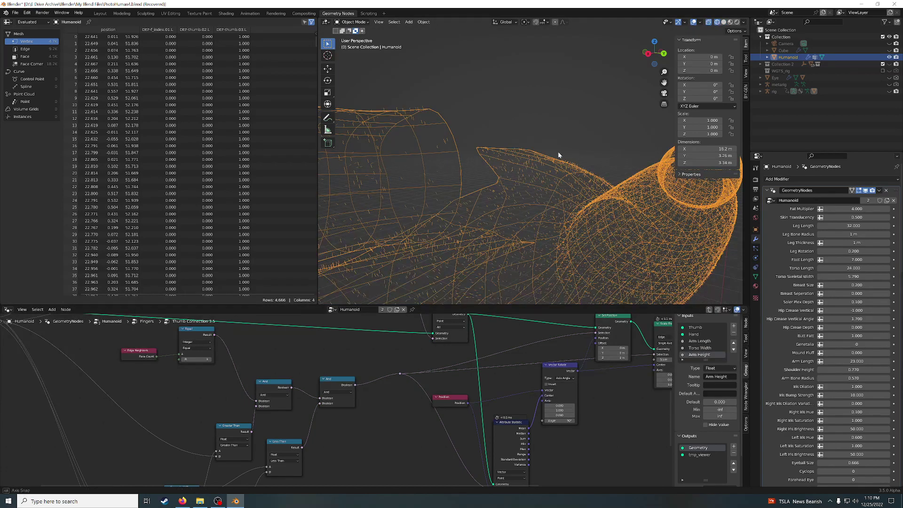
{"action": "middle_click_drag", "start_coordinate": [558, 152], "coordinate": [553, 153]}
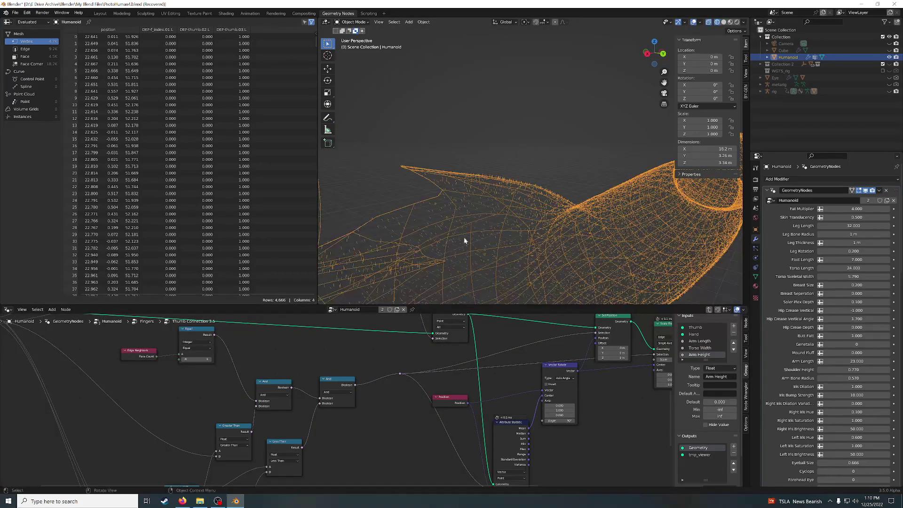
{"action": "middle_click_drag", "start_coordinate": [479, 224], "coordinate": [472, 227]}
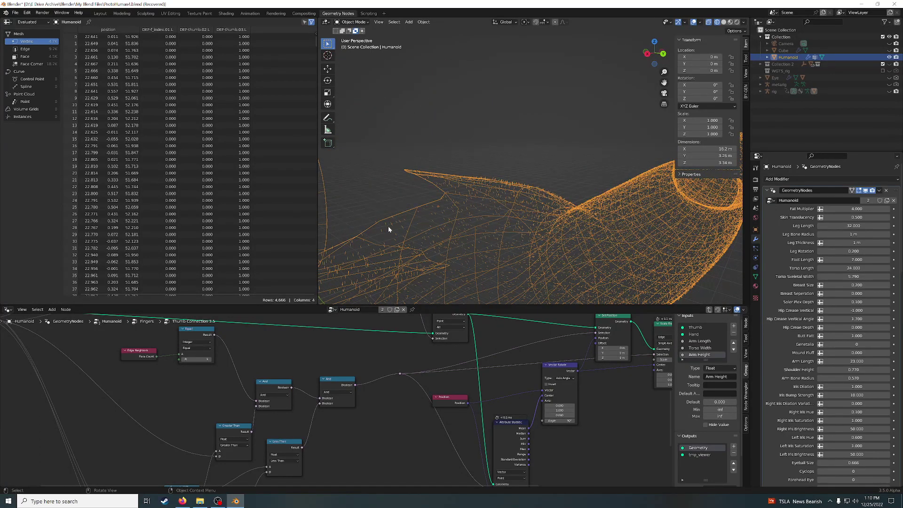
{"action": "mouse_move", "coordinate": [391, 223]}
{"action": "middle_mouse_down"}
{"action": "mouse_move", "coordinate": [383, 224]}
{"action": "mouse_move", "coordinate": [456, 199]}
{"action": "middle_mouse_up"}
{"action": "middle_click_drag", "start_coordinate": [621, 363], "coordinate": [541, 394]}
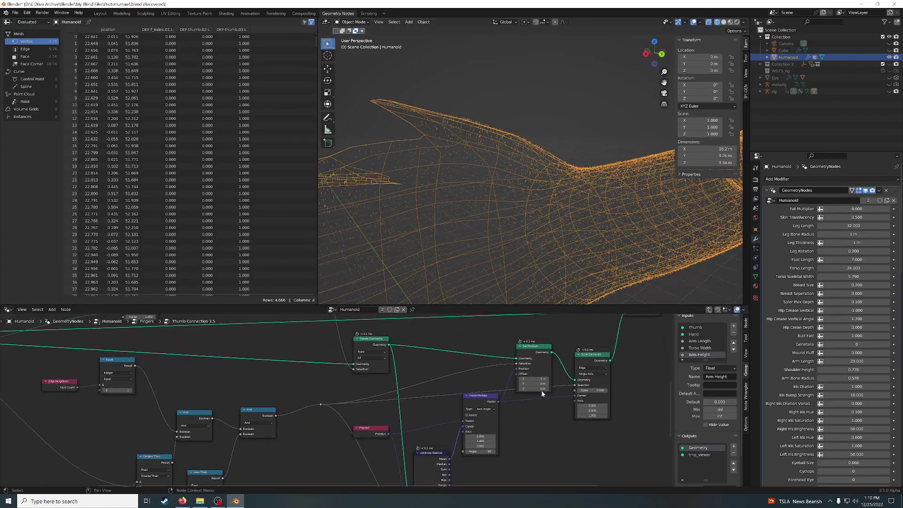
{"action": "left_click", "coordinate": [530, 352]}
Bypass the thumb's Set Position offset and orbit around the hand to compare
{"action": "key", "text": "m"}
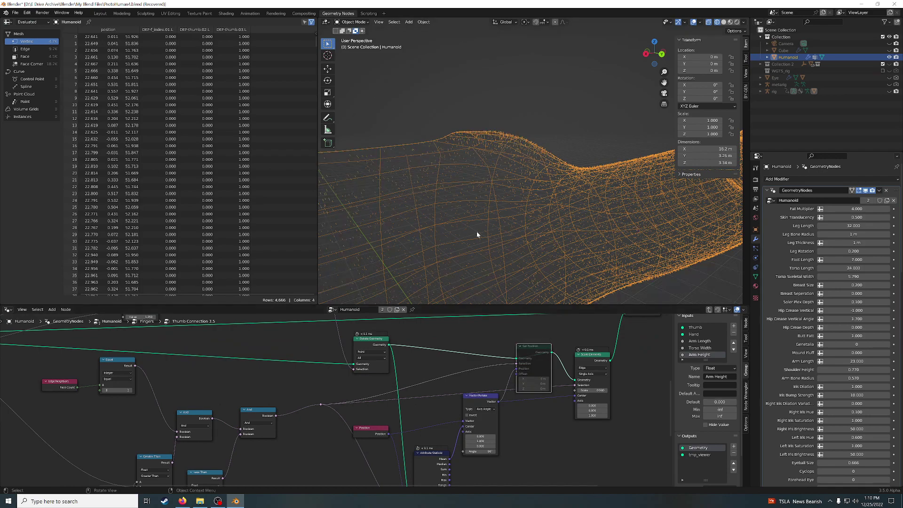
{"action": "mouse_move", "coordinate": [476, 236]}
{"action": "middle_mouse_down"}
{"action": "mouse_move", "coordinate": [462, 246]}
{"action": "mouse_move", "coordinate": [423, 238]}
{"action": "mouse_move", "coordinate": [505, 212]}
{"action": "middle_mouse_up"}
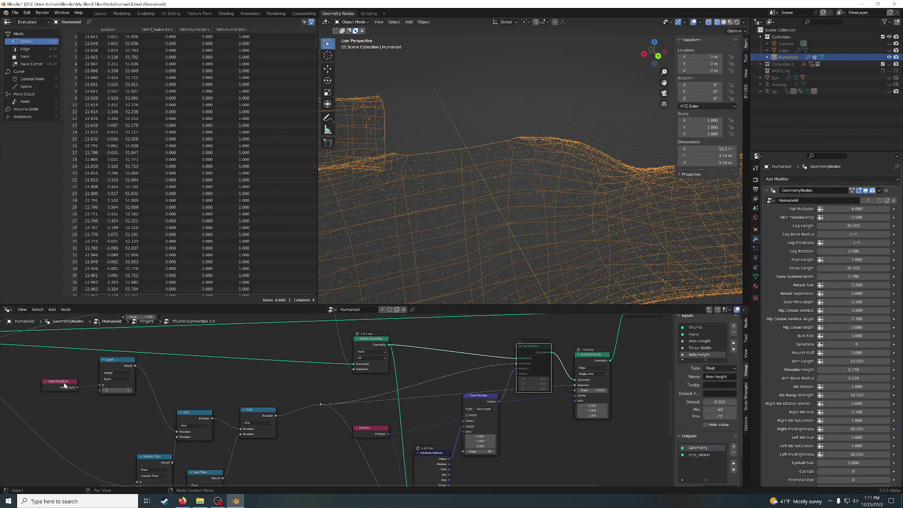
{"action": "mouse_move", "coordinate": [340, 238]}
{"action": "middle_mouse_down"}
{"action": "mouse_move", "coordinate": [352, 246]}
{"action": "mouse_move", "coordinate": [344, 244]}
{"action": "middle_mouse_up"}
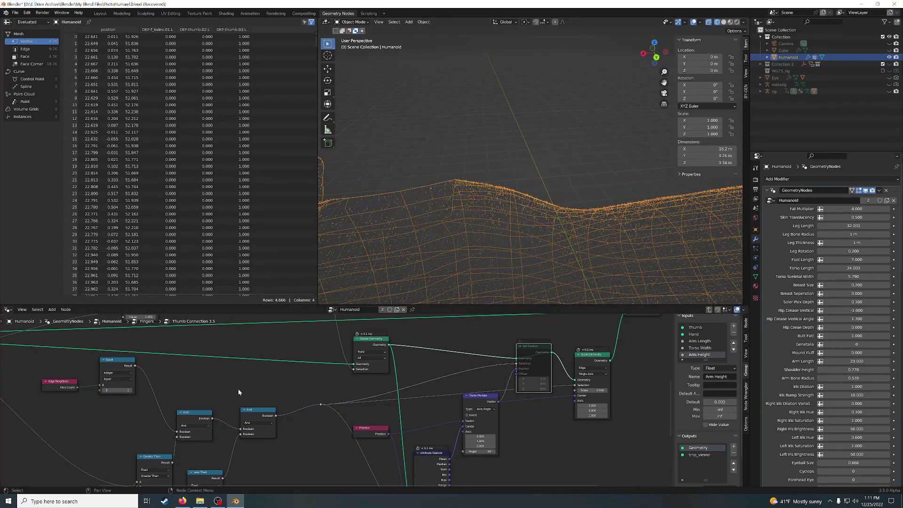
Re-enable Set Position, undo to restore Vertex Neighbors and Less Than, and bypass Scale Elements
{"action": "key", "text": "m"}
{"action": "key", "text": "ctrl+z"}
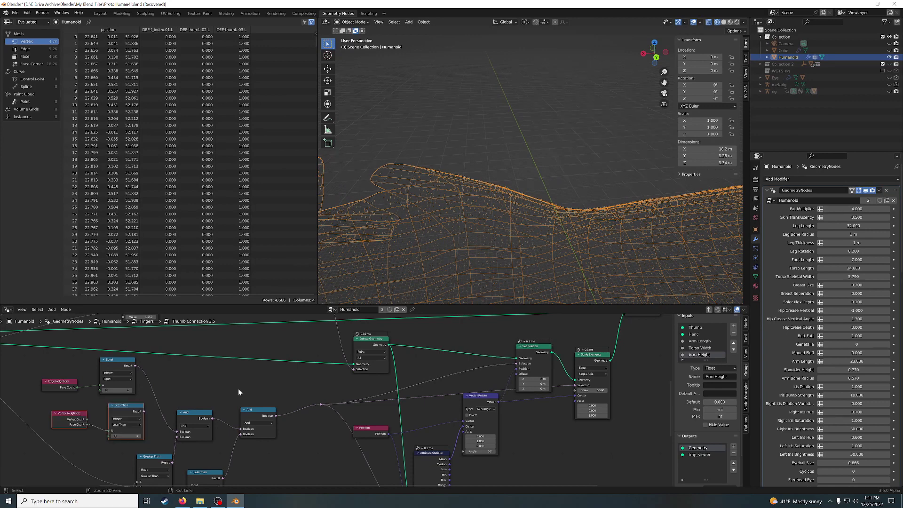
{"action": "key", "text": "ctrl+z"}
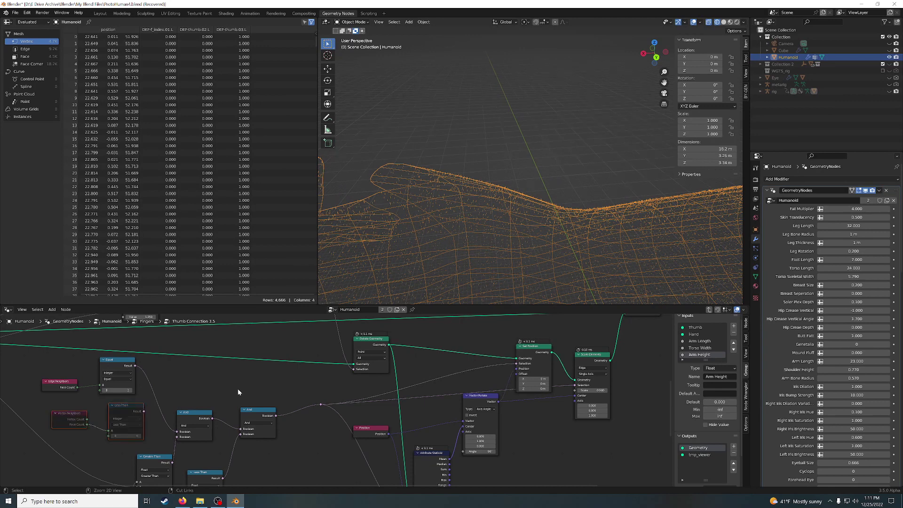
{"action": "key", "text": "ctrl+z"}
{"action": "key", "text": "ctrl+z"}
{"action": "key", "text": "ctrl+z"}
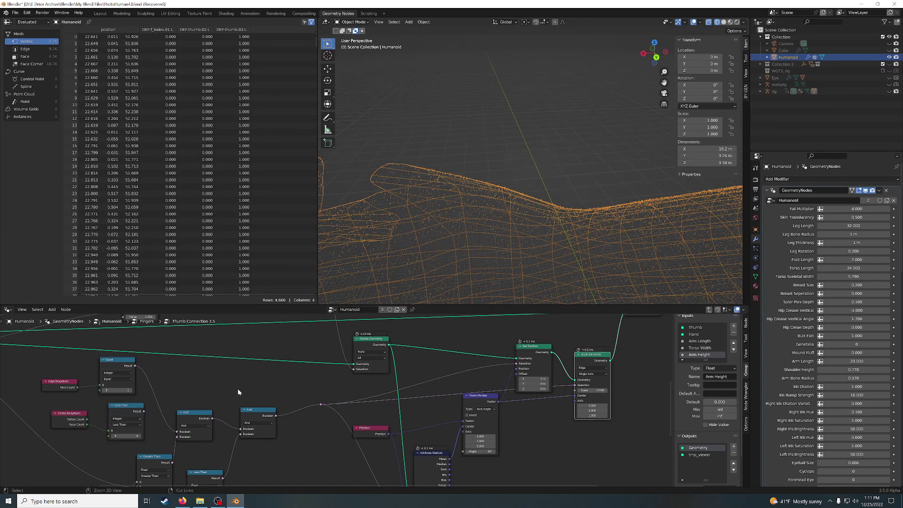
{"action": "key", "text": "ctrl+z"}
{"action": "key", "text": "m"}
{"action": "key", "text": "ctrl+z"}
{"action": "key", "text": "ctrl+shift+z"}
{"action": "key", "text": "ctrl+z"}
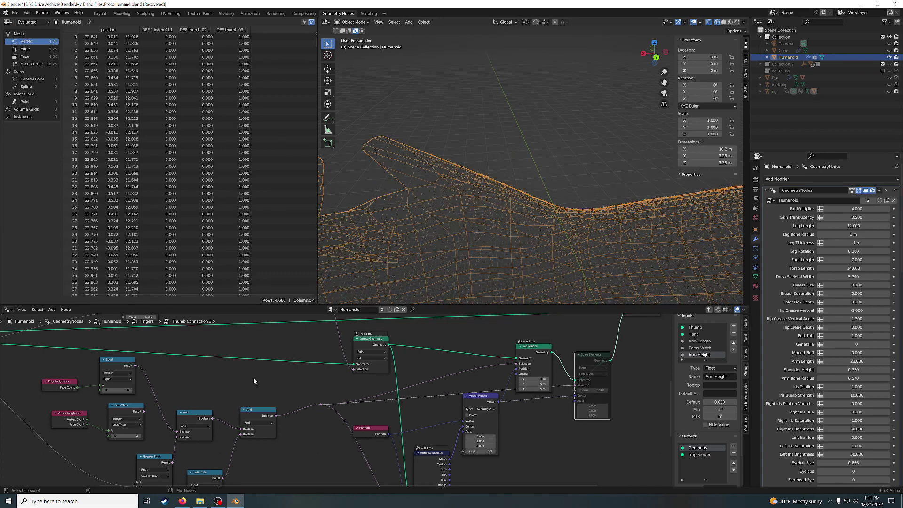
Link the Less Than Result into the And node, bypass Scale Elements, and inspect the hand
{"action": "key", "text": "ctrl+shift+z"}
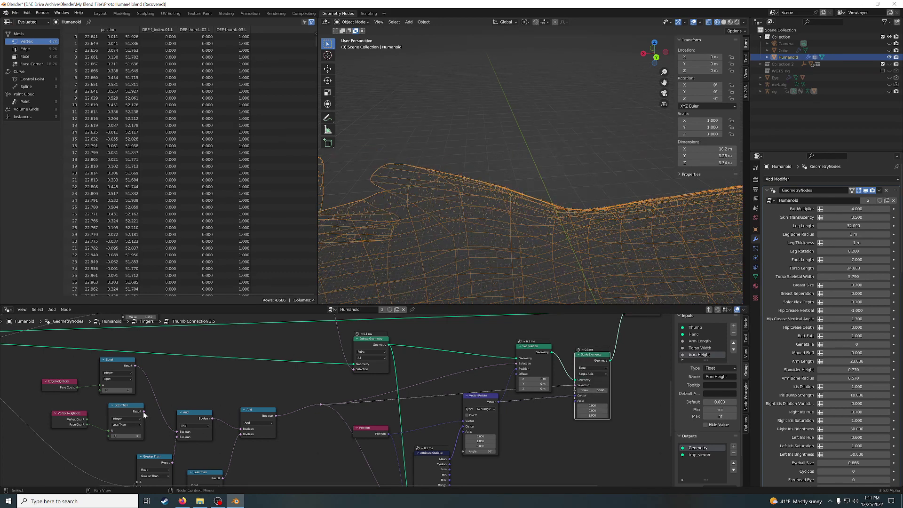
{"action": "left_click_drag", "start_coordinate": [144, 411], "coordinate": [179, 435]}
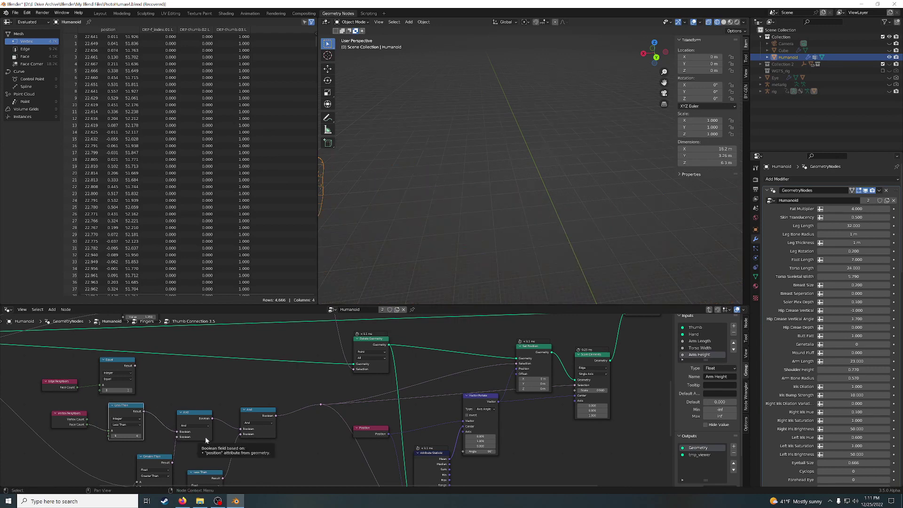
{"action": "left_click", "coordinate": [585, 359]}
{"action": "key", "text": "m"}
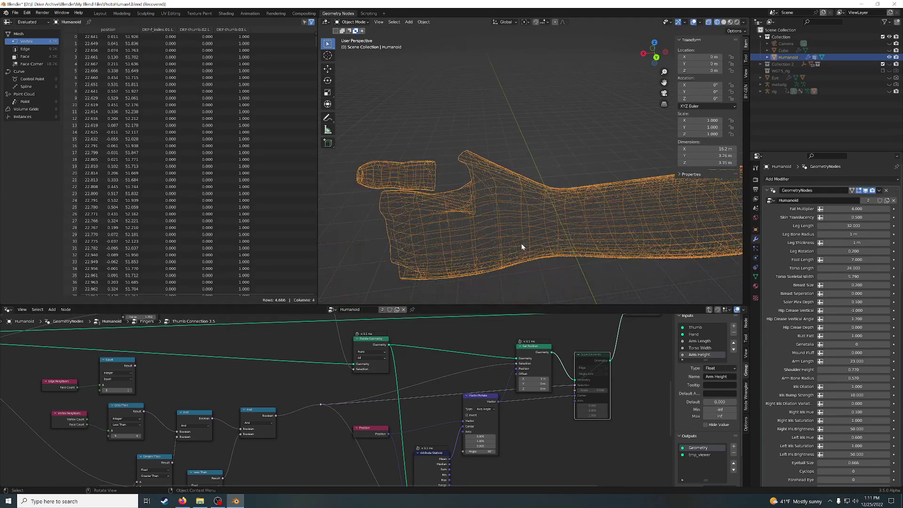
{"action": "mouse_move", "coordinate": [521, 244]}
{"action": "middle_mouse_down"}
{"action": "mouse_move", "coordinate": [512, 217]}
{"action": "mouse_move", "coordinate": [448, 214]}
{"action": "middle_mouse_up"}
{"action": "scroll", "coordinate": [476, 194], "scroll_direction": "up", "scroll_amount": 2}
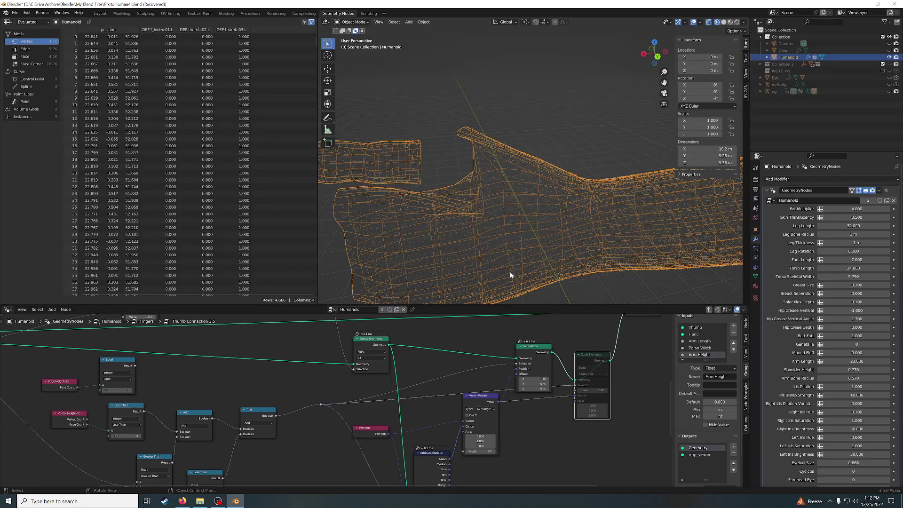
{"action": "scroll", "coordinate": [509, 274], "scroll_direction": "up", "scroll_amount": 3}
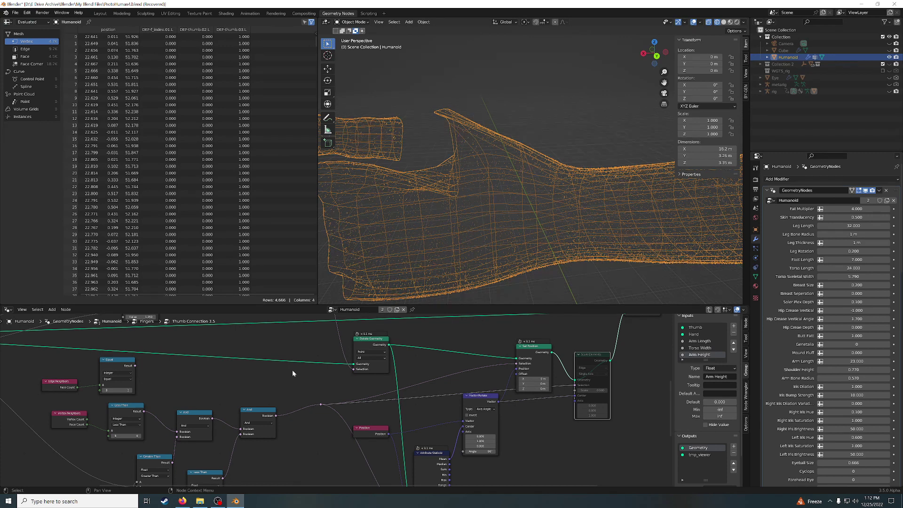
{"action": "middle_click_drag", "start_coordinate": [184, 382], "coordinate": [291, 357]}
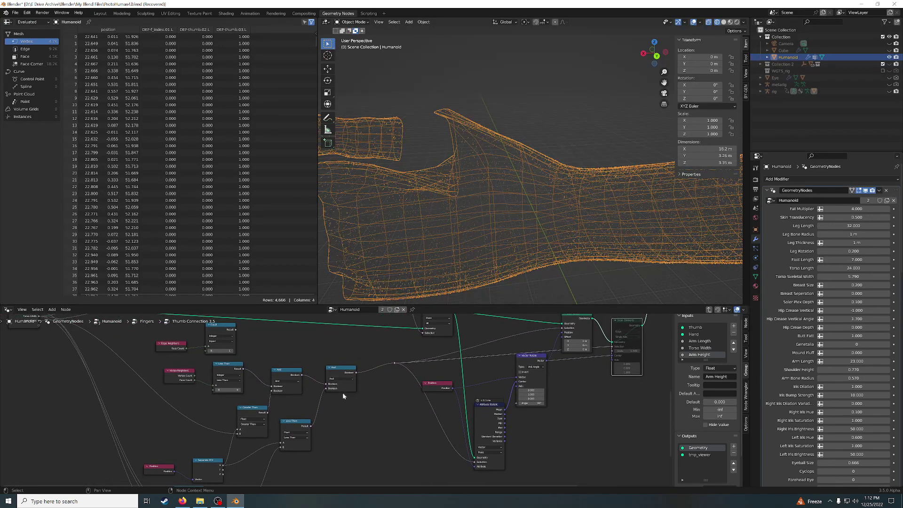
Move Edge Neighbors and Equal aside and duplicate the two And nodes lower right
{"action": "left_click", "coordinate": [179, 343]}
{"action": "left_click", "coordinate": [216, 349], "text": "shift"}
{"action": "left_click_drag", "start_coordinate": [220, 331], "coordinate": [324, 384]}
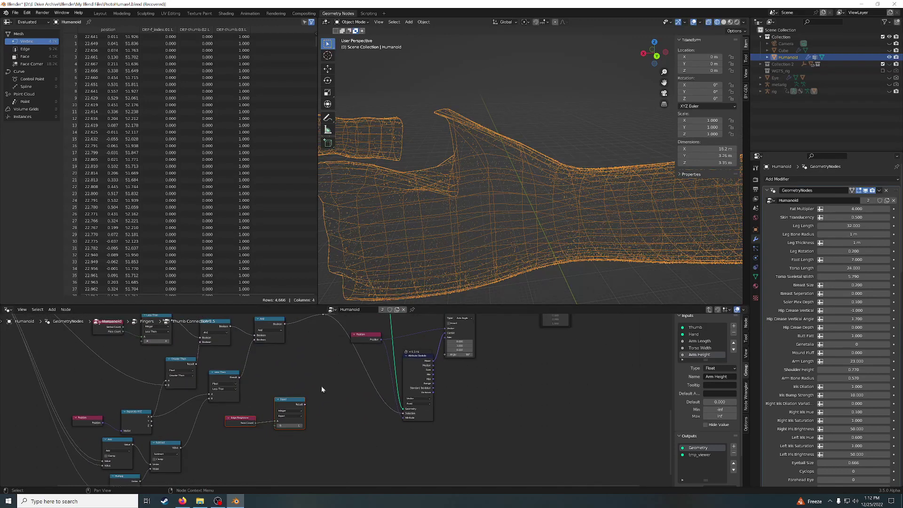
{"action": "scroll", "coordinate": [282, 381], "scroll_direction": "up", "scroll_amount": 2, "text": "shift"}
{"action": "left_click", "coordinate": [216, 356]}
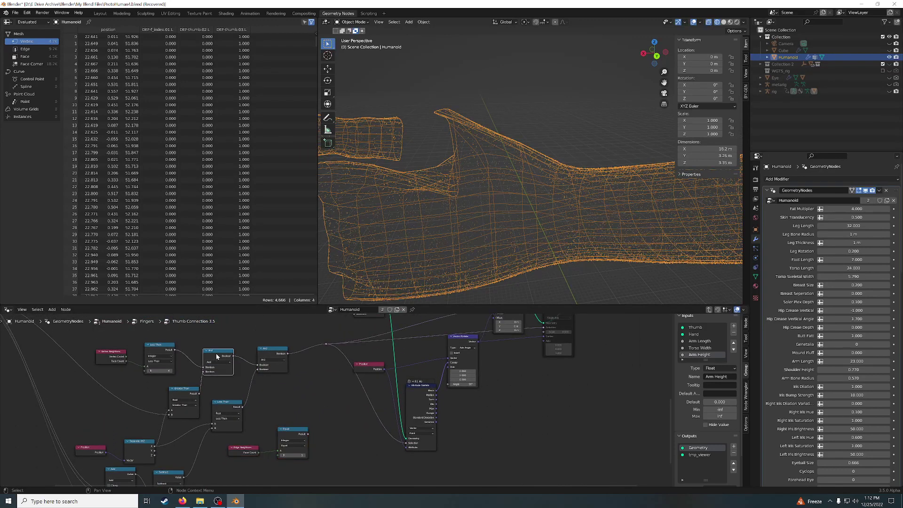
{"action": "left_click", "coordinate": [269, 351], "text": "shift"}
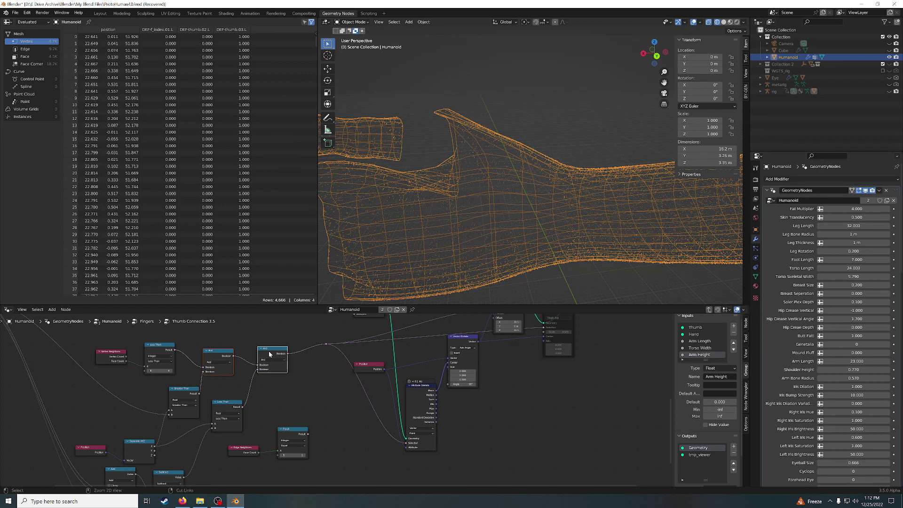
{"action": "key", "text": "shift+d"}
{"action": "left_click", "coordinate": [380, 458]}
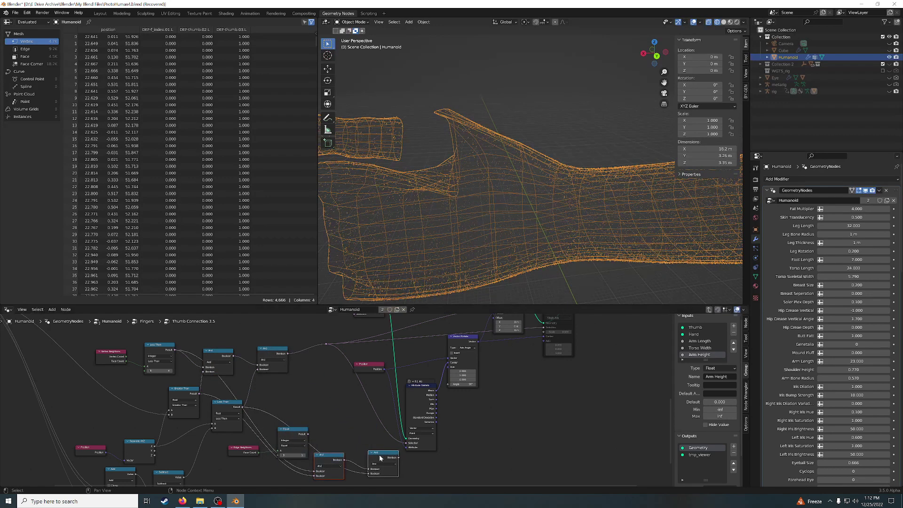
Place the Equal and Edge Neighbors nodes below the Less Than node
{"action": "scroll", "coordinate": [318, 399], "scroll_direction": "up", "scroll_amount": 2}
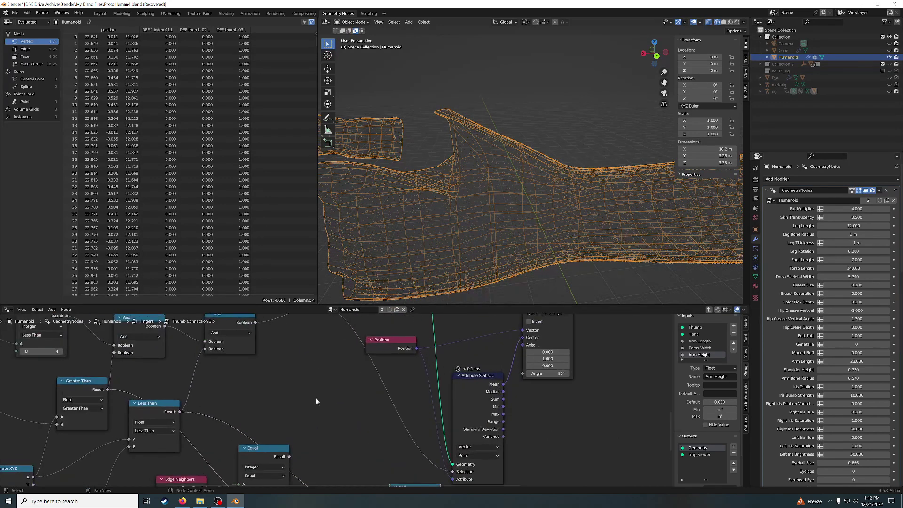
{"action": "scroll", "coordinate": [316, 401], "scroll_direction": "down", "scroll_amount": 1}
{"action": "middle_click_drag", "start_coordinate": [334, 423], "coordinate": [368, 336]}
{"action": "left_click", "coordinate": [244, 376]}
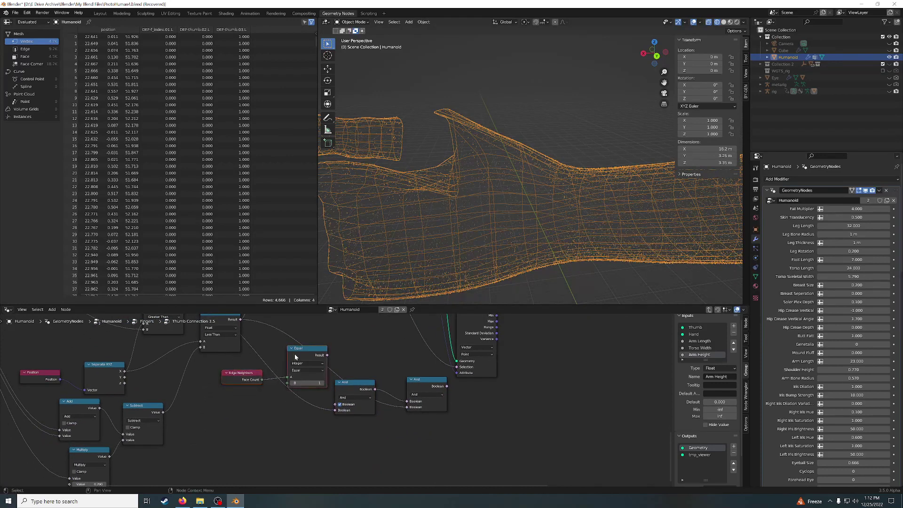
{"action": "mouse_move", "coordinate": [295, 357]}
{"action": "left_mouse_down"}
{"action": "mouse_move", "coordinate": [302, 429]}
{"action": "mouse_move", "coordinate": [335, 404]}
{"action": "left_mouse_up"}
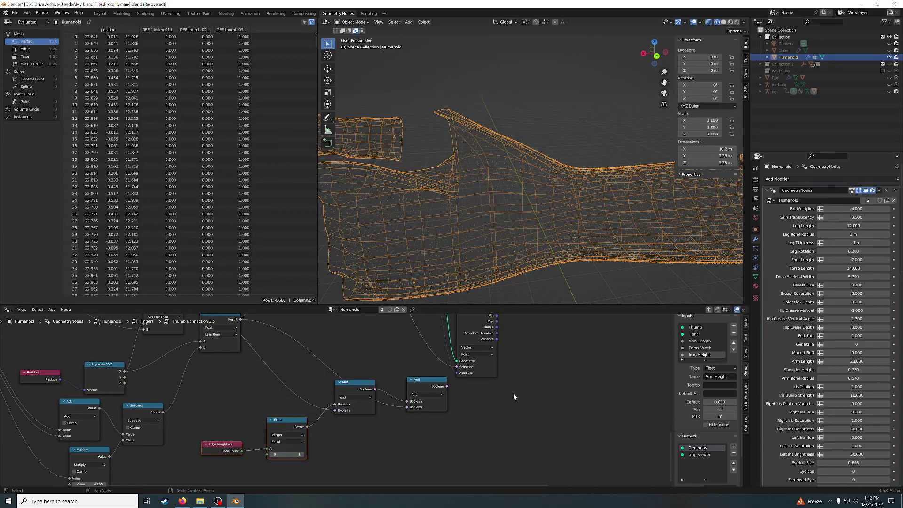
Route the combined And result into the statistics Selection input and unmute Scale Elements
{"action": "middle_click_drag", "start_coordinate": [513, 393], "coordinate": [422, 425]}
{"action": "scroll", "coordinate": [409, 428], "scroll_direction": "down", "scroll_amount": 2}
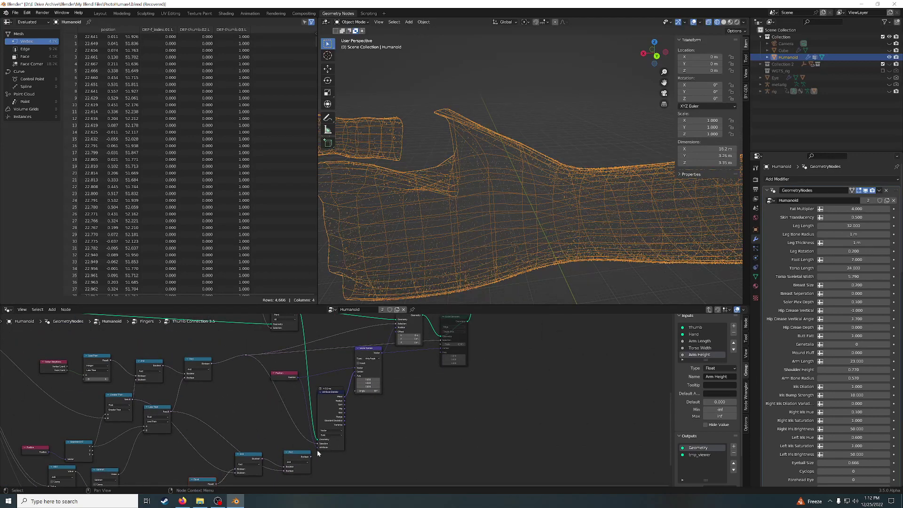
{"action": "left_click_drag", "start_coordinate": [311, 457], "coordinate": [440, 344]}
{"action": "middle_click_drag", "start_coordinate": [502, 342], "coordinate": [465, 395]}
{"action": "left_click", "coordinate": [411, 374]}
{"action": "key", "text": "m"}
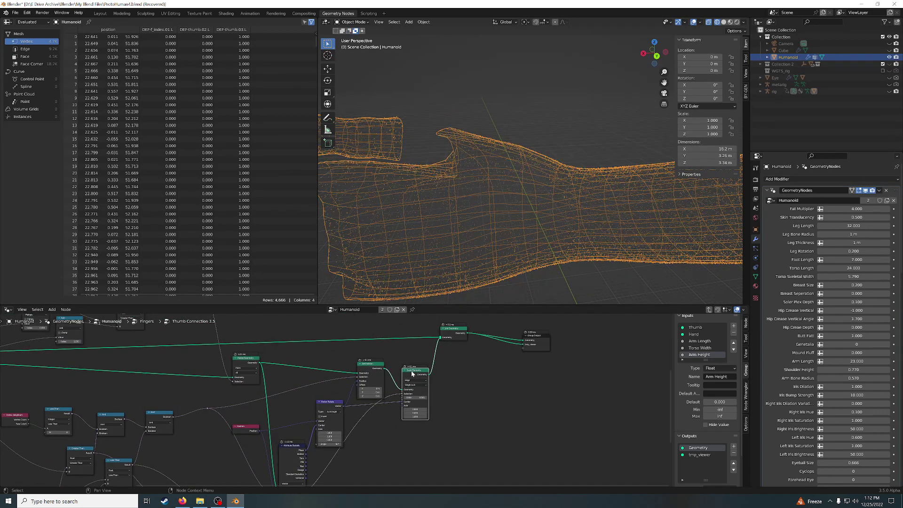
Orbit the viewport around the thumb joint to inspect it from several sides
{"action": "middle_click_drag", "start_coordinate": [504, 198], "coordinate": [518, 196]}
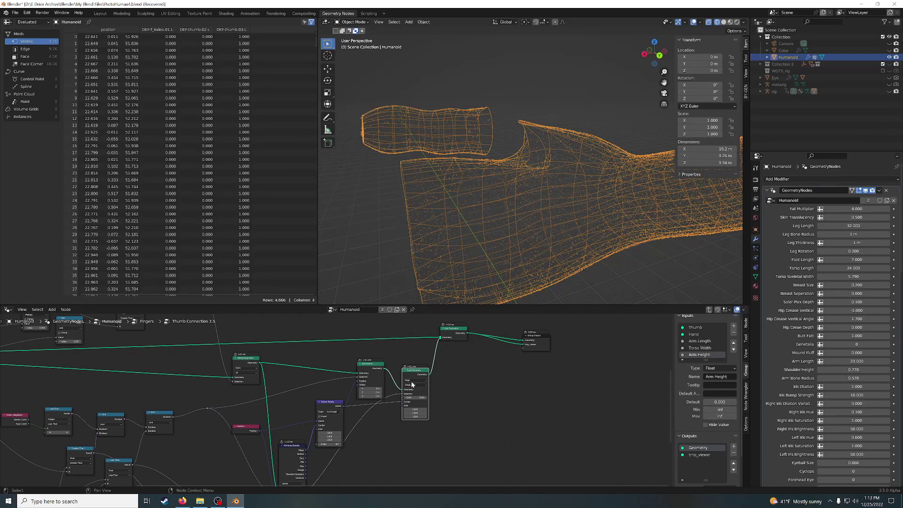
{"action": "scroll", "coordinate": [414, 372], "scroll_direction": "left", "scroll_amount": 5, "text": "ctrl"}
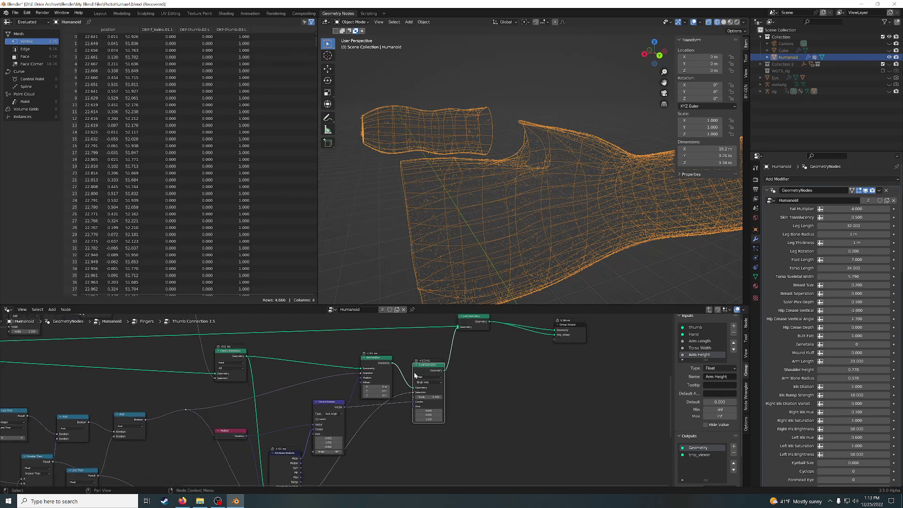
{"action": "scroll", "coordinate": [307, 450], "scroll_direction": "down", "scroll_amount": 5, "text": "shift"}
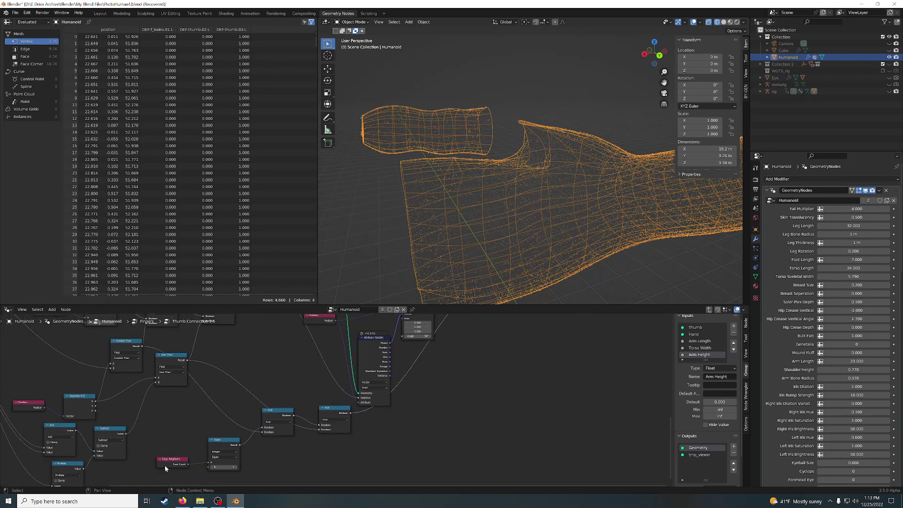
{"action": "scroll", "coordinate": [165, 461], "scroll_direction": "up", "scroll_amount": 6, "text": "shift"}
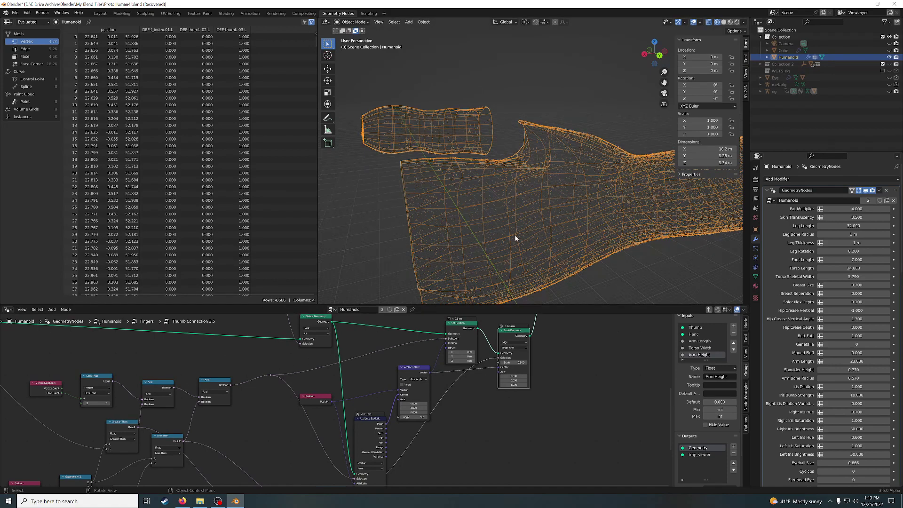
{"action": "mouse_move", "coordinate": [515, 236]}
{"action": "middle_mouse_down"}
{"action": "mouse_move", "coordinate": [567, 212]}
{"action": "mouse_move", "coordinate": [563, 231]}
{"action": "middle_mouse_up"}
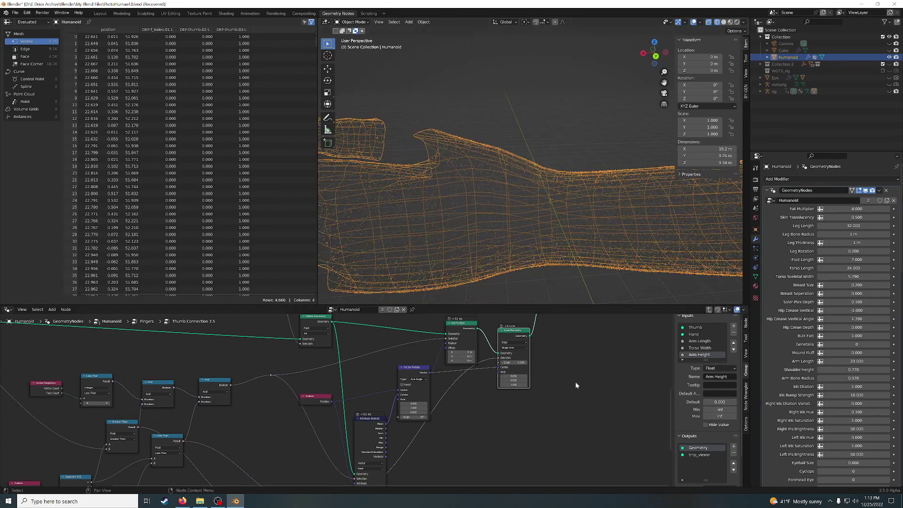
Move the Group Output node further right in the node editor
{"action": "middle_click_drag", "start_coordinate": [585, 358], "coordinate": [447, 399]}
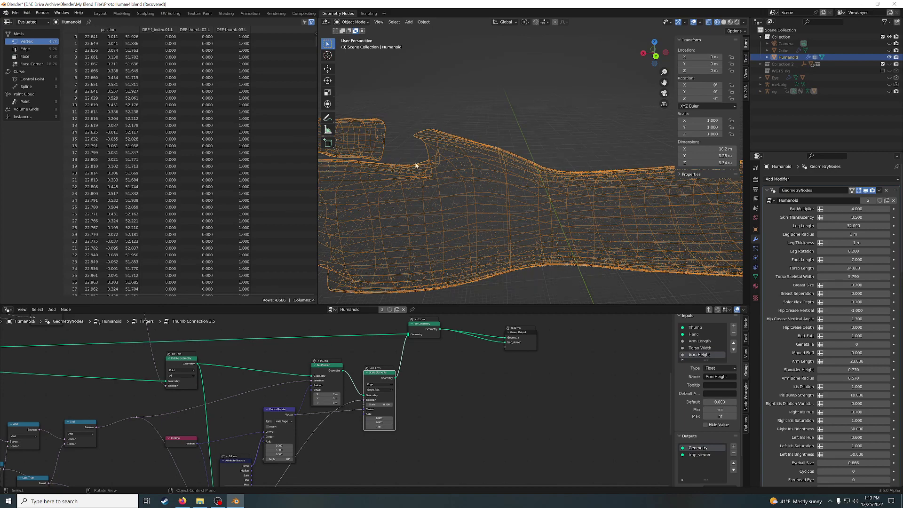
{"action": "middle_click_drag", "start_coordinate": [414, 165], "coordinate": [457, 182]}
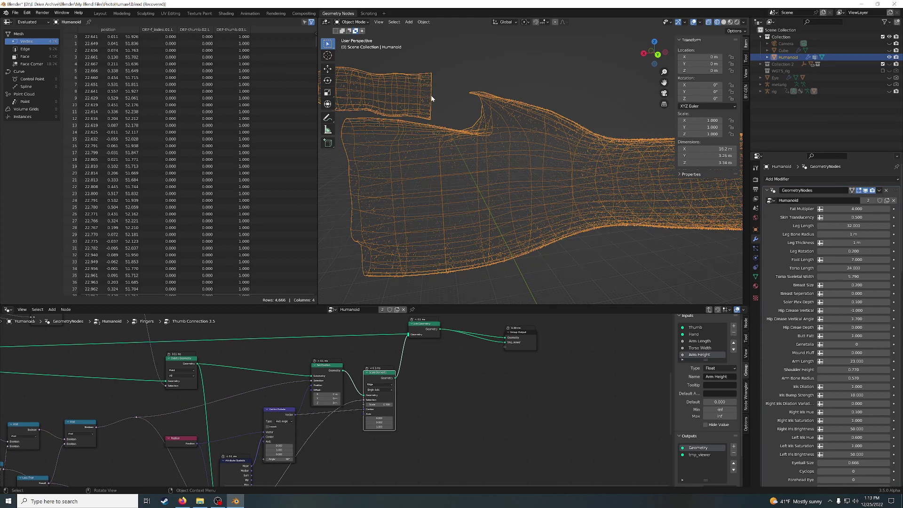
{"action": "middle_click_drag", "start_coordinate": [518, 357], "coordinate": [424, 388]}
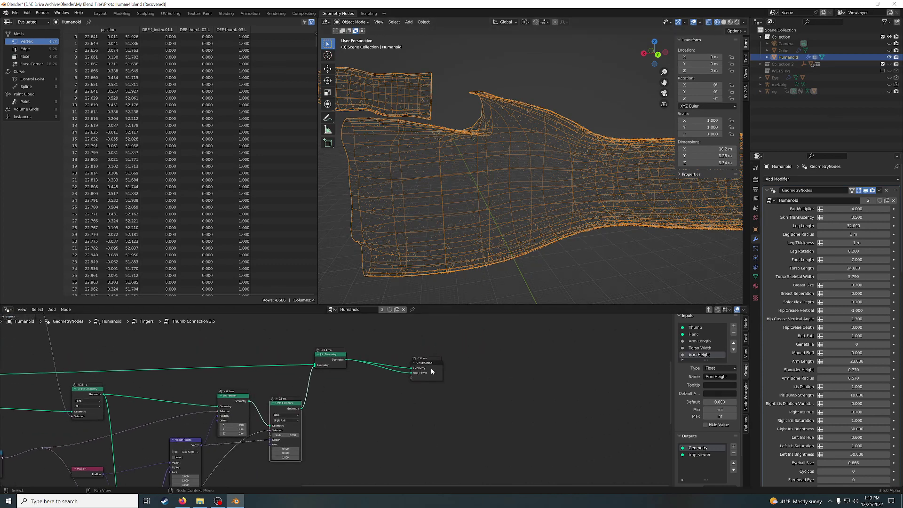
{"action": "left_click_drag", "start_coordinate": [448, 367], "coordinate": [603, 371]}
Move Join Geometry closer to the output and shift the Position node slightly left
{"action": "left_click_drag", "start_coordinate": [329, 361], "coordinate": [463, 362]}
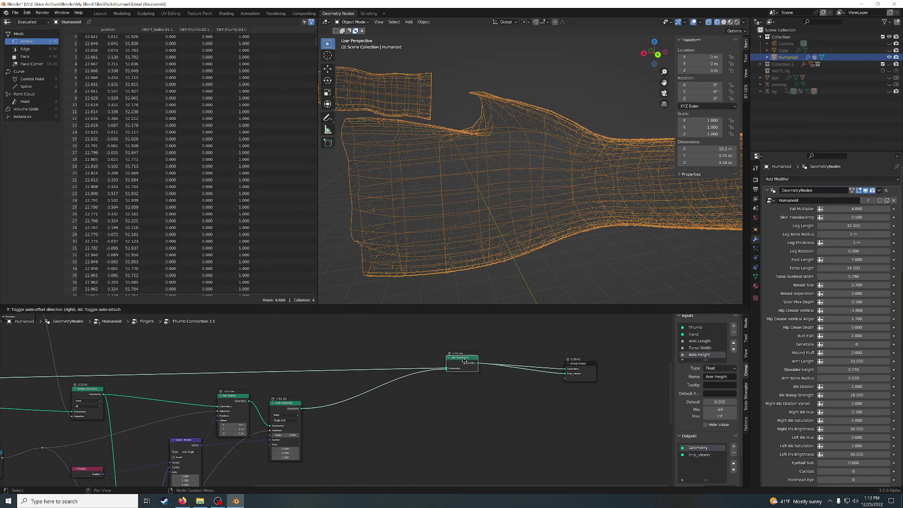
{"action": "middle_click_drag", "start_coordinate": [381, 423], "coordinate": [392, 395]}
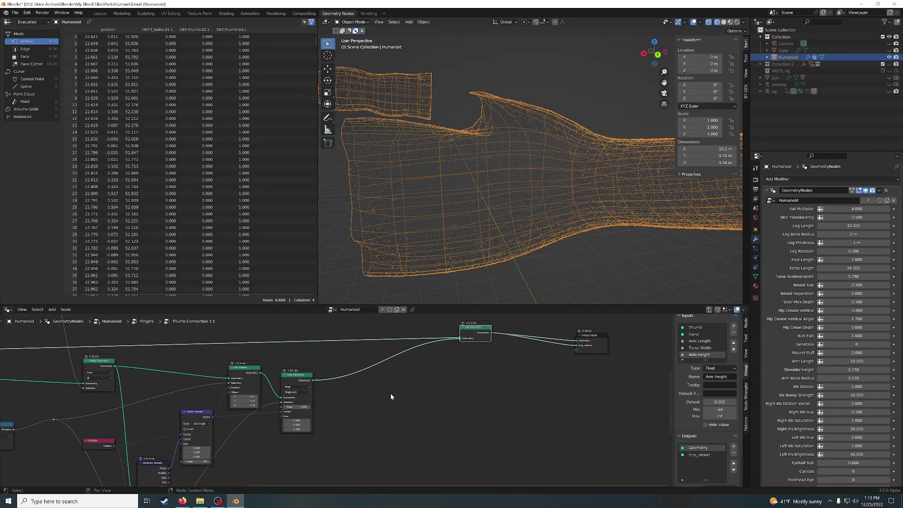
{"action": "middle_click_drag", "start_coordinate": [240, 395], "coordinate": [367, 377]}
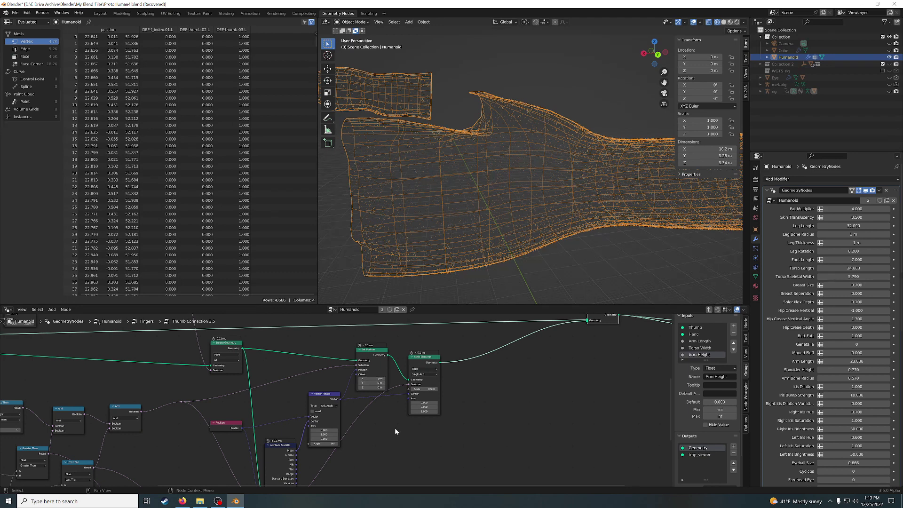
{"action": "middle_click_drag", "start_coordinate": [395, 431], "coordinate": [451, 404]}
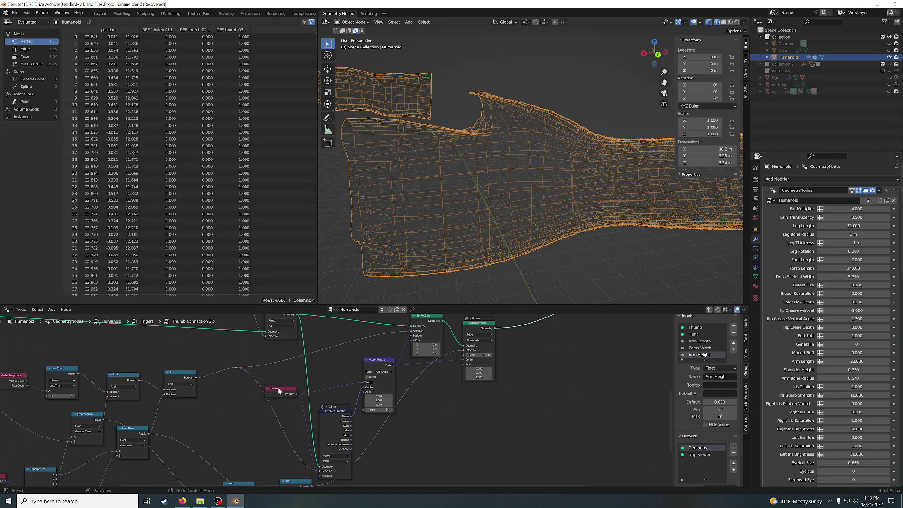
{"action": "left_click_drag", "start_coordinate": [279, 390], "coordinate": [248, 394]}
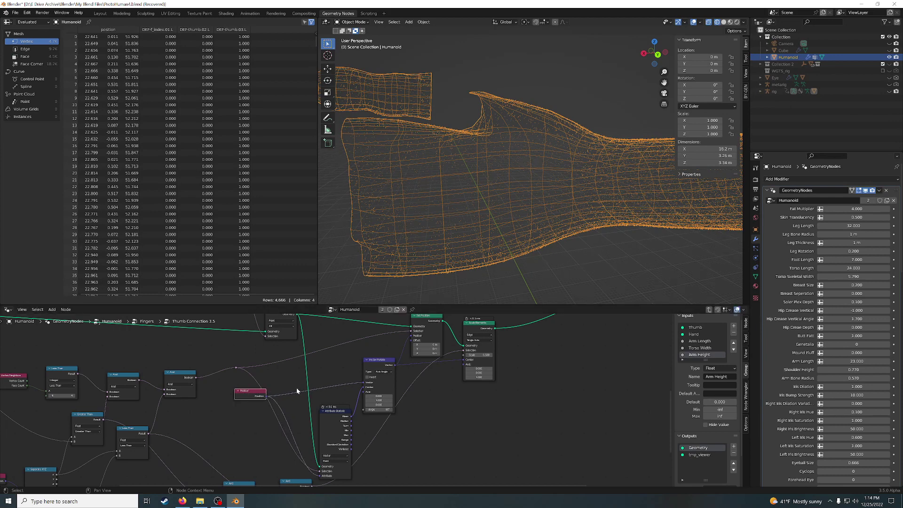
Move Attribute Statistic up and left and drag a new link from its Mean output
{"action": "scroll", "coordinate": [334, 399], "scroll_direction": "up", "scroll_amount": 1}
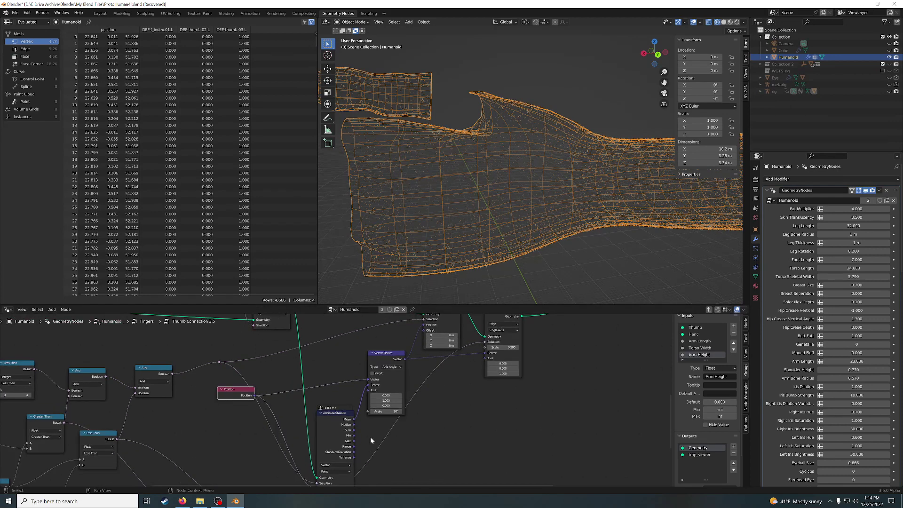
{"action": "middle_click_drag", "start_coordinate": [370, 437], "coordinate": [344, 401]}
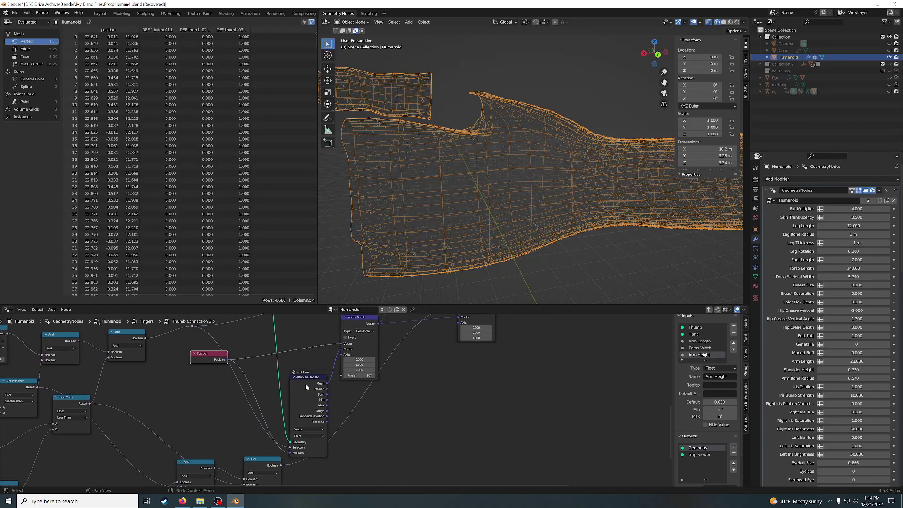
{"action": "left_click_drag", "start_coordinate": [306, 384], "coordinate": [293, 365]}
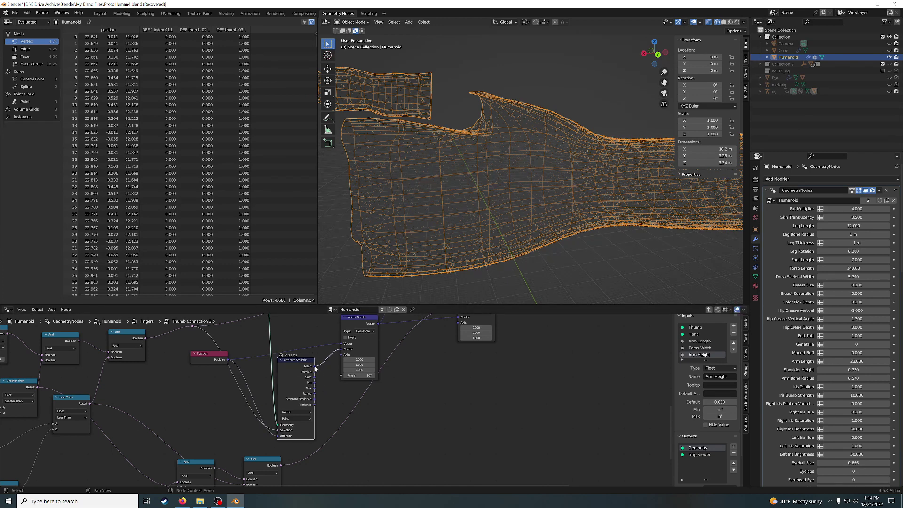
{"action": "left_click_drag", "start_coordinate": [314, 368], "coordinate": [338, 395]}
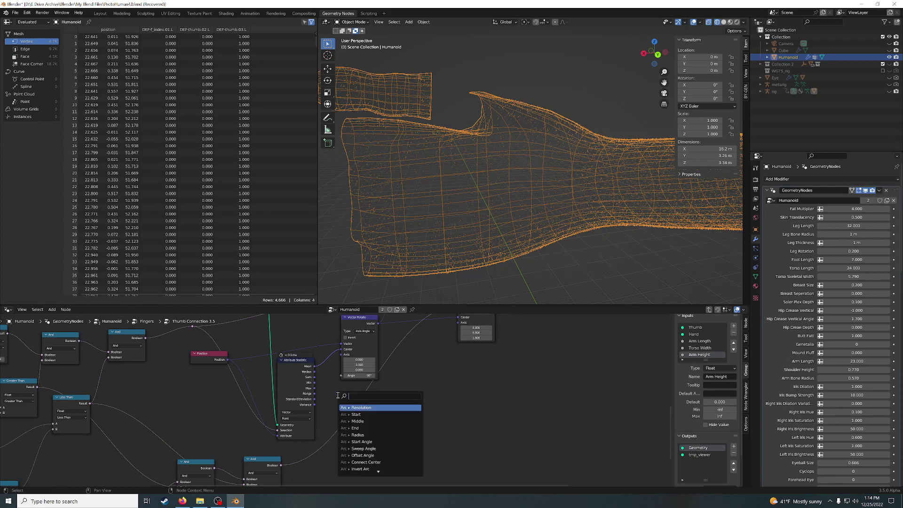
Add a Separate XYZ node linked from the Mean output using the 'sep' search
{"action": "type", "text": "sep"}
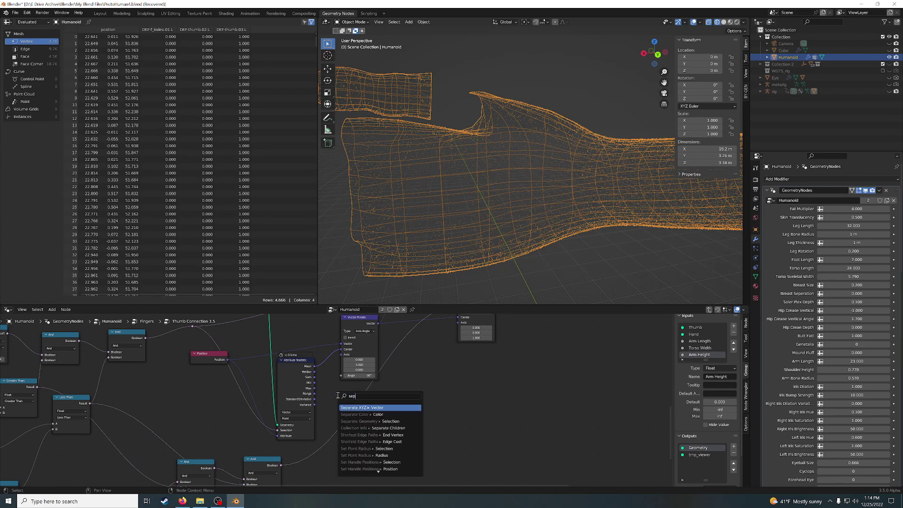
{"action": "key", "text": "Return"}
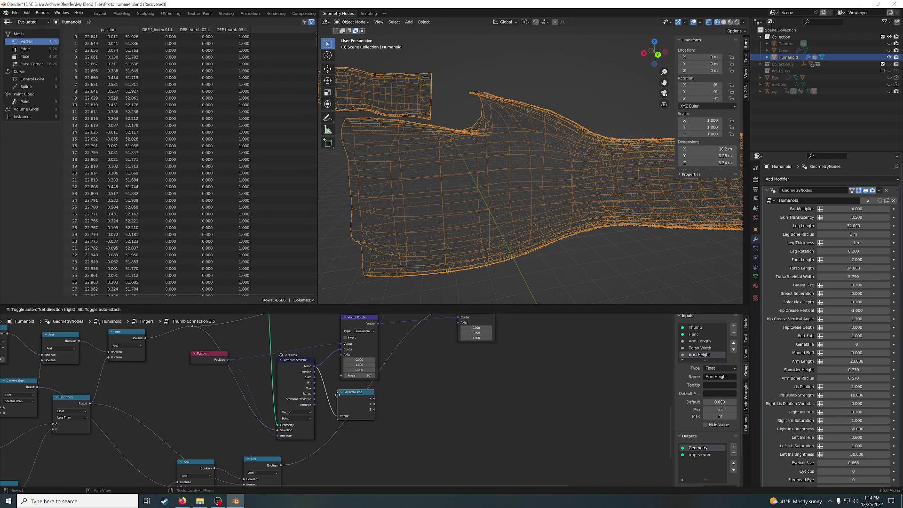
{"action": "left_click", "coordinate": [370, 410]}
{"action": "middle_click_drag", "start_coordinate": [409, 419], "coordinate": [395, 436]}
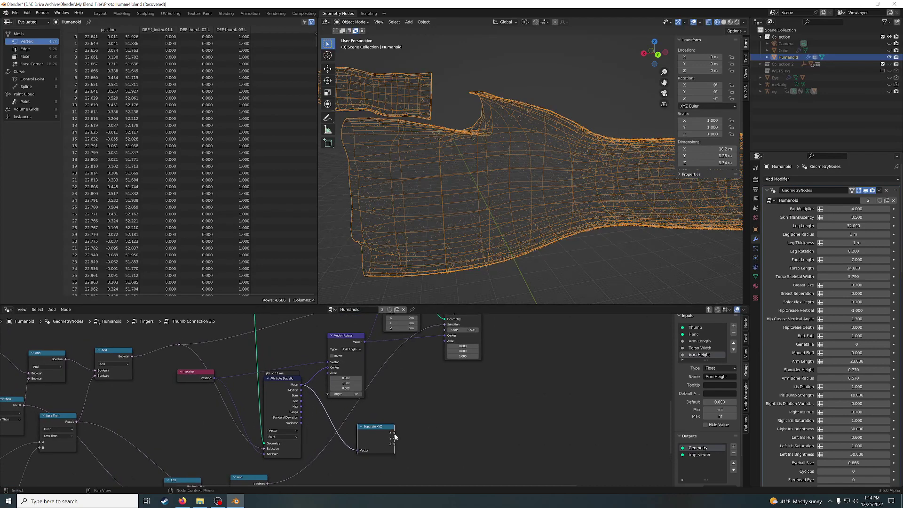
{"action": "left_click_drag", "start_coordinate": [395, 433], "coordinate": [430, 420]}
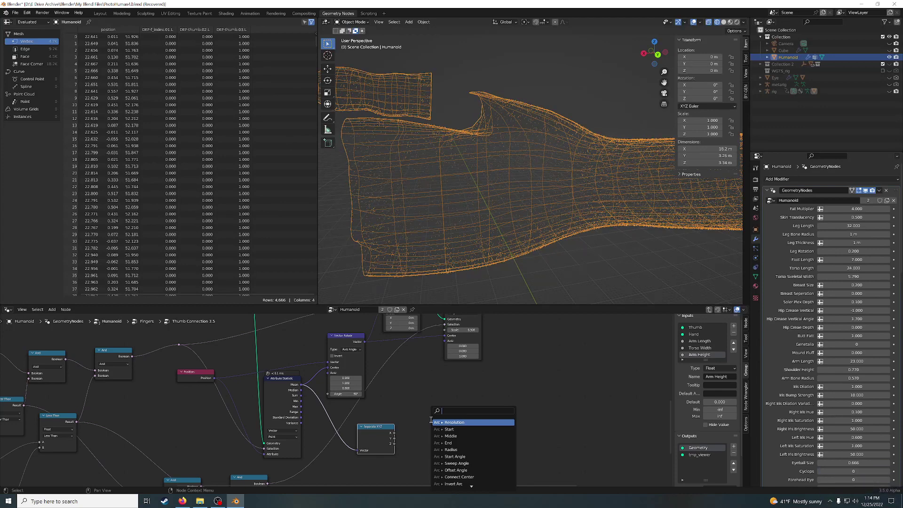
Pan the node editor and orbit the arm to inspect the thumb join
{"action": "scroll", "coordinate": [419, 385], "scroll_direction": "down", "scroll_amount": 2}
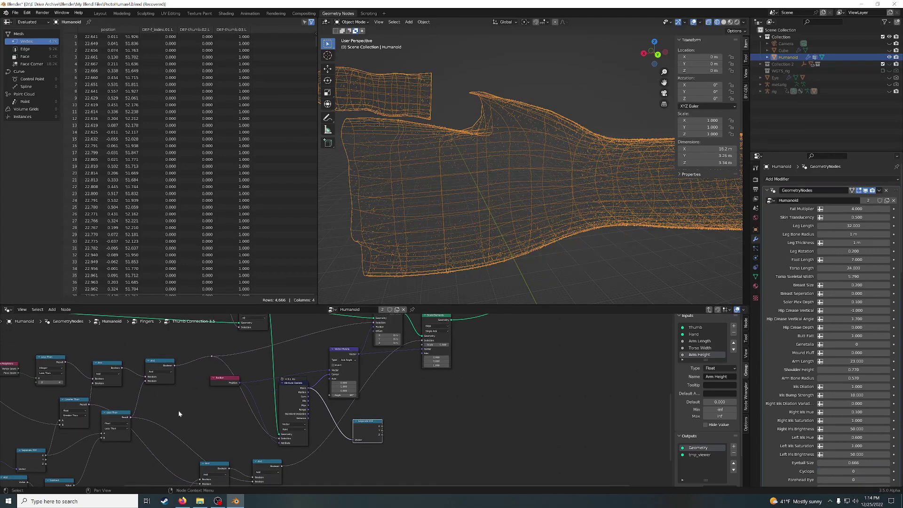
{"action": "middle_click_drag", "start_coordinate": [179, 411], "coordinate": [420, 436]}
{"action": "middle_click_drag", "start_coordinate": [224, 364], "coordinate": [113, 399]}
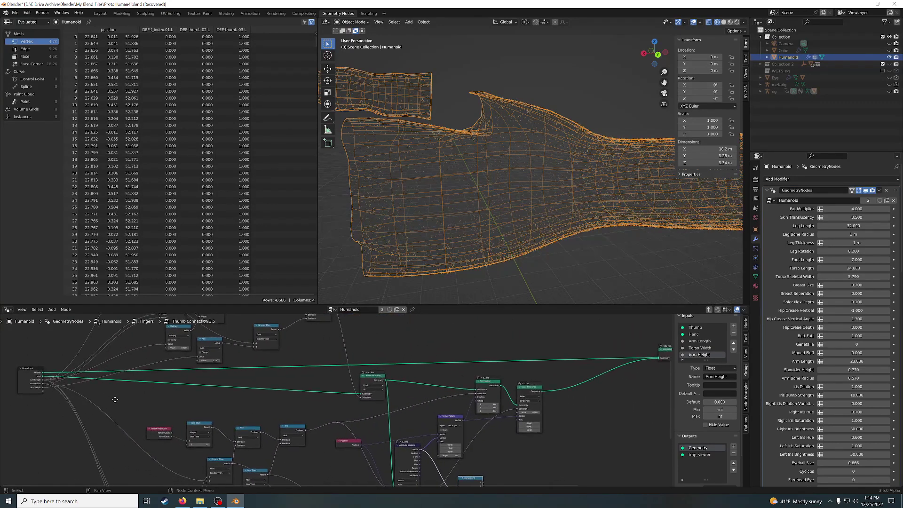
{"action": "middle_click_drag", "start_coordinate": [376, 232], "coordinate": [405, 230]}
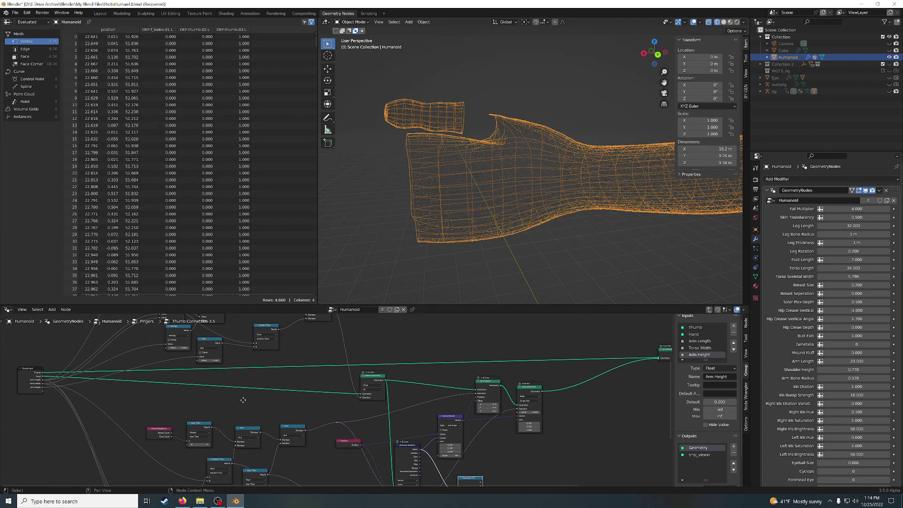
Move the Attribute Statistic and Position nodes further right
{"action": "middle_click_drag", "start_coordinate": [241, 400], "coordinate": [146, 369]}
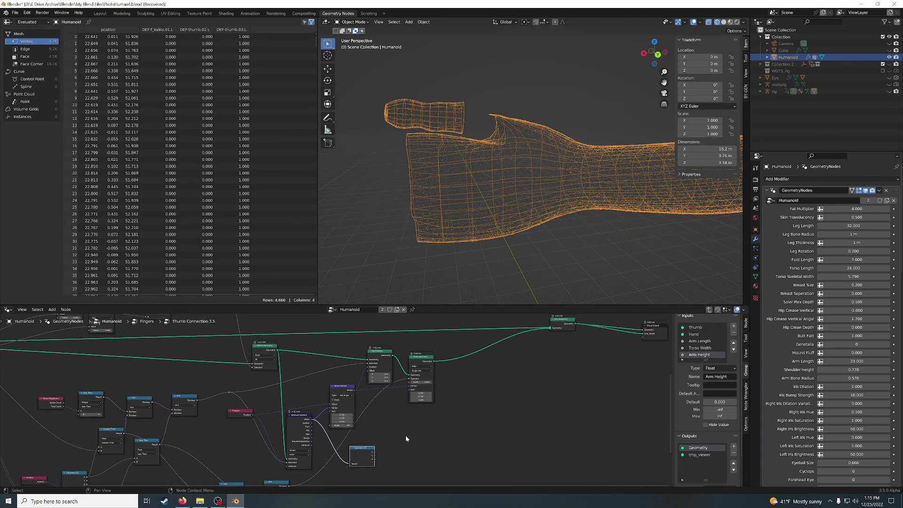
{"action": "middle_click_drag", "start_coordinate": [406, 436], "coordinate": [426, 416]}
{"action": "left_click", "coordinate": [314, 400]}
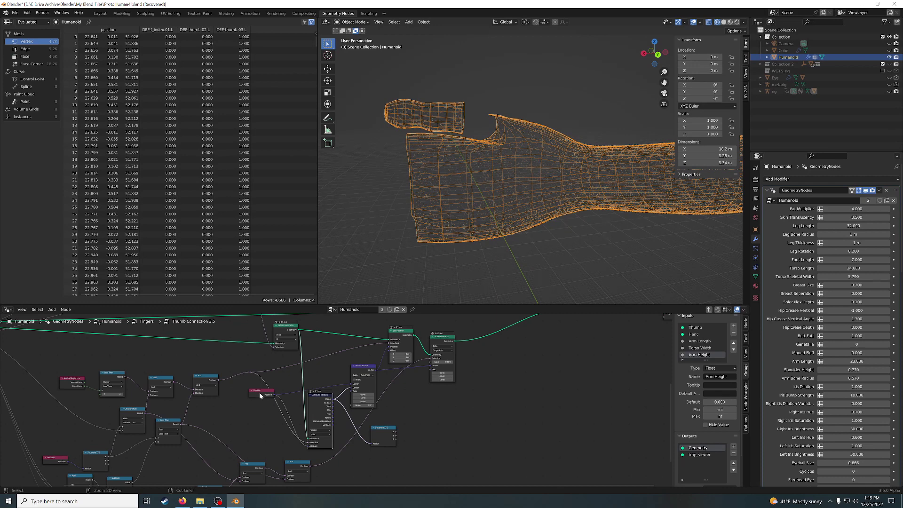
{"action": "left_click", "coordinate": [315, 402]}
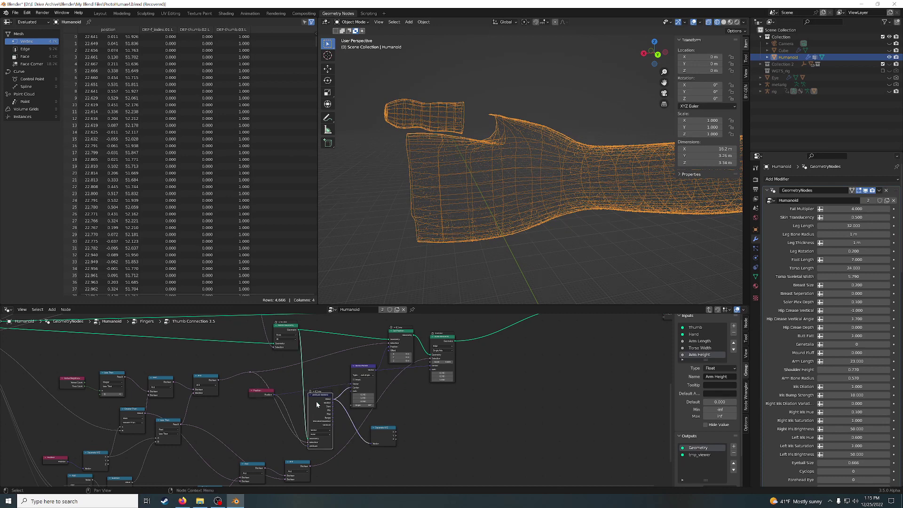
{"action": "left_click", "coordinate": [256, 392], "text": "shift"}
{"action": "key", "text": "g"}
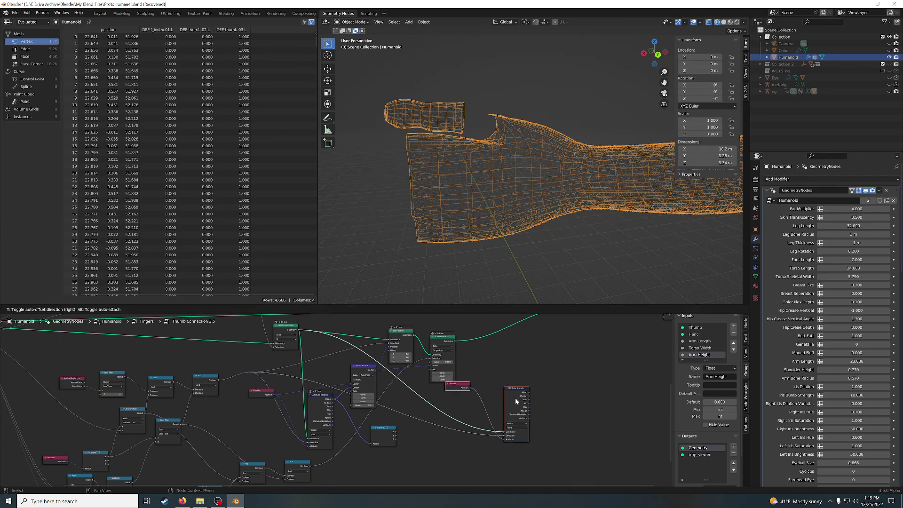
{"action": "left_click", "coordinate": [515, 399]}
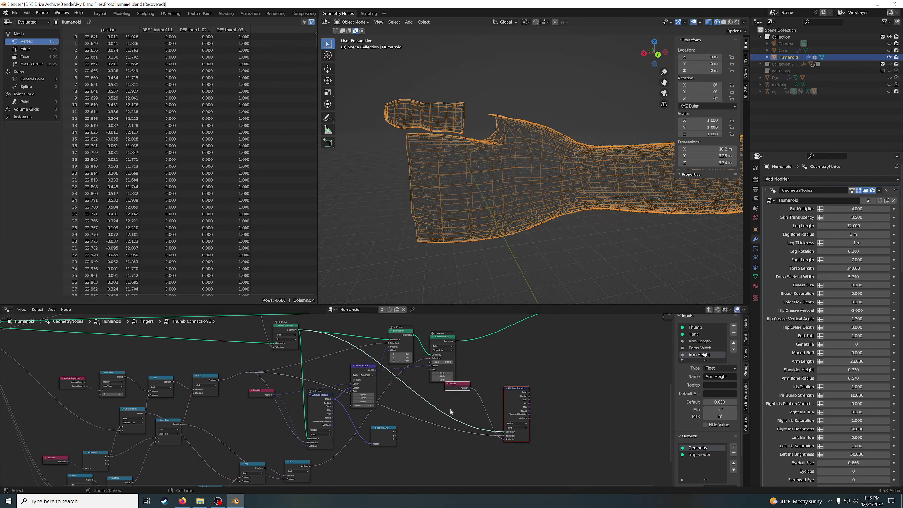
Replace the Delete Geometry link into Attribute Statistic with a branch of the main geometry line
{"action": "right_click_drag", "start_coordinate": [453, 407], "coordinate": [438, 439], "text": "ctrl"}
{"action": "middle_click_drag", "start_coordinate": [458, 439], "coordinate": [440, 463]}
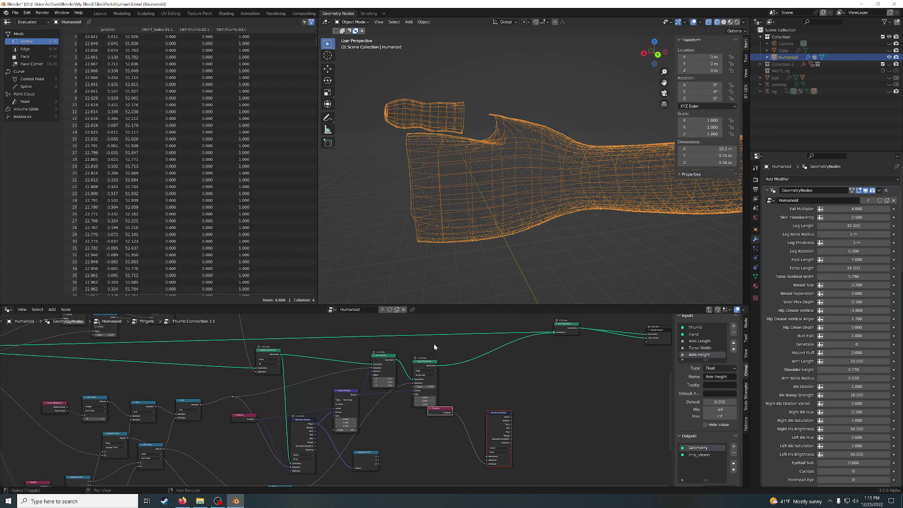
{"action": "right_click_drag", "start_coordinate": [434, 336], "coordinate": [439, 340], "text": "shift"}
{"action": "left_click_drag", "start_coordinate": [435, 334], "coordinate": [489, 457]}
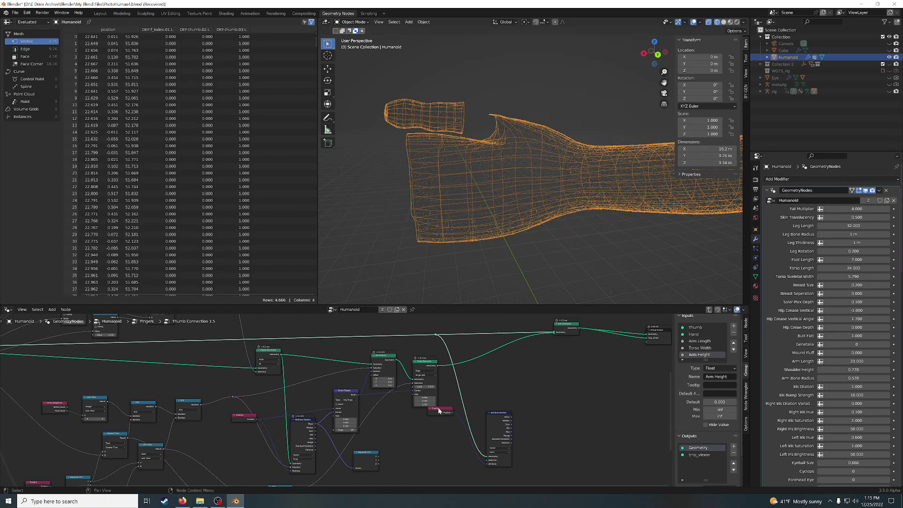
Reposition the Position and Attribute Statistic nodes down and to the left
{"action": "left_click_drag", "start_coordinate": [438, 411], "coordinate": [459, 461]}
{"action": "middle_click_drag", "start_coordinate": [522, 436], "coordinate": [517, 407]}
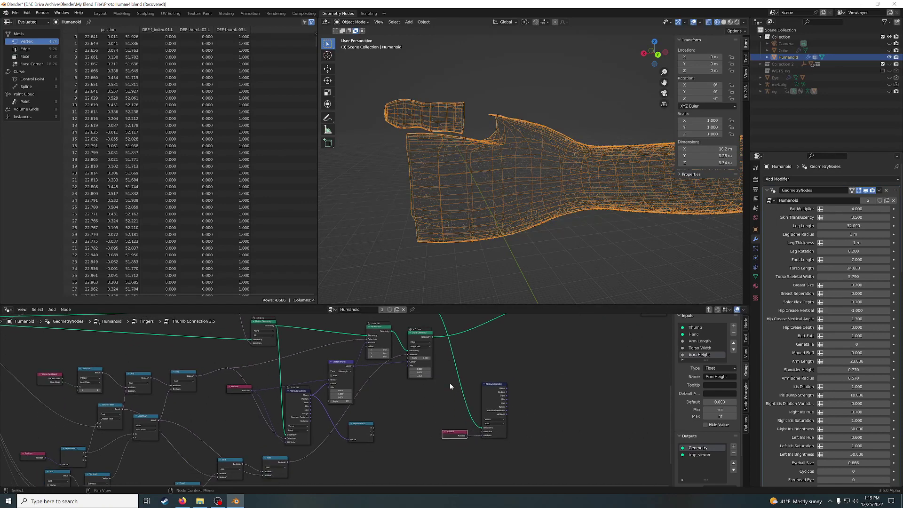
{"action": "left_click_drag", "start_coordinate": [450, 384], "coordinate": [511, 478]}
{"action": "left_click_drag", "start_coordinate": [489, 425], "coordinate": [347, 473]}
{"action": "middle_click_drag", "start_coordinate": [427, 443], "coordinate": [456, 386]}
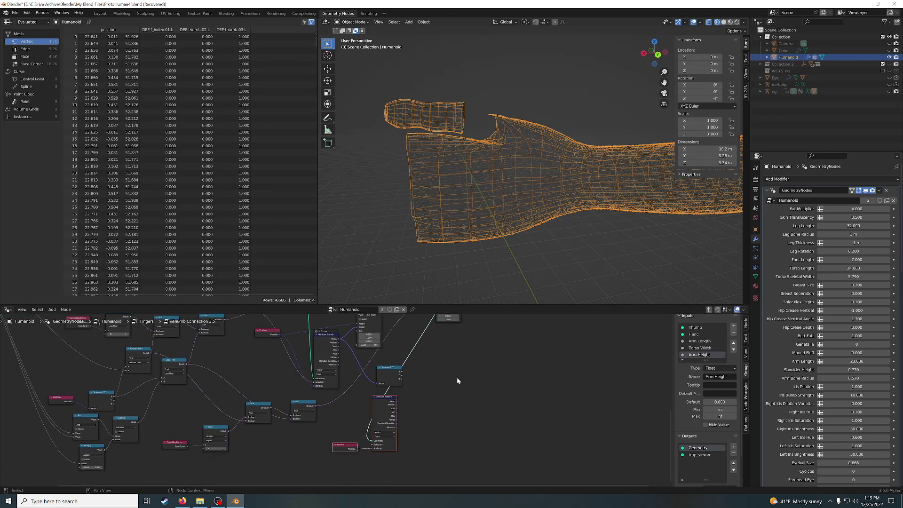
Duplicate Separate XYZ, feed the copy from Attribute Statistic, and arrange both copies
{"action": "left_click", "coordinate": [381, 369]}
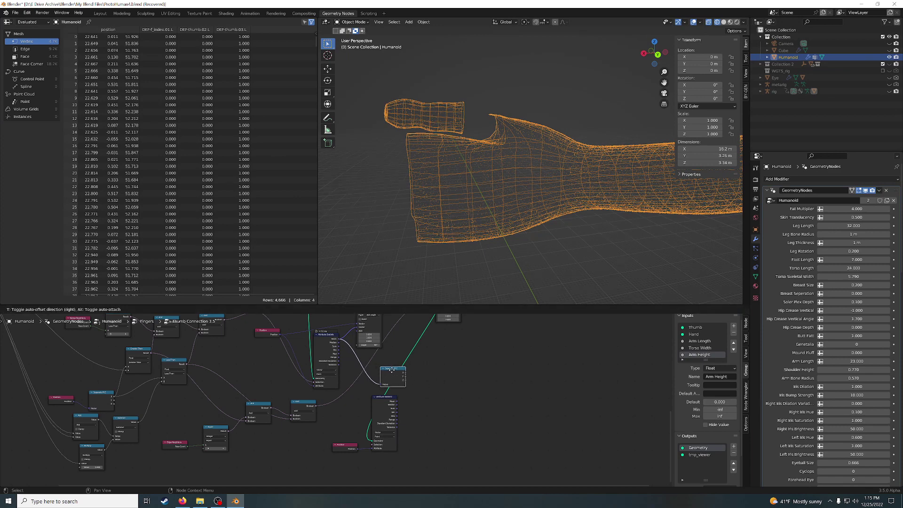
{"action": "key", "text": "shift+d"}
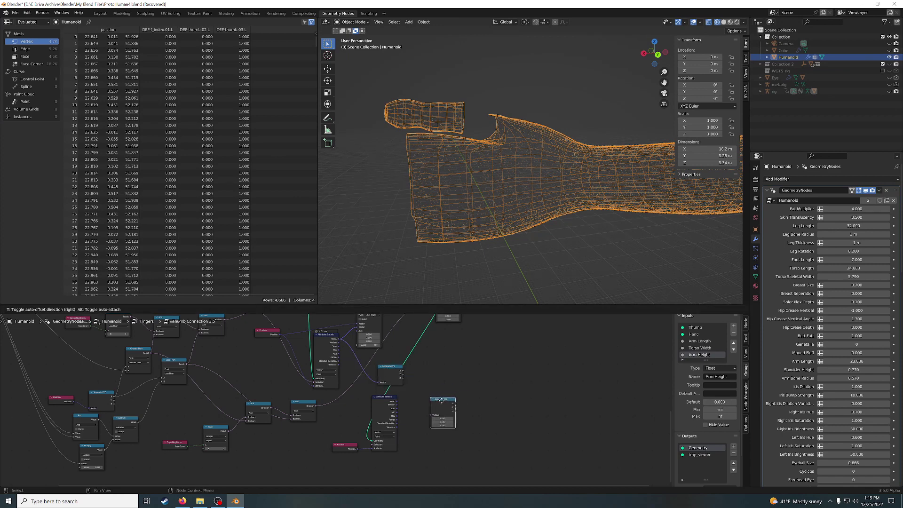
{"action": "left_click", "coordinate": [450, 404]}
{"action": "mouse_move", "coordinate": [396, 404]}
{"action": "left_mouse_down"}
{"action": "mouse_move", "coordinate": [431, 414]}
{"action": "mouse_move", "coordinate": [419, 394]}
{"action": "left_mouse_up"}
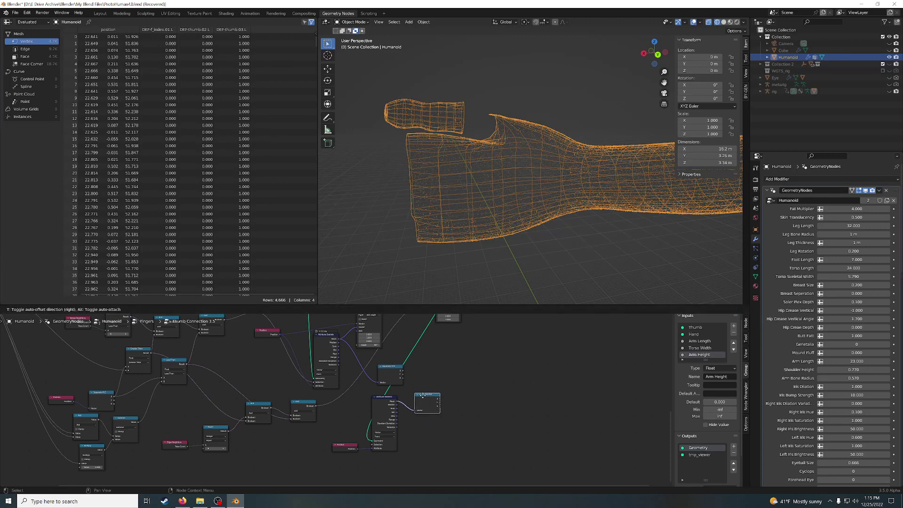
{"action": "middle_click_drag", "start_coordinate": [452, 382], "coordinate": [398, 416]}
{"action": "left_click_drag", "start_coordinate": [335, 401], "coordinate": [366, 391]}
{"action": "mouse_move", "coordinate": [419, 396]}
{"action": "middle_mouse_down"}
{"action": "mouse_move", "coordinate": [391, 419]}
{"action": "mouse_move", "coordinate": [398, 369]}
{"action": "middle_mouse_up"}
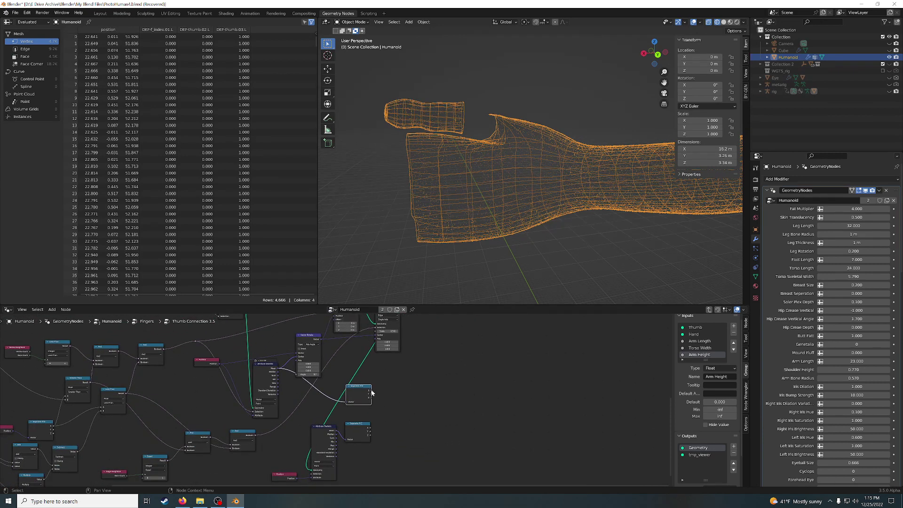
{"action": "left_click_drag", "start_coordinate": [371, 391], "coordinate": [400, 387]}
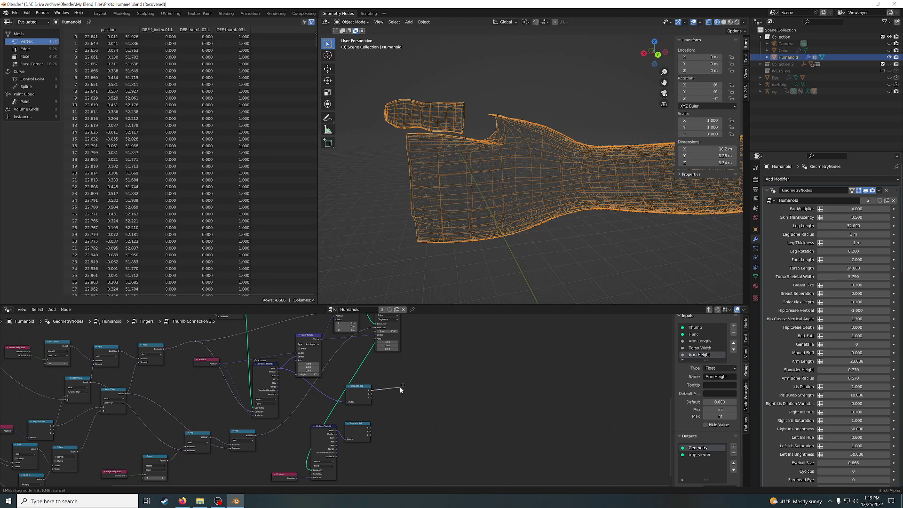
Add a Subtract node taking the X values from both Separate XYZ nodes
{"action": "left_click_drag", "start_coordinate": [400, 387], "coordinate": [400, 388]}
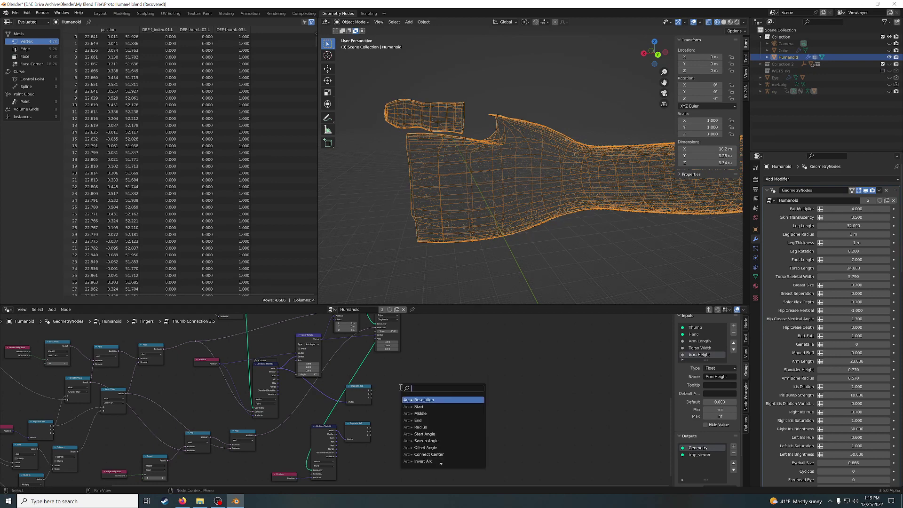
{"action": "type", "text": "subtract"}
{"action": "key", "text": "Return"}
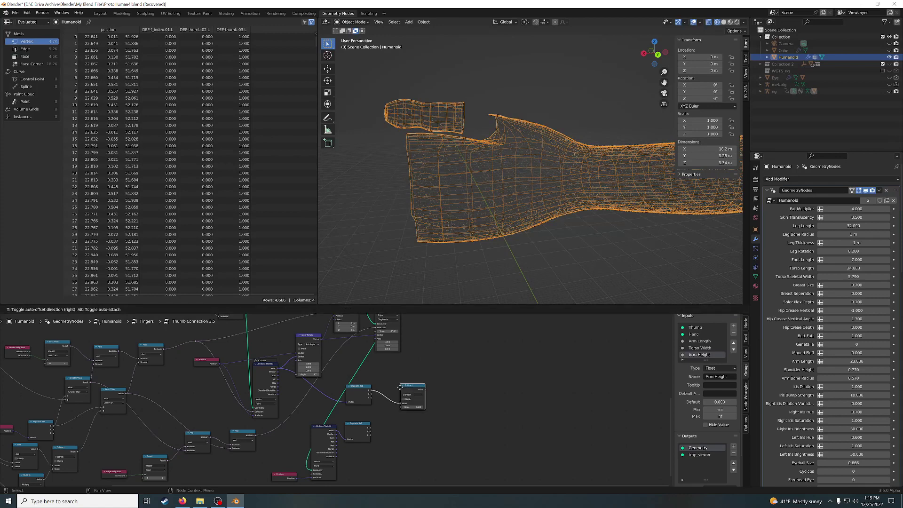
{"action": "left_click", "coordinate": [394, 386]}
{"action": "left_click_drag", "start_coordinate": [371, 429], "coordinate": [434, 385]}
Add a Combine XYZ from the difference and plug it into Set Position's Offset
{"action": "type", "text": "com"}
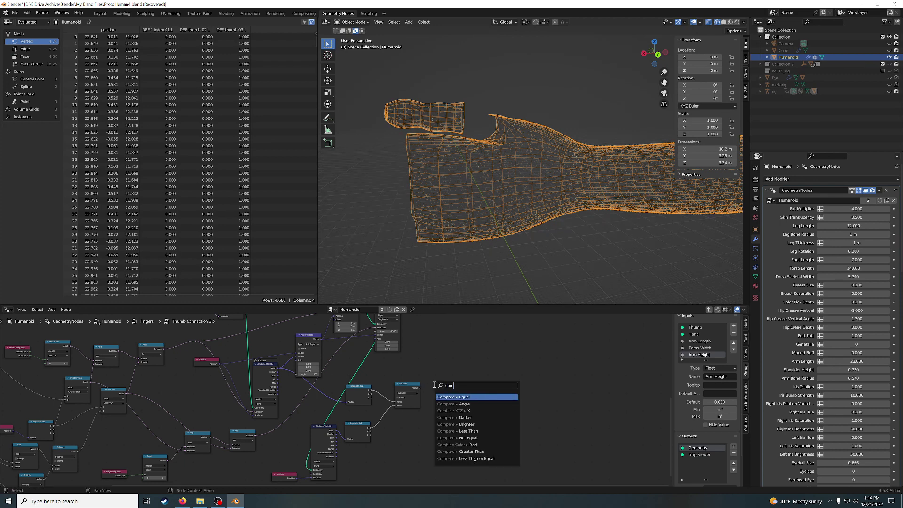
{"action": "type", "text": "b"}
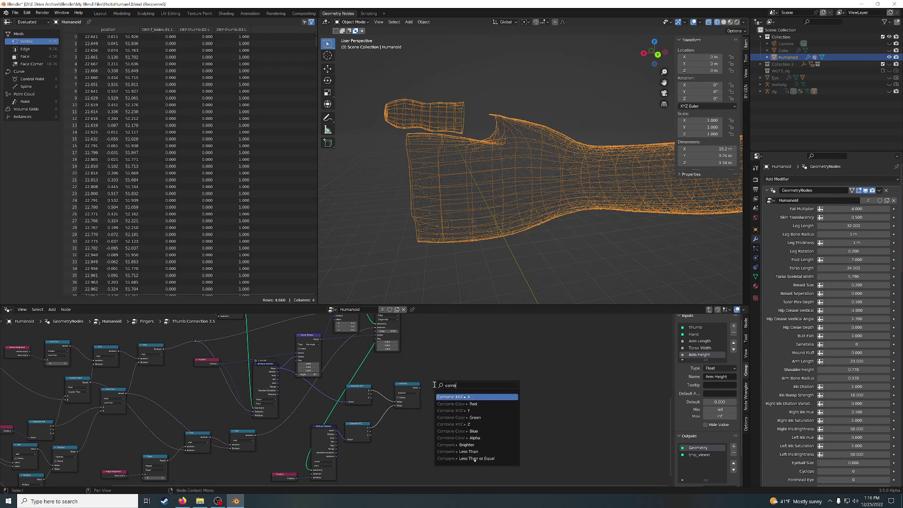
{"action": "key", "text": "Return"}
{"action": "left_click", "coordinate": [434, 384]}
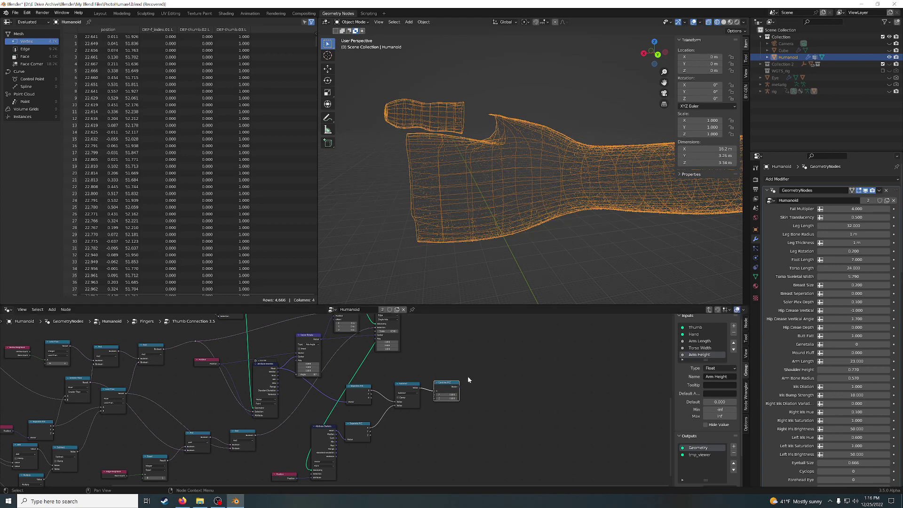
{"action": "left_click_drag", "start_coordinate": [459, 386], "coordinate": [337, 350]}
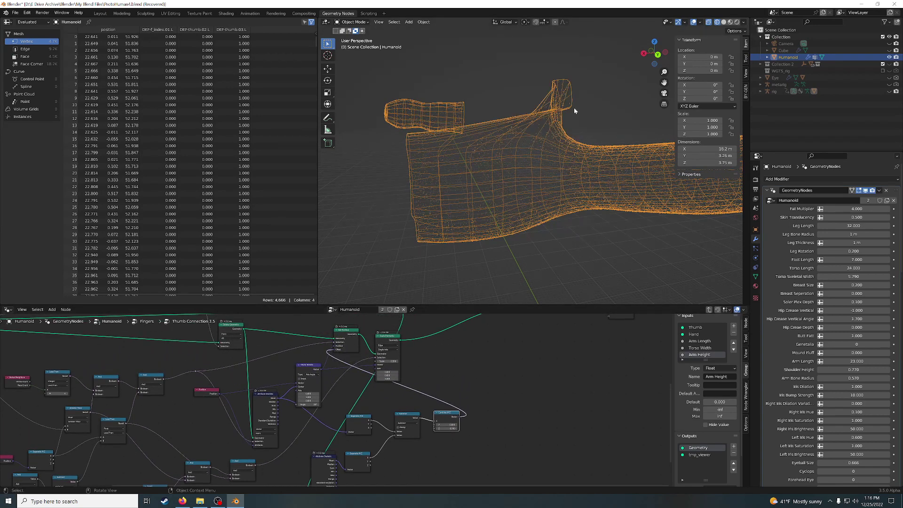
{"action": "middle_click_drag", "start_coordinate": [429, 463], "coordinate": [425, 423]}
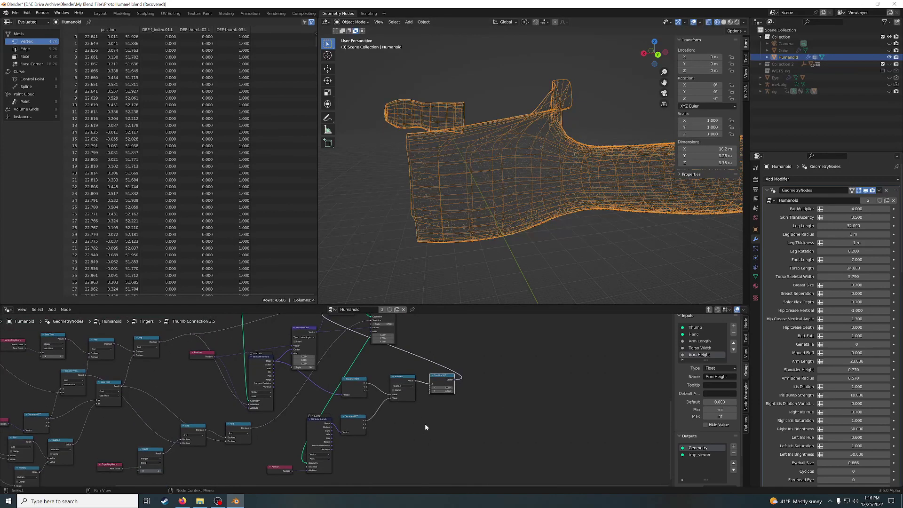
{"action": "left_click_drag", "start_coordinate": [391, 398], "coordinate": [390, 398]}
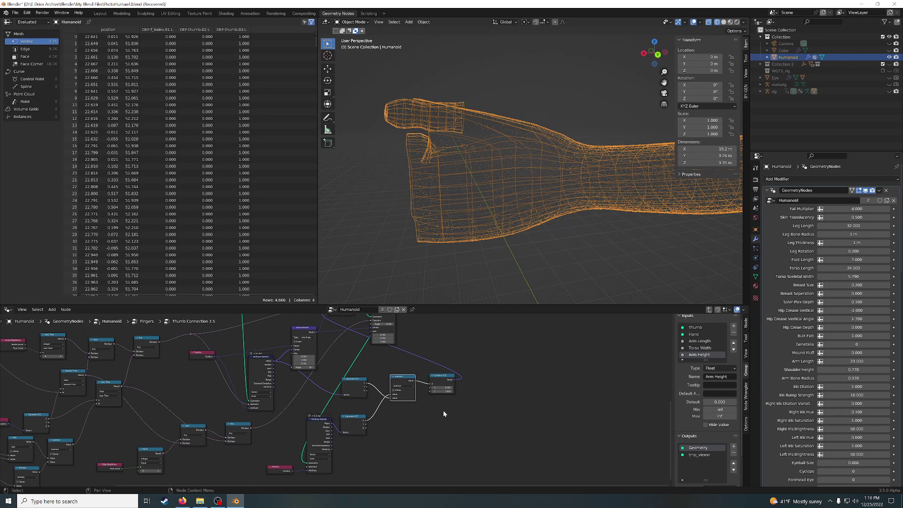
Relink Separate XYZ's Vector from Attribute Statistic Min instead of Max and inspect the thumb
{"action": "scroll", "coordinate": [443, 410], "scroll_direction": "up", "scroll_amount": 2}
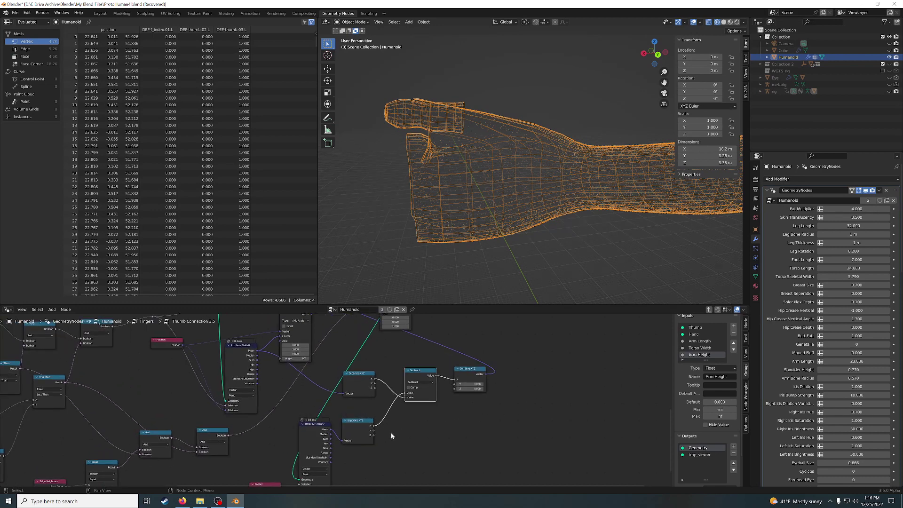
{"action": "left_click_drag", "start_coordinate": [331, 444], "coordinate": [343, 440]}
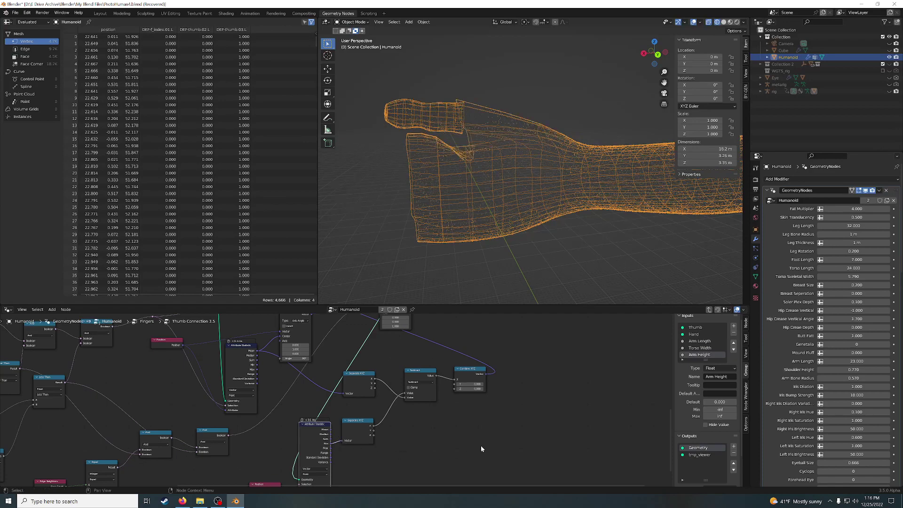
{"action": "middle_click_drag", "start_coordinate": [513, 192], "coordinate": [488, 199]}
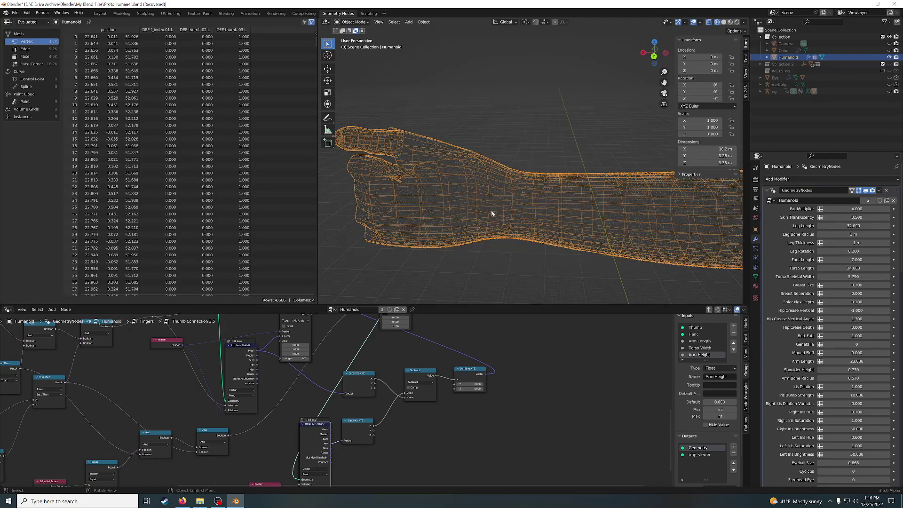
Mute and unmute Scale Elements repeatedly to compare the thumb joint
{"action": "scroll", "coordinate": [522, 361], "scroll_direction": "down", "scroll_amount": 1}
{"action": "middle_click_drag", "start_coordinate": [522, 360], "coordinate": [530, 439]}
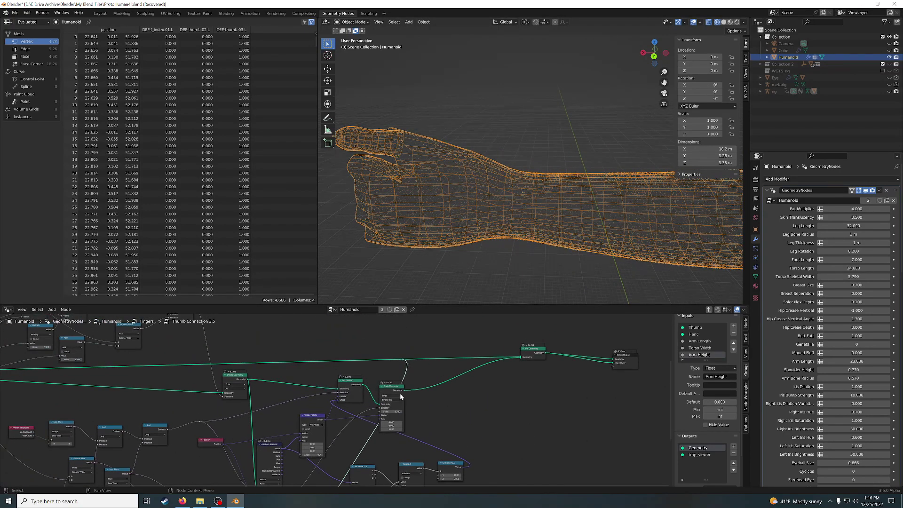
{"action": "key", "text": "m"}
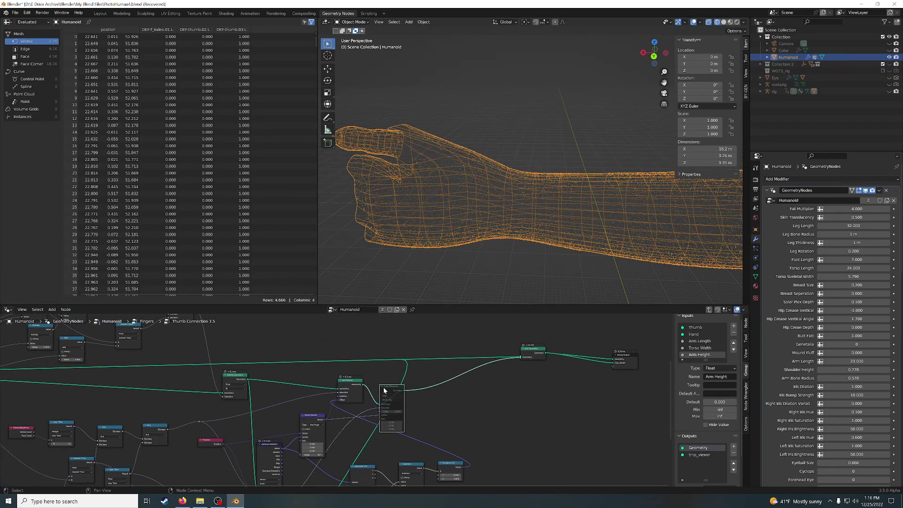
{"action": "key", "text": "m"}
{"action": "key", "text": "m"}
{"action": "mouse_move", "coordinate": [439, 221]}
{"action": "middle_mouse_down"}
{"action": "mouse_move", "coordinate": [467, 210]}
{"action": "mouse_move", "coordinate": [467, 218]}
{"action": "middle_mouse_up"}
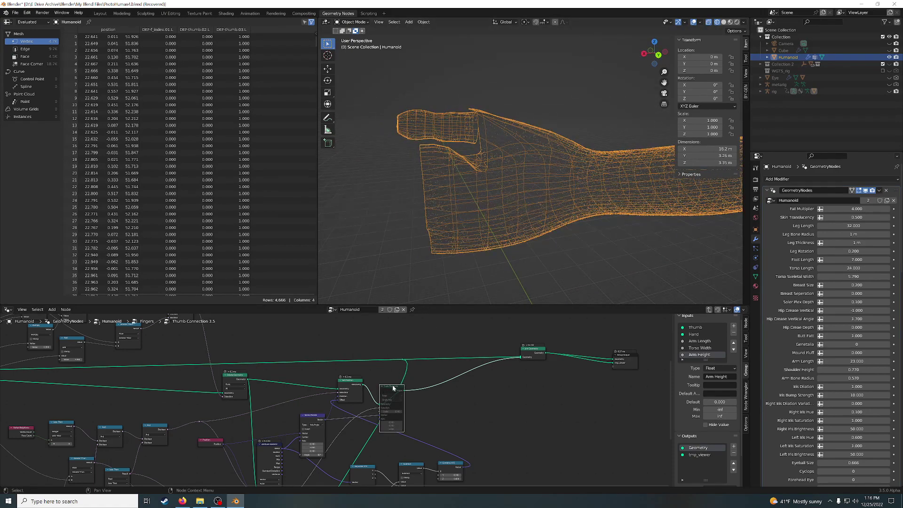
{"action": "key", "text": "m"}
{"action": "key", "text": "m"}
{"action": "key", "text": "m"}
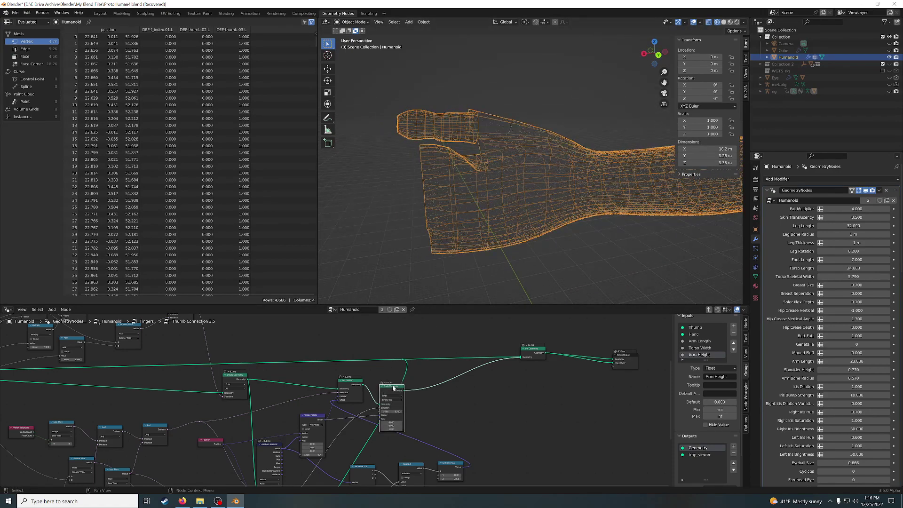
{"action": "key", "text": "m"}
Move Scale Elements aside, leave it enabled, and pan to the Multiply node
{"action": "left_click_drag", "start_coordinate": [393, 386], "coordinate": [431, 385]}
{"action": "middle_click_drag", "start_coordinate": [472, 418], "coordinate": [489, 355]}
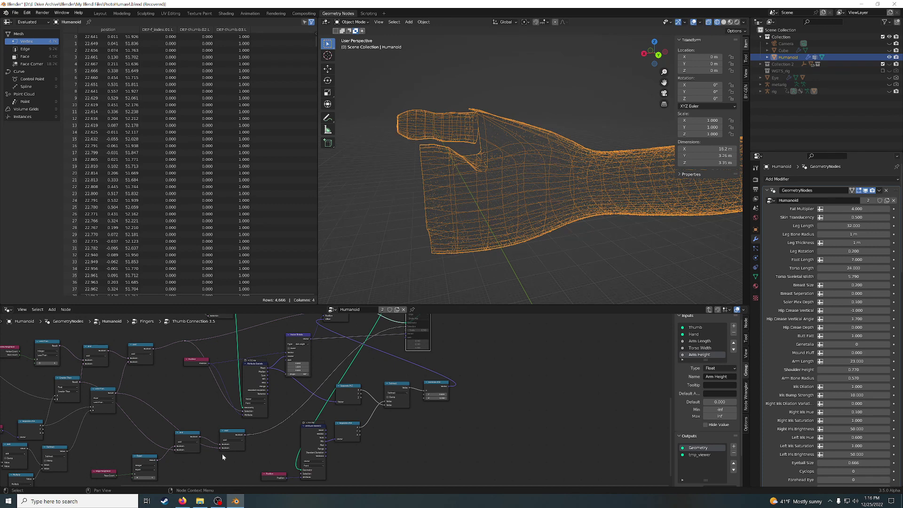
{"action": "middle_click_drag", "start_coordinate": [205, 458], "coordinate": [275, 452]}
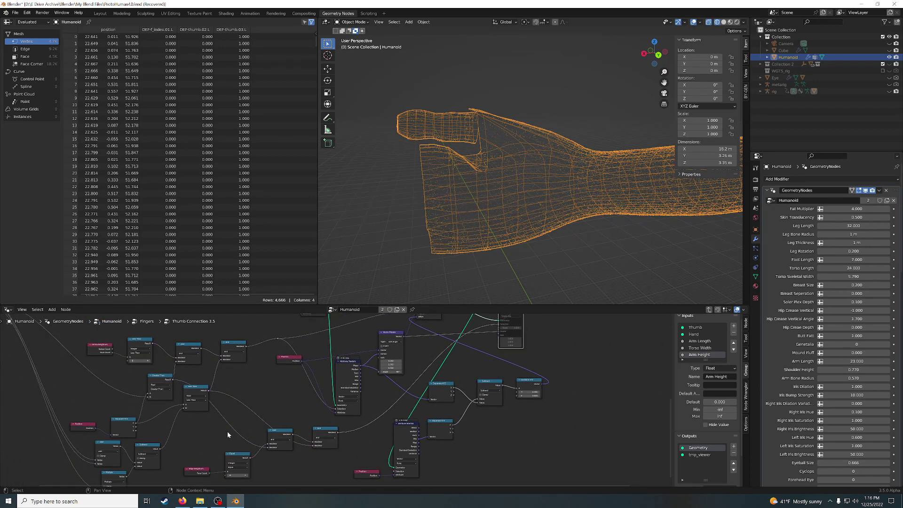
{"action": "middle_click_drag", "start_coordinate": [486, 357], "coordinate": [488, 397]}
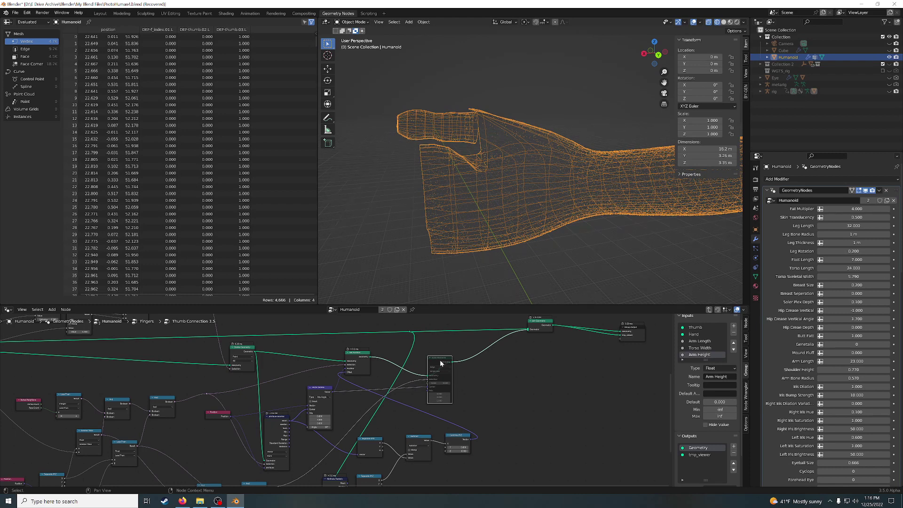
{"action": "key", "text": "m"}
{"action": "key", "text": "m"}
{"action": "key", "text": "m"}
{"action": "key", "text": "m"}
{"action": "key", "text": "m"}
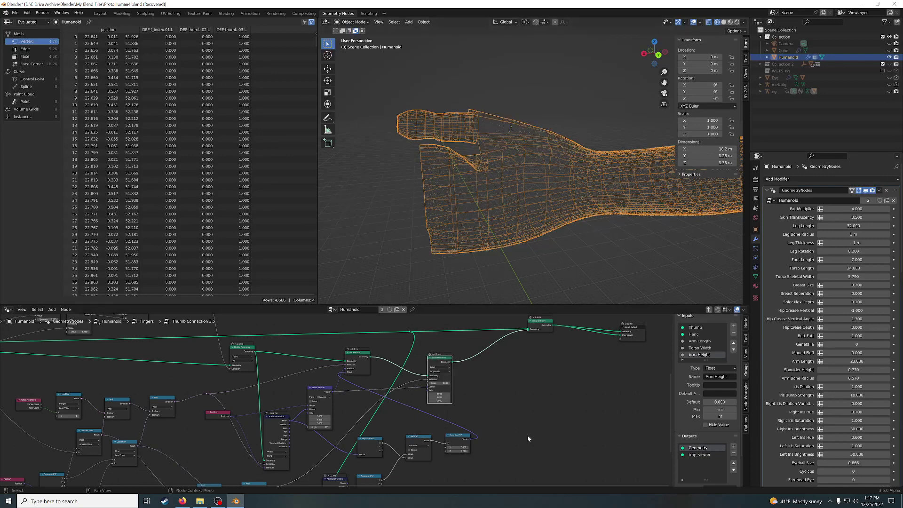
{"action": "middle_click_drag", "start_coordinate": [527, 435], "coordinate": [334, 438]}
{"action": "scroll", "coordinate": [320, 430], "scroll_direction": "up", "scroll_amount": 1}
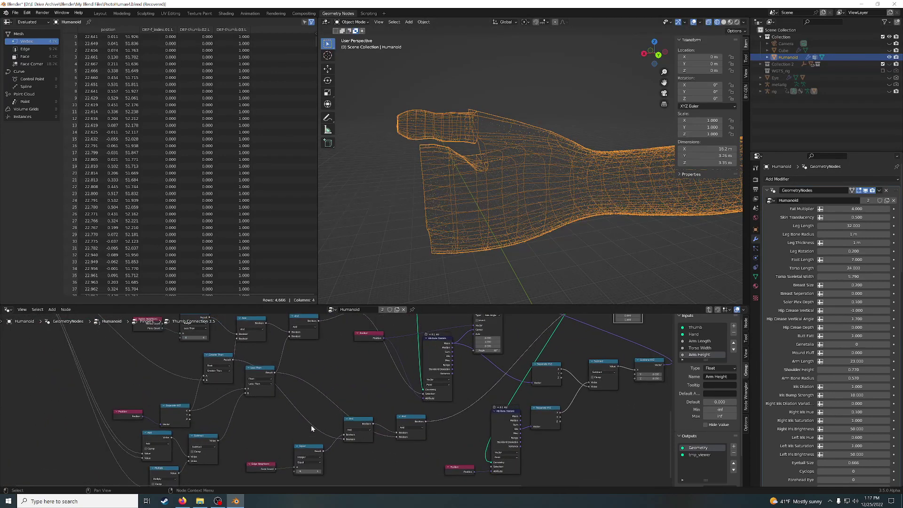
{"action": "scroll", "coordinate": [312, 424], "scroll_direction": "up", "scroll_amount": 1}
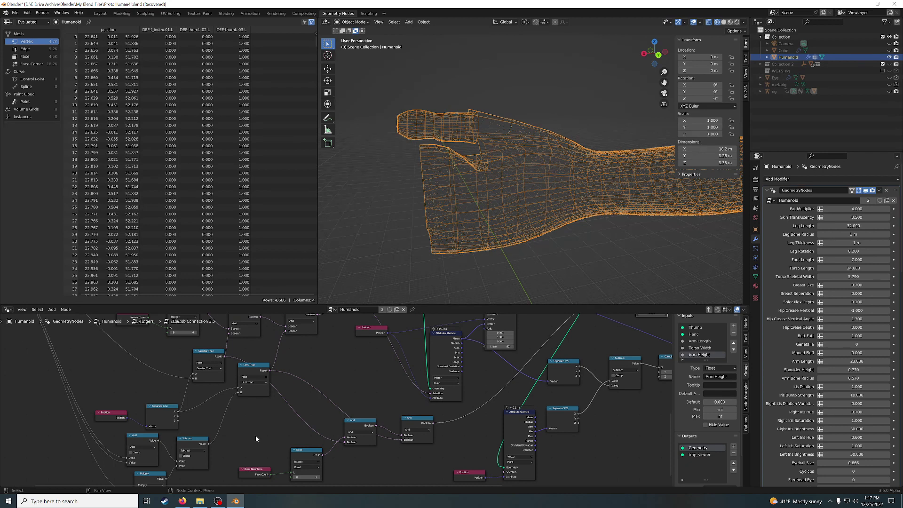
{"action": "mouse_move", "coordinate": [256, 436]}
{"action": "middle_mouse_down"}
{"action": "mouse_move", "coordinate": [311, 448]}
{"action": "mouse_move", "coordinate": [276, 414]}
{"action": "middle_mouse_up"}
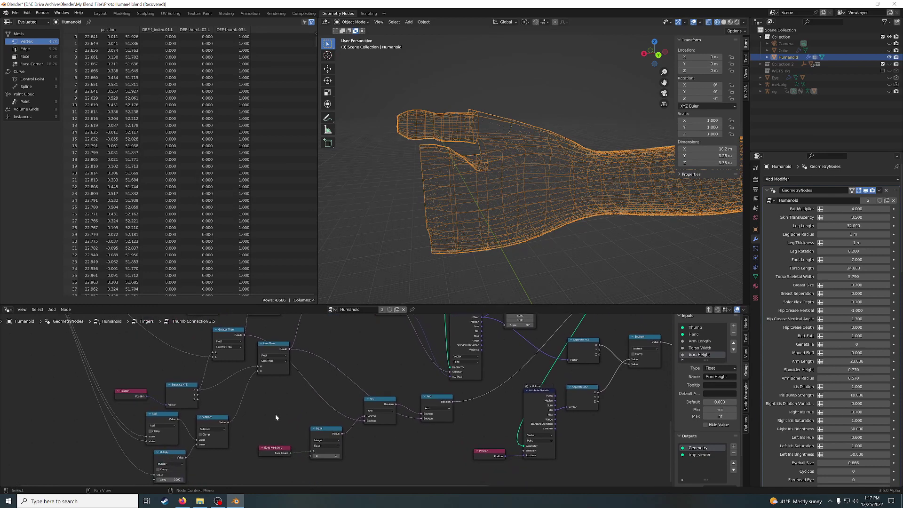
Set the Multiply node's value to 0.28, then adjust it to 0.25
{"action": "left_click", "coordinate": [170, 479]}
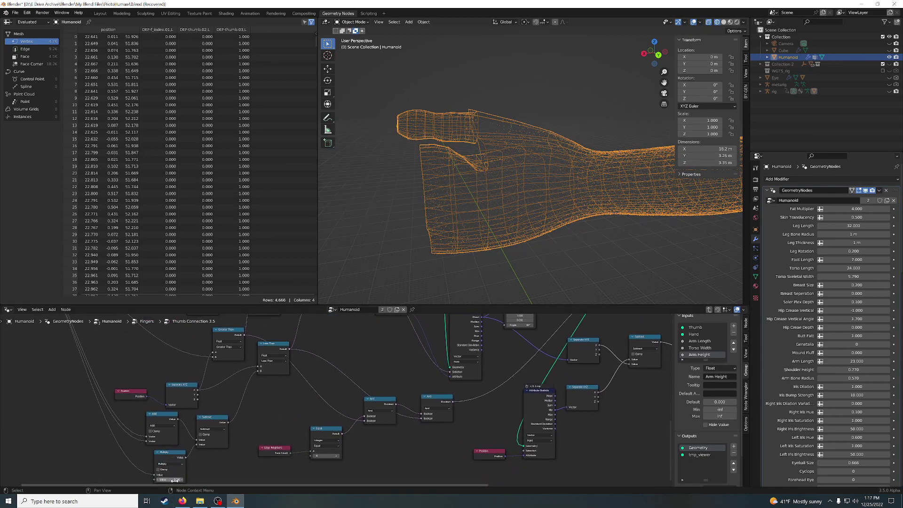
{"action": "type", "text": "0.28"}
{"action": "key", "text": "Return"}
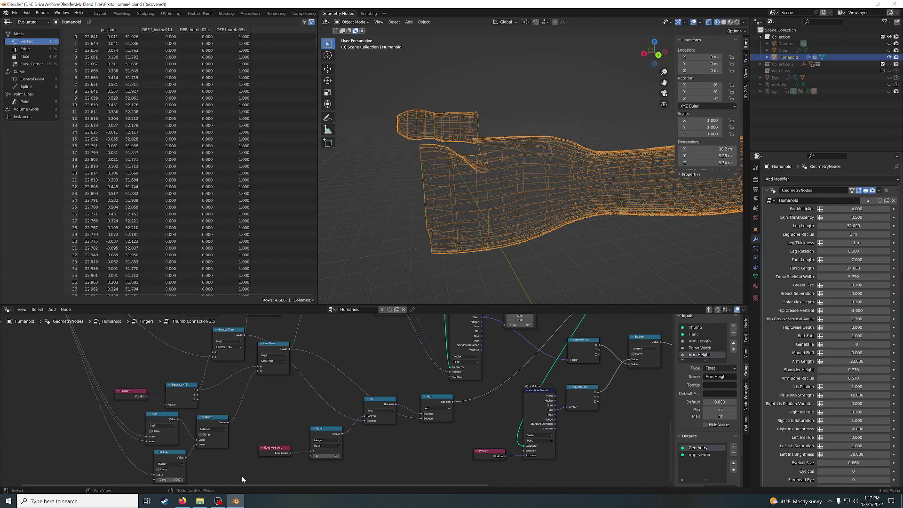
{"action": "left_click", "coordinate": [167, 479]}
{"action": "type", "text": "2"}
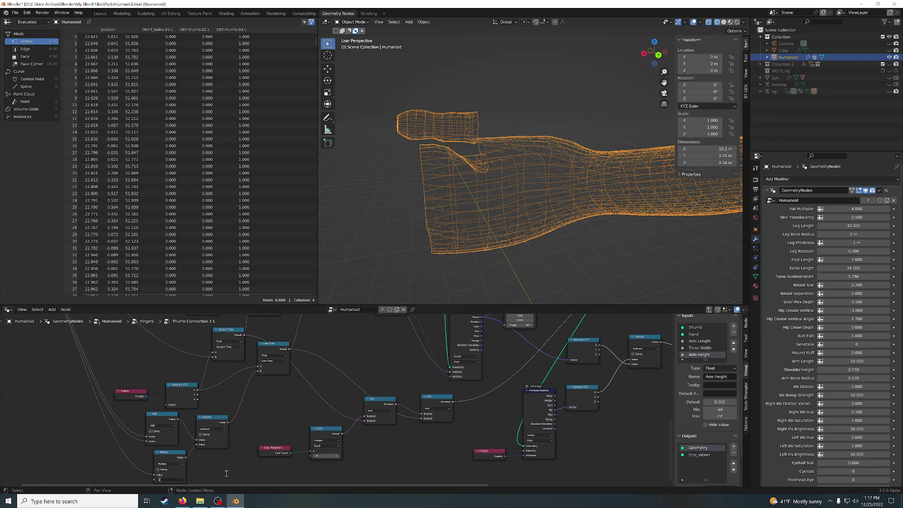
{"action": "key", "text": "BackSpace"}
{"action": "key", "text": "BackSpace"}
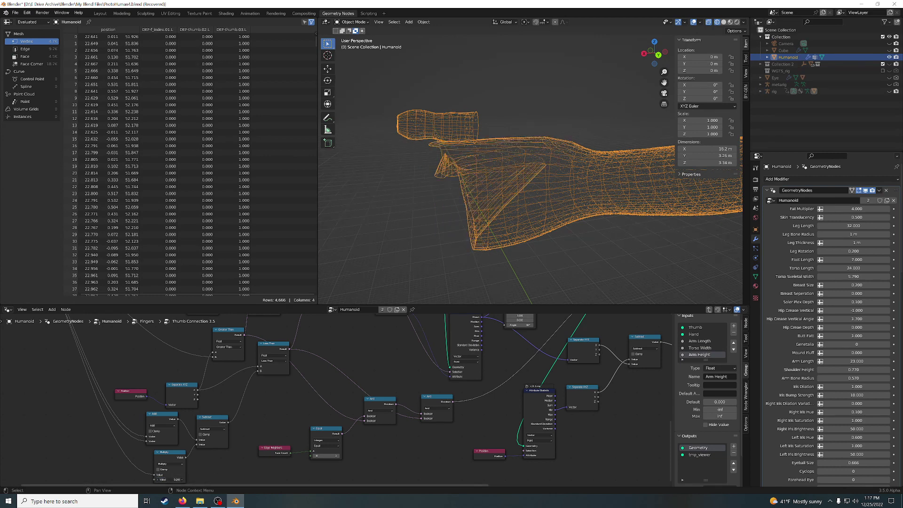
{"action": "key", "text": "Return"}
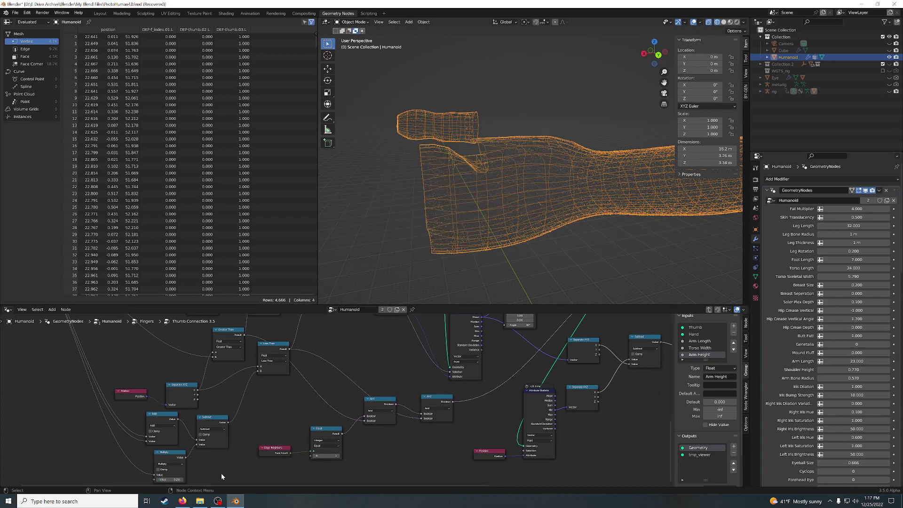
Toggle Scale Elements off and back on to compare the thumb joint
{"action": "mouse_move", "coordinate": [476, 216]}
{"action": "middle_mouse_down"}
{"action": "mouse_move", "coordinate": [464, 230]}
{"action": "mouse_move", "coordinate": [468, 208]}
{"action": "middle_mouse_up"}
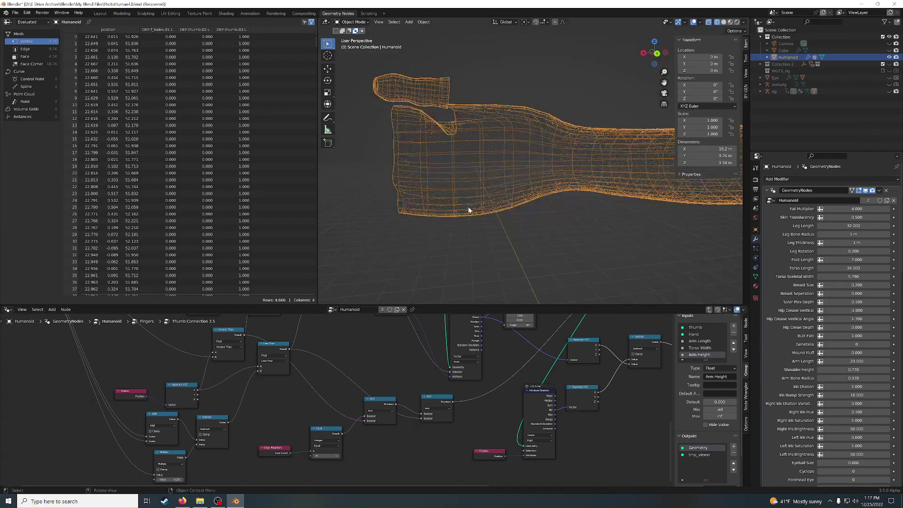
{"action": "mouse_move", "coordinate": [630, 379]}
{"action": "middle_mouse_down"}
{"action": "mouse_move", "coordinate": [568, 395]}
{"action": "mouse_move", "coordinate": [518, 424]}
{"action": "middle_mouse_up"}
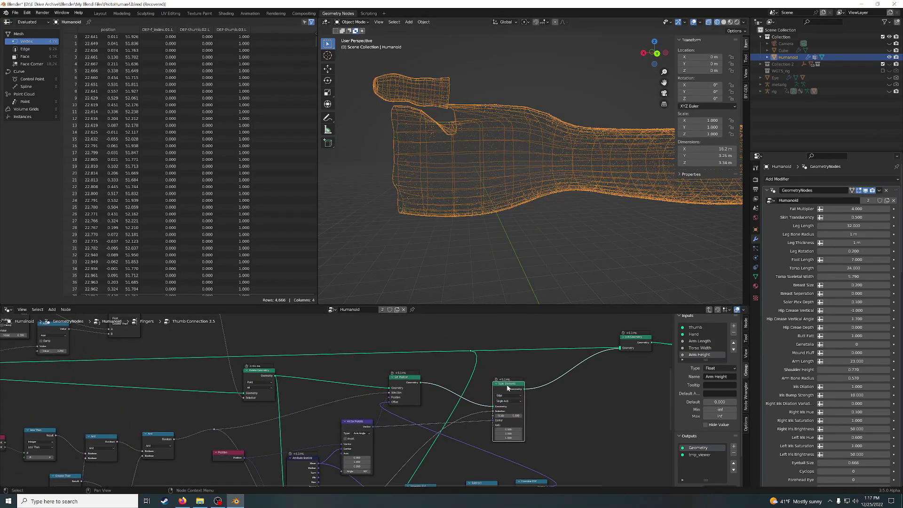
{"action": "key", "text": "m"}
{"action": "key", "text": "m"}
{"action": "key", "text": "m"}
{"action": "key", "text": "m"}
{"action": "key", "text": "m"}
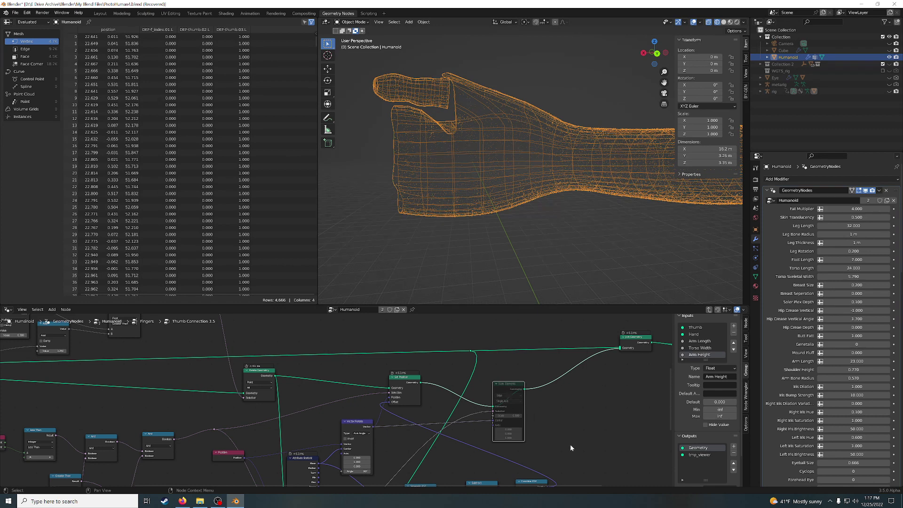
{"action": "key", "text": "m"}
Pan and zoom to the Less Than, Greater Than and And comparison nodes
{"action": "mouse_move", "coordinate": [226, 460]}
{"action": "middle_mouse_down"}
{"action": "mouse_move", "coordinate": [379, 382]}
{"action": "mouse_move", "coordinate": [392, 354]}
{"action": "middle_mouse_up"}
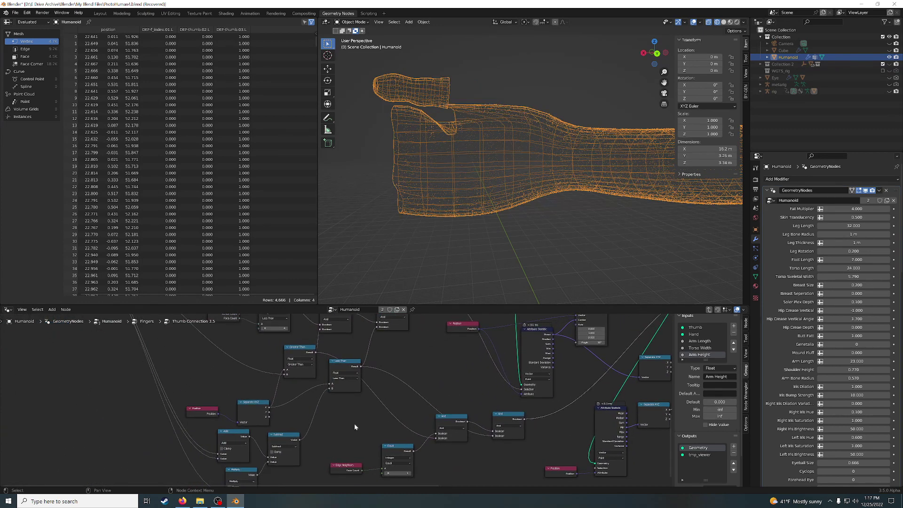
{"action": "middle_click_drag", "start_coordinate": [309, 416], "coordinate": [289, 454]}
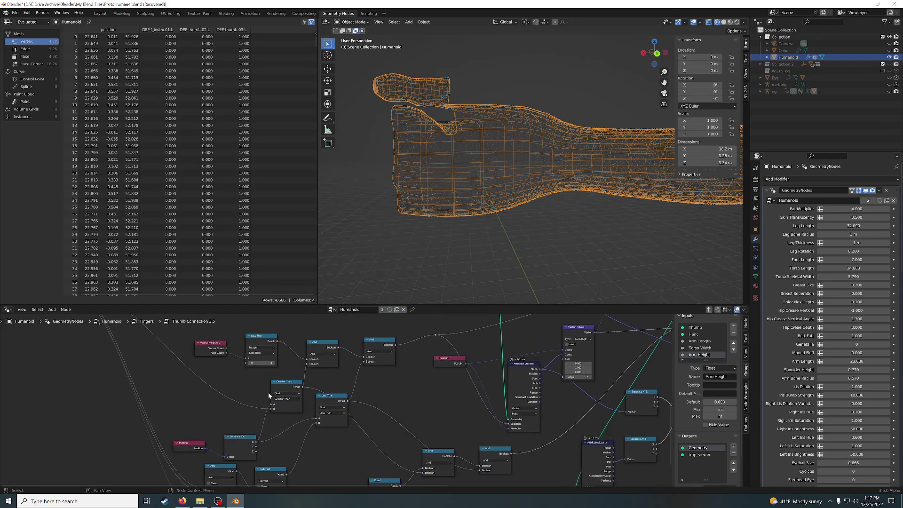
{"action": "middle_click_drag", "start_coordinate": [257, 388], "coordinate": [172, 367]}
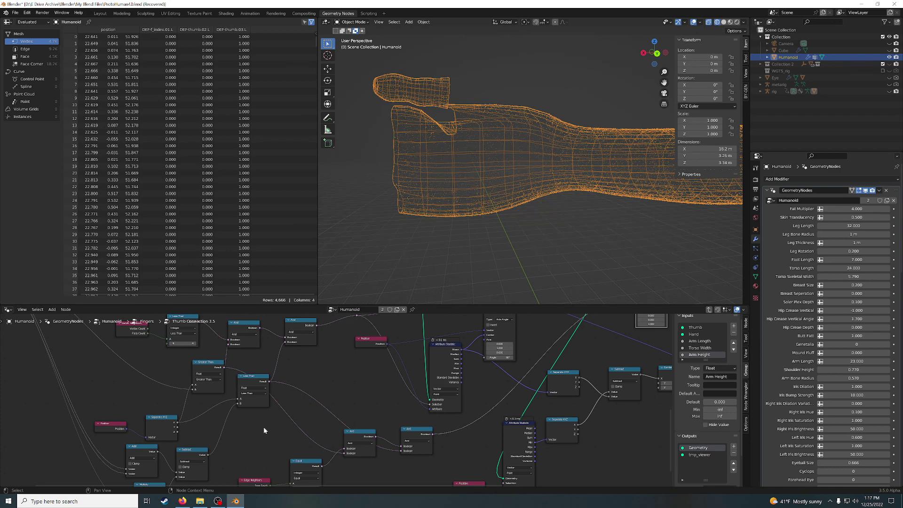
{"action": "scroll", "coordinate": [263, 427], "scroll_direction": "down", "scroll_amount": 1}
{"action": "middle_click_drag", "start_coordinate": [267, 429], "coordinate": [269, 402]}
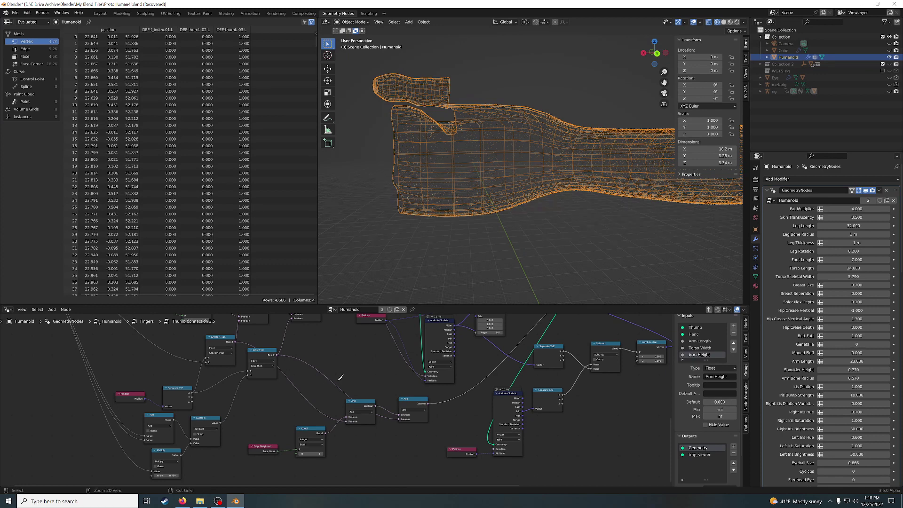
Cut the Less Than link into the second And node, undo, then cut it again
{"action": "right_click_drag", "start_coordinate": [339, 376], "coordinate": [326, 392], "text": "ctrl"}
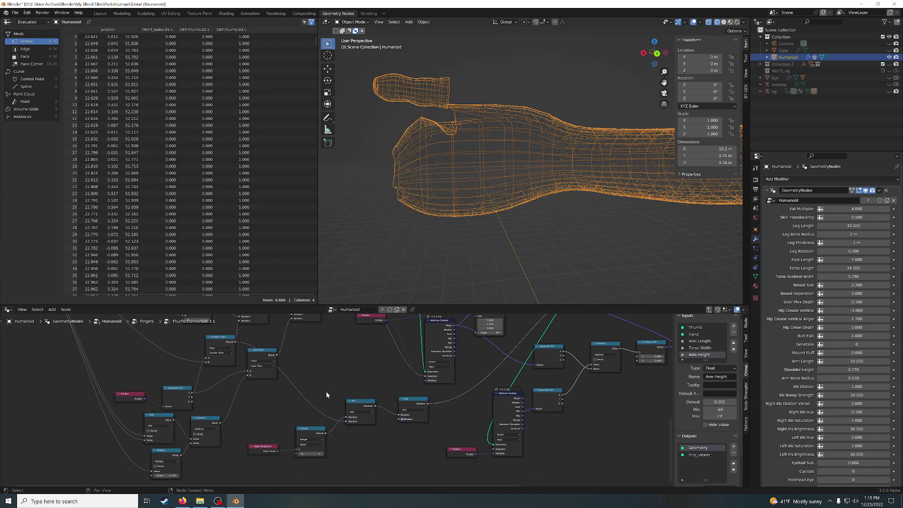
{"action": "mouse_move", "coordinate": [408, 244]}
{"action": "middle_mouse_down"}
{"action": "mouse_move", "coordinate": [442, 245]}
{"action": "mouse_move", "coordinate": [415, 248]}
{"action": "middle_mouse_up"}
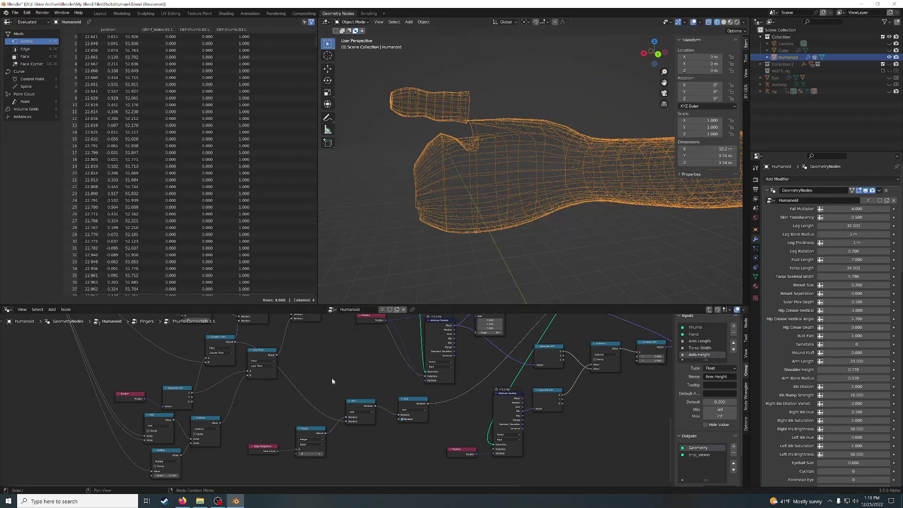
{"action": "key", "text": "ctrl+z"}
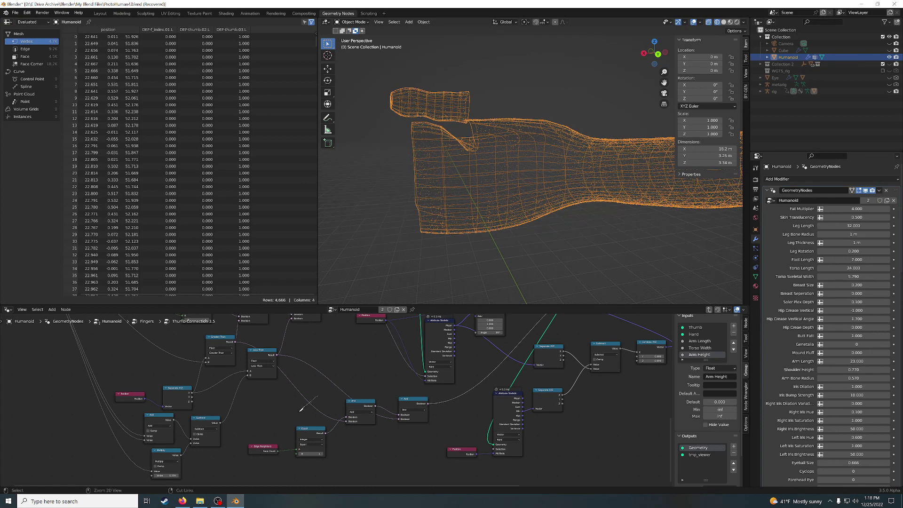
{"action": "right_click_drag", "start_coordinate": [318, 395], "coordinate": [298, 411], "text": "ctrl"}
Orbit and zoom around the hand to check the thumb joint
{"action": "scroll", "coordinate": [555, 242], "scroll_direction": "down", "scroll_amount": 2}
{"action": "scroll", "coordinate": [611, 221], "scroll_direction": "down", "scroll_amount": 1}
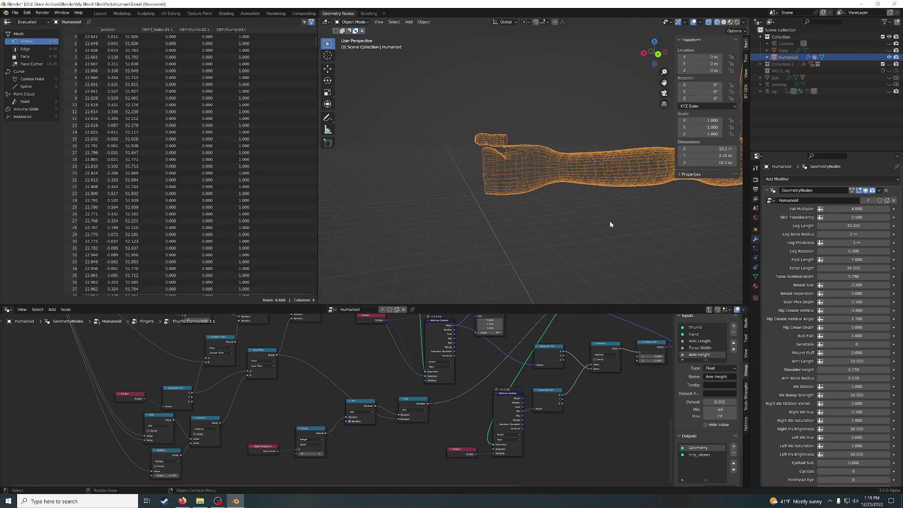
{"action": "scroll", "coordinate": [630, 221], "scroll_direction": "down", "scroll_amount": 1}
{"action": "mouse_move", "coordinate": [673, 227]}
{"action": "middle_mouse_down"}
{"action": "mouse_move", "coordinate": [618, 227]}
{"action": "mouse_move", "coordinate": [643, 224]}
{"action": "middle_mouse_up"}
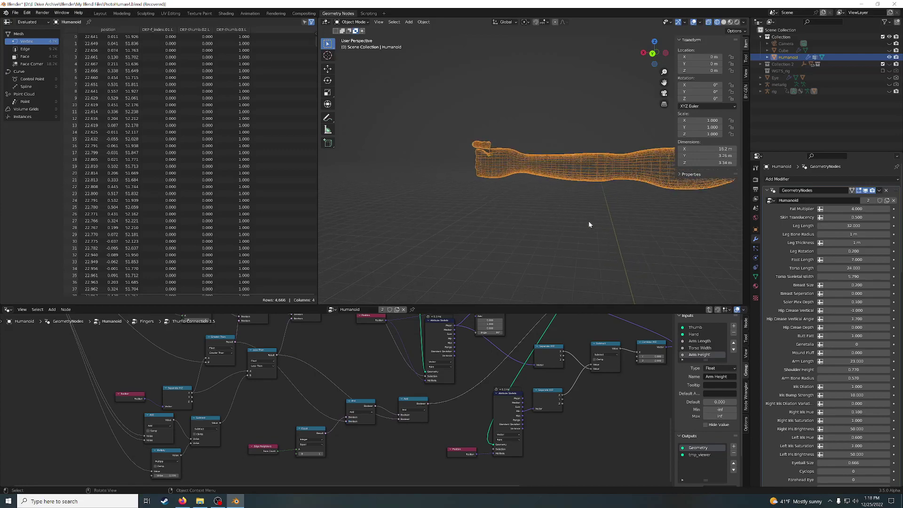
{"action": "scroll", "coordinate": [589, 221], "scroll_direction": "up", "scroll_amount": 2}
{"action": "scroll", "coordinate": [506, 215], "scroll_direction": "up", "scroll_amount": 2}
{"action": "middle_click_drag", "start_coordinate": [505, 212], "coordinate": [532, 220]}
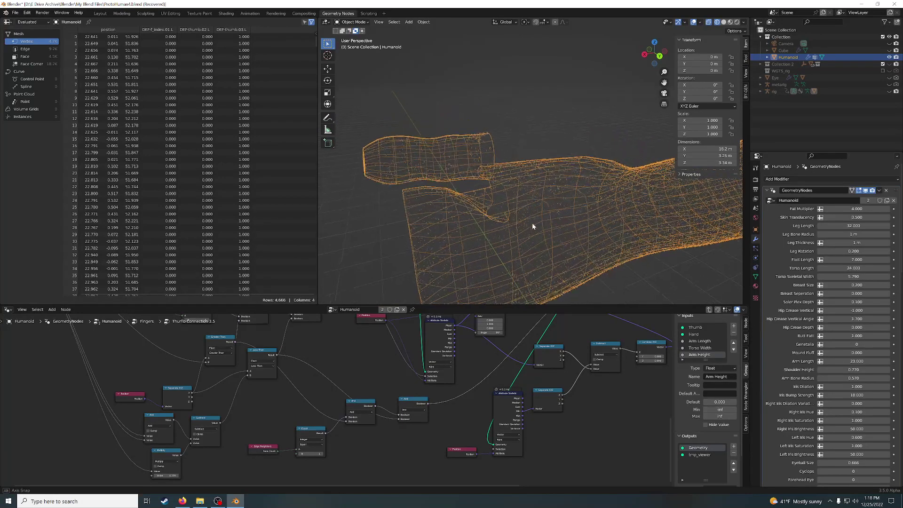
{"action": "middle_click_drag", "start_coordinate": [532, 220], "coordinate": [497, 219]}
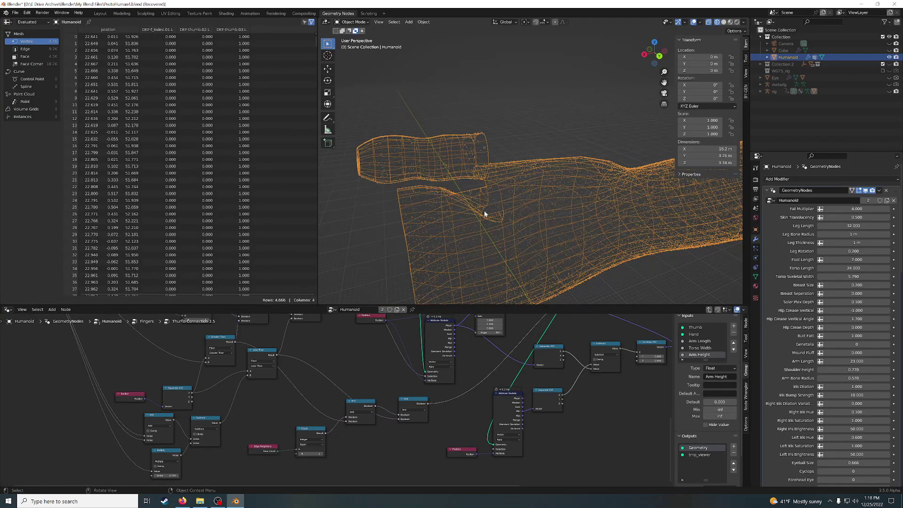
{"action": "middle_click_drag", "start_coordinate": [520, 372], "coordinate": [499, 344]}
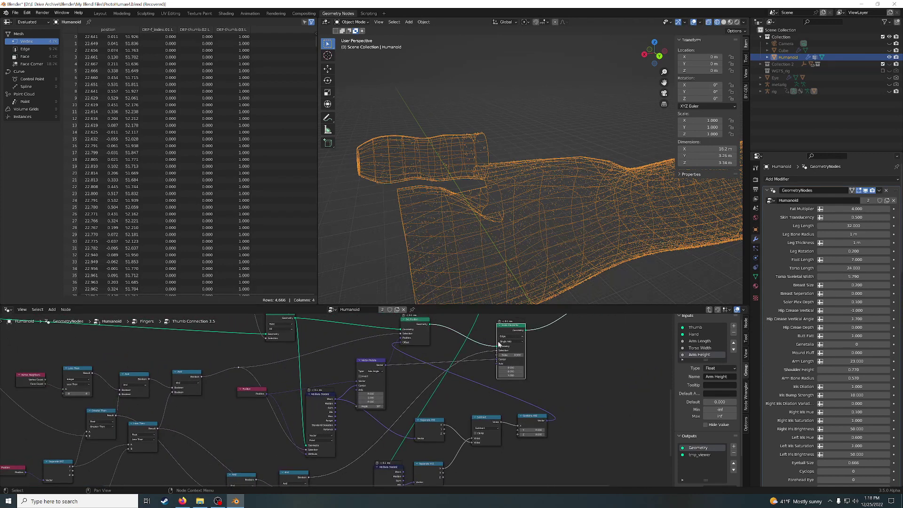
Toggle mute on the Scale Elements node to compare thumb shapes, leaving it muted
{"action": "key", "text": "m"}
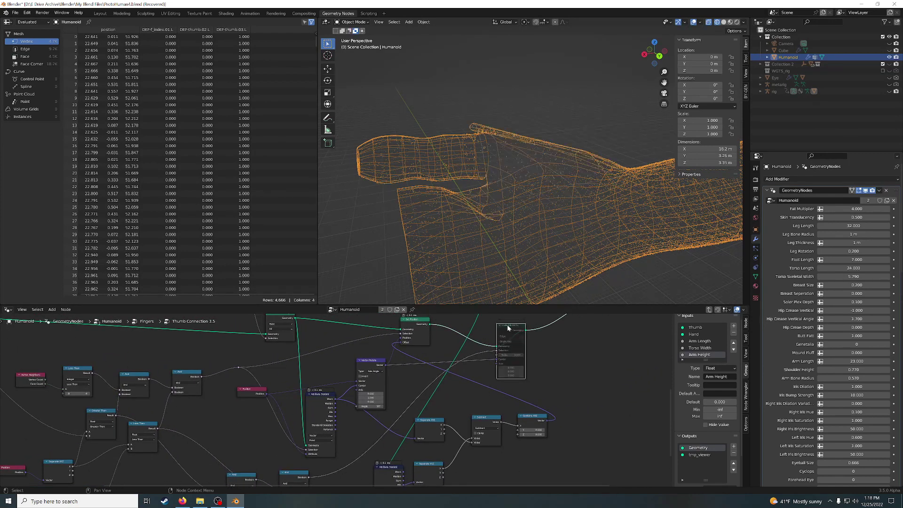
{"action": "key", "text": "m"}
{"action": "key", "text": "m"}
{"action": "key", "text": "m"}
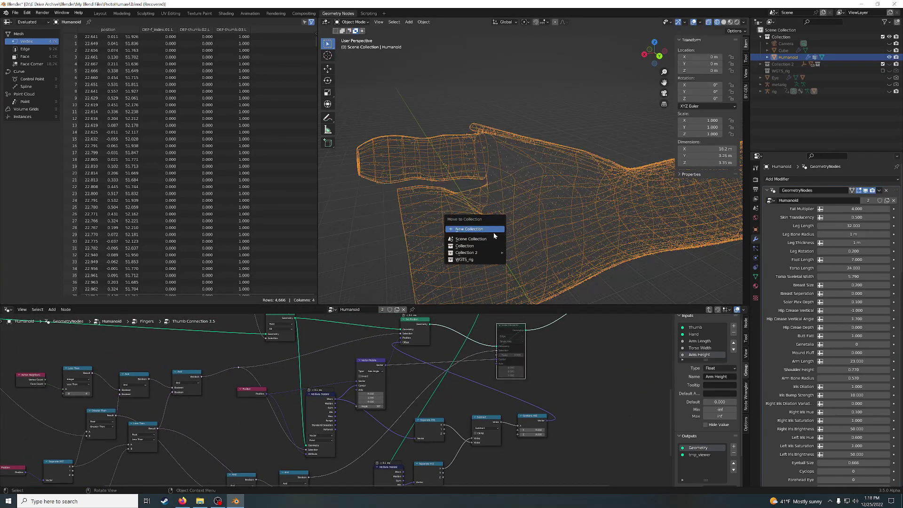
{"action": "key", "text": "m"}
{"action": "key", "text": "m"}
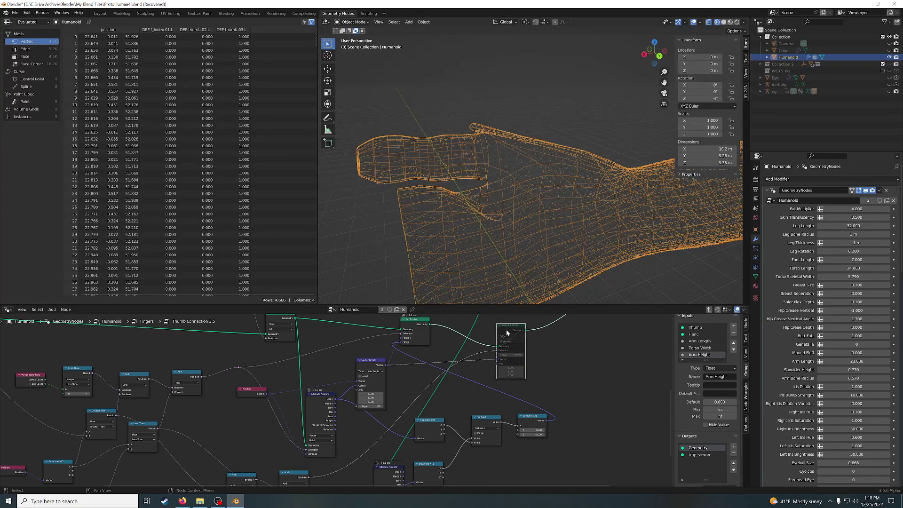
{"action": "key", "text": "m"}
{"action": "key", "text": "m"}
{"action": "key", "text": "m"}
{"action": "key", "text": "m"}
{"action": "key", "text": "m"}
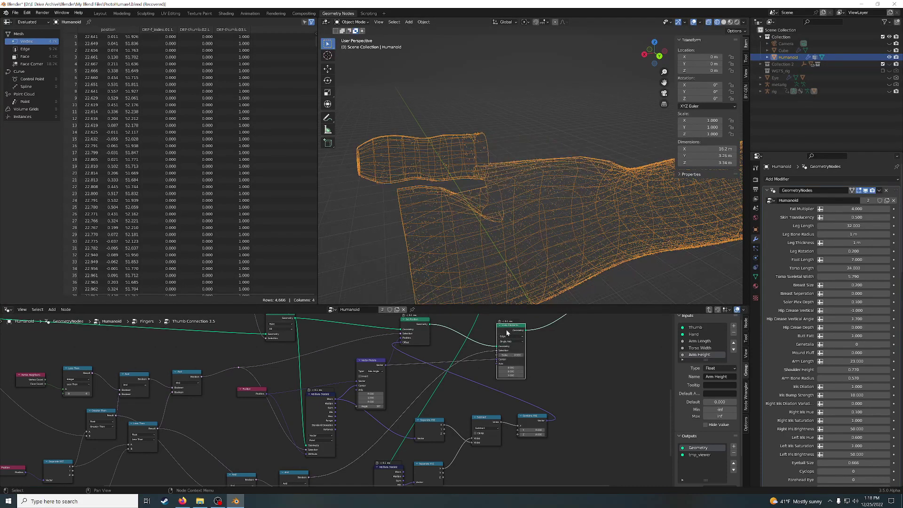
{"action": "key", "text": "m"}
{"action": "key", "text": "m"}
{"action": "key", "text": "m"}
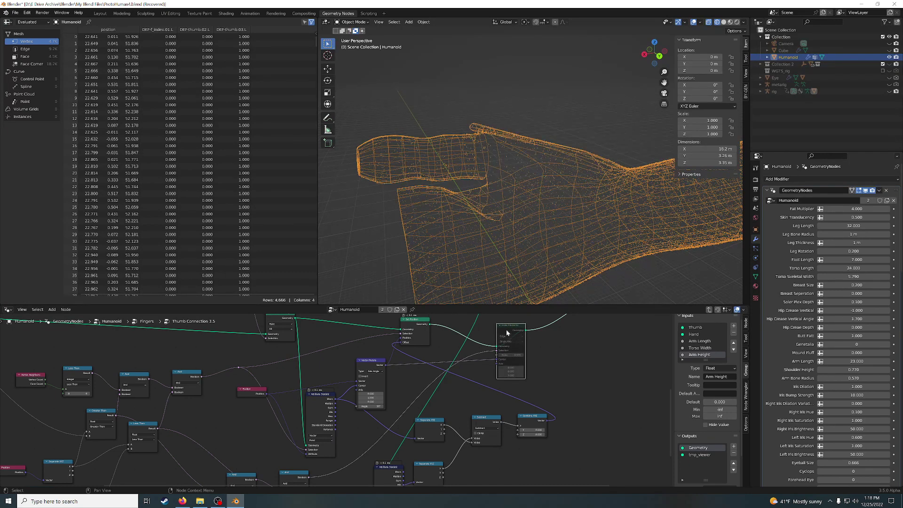
Mute the Set Position node so the thumb lifts off as a separate tube above the palm
{"action": "scroll", "coordinate": [559, 370], "scroll_direction": "down", "scroll_amount": 1}
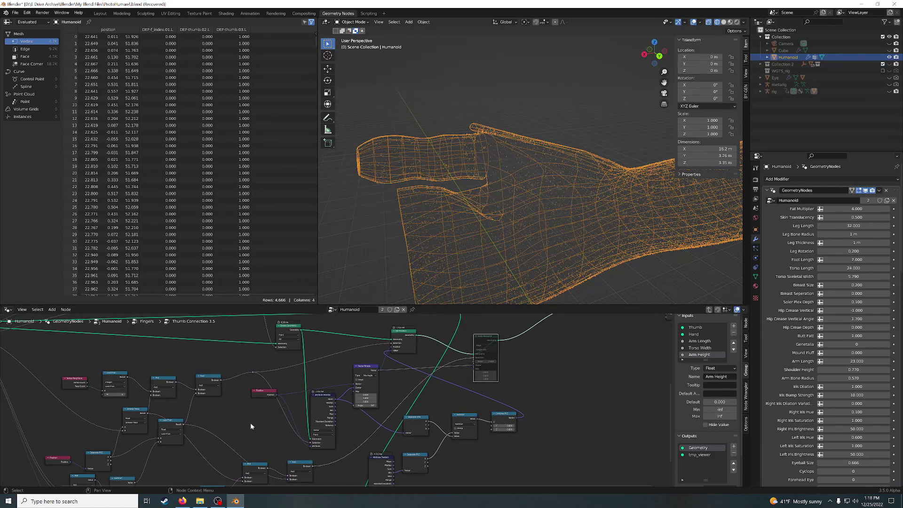
{"action": "mouse_move", "coordinate": [273, 428]}
{"action": "middle_mouse_down"}
{"action": "mouse_move", "coordinate": [266, 394]}
{"action": "mouse_move", "coordinate": [329, 358]}
{"action": "middle_mouse_up"}
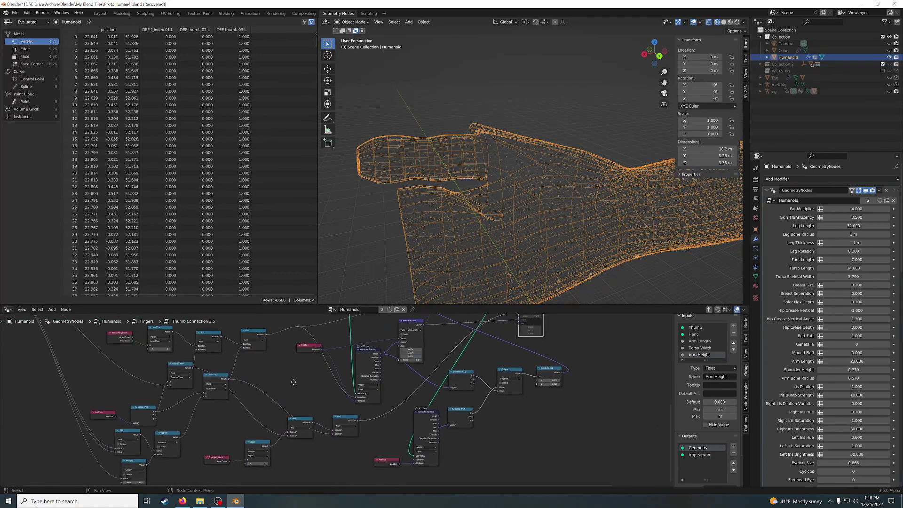
{"action": "scroll", "coordinate": [264, 438], "scroll_direction": "up", "scroll_amount": 1}
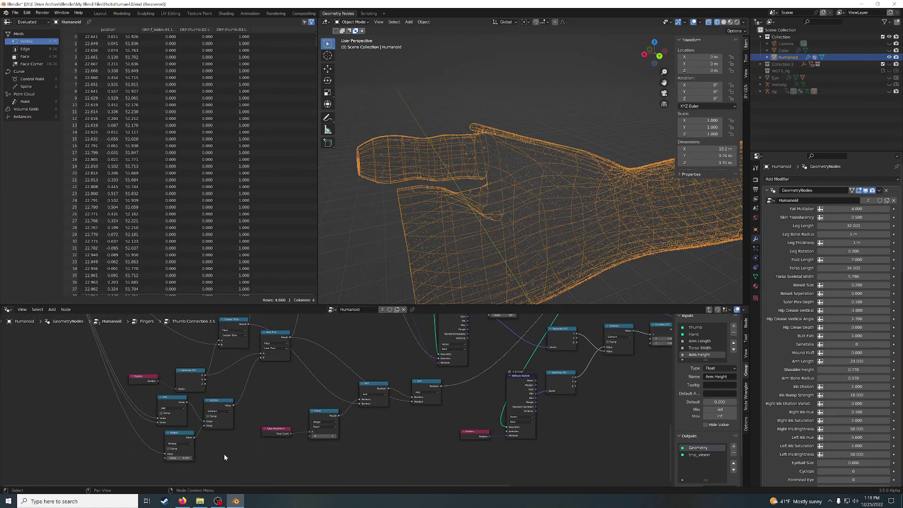
{"action": "middle_click_drag", "start_coordinate": [270, 403], "coordinate": [235, 448]}
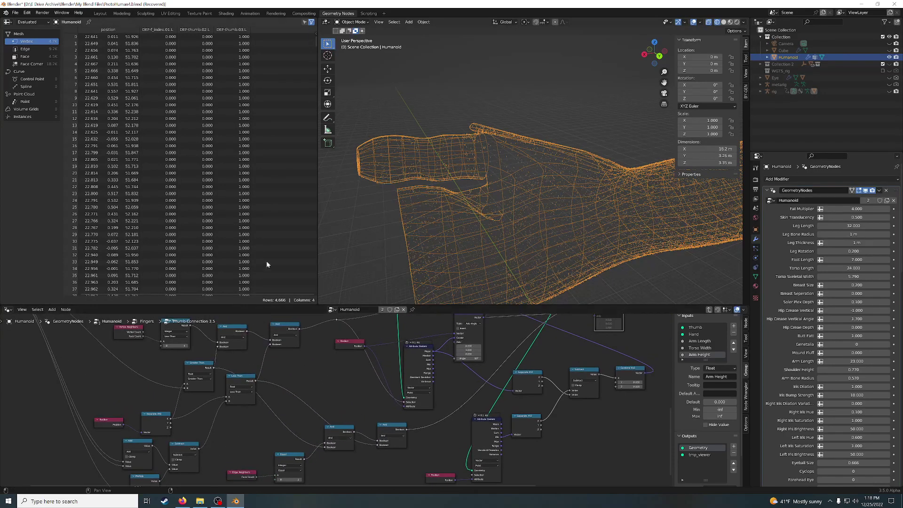
{"action": "middle_click_drag", "start_coordinate": [337, 377], "coordinate": [296, 402]}
{"action": "middle_click_drag", "start_coordinate": [392, 330], "coordinate": [329, 406]}
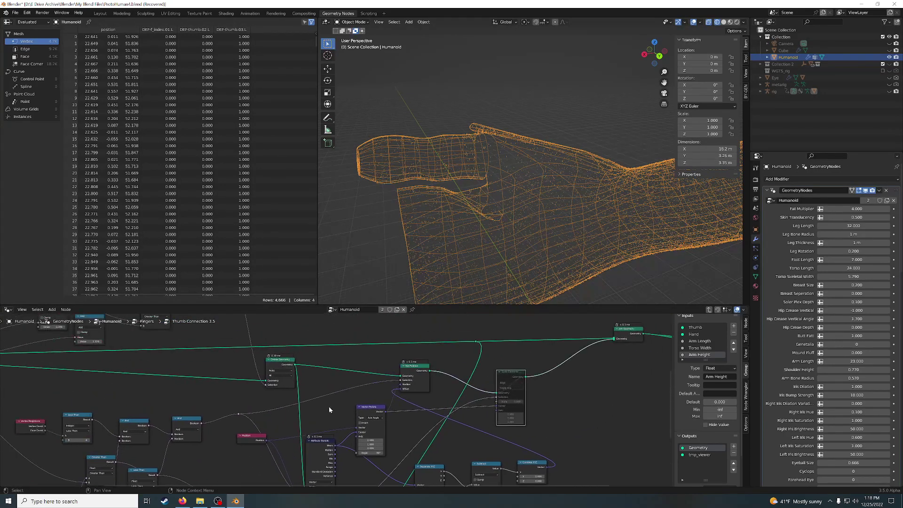
{"action": "left_click", "coordinate": [415, 368]}
{"action": "key", "text": "m"}
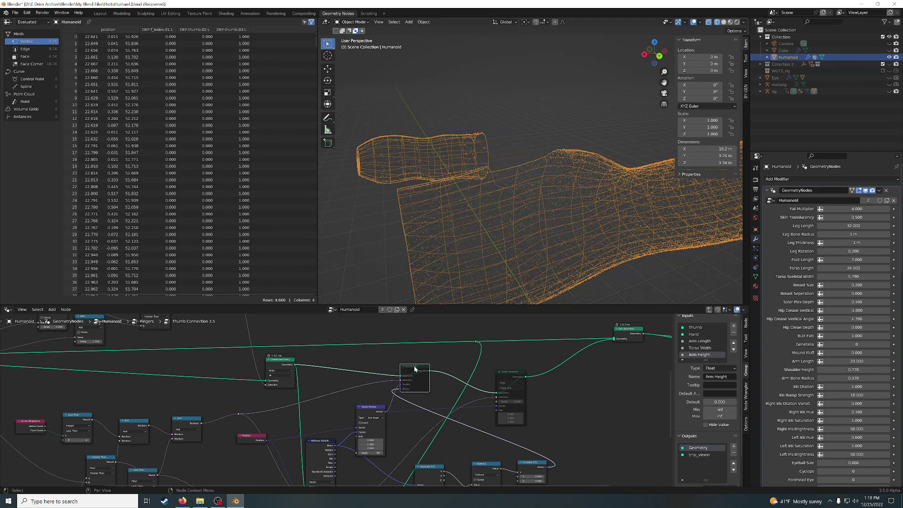
{"action": "key", "text": "m"}
{"action": "key", "text": "m"}
{"action": "key", "text": "m"}
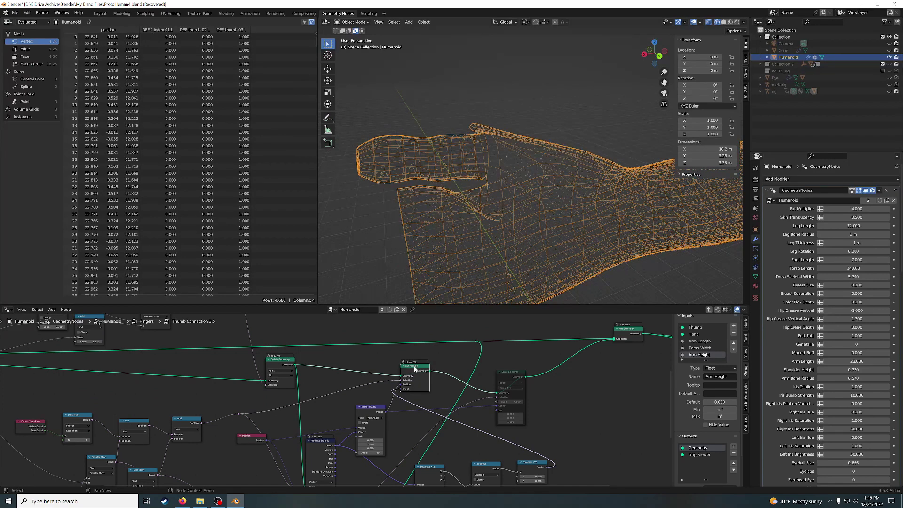
{"action": "key", "text": "m"}
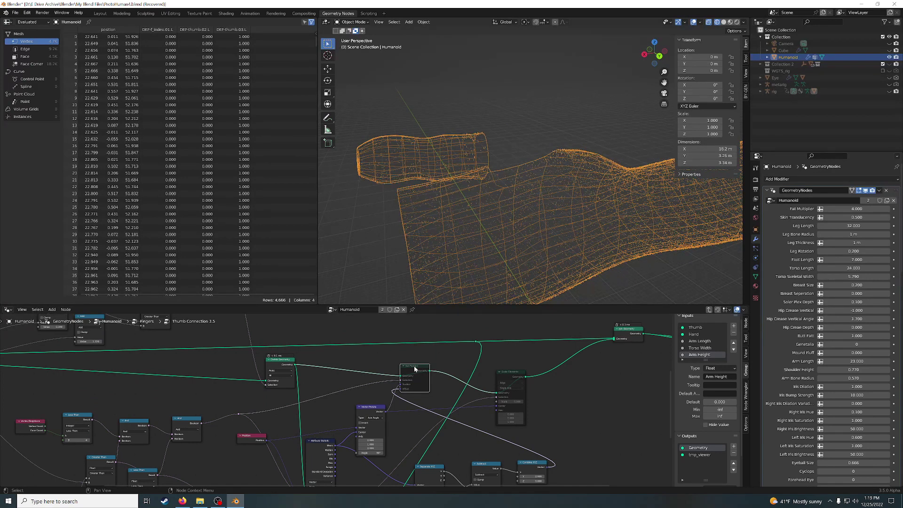
{"action": "key", "text": "m"}
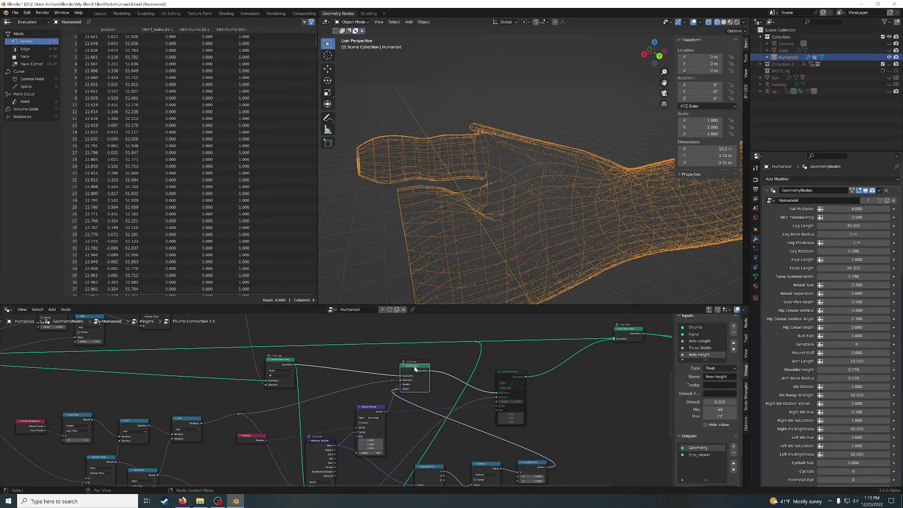
Mute and unmute the thumb's Scale Elements node to compare the thumb with and without it
{"action": "left_click", "coordinate": [502, 376]}
{"action": "key", "text": "m"}
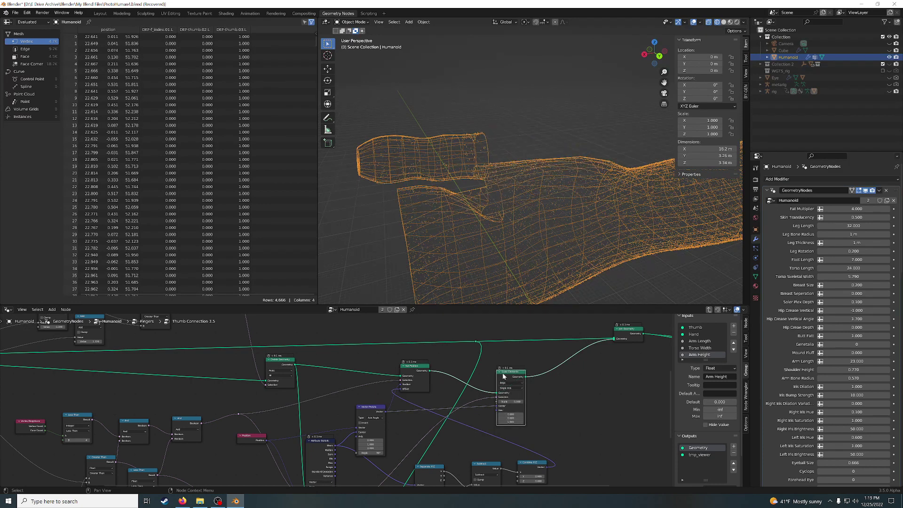
{"action": "key", "text": "m"}
{"action": "key", "text": "m"}
{"action": "key", "text": "m"}
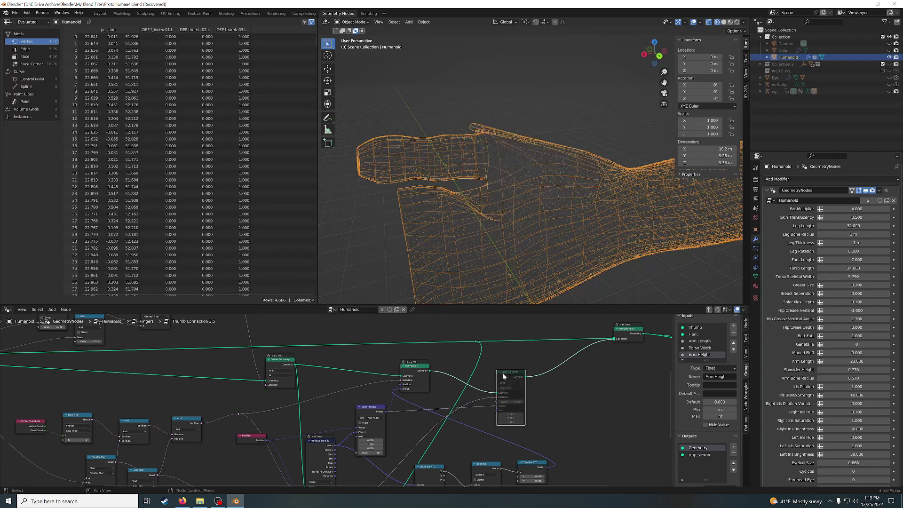
{"action": "key", "text": "m"}
Pan to the comparison nodes, cut the link into the lower And node, then undo the cut
{"action": "scroll", "coordinate": [436, 411], "scroll_direction": "down", "scroll_amount": 2}
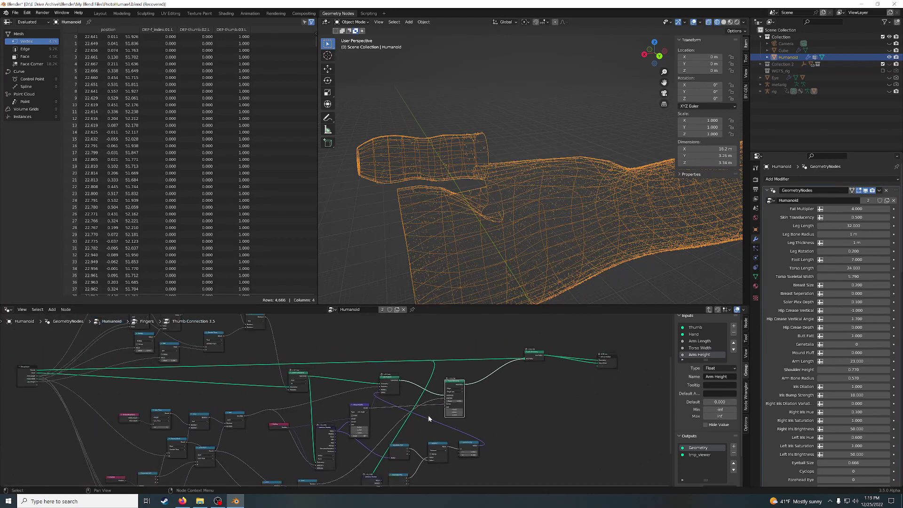
{"action": "mouse_move", "coordinate": [271, 465]}
{"action": "middle_mouse_down"}
{"action": "mouse_move", "coordinate": [317, 395]}
{"action": "mouse_move", "coordinate": [381, 401]}
{"action": "middle_mouse_up"}
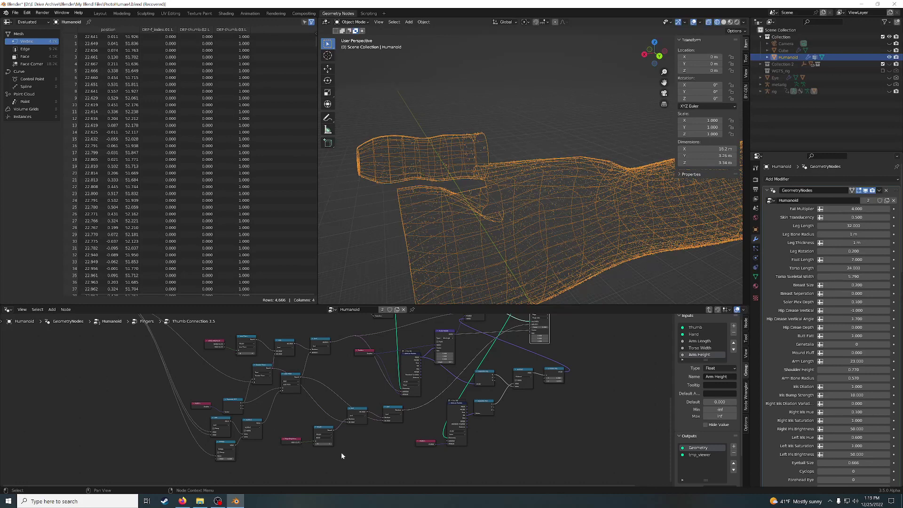
{"action": "scroll", "coordinate": [341, 455], "scroll_direction": "up", "scroll_amount": 1}
{"action": "scroll", "coordinate": [342, 455], "scroll_direction": "up", "scroll_amount": 1}
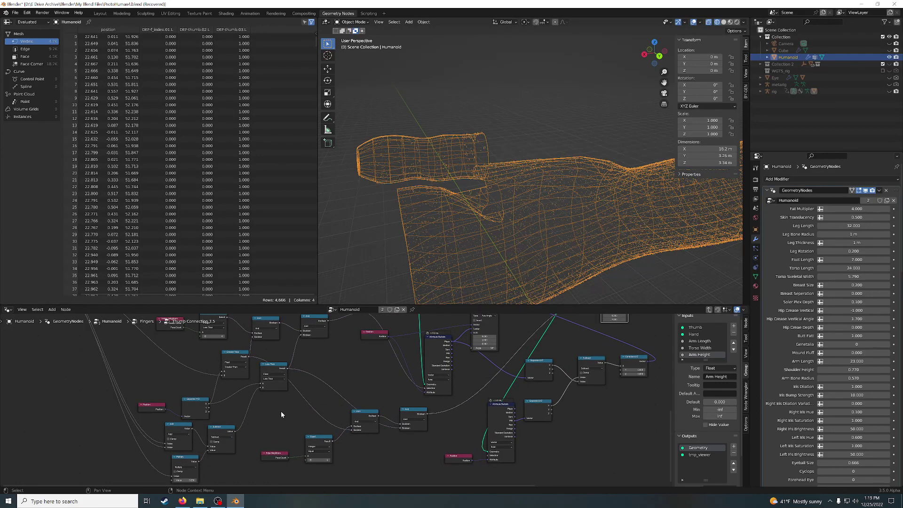
{"action": "middle_click_drag", "start_coordinate": [281, 411], "coordinate": [315, 460]}
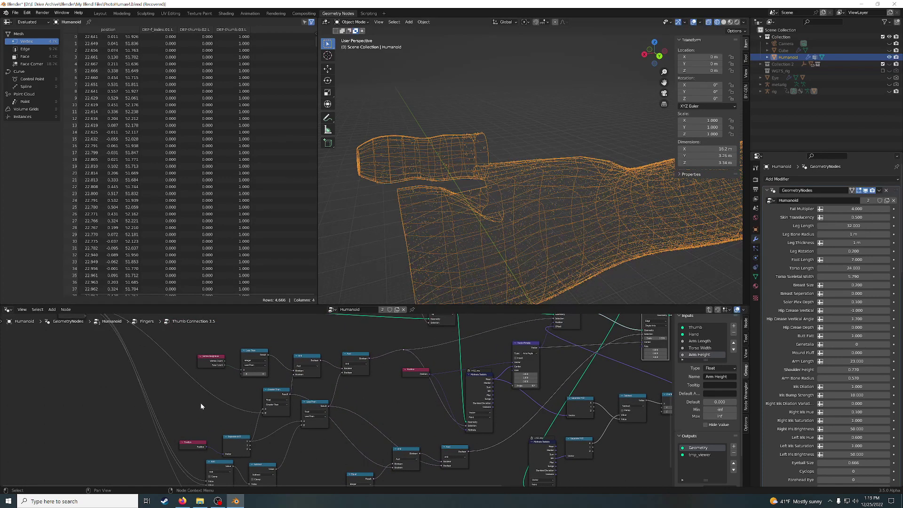
{"action": "scroll", "coordinate": [200, 402], "scroll_direction": "down", "scroll_amount": 2}
{"action": "scroll", "coordinate": [192, 388], "scroll_direction": "up", "scroll_amount": 2}
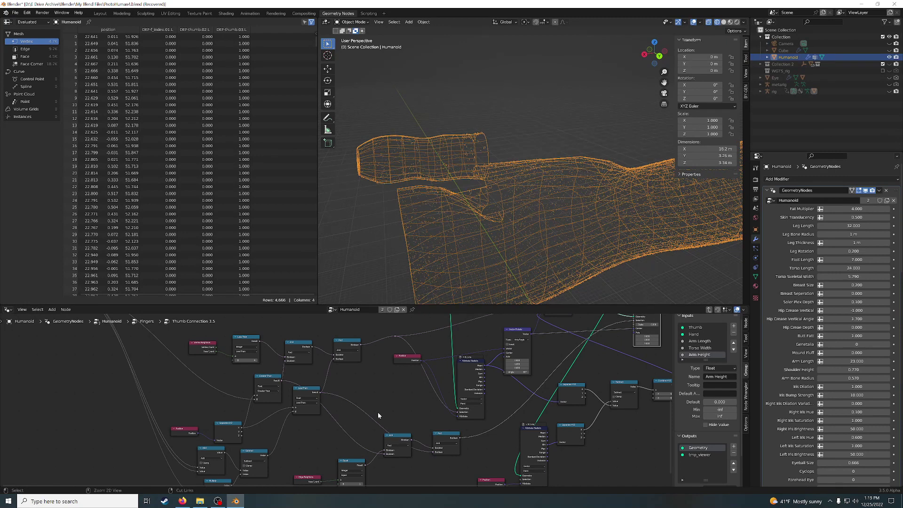
{"action": "right_click_drag", "start_coordinate": [377, 412], "coordinate": [369, 422], "text": "ctrl"}
{"action": "key", "text": "ctrl+z"}
{"action": "middle_click_drag", "start_coordinate": [289, 447], "coordinate": [327, 391]}
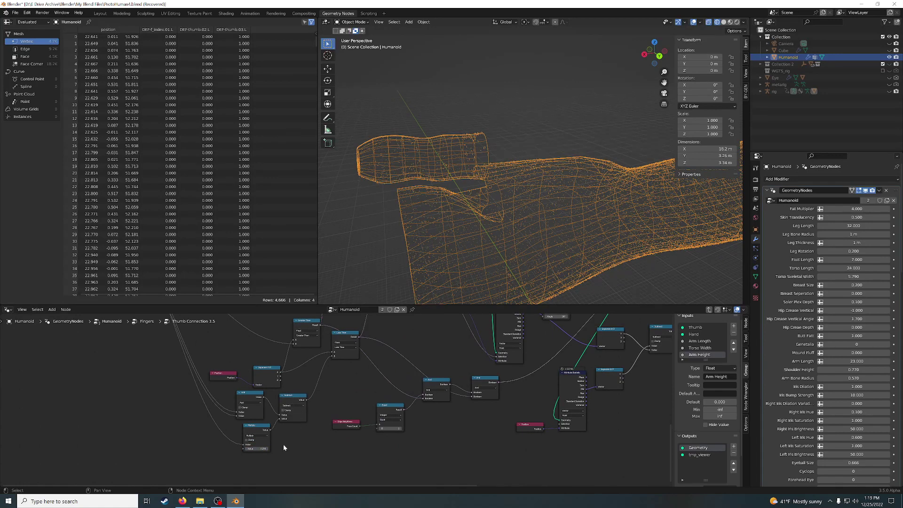
Set the Multiply node's value to 0.25 and orbit to inspect the reshaped thumb
{"action": "double_click", "coordinate": [257, 449]}
{"action": "key", "text": "Return"}
{"action": "mouse_move", "coordinate": [526, 239]}
{"action": "middle_mouse_down"}
{"action": "mouse_move", "coordinate": [473, 237]}
{"action": "mouse_move", "coordinate": [492, 231]}
{"action": "middle_mouse_up"}
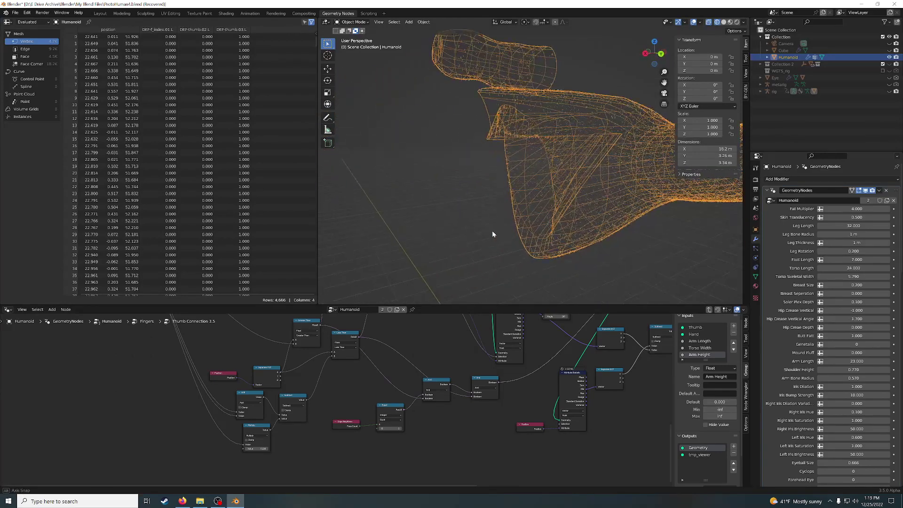
{"action": "left_click", "coordinate": [260, 450]}
{"action": "key", "text": "Return"}
{"action": "left_click", "coordinate": [257, 450]}
{"action": "key", "text": "BackSpace"}
{"action": "key", "text": "Return"}
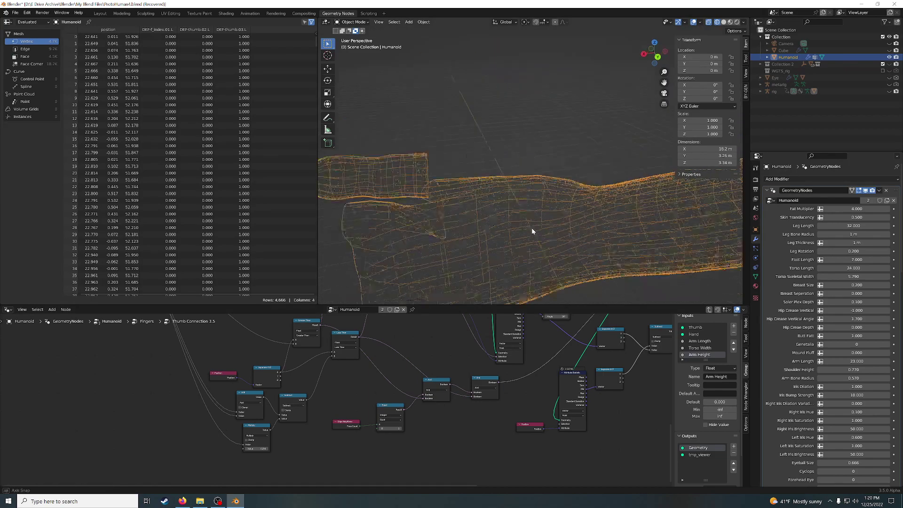
{"action": "mouse_move", "coordinate": [532, 228]}
{"action": "middle_mouse_down"}
{"action": "mouse_move", "coordinate": [543, 224]}
{"action": "mouse_move", "coordinate": [531, 235]}
{"action": "middle_mouse_up"}
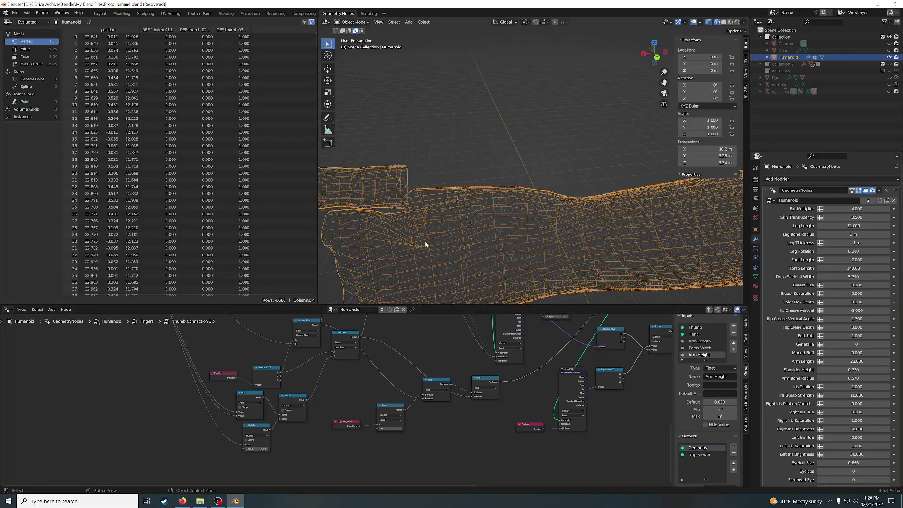
{"action": "middle_click_drag", "start_coordinate": [600, 328], "coordinate": [478, 408]}
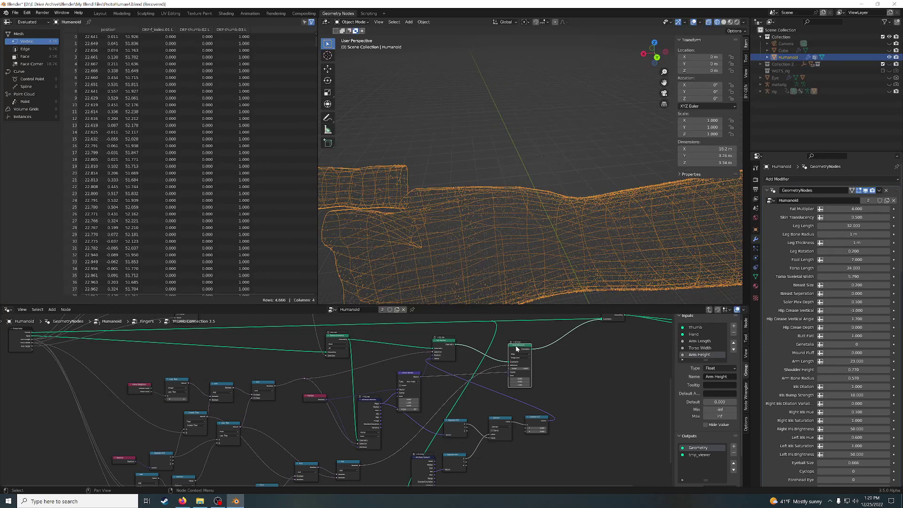
Mute the Scale Elements node and nudge the Subtract node into place
{"action": "key", "text": "m"}
{"action": "scroll", "coordinate": [501, 207], "scroll_direction": "up", "scroll_amount": 2}
{"action": "scroll", "coordinate": [501, 207], "scroll_direction": "up", "scroll_amount": 2}
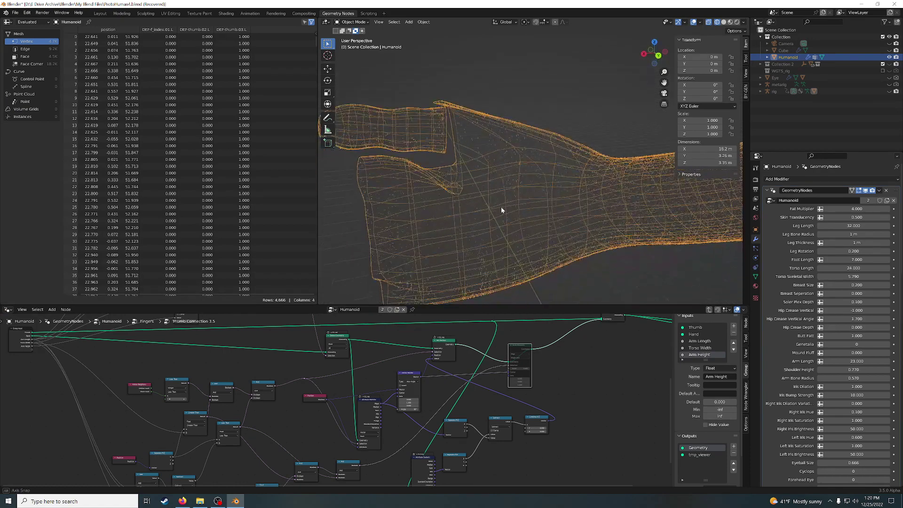
{"action": "scroll", "coordinate": [603, 426], "scroll_direction": "up", "scroll_amount": 1}
{"action": "middle_click_drag", "start_coordinate": [611, 419], "coordinate": [549, 399]}
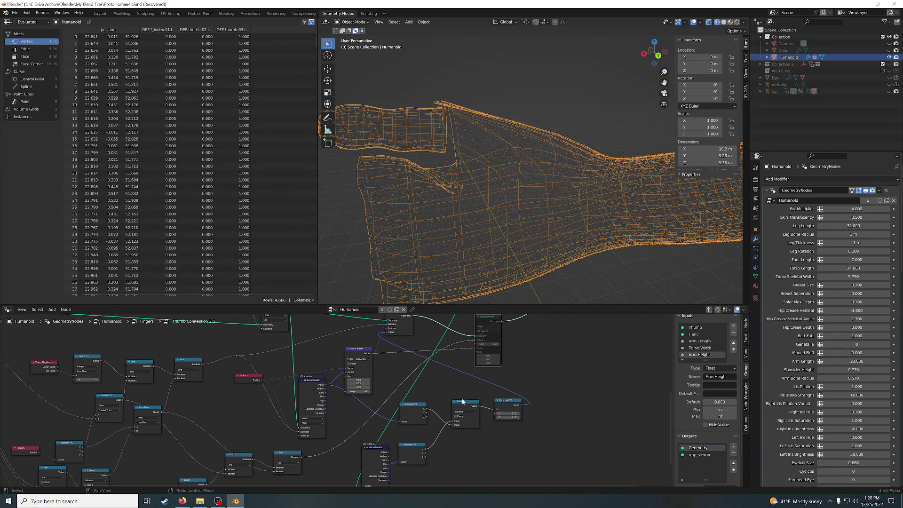
{"action": "left_click_drag", "start_coordinate": [461, 404], "coordinate": [457, 390]}
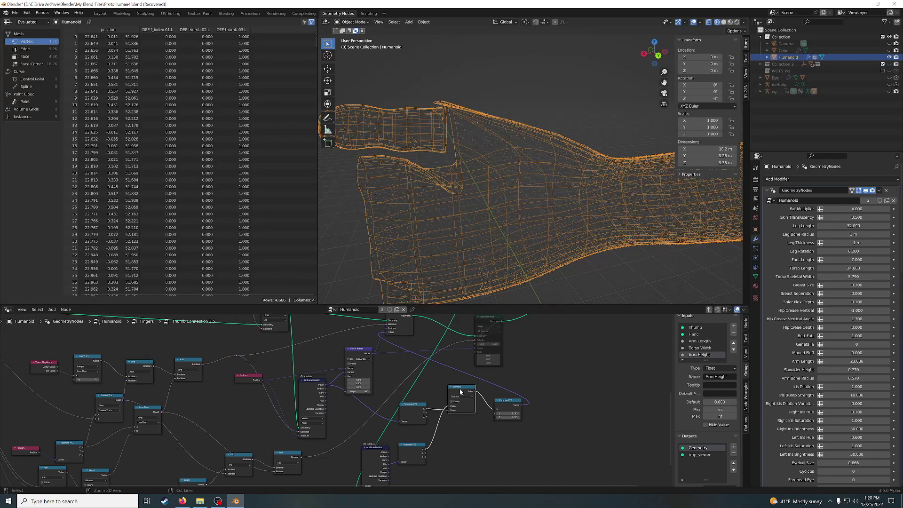
Copy the Subtract node, feed it from Separate XYZ, and link Attribute Statistic into the lower Separate XYZ
{"action": "key", "text": "ctrl+c"}
{"action": "key", "text": "ctrl+v"}
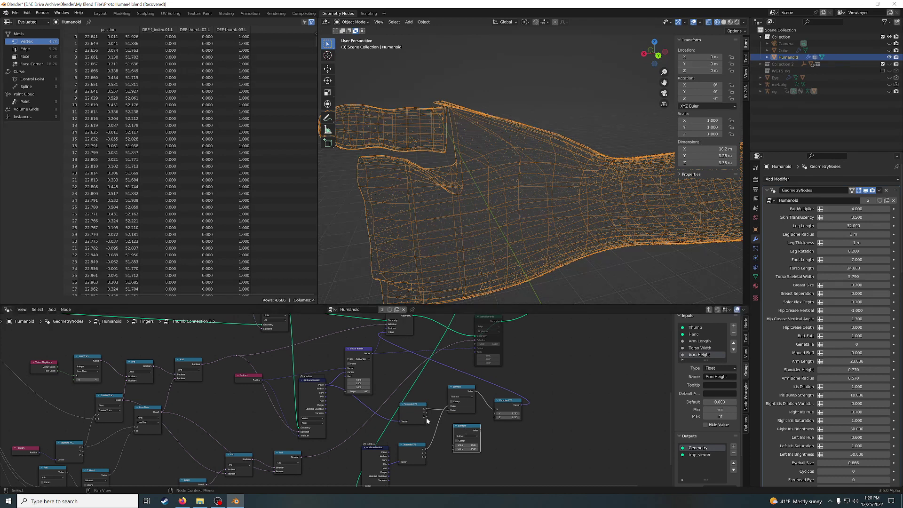
{"action": "left_click_drag", "start_coordinate": [428, 416], "coordinate": [454, 448]}
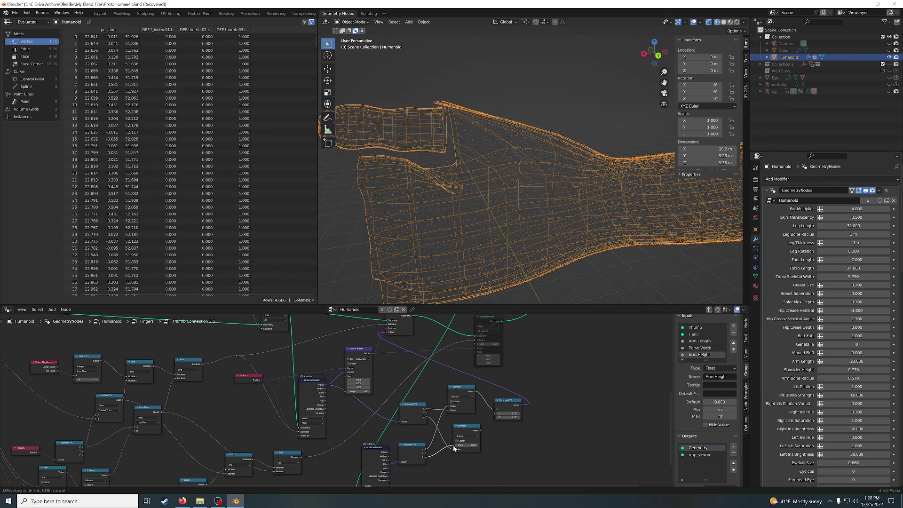
{"action": "left_click_drag", "start_coordinate": [455, 449], "coordinate": [455, 449]}
{"action": "left_click_drag", "start_coordinate": [389, 455], "coordinate": [402, 462]}
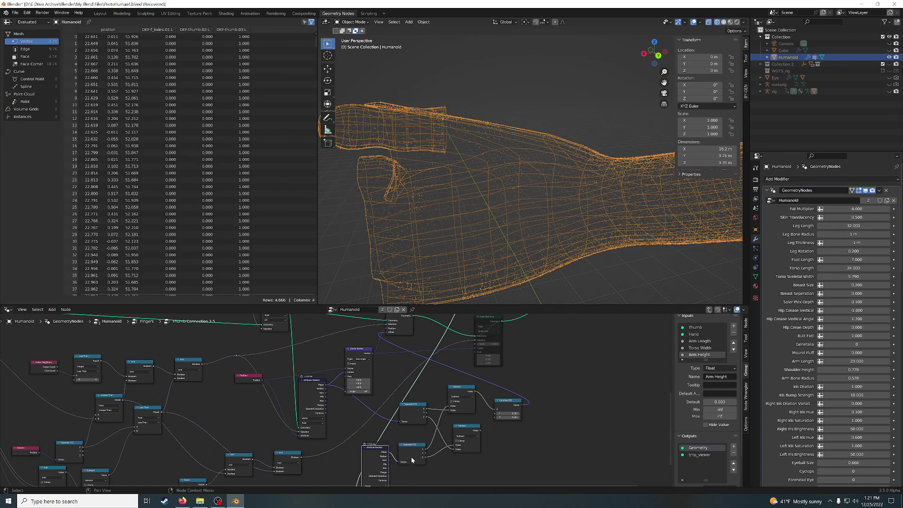
{"action": "left_click_drag", "start_coordinate": [392, 460], "coordinate": [414, 452]}
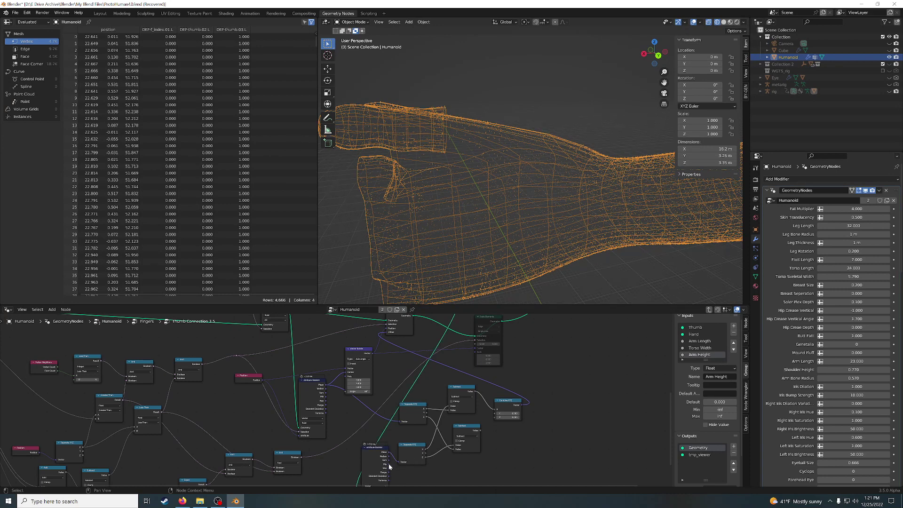
{"action": "left_click", "coordinate": [416, 464]}
Duplicate the Separate XYZ node and link Attribute Statistic into the copy
{"action": "key", "text": "shift+d"}
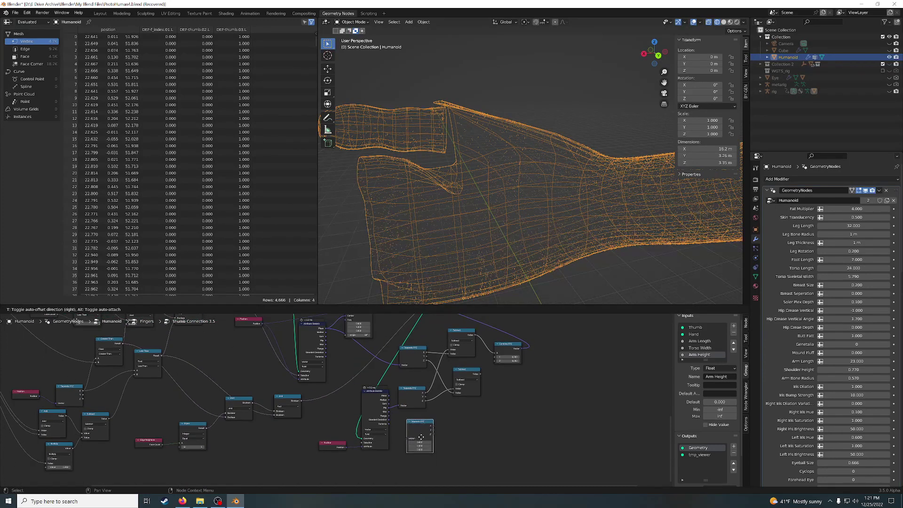
{"action": "left_click", "coordinate": [403, 412]}
{"action": "mouse_move", "coordinate": [388, 399]}
{"action": "left_mouse_down"}
{"action": "mouse_move", "coordinate": [409, 435]}
{"action": "mouse_move", "coordinate": [497, 361]}
{"action": "left_mouse_up"}
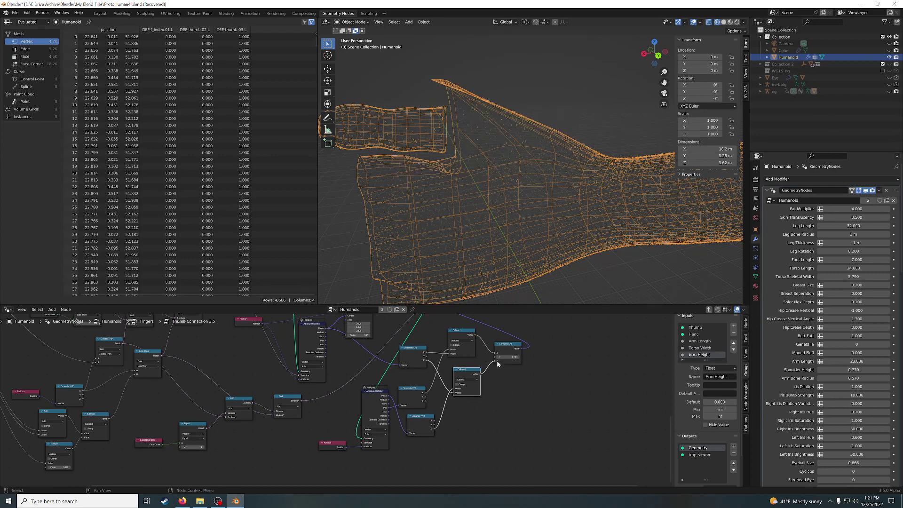
Toggle Scale Elements on and off to compare thumb shapes, then orbit to the thumb junction
{"action": "middle_click_drag", "start_coordinate": [552, 332], "coordinate": [545, 426]}
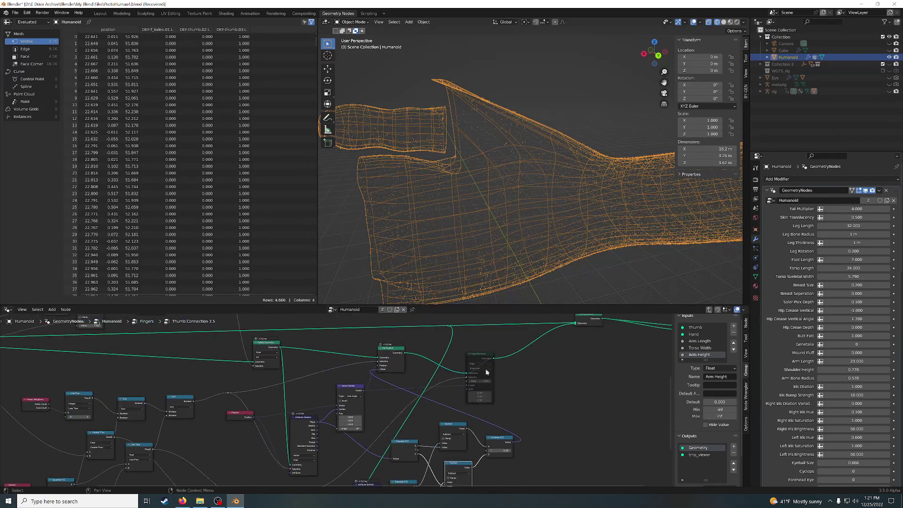
{"action": "key", "text": "m"}
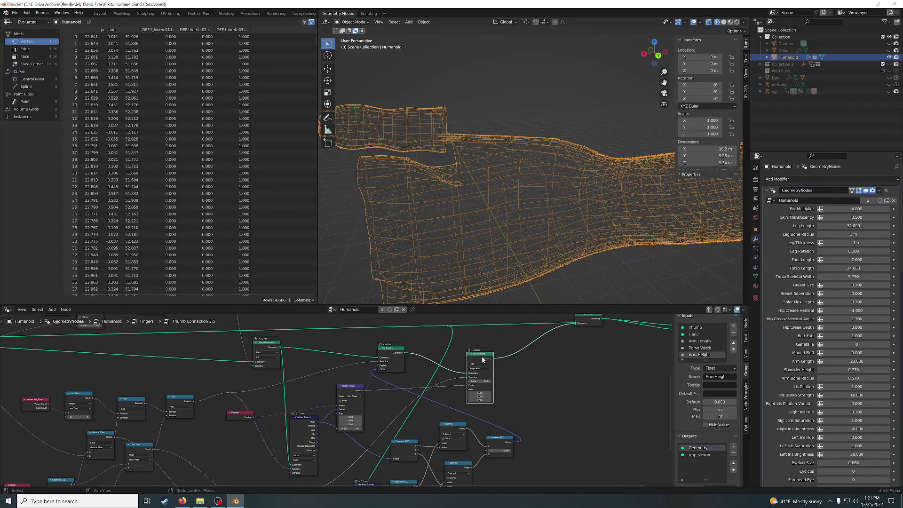
{"action": "key", "text": "m"}
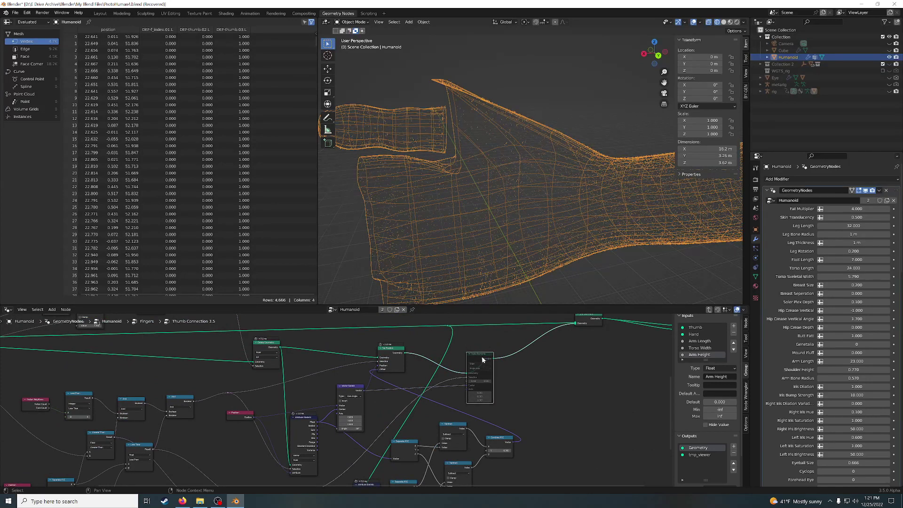
{"action": "key", "text": "m"}
{"action": "key", "text": "m"}
{"action": "key", "text": "m"}
{"action": "key", "text": "m"}
{"action": "key", "text": "m"}
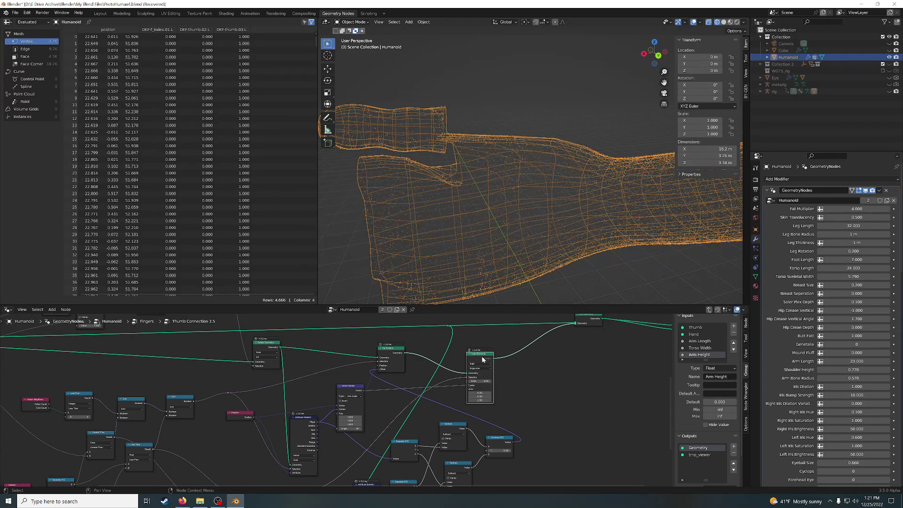
{"action": "key", "text": "m"}
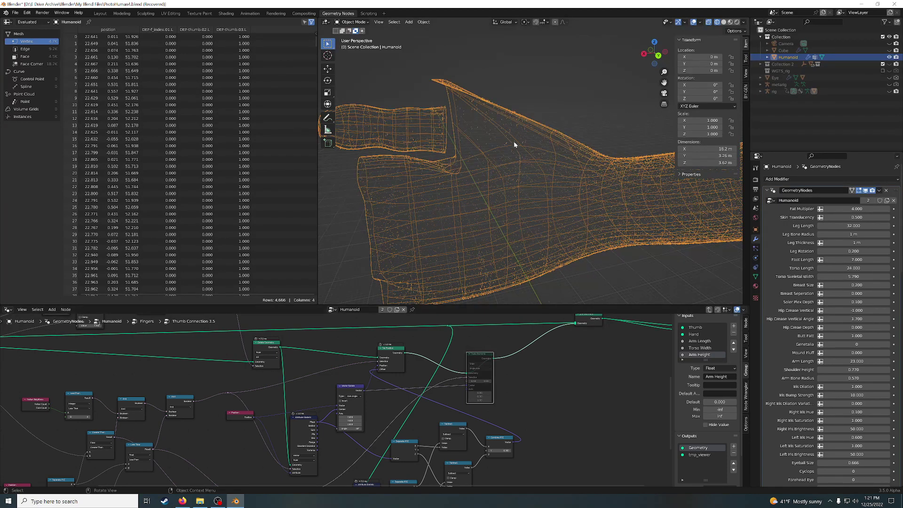
{"action": "mouse_move", "coordinate": [513, 141]}
{"action": "middle_mouse_down"}
{"action": "mouse_move", "coordinate": [519, 155]}
{"action": "mouse_move", "coordinate": [477, 248]}
{"action": "mouse_move", "coordinate": [483, 253]}
{"action": "middle_mouse_up"}
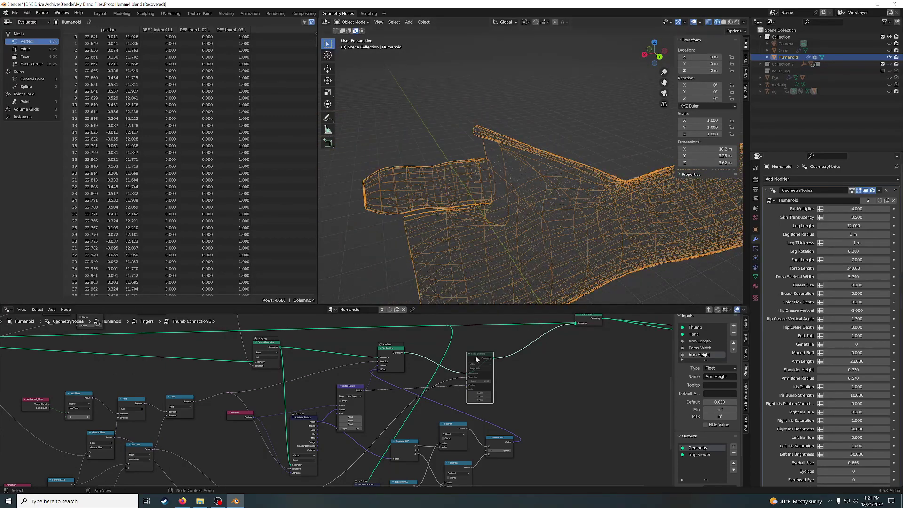
Unmute the Scale Elements node to remove the thumb spike and pan the node tree
{"action": "key", "text": "m"}
{"action": "key", "text": "m"}
{"action": "middle_click_drag", "start_coordinate": [532, 397], "coordinate": [476, 373]}
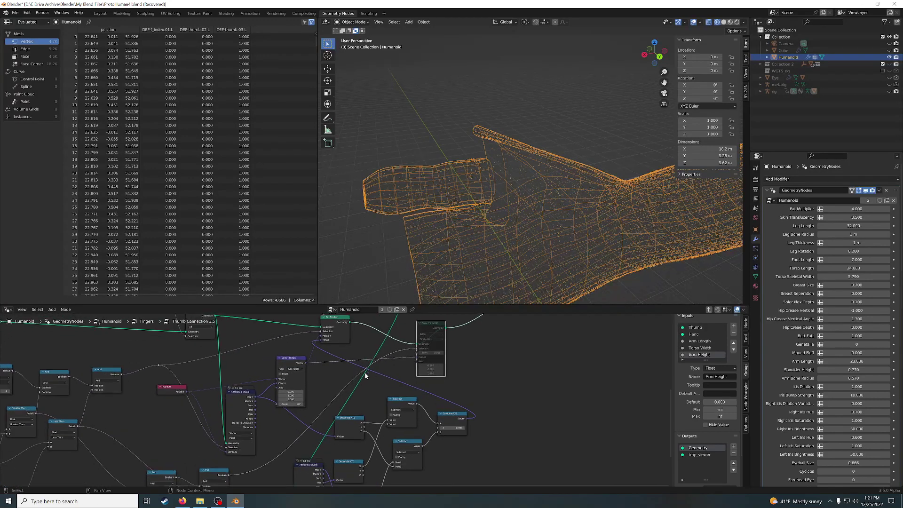
{"action": "scroll", "coordinate": [365, 372], "scroll_direction": "up", "scroll_amount": 2}
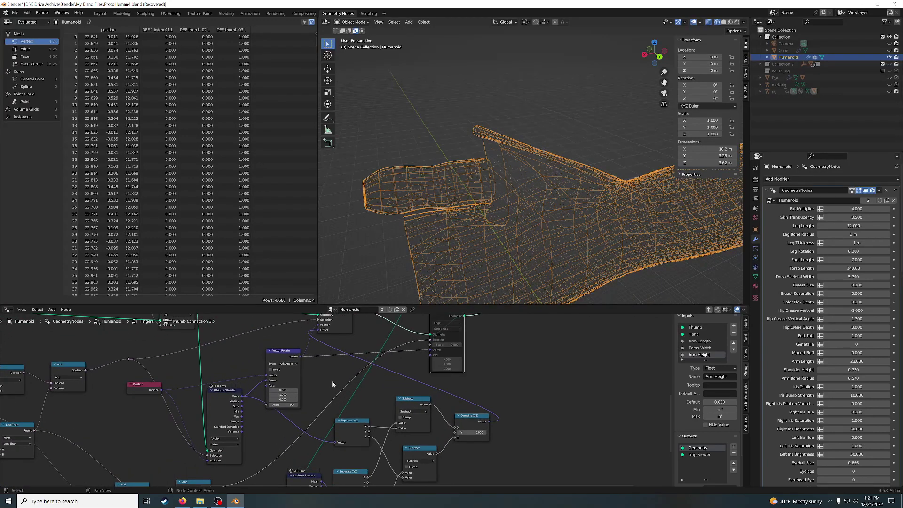
{"action": "scroll", "coordinate": [495, 353], "scroll_direction": "down", "scroll_amount": 1}
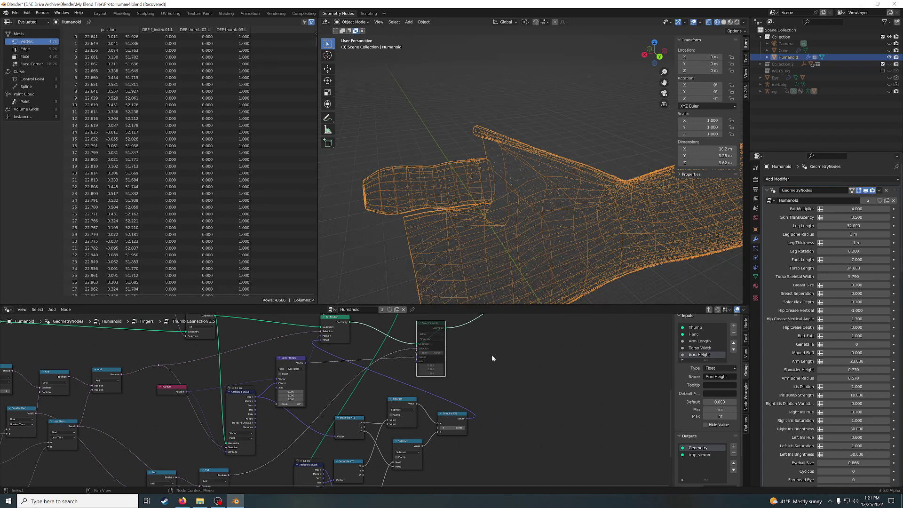
{"action": "key", "text": "m"}
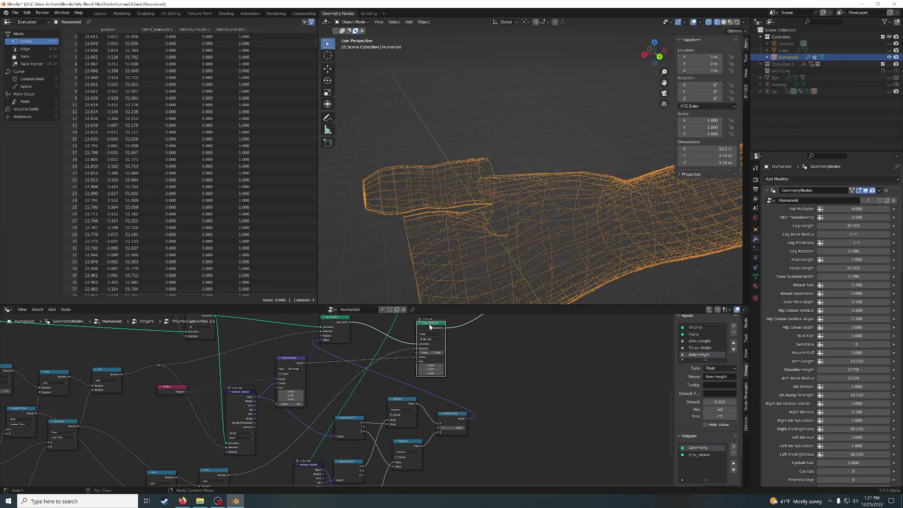
{"action": "middle_click_drag", "start_coordinate": [496, 358], "coordinate": [479, 363]}
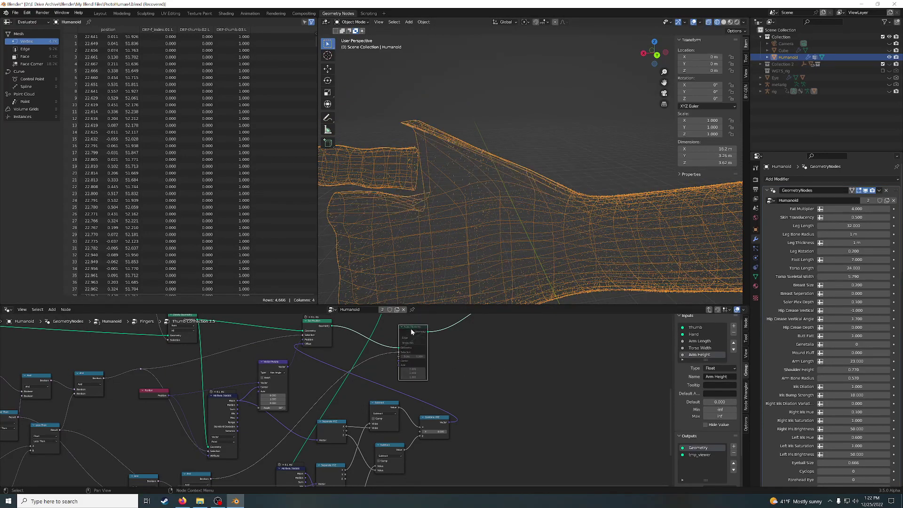
Orbit and zoom the viewport in on the thumb joint
{"action": "mouse_move", "coordinate": [463, 210]}
{"action": "middle_mouse_down"}
{"action": "mouse_move", "coordinate": [499, 221]}
{"action": "mouse_move", "coordinate": [490, 225]}
{"action": "middle_mouse_up"}
{"action": "scroll", "coordinate": [489, 221], "scroll_direction": "up", "scroll_amount": 2}
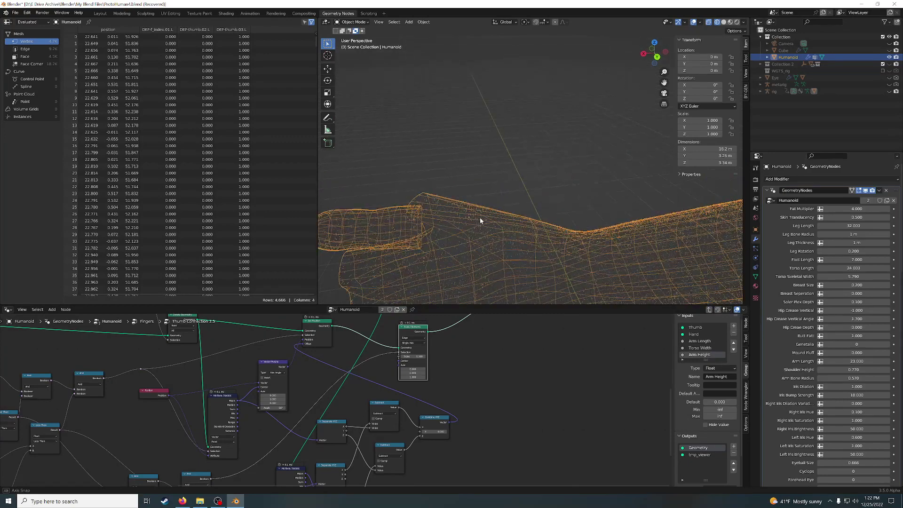
{"action": "scroll", "coordinate": [481, 218], "scroll_direction": "up", "scroll_amount": 2}
{"action": "scroll", "coordinate": [484, 214], "scroll_direction": "up", "scroll_amount": 2}
{"action": "scroll", "coordinate": [483, 211], "scroll_direction": "up", "scroll_amount": 1}
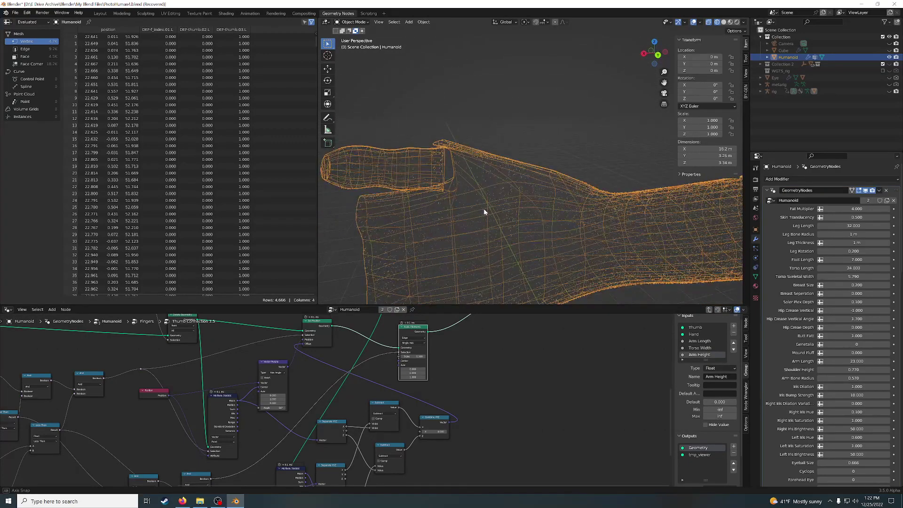
{"action": "scroll", "coordinate": [483, 209], "scroll_direction": "up", "scroll_amount": 1}
{"action": "scroll", "coordinate": [485, 208], "scroll_direction": "up", "scroll_amount": 1}
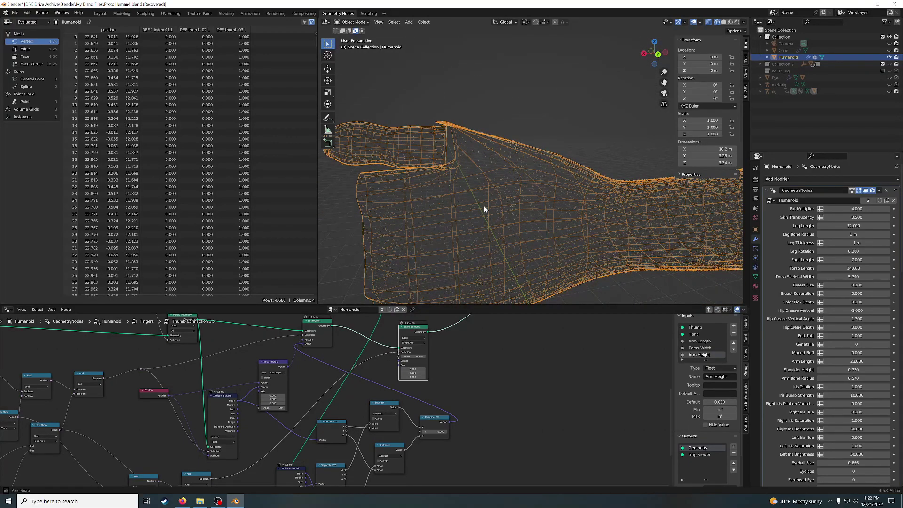
{"action": "scroll", "coordinate": [485, 209], "scroll_direction": "down", "scroll_amount": 2}
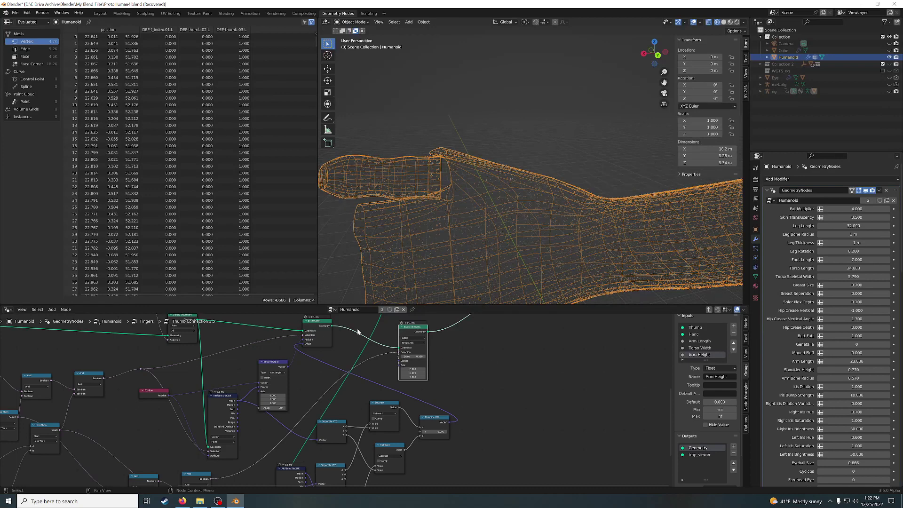
Mute and unmute the thumb-joining Set Position node, orbiting to compare the thumb ridge
{"action": "left_click", "coordinate": [316, 326]}
{"action": "key", "text": "m"}
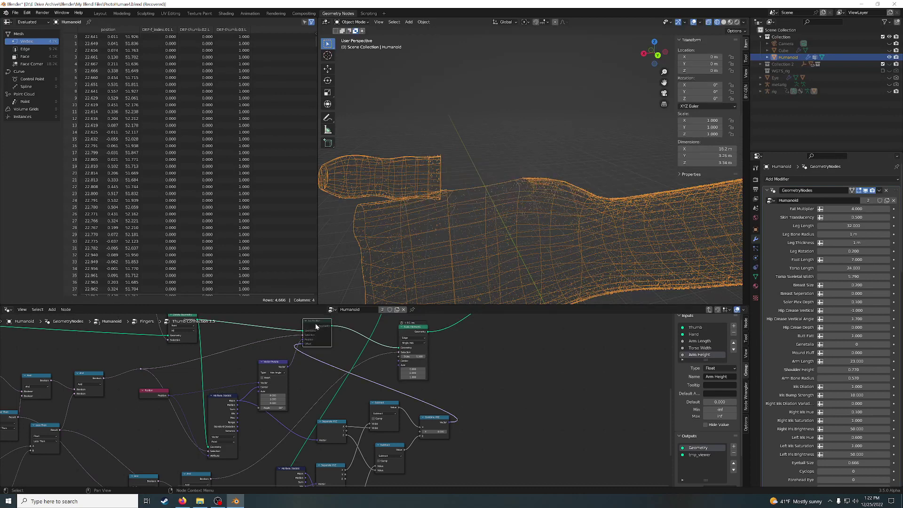
{"action": "mouse_move", "coordinate": [515, 222]}
{"action": "middle_mouse_down"}
{"action": "mouse_move", "coordinate": [468, 280]}
{"action": "mouse_move", "coordinate": [490, 228]}
{"action": "middle_mouse_up"}
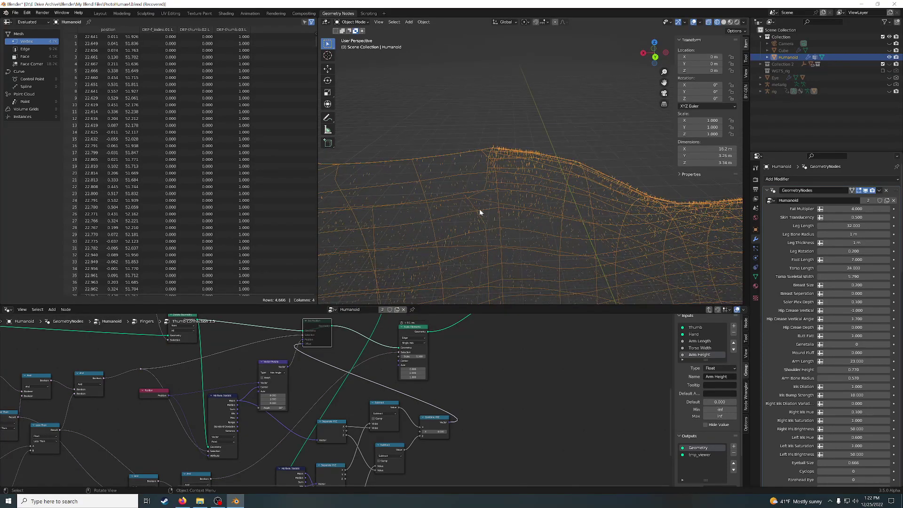
{"action": "mouse_move", "coordinate": [474, 217]}
{"action": "middle_mouse_down"}
{"action": "mouse_move", "coordinate": [468, 221]}
{"action": "mouse_move", "coordinate": [496, 225]}
{"action": "middle_mouse_up"}
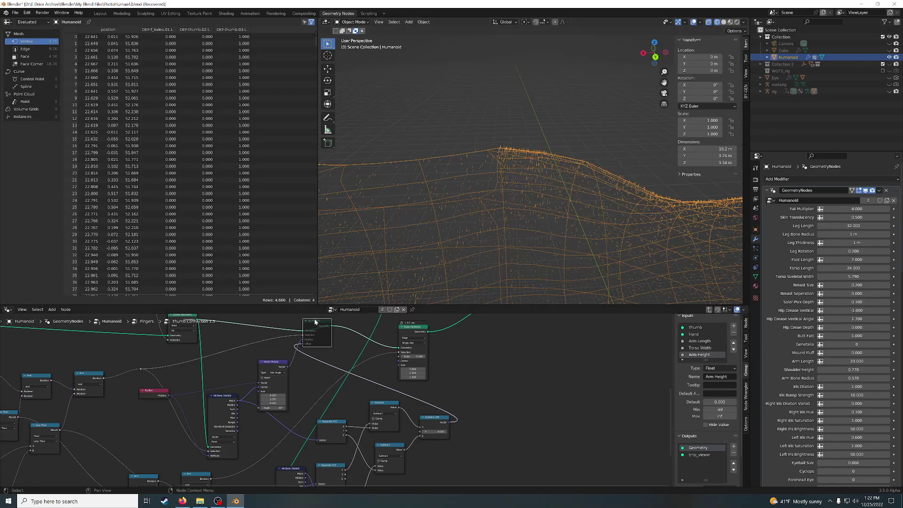
{"action": "key", "text": "m"}
{"action": "key", "text": "m"}
Switch to Solid shading with Set Position enabled and turn on X-ray at the thumb base
{"action": "left_click", "coordinate": [723, 22]}
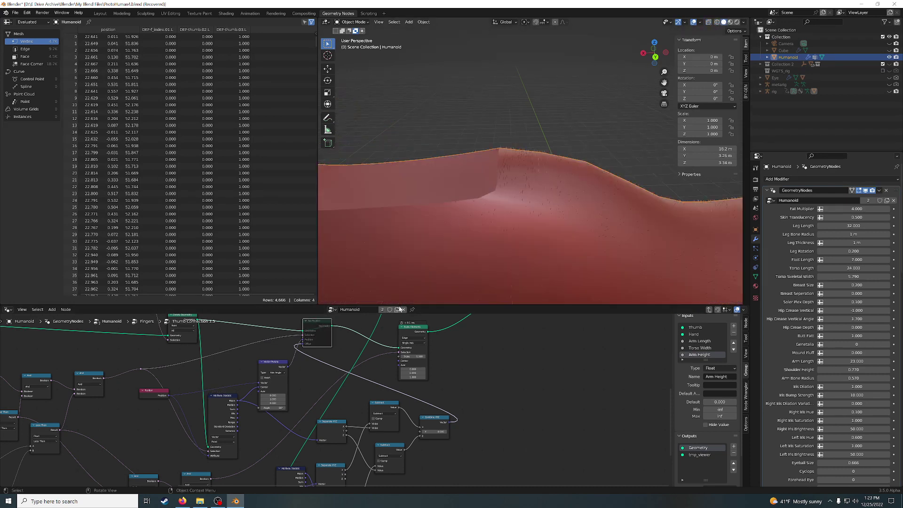
{"action": "key", "text": "m"}
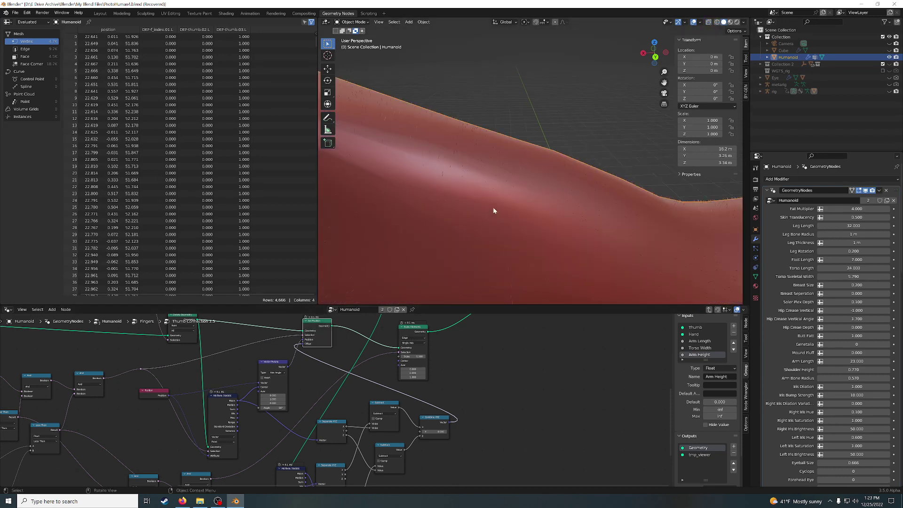
{"action": "middle_click_drag", "start_coordinate": [492, 207], "coordinate": [504, 205]}
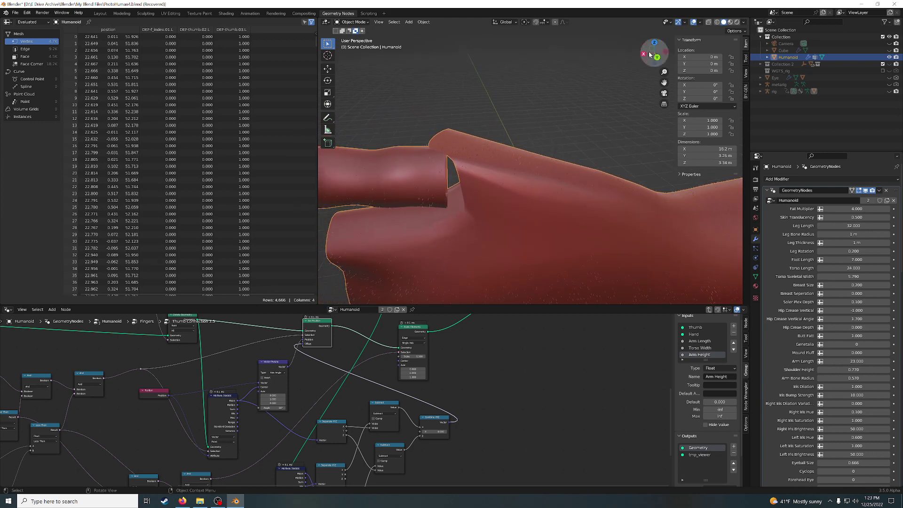
{"action": "left_click", "coordinate": [708, 23]}
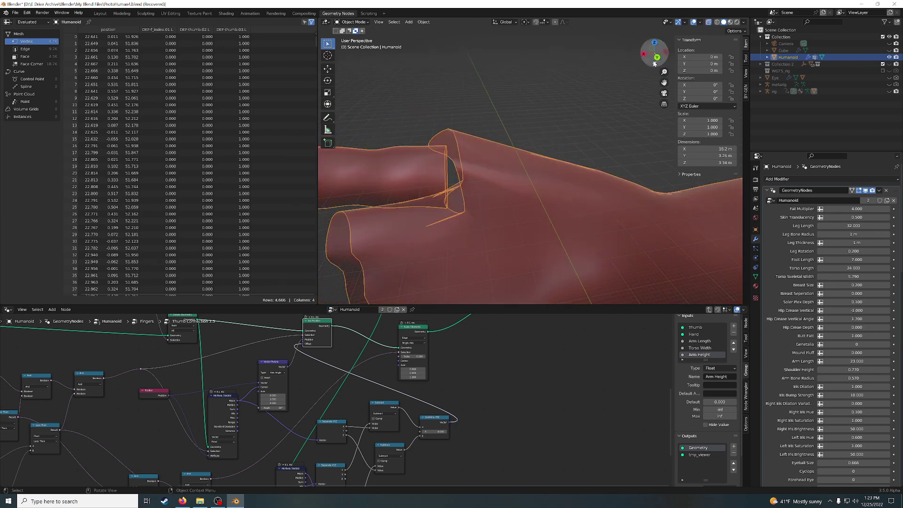
Turn off X-ray, return to Wireframe shading, and orbit along the thumb
{"action": "left_click", "coordinate": [709, 23]}
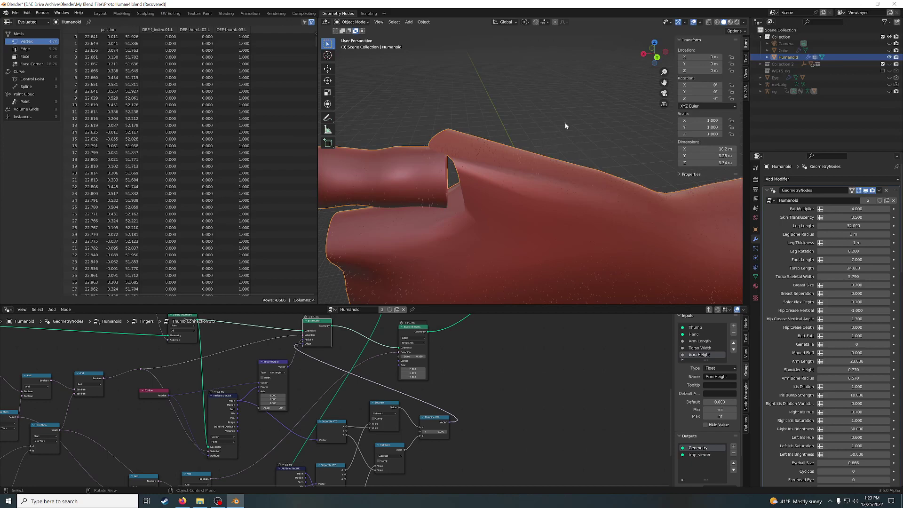
{"action": "left_click", "coordinate": [717, 21]}
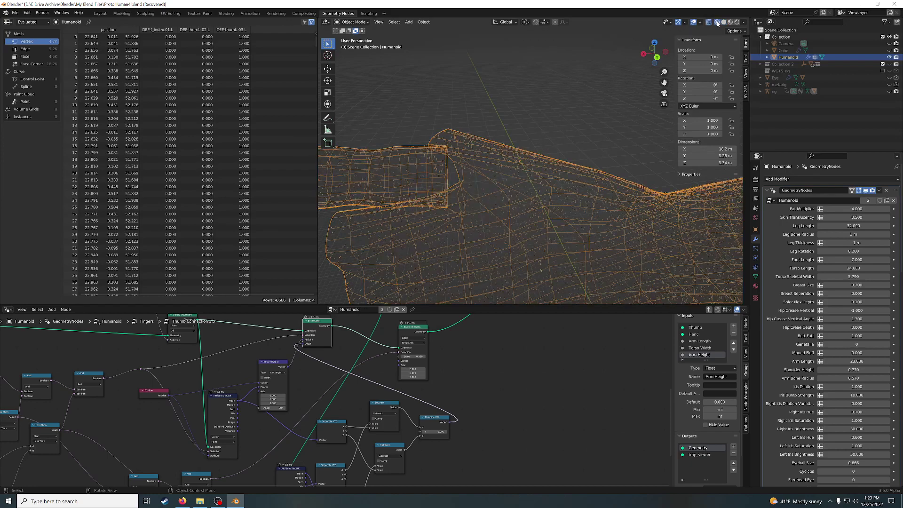
{"action": "mouse_move", "coordinate": [564, 123]}
{"action": "middle_mouse_down"}
{"action": "mouse_move", "coordinate": [570, 109]}
{"action": "mouse_move", "coordinate": [556, 128]}
{"action": "middle_mouse_up"}
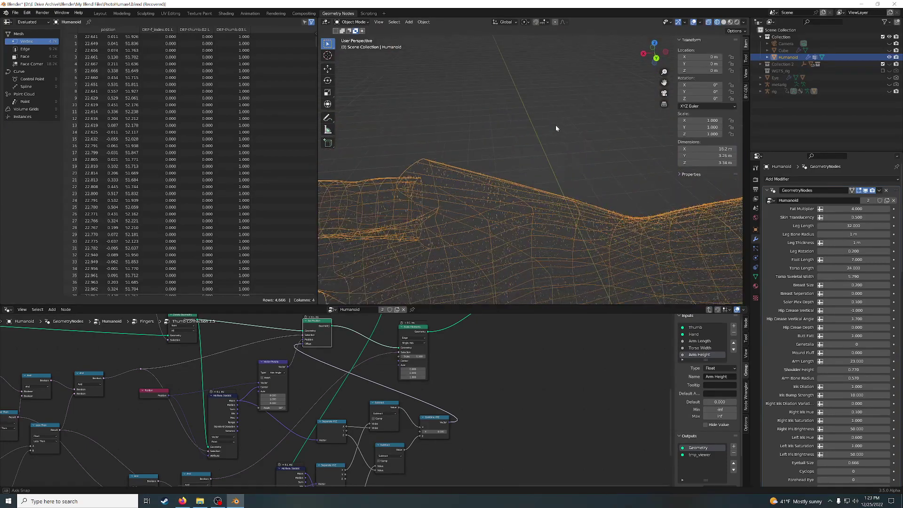
{"action": "middle_click_drag", "start_coordinate": [557, 125], "coordinate": [560, 125]}
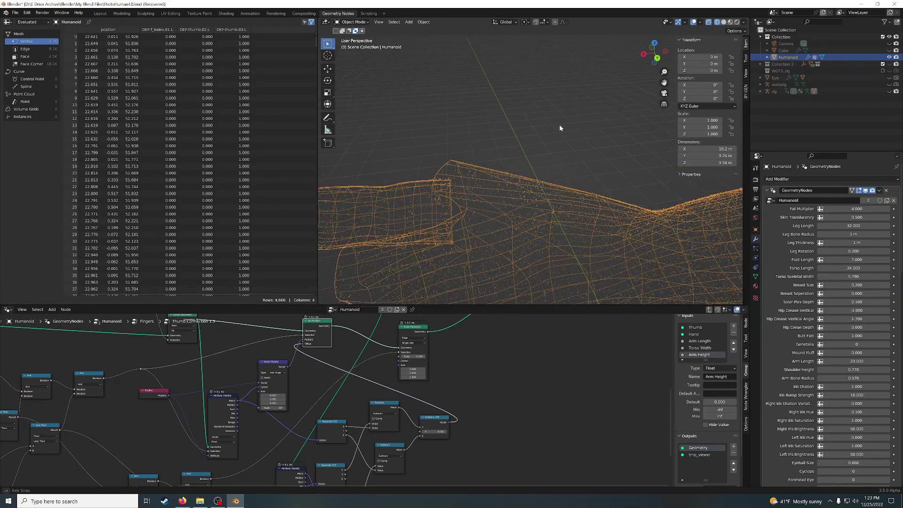
Mute and unmute the Scale Elements node to compare the thumb joint, then pan to the output end
{"action": "left_click", "coordinate": [410, 334]}
{"action": "key", "text": "m"}
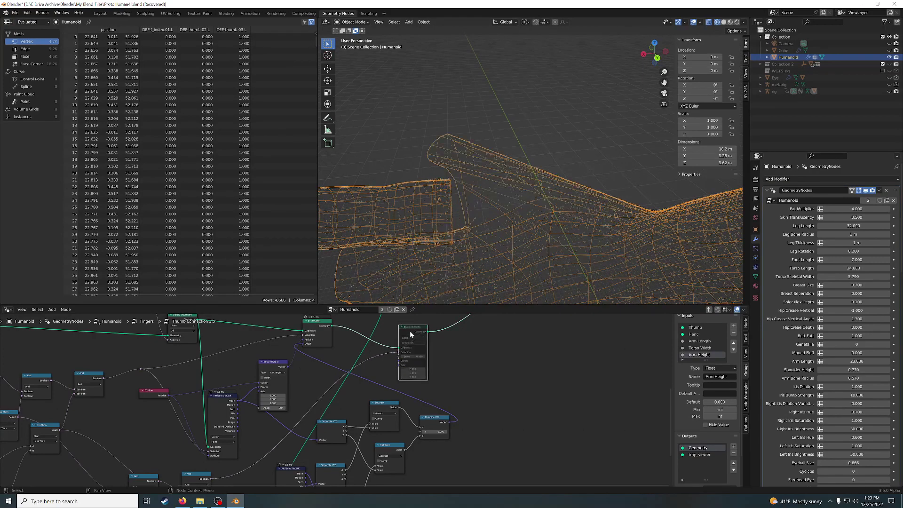
{"action": "middle_click_drag", "start_coordinate": [470, 157], "coordinate": [470, 150]}
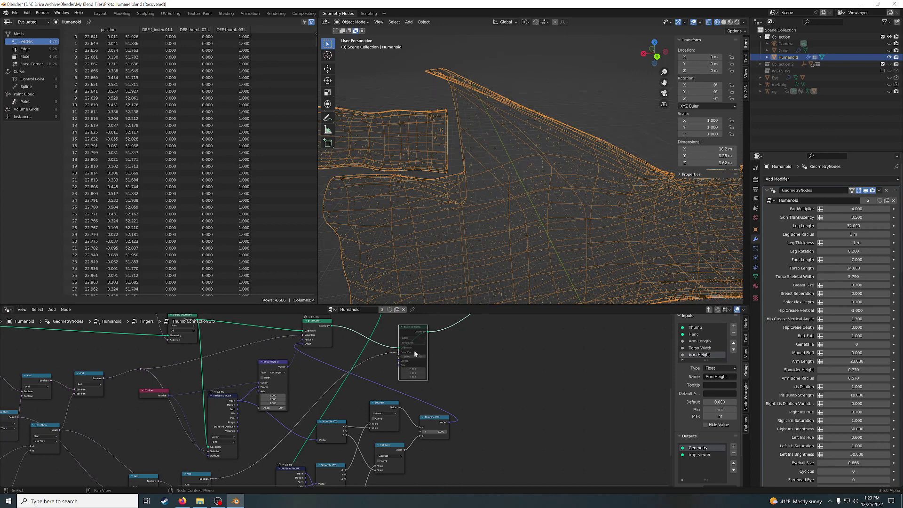
{"action": "key", "text": "m"}
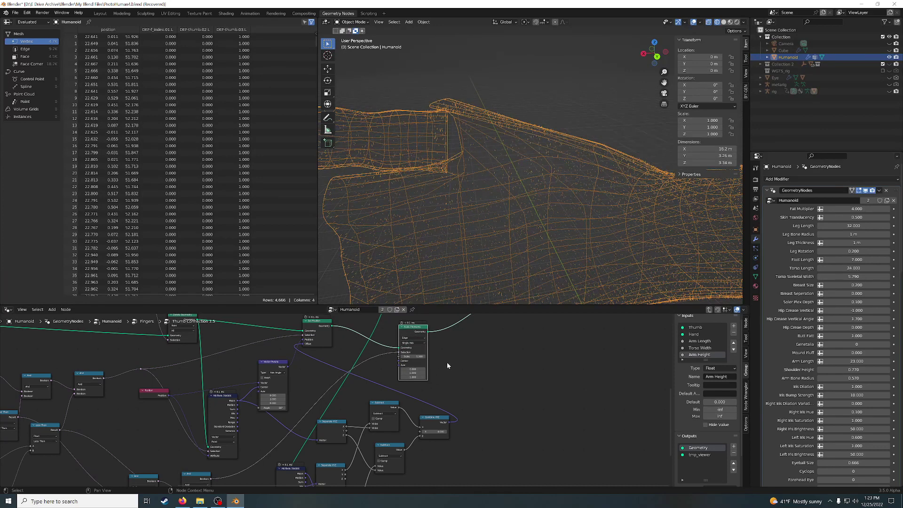
{"action": "middle_click_drag", "start_coordinate": [453, 349], "coordinate": [432, 377]}
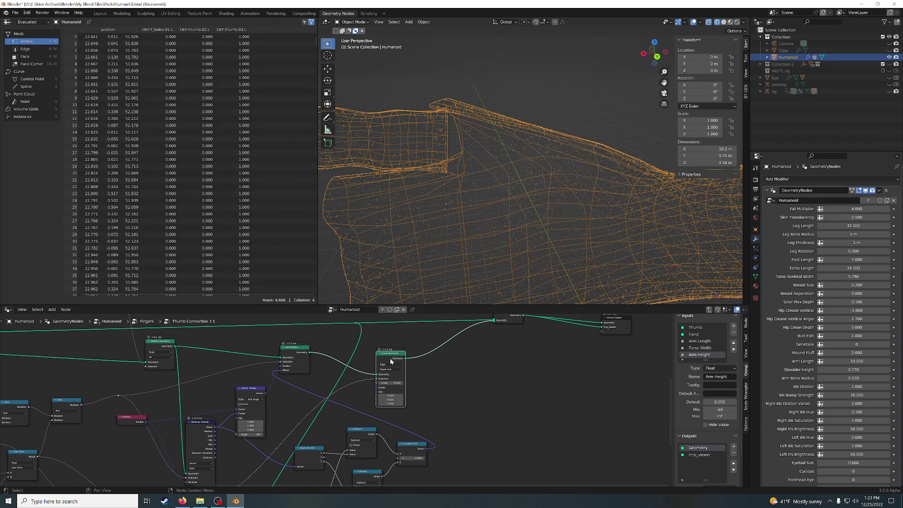
Insert a duplicate Scale Elements node before Group Output with a wired Center, X axis 1, scale 0
{"action": "key", "text": "shift+d"}
{"action": "left_click", "coordinate": [435, 351]}
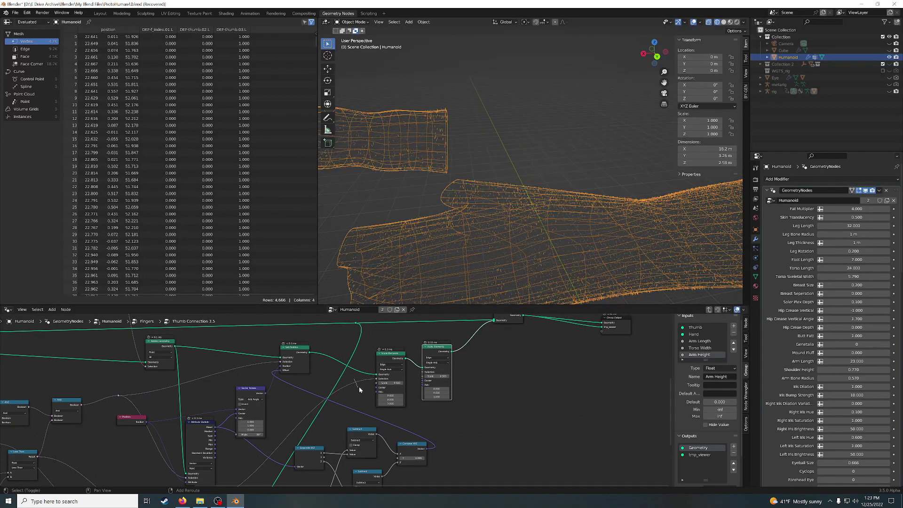
{"action": "mouse_move", "coordinate": [356, 382]}
{"action": "left_mouse_down"}
{"action": "mouse_move", "coordinate": [406, 388]}
{"action": "mouse_move", "coordinate": [423, 371]}
{"action": "left_mouse_up"}
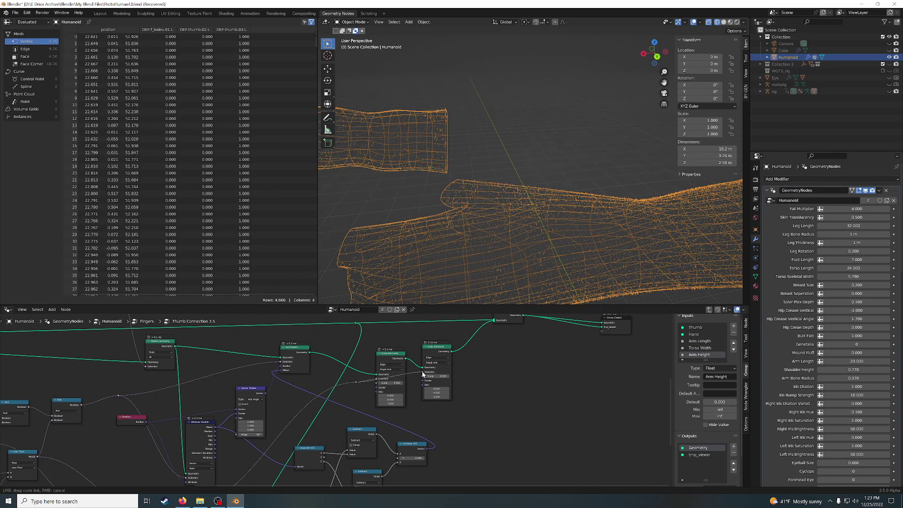
{"action": "left_click", "coordinate": [445, 389]}
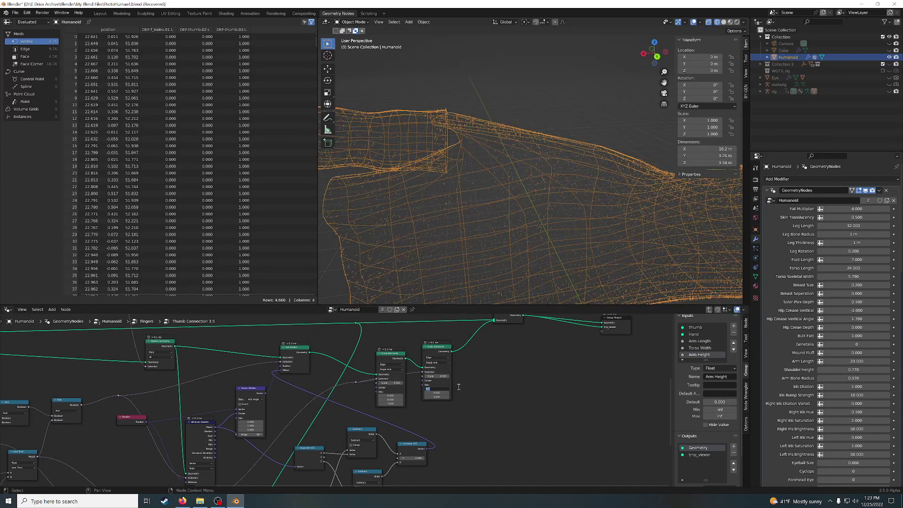
{"action": "type", "text": "1"}
{"action": "key", "text": "Return"}
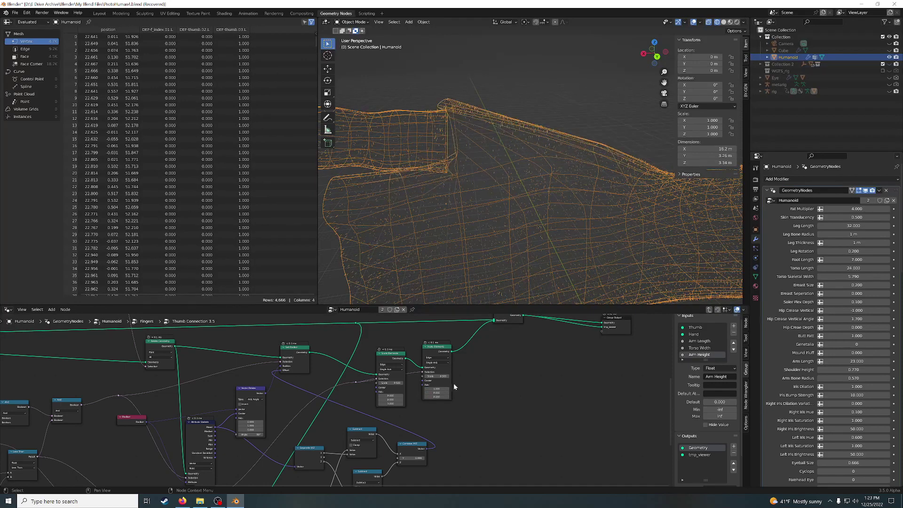
{"action": "left_click", "coordinate": [437, 376]}
{"action": "type", "text": "0"}
{"action": "key", "text": "Return"}
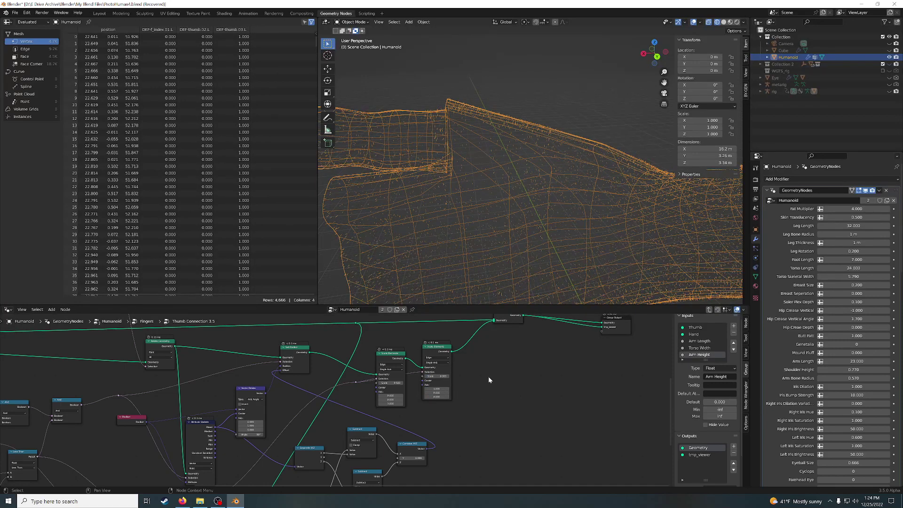
{"action": "mouse_move", "coordinate": [507, 249]}
{"action": "middle_mouse_down"}
{"action": "mouse_move", "coordinate": [527, 237]}
{"action": "mouse_move", "coordinate": [520, 235]}
{"action": "mouse_move", "coordinate": [543, 238]}
{"action": "mouse_move", "coordinate": [513, 238]}
{"action": "middle_mouse_up"}
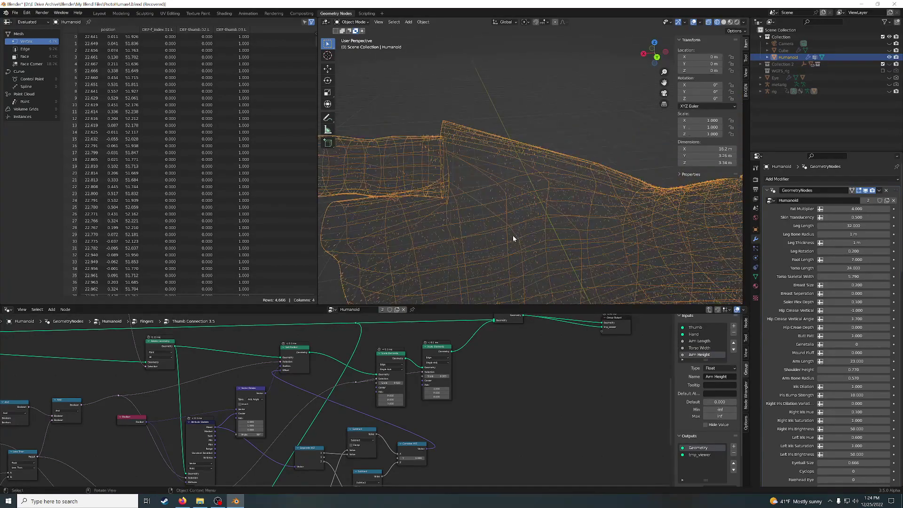
Toggle the Set Position node off and on, mute the duplicated Scale Elements node, and view the whole hand
{"action": "left_click", "coordinate": [385, 363]}
{"action": "left_click", "coordinate": [294, 353]}
{"action": "key", "text": "m"}
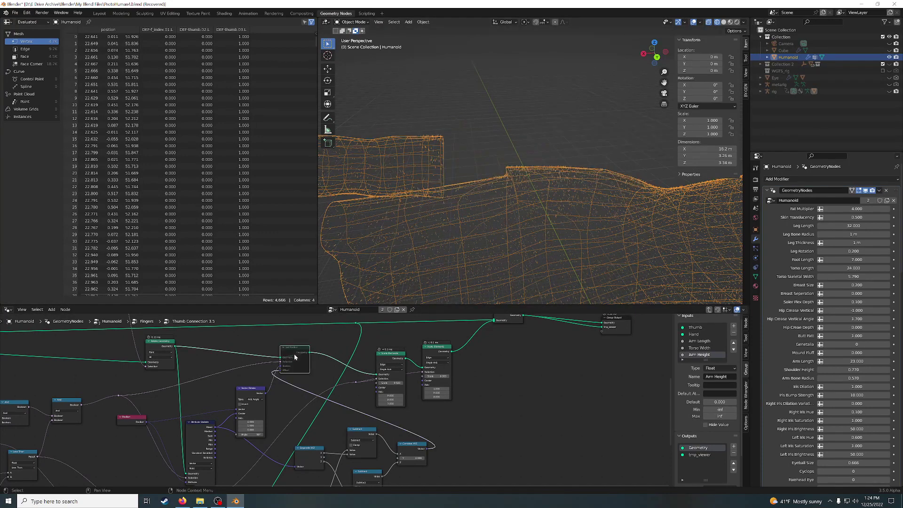
{"action": "left_click", "coordinate": [387, 353], "text": "shift"}
{"action": "key", "text": "m"}
{"action": "left_click", "coordinate": [437, 347]}
{"action": "key", "text": "m"}
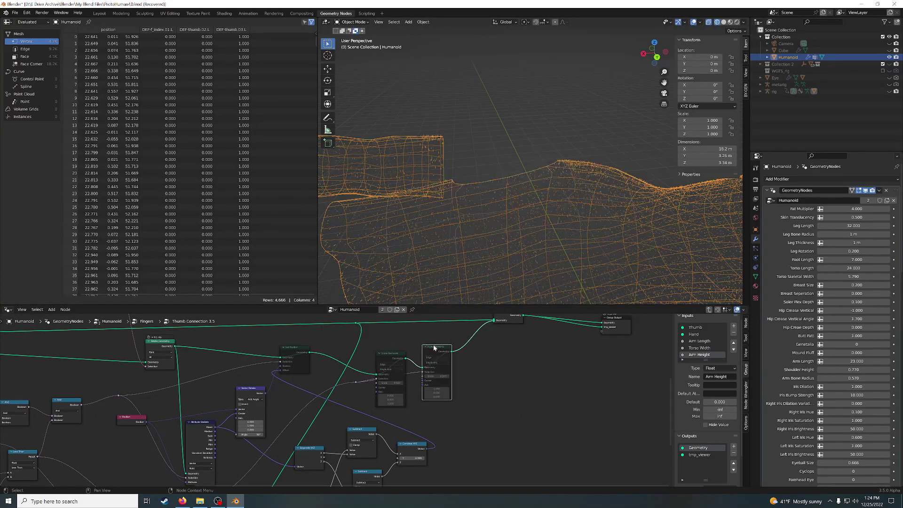
{"action": "scroll", "coordinate": [587, 195], "scroll_direction": "up", "scroll_amount": 1}
{"action": "scroll", "coordinate": [585, 188], "scroll_direction": "up", "scroll_amount": 2}
{"action": "scroll", "coordinate": [580, 179], "scroll_direction": "up", "scroll_amount": 2}
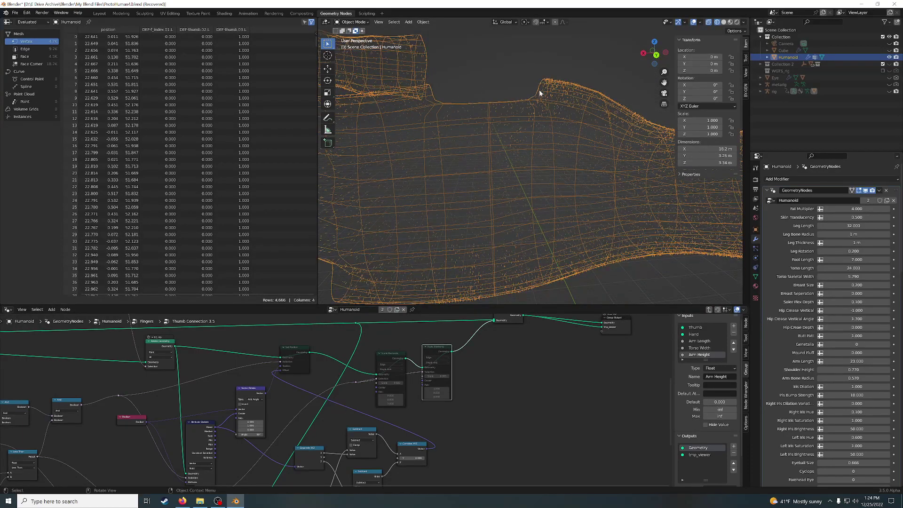
{"action": "mouse_move", "coordinate": [429, 89]}
{"action": "middle_mouse_down"}
{"action": "mouse_move", "coordinate": [478, 115]}
{"action": "mouse_move", "coordinate": [483, 103]}
{"action": "mouse_move", "coordinate": [474, 111]}
{"action": "mouse_move", "coordinate": [468, 103]}
{"action": "mouse_move", "coordinate": [470, 121]}
{"action": "middle_mouse_up"}
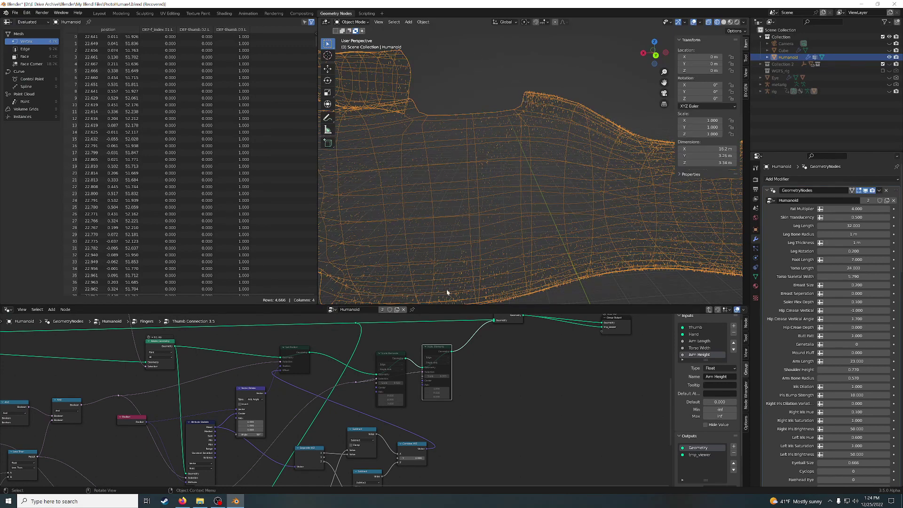
Preview the Set Radius and first Scale Elements results around the thumb-palm junction in Solid shading
{"action": "left_click", "coordinate": [298, 345], "text": "ctrl+shift"}
{"action": "left_click", "coordinate": [386, 357], "text": "ctrl+shift"}
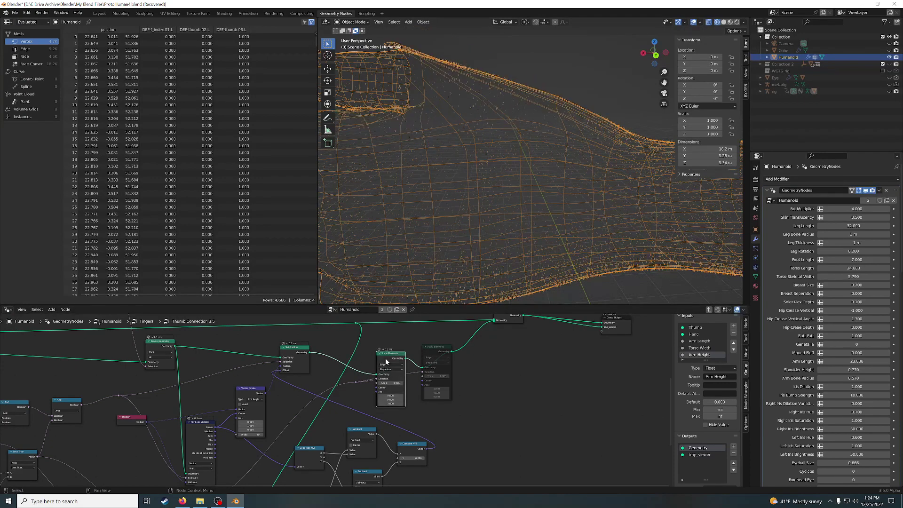
{"action": "left_click", "coordinate": [436, 347], "text": "ctrl+shift"}
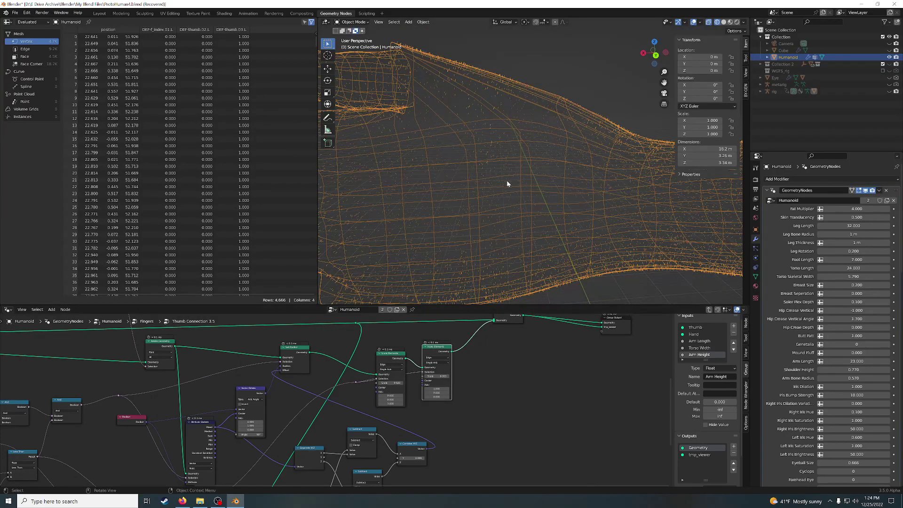
{"action": "middle_click_drag", "start_coordinate": [506, 180], "coordinate": [515, 184]}
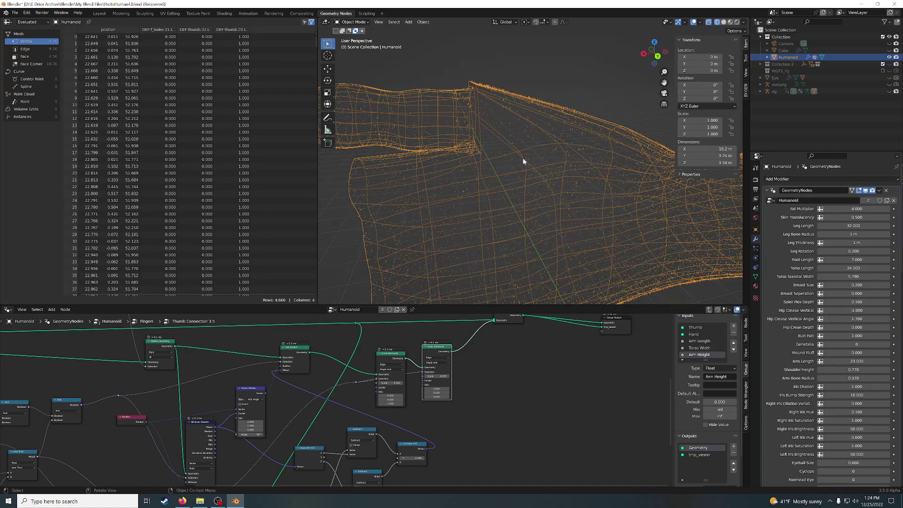
{"action": "middle_click_drag", "start_coordinate": [529, 170], "coordinate": [542, 173]}
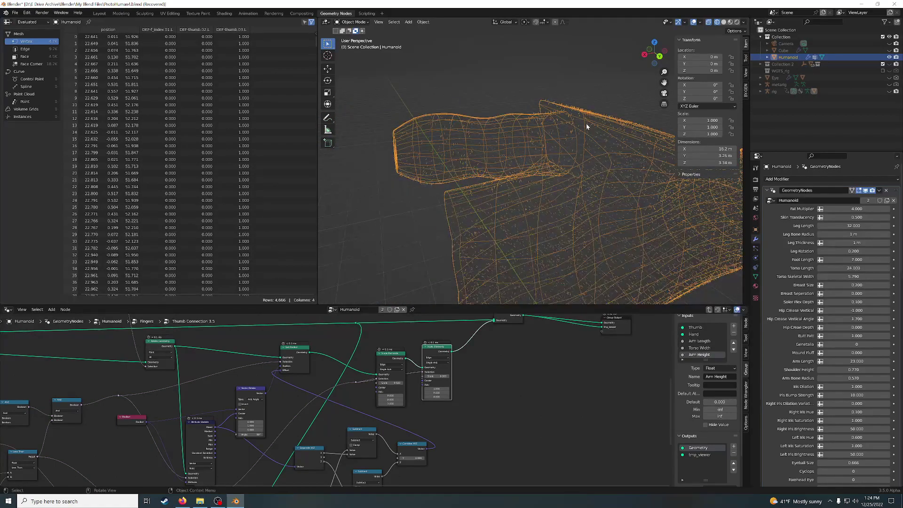
{"action": "scroll", "coordinate": [586, 124], "scroll_direction": "up", "scroll_amount": 2}
{"action": "scroll", "coordinate": [581, 142], "scroll_direction": "up", "scroll_amount": 2}
{"action": "scroll", "coordinate": [570, 145], "scroll_direction": "down", "scroll_amount": 1}
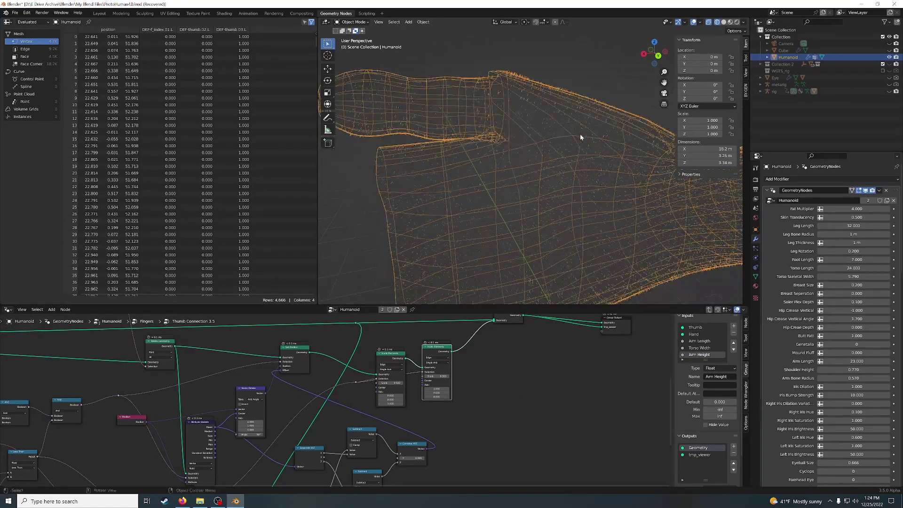
{"action": "mouse_move", "coordinate": [509, 122]}
{"action": "middle_mouse_down"}
{"action": "mouse_move", "coordinate": [472, 120]}
{"action": "mouse_move", "coordinate": [481, 122]}
{"action": "middle_mouse_up"}
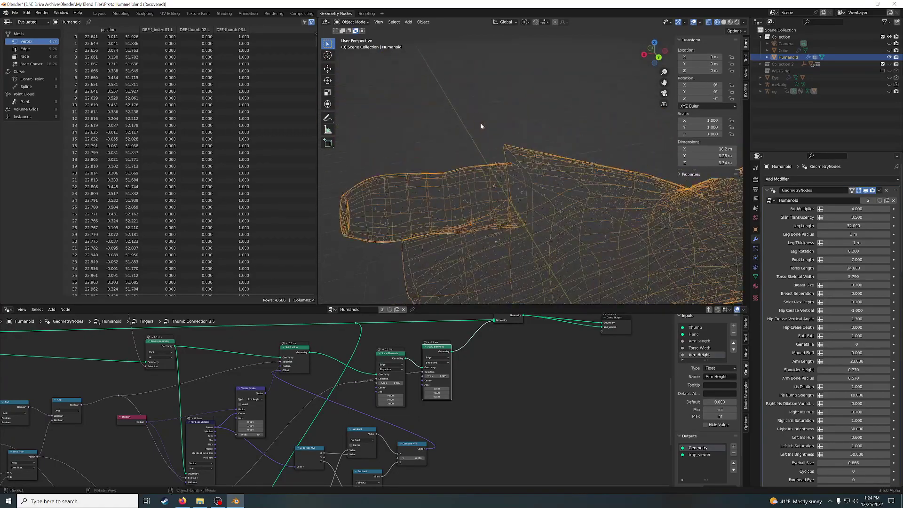
{"action": "left_click", "coordinate": [724, 23]}
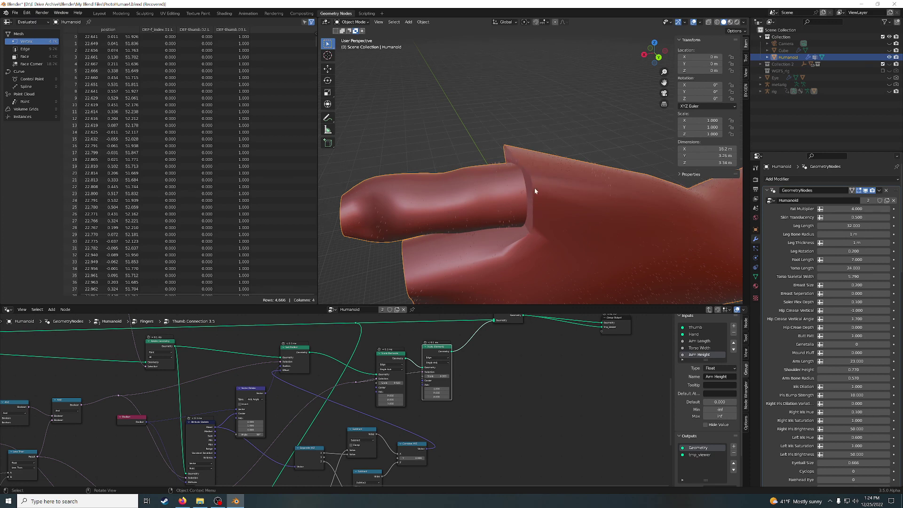
Drag the Group Output node further right and pan the node view toward it
{"action": "middle_click_drag", "start_coordinate": [620, 328], "coordinate": [530, 349]}
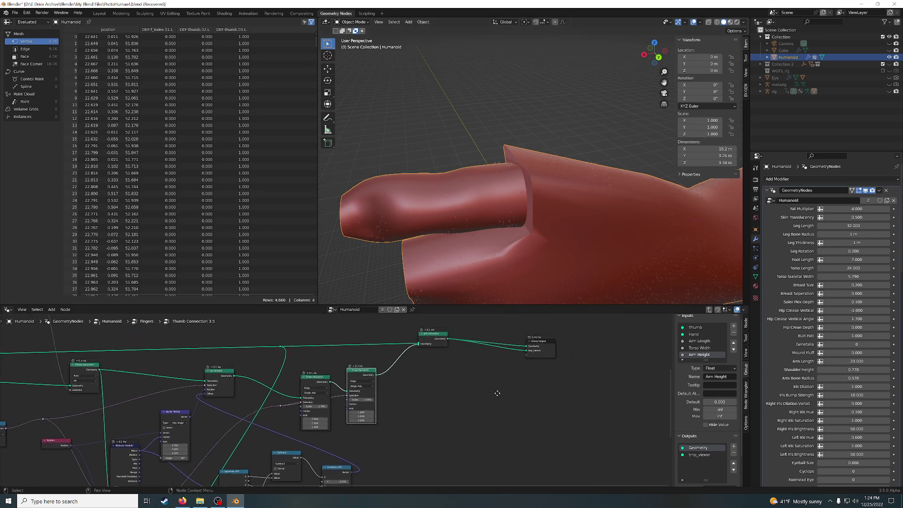
{"action": "left_click_drag", "start_coordinate": [526, 344], "coordinate": [600, 346]}
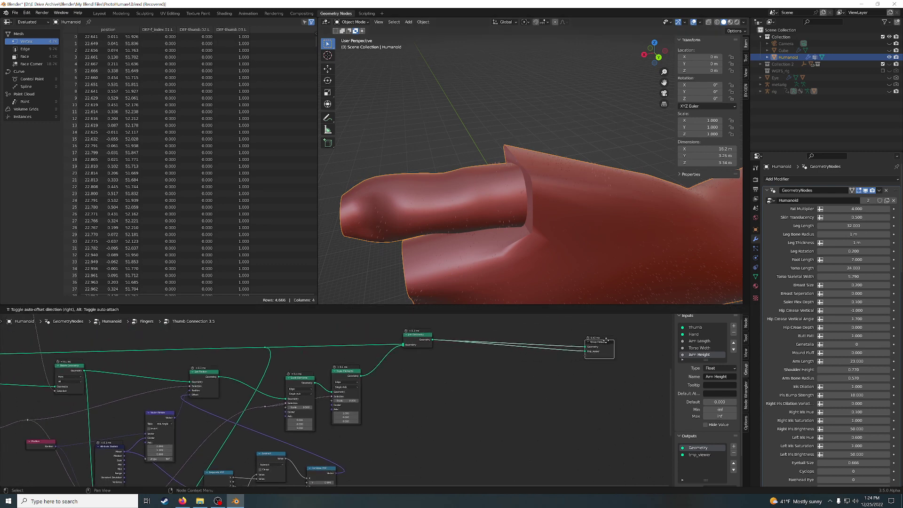
{"action": "scroll", "coordinate": [529, 382], "scroll_direction": "down", "scroll_amount": 2}
{"action": "scroll", "coordinate": [466, 400], "scroll_direction": "down", "scroll_amount": 3}
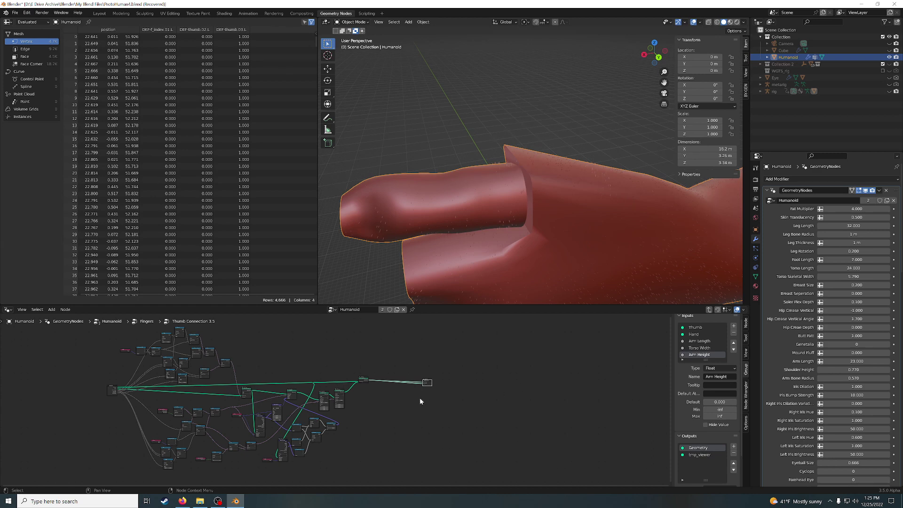
{"action": "scroll", "coordinate": [420, 397], "scroll_direction": "up", "scroll_amount": 2}
{"action": "scroll", "coordinate": [420, 395], "scroll_direction": "up", "scroll_amount": 2}
{"action": "scroll", "coordinate": [420, 395], "scroll_direction": "up", "scroll_amount": 2}
{"action": "middle_click_drag", "start_coordinate": [456, 386], "coordinate": [248, 408]}
Box-select the thumb-connection nodes and Group Output, move them right, and return to Wireframe shading
{"action": "left_click_drag", "start_coordinate": [332, 377], "coordinate": [400, 376]}
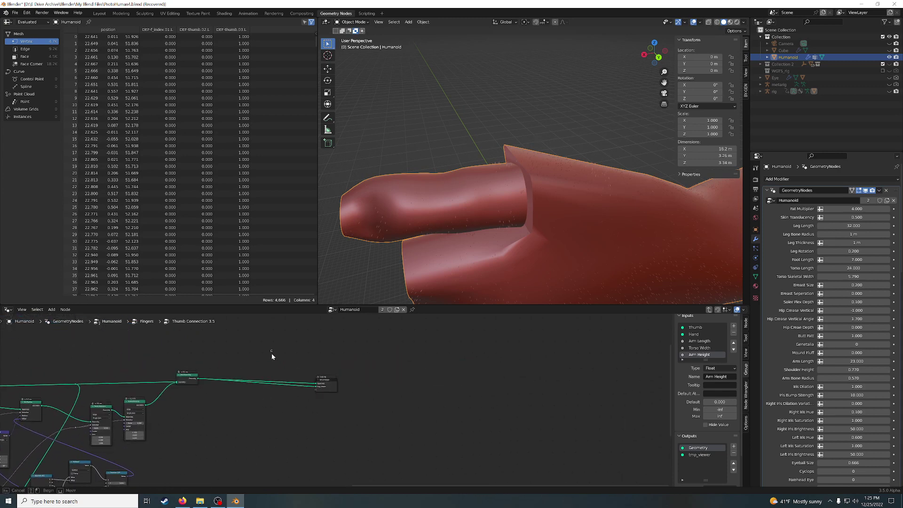
{"action": "middle_click_drag", "start_coordinate": [272, 354], "coordinate": [381, 351]}
{"action": "left_click_drag", "start_coordinate": [278, 350], "coordinate": [457, 378]}
{"action": "key", "text": "g"}
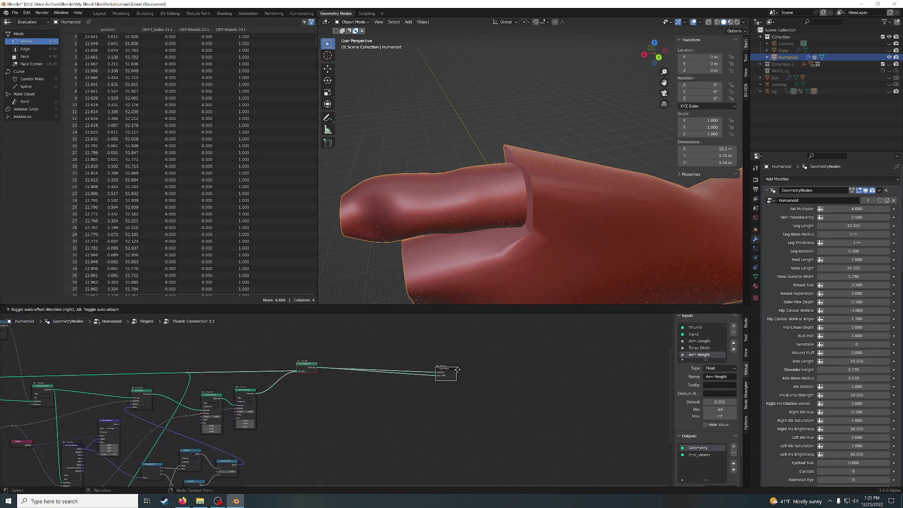
{"action": "left_click", "coordinate": [577, 370]}
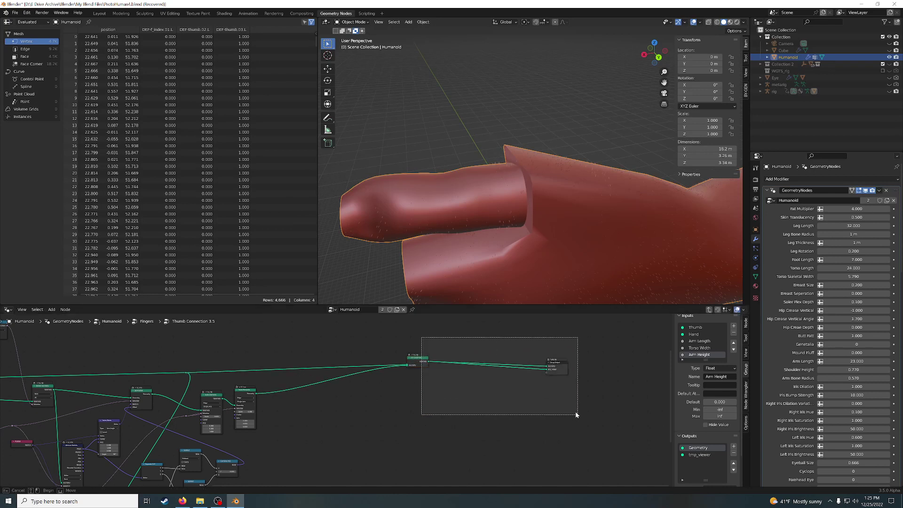
{"action": "left_click_drag", "start_coordinate": [422, 340], "coordinate": [575, 411]}
{"action": "key", "text": "g"}
{"action": "left_click", "coordinate": [578, 419]}
{"action": "left_click", "coordinate": [407, 415]}
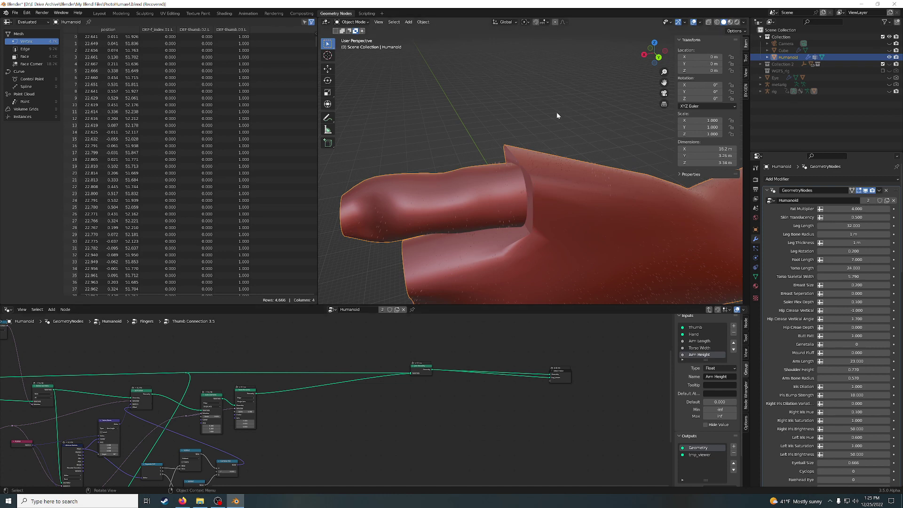
{"action": "left_click", "coordinate": [717, 22]}
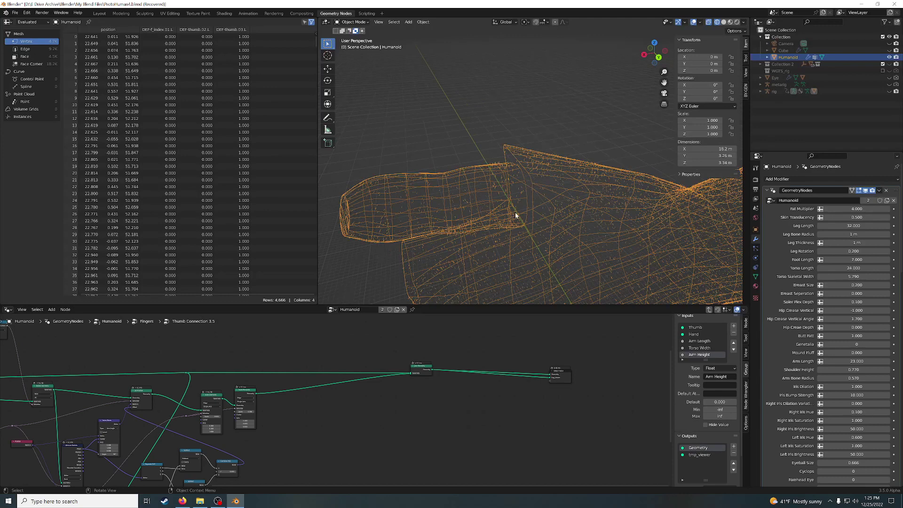
Rearrange the thumb-connection nodes to make room to the right
{"action": "middle_click_drag", "start_coordinate": [340, 417], "coordinate": [508, 386]}
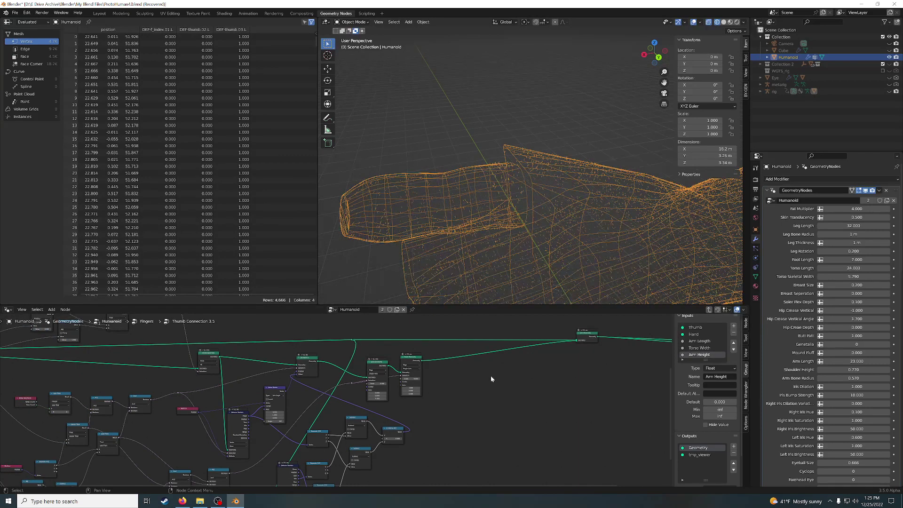
{"action": "left_click", "coordinate": [302, 360]}
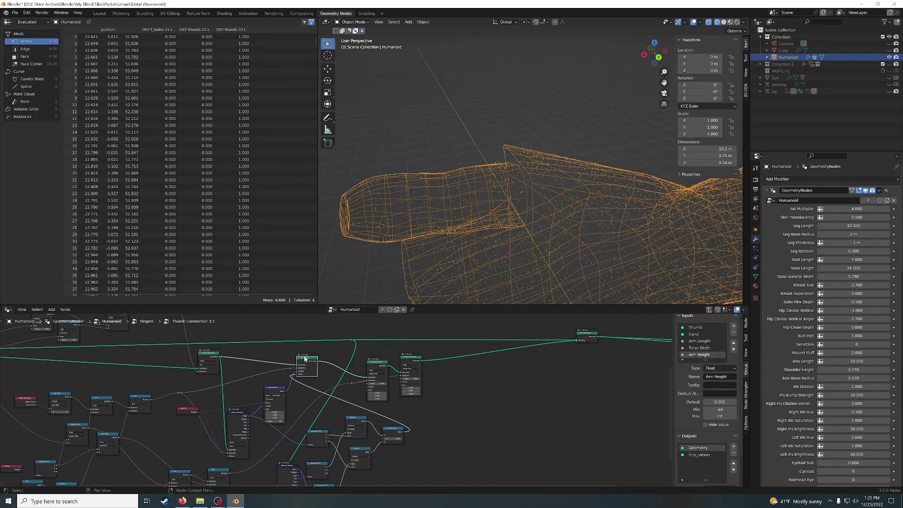
{"action": "left_click_drag", "start_coordinate": [309, 362], "coordinate": [499, 400]}
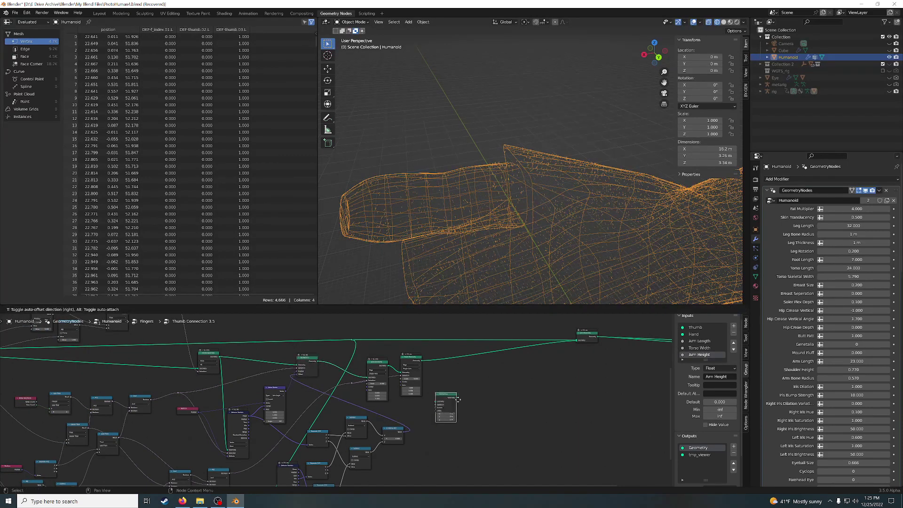
{"action": "mouse_move", "coordinate": [436, 382]}
{"action": "middle_mouse_down"}
{"action": "mouse_move", "coordinate": [599, 397]}
{"action": "mouse_move", "coordinate": [567, 376]}
{"action": "mouse_move", "coordinate": [307, 379]}
{"action": "middle_mouse_up"}
{"action": "left_click_drag", "start_coordinate": [380, 388], "coordinate": [376, 346]}
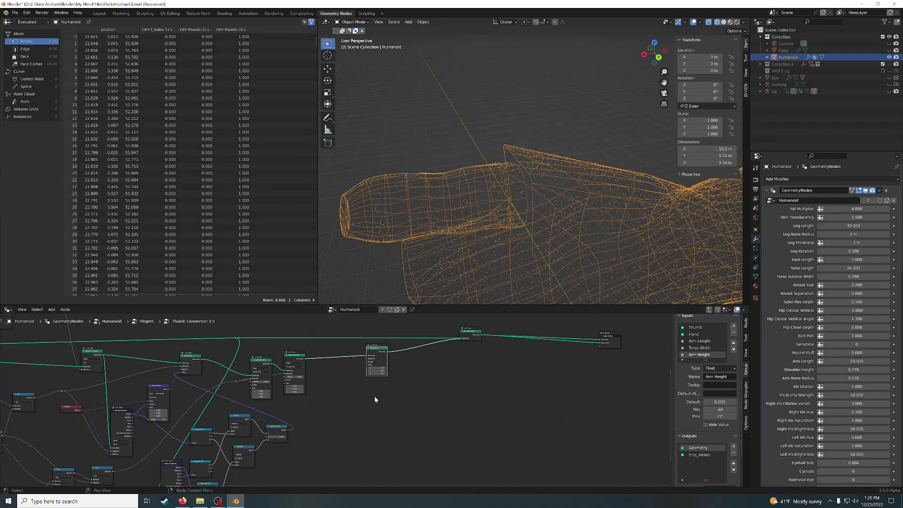
{"action": "scroll", "coordinate": [354, 416], "scroll_direction": "up", "scroll_amount": 2}
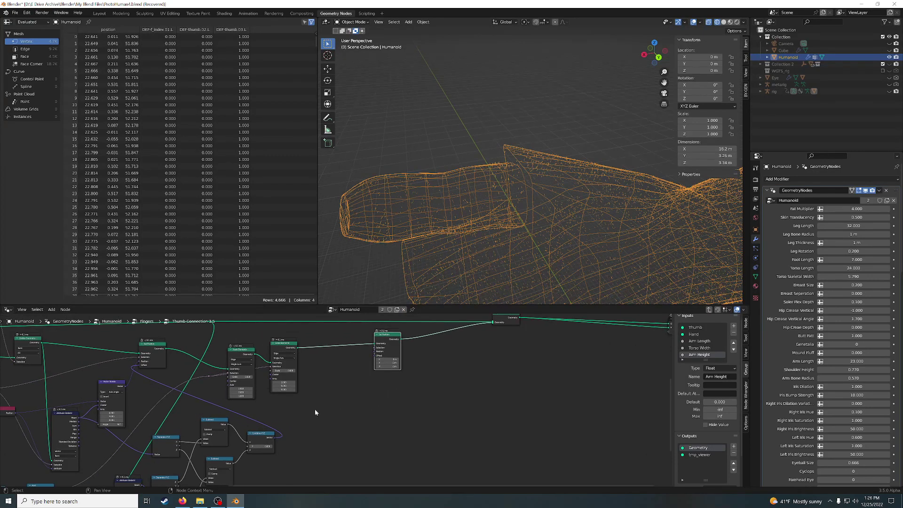
{"action": "middle_click_drag", "start_coordinate": [314, 408], "coordinate": [421, 398]}
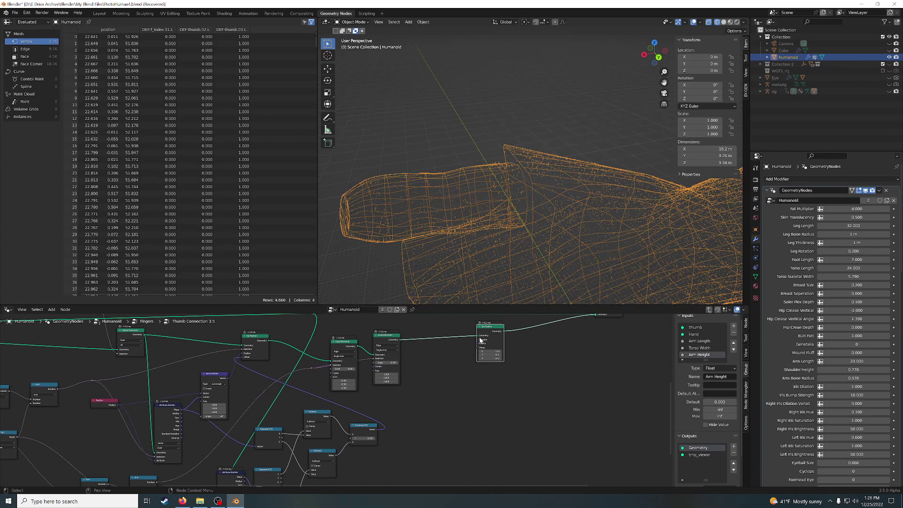
{"action": "scroll", "coordinate": [441, 383], "scroll_direction": "down", "scroll_amount": 5}
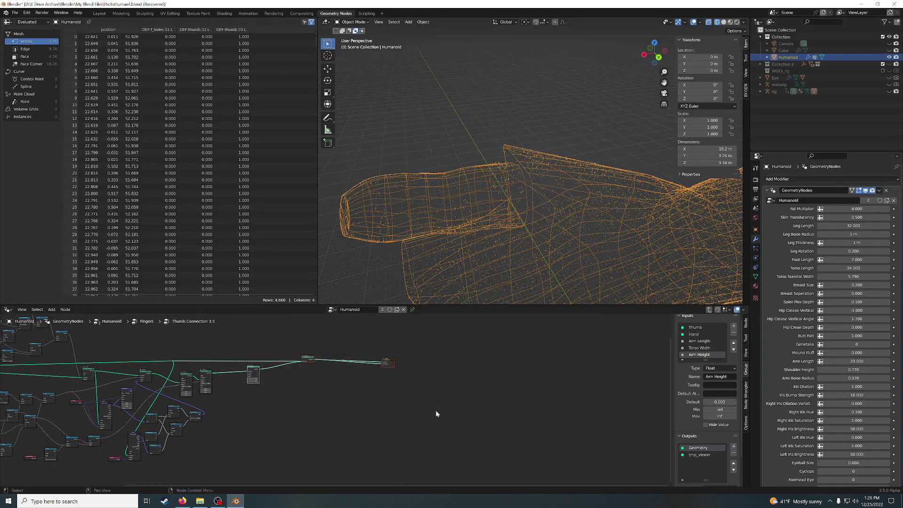
{"action": "left_click_drag", "start_coordinate": [380, 365], "coordinate": [512, 364]}
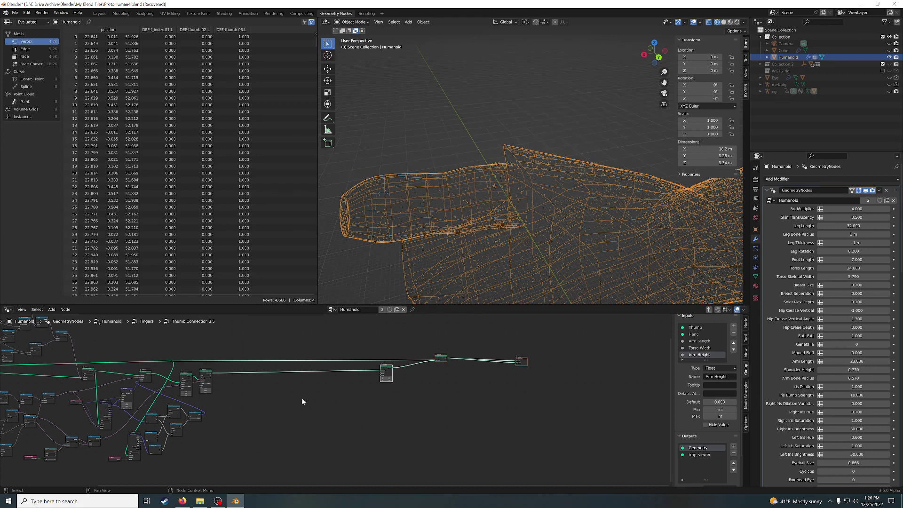
{"action": "scroll", "coordinate": [326, 393], "scroll_direction": "up", "scroll_amount": 2}
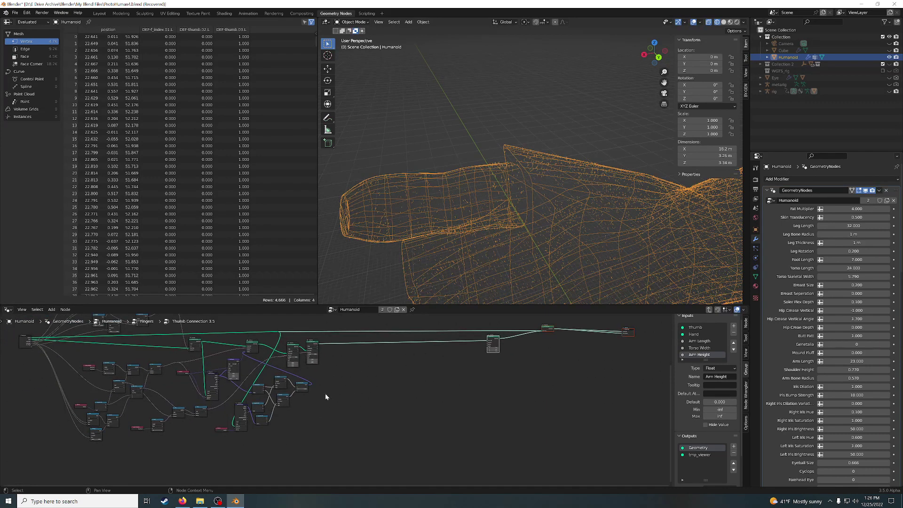
{"action": "scroll", "coordinate": [328, 391], "scroll_direction": "up", "scroll_amount": 2}
{"action": "scroll", "coordinate": [97, 365], "scroll_direction": "up", "scroll_amount": 2}
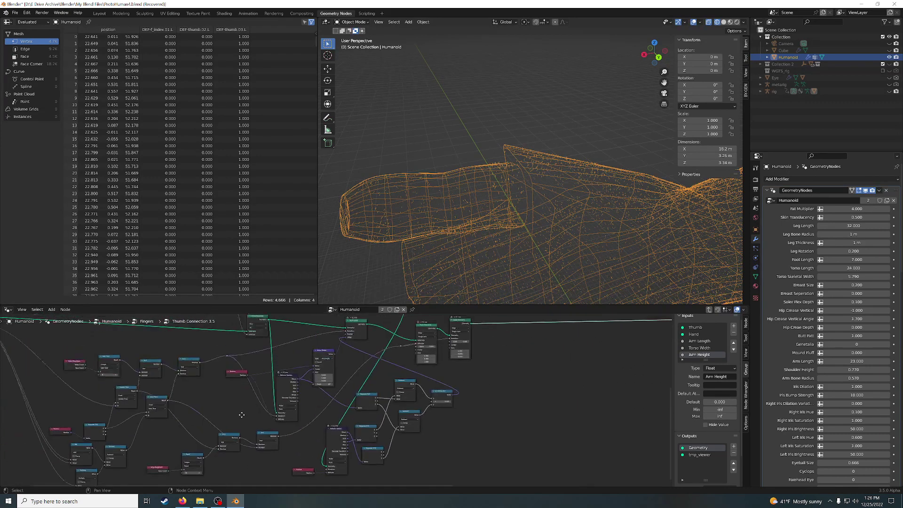
{"action": "scroll", "coordinate": [309, 429], "scroll_direction": "up", "scroll_amount": 2}
Duplicate the Multiply and Less Than nodes and link Less Than Result to Set Position Selection
{"action": "left_click_drag", "start_coordinate": [146, 368], "coordinate": [185, 396]}
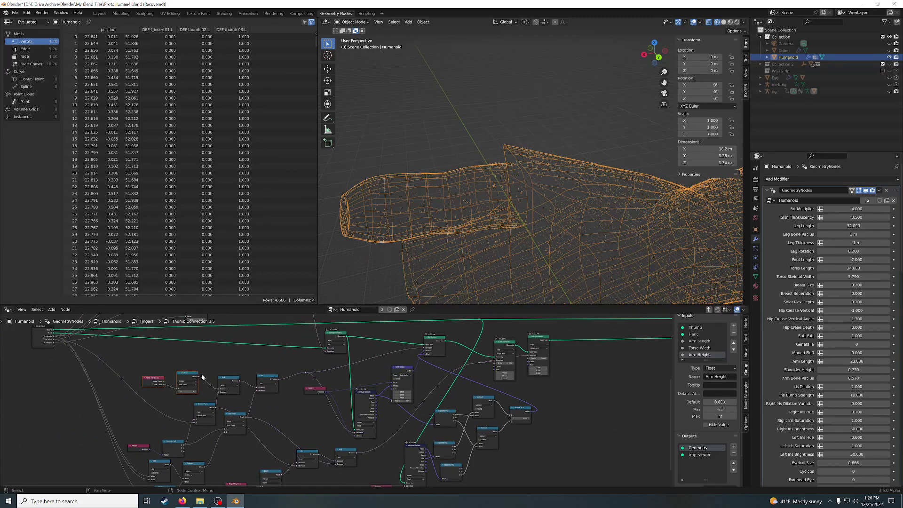
{"action": "key", "text": "shift+d"}
{"action": "left_click", "coordinate": [637, 376]}
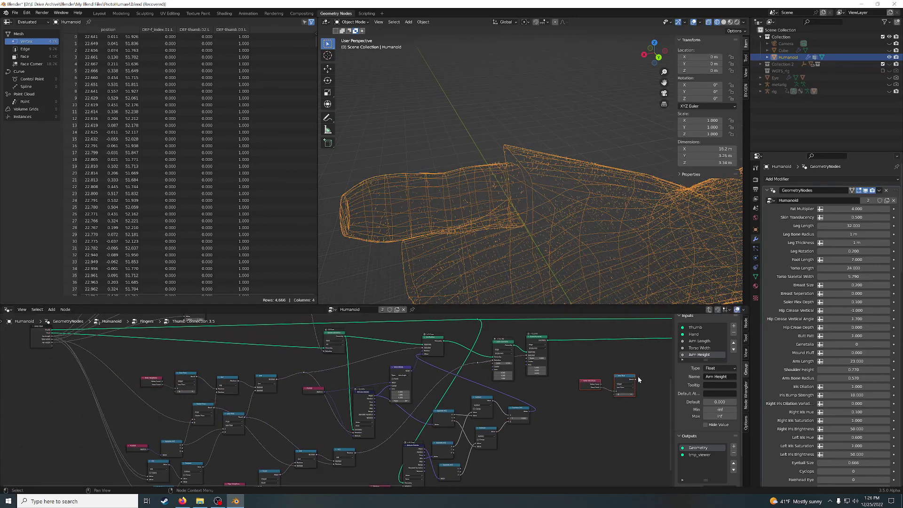
{"action": "middle_click_drag", "start_coordinate": [638, 376], "coordinate": [314, 388]}
{"action": "scroll", "coordinate": [314, 387], "scroll_direction": "up", "scroll_amount": 1}
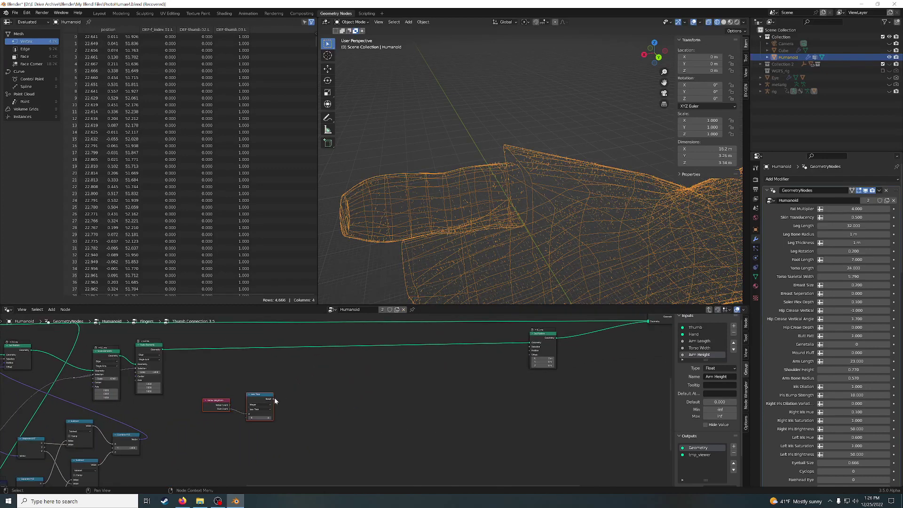
{"action": "left_click_drag", "start_coordinate": [273, 399], "coordinate": [530, 348]}
Shift the Vertex Neighbors and Less Than nodes right and edit Set Position's Offset Z
{"action": "left_click_drag", "start_coordinate": [188, 379], "coordinate": [306, 426]}
{"action": "left_click_drag", "start_coordinate": [259, 397], "coordinate": [440, 362]}
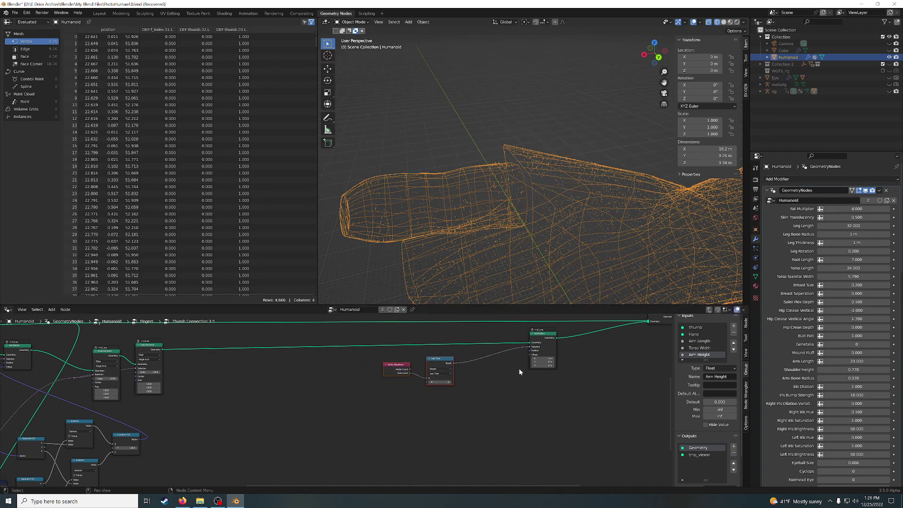
{"action": "middle_click_drag", "start_coordinate": [518, 368], "coordinate": [334, 396]}
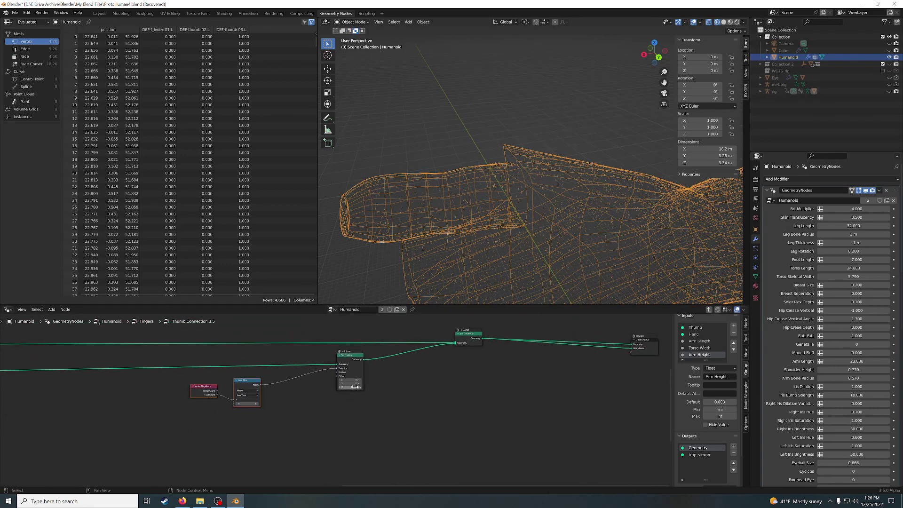
{"action": "left_click", "coordinate": [355, 387]}
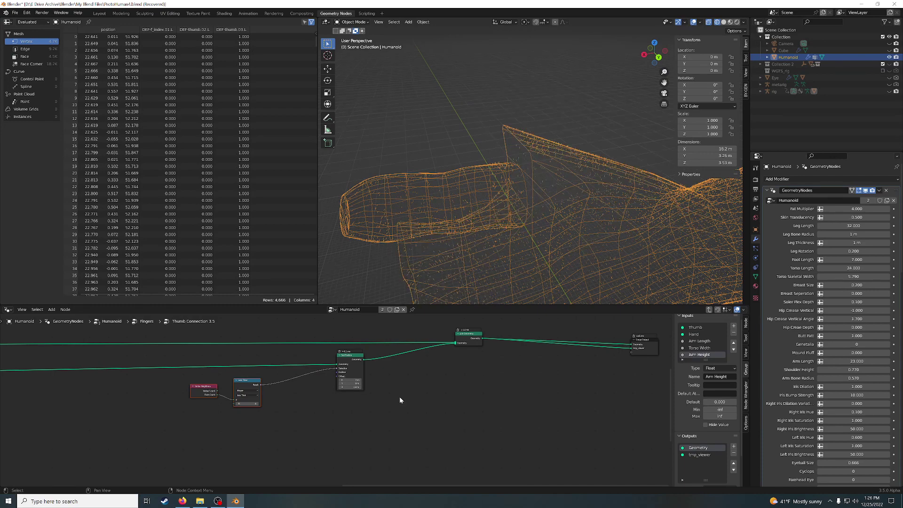
Confirm the new Z offset and orbit around the reshaped hand
{"action": "key", "text": "Return"}
{"action": "mouse_move", "coordinate": [506, 256]}
{"action": "middle_mouse_down"}
{"action": "mouse_move", "coordinate": [501, 245]}
{"action": "mouse_move", "coordinate": [482, 245]}
{"action": "middle_mouse_up"}
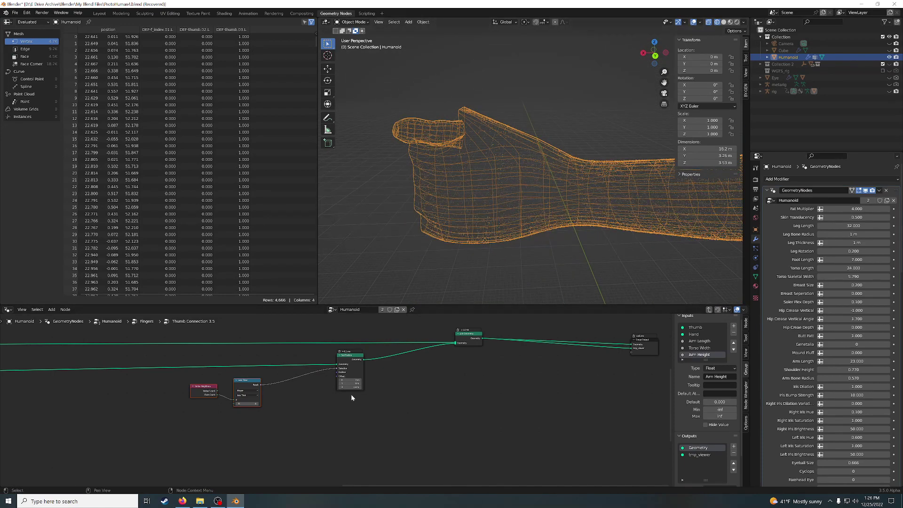
{"action": "scroll", "coordinate": [649, 225], "scroll_direction": "down", "scroll_amount": 3}
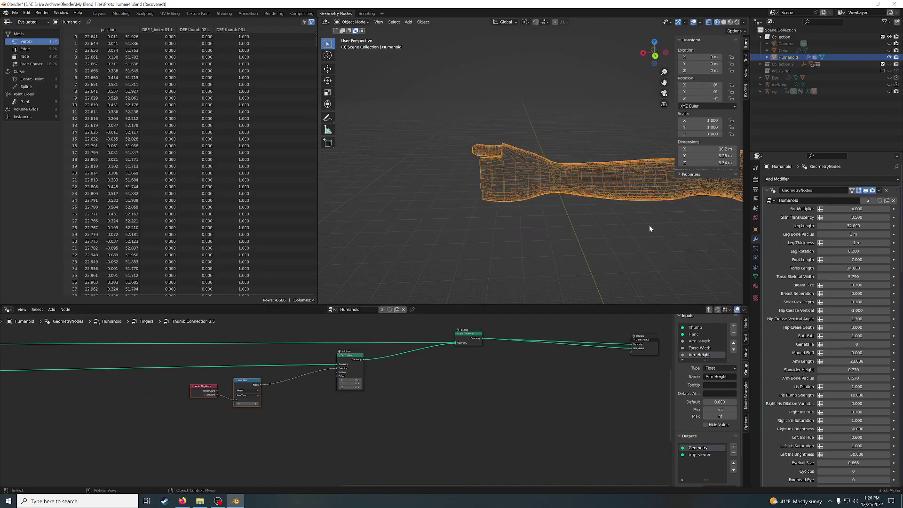
{"action": "mouse_move", "coordinate": [653, 224]}
{"action": "middle_mouse_down"}
{"action": "mouse_move", "coordinate": [590, 231]}
{"action": "mouse_move", "coordinate": [585, 216]}
{"action": "mouse_move", "coordinate": [538, 292]}
{"action": "middle_mouse_up"}
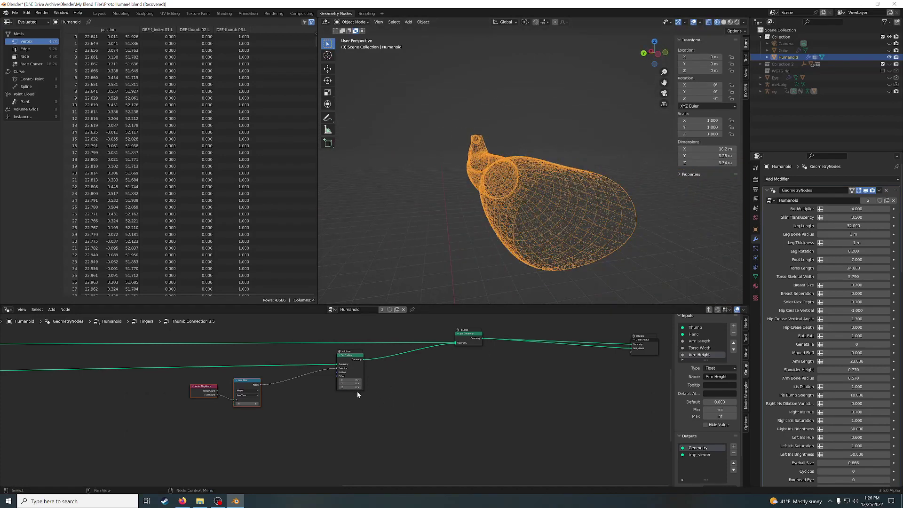
Try a different Offset Z value, then undo back to the earlier hand shape
{"action": "left_click_drag", "start_coordinate": [355, 389], "coordinate": [392, 394]}
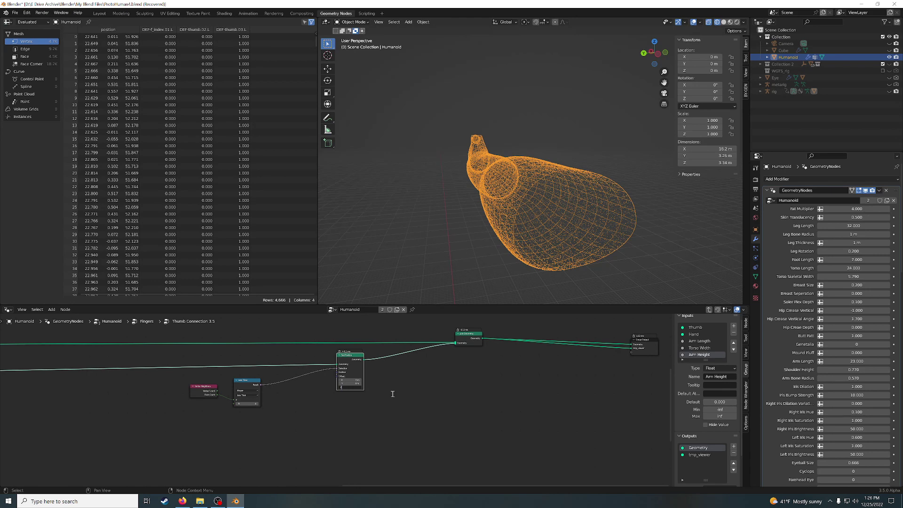
{"action": "mouse_move", "coordinate": [594, 196]}
{"action": "middle_mouse_down"}
{"action": "mouse_move", "coordinate": [541, 209]}
{"action": "mouse_move", "coordinate": [569, 214]}
{"action": "mouse_move", "coordinate": [520, 151]}
{"action": "middle_mouse_up"}
{"action": "scroll", "coordinate": [520, 151], "scroll_direction": "up", "scroll_amount": 3}
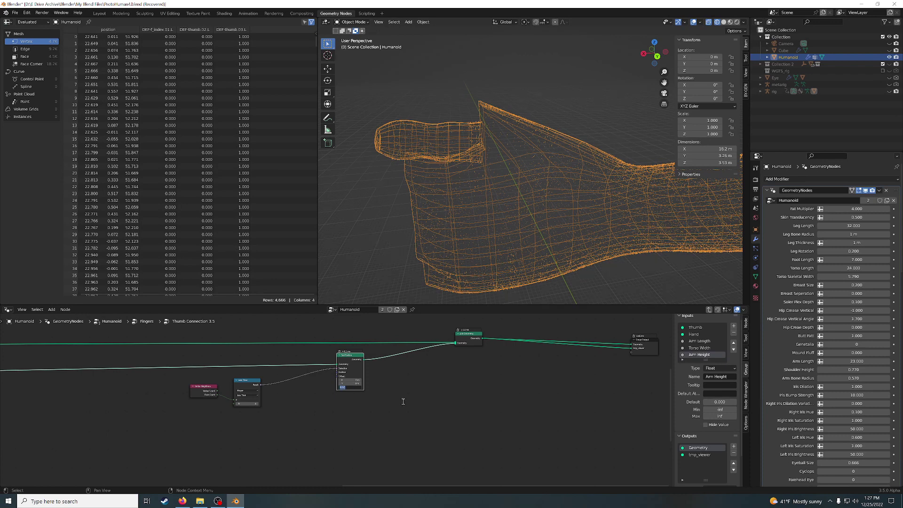
{"action": "key", "text": "ctrl+z"}
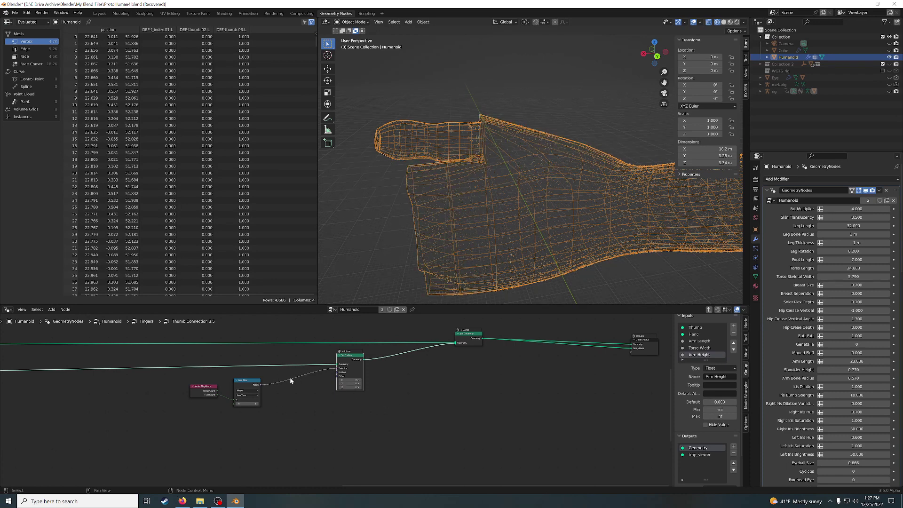
{"action": "scroll", "coordinate": [305, 395], "scroll_direction": "down", "scroll_amount": 1}
Search the Add menu for a Boolean node, then cancel its placement
{"action": "key", "text": "shift+a"}
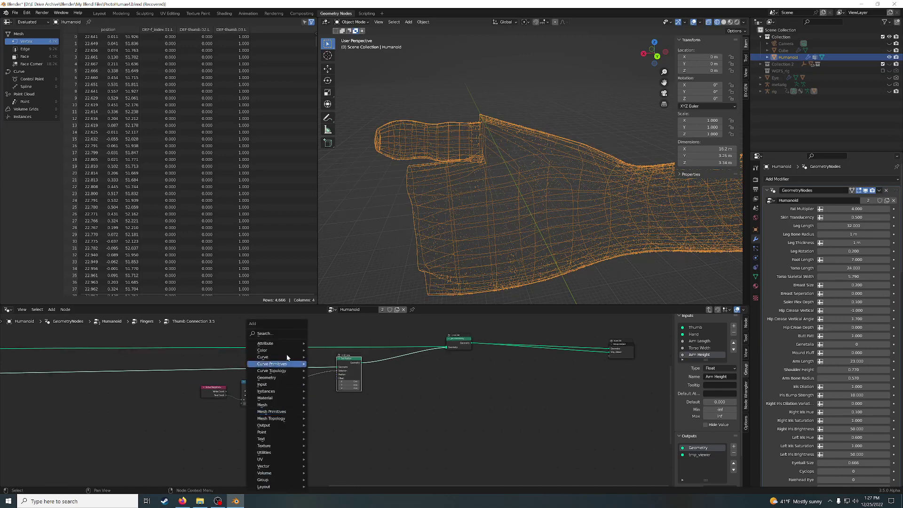
{"action": "left_click", "coordinate": [284, 336]}
{"action": "type", "text": "and"}
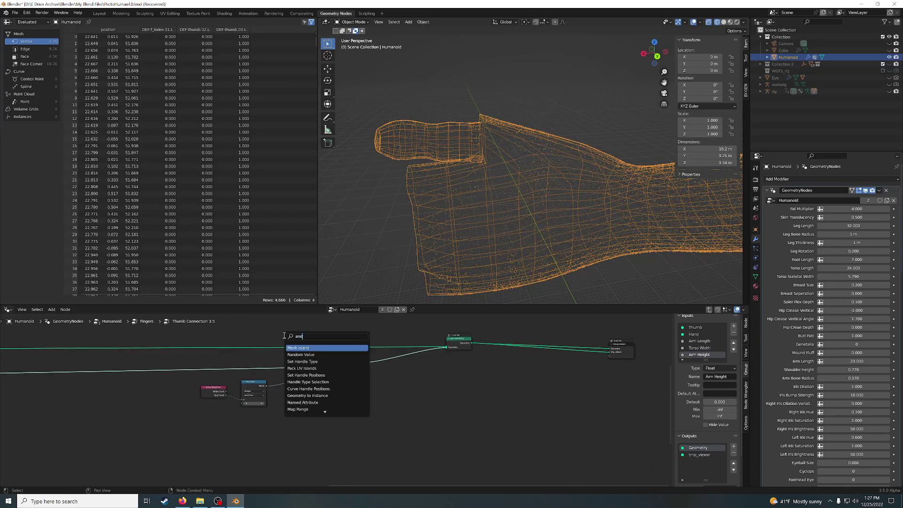
{"action": "key", "text": "BackSpace"}
{"action": "key", "text": "BackSpace"}
{"action": "key", "text": "BackSpace"}
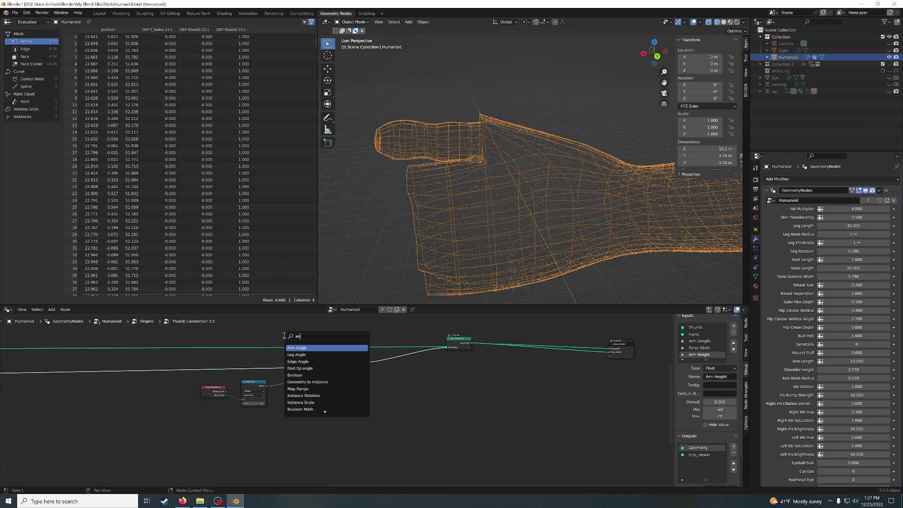
{"action": "type", "text": "boo"}
{"action": "key", "text": "Return"}
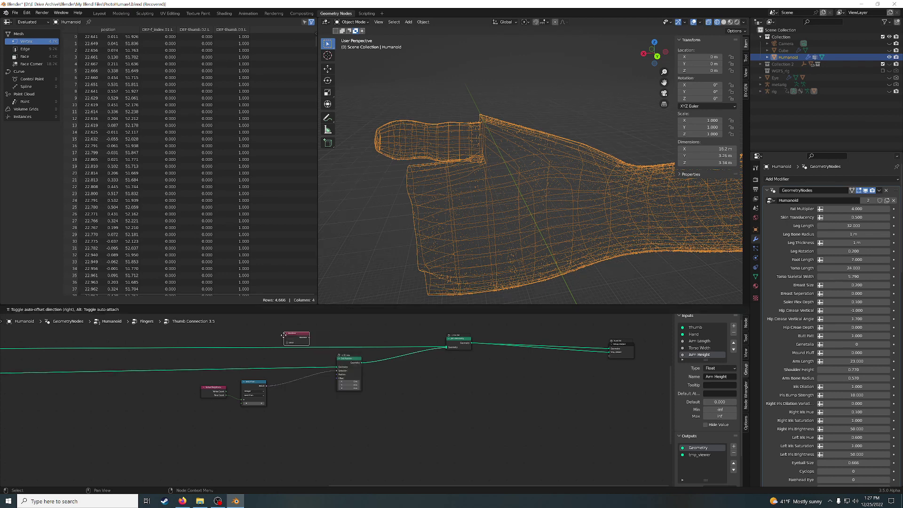
{"action": "key", "text": "Escape"}
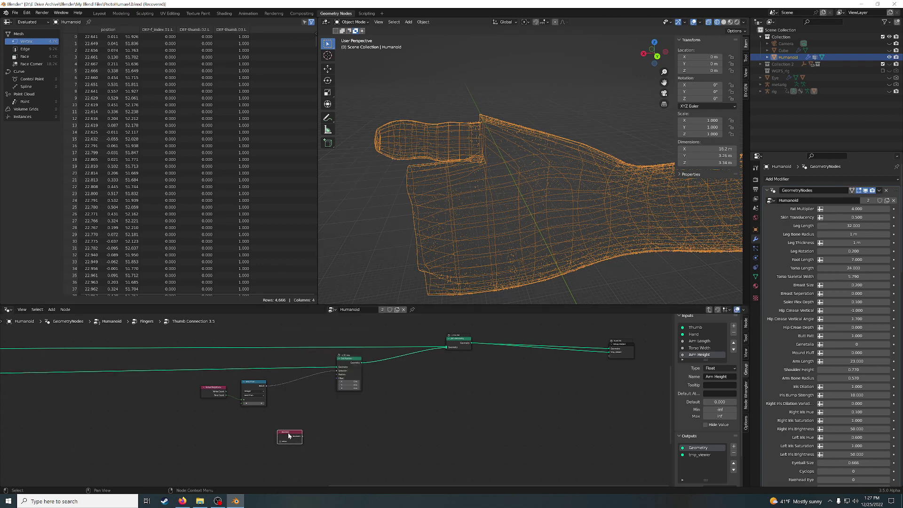
Add a Boolean Math And node below Set Position and place a duplicate beside it
{"action": "key", "text": "shift+a"}
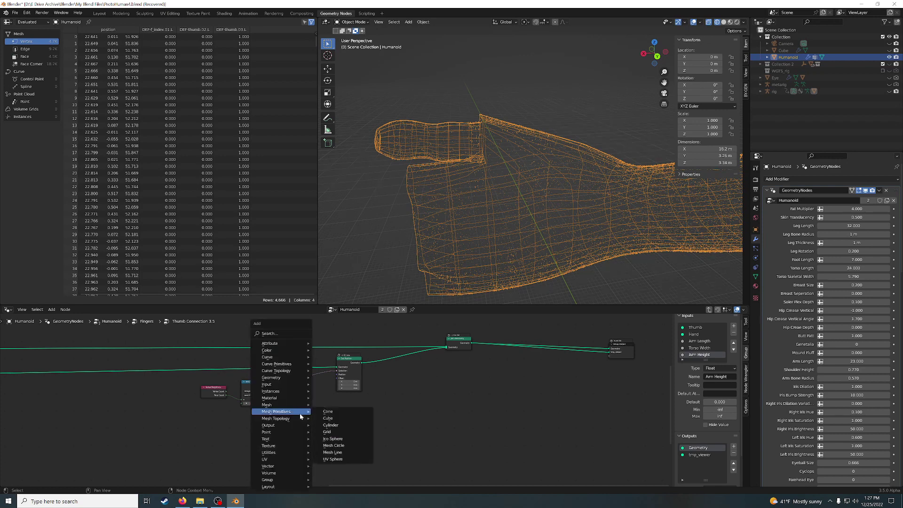
{"action": "left_click", "coordinate": [294, 337]}
{"action": "type", "text": "bo"}
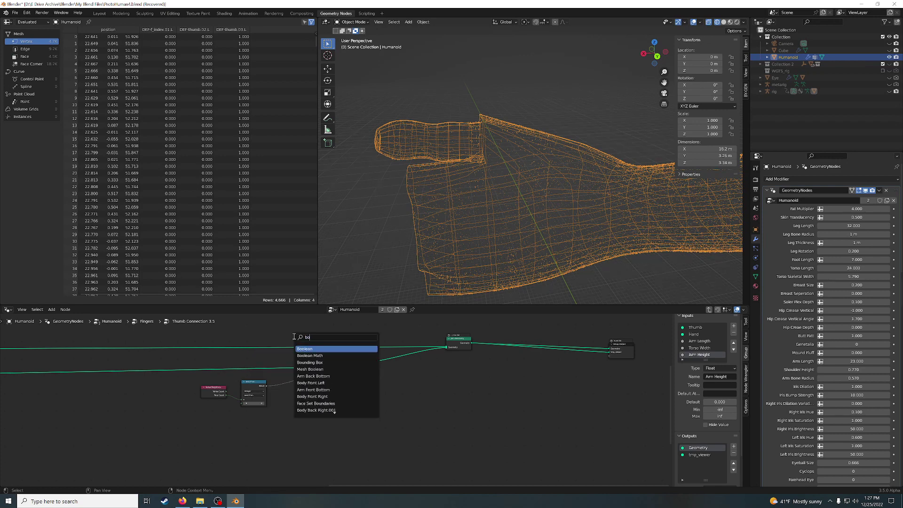
{"action": "type", "text": "ol"}
{"action": "key", "text": "Return"}
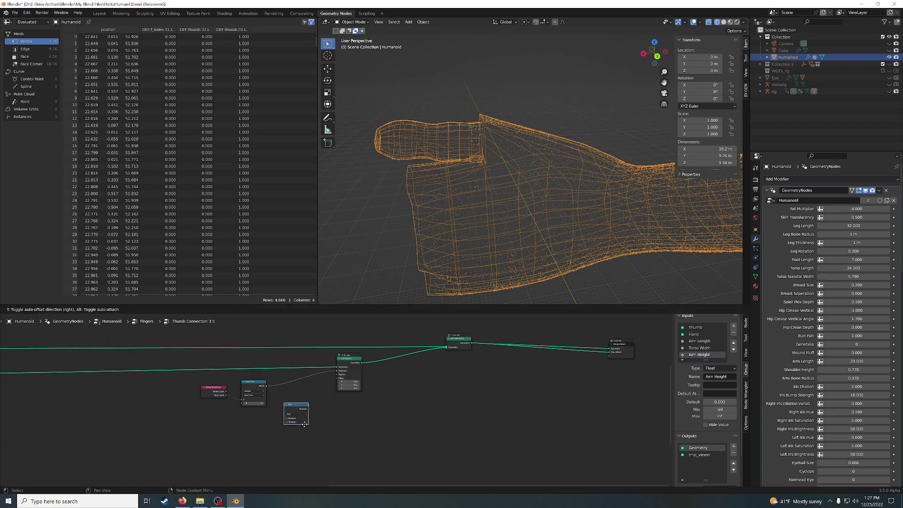
{"action": "left_click", "coordinate": [298, 408]}
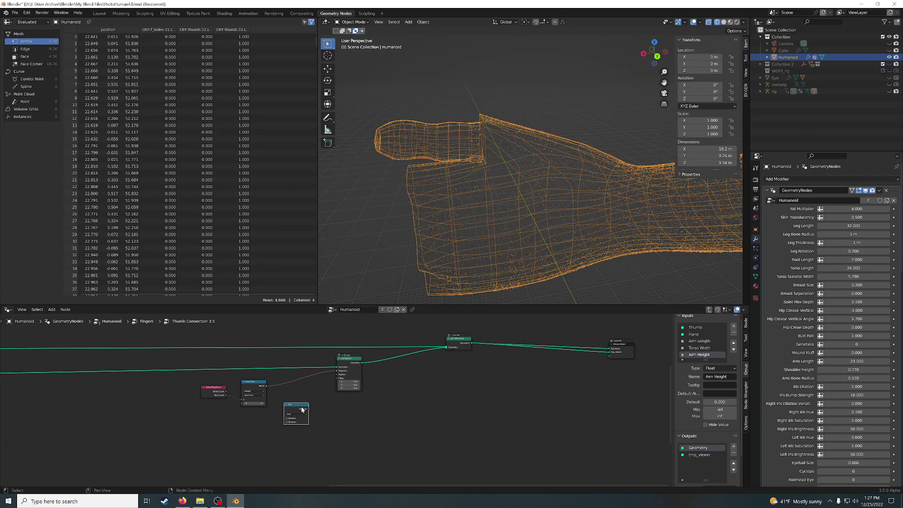
{"action": "key", "text": "shift+d"}
{"action": "left_click", "coordinate": [339, 412]}
Connect Less Than Result into the first And node's input
{"action": "scroll", "coordinate": [402, 408], "scroll_direction": "up", "scroll_amount": 2}
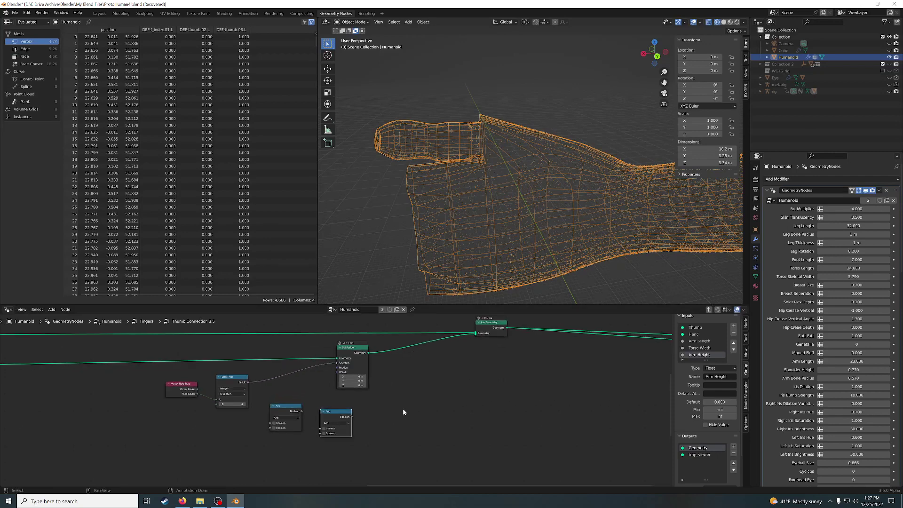
{"action": "scroll", "coordinate": [403, 409], "scroll_direction": "up", "scroll_amount": 1}
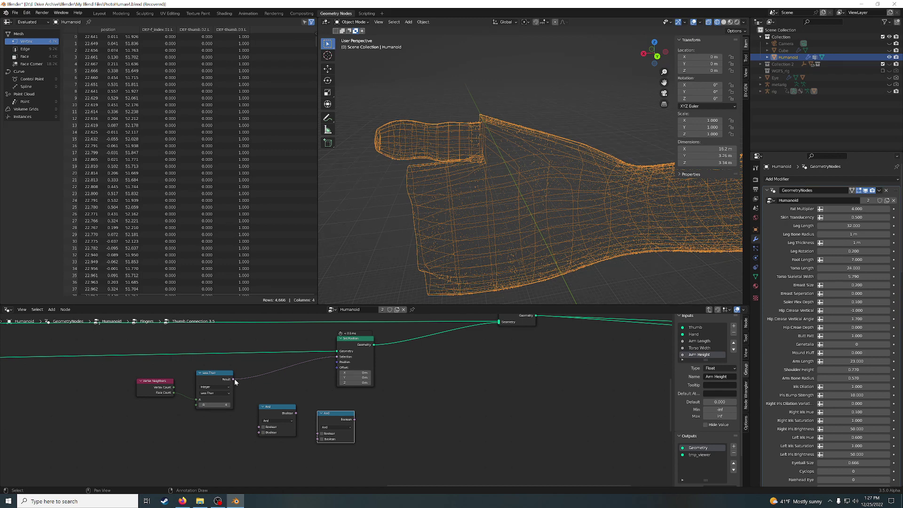
{"action": "left_click_drag", "start_coordinate": [233, 379], "coordinate": [258, 427]}
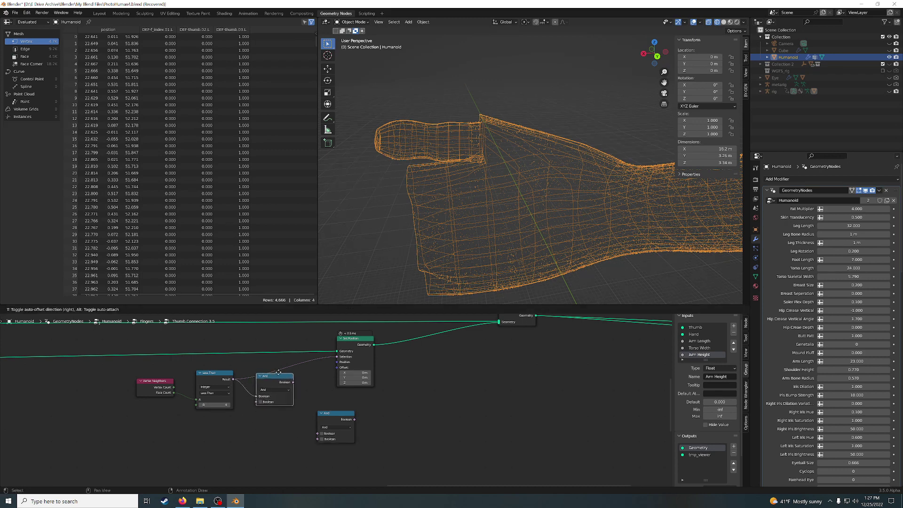
{"action": "scroll", "coordinate": [280, 408], "scroll_direction": "down", "scroll_amount": 3}
{"action": "middle_click_drag", "start_coordinate": [182, 419], "coordinate": [363, 401]}
{"action": "scroll", "coordinate": [363, 402], "scroll_direction": "down", "scroll_amount": 2}
Link the reroute from the main node tree into the late Set Position node
{"action": "scroll", "coordinate": [363, 402], "scroll_direction": "up", "scroll_amount": 1}
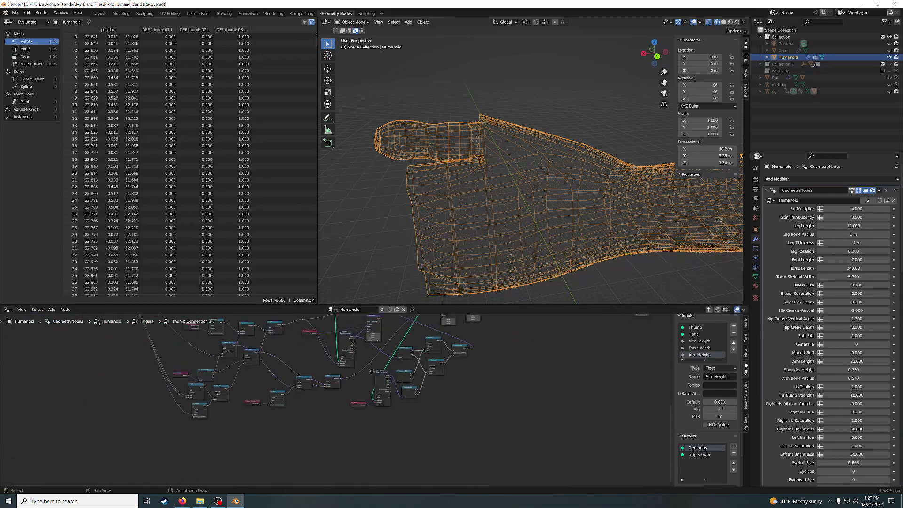
{"action": "scroll", "coordinate": [318, 429], "scroll_direction": "up", "scroll_amount": 2}
{"action": "scroll", "coordinate": [318, 429], "scroll_direction": "up", "scroll_amount": 2}
{"action": "mouse_move", "coordinate": [318, 429]}
{"action": "middle_mouse_down"}
{"action": "mouse_move", "coordinate": [257, 384]}
{"action": "mouse_move", "coordinate": [271, 411]}
{"action": "mouse_move", "coordinate": [263, 419]}
{"action": "middle_mouse_up"}
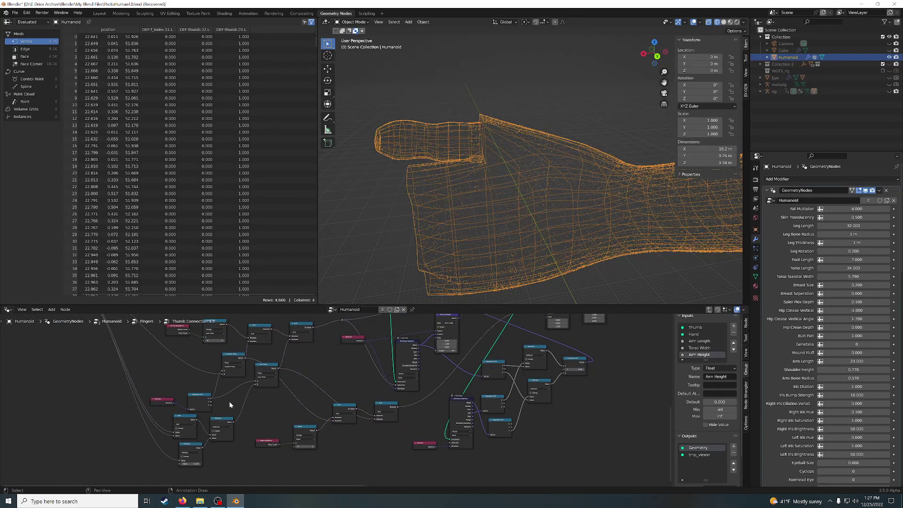
{"action": "scroll", "coordinate": [229, 402], "scroll_direction": "up", "scroll_amount": 1}
{"action": "middle_click_drag", "start_coordinate": [263, 383], "coordinate": [240, 401]}
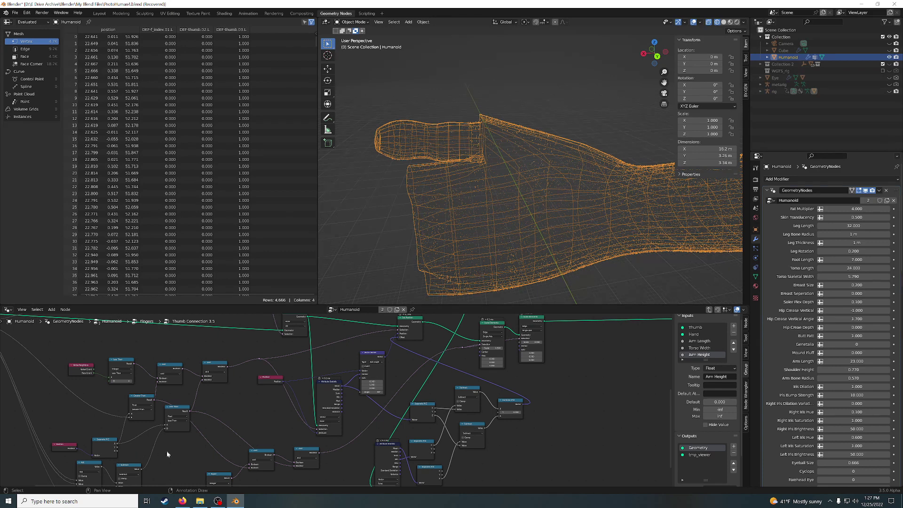
{"action": "scroll", "coordinate": [279, 400], "scroll_direction": "down", "scroll_amount": 1}
{"action": "scroll", "coordinate": [280, 403], "scroll_direction": "right", "scroll_amount": 3}
{"action": "scroll", "coordinate": [500, 410], "scroll_direction": "right", "scroll_amount": 3}
{"action": "scroll", "coordinate": [501, 410], "scroll_direction": "right", "scroll_amount": 4}
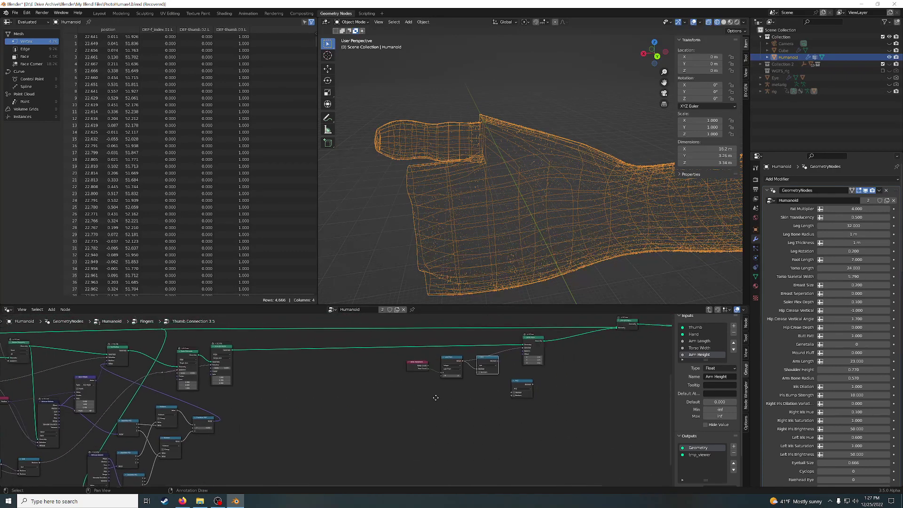
{"action": "scroll", "coordinate": [191, 374], "scroll_direction": "left", "scroll_amount": 4}
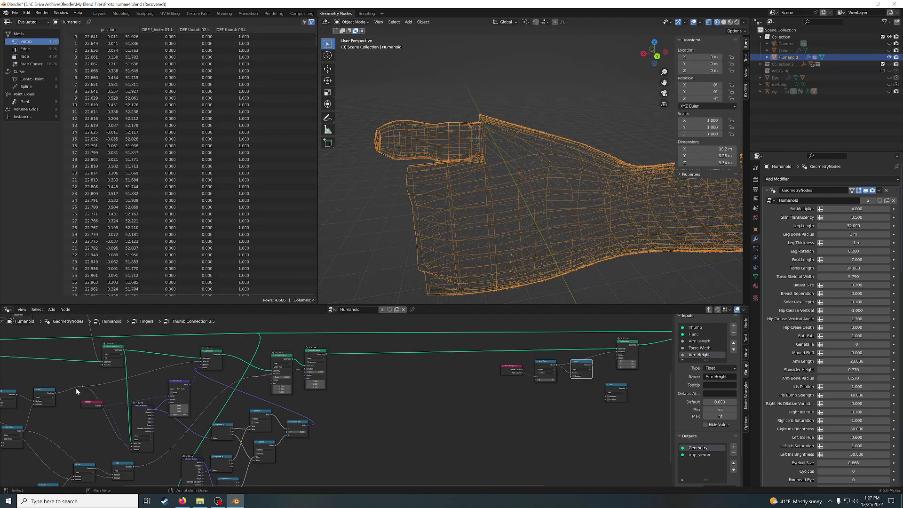
{"action": "mouse_move", "coordinate": [83, 386]}
{"action": "left_mouse_down"}
{"action": "mouse_move", "coordinate": [592, 364]}
{"action": "mouse_move", "coordinate": [608, 351]}
{"action": "left_mouse_up"}
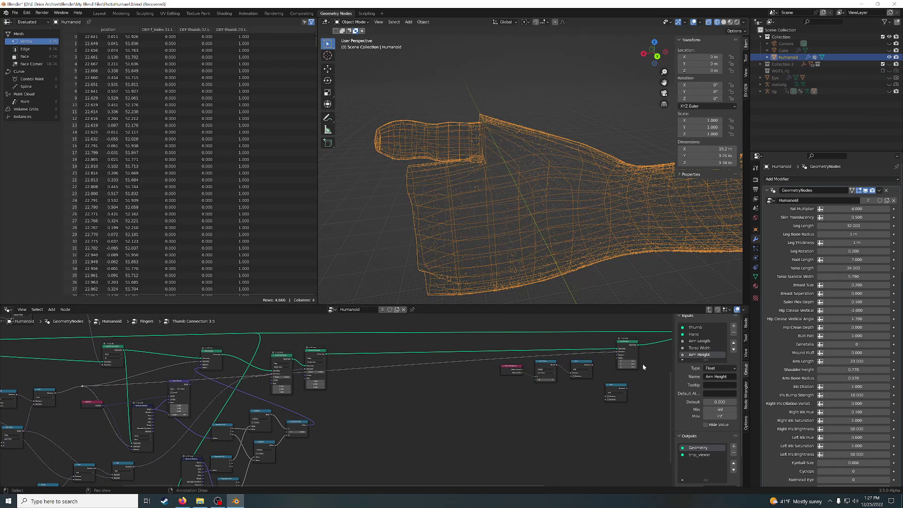
{"action": "middle_click_drag", "start_coordinate": [643, 363], "coordinate": [475, 374]}
Change Set Position's Offset Z from 4 to 5
{"action": "scroll", "coordinate": [475, 374], "scroll_direction": "up", "scroll_amount": 1}
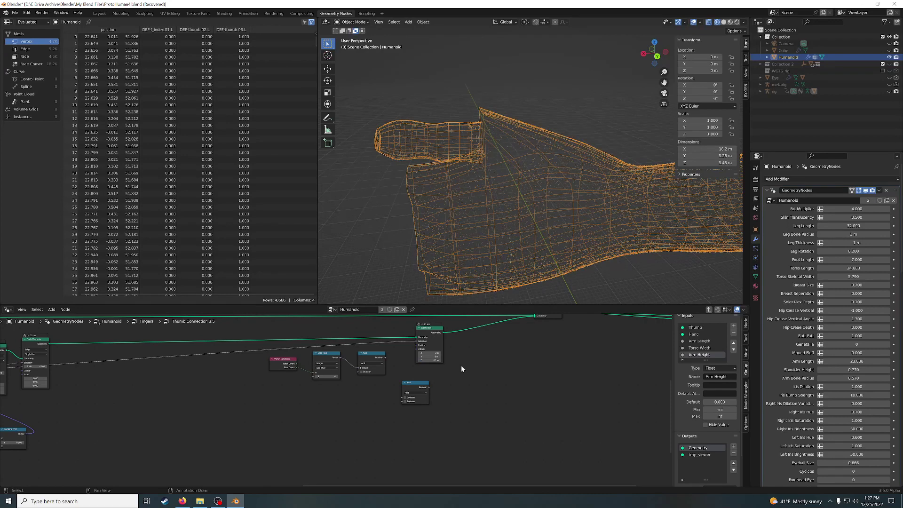
{"action": "key", "text": "BackSpace"}
{"action": "type", "text": "5"}
{"action": "key", "text": "Return"}
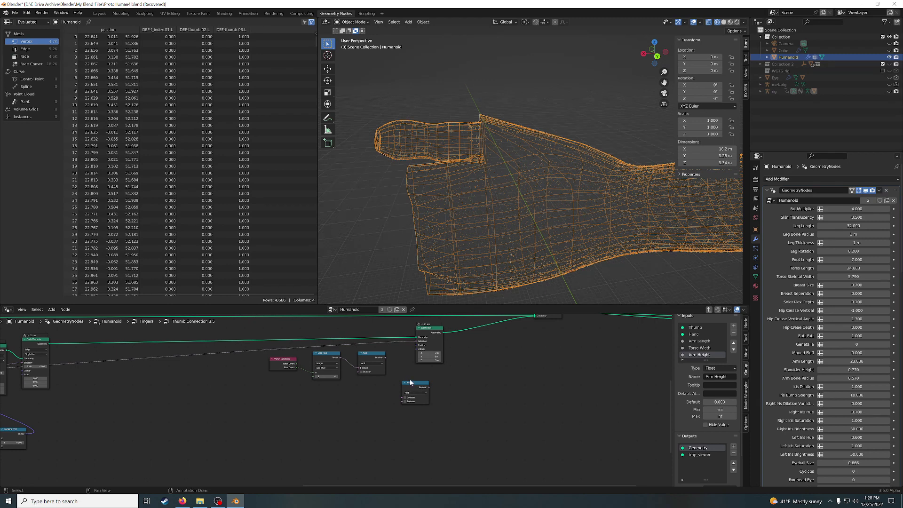
Delete the Vertex Neighbors, Less Than and And helper nodes
{"action": "left_click_drag", "start_coordinate": [438, 408], "coordinate": [273, 372]}
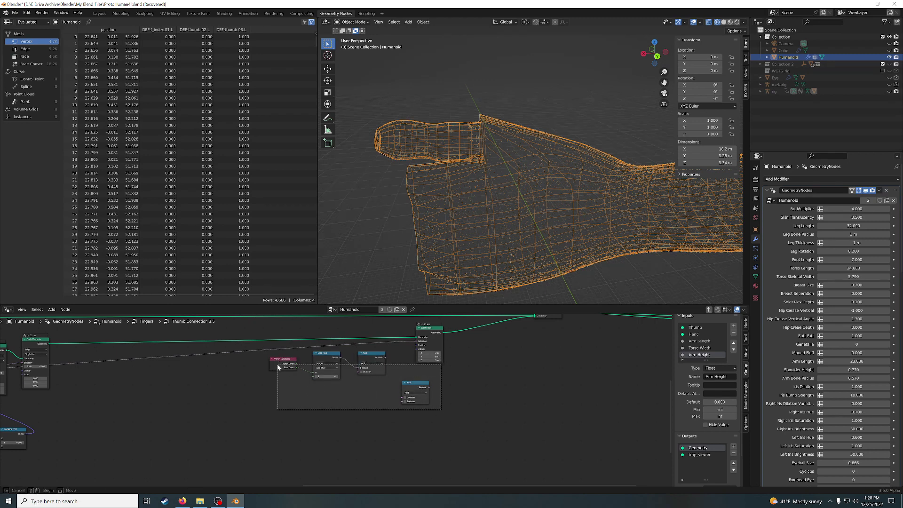
{"action": "key", "text": "Delete"}
{"action": "left_click", "coordinate": [282, 360]}
{"action": "key", "text": "Delete"}
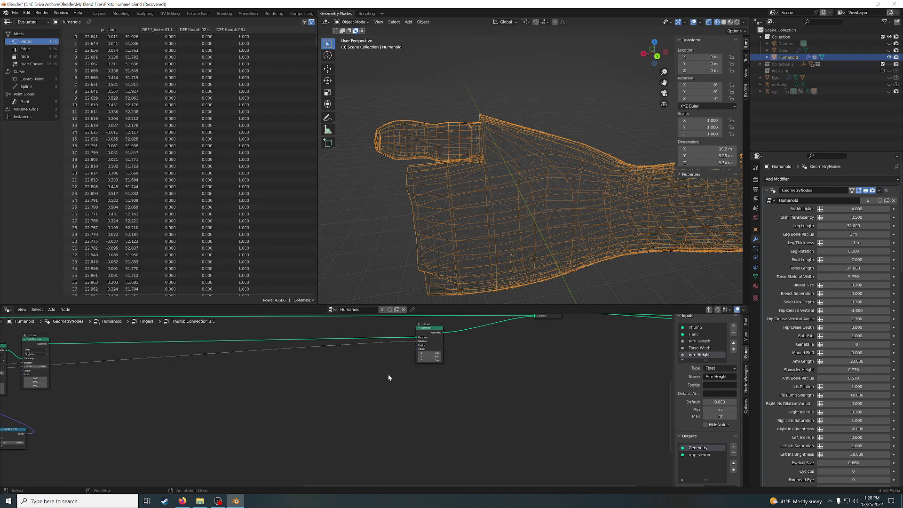
{"action": "scroll", "coordinate": [299, 387], "scroll_direction": "down", "scroll_amount": 1}
{"action": "scroll", "coordinate": [365, 369], "scroll_direction": "up", "scroll_amount": 5, "text": "ctrl"}
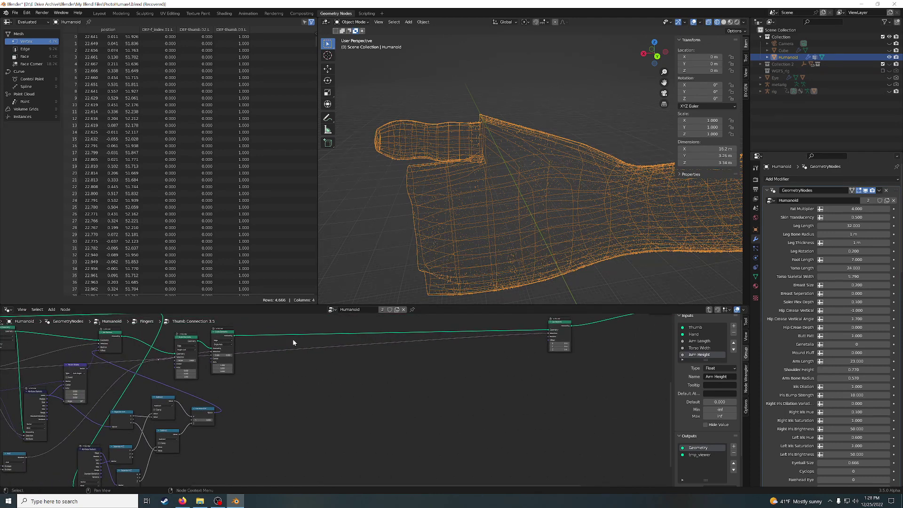
Add a reroute point on the grey link and move it further right
{"action": "right_click_drag", "start_coordinate": [293, 339], "coordinate": [291, 355], "text": "shift"}
{"action": "key", "text": "g"}
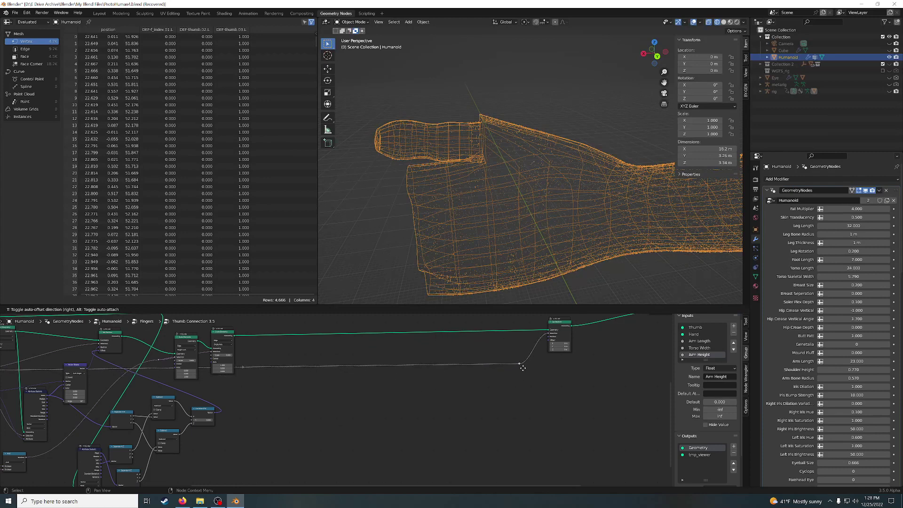
{"action": "left_click", "coordinate": [521, 362]}
{"action": "scroll", "coordinate": [522, 372], "scroll_direction": "up", "scroll_amount": 2, "text": "ctrl"}
{"action": "scroll", "coordinate": [522, 382], "scroll_direction": "up", "scroll_amount": 4, "text": "ctrl"}
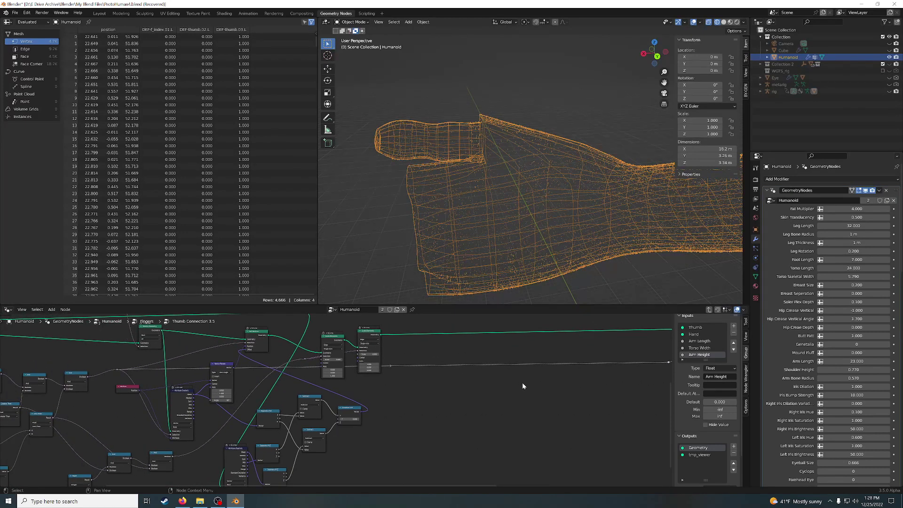
{"action": "scroll", "coordinate": [529, 379], "scroll_direction": "down", "scroll_amount": 3}
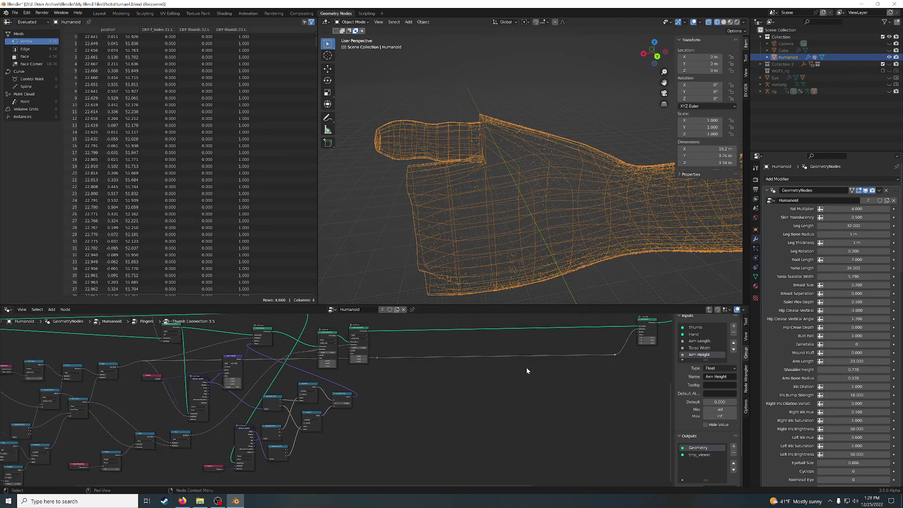
{"action": "middle_click_drag", "start_coordinate": [561, 363], "coordinate": [483, 382]}
{"action": "scroll", "coordinate": [518, 216], "scroll_direction": "up", "scroll_amount": 3}
{"action": "scroll", "coordinate": [517, 215], "scroll_direction": "up", "scroll_amount": 2}
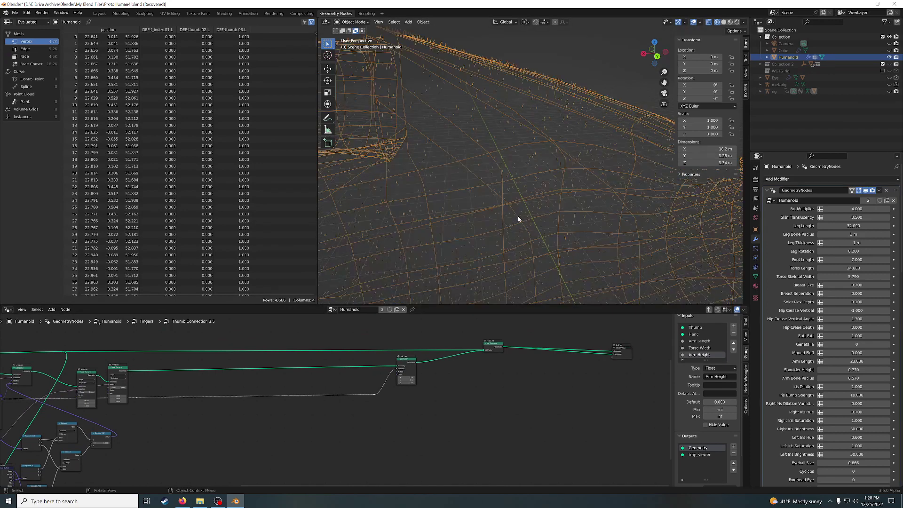
{"action": "scroll", "coordinate": [518, 216], "scroll_direction": "down", "scroll_amount": 2}
{"action": "scroll", "coordinate": [499, 191], "scroll_direction": "down", "scroll_amount": 1}
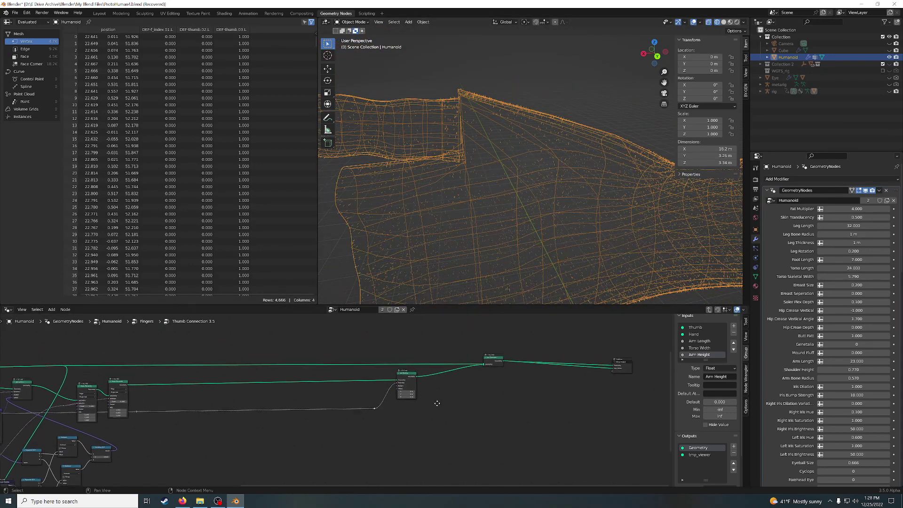
Pan over to the Set Position node and start an Add-menu node search
{"action": "middle_click_drag", "start_coordinate": [435, 394], "coordinate": [429, 411]}
{"action": "scroll", "coordinate": [429, 412], "scroll_direction": "up", "scroll_amount": 1}
{"action": "scroll", "coordinate": [429, 411], "scroll_direction": "up", "scroll_amount": 1}
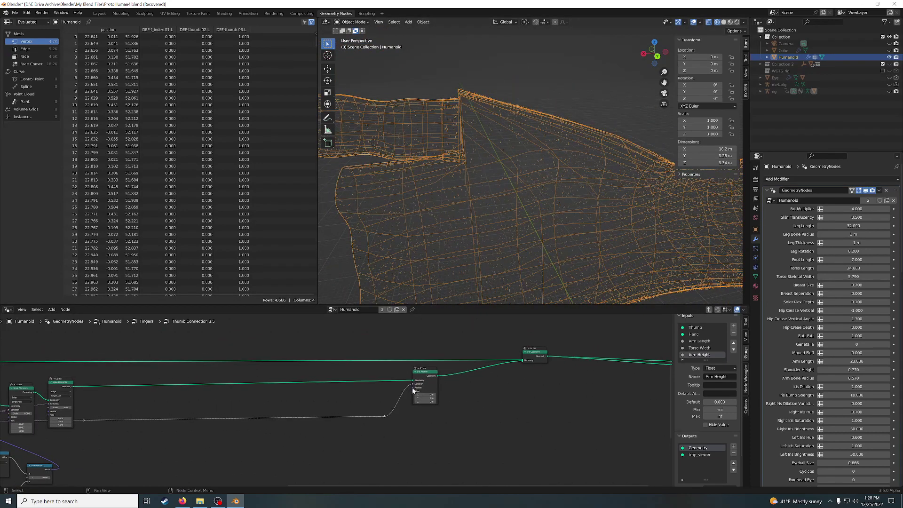
{"action": "scroll", "coordinate": [387, 418], "scroll_direction": "left", "scroll_amount": 1, "text": "ctrl"}
{"action": "scroll", "coordinate": [370, 399], "scroll_direction": "left", "scroll_amount": 3, "text": "ctrl"}
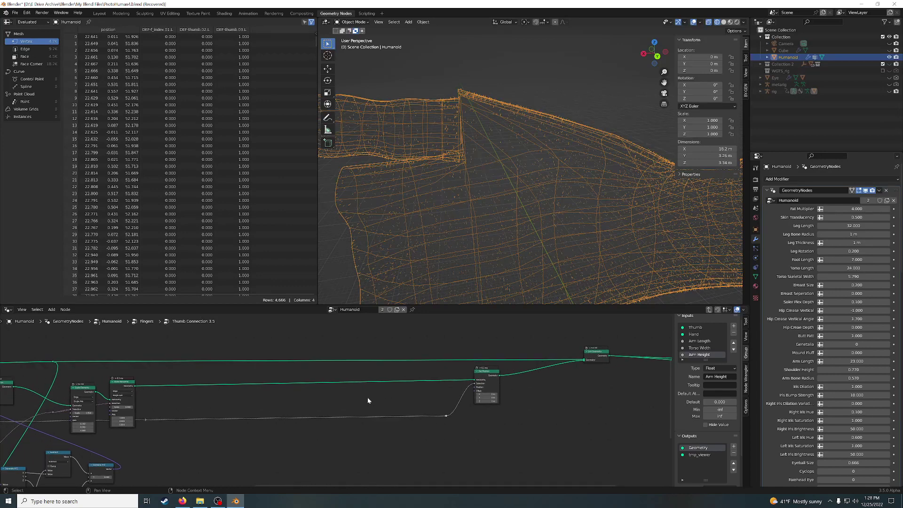
{"action": "key", "text": "shift+a"}
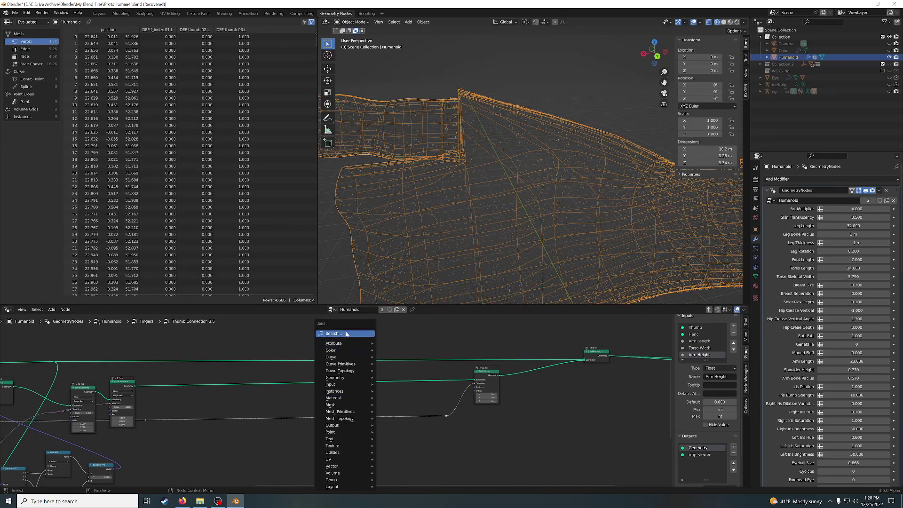
{"action": "left_click", "coordinate": [347, 333]}
Add a Geometry Proximity node onto the geometry link, then remove it as misplaced
{"action": "type", "text": "proximity"}
{"action": "key", "text": "Return"}
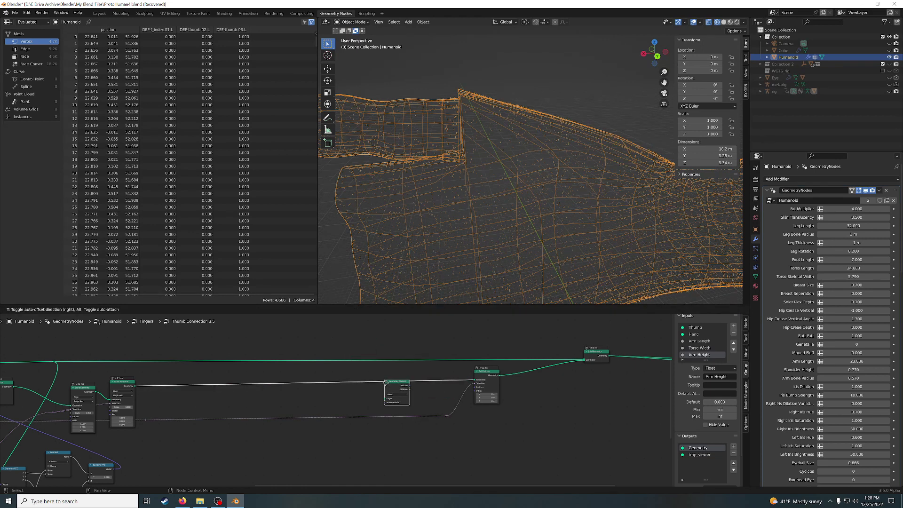
{"action": "left_click", "coordinate": [385, 380]}
{"action": "scroll", "coordinate": [371, 395], "scroll_direction": "up", "scroll_amount": 2}
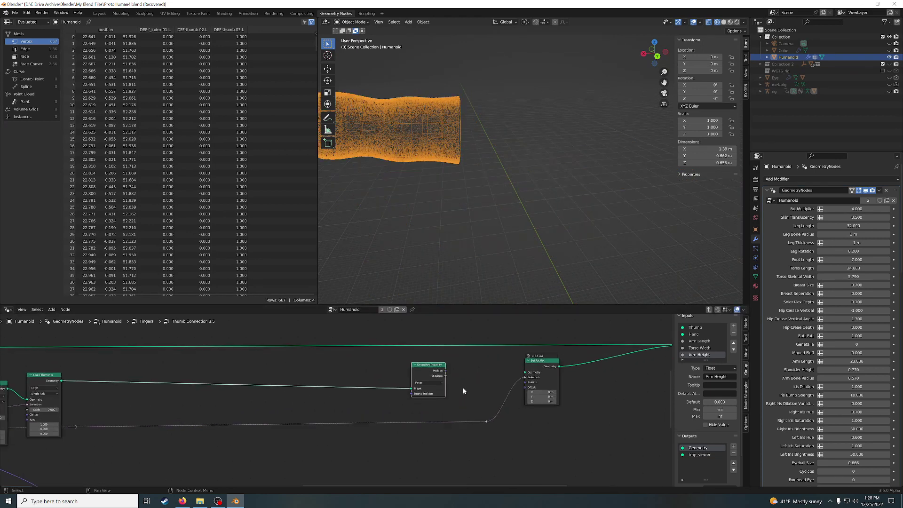
{"action": "middle_click_drag", "start_coordinate": [463, 391], "coordinate": [433, 395]}
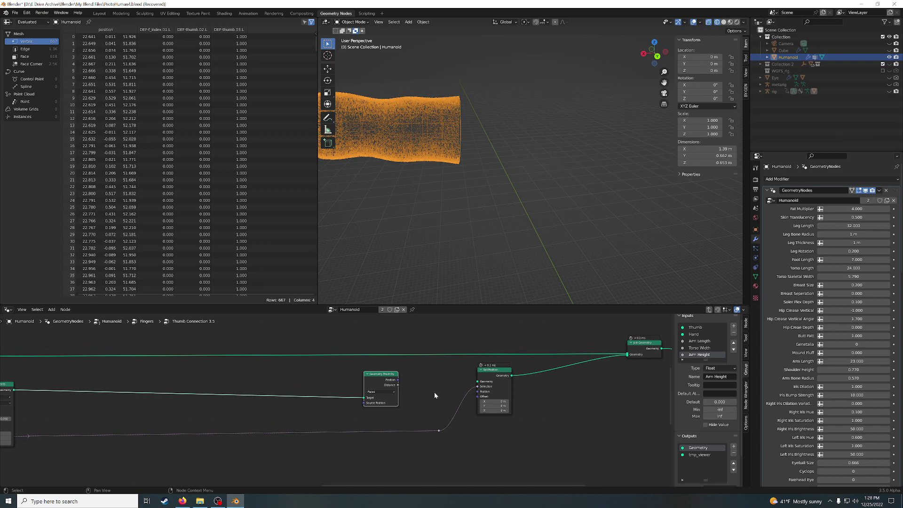
{"action": "key", "text": "ctrl+x"}
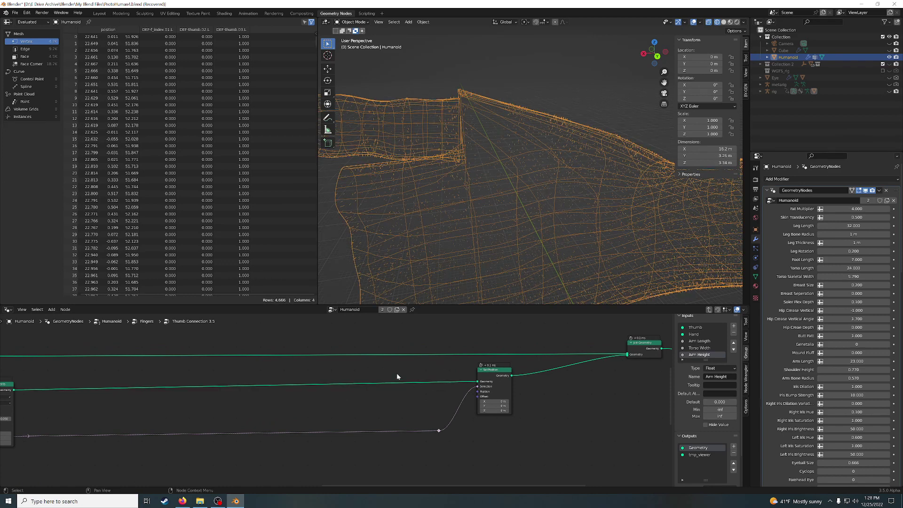
{"action": "scroll", "coordinate": [264, 385], "scroll_direction": "down", "scroll_amount": 1}
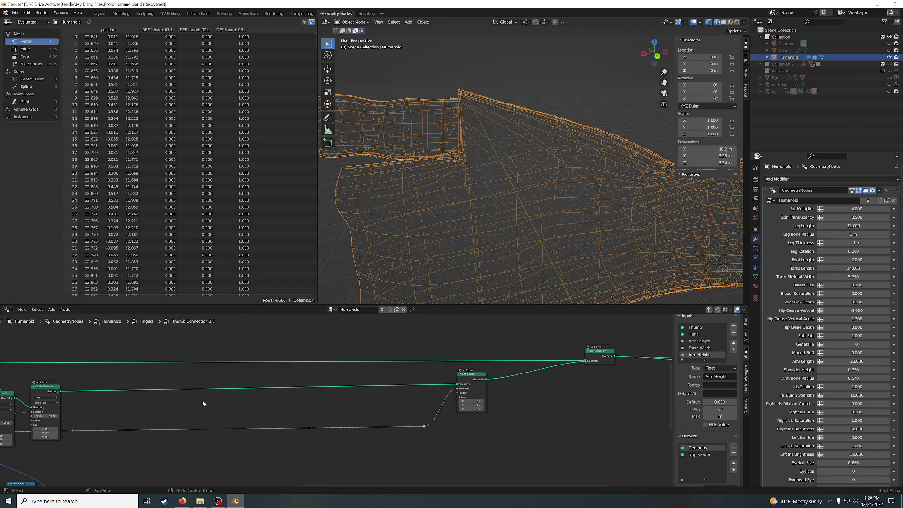
Add a Geometry Proximity node again, placing it in empty space
{"action": "key", "text": "shift+a"}
{"action": "left_click", "coordinate": [274, 333]}
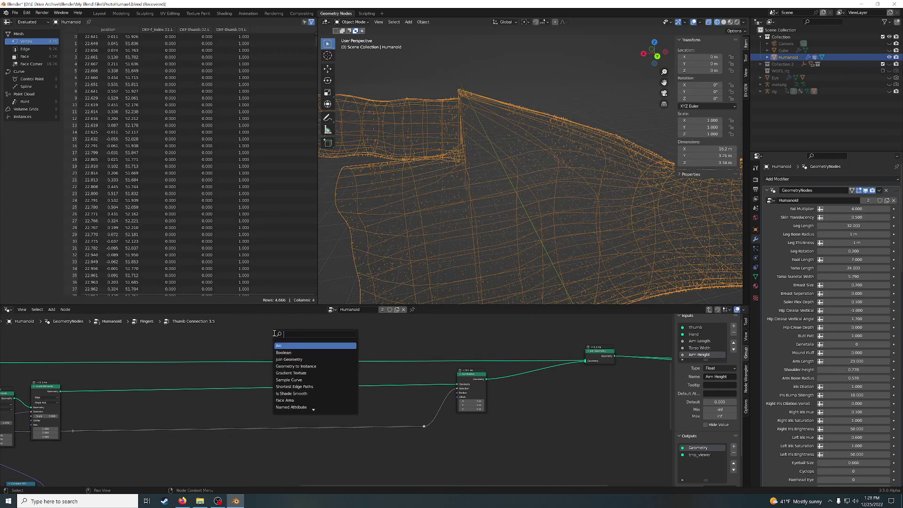
{"action": "type", "text": "prox"}
{"action": "key", "text": "Return"}
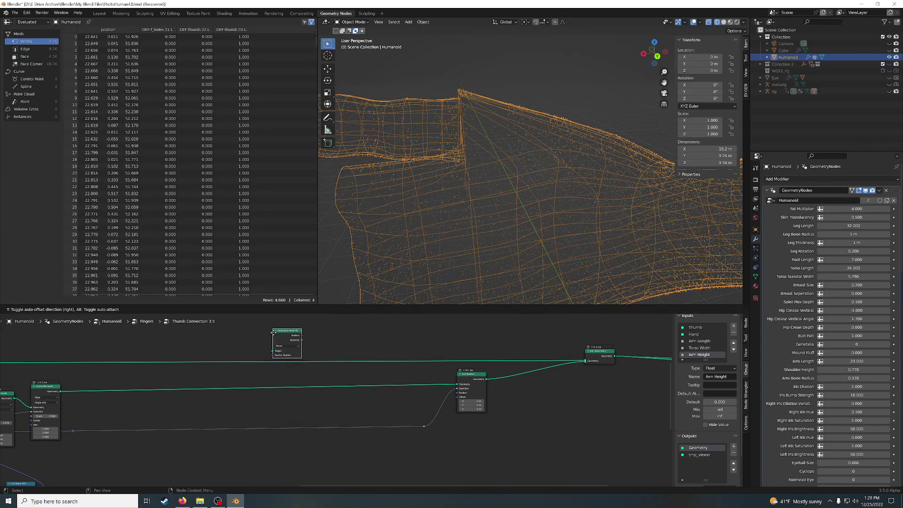
{"action": "left_click", "coordinate": [399, 447]}
{"action": "scroll", "coordinate": [409, 448], "scroll_direction": "up", "scroll_amount": 2}
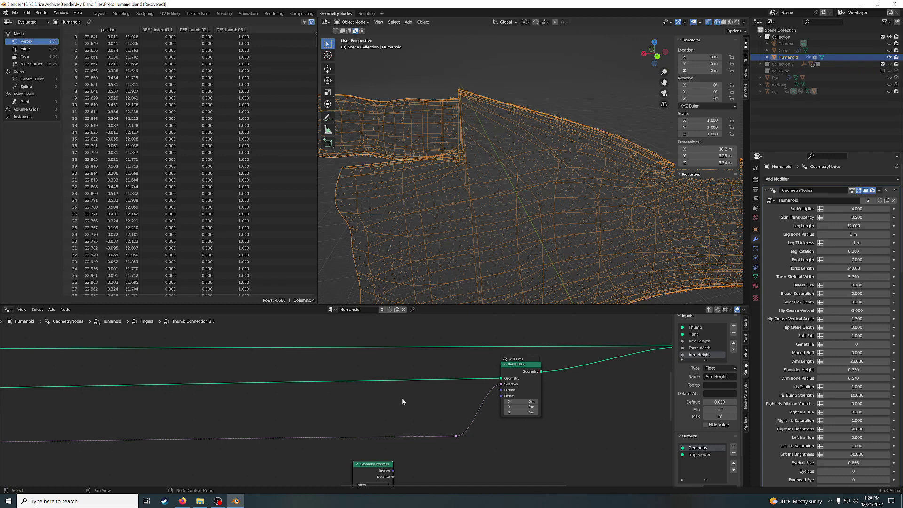
Reroute the green geometry link and move Geometry Proximity beside Set Position
{"action": "right_click_drag", "start_coordinate": [359, 363], "coordinate": [362, 385], "text": "shift"}
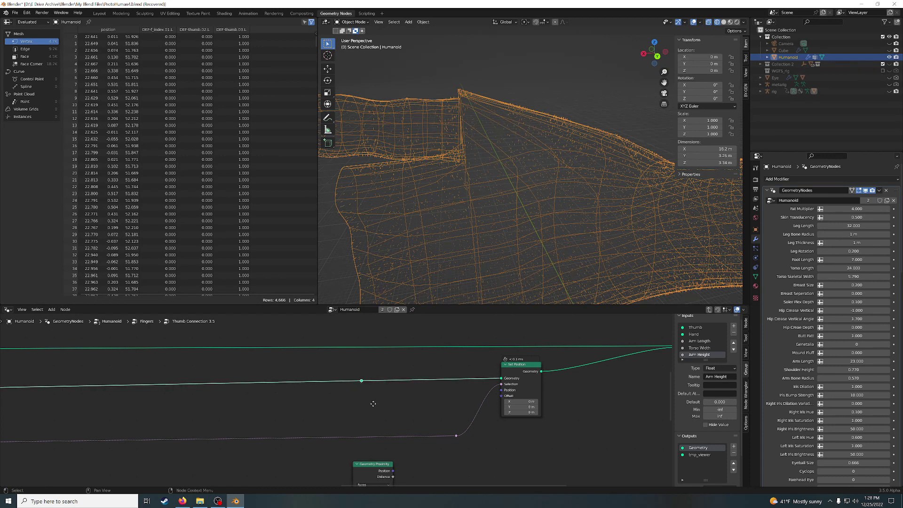
{"action": "mouse_move", "coordinate": [373, 403]}
{"action": "middle_mouse_down"}
{"action": "mouse_move", "coordinate": [314, 399]}
{"action": "mouse_move", "coordinate": [346, 410]}
{"action": "middle_mouse_up"}
{"action": "mouse_move", "coordinate": [307, 450]}
{"action": "left_mouse_down"}
{"action": "mouse_move", "coordinate": [337, 378]}
{"action": "mouse_move", "coordinate": [329, 403]}
{"action": "left_mouse_up"}
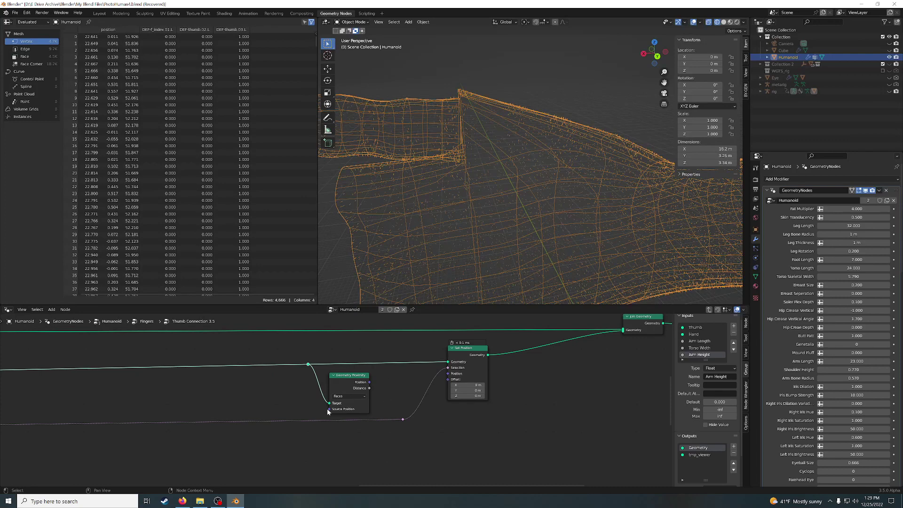
{"action": "left_click_drag", "start_coordinate": [329, 410], "coordinate": [277, 400]}
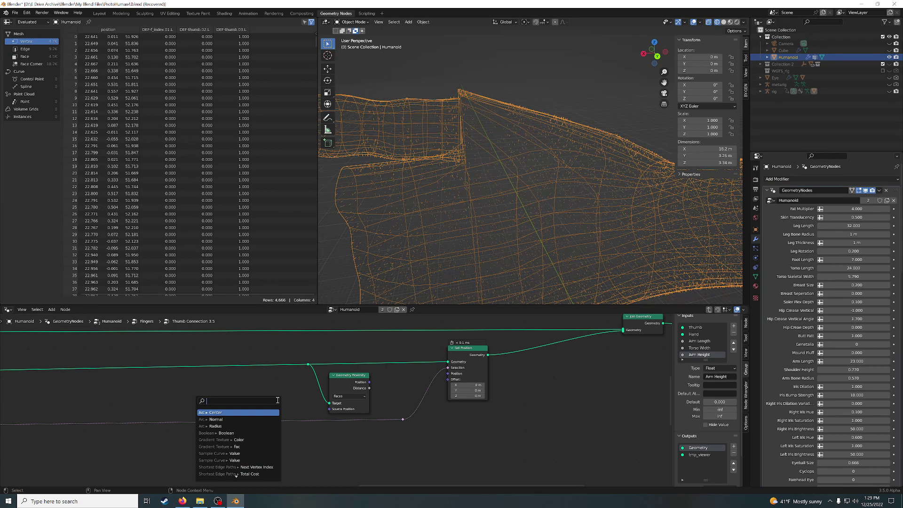
Feed Source Position from a Position node and link Proximity Position to Set Position's Position
{"action": "type", "text": "pos"}
{"action": "key", "text": "Return"}
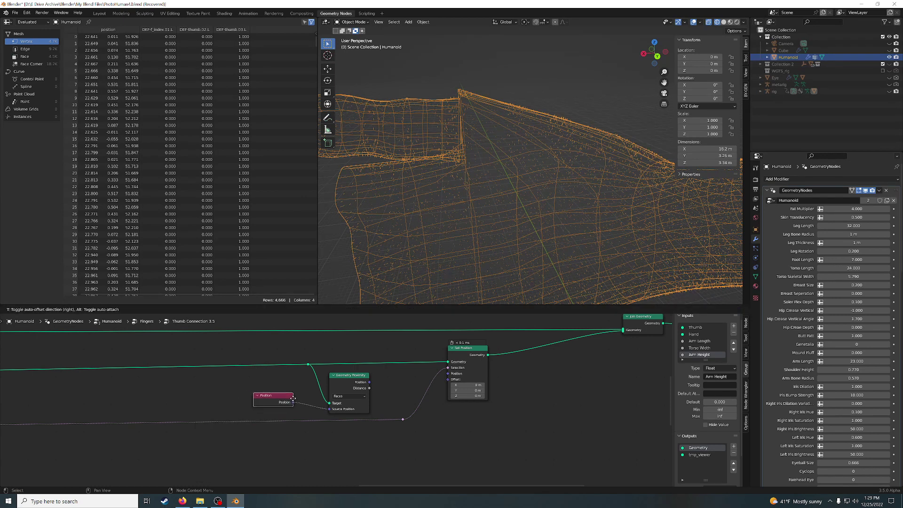
{"action": "left_click", "coordinate": [297, 399]}
{"action": "left_click_drag", "start_coordinate": [282, 402], "coordinate": [297, 403]}
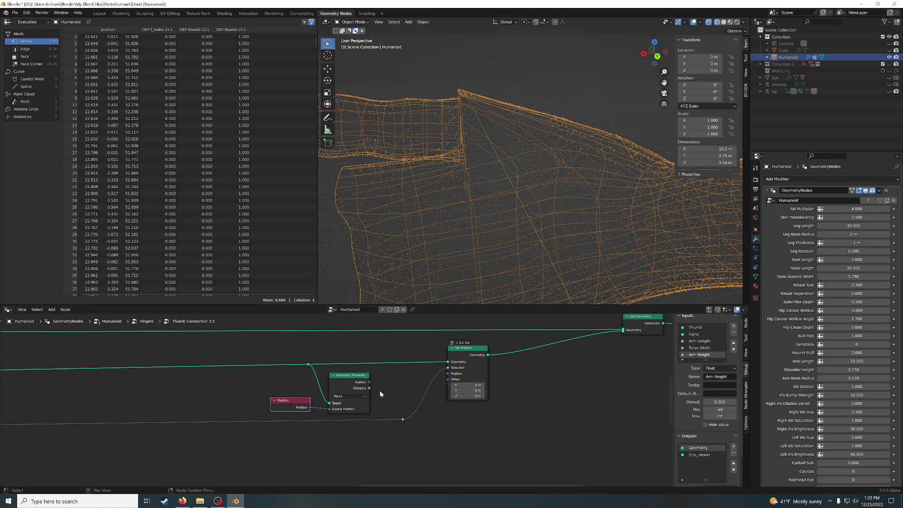
{"action": "left_click_drag", "start_coordinate": [369, 382], "coordinate": [448, 377]}
Try a Set Position Offset Z of 0.1 m, then reset it to 0
{"action": "left_click", "coordinate": [484, 395]}
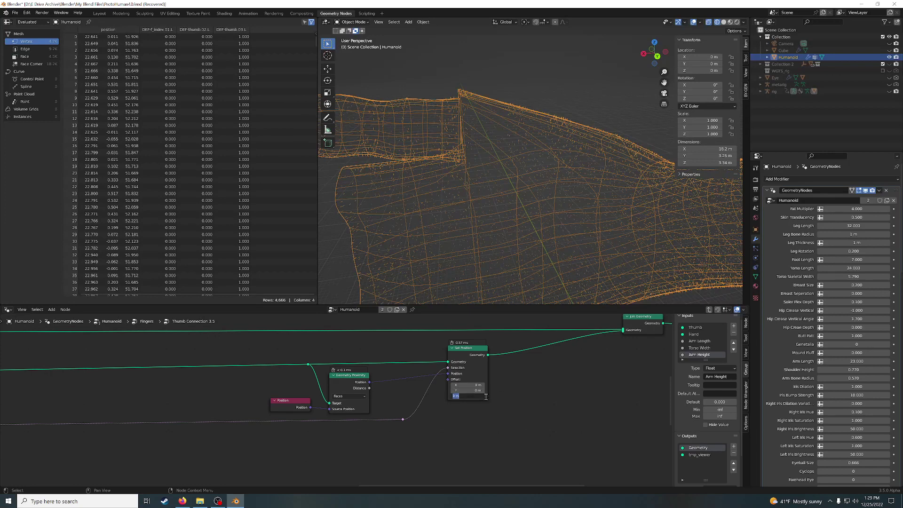
{"action": "type", "text": "0.1"}
{"action": "key", "text": "Return"}
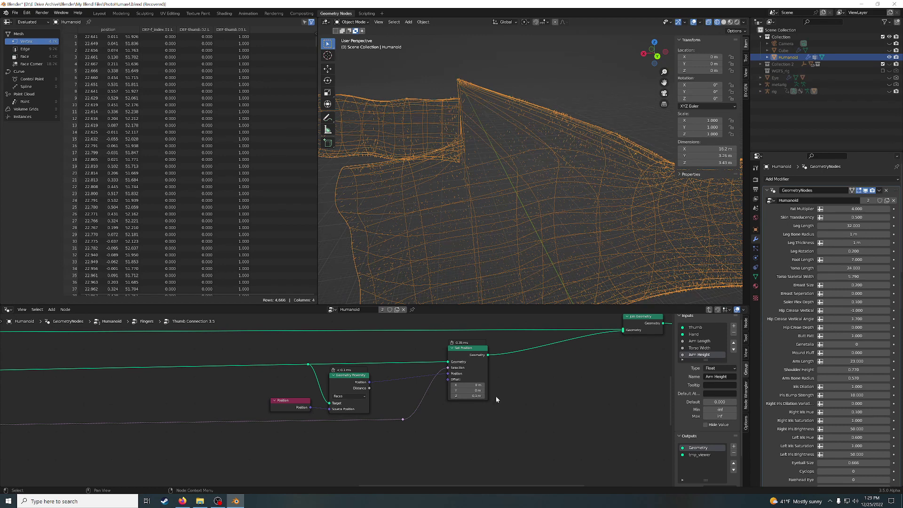
{"action": "left_click", "coordinate": [472, 394]}
{"action": "type", "text": "0"}
{"action": "key", "text": "Return"}
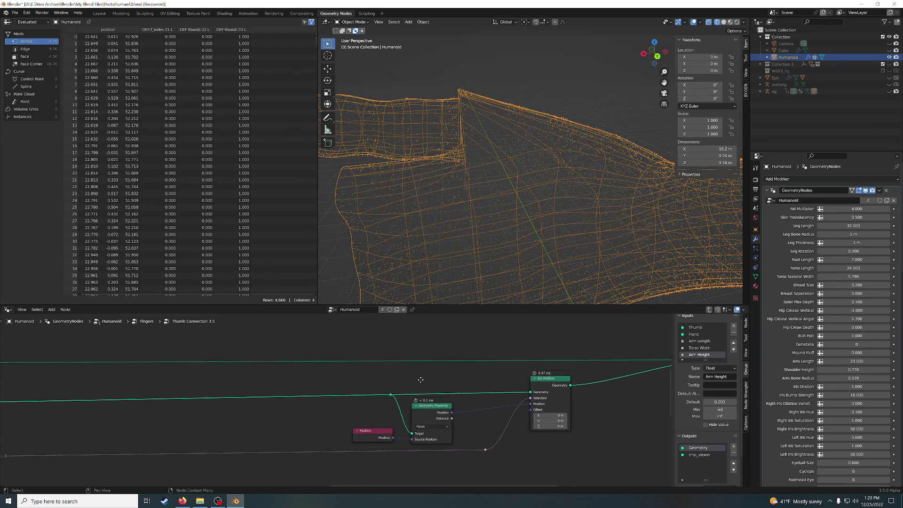
{"action": "middle_click_drag", "start_coordinate": [309, 348], "coordinate": [394, 379]}
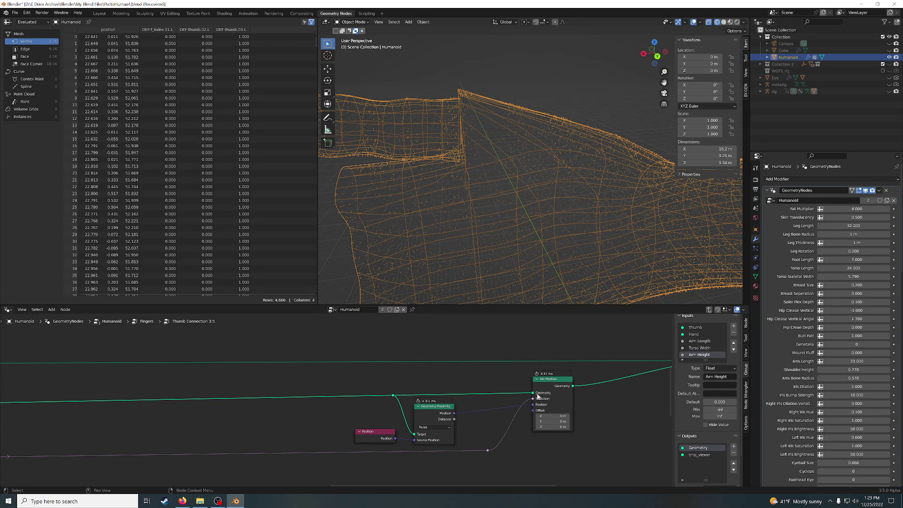
Reroute the upper geometry link into Target and inspect the thumb joint
{"action": "right_click_drag", "start_coordinate": [401, 404], "coordinate": [393, 405], "text": "ctrl"}
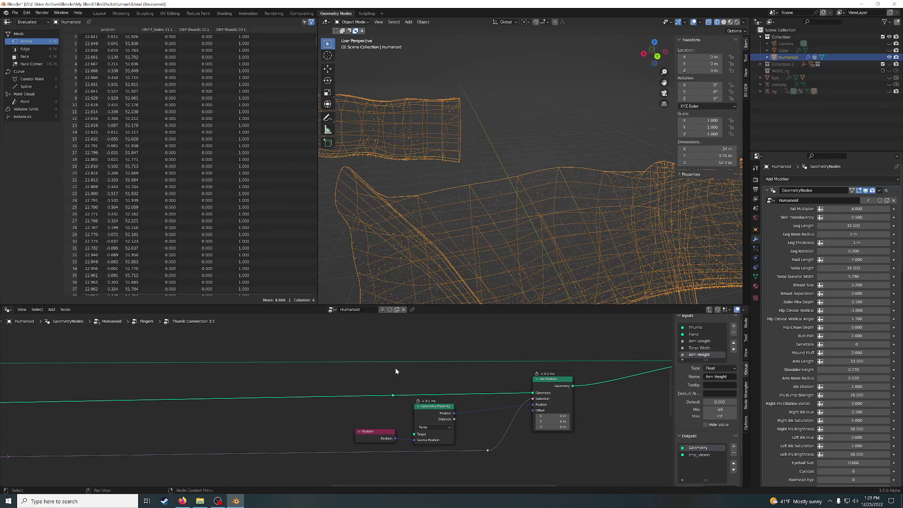
{"action": "scroll", "coordinate": [396, 366], "scroll_direction": "down", "scroll_amount": 1}
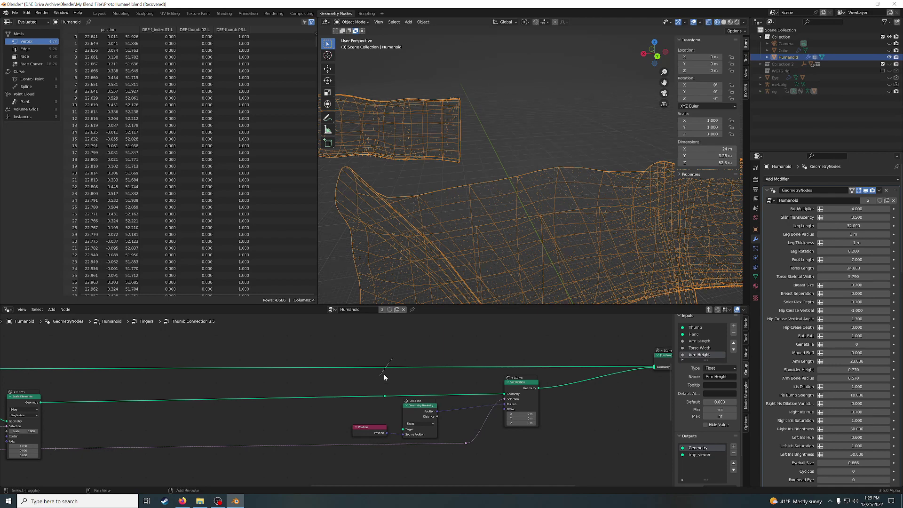
{"action": "right_click_drag", "start_coordinate": [384, 374], "coordinate": [387, 368], "text": "shift"}
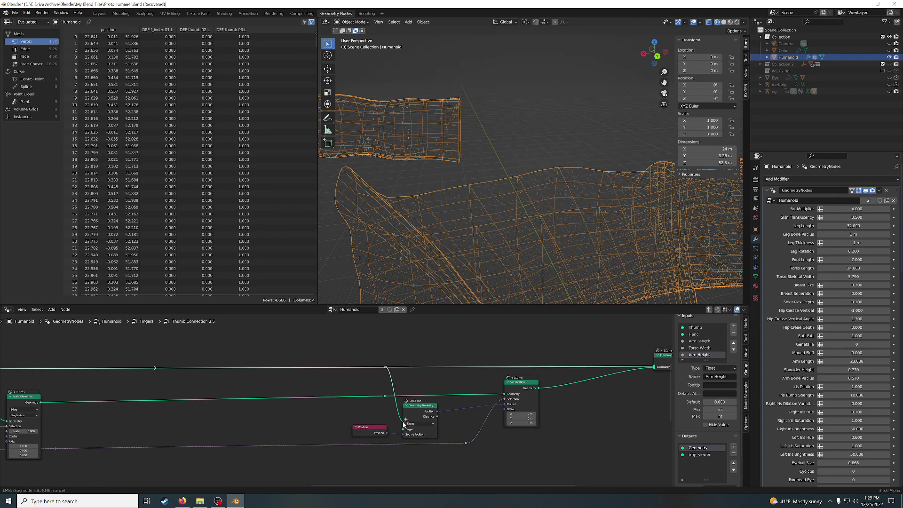
{"action": "left_click_drag", "start_coordinate": [386, 368], "coordinate": [407, 431]}
{"action": "middle_click_drag", "start_coordinate": [499, 270], "coordinate": [522, 244]}
{"action": "left_click", "coordinate": [521, 386]}
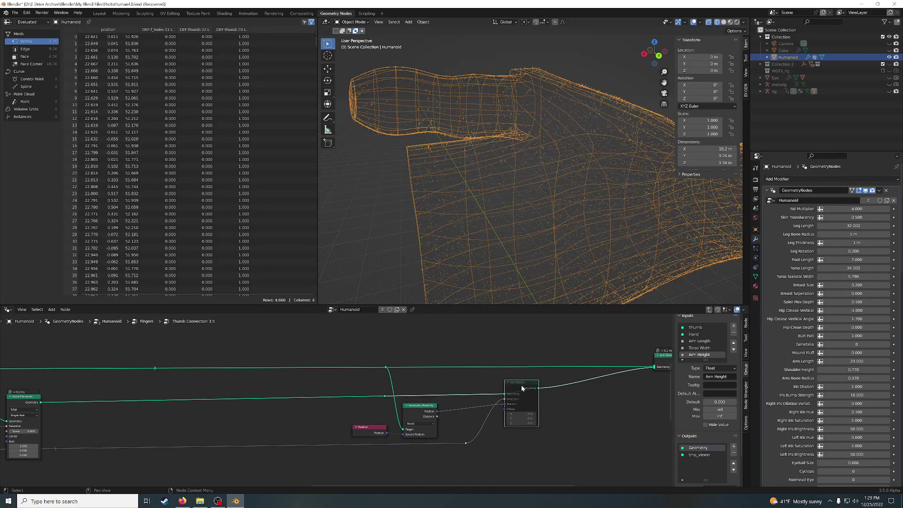
{"action": "middle_click_drag", "start_coordinate": [544, 230], "coordinate": [546, 235]}
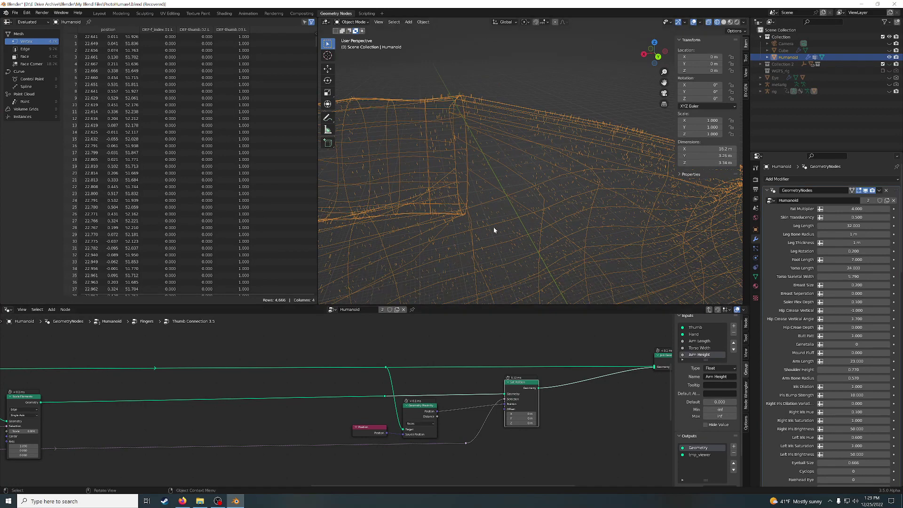
Switch to solid shading and toggle Set Position on and off to compare the thumb joint
{"action": "left_click", "coordinate": [724, 21]}
{"action": "key", "text": "m"}
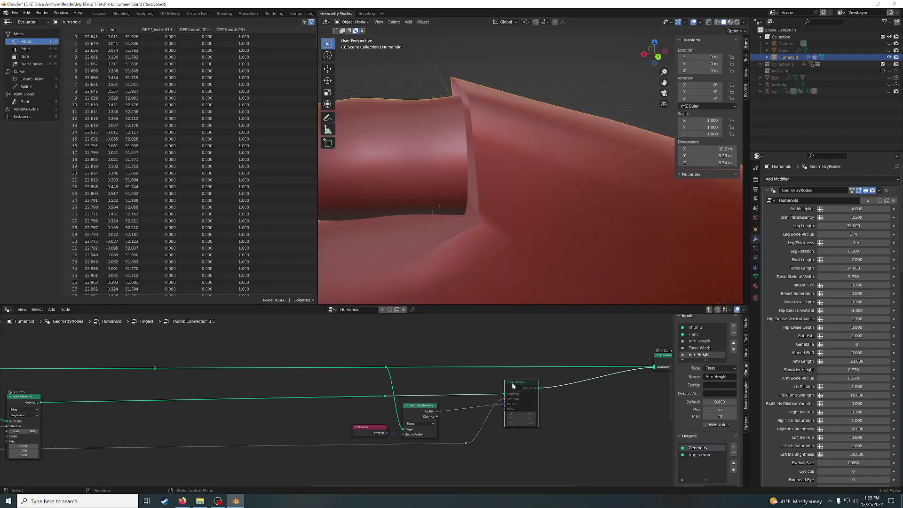
{"action": "key", "text": "m"}
{"action": "key", "text": "m"}
{"action": "key", "text": "m"}
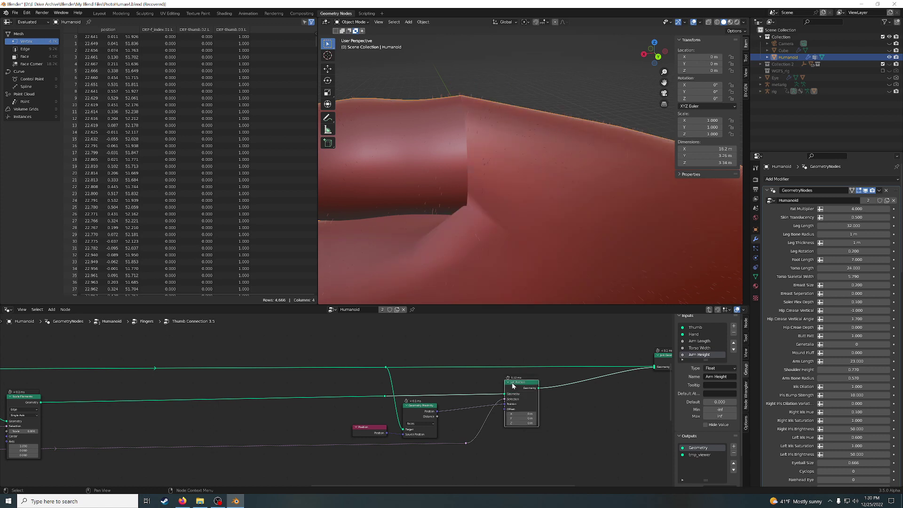
{"action": "key", "text": "m"}
{"action": "key", "text": "m"}
{"action": "key", "text": "m"}
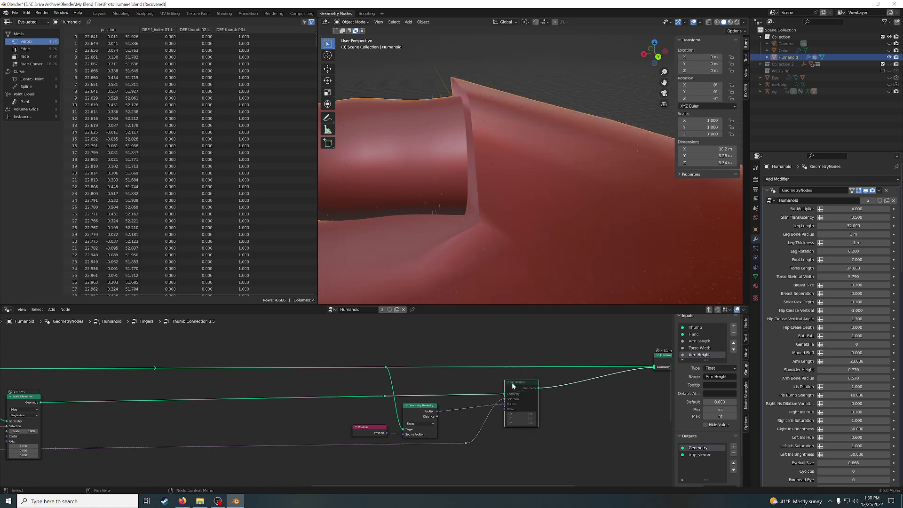
{"action": "key", "text": "m"}
Orbit and zoom around the thumb joint, then mute Set Position to see the unmodified shape
{"action": "mouse_move", "coordinate": [513, 252]}
{"action": "middle_mouse_down"}
{"action": "mouse_move", "coordinate": [503, 252]}
{"action": "mouse_move", "coordinate": [579, 256]}
{"action": "mouse_move", "coordinate": [462, 210]}
{"action": "mouse_move", "coordinate": [487, 242]}
{"action": "mouse_move", "coordinate": [470, 232]}
{"action": "mouse_move", "coordinate": [475, 216]}
{"action": "mouse_move", "coordinate": [447, 185]}
{"action": "mouse_move", "coordinate": [476, 201]}
{"action": "mouse_move", "coordinate": [487, 190]}
{"action": "mouse_move", "coordinate": [497, 219]}
{"action": "middle_mouse_up"}
{"action": "scroll", "coordinate": [509, 248], "scroll_direction": "down", "scroll_amount": 5}
{"action": "scroll", "coordinate": [532, 240], "scroll_direction": "up", "scroll_amount": 5}
{"action": "scroll", "coordinate": [459, 208], "scroll_direction": "down", "scroll_amount": 3}
{"action": "scroll", "coordinate": [458, 203], "scroll_direction": "down", "scroll_amount": 3}
{"action": "scroll", "coordinate": [470, 232], "scroll_direction": "up", "scroll_amount": 2}
{"action": "scroll", "coordinate": [473, 198], "scroll_direction": "up", "scroll_amount": 3}
{"action": "scroll", "coordinate": [475, 193], "scroll_direction": "down", "scroll_amount": 2}
{"action": "scroll", "coordinate": [454, 191], "scroll_direction": "up", "scroll_amount": 3}
{"action": "scroll", "coordinate": [457, 194], "scroll_direction": "down", "scroll_amount": 2}
{"action": "scroll", "coordinate": [479, 185], "scroll_direction": "up", "scroll_amount": 2}
{"action": "scroll", "coordinate": [478, 185], "scroll_direction": "down", "scroll_amount": 2}
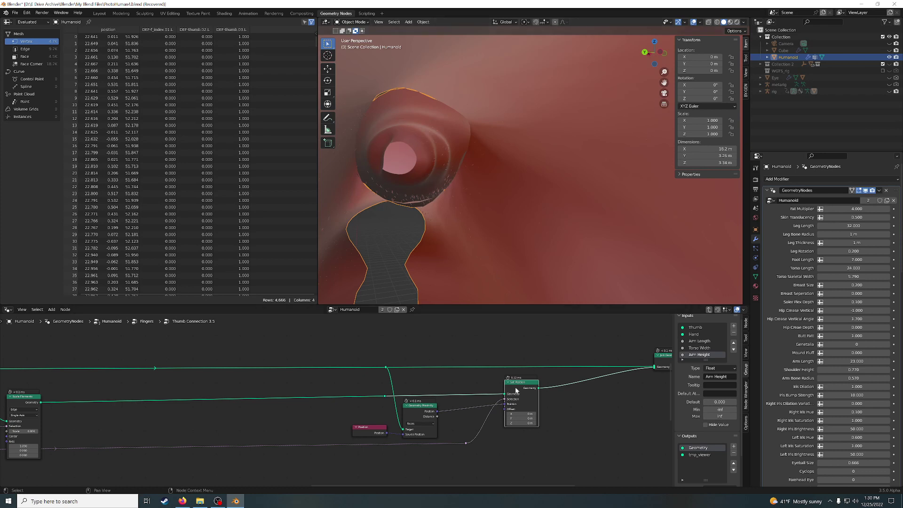
{"action": "key", "text": "m"}
{"action": "key", "text": "m"}
{"action": "key", "text": "m"}
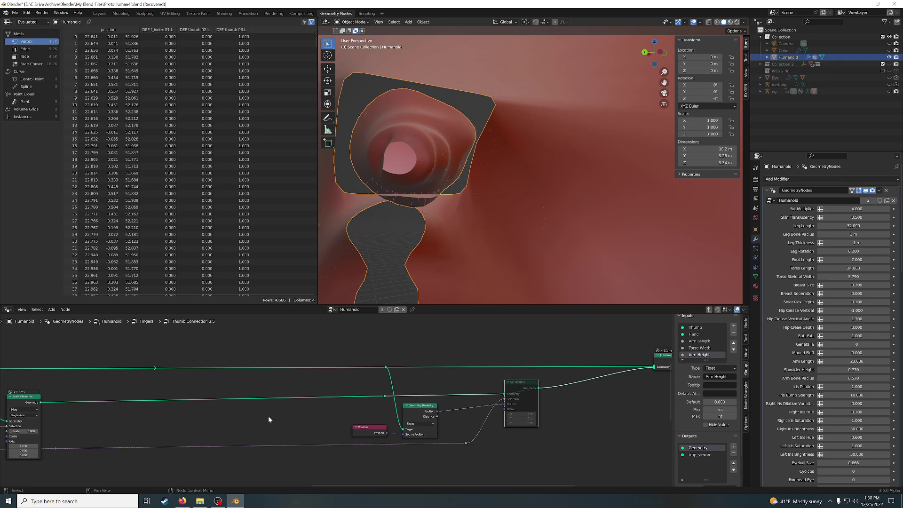
Set the Scale Elements node's Scale to 0.6
{"action": "scroll", "coordinate": [268, 416], "scroll_direction": "left", "scroll_amount": 4, "text": "ctrl"}
{"action": "scroll", "coordinate": [247, 426], "scroll_direction": "left", "scroll_amount": 1, "text": "ctrl"}
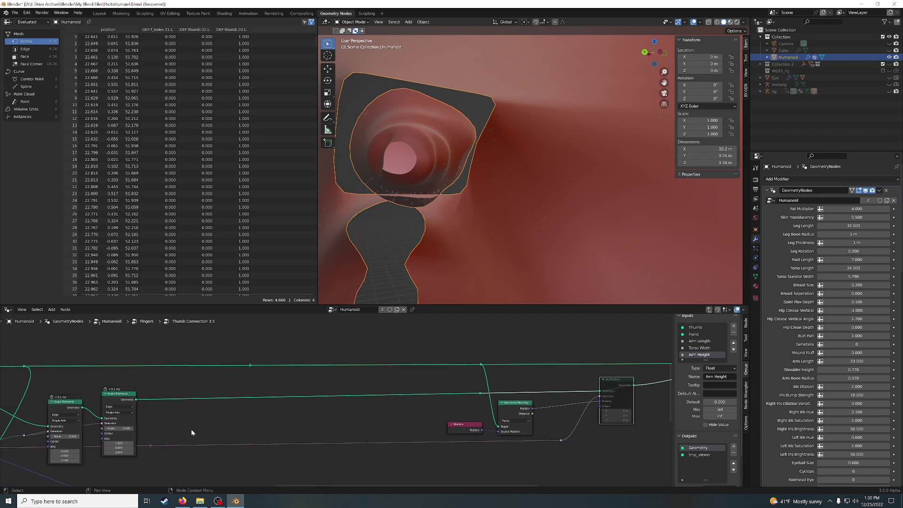
{"action": "scroll", "coordinate": [193, 427], "scroll_direction": "left", "scroll_amount": 2, "text": "ctrl"}
{"action": "scroll", "coordinate": [178, 428], "scroll_direction": "left", "scroll_amount": 3, "text": "ctrl"}
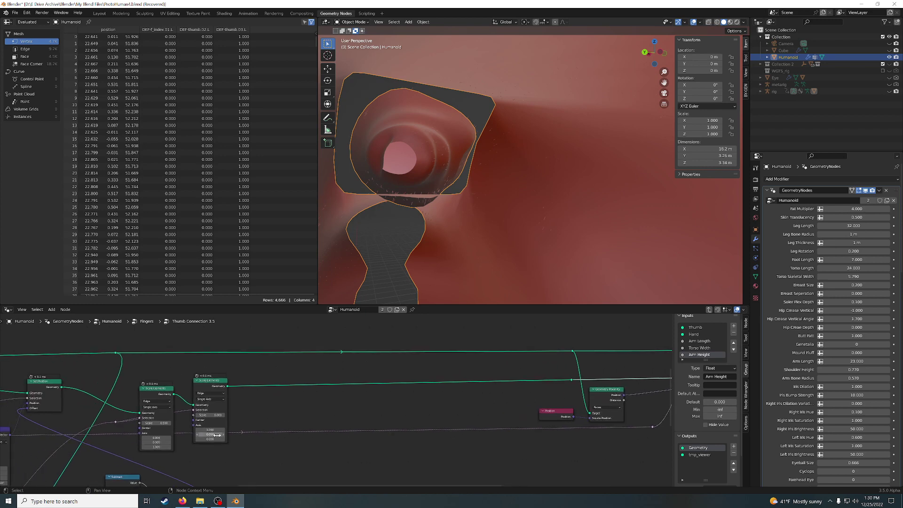
{"action": "left_click", "coordinate": [165, 428]}
{"action": "key", "text": "BackSpace"}
{"action": "type", "text": "0.6"}
{"action": "key", "text": "Return"}
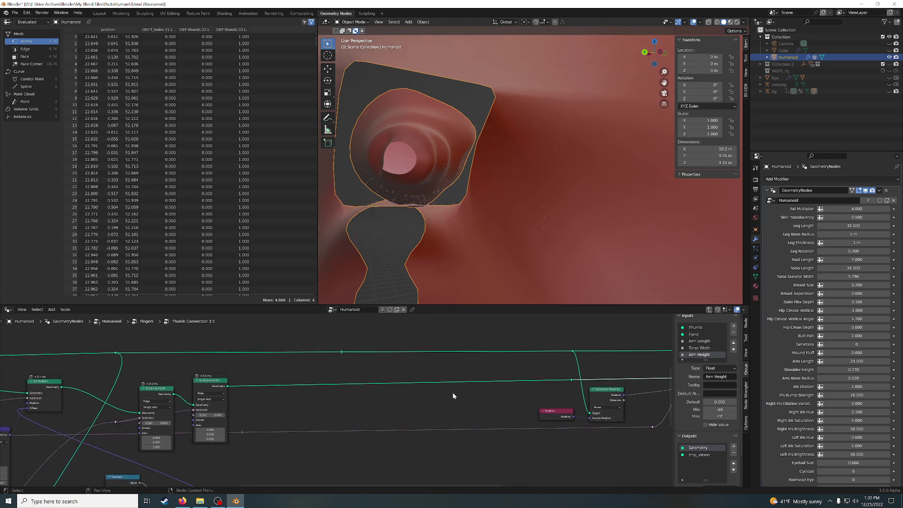
Unmute the Set Position node and orbit around the reshaped thumb joint
{"action": "scroll", "coordinate": [466, 391], "scroll_direction": "right", "scroll_amount": 8, "text": "ctrl"}
{"action": "scroll", "coordinate": [502, 377], "scroll_direction": "right", "scroll_amount": 2, "text": "ctrl"}
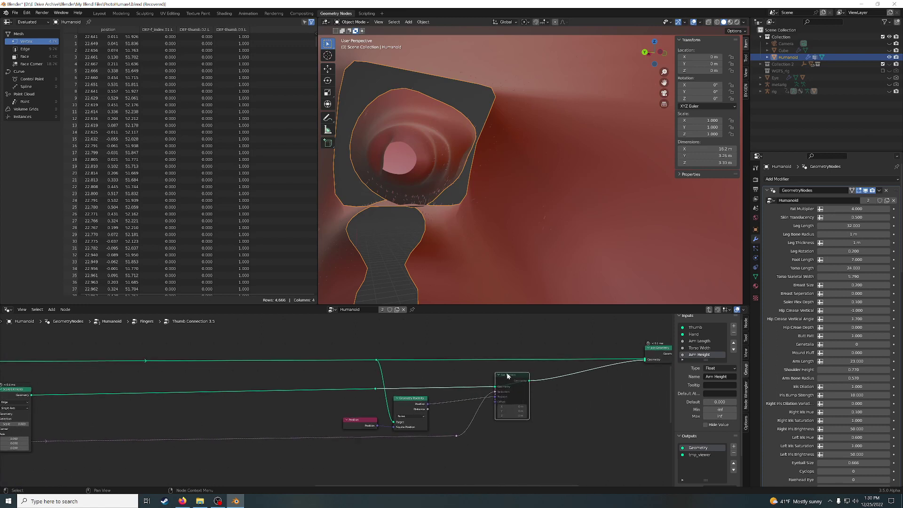
{"action": "key", "text": "m"}
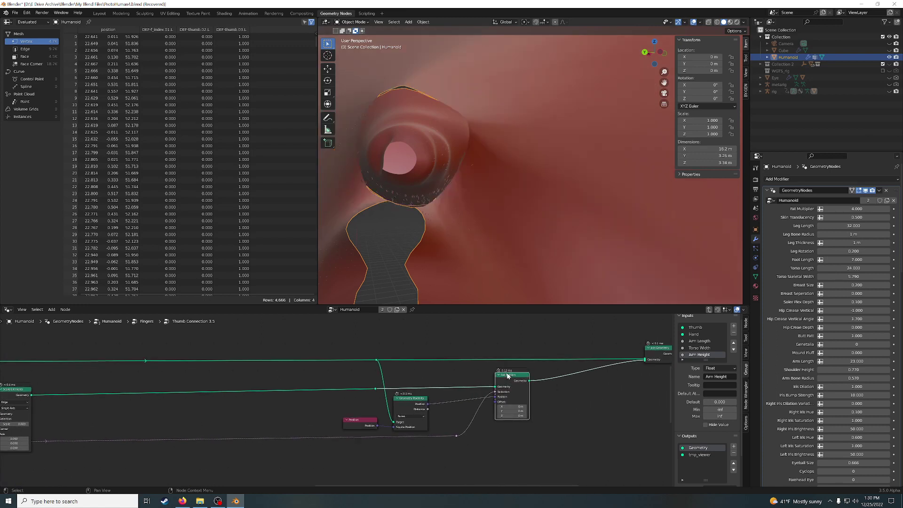
{"action": "mouse_move", "coordinate": [415, 180]}
{"action": "middle_mouse_down"}
{"action": "mouse_move", "coordinate": [615, 196]}
{"action": "mouse_move", "coordinate": [461, 204]}
{"action": "mouse_move", "coordinate": [466, 217]}
{"action": "mouse_move", "coordinate": [591, 234]}
{"action": "mouse_move", "coordinate": [526, 219]}
{"action": "middle_mouse_up"}
{"action": "scroll", "coordinate": [525, 219], "scroll_direction": "up", "scroll_amount": 2}
{"action": "scroll", "coordinate": [525, 220], "scroll_direction": "up", "scroll_amount": 2}
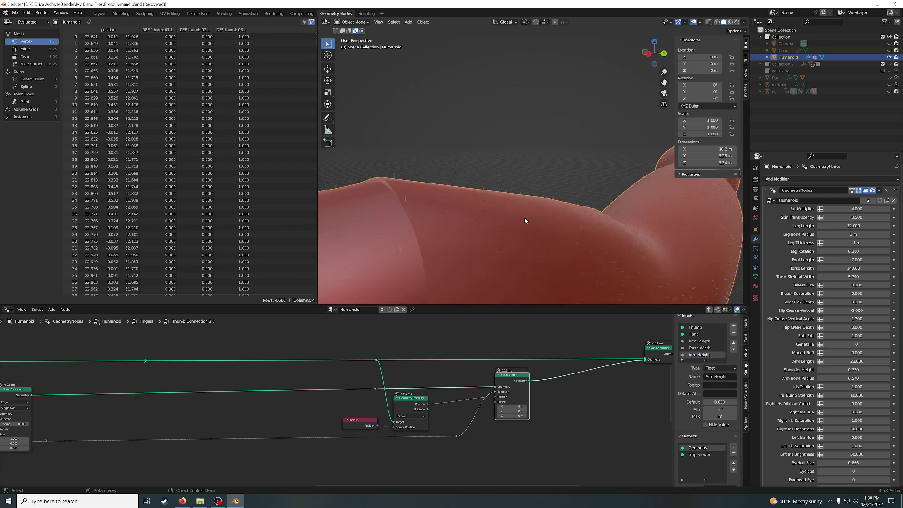
{"action": "middle_click_drag", "start_coordinate": [459, 230], "coordinate": [462, 217]}
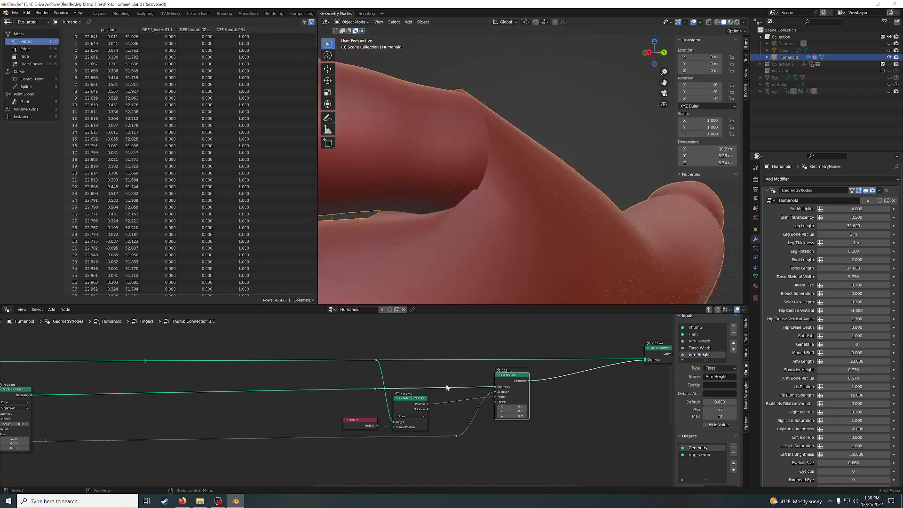
{"action": "middle_click_drag", "start_coordinate": [446, 388], "coordinate": [333, 395]}
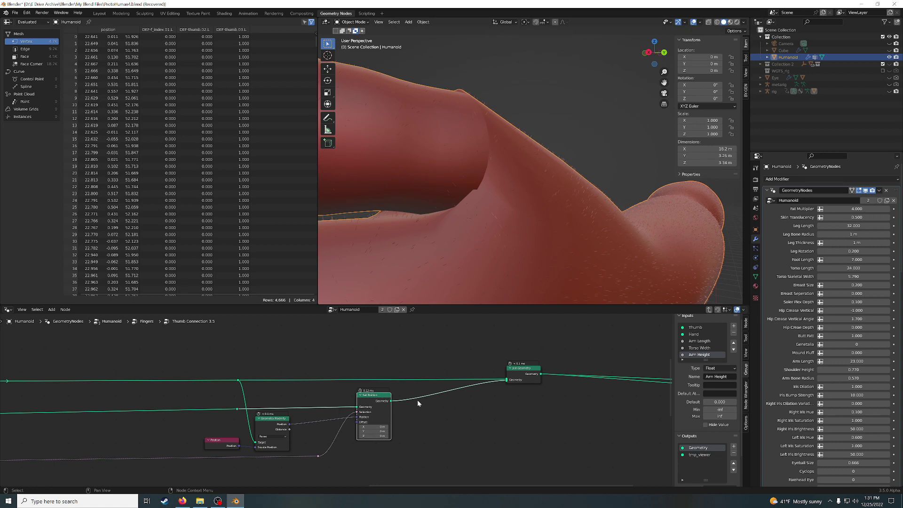
Duplicate the Position, Geometry Proximity and Set Position nodes, feeding the reroute into the new Set Position
{"action": "left_click", "coordinate": [222, 442]}
{"action": "key", "text": "shift+d"}
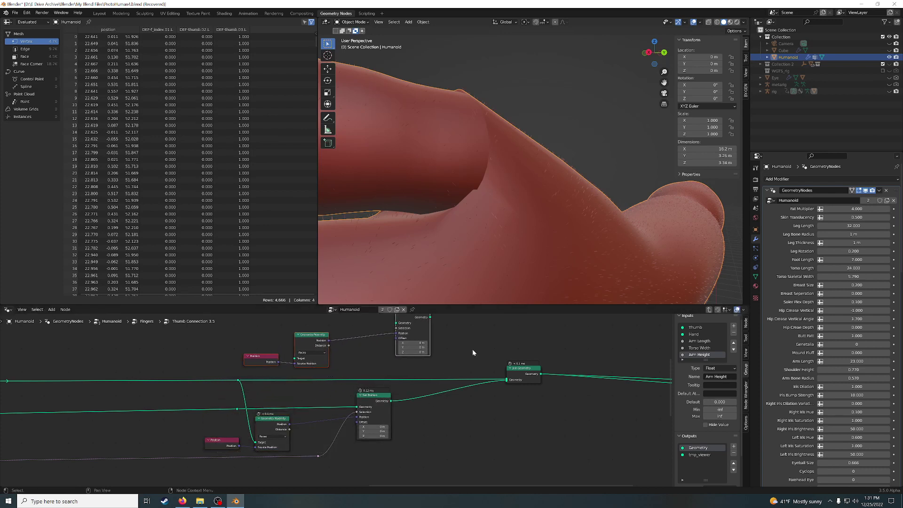
{"action": "middle_click_drag", "start_coordinate": [472, 349], "coordinate": [479, 372]}
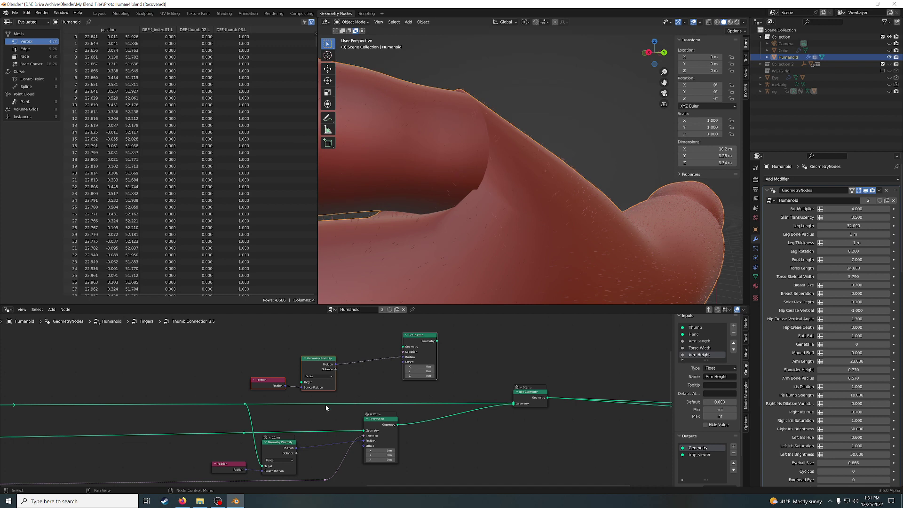
{"action": "right_click_drag", "start_coordinate": [407, 395], "coordinate": [414, 406], "text": "ctrl"}
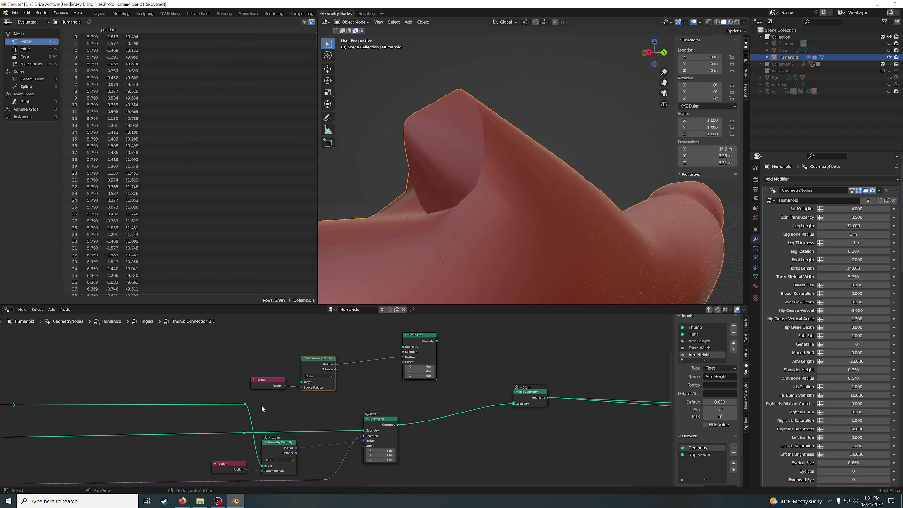
{"action": "left_click_drag", "start_coordinate": [244, 406], "coordinate": [404, 347]}
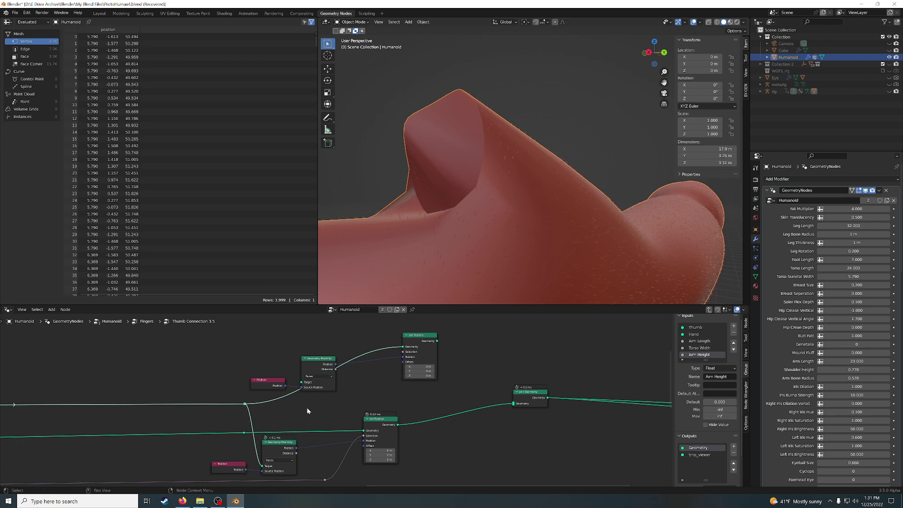
Rearrange the new and original proximity and Set Position nodes side by side
{"action": "left_click_drag", "start_coordinate": [423, 338], "coordinate": [397, 367]}
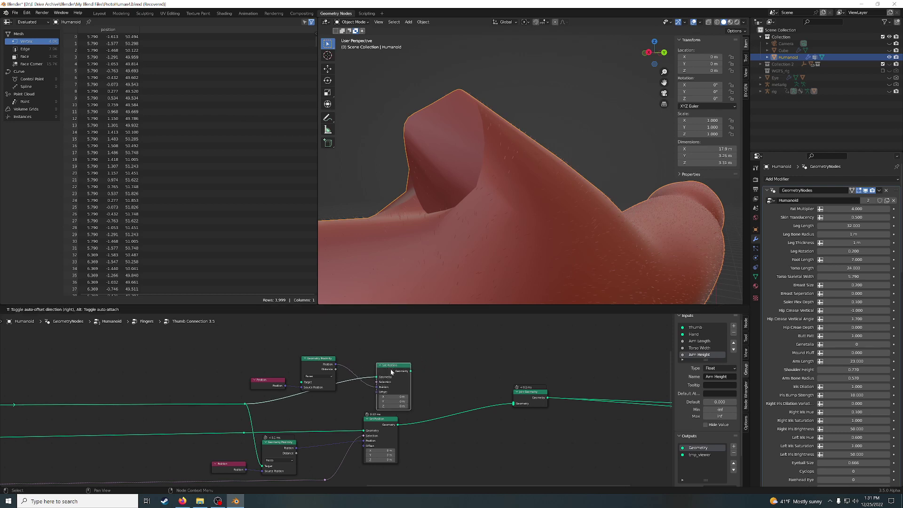
{"action": "left_click_drag", "start_coordinate": [263, 361], "coordinate": [341, 395]}
{"action": "key", "text": "g"}
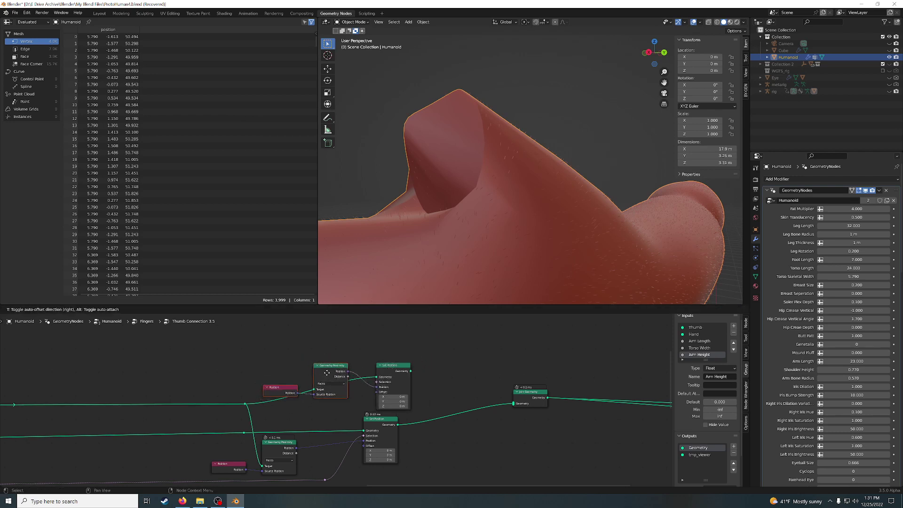
{"action": "left_click", "coordinate": [348, 373]}
{"action": "left_click_drag", "start_coordinate": [391, 365], "coordinate": [471, 359]}
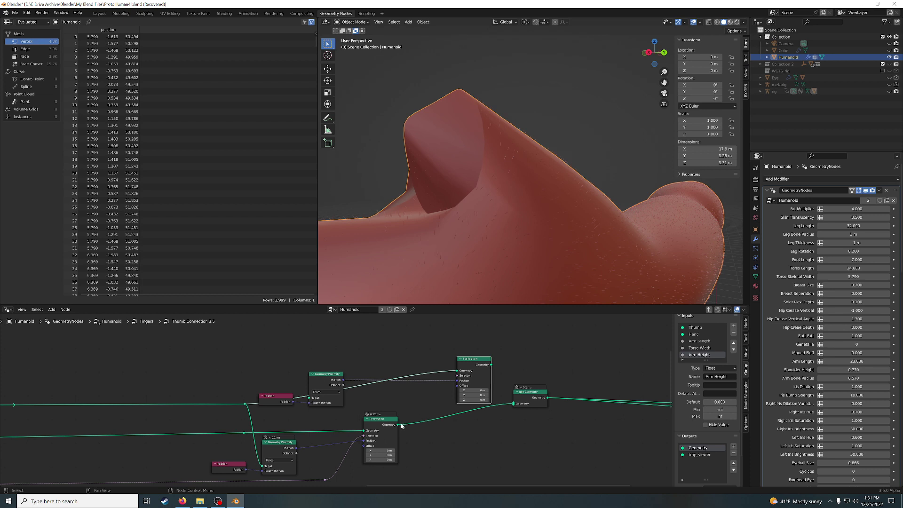
{"action": "mouse_move", "coordinate": [379, 423]}
{"action": "left_mouse_down"}
{"action": "mouse_move", "coordinate": [357, 431]}
{"action": "mouse_move", "coordinate": [347, 402]}
{"action": "mouse_move", "coordinate": [309, 398]}
{"action": "mouse_move", "coordinate": [424, 362]}
{"action": "left_mouse_up"}
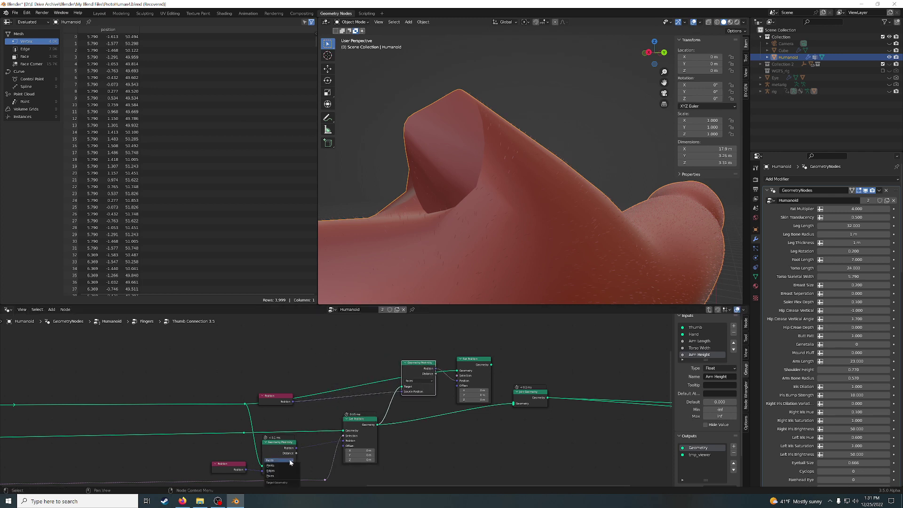
Set the new proximity target to Points and join its Set Position output into Join Geometry
{"action": "left_click", "coordinate": [286, 466]}
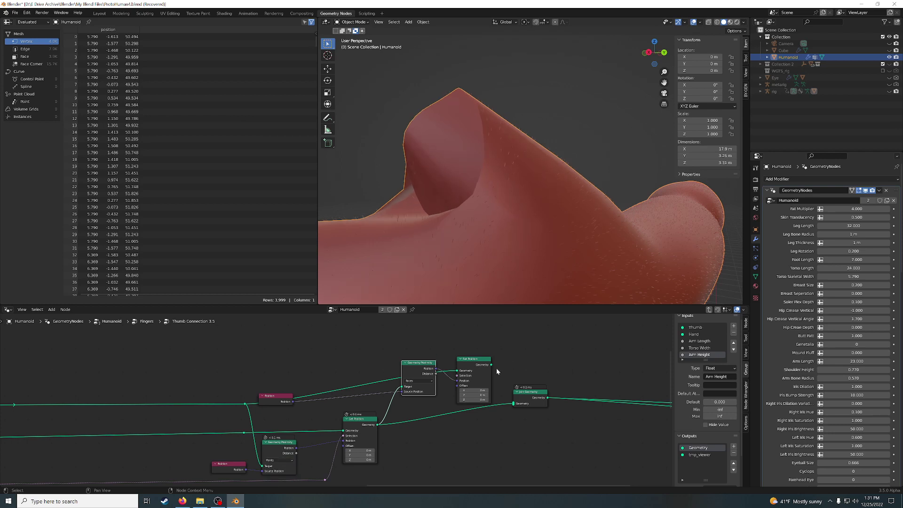
{"action": "left_click_drag", "start_coordinate": [491, 365], "coordinate": [513, 404]}
{"action": "middle_click_drag", "start_coordinate": [524, 255], "coordinate": [497, 260]}
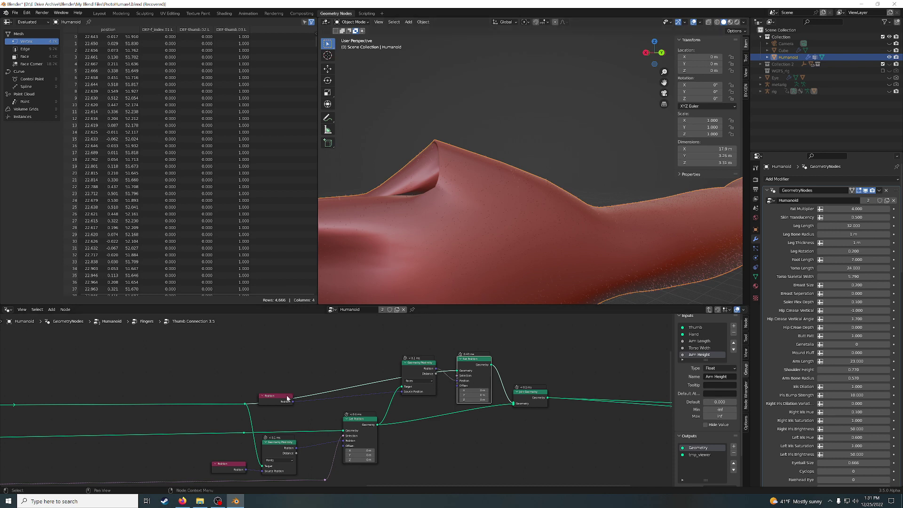
{"action": "left_click_drag", "start_coordinate": [288, 398], "coordinate": [344, 382]}
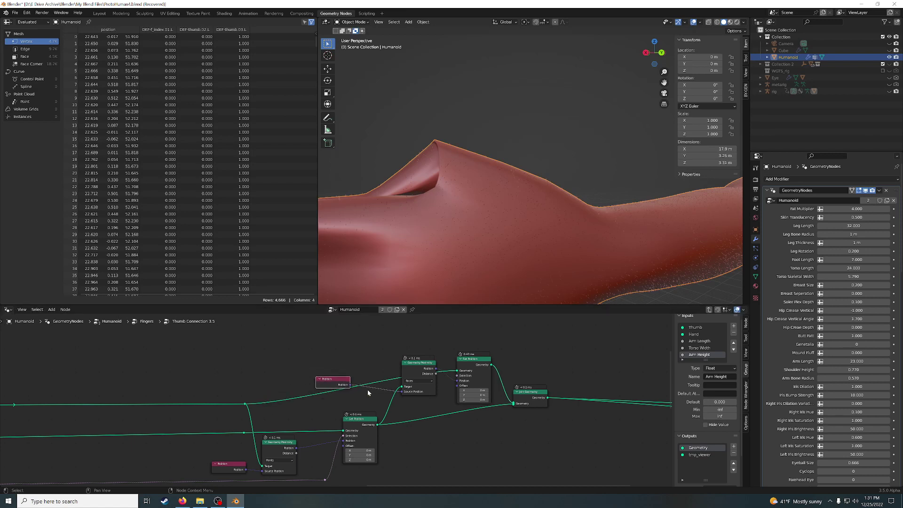
{"action": "scroll", "coordinate": [368, 390], "scroll_direction": "down", "scroll_amount": 1}
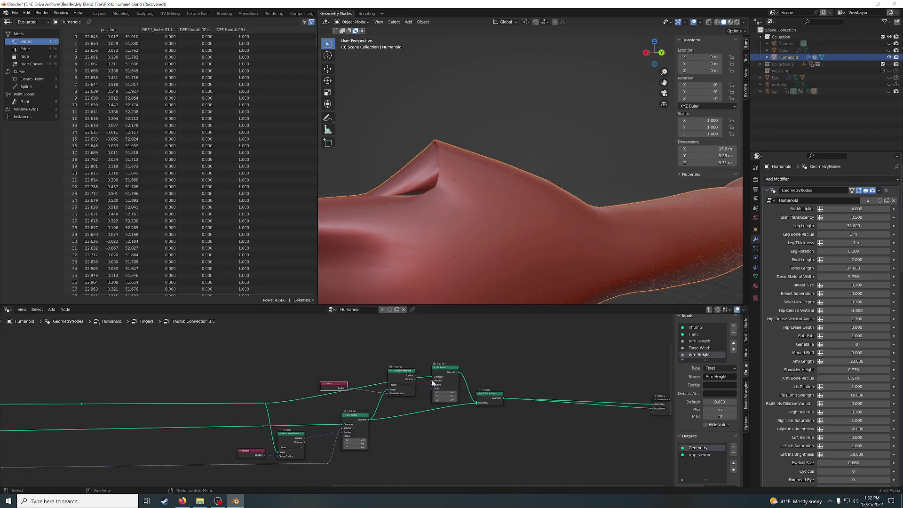
Replace the unneeded Position node with a Vertex Neighbors node
{"action": "right_click", "coordinate": [339, 343]}
{"action": "left_click", "coordinate": [343, 344]}
{"action": "key", "text": "shift+a"}
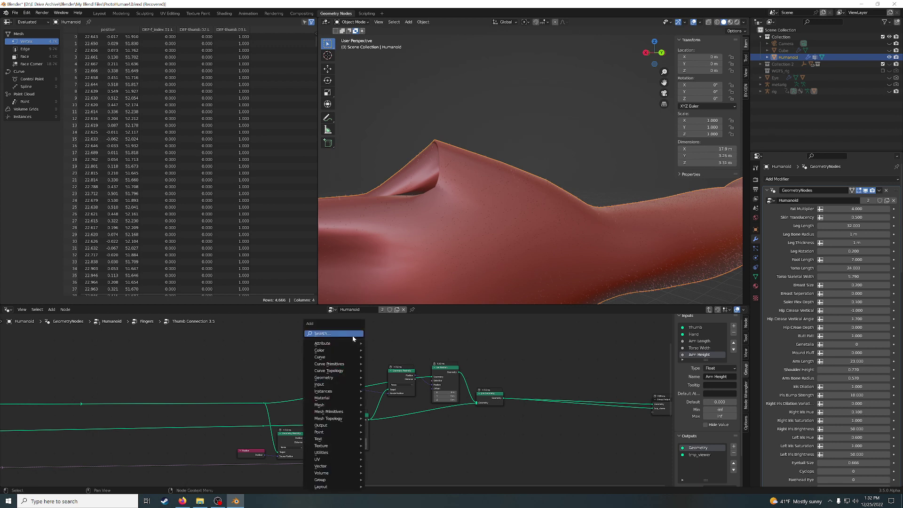
{"action": "left_click", "coordinate": [350, 334]}
{"action": "type", "text": "ver"}
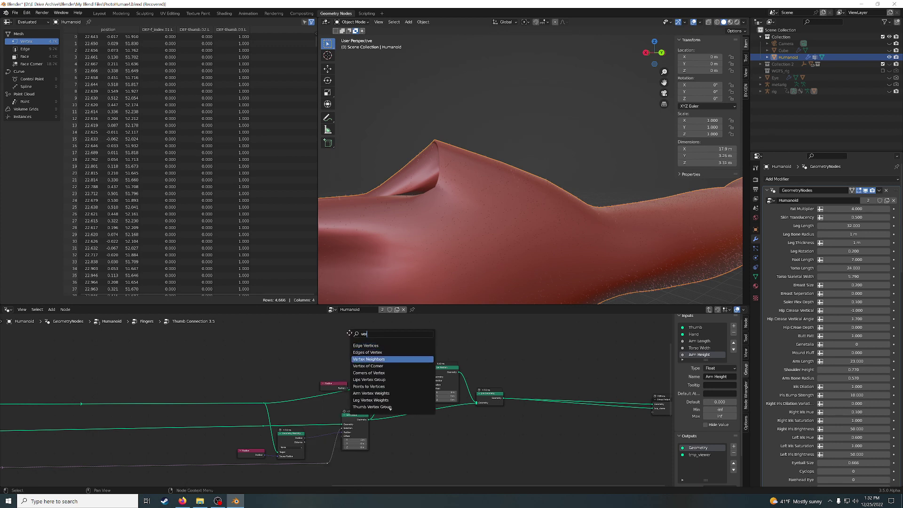
{"action": "left_click", "coordinate": [369, 358]}
{"action": "left_click", "coordinate": [377, 338]}
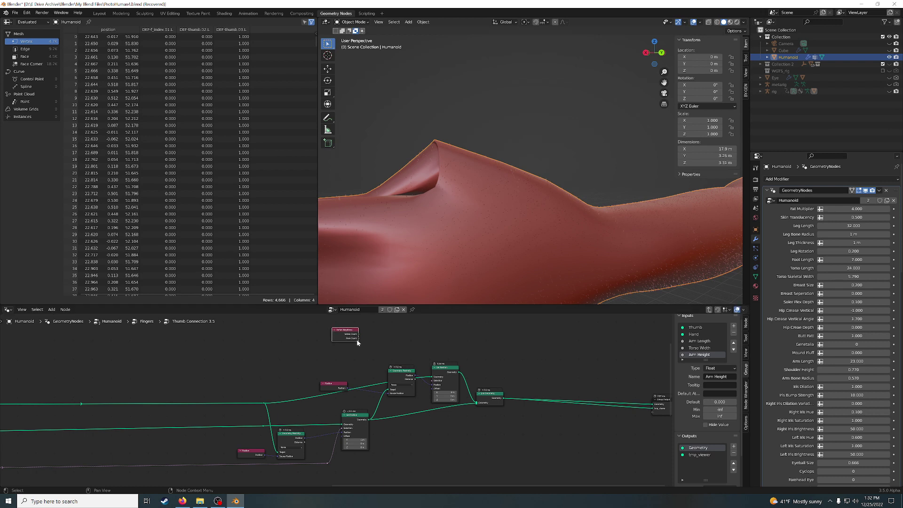
{"action": "left_click", "coordinate": [372, 334]}
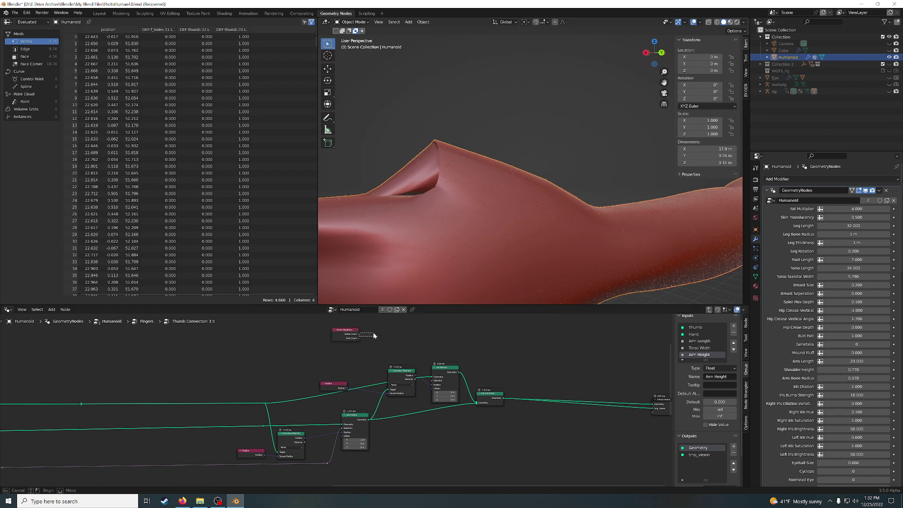
Compare Face Count with a Less Than node and drive the new Set Position Selection with its Result
{"action": "left_click_drag", "start_coordinate": [358, 338], "coordinate": [378, 337]}
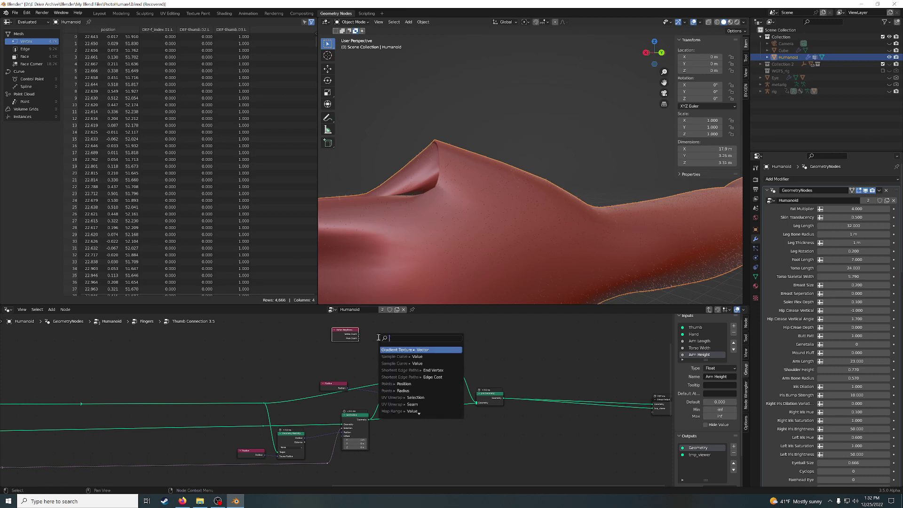
{"action": "type", "text": "less"}
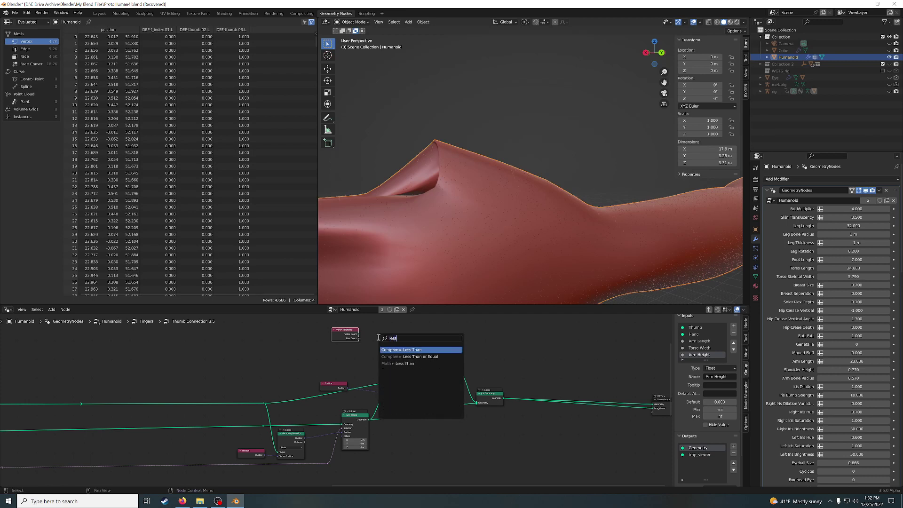
{"action": "key", "text": "Return"}
{"action": "left_click", "coordinate": [377, 337]}
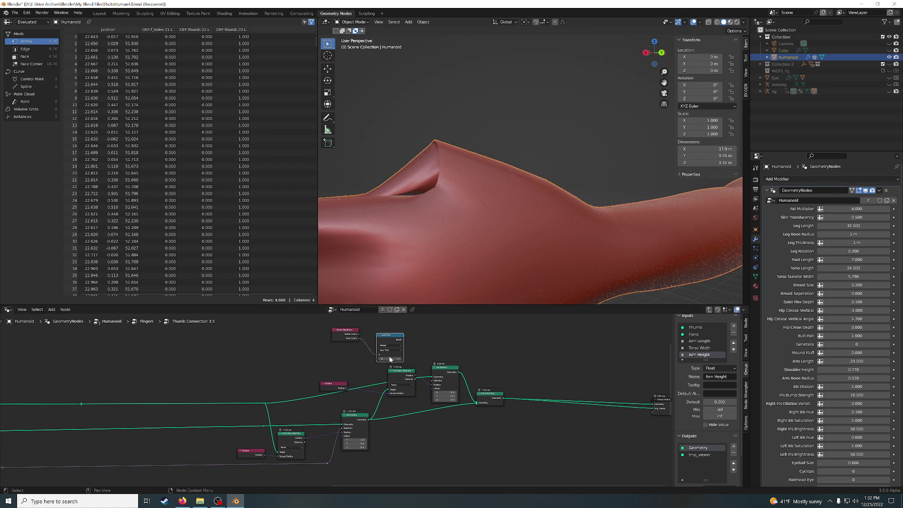
{"action": "left_click", "coordinate": [391, 358]}
{"action": "key", "text": "Return"}
{"action": "left_click", "coordinate": [450, 347]}
{"action": "left_click_drag", "start_coordinate": [402, 341], "coordinate": [432, 381]}
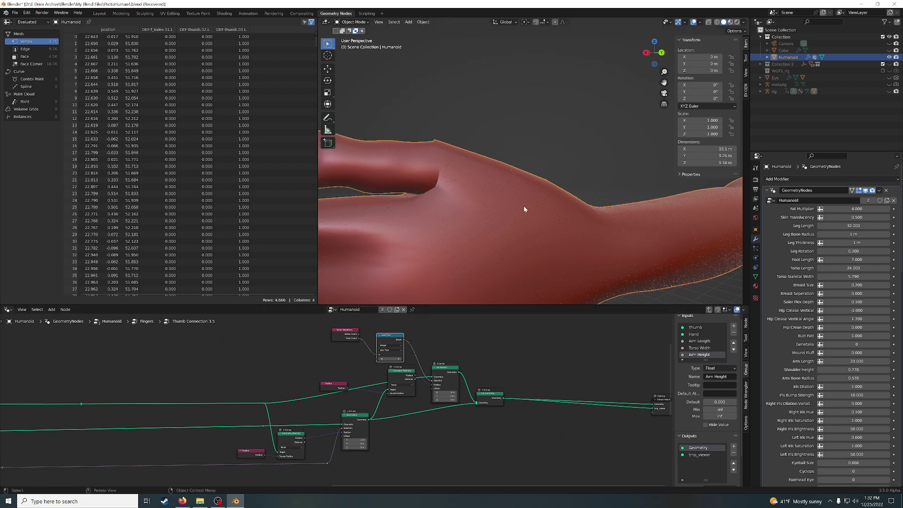
{"action": "middle_click_drag", "start_coordinate": [524, 205], "coordinate": [551, 216]}
{"action": "mouse_move", "coordinate": [560, 209]}
{"action": "middle_mouse_down"}
{"action": "mouse_move", "coordinate": [574, 212]}
{"action": "mouse_move", "coordinate": [540, 210]}
{"action": "middle_mouse_up"}
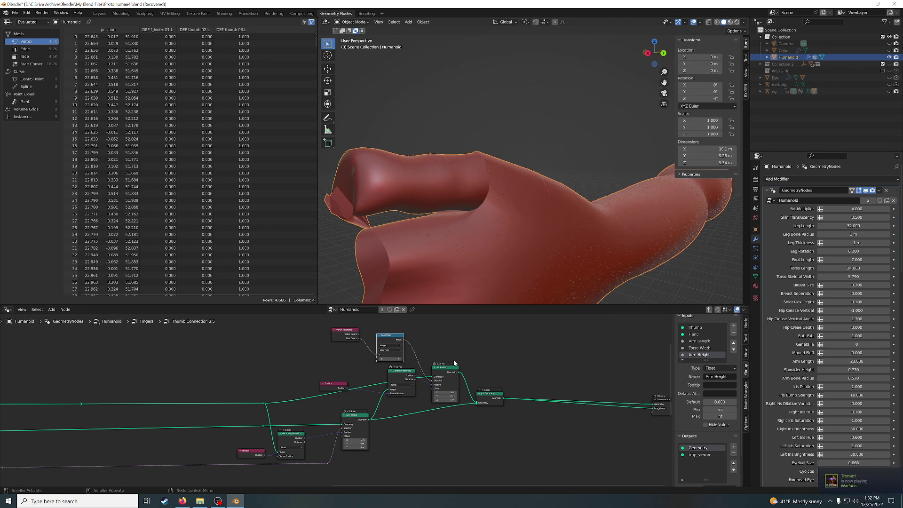
{"action": "left_click", "coordinate": [439, 372]}
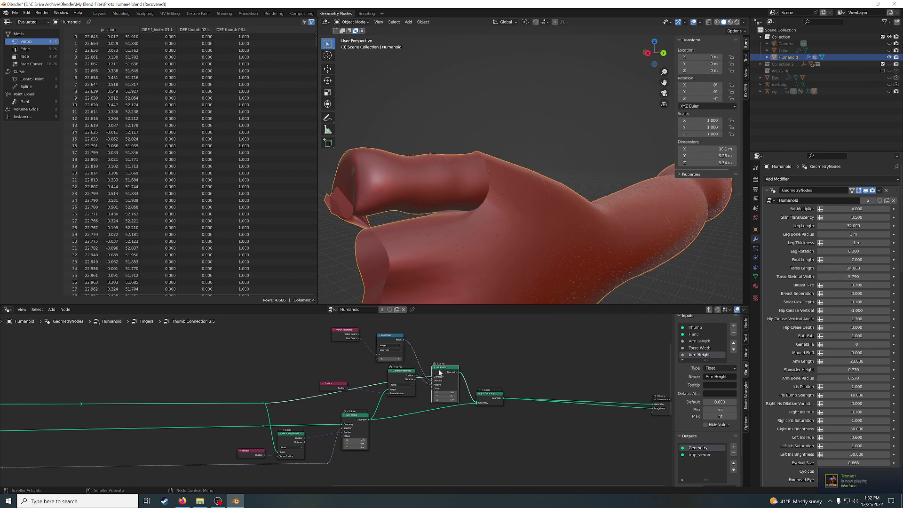
{"action": "key", "text": "m"}
{"action": "mouse_move", "coordinate": [492, 261]}
{"action": "middle_mouse_down"}
{"action": "mouse_move", "coordinate": [507, 263]}
{"action": "mouse_move", "coordinate": [517, 246]}
{"action": "mouse_move", "coordinate": [537, 258]}
{"action": "mouse_move", "coordinate": [528, 255]}
{"action": "middle_mouse_up"}
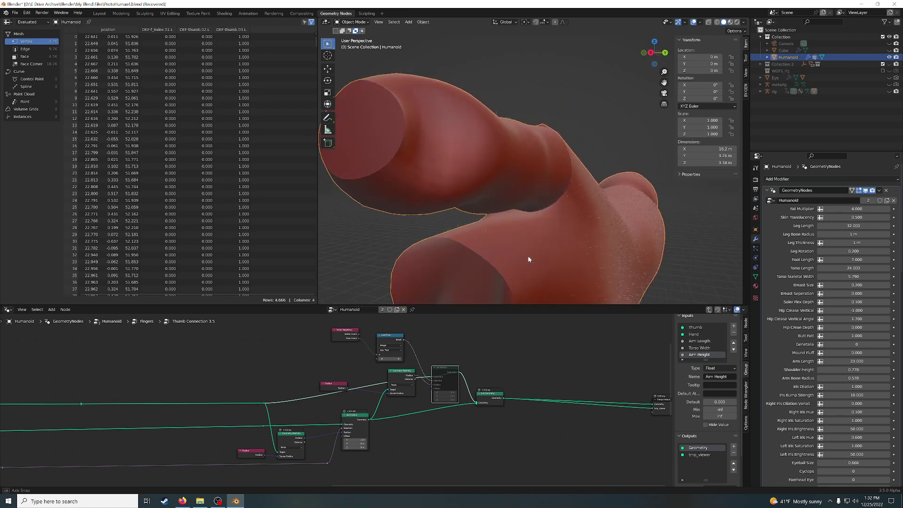
{"action": "mouse_move", "coordinate": [528, 256]}
{"action": "middle_mouse_down"}
{"action": "mouse_move", "coordinate": [500, 256]}
{"action": "mouse_move", "coordinate": [530, 259]}
{"action": "middle_mouse_up"}
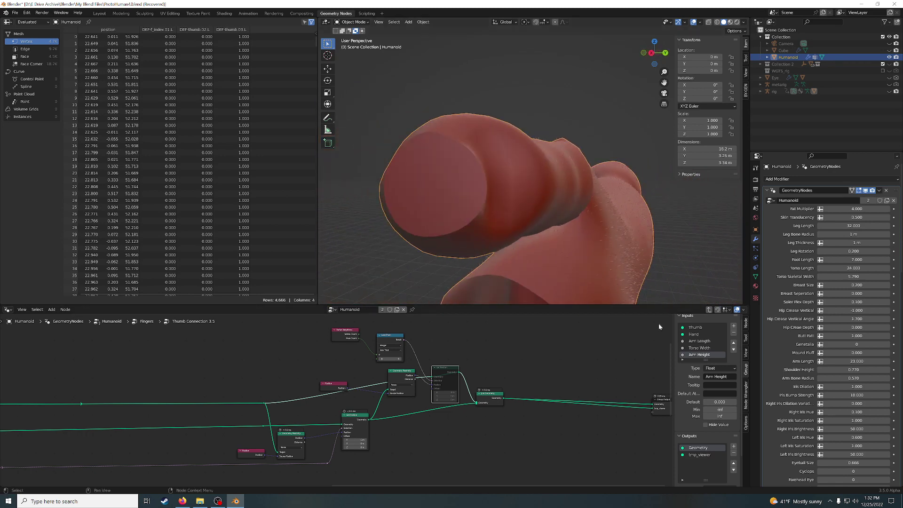
Return to the Fingers node tree and frame the nodes feeding the thumb connection group
{"action": "left_click", "coordinate": [709, 310]}
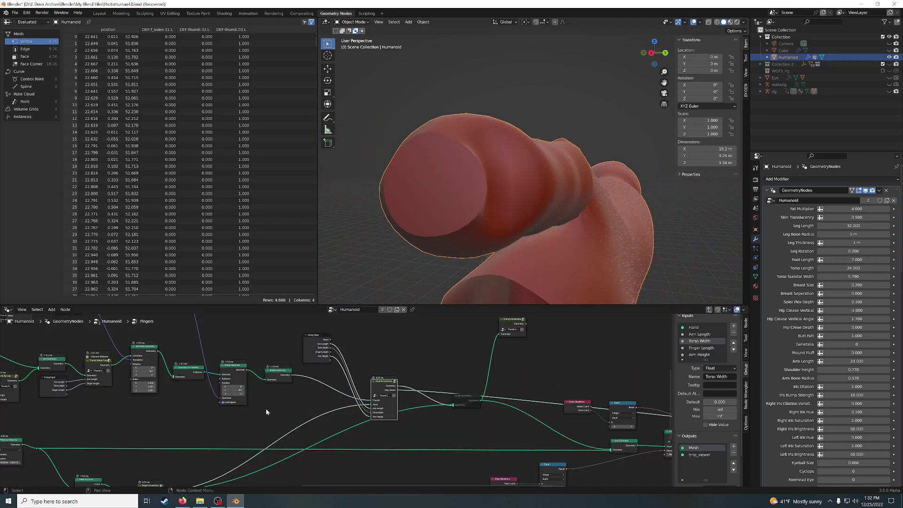
{"action": "middle_click_drag", "start_coordinate": [208, 407], "coordinate": [353, 405]}
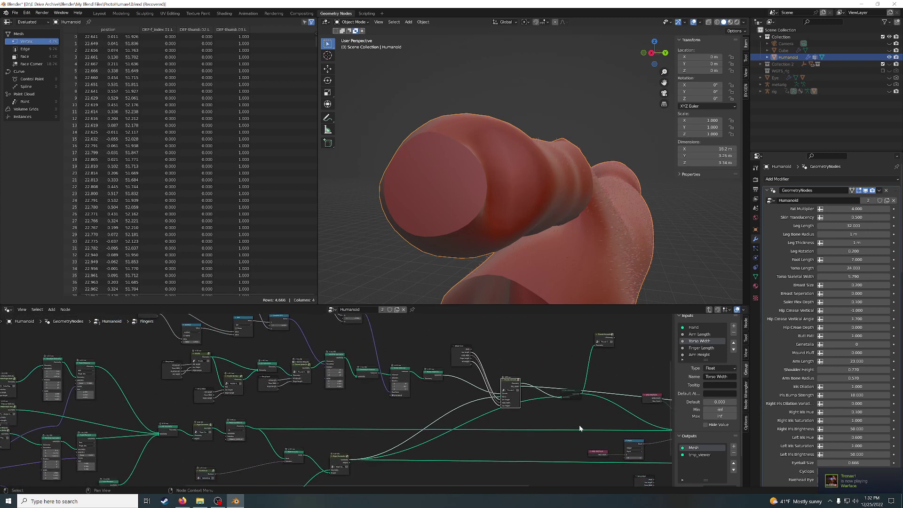
{"action": "middle_click_drag", "start_coordinate": [580, 428], "coordinate": [425, 415]}
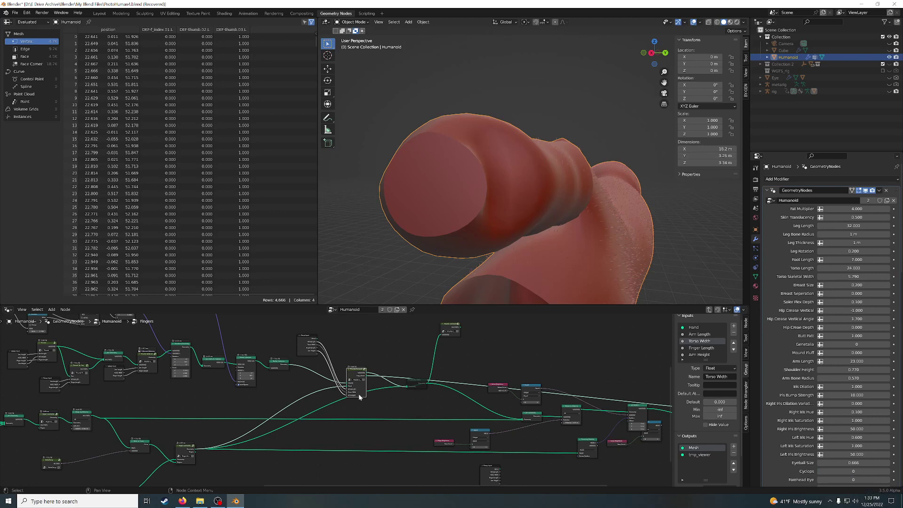
{"action": "scroll", "coordinate": [337, 397], "scroll_direction": "up", "scroll_amount": 2}
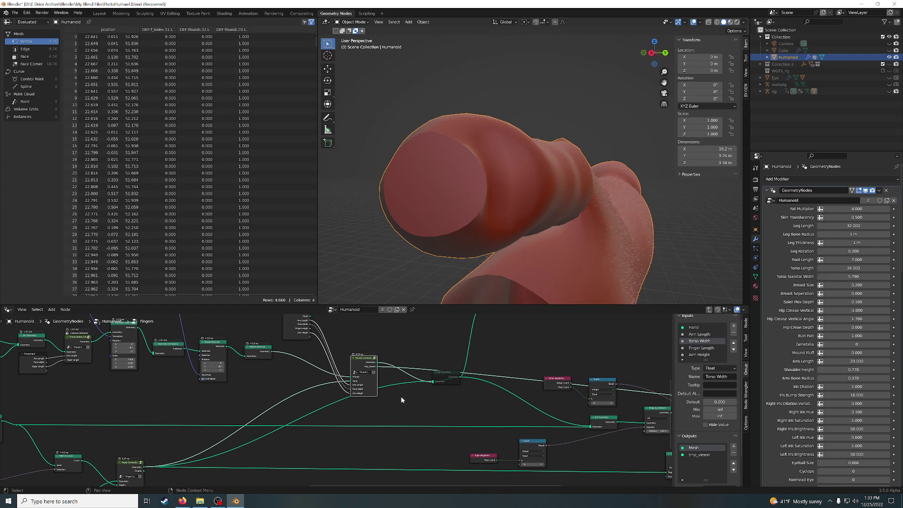
{"action": "middle_click_drag", "start_coordinate": [481, 398], "coordinate": [243, 396]}
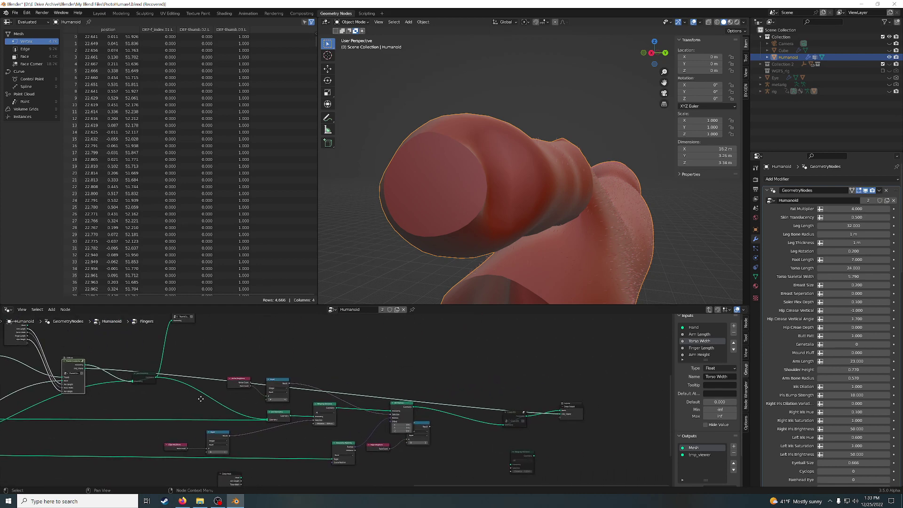
{"action": "scroll", "coordinate": [242, 396], "scroll_direction": "up", "scroll_amount": 2}
{"action": "middle_click_drag", "start_coordinate": [377, 409], "coordinate": [357, 394]}
{"action": "scroll", "coordinate": [357, 394], "scroll_direction": "up", "scroll_amount": 1}
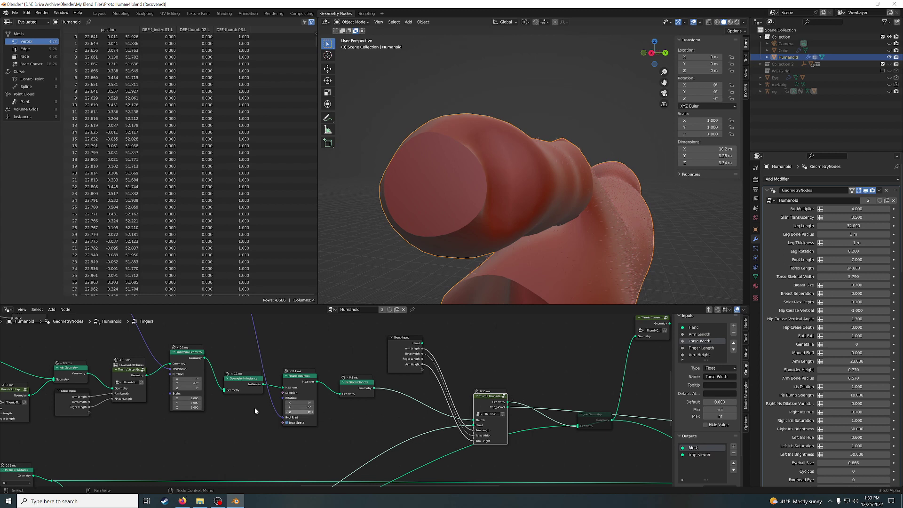
{"action": "mouse_move", "coordinate": [255, 407]}
{"action": "middle_mouse_down"}
{"action": "mouse_move", "coordinate": [260, 428]}
{"action": "mouse_move", "coordinate": [419, 430]}
{"action": "middle_mouse_up"}
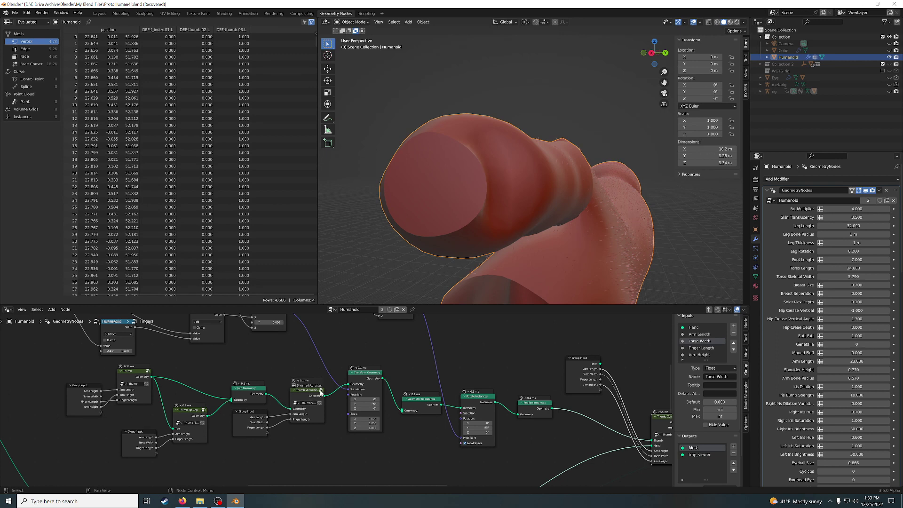
{"action": "middle_click_drag", "start_coordinate": [566, 437], "coordinate": [393, 411]}
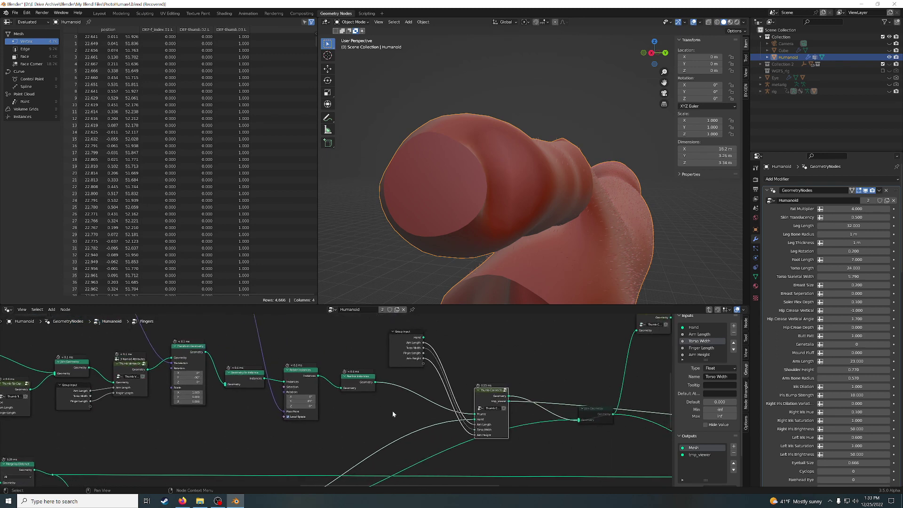
Insert a Merge by Distance node on the link into the thumb connection group
{"action": "key", "text": "shift+a"}
{"action": "left_click", "coordinate": [364, 333]}
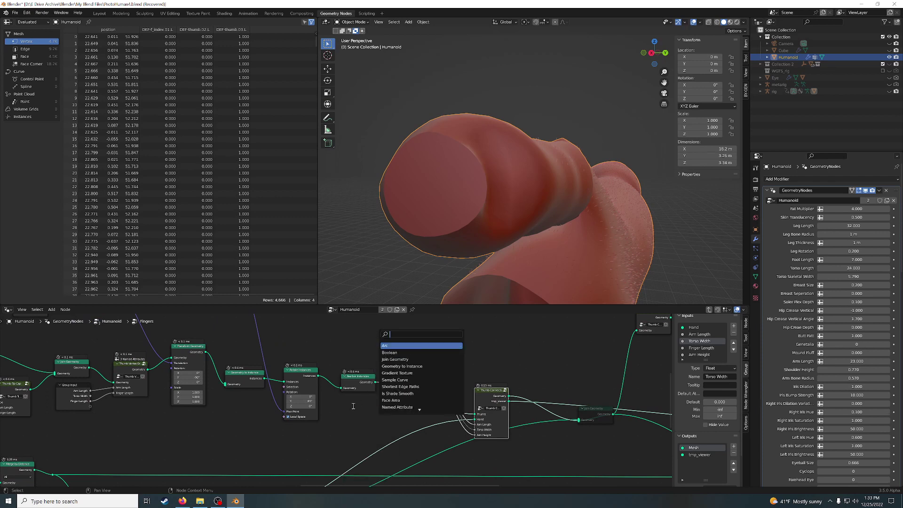
{"action": "type", "text": "mer"}
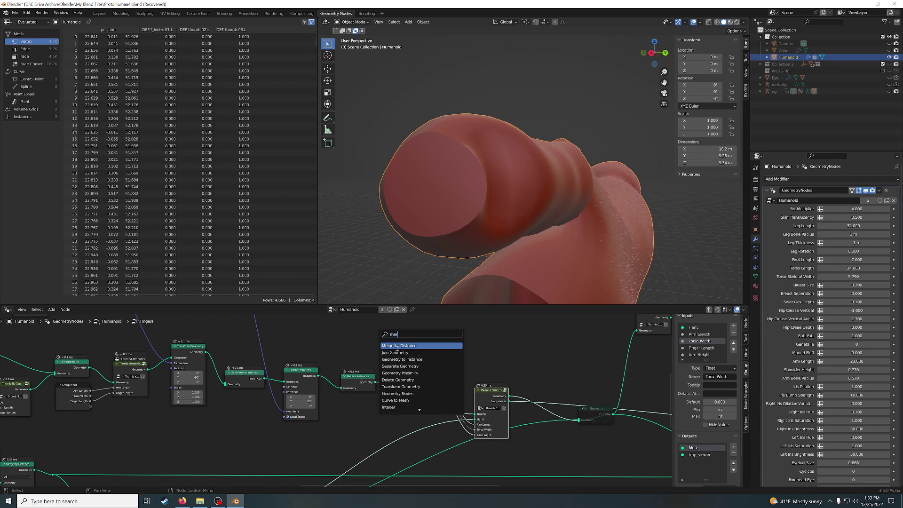
{"action": "key", "text": "Return"}
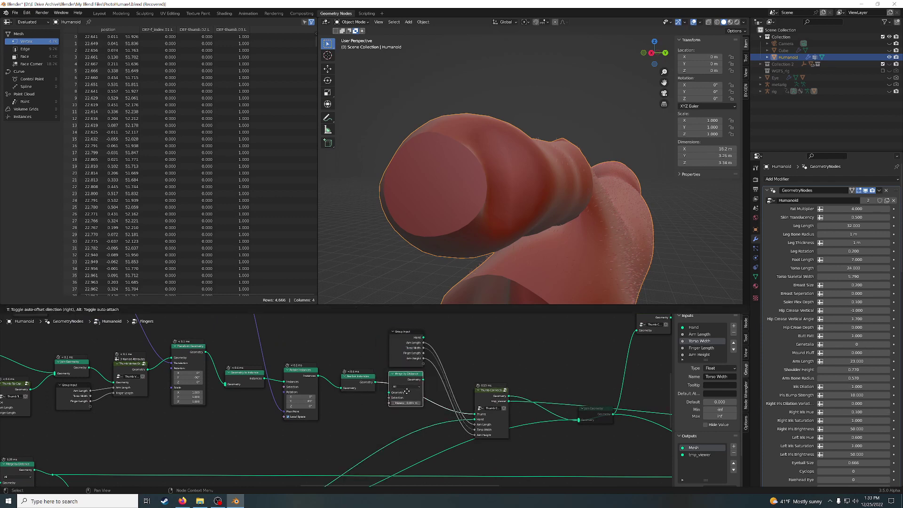
{"action": "left_click", "coordinate": [414, 392]}
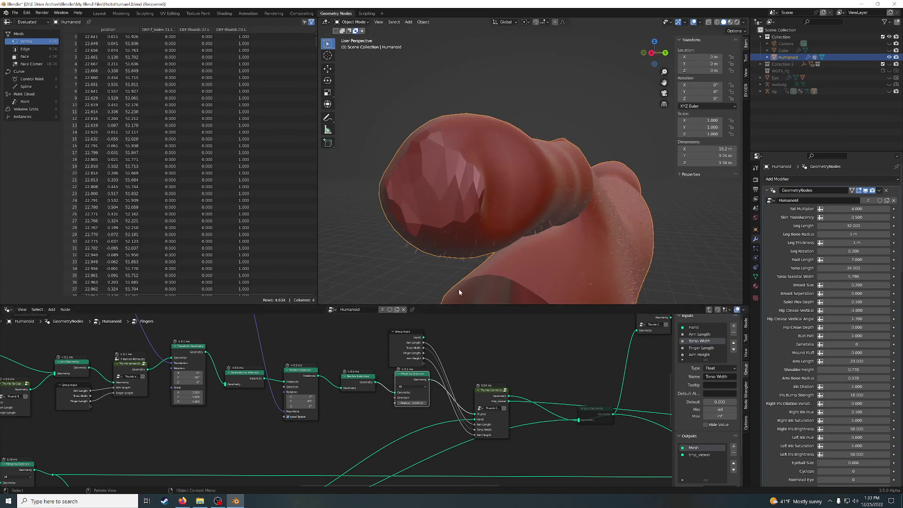
Preview the hand in Rendered shading, orbiting close to the thumb joint
{"action": "middle_click_drag", "start_coordinate": [485, 252], "coordinate": [485, 255]}
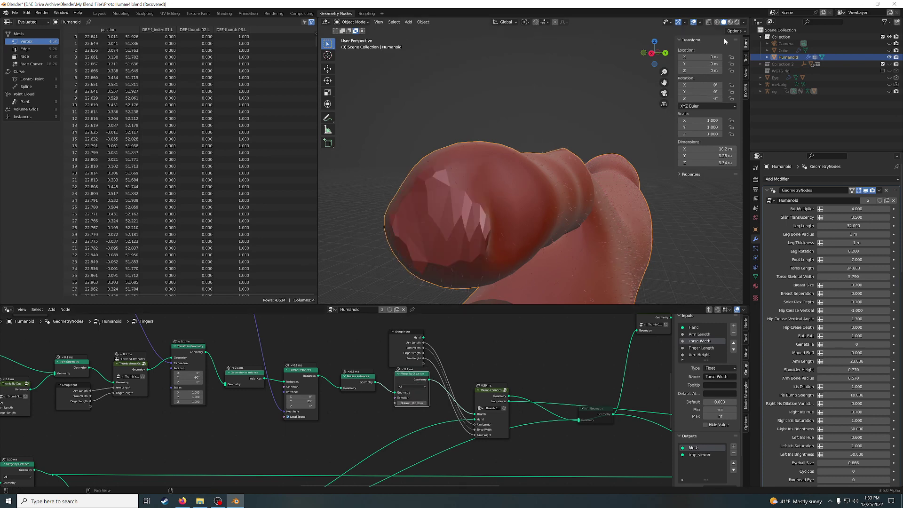
{"action": "left_click", "coordinate": [731, 22]}
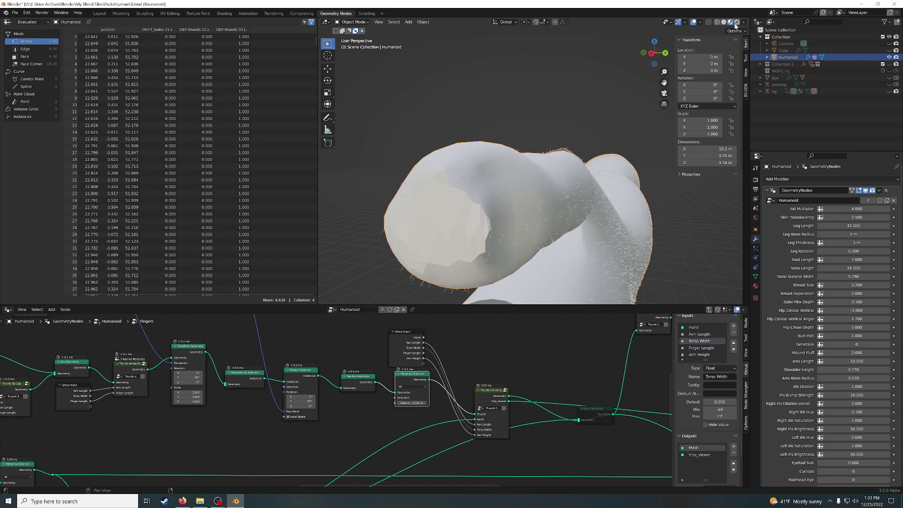
{"action": "left_click", "coordinate": [736, 22]}
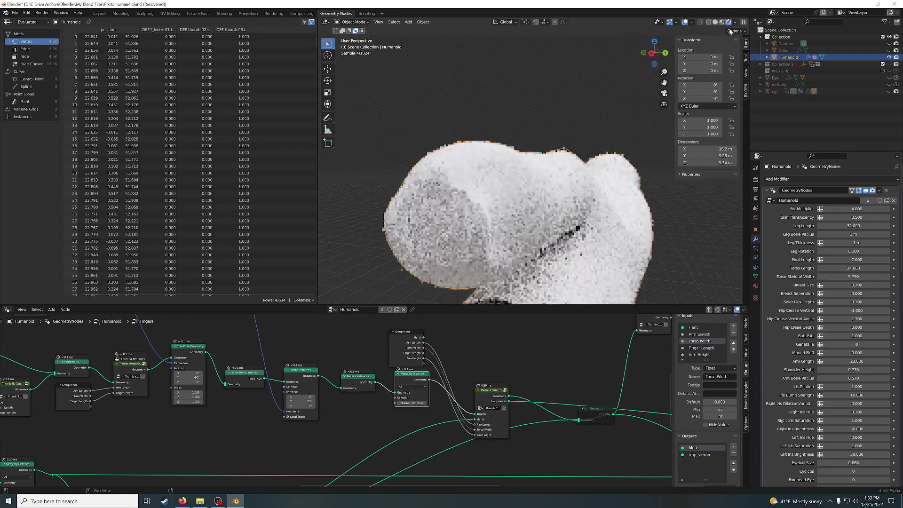
{"action": "middle_click_drag", "start_coordinate": [569, 168], "coordinate": [557, 169]}
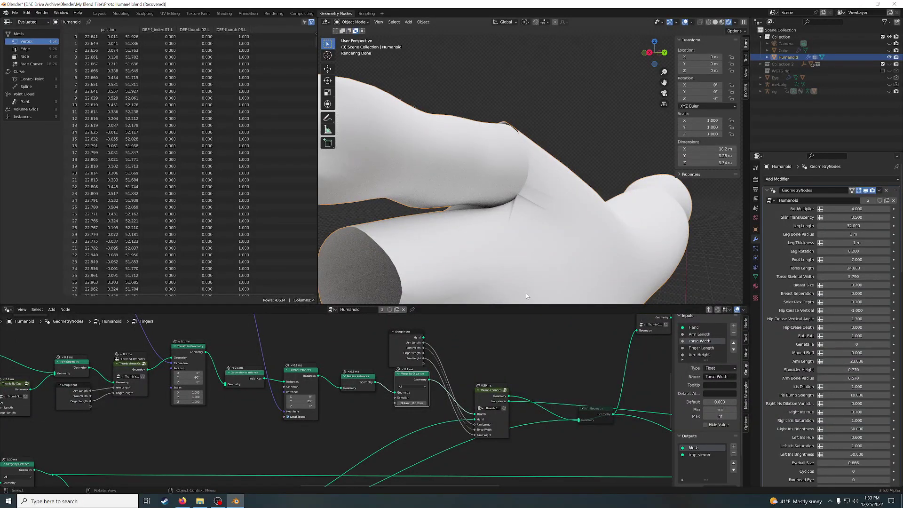
{"action": "left_click", "coordinate": [505, 391]}
Inside Thumb Connection 3.5, mute the Set Position node and move it down-right
{"action": "left_click", "coordinate": [469, 359]}
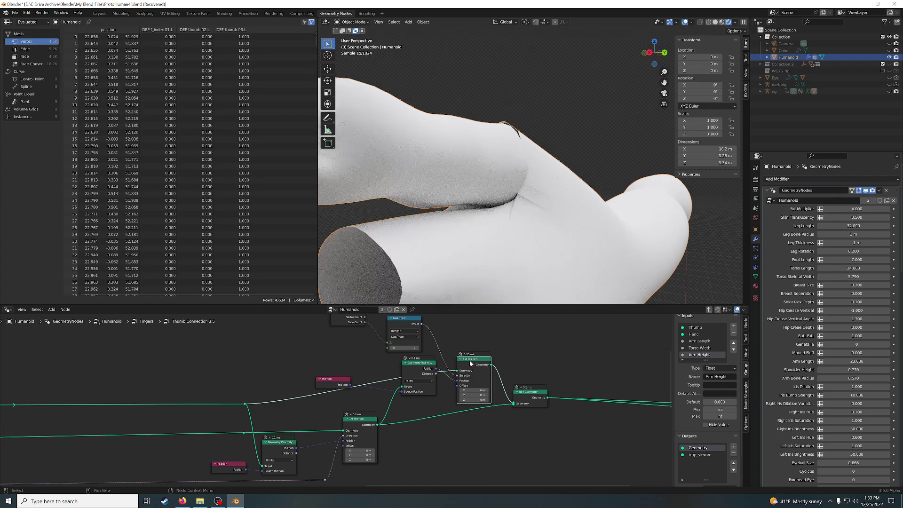
{"action": "scroll", "coordinate": [506, 172], "scroll_direction": "up", "scroll_amount": 5}
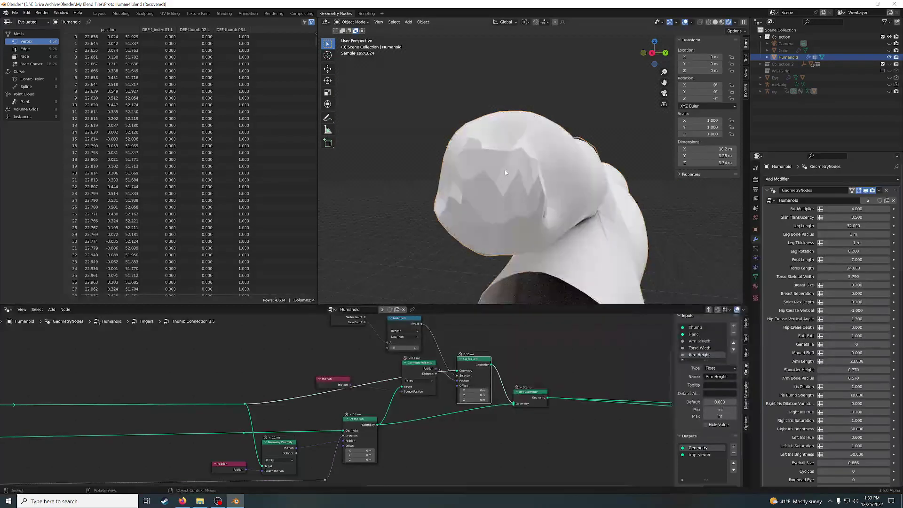
{"action": "key", "text": "m"}
{"action": "key", "text": "m"}
{"action": "key", "text": "m"}
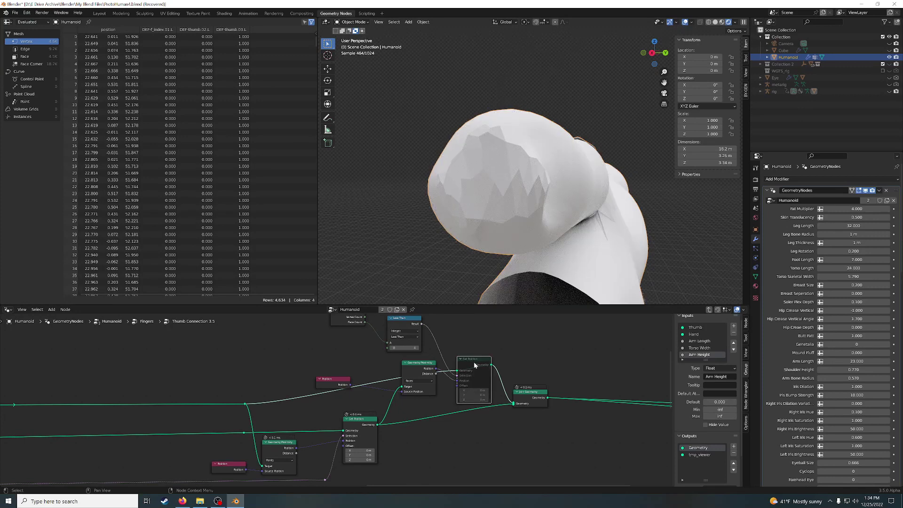
{"action": "key", "text": "m"}
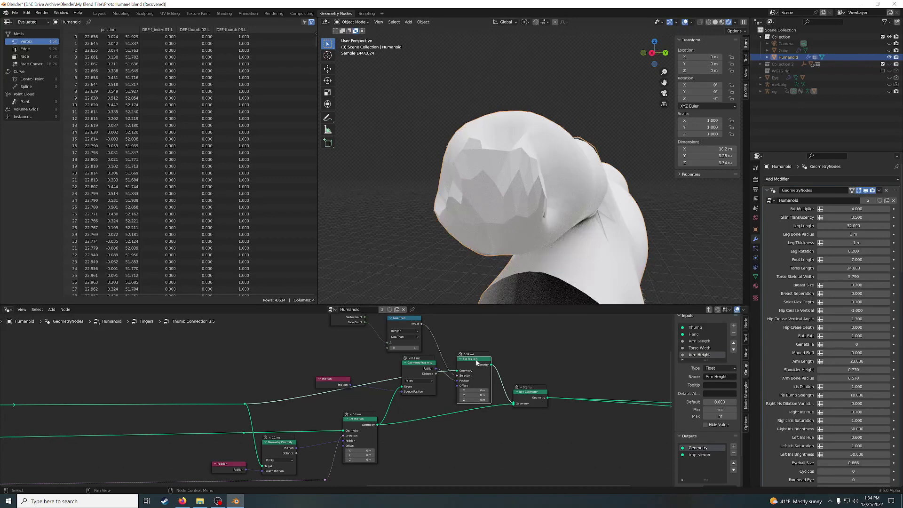
{"action": "left_click_drag", "start_coordinate": [473, 362], "coordinate": [484, 376]}
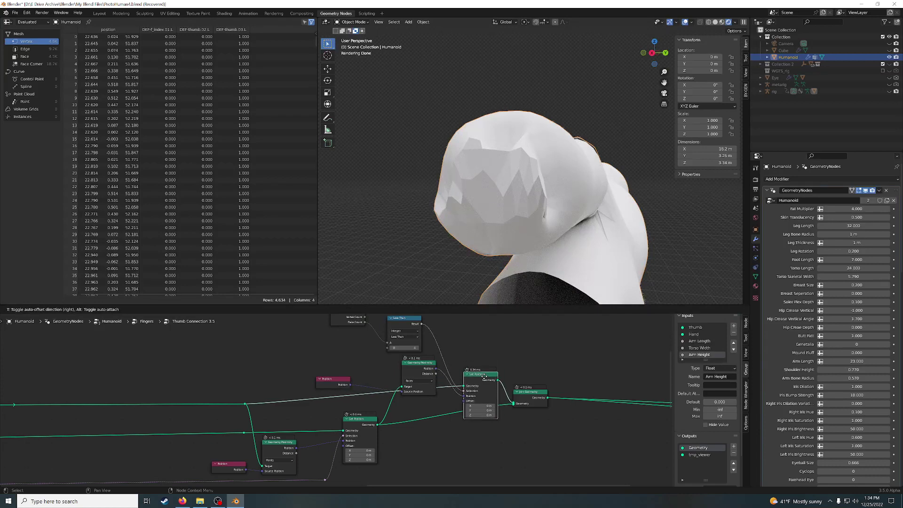
Set Geometry Proximity's target to Points, move the Position node beside it, and bring up OBS Studio
{"action": "left_click_drag", "start_coordinate": [422, 367], "coordinate": [437, 433]}
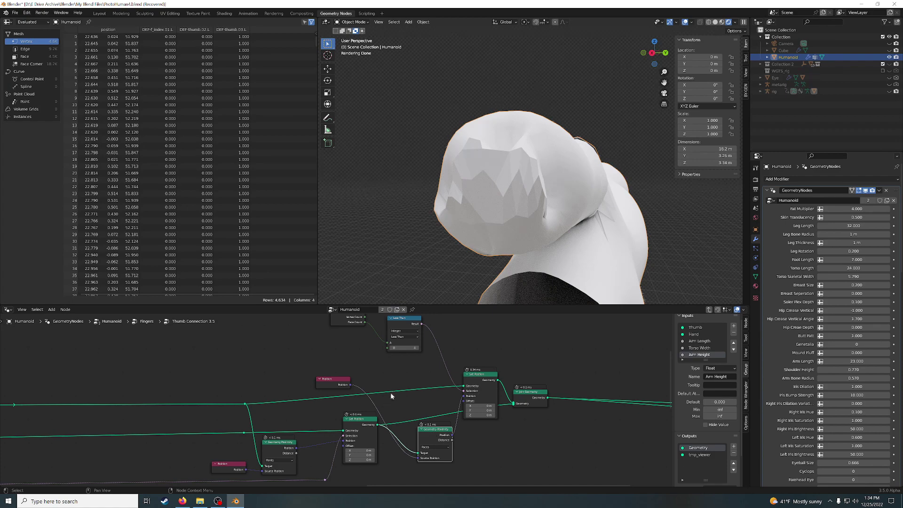
{"action": "middle_click_drag", "start_coordinate": [423, 432], "coordinate": [418, 409]}
{"action": "left_click", "coordinate": [435, 425]}
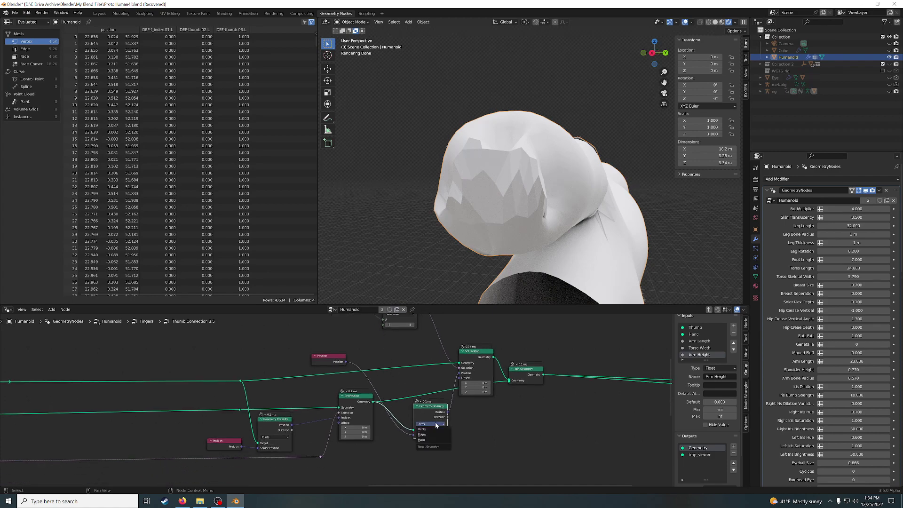
{"action": "left_click", "coordinate": [433, 429]}
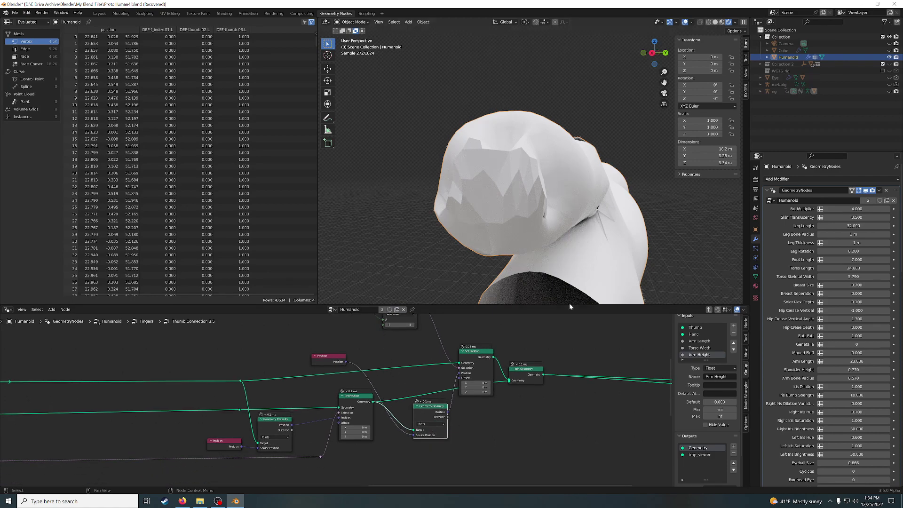
{"action": "middle_click_drag", "start_coordinate": [569, 302], "coordinate": [566, 275]}
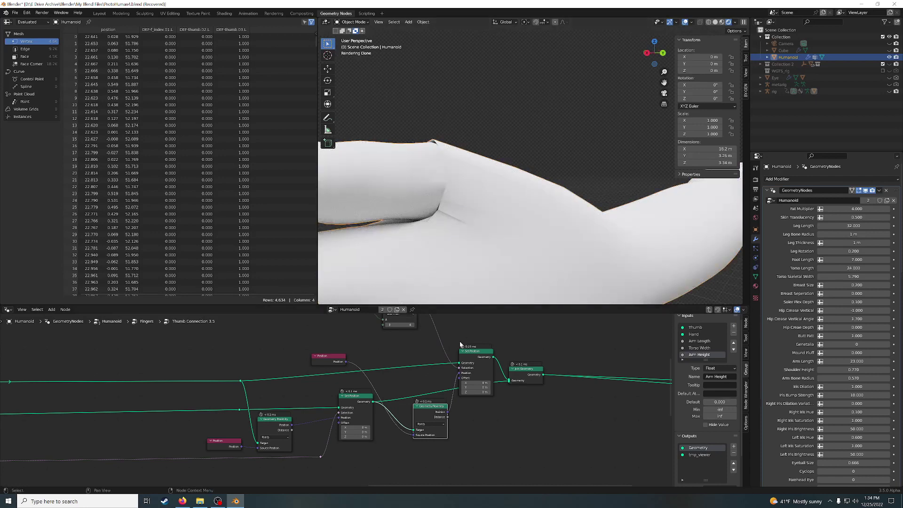
{"action": "left_click_drag", "start_coordinate": [317, 357], "coordinate": [352, 456]}
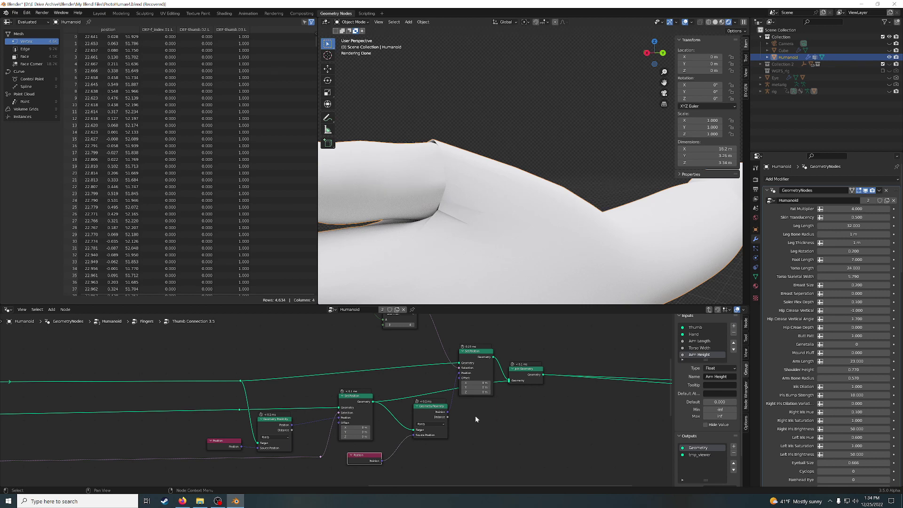
{"action": "left_click", "coordinate": [217, 501]}
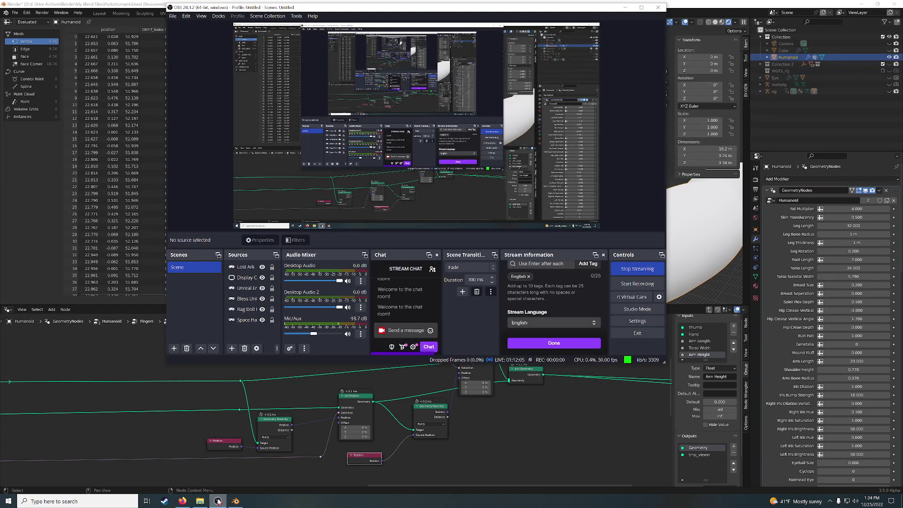